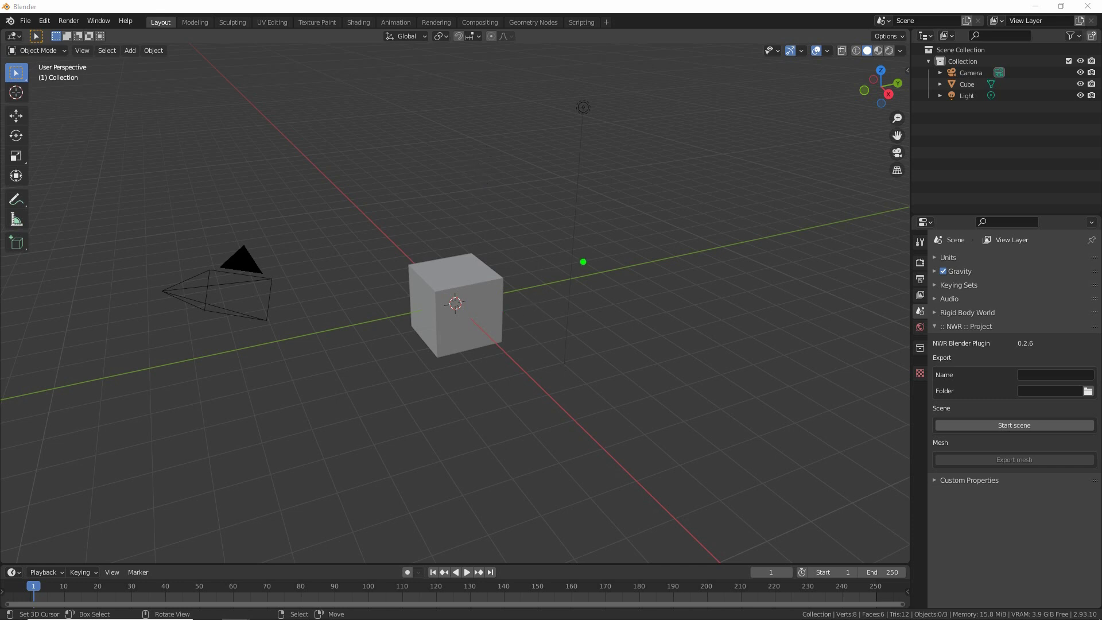
# Step: Start a new General file
pyautogui.moveTo(491, 229); pyautogui.dragTo(451, 291)
pyautogui.press('Escape')
pyautogui.click(26, 21)
pyautogui.moveTo(39, 37)
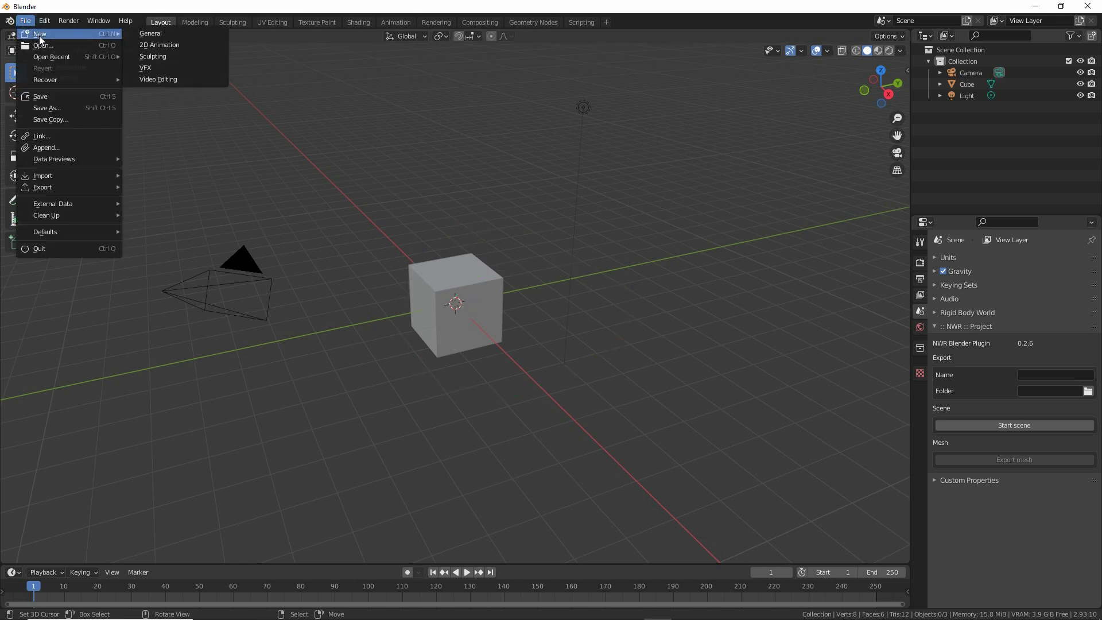
pyautogui.moveTo(19, 28); pyautogui.dragTo(51, 46)
pyautogui.moveTo(129, 45); pyautogui.dragTo(184, 45)
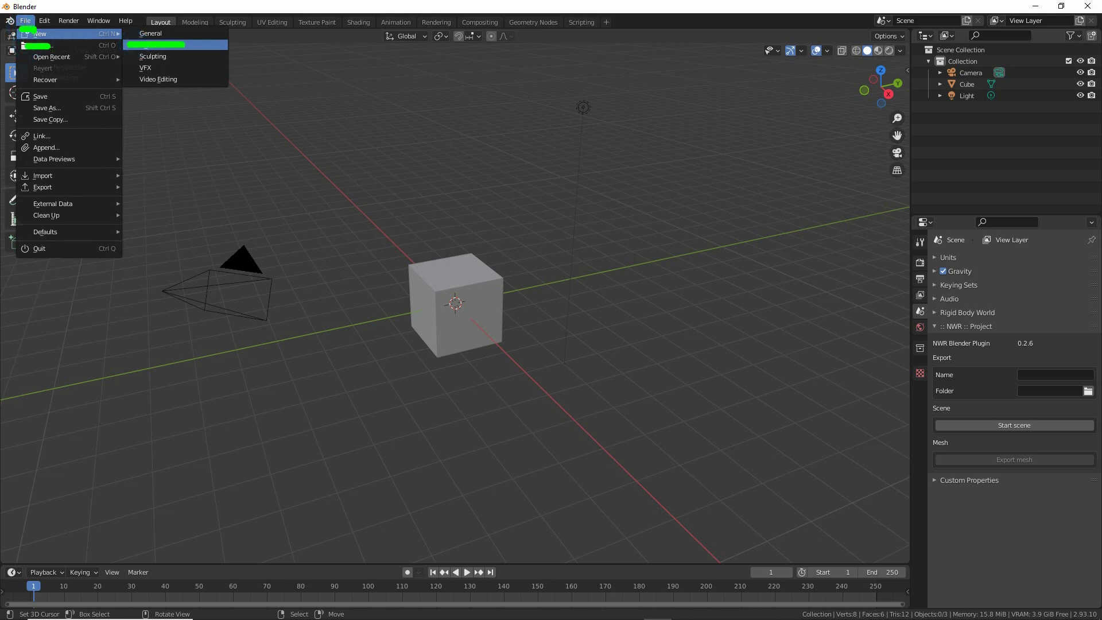
pyautogui.click(155, 33)
pyautogui.click(574, 339)
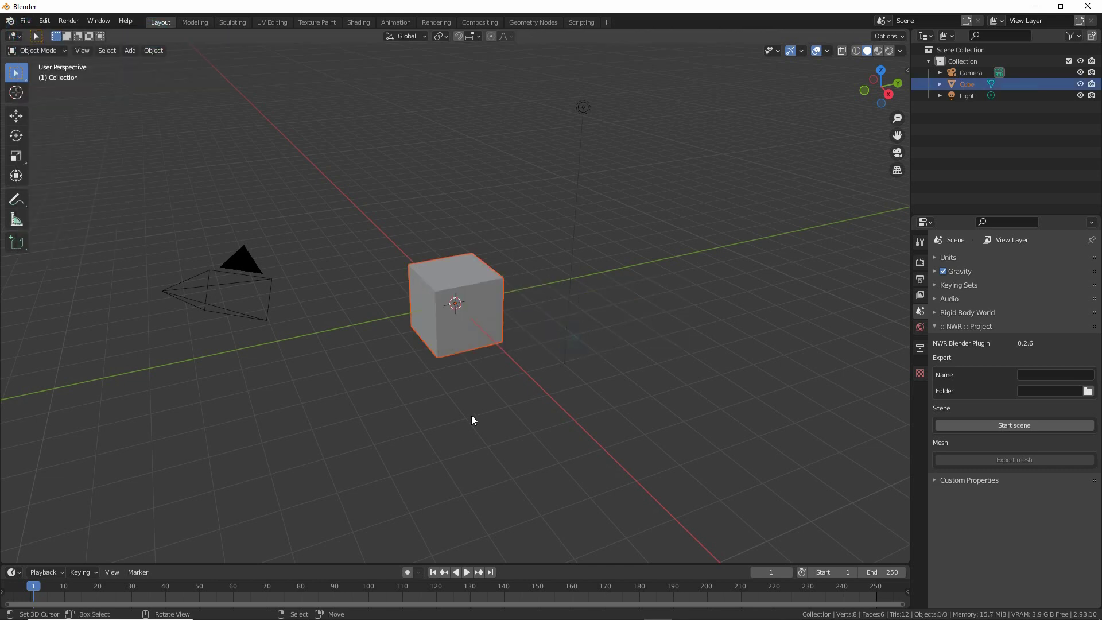
# Step: Deselect all objects in the scene
pyautogui.moveTo(471, 415); pyautogui.dragTo(381, 421, button='middle')
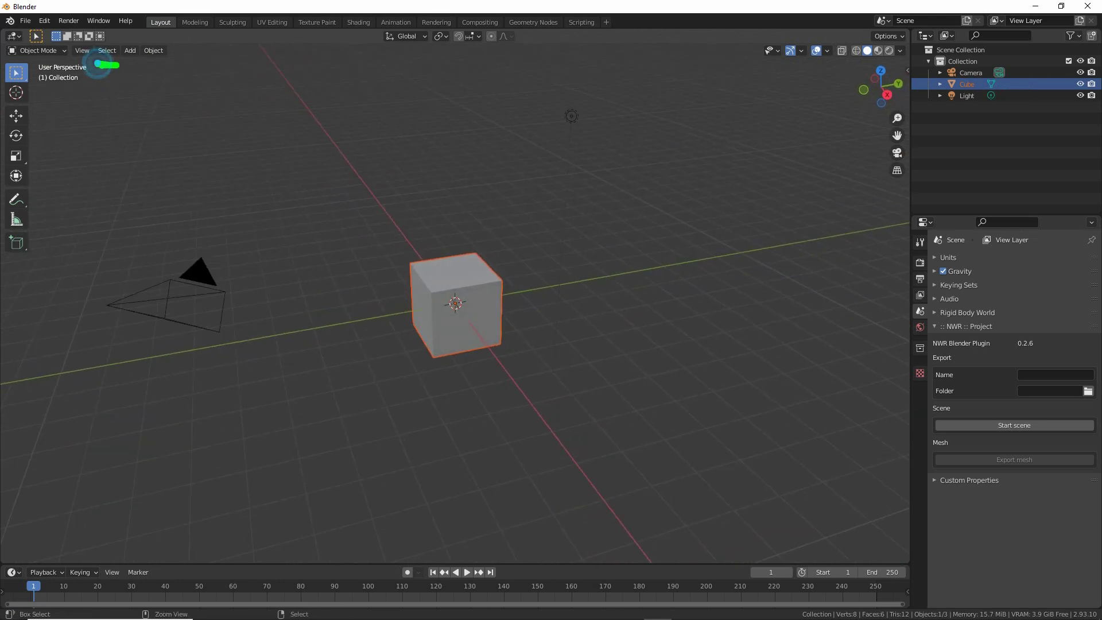
pyautogui.click(105, 52)
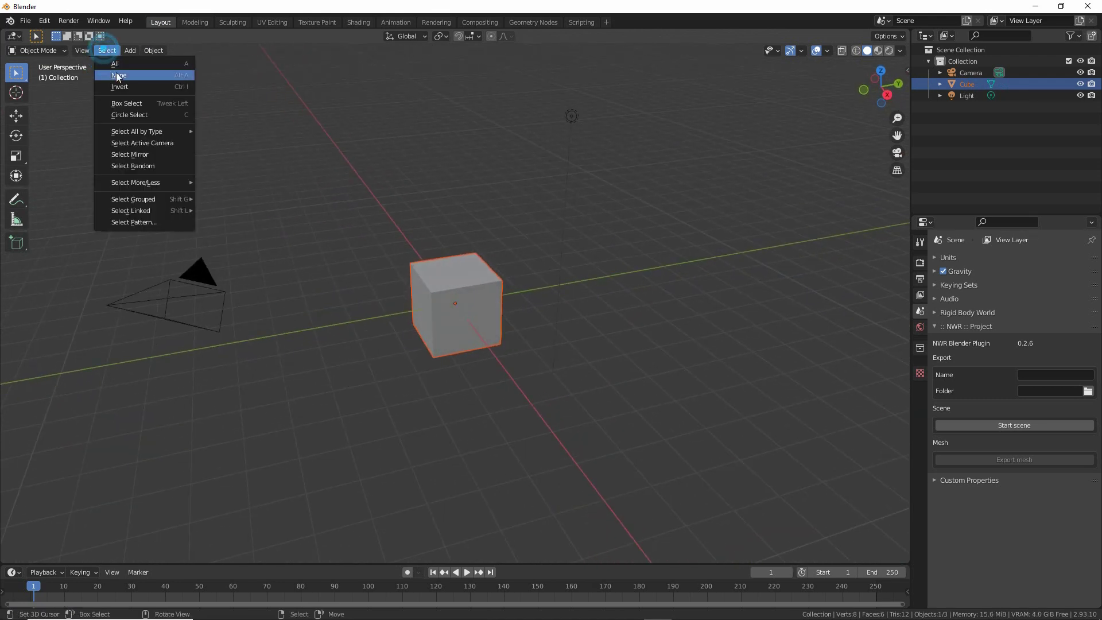
pyautogui.click(123, 81)
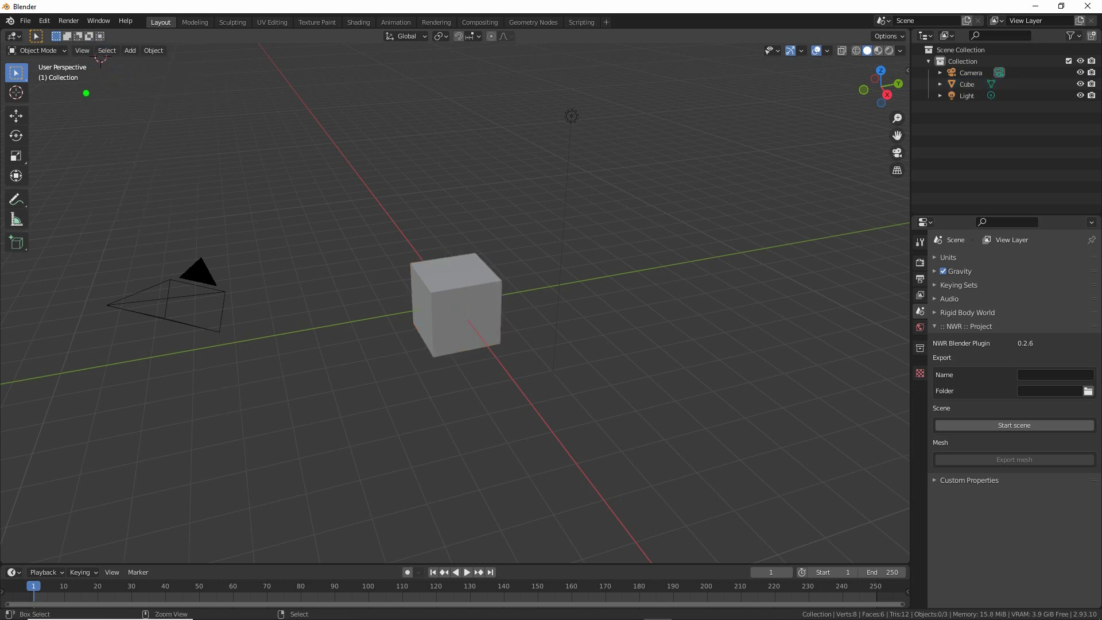
# Step: Show the viewport sidebar and append the attachment file with the IMVU Studio Toolkit's Attachment Tool
pyautogui.click(82, 51)
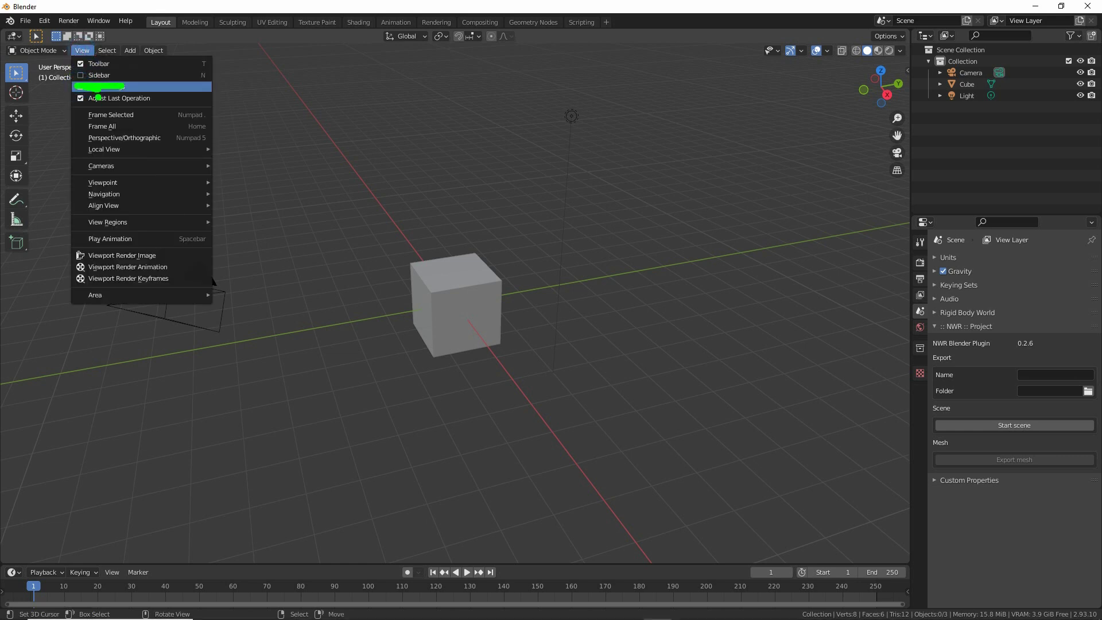
pyautogui.click(97, 75)
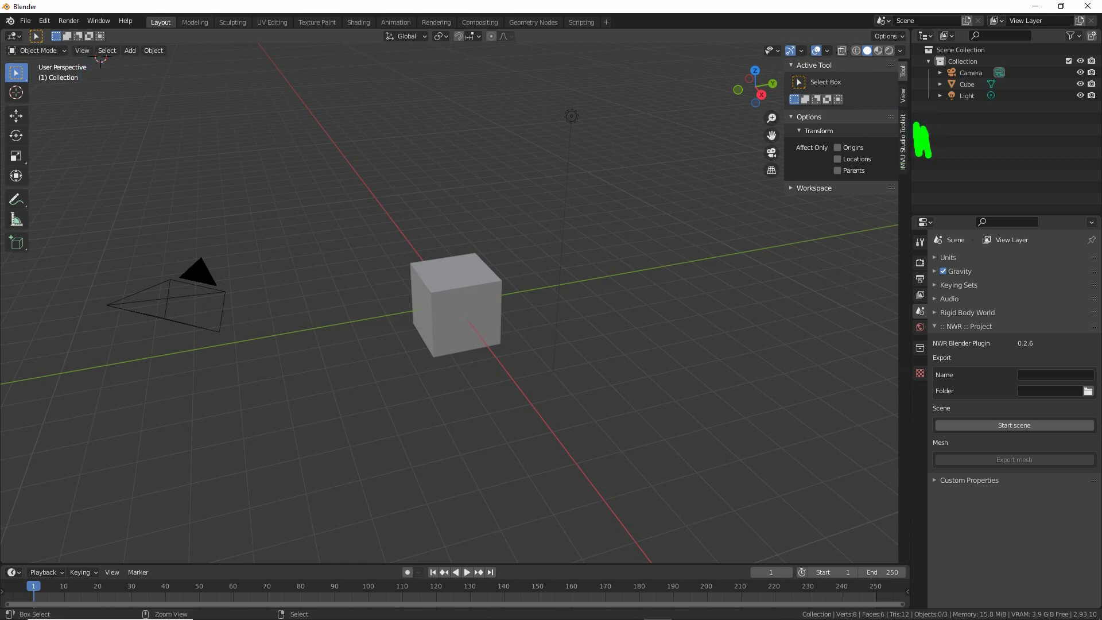
pyautogui.click(904, 139)
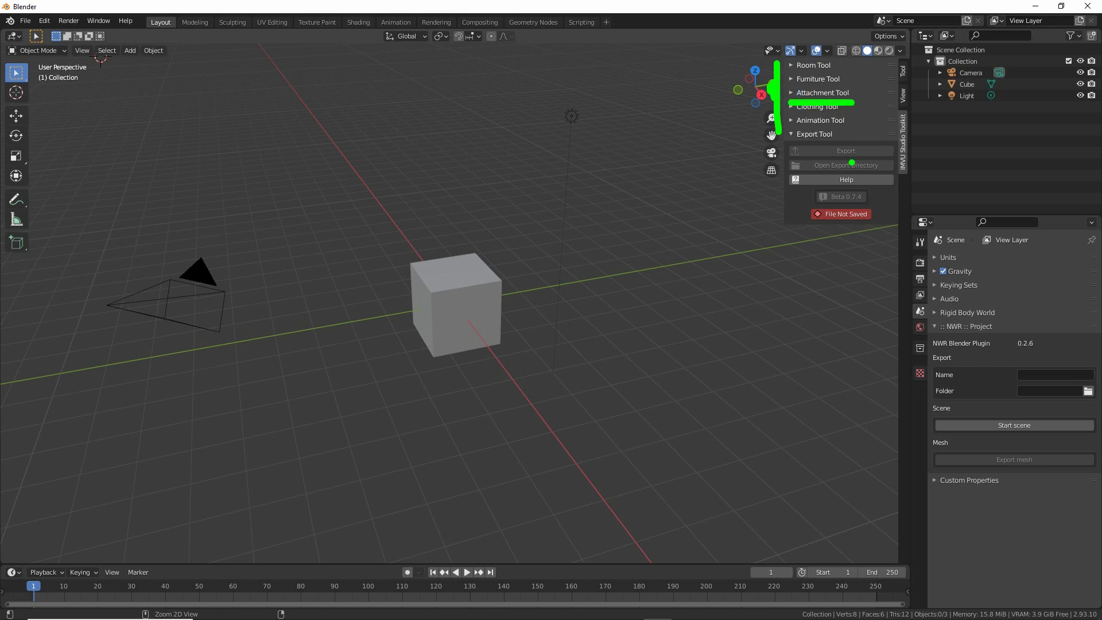
pyautogui.click(812, 94)
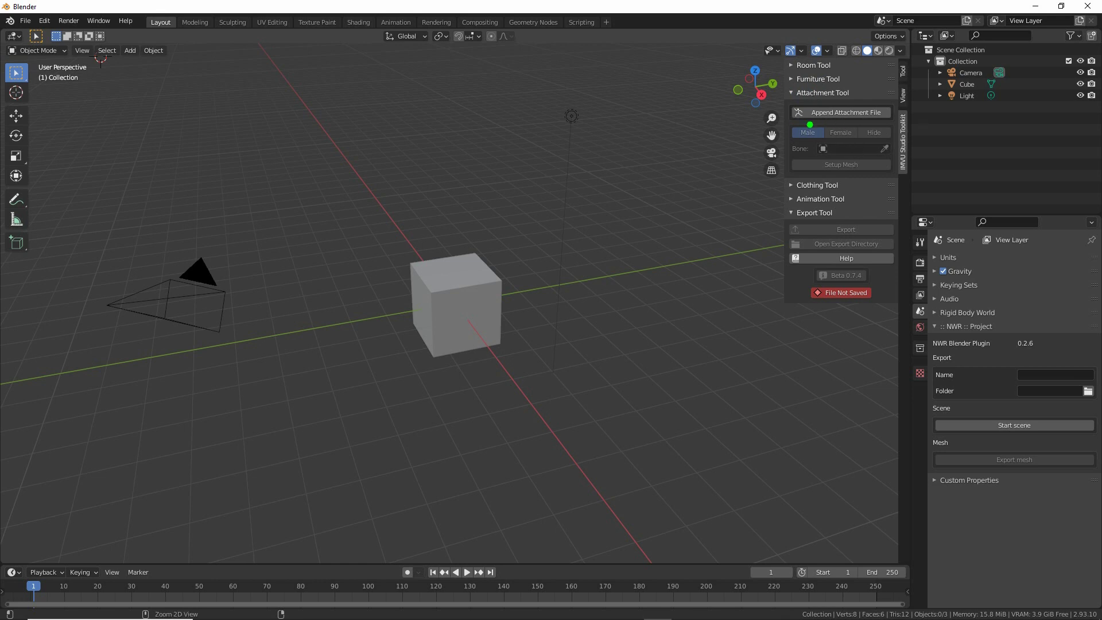
pyautogui.click(844, 113)
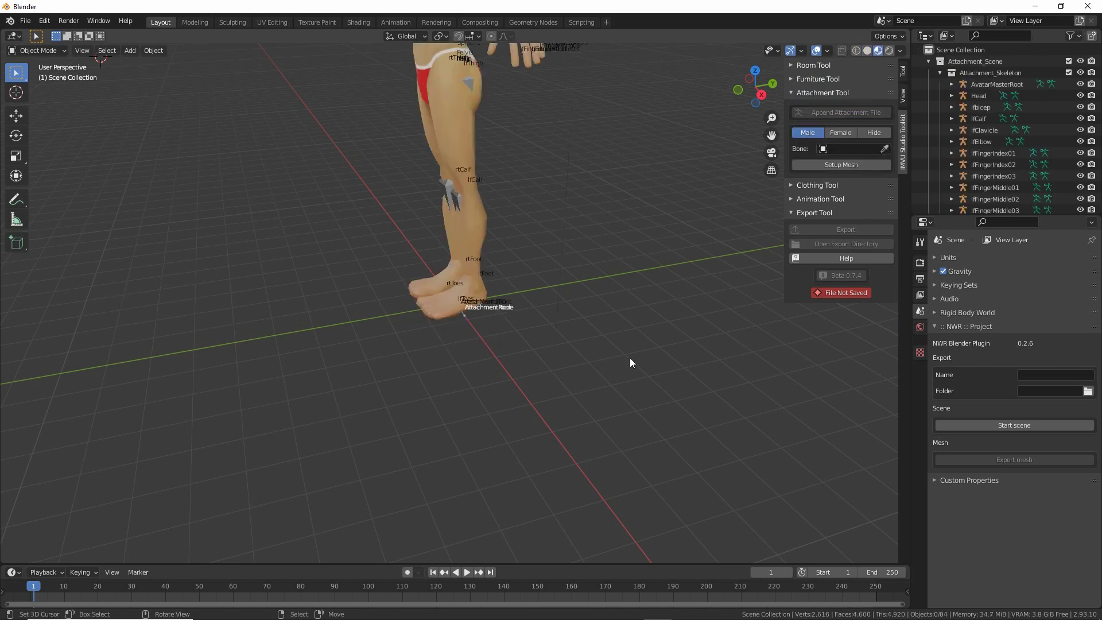
pyautogui.moveTo(453, 328); pyautogui.dragTo(519, 402, button='middle')
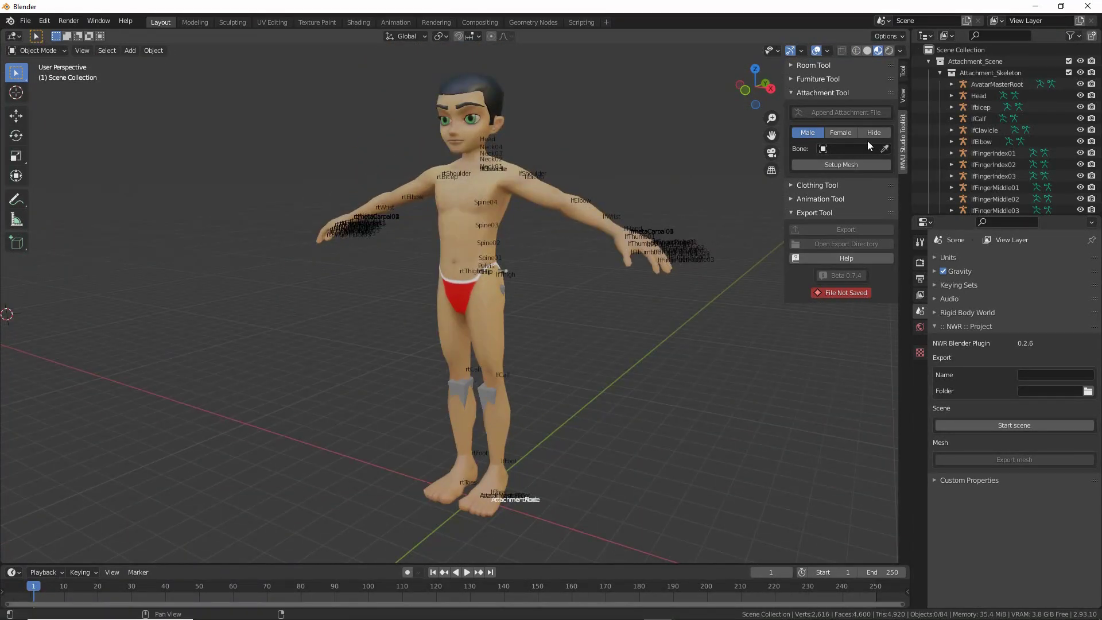
# Step: Switch the reference avatar to Female and back to Male
pyautogui.click(842, 133)
pyautogui.click(810, 133)
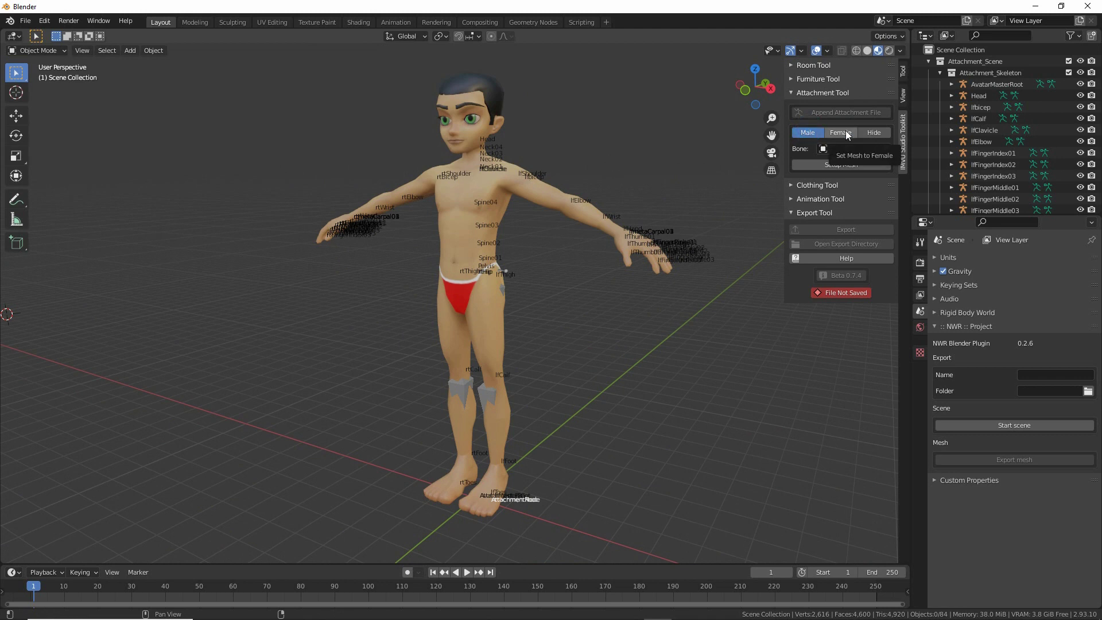
pyautogui.moveTo(573, 288); pyautogui.dragTo(557, 250, button='middle')
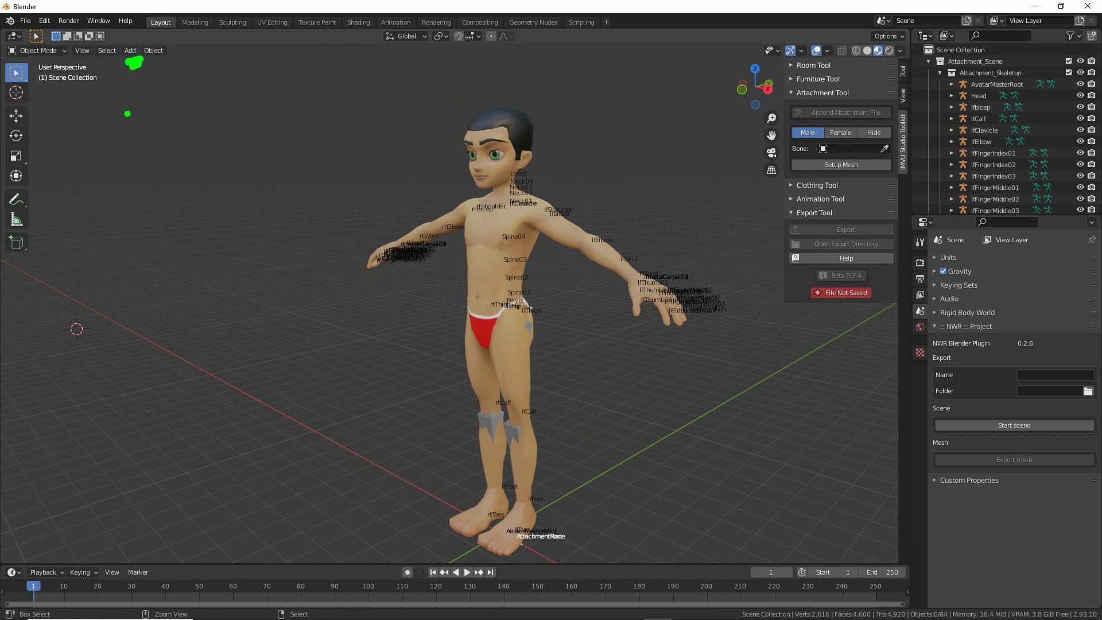
# Step: Add a cylinder mesh to the scene beside the avatar
pyautogui.click(130, 50)
pyautogui.moveTo(137, 65)
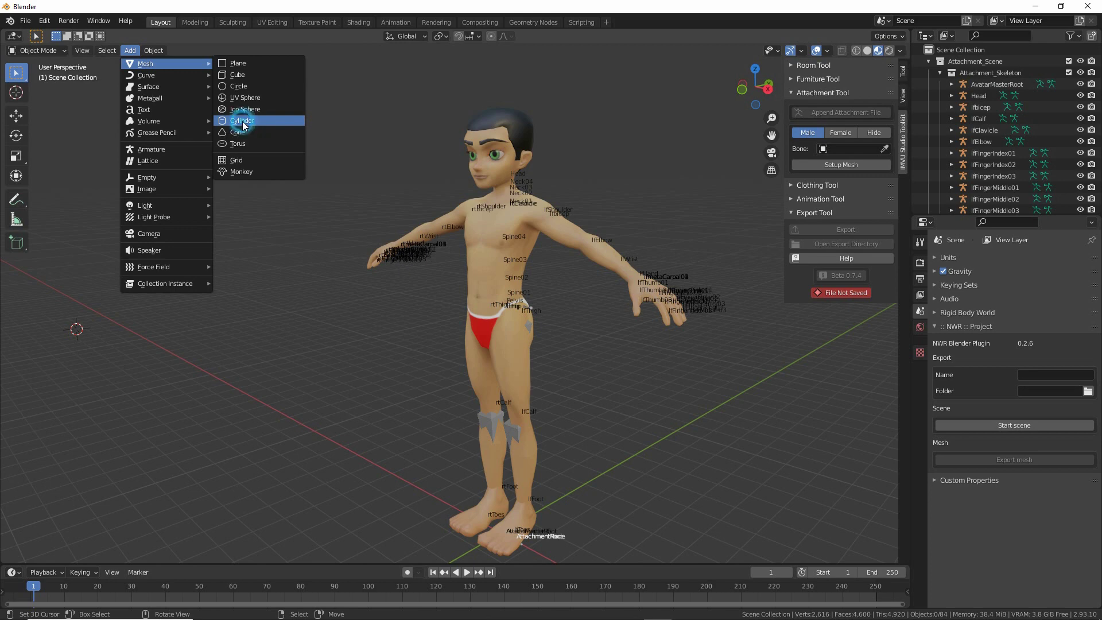
pyautogui.click(242, 122)
pyautogui.moveTo(280, 323); pyautogui.dragTo(327, 397, button='middle')
pyautogui.moveTo(242, 396)
pyautogui.mouseDown(button='middle')
pyautogui.moveTo(267, 375)
pyautogui.moveTo(259, 386)
pyautogui.mouseUp(button='middle')
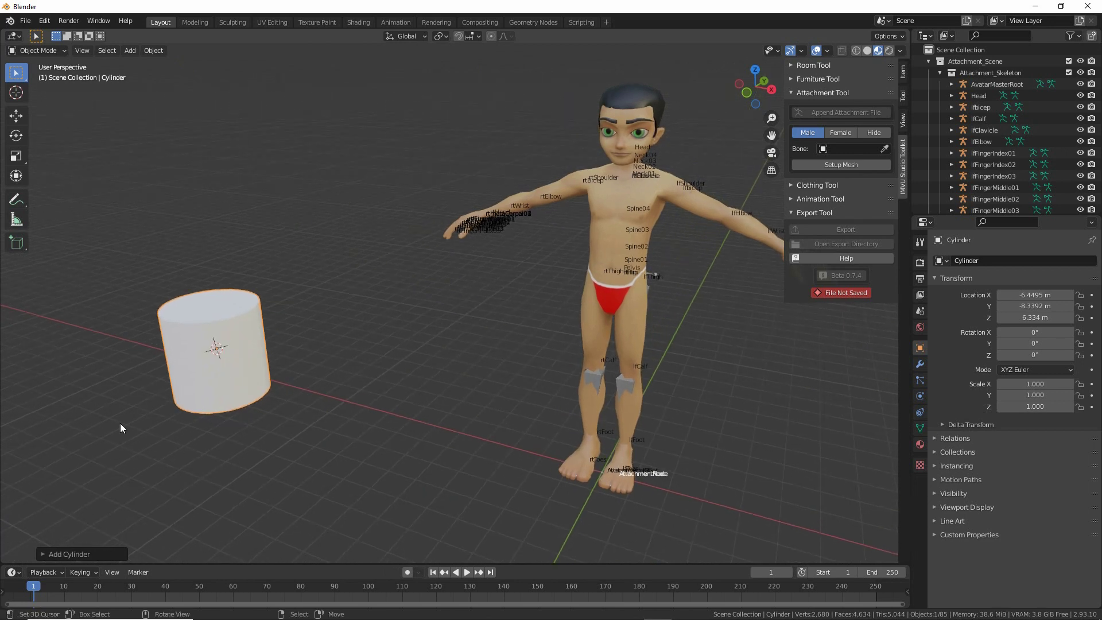
# Step: Set the new cylinder to 8 vertices and a radius of 0.25 m
pyautogui.hotkey('ctrl', '2')
pyautogui.moveTo(38, 532)
pyautogui.mouseDown()
pyautogui.moveTo(125, 548)
pyautogui.moveTo(56, 535)
pyautogui.mouseUp()
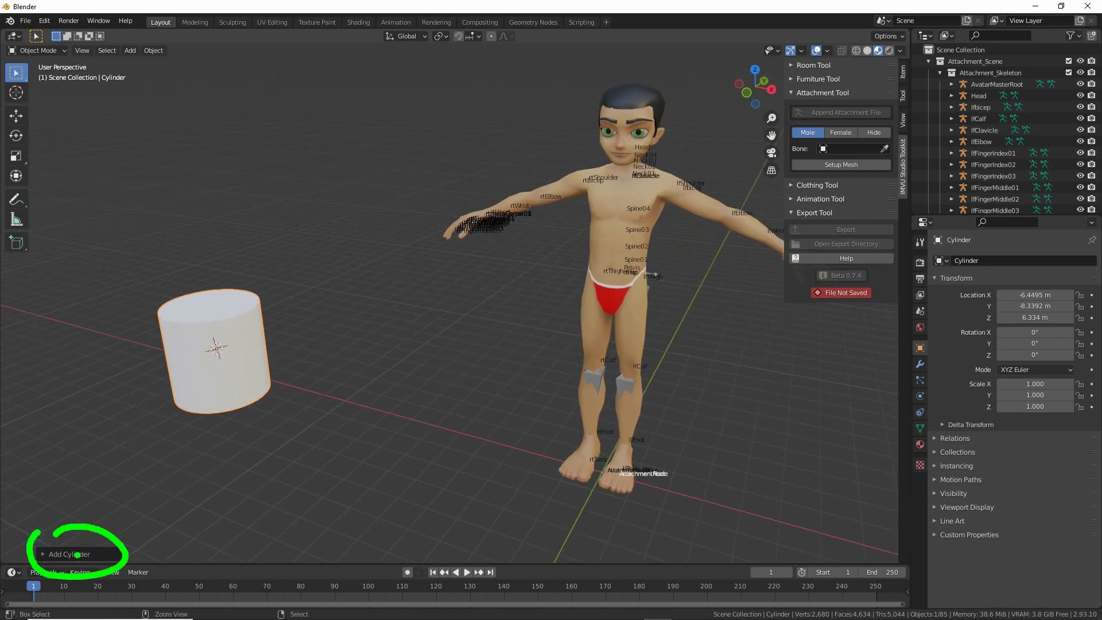
pyautogui.press('Escape')
pyautogui.click(42, 555)
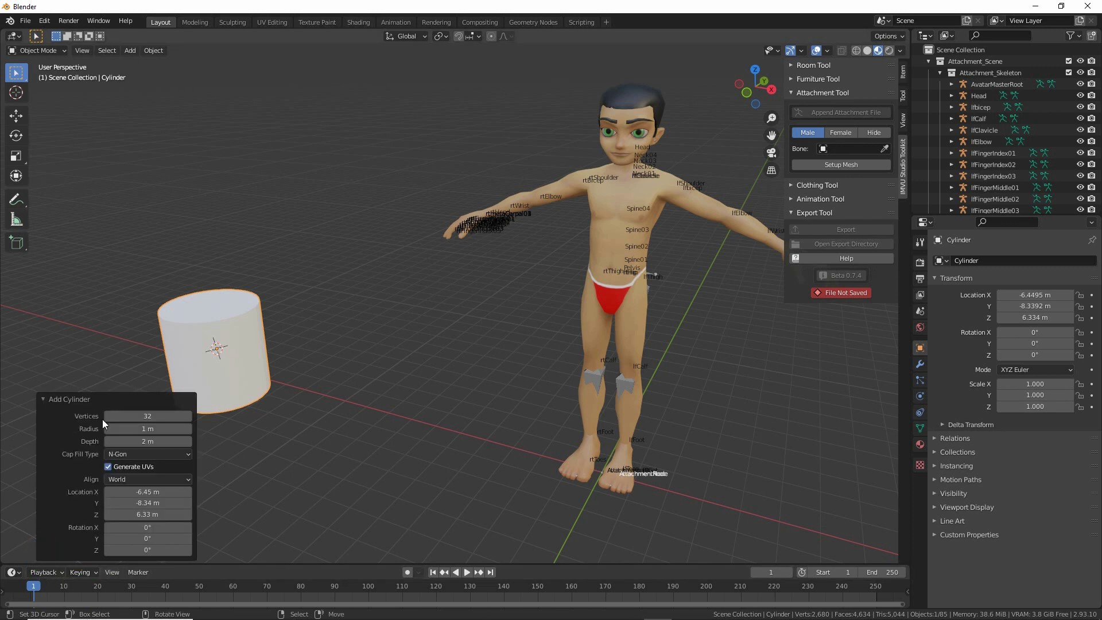
pyautogui.click(159, 417)
pyautogui.write('8')
pyautogui.press('Return')
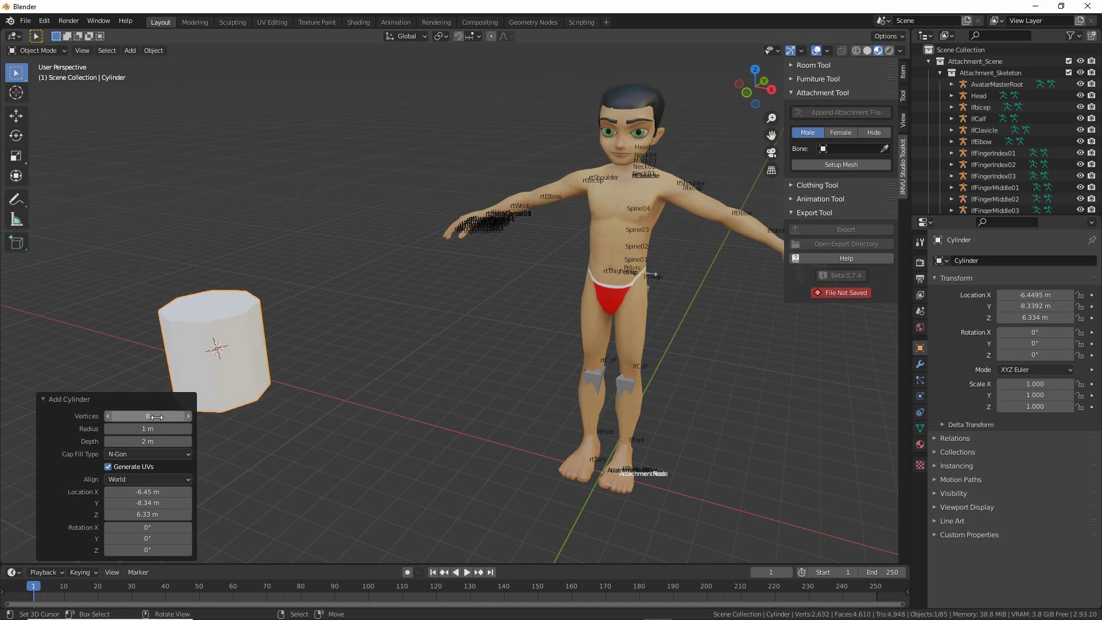
pyautogui.click(164, 431)
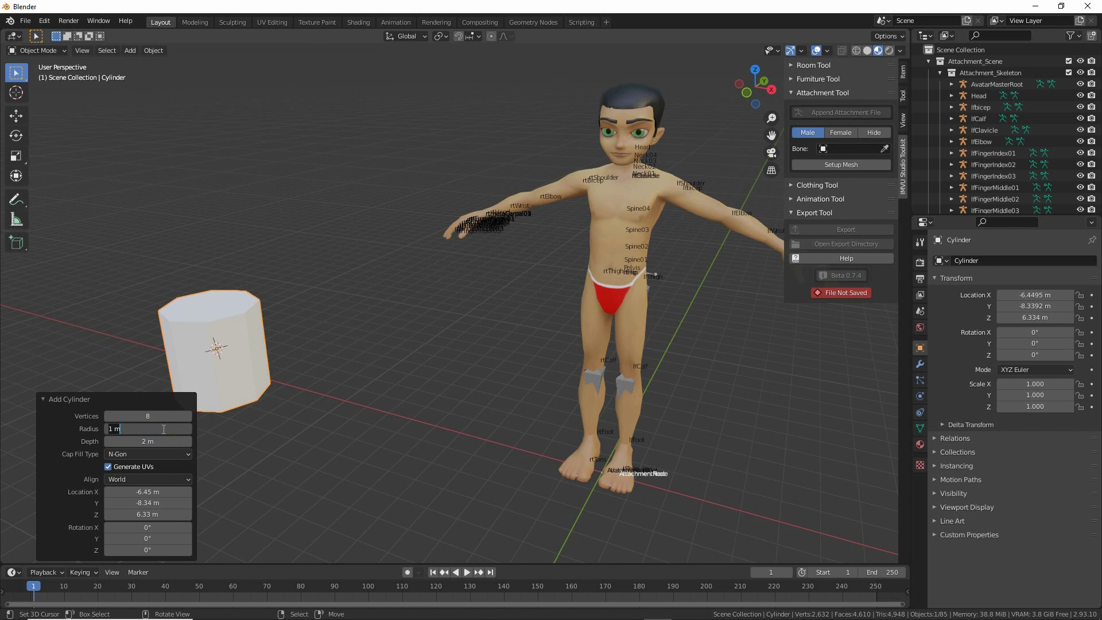
pyautogui.press('BackSpace')
pyautogui.press('Return')
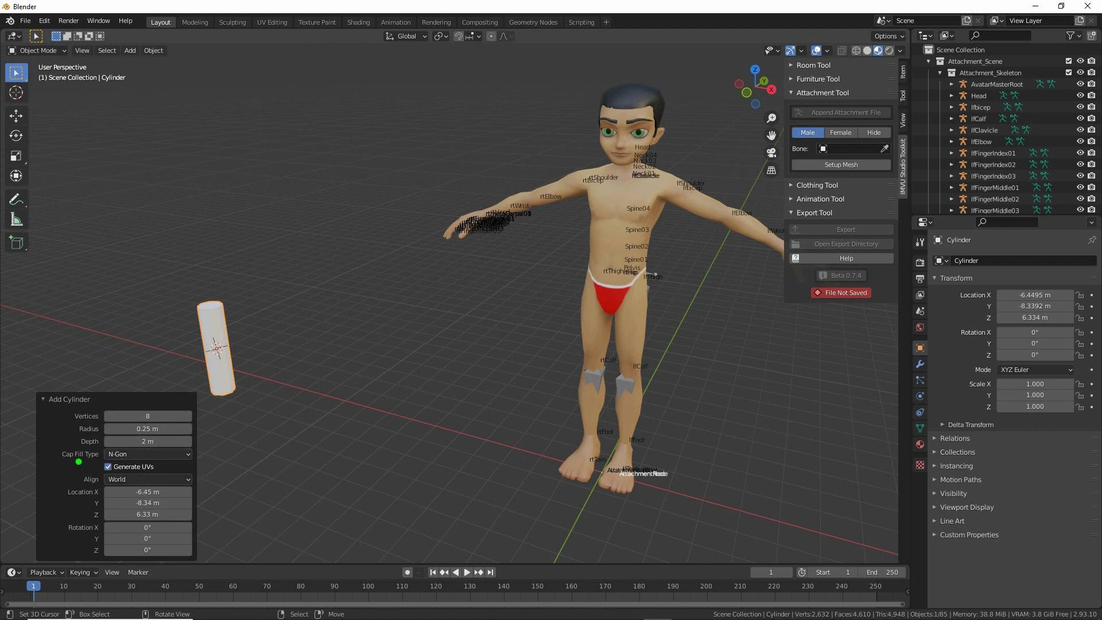
# Step: Set the cylinder's cap fill type to Nothing
pyautogui.moveTo(61, 463); pyautogui.dragTo(94, 463)
pyautogui.click(119, 455)
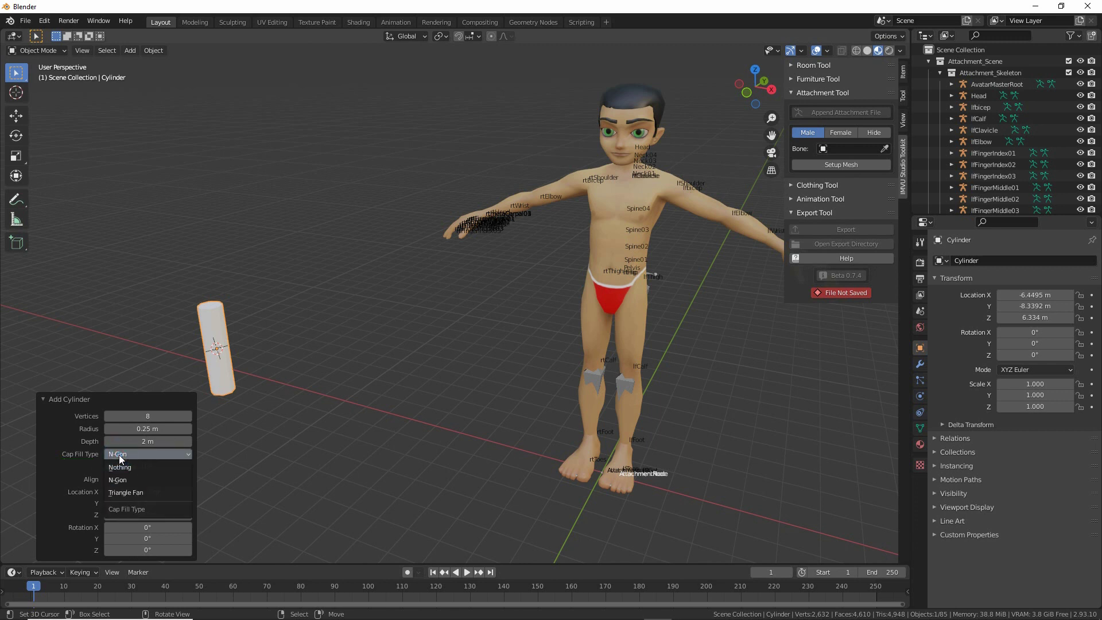
pyautogui.click(132, 468)
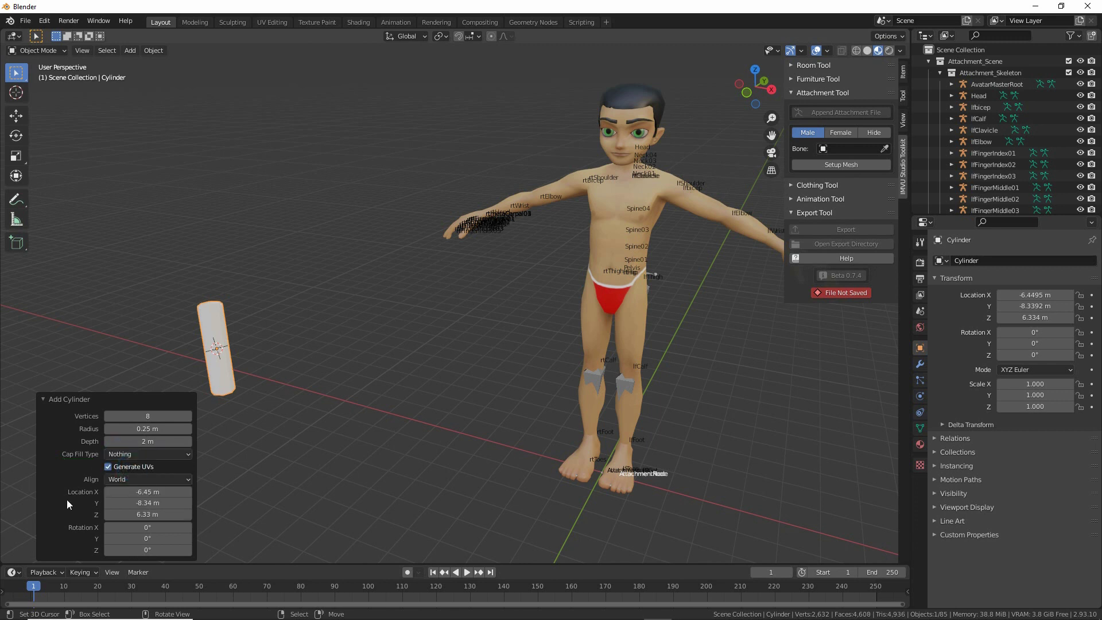
pyautogui.moveTo(98, 478); pyautogui.dragTo(155, 478)
# Step: Place the 3D cursor between the cylinder and the avatar
pyautogui.moveTo(232, 400)
pyautogui.mouseDown(button='middle')
pyautogui.moveTo(261, 411)
pyautogui.moveTo(230, 402)
pyautogui.mouseUp(button='middle')
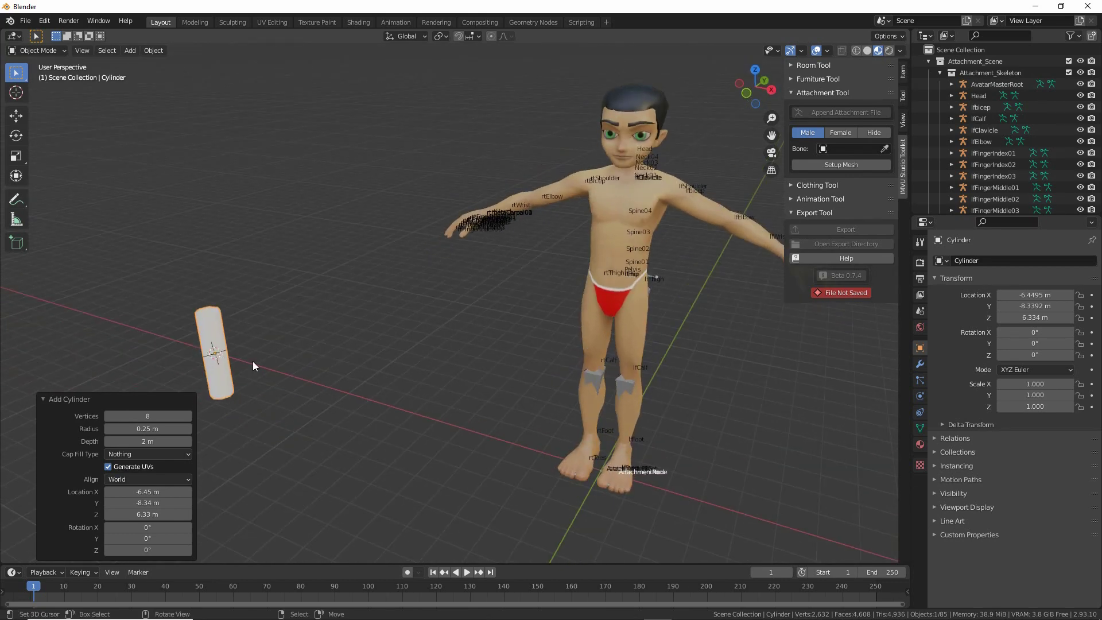
pyautogui.moveTo(252, 361); pyautogui.dragTo(315, 339, button='middle')
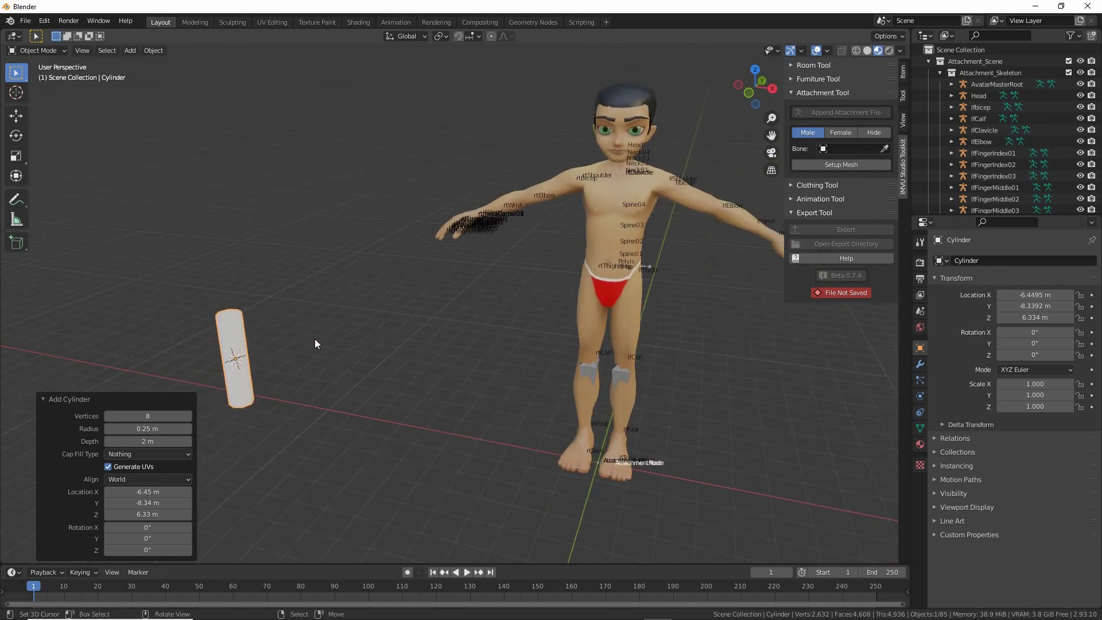
pyautogui.keyDown('shift'); pyautogui.rightClick(389, 401); pyautogui.keyUp('shift')
pyautogui.moveTo(463, 475); pyautogui.dragTo(452, 474, button='middle')
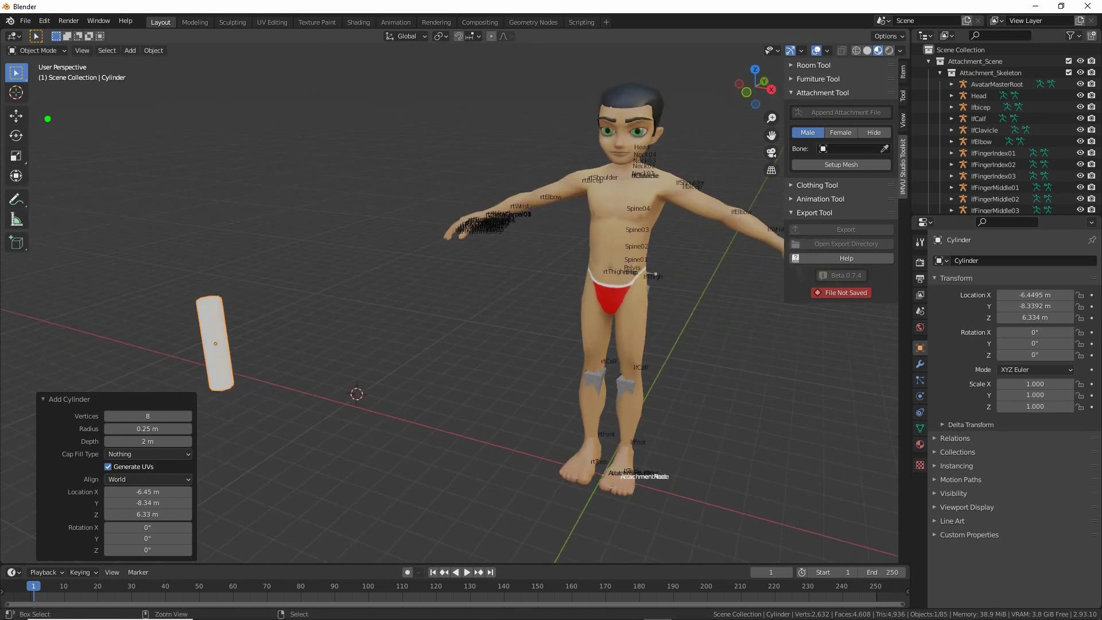
# Step: Move the cylinder in front of the avatar's upper body, to about X -0.10 m, Y -1.70 m, Z 9.07 m
pyautogui.keyDown('ctrl'); pyautogui.click(46, 112); pyautogui.keyUp('ctrl')
pyautogui.moveTo(46, 109)
pyautogui.keyDown('ctrl'); pyautogui.mouseDown()
pyautogui.moveTo(38, 136)
pyautogui.moveTo(49, 143)
pyautogui.moveTo(27, 155)
pyautogui.moveTo(50, 165)
pyautogui.mouseUp(); pyautogui.keyUp('ctrl')
pyautogui.moveTo(619, 155)
pyautogui.keyDown('ctrl'); pyautogui.mouseDown()
pyautogui.moveTo(600, 141)
pyautogui.moveTo(610, 162)
pyautogui.mouseUp(); pyautogui.keyUp('ctrl')
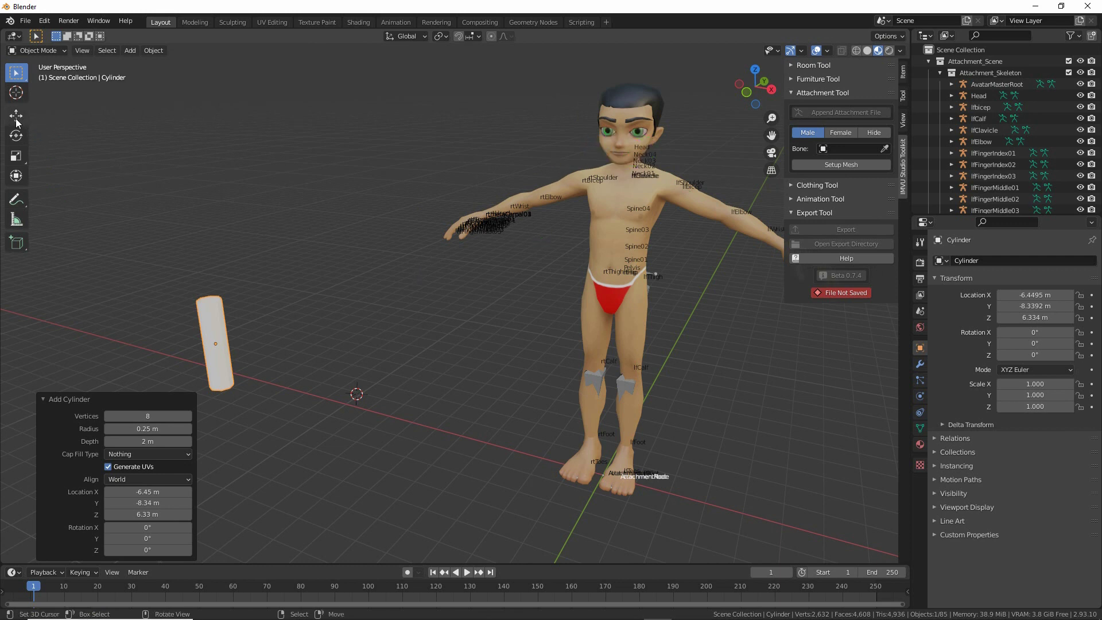
pyautogui.moveTo(33, 117)
pyautogui.keyDown('ctrl'); pyautogui.mouseDown()
pyautogui.moveTo(82, 117)
pyautogui.moveTo(42, 121)
pyautogui.moveTo(50, 130)
pyautogui.mouseUp(); pyautogui.keyUp('ctrl')
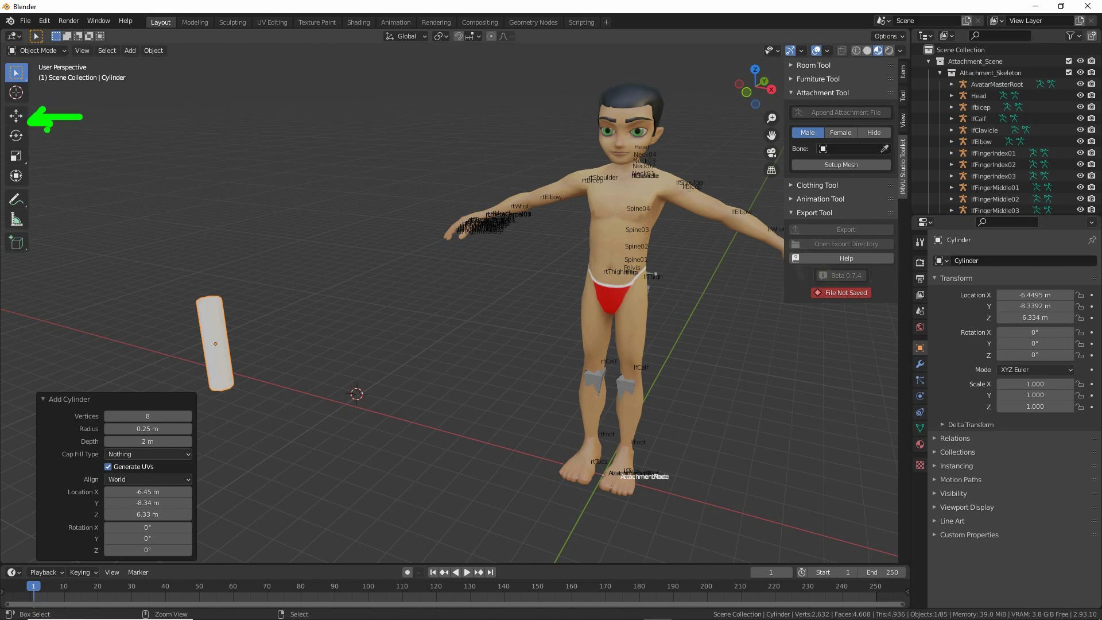
pyautogui.click(16, 116)
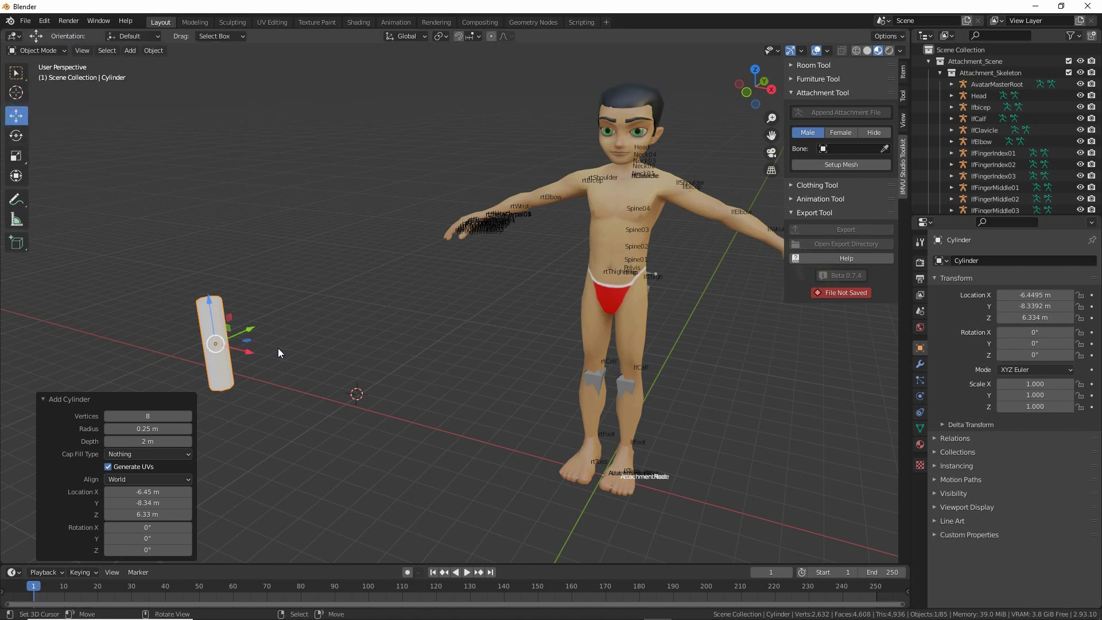
pyautogui.moveTo(280, 353); pyautogui.dragTo(309, 360, button='middle')
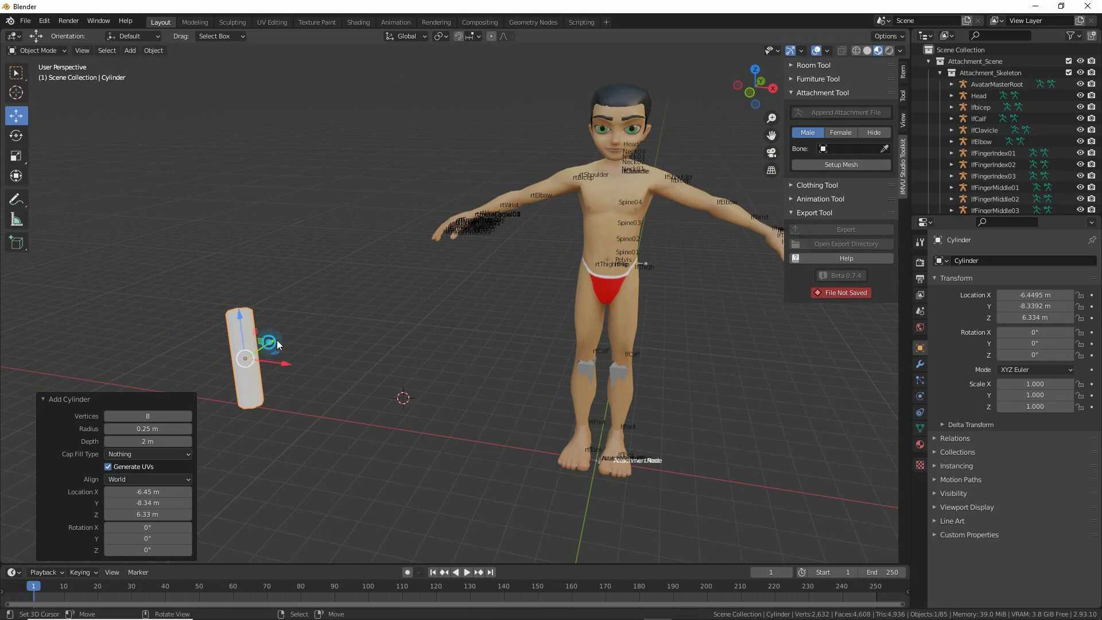
pyautogui.moveTo(277, 344); pyautogui.dragTo(638, 310)
pyautogui.moveTo(638, 310); pyautogui.dragTo(472, 351, button='middle')
pyautogui.moveTo(472, 351); pyautogui.dragTo(524, 327)
pyautogui.moveTo(485, 284); pyautogui.dragTo(493, 199)
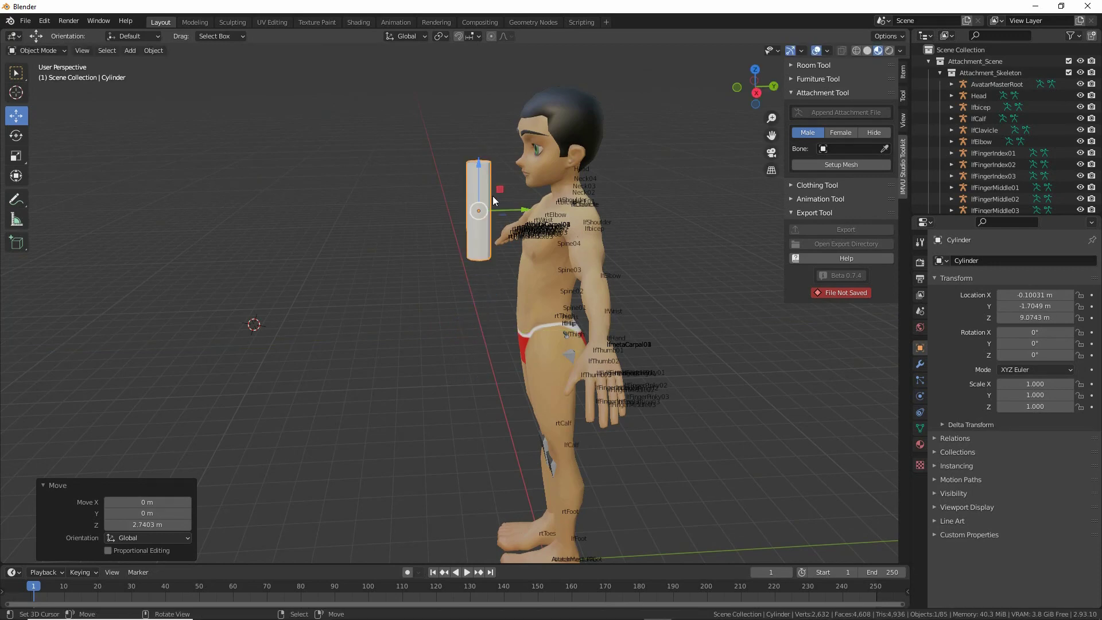
# Step: Rotate the cylinder about -91.6° around the X axis so it lies horizontally
pyautogui.scroll(3, 493, 199)
pyautogui.moveTo(493, 199); pyautogui.dragTo(410, 342, button='middle')
pyautogui.scroll(2, 418, 311)
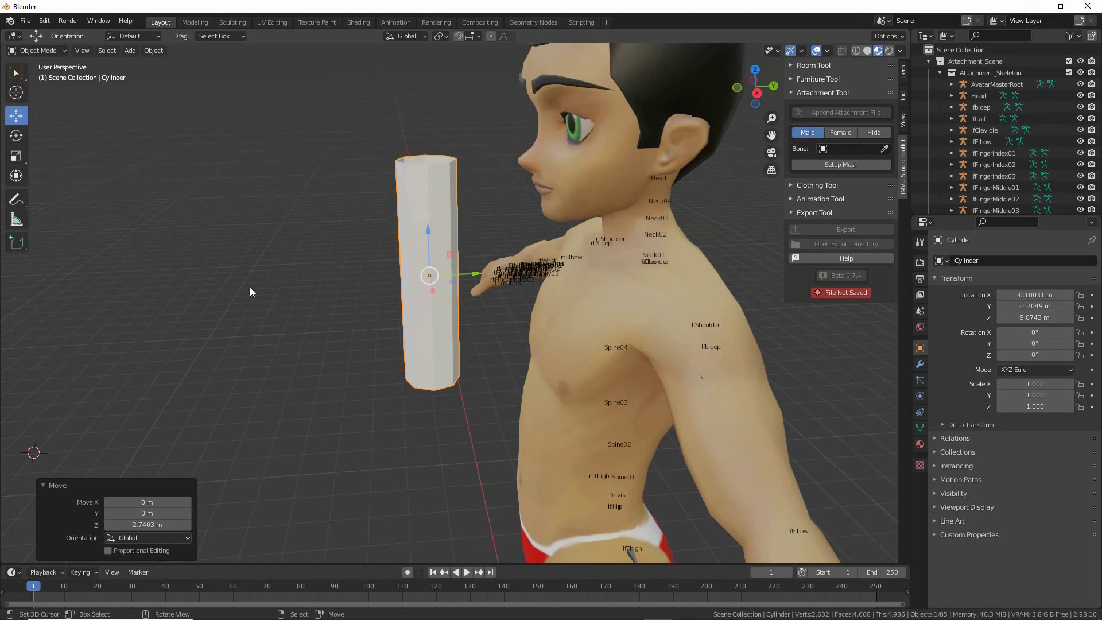
pyautogui.click(18, 137)
pyautogui.moveTo(428, 234); pyautogui.dragTo(479, 259)
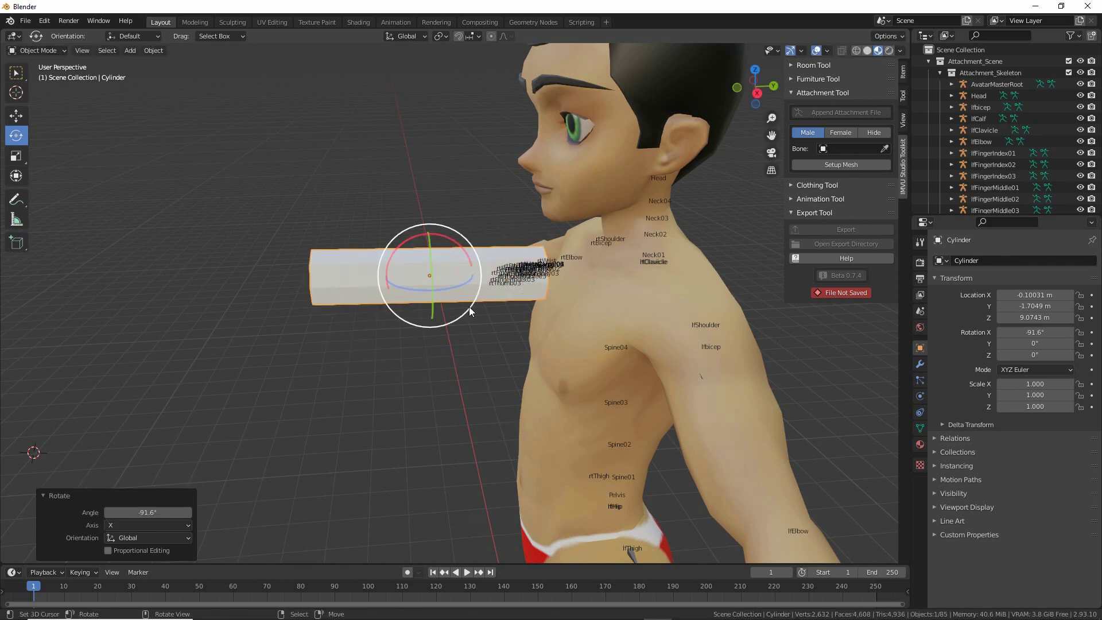
# Step: Raise the cylinder about 0.71 m to mouth height and shift it about 0.11 m along X to centre it on the face
pyautogui.click(16, 116)
pyautogui.moveTo(429, 232); pyautogui.dragTo(434, 150)
pyautogui.moveTo(434, 149); pyautogui.dragTo(452, 232, button='middle')
pyautogui.scroll(4, 376, 284)
pyautogui.scroll(5, 443, 264)
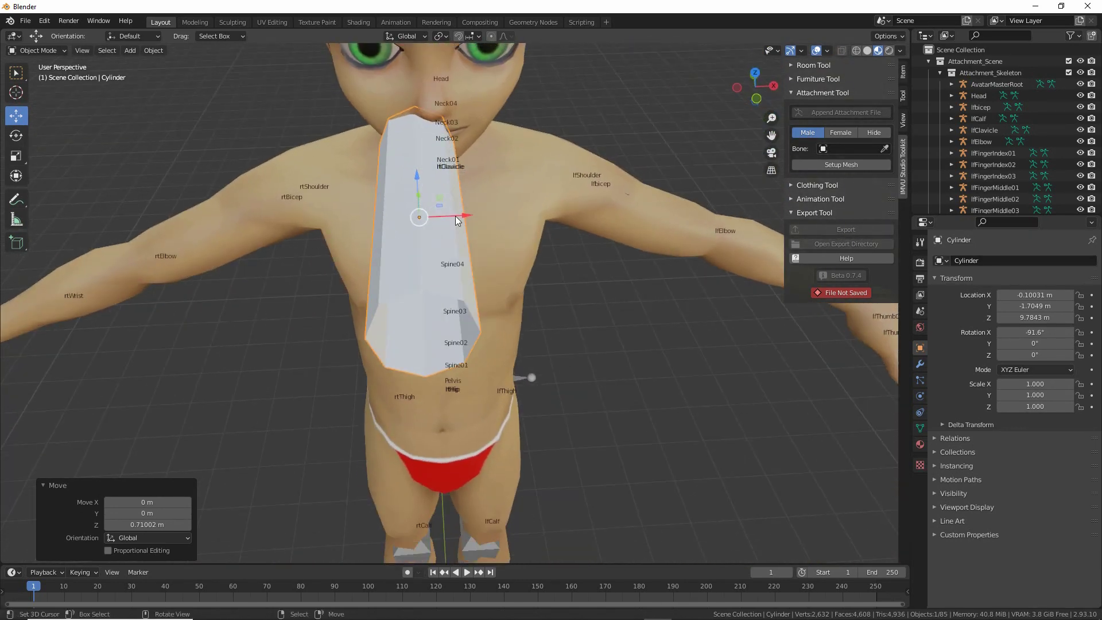
pyautogui.moveTo(456, 216); pyautogui.dragTo(477, 217)
pyautogui.moveTo(476, 217); pyautogui.dragTo(418, 244, button='middle')
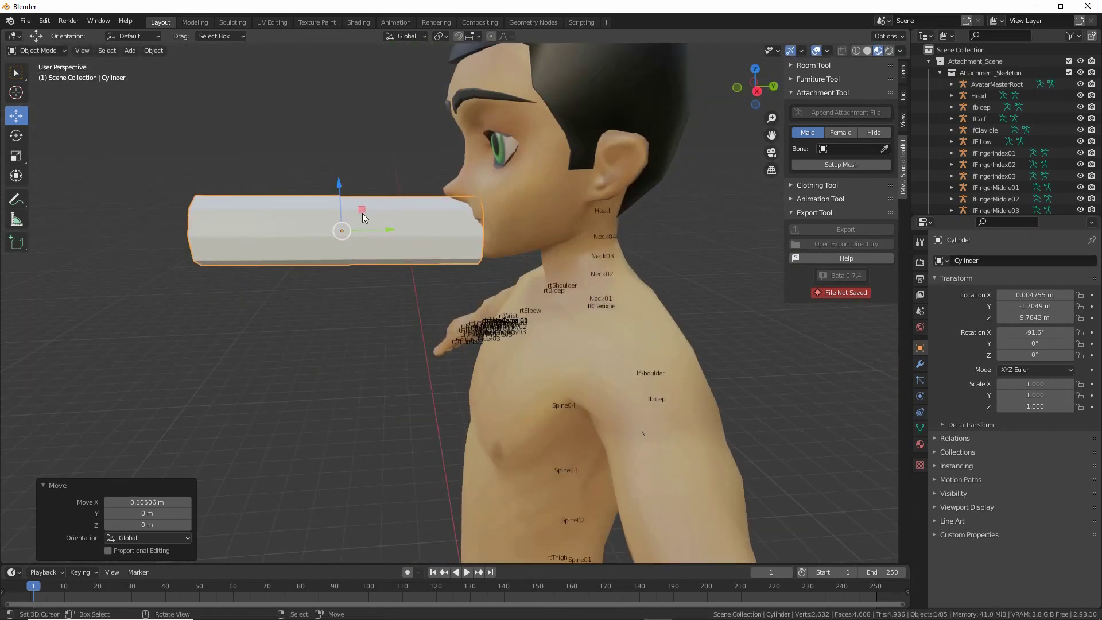
# Step: Raise the cylinder about 0.08 m and shift it about -0.06 m along Y, in line with the mouth
pyautogui.moveTo(355, 223); pyautogui.dragTo(352, 199)
pyautogui.moveTo(352, 199); pyautogui.dragTo(390, 280, button='middle')
pyautogui.moveTo(333, 280); pyautogui.dragTo(295, 320, button='middle')
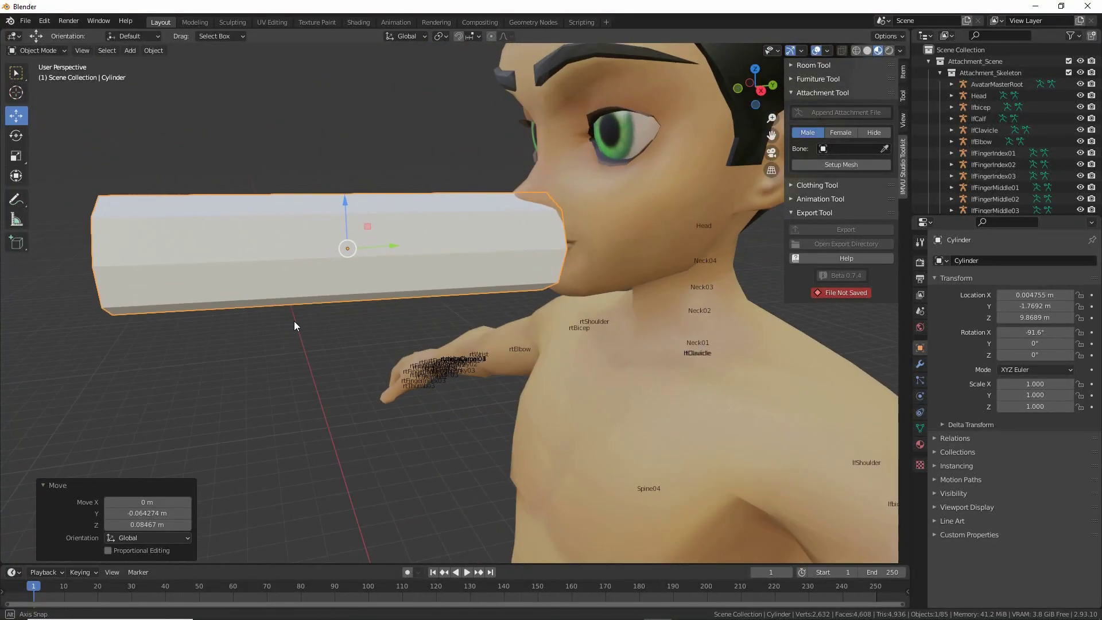
# Step: Scale the cylinder down uniformly to about 0.385 of its original size
pyautogui.click(16, 155)
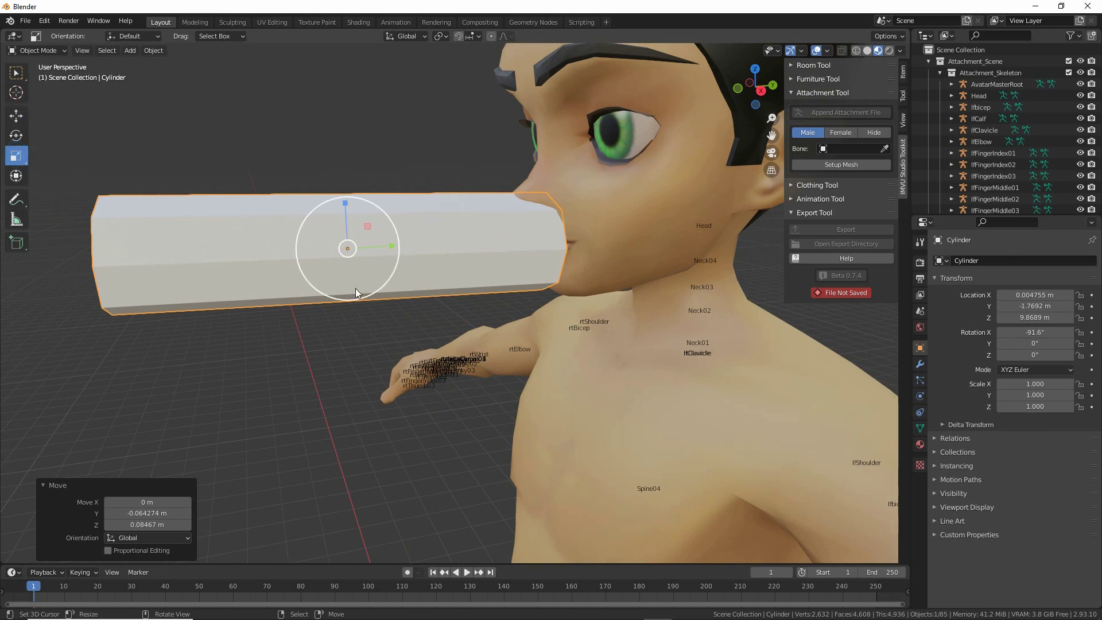
pyautogui.moveTo(369, 297); pyautogui.dragTo(399, 327, button='middle')
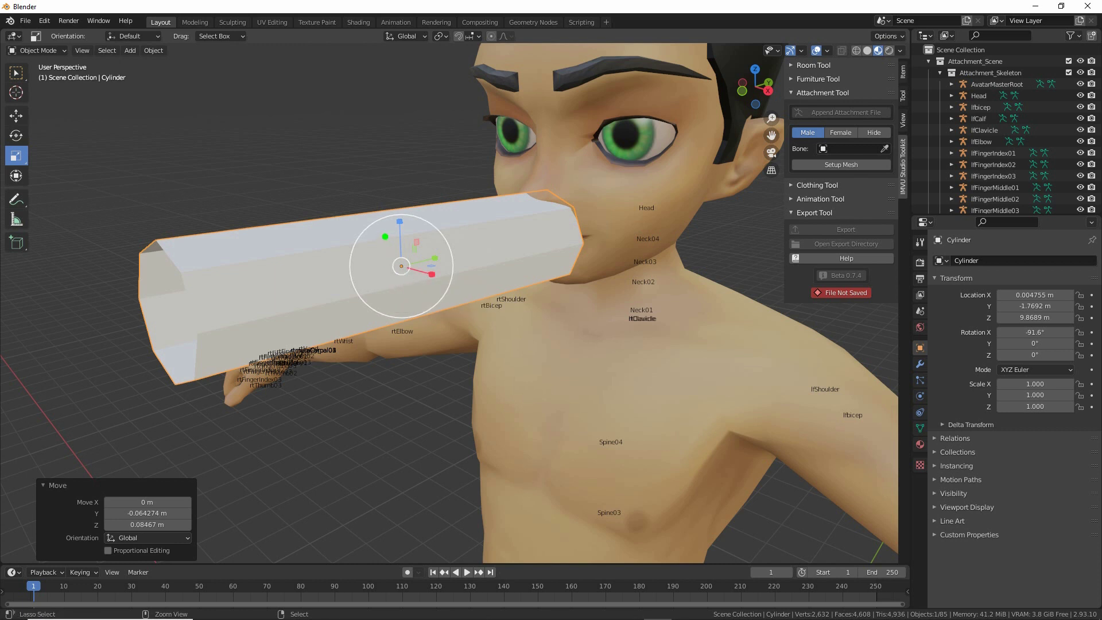
pyautogui.moveTo(383, 226)
pyautogui.mouseDown()
pyautogui.moveTo(365, 248)
pyautogui.moveTo(370, 296)
pyautogui.moveTo(435, 246)
pyautogui.moveTo(382, 228)
pyautogui.mouseUp()
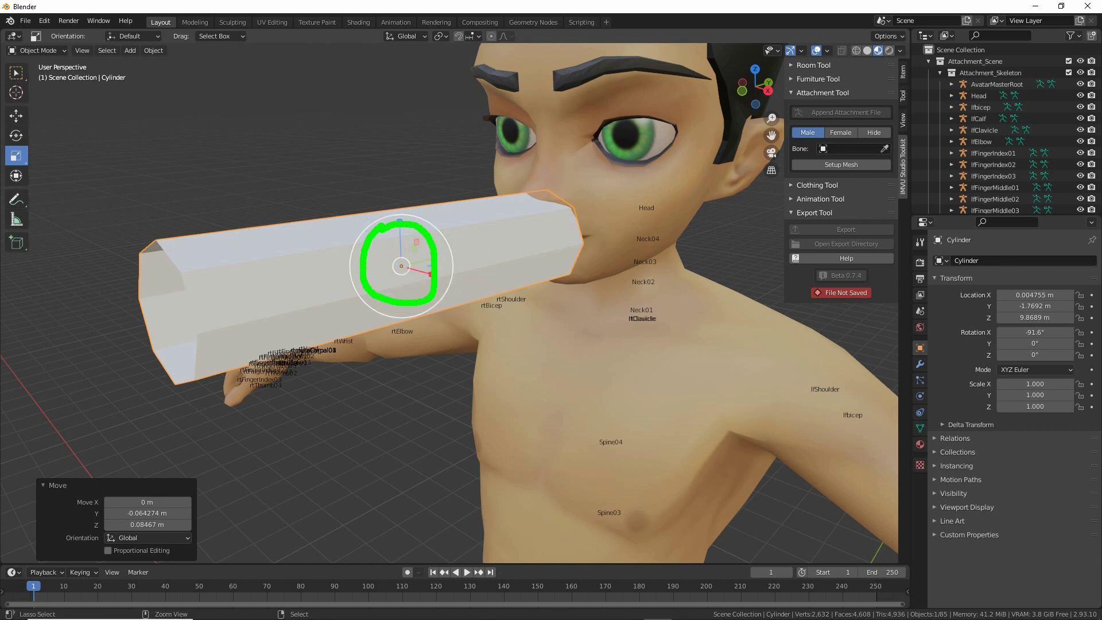
pyautogui.moveTo(409, 312); pyautogui.dragTo(402, 284)
pyautogui.moveTo(402, 284); pyautogui.dragTo(490, 339, button='middle')
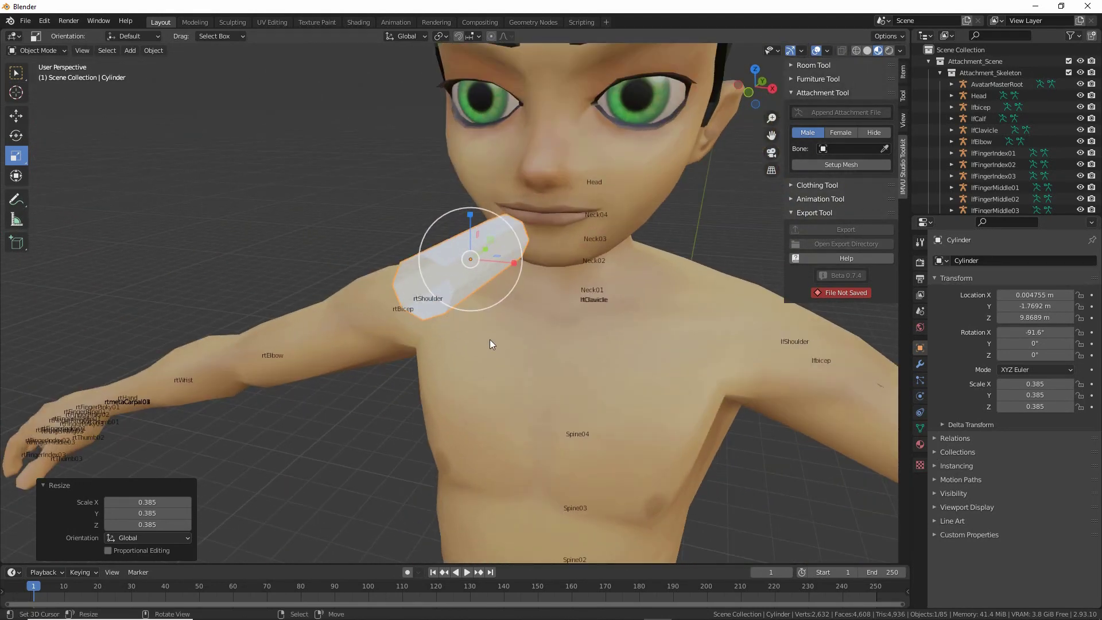
# Step: Stretch the cylinder along the global Y axis by a factor of about 2.44
pyautogui.moveTo(469, 186)
pyautogui.mouseDown()
pyautogui.moveTo(472, 239)
pyautogui.moveTo(506, 221)
pyautogui.moveTo(510, 267)
pyautogui.moveTo(541, 267)
pyautogui.mouseUp()
pyautogui.moveTo(506, 336)
pyautogui.mouseDown(button='middle')
pyautogui.moveTo(439, 359)
pyautogui.moveTo(383, 285)
pyautogui.mouseUp(button='middle')
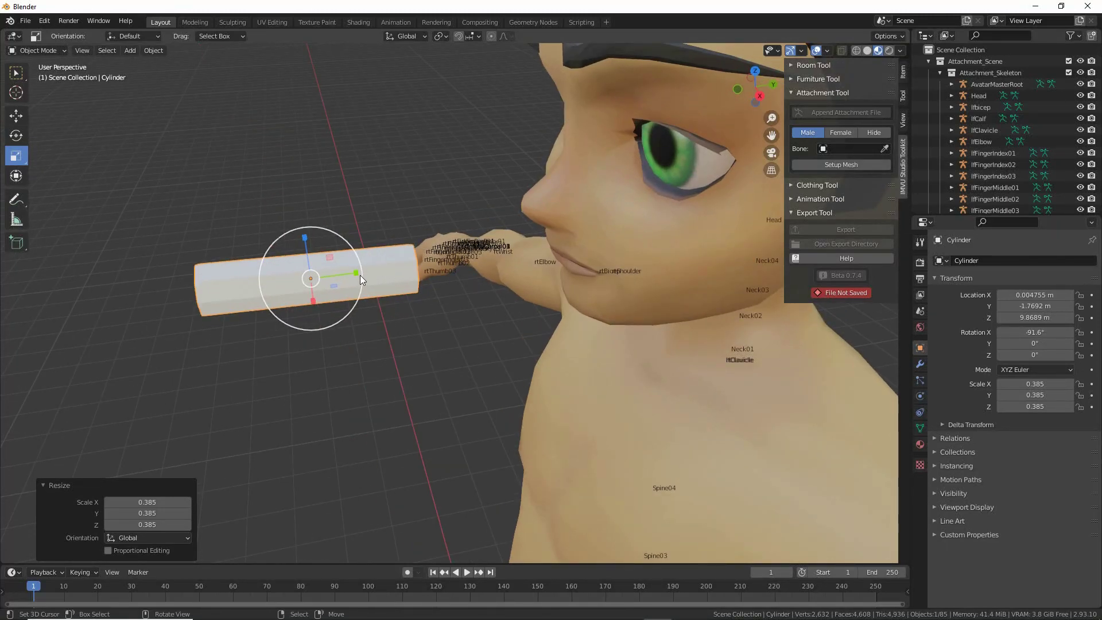
pyautogui.moveTo(343, 263)
pyautogui.mouseDown()
pyautogui.moveTo(363, 279)
pyautogui.moveTo(468, 265)
pyautogui.moveTo(474, 282)
pyautogui.mouseUp()
pyautogui.moveTo(220, 283)
pyautogui.mouseDown()
pyautogui.moveTo(172, 286)
pyautogui.moveTo(189, 302)
pyautogui.mouseUp()
pyautogui.press('Escape')
pyautogui.moveTo(356, 274); pyautogui.dragTo(422, 270)
pyautogui.moveTo(422, 271); pyautogui.dragTo(356, 304, button='middle')
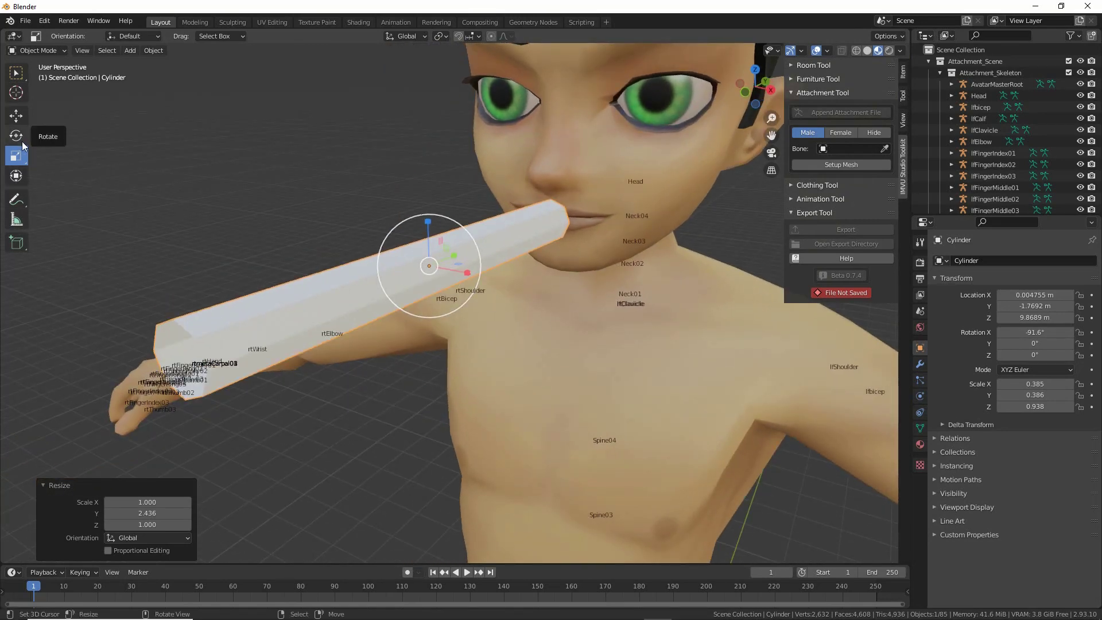
# Step: Thin the cylinder with uniform scaling and lengthen it along global Y, reaching scale values of about 0.267, 0.268 and 0.993
pyautogui.moveTo(431, 287); pyautogui.dragTo(433, 288)
pyautogui.moveTo(494, 318); pyautogui.dragTo(380, 254, button='middle')
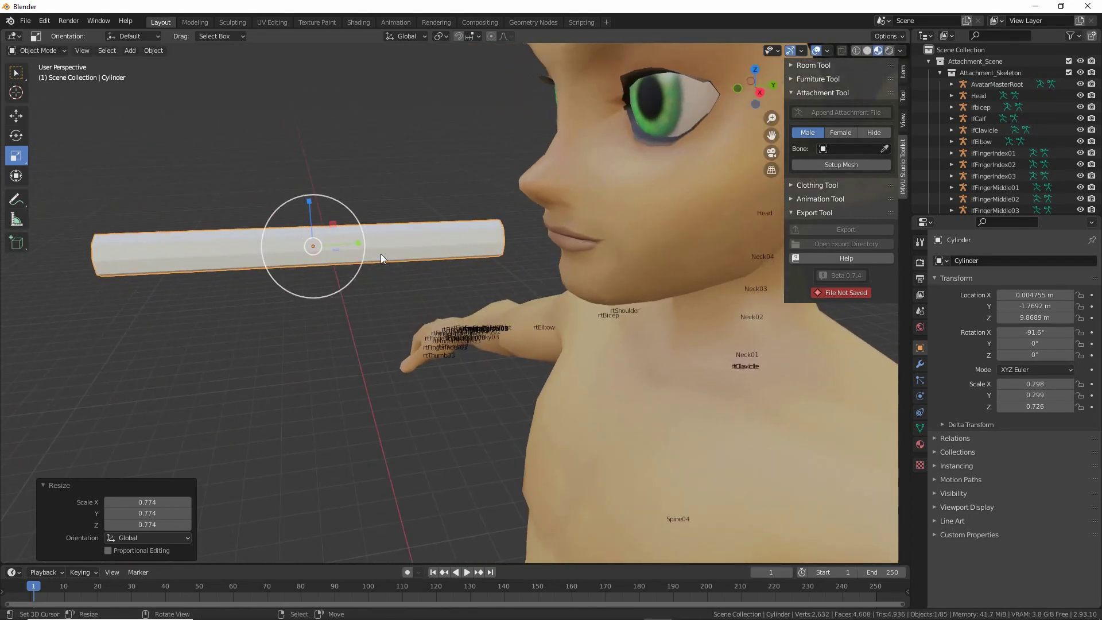
pyautogui.moveTo(359, 243); pyautogui.dragTo(373, 241)
pyautogui.press('s')
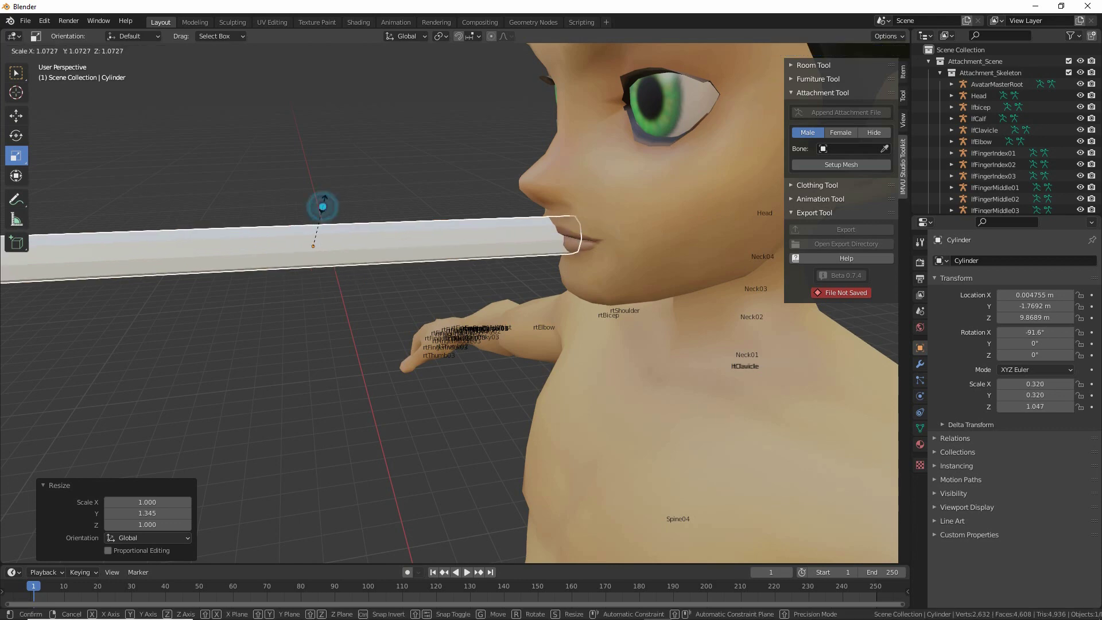
pyautogui.click(321, 210)
pyautogui.moveTo(358, 243); pyautogui.dragTo(364, 244)
pyautogui.scroll(-4, 363, 306)
pyautogui.moveTo(373, 310); pyautogui.dragTo(473, 314, button='middle')
pyautogui.scroll(2, 582, 295)
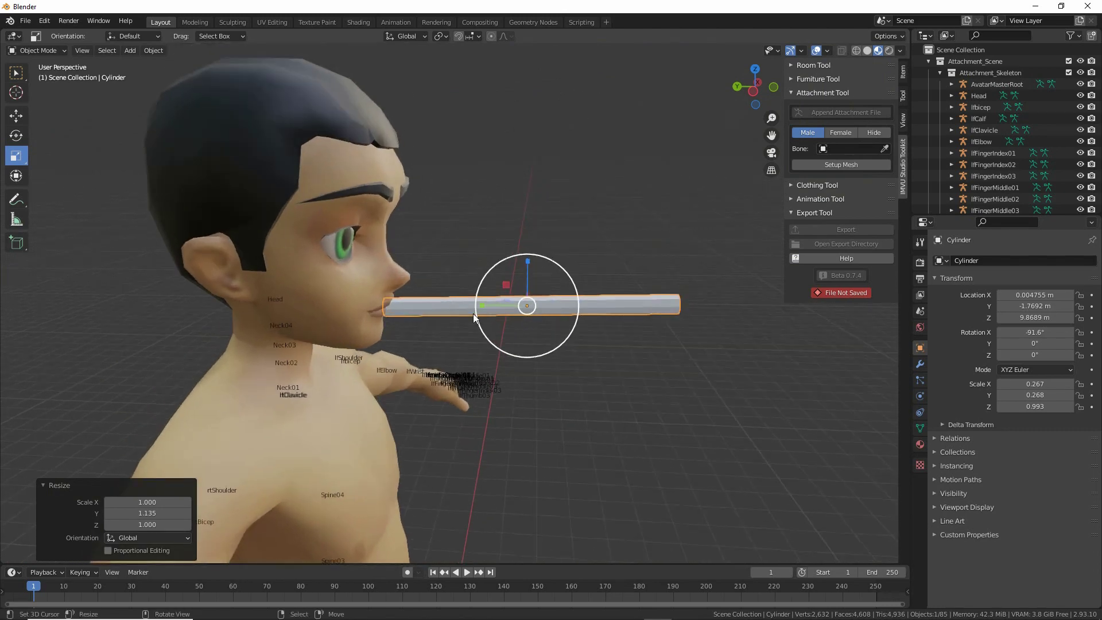
# Step: Shorten the cylinder along the global Y axis by a factor of about 0.643
pyautogui.scroll(2, 474, 314)
pyautogui.press('s')
pyautogui.press('y')
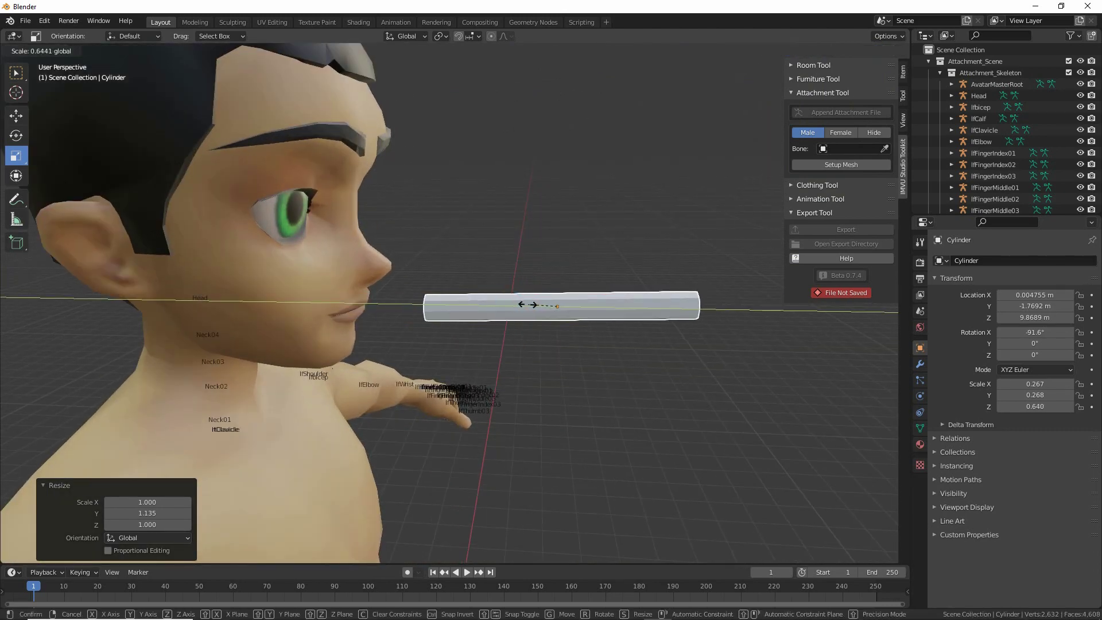
pyautogui.click(527, 304)
# Step: Move the cylinder about 0.36 m along Y so its end sits at the avatar's lips
pyautogui.click(16, 116)
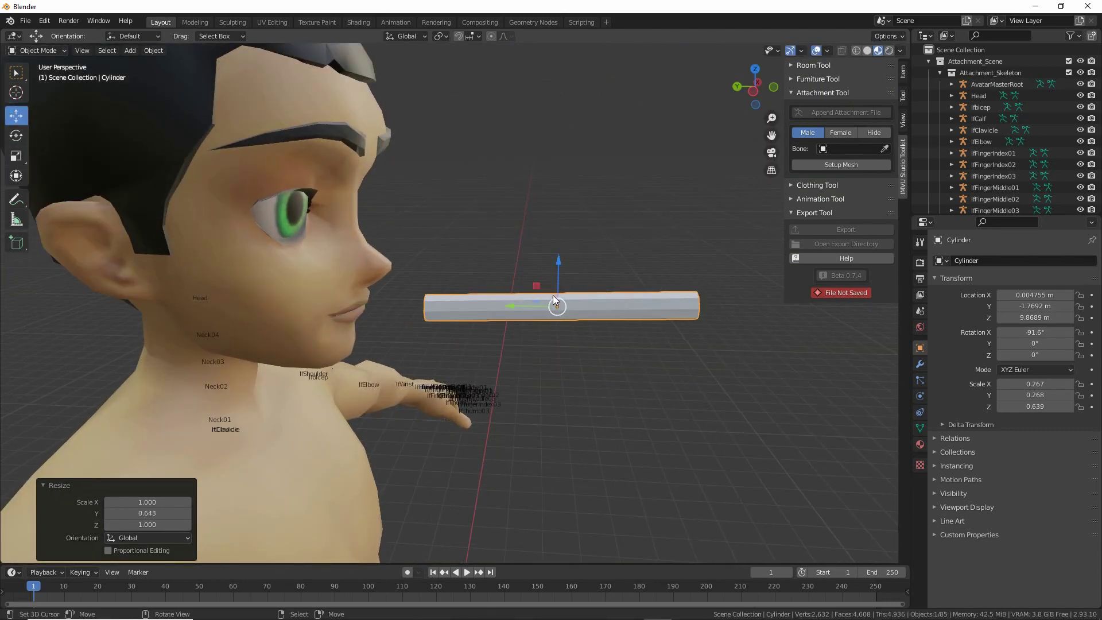
pyautogui.moveTo(515, 306); pyautogui.dragTo(440, 307)
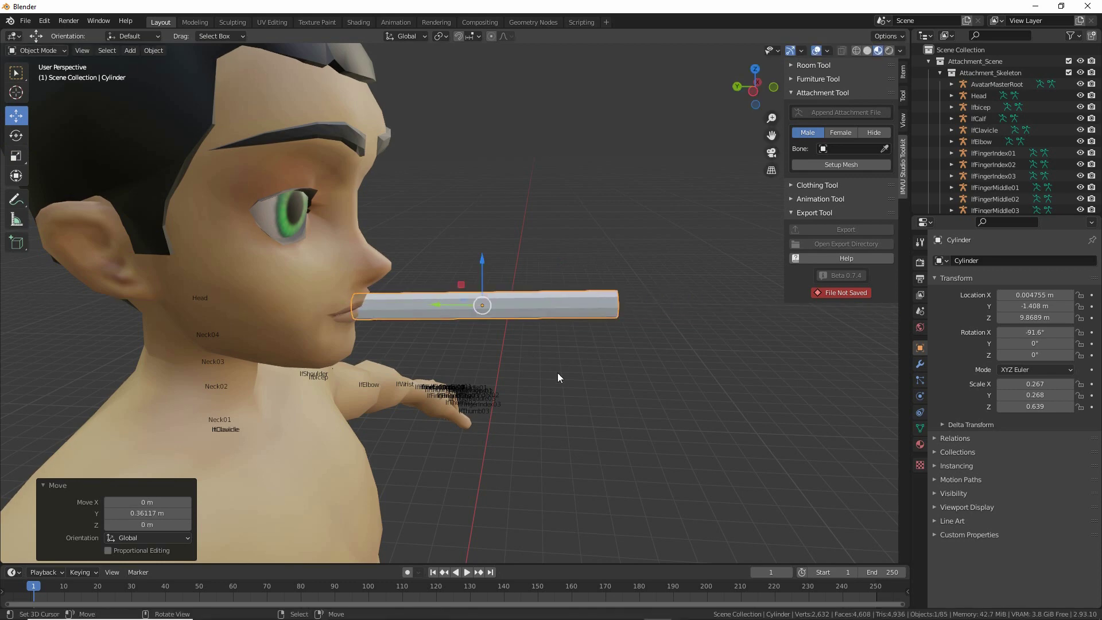
pyautogui.moveTo(558, 377); pyautogui.dragTo(374, 355, button='middle')
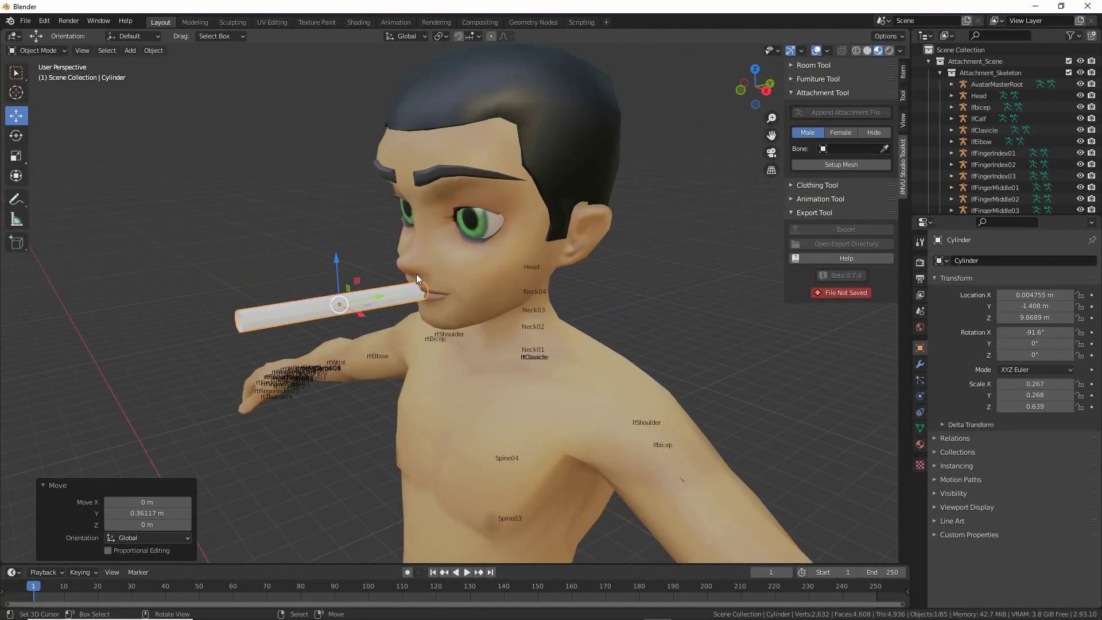
# Step: Examine the cylinder's size and placement at the avatar's mouth from several angles and up close
pyautogui.moveTo(465, 312); pyautogui.dragTo(397, 246, button='middle')
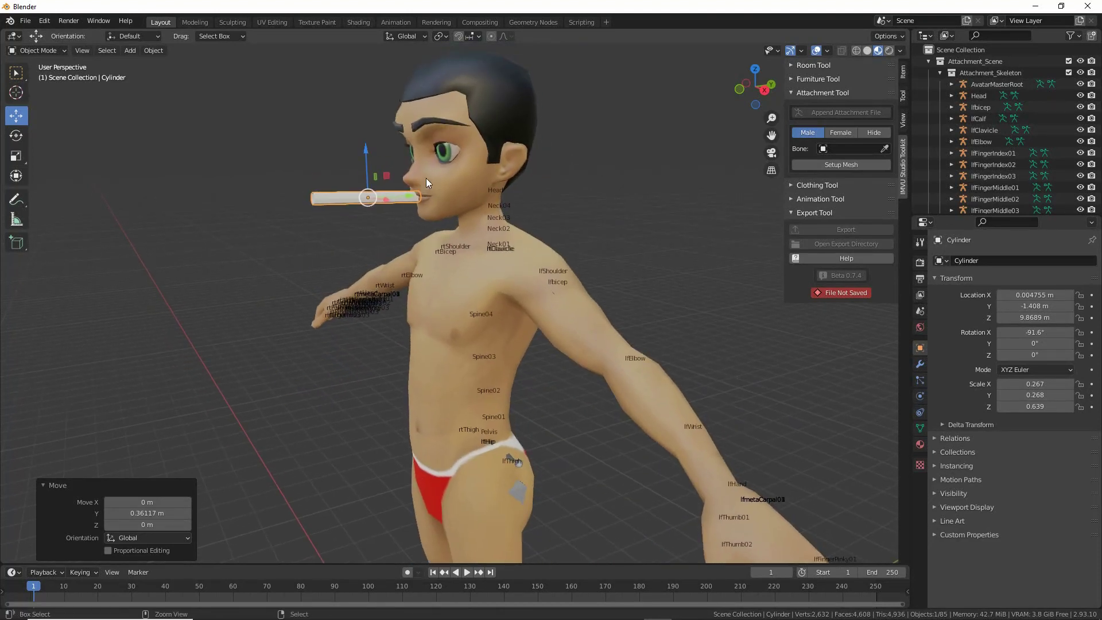
pyautogui.moveTo(422, 185); pyautogui.dragTo(409, 202)
pyautogui.press('Escape')
pyautogui.moveTo(423, 239); pyautogui.dragTo(364, 291, button='middle')
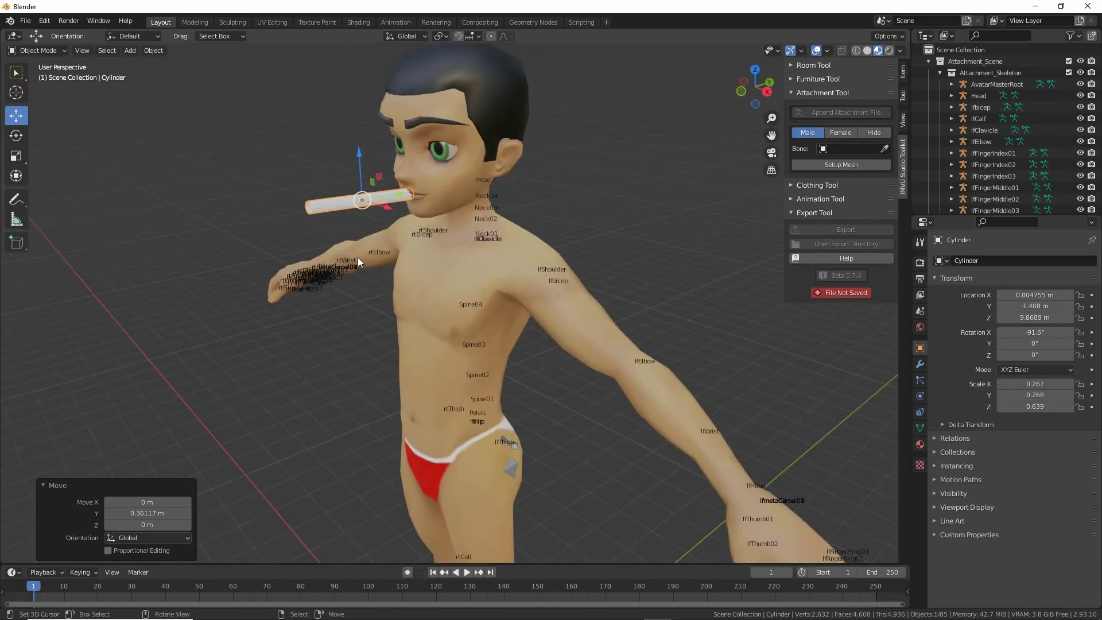
pyautogui.scroll(4, 357, 257)
pyautogui.moveTo(426, 332); pyautogui.dragTo(414, 299, button='middle')
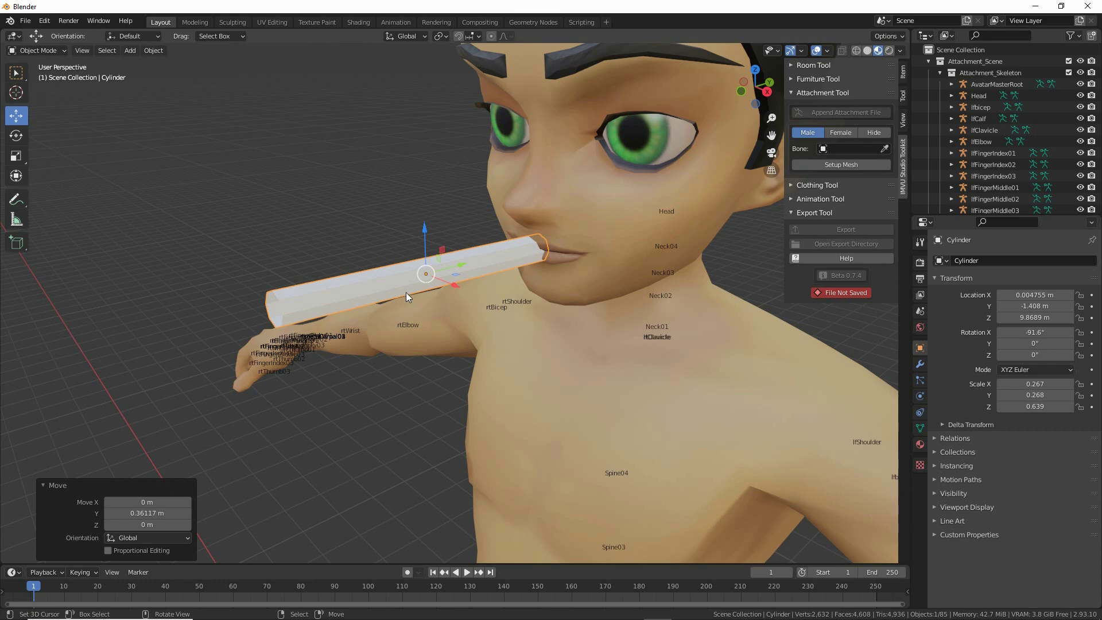
pyautogui.moveTo(384, 325)
pyautogui.mouseDown(button='middle')
pyautogui.moveTo(402, 354)
pyautogui.moveTo(388, 349)
pyautogui.moveTo(453, 325)
pyautogui.moveTo(449, 335)
pyautogui.mouseUp(button='middle')
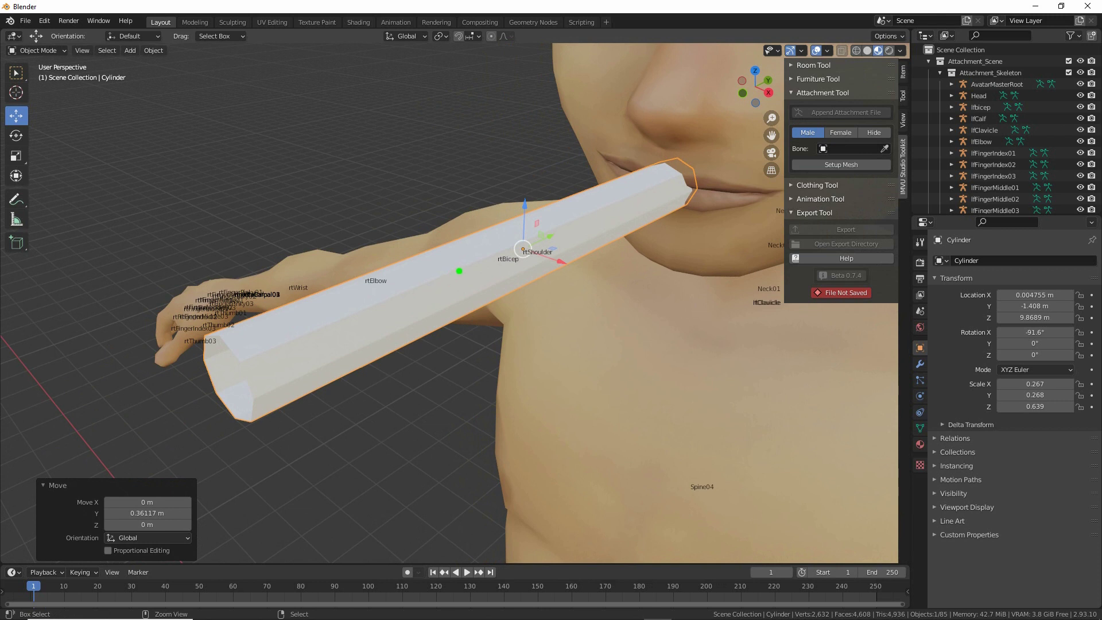
pyautogui.moveTo(459, 271); pyautogui.dragTo(339, 328)
pyautogui.moveTo(455, 301); pyautogui.dragTo(356, 348)
pyautogui.click(325, 336)
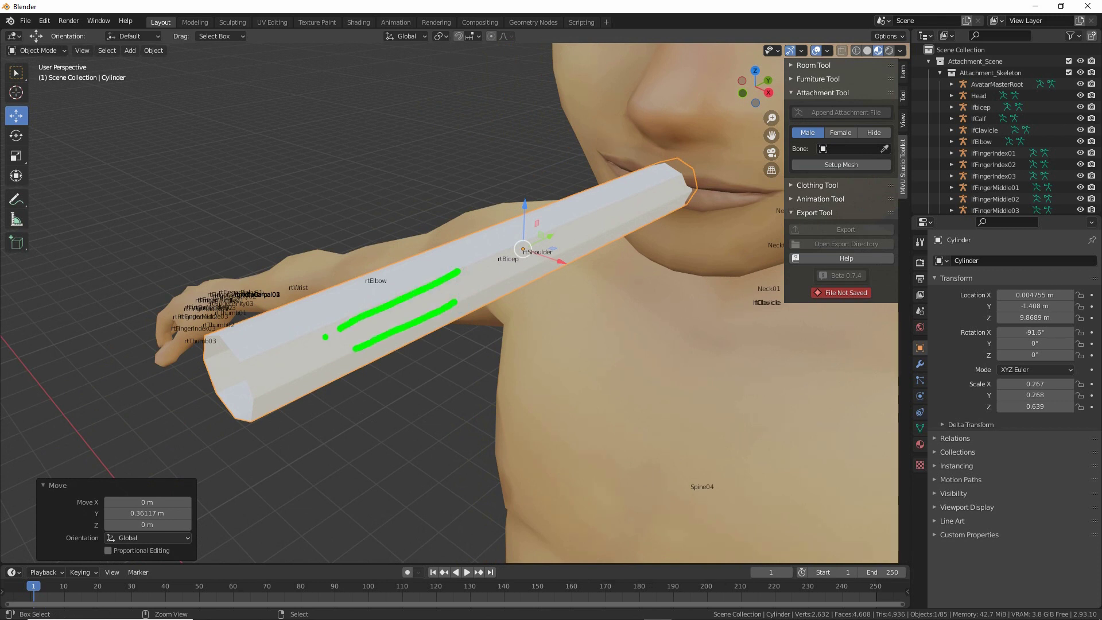
pyautogui.press('Escape')
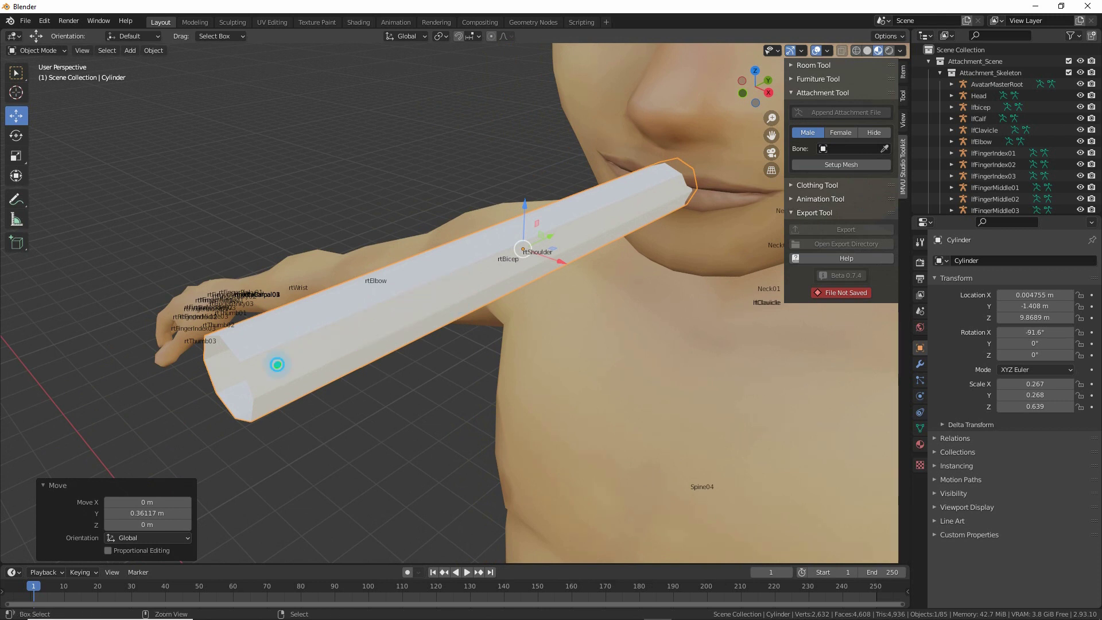
pyautogui.moveTo(278, 364)
pyautogui.mouseDown()
pyautogui.moveTo(463, 278)
pyautogui.moveTo(497, 278)
pyautogui.mouseUp()
pyautogui.moveTo(463, 280); pyautogui.dragTo(478, 293)
pyautogui.moveTo(297, 339); pyautogui.dragTo(293, 361)
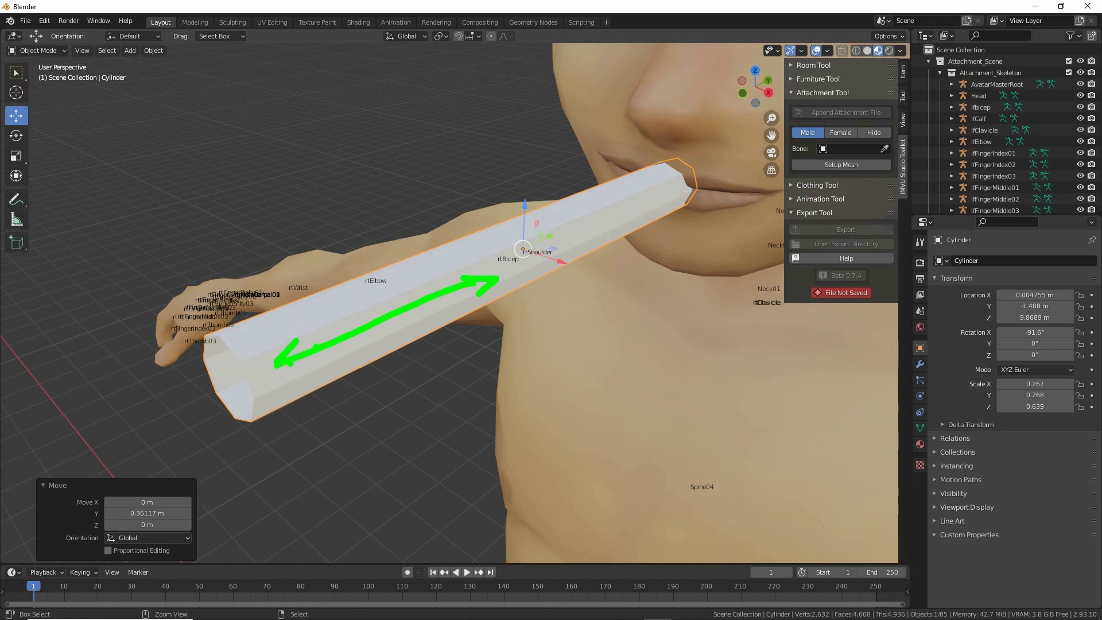
pyautogui.moveTo(144, 62)
pyautogui.mouseDown()
pyautogui.moveTo(161, 66)
pyautogui.moveTo(153, 76)
pyautogui.mouseUp()
pyautogui.press('Escape')
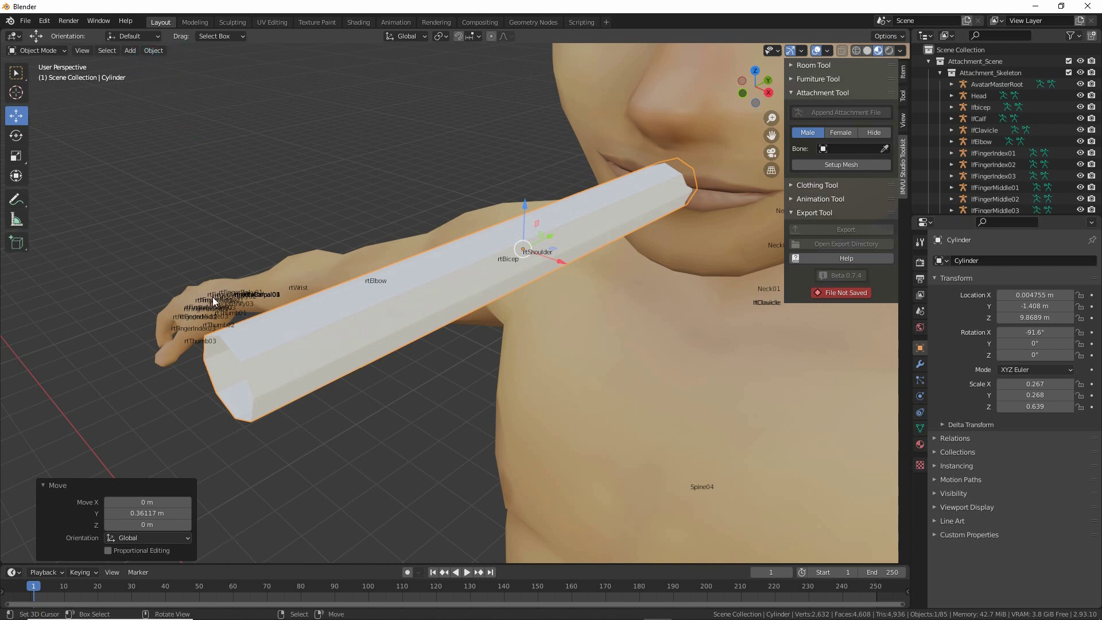
# Step: Apply Shade Smooth to the cylinder so its faceted sides look rounded
pyautogui.click(246, 351)
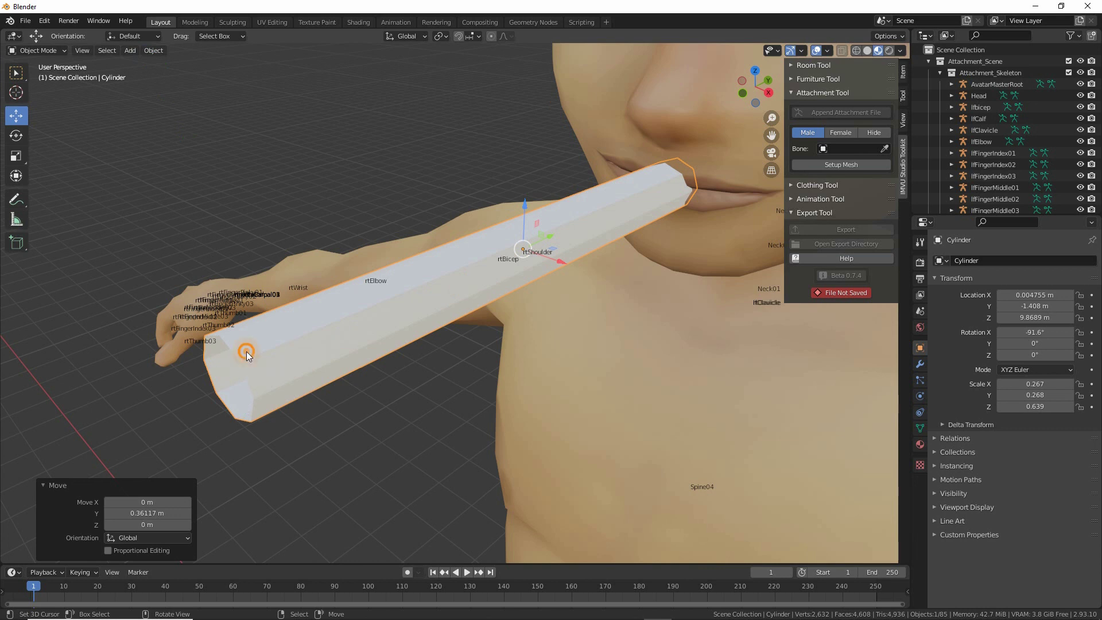
pyautogui.click(152, 51)
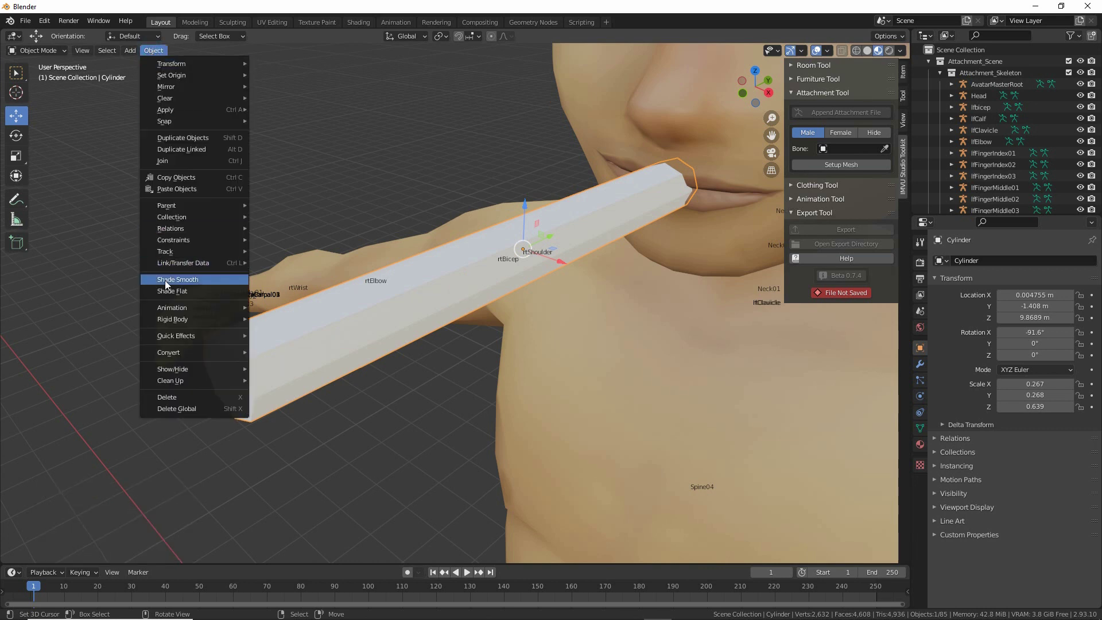
pyautogui.moveTo(157, 286); pyautogui.dragTo(201, 284)
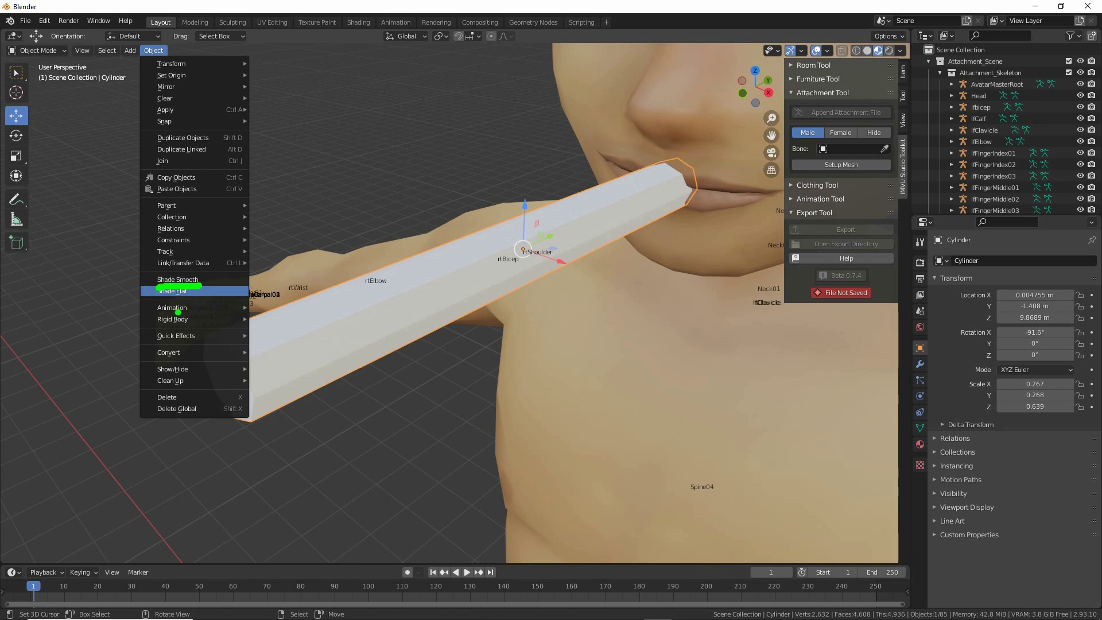
pyautogui.click(180, 285)
pyautogui.moveTo(197, 312); pyautogui.dragTo(442, 425, button='middle')
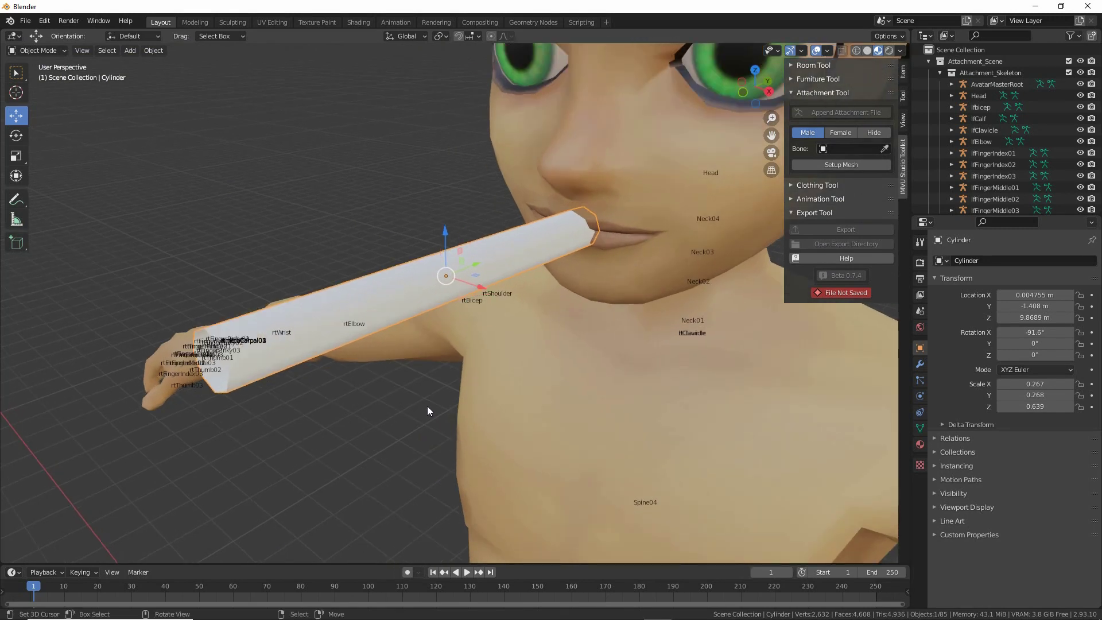
# Step: Create a new material for the cylinder in its material properties
pyautogui.press('ctrl')
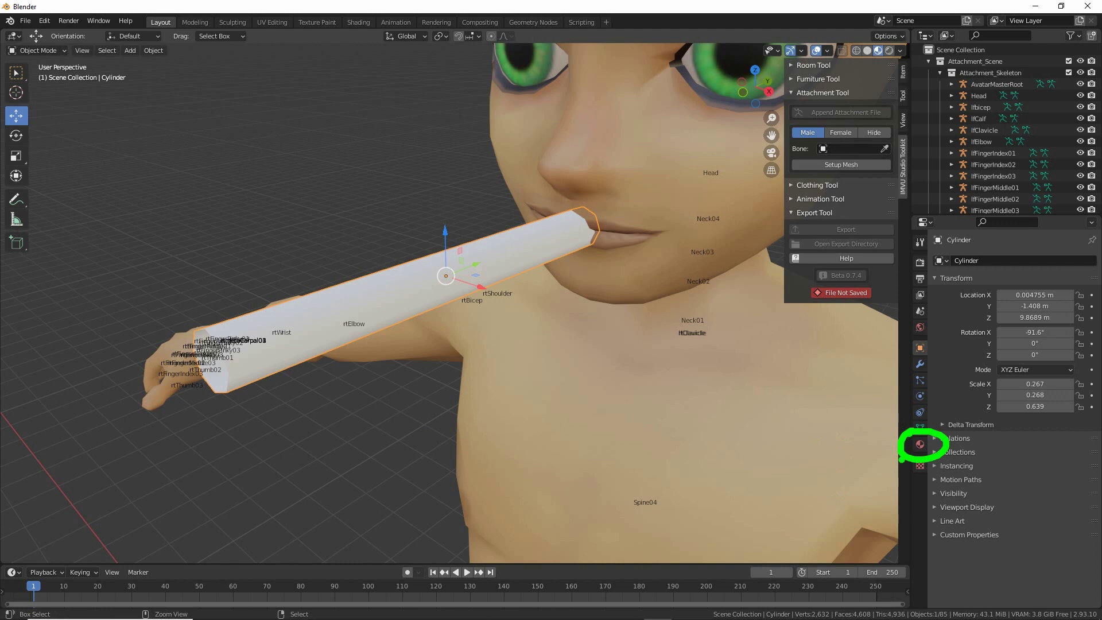
pyautogui.click(920, 444)
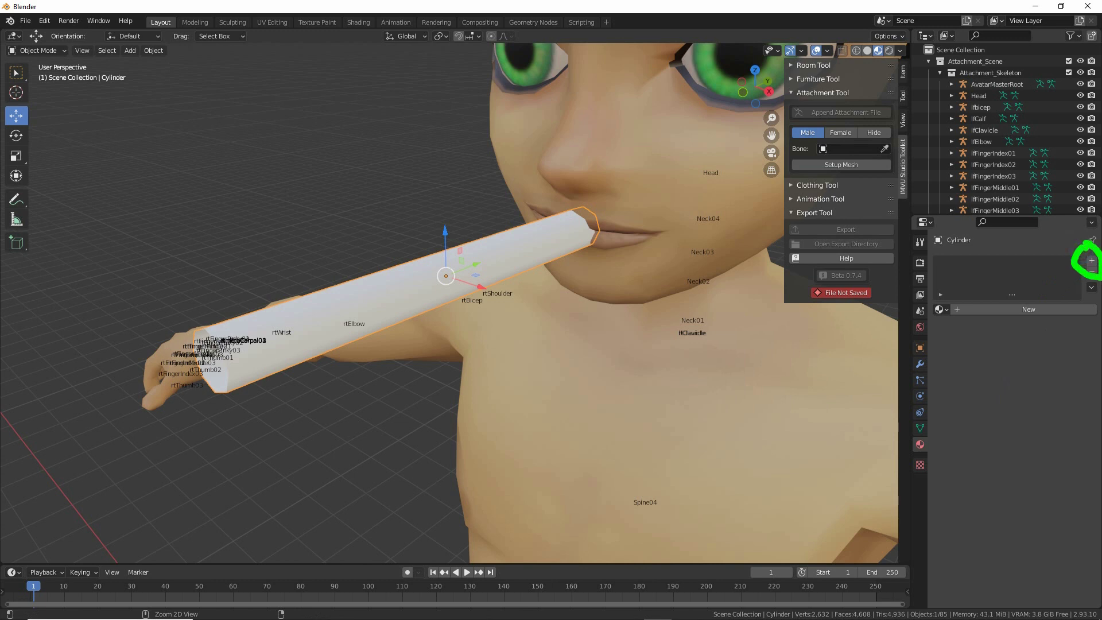
pyautogui.moveTo(948, 267); pyautogui.dragTo(985, 267)
pyautogui.moveTo(1035, 328); pyautogui.dragTo(1008, 573)
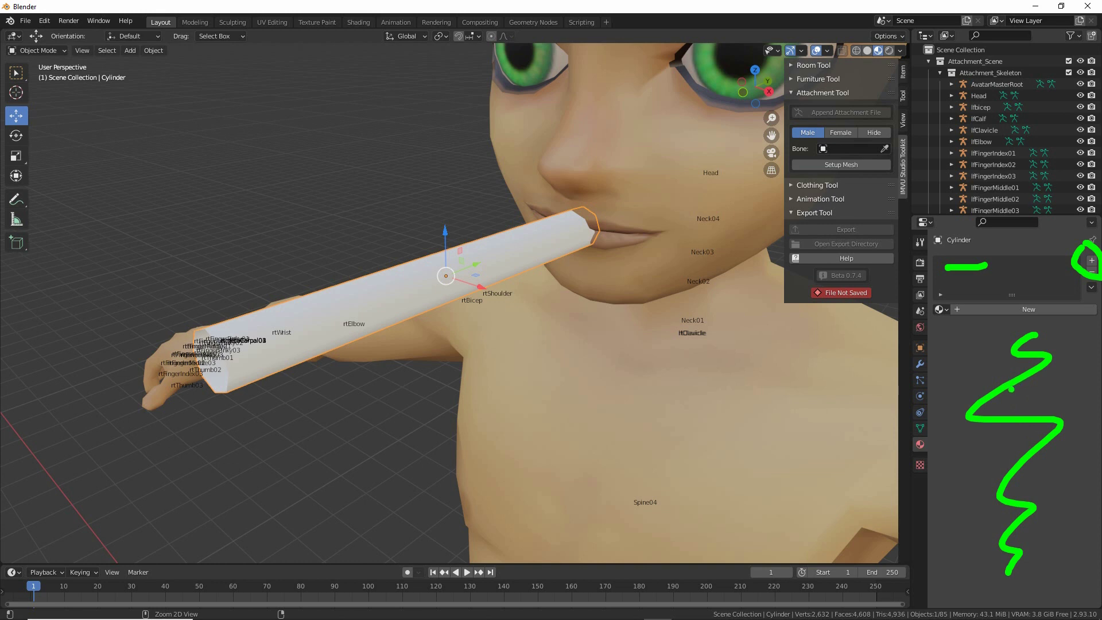
pyautogui.moveTo(1032, 304)
pyautogui.mouseDown()
pyautogui.moveTo(1061, 321)
pyautogui.moveTo(1034, 298)
pyautogui.mouseUp()
pyautogui.moveTo(998, 267); pyautogui.dragTo(1030, 266)
pyautogui.moveTo(950, 351); pyautogui.dragTo(993, 328)
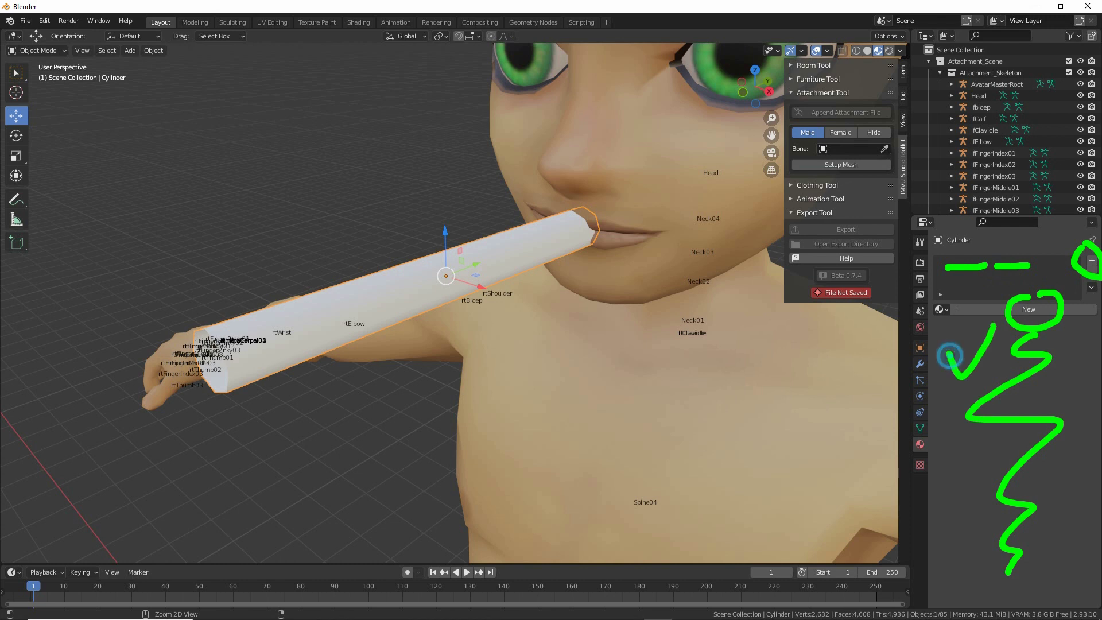
pyautogui.moveTo(950, 437); pyautogui.dragTo(990, 435)
pyautogui.moveTo(960, 520); pyautogui.dragTo(1008, 506)
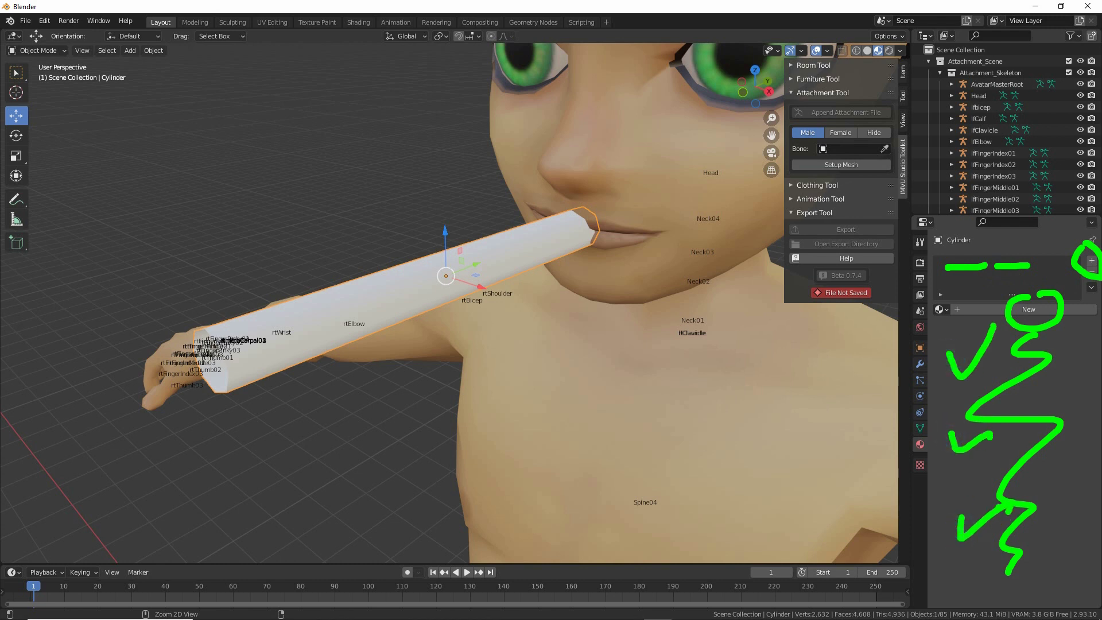
pyautogui.click(1027, 310)
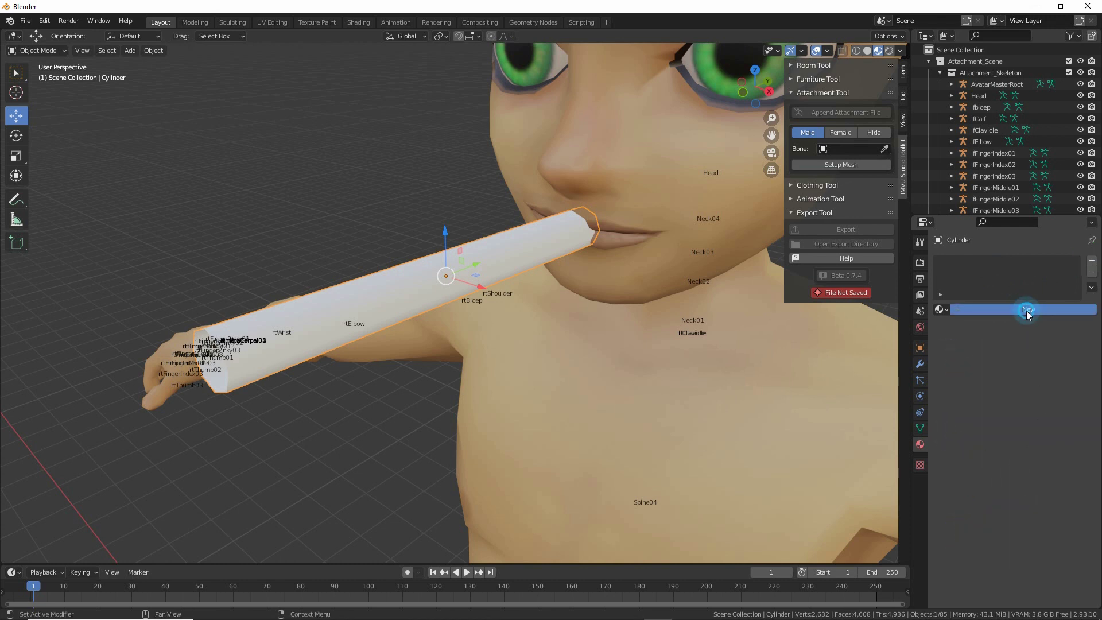
# Step: Expand the preview of the cylinder's new material
pyautogui.moveTo(1004, 377)
pyautogui.mouseDown()
pyautogui.moveTo(996, 446)
pyautogui.moveTo(1022, 566)
pyautogui.mouseUp()
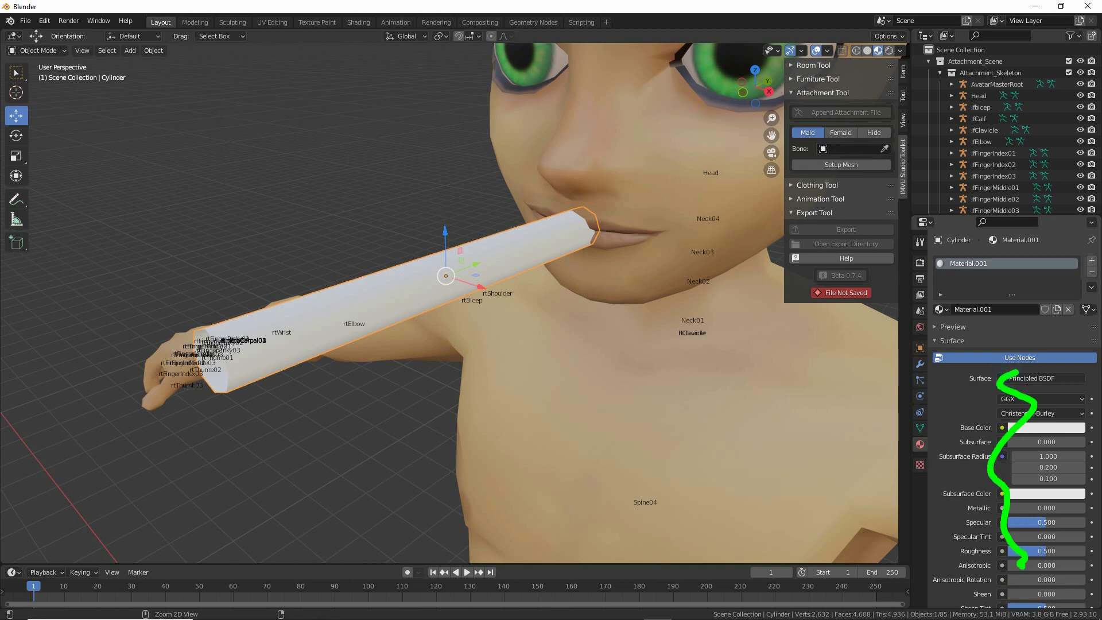
pyautogui.click(936, 327)
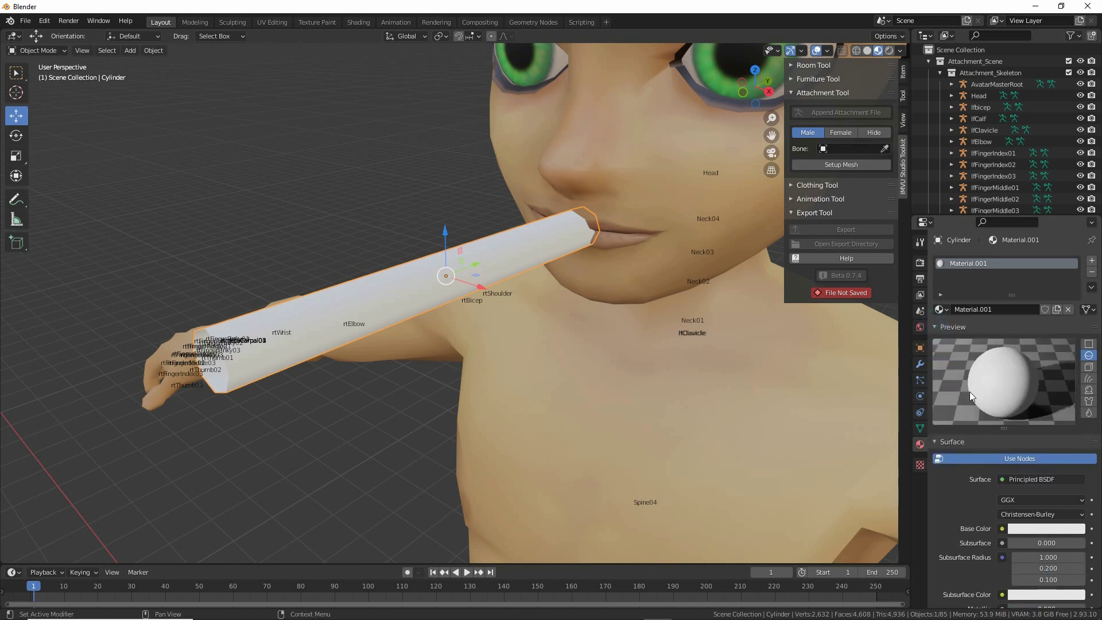
pyautogui.moveTo(940, 276); pyautogui.dragTo(996, 276)
pyautogui.click(994, 288)
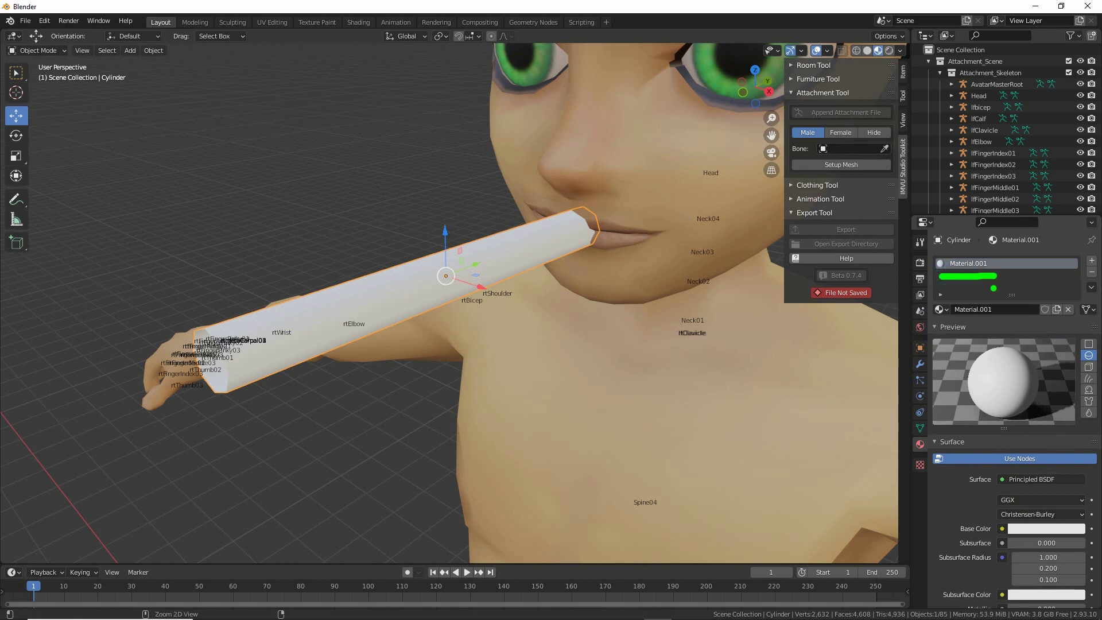
# Step: Rename the cylinder's material as "bubblestraw [0]"
pyautogui.doubleClick(970, 264)
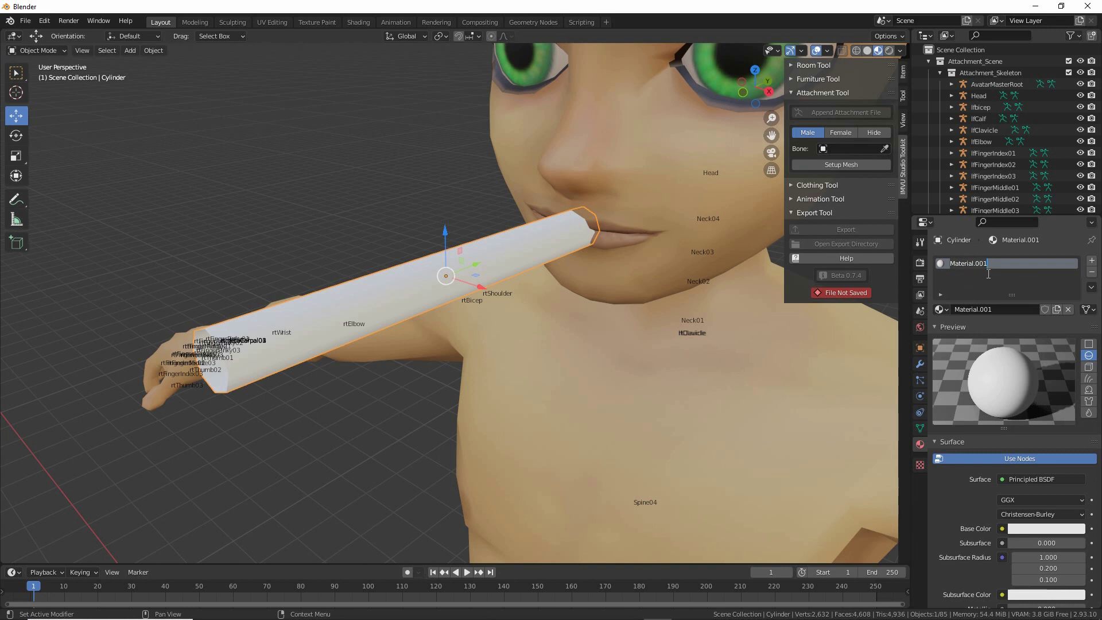
pyautogui.click(999, 309)
pyautogui.click(1002, 309)
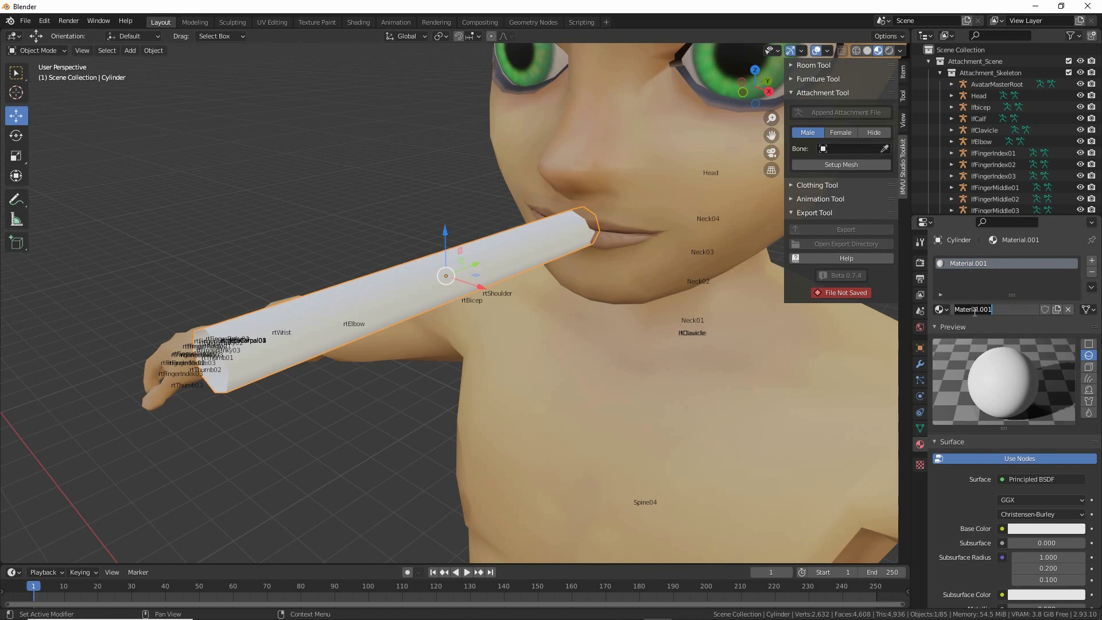
pyautogui.write('bubblestraw [0')
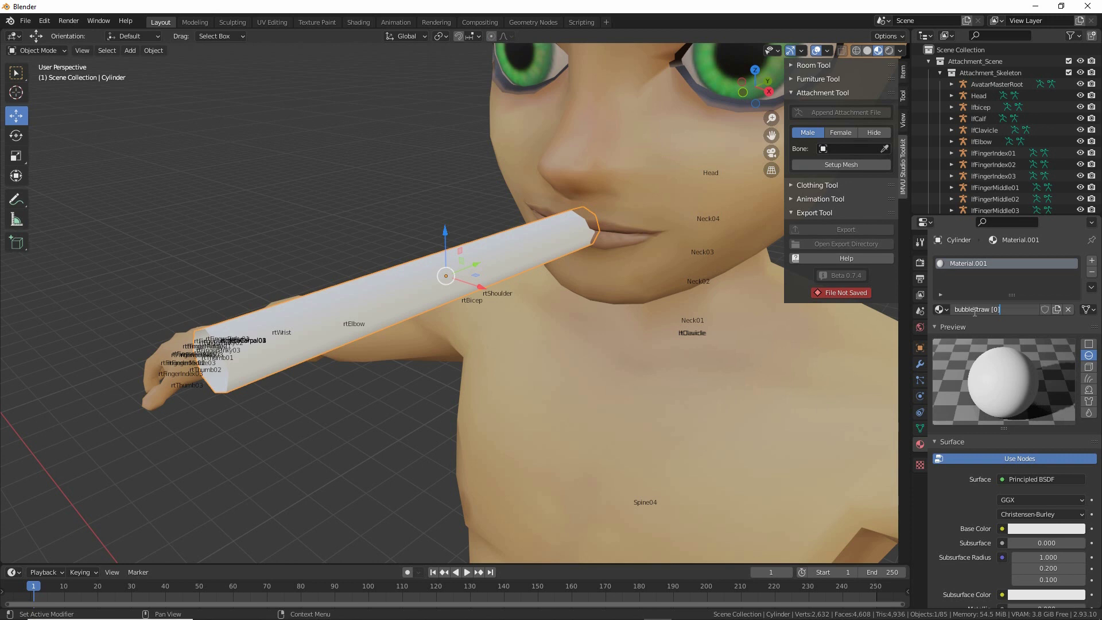
pyautogui.press('Return')
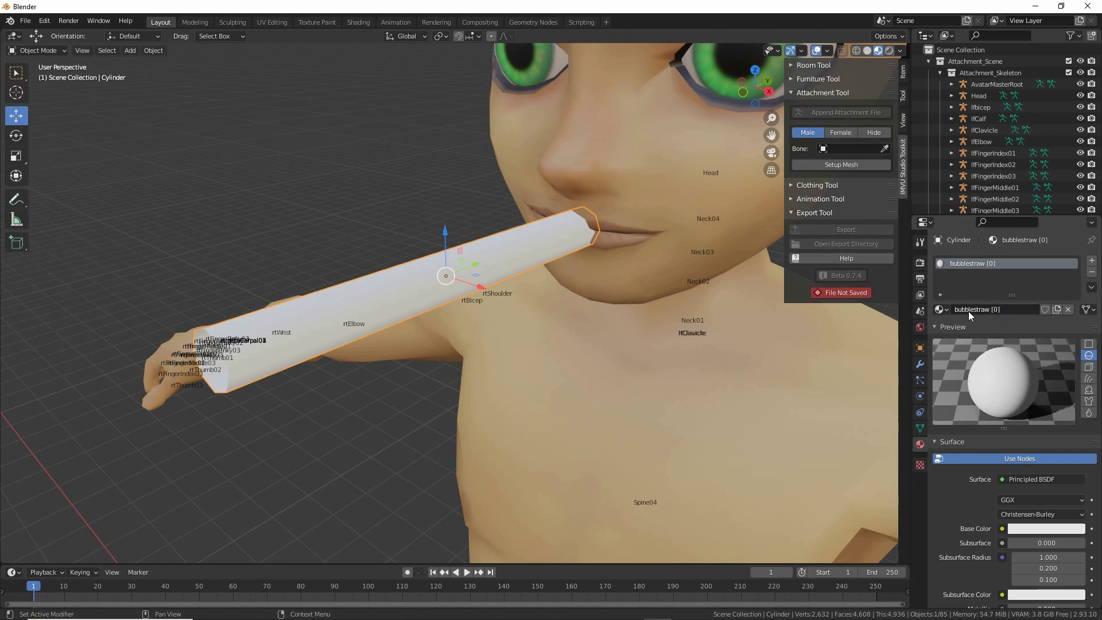
# Step: Set the base color of the bubblestraw material to orange
pyautogui.scroll(-3, 971, 446)
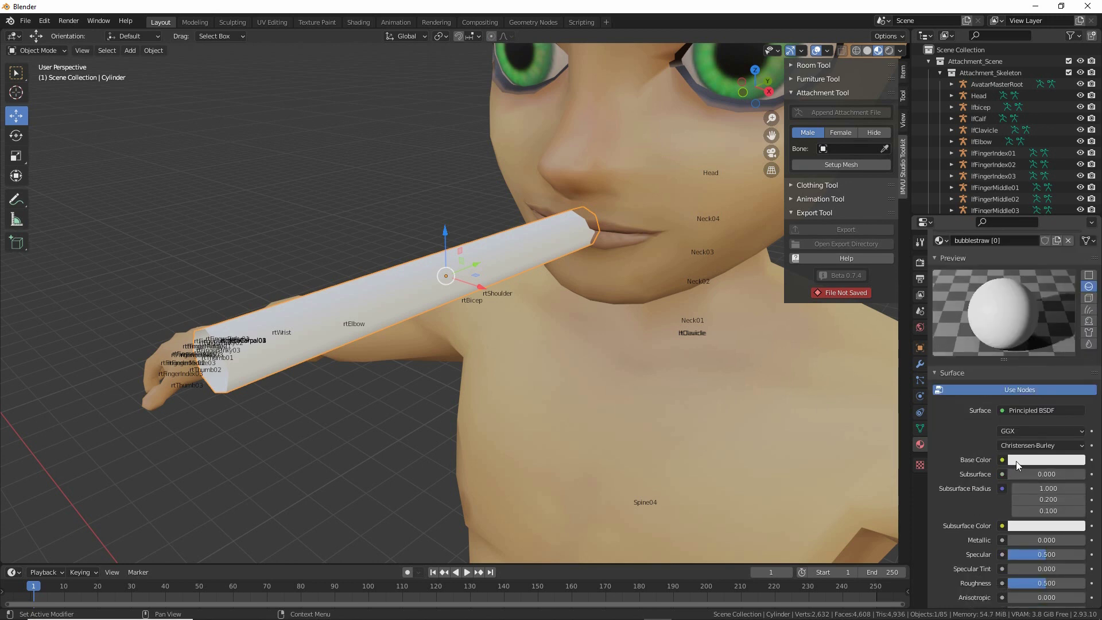
pyautogui.click(1016, 461)
pyautogui.moveTo(1024, 347); pyautogui.dragTo(999, 370)
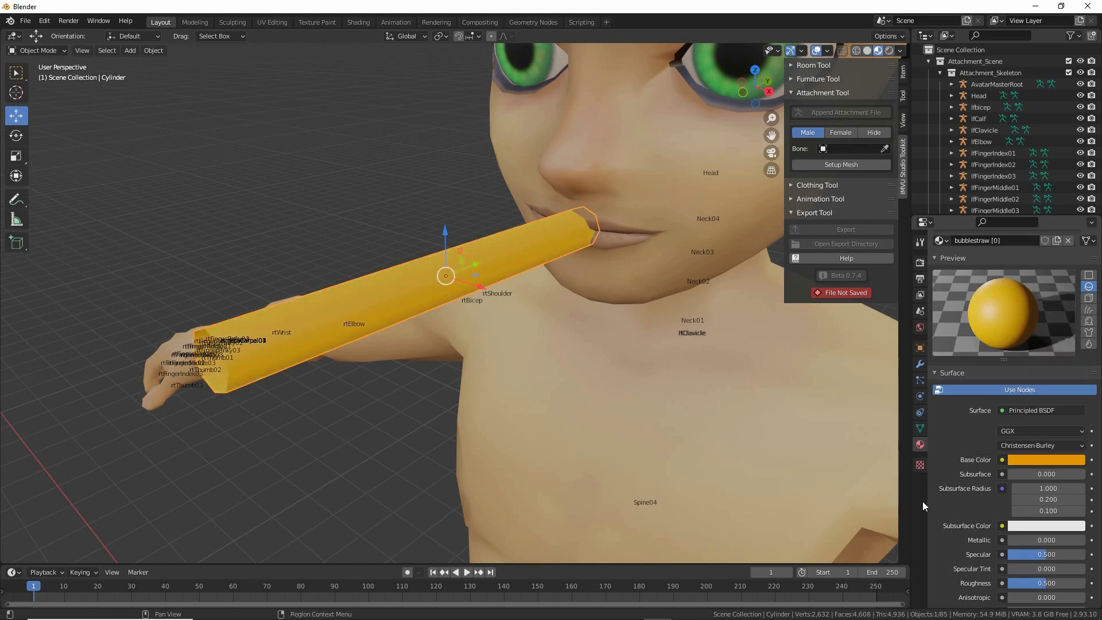
pyautogui.moveTo(782, 389); pyautogui.dragTo(446, 375, button='middle')
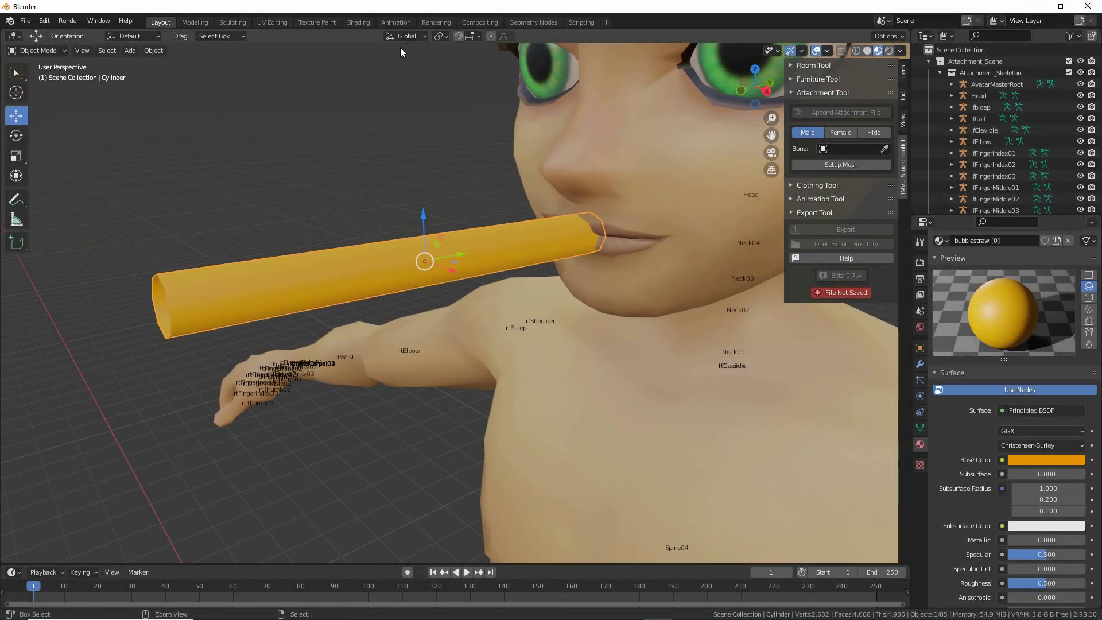
# Step: Switch to the Shading workspace and bring the cylinder at the avatar's mouth and its material nodes into view
pyautogui.click(342, 38)
pyautogui.moveTo(358, 49); pyautogui.dragTo(361, 65)
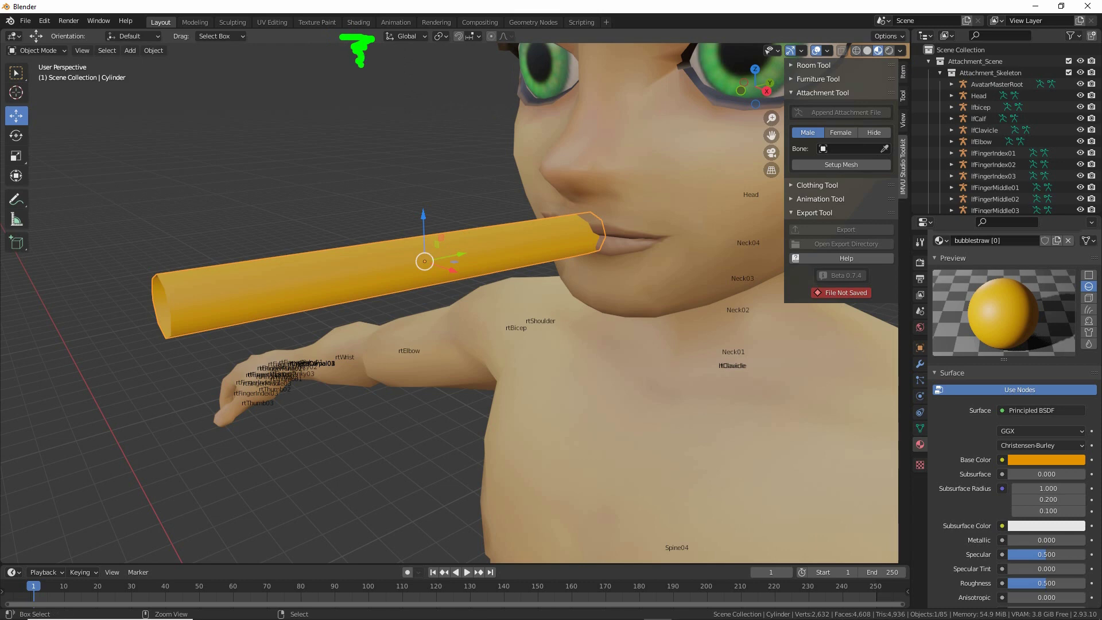
pyautogui.click(359, 23)
pyautogui.scroll(3, 490, 505)
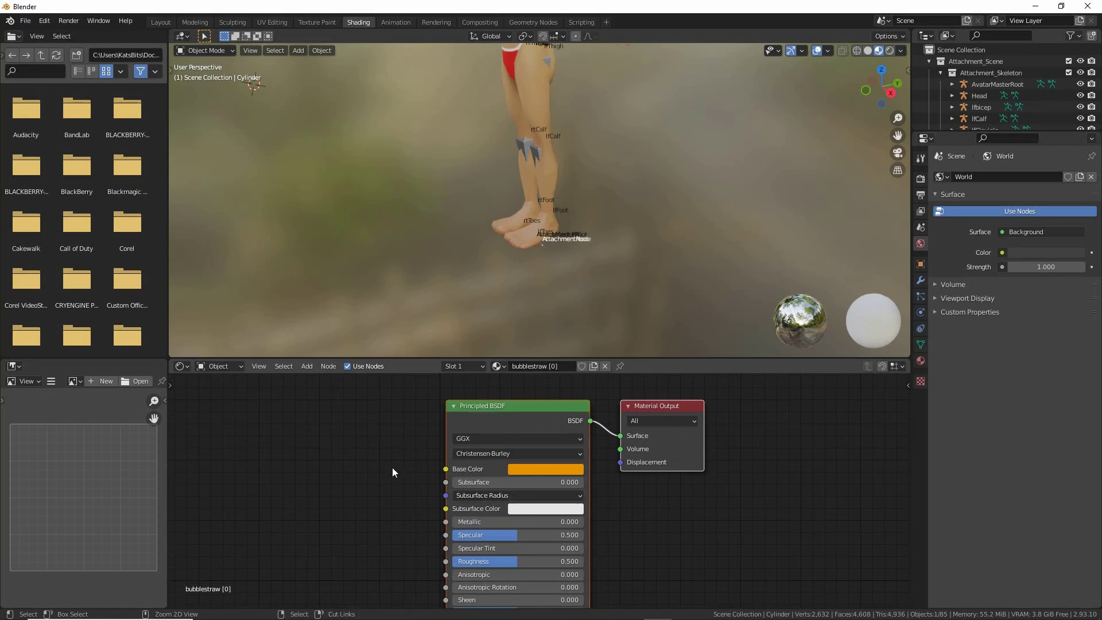
pyautogui.moveTo(350, 487); pyautogui.dragTo(775, 504)
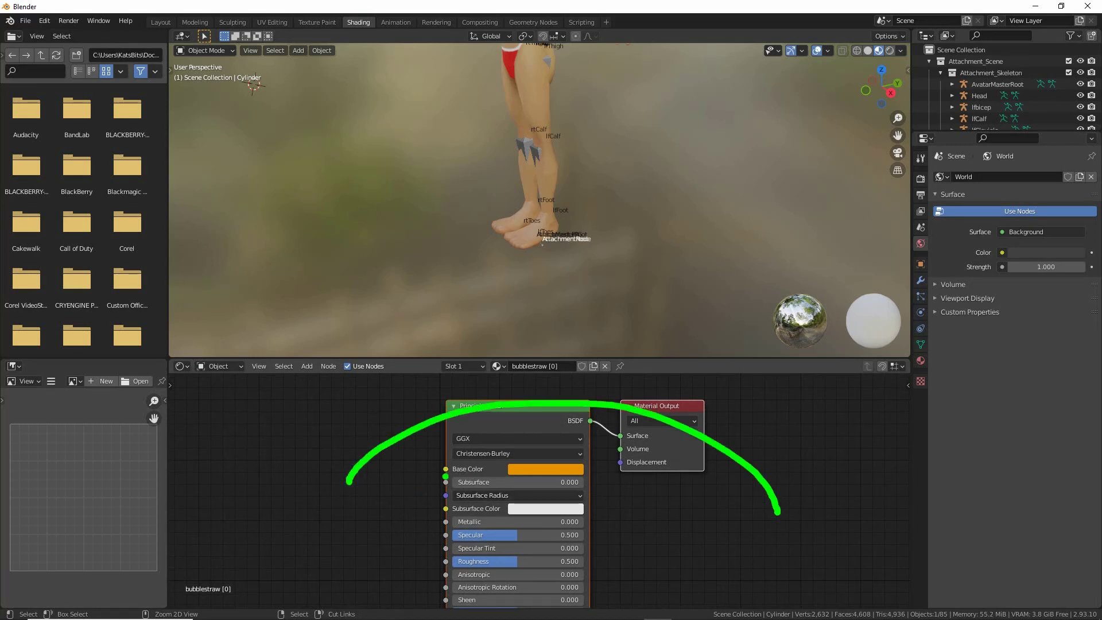
pyautogui.keyDown('shift'); pyautogui.scroll(6, 471, 185); pyautogui.keyUp('shift')
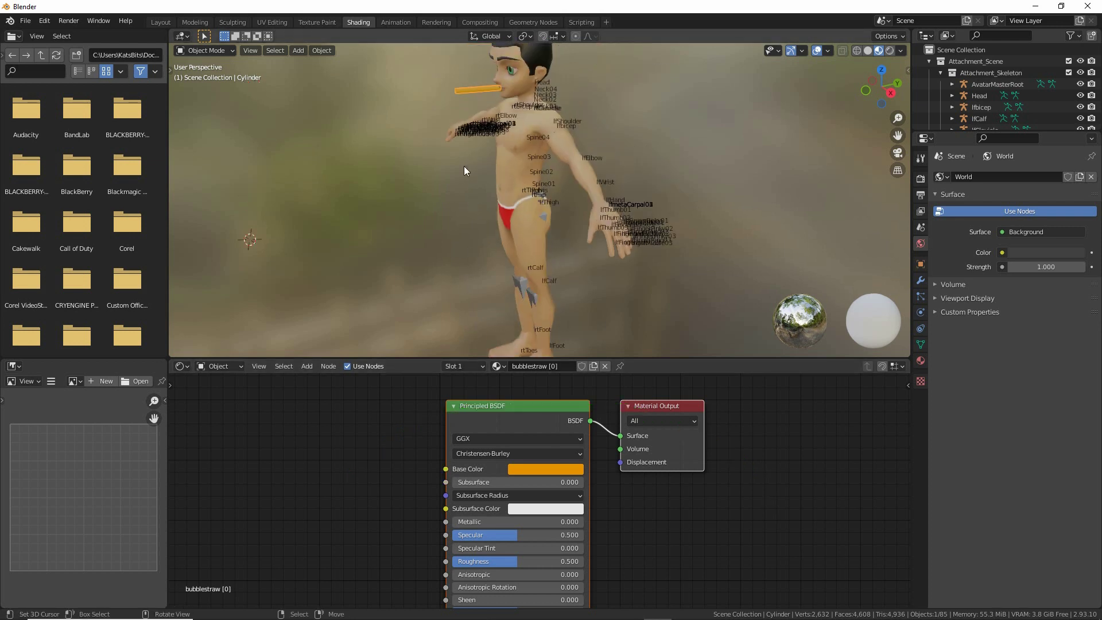
pyautogui.scroll(8, 508, 236)
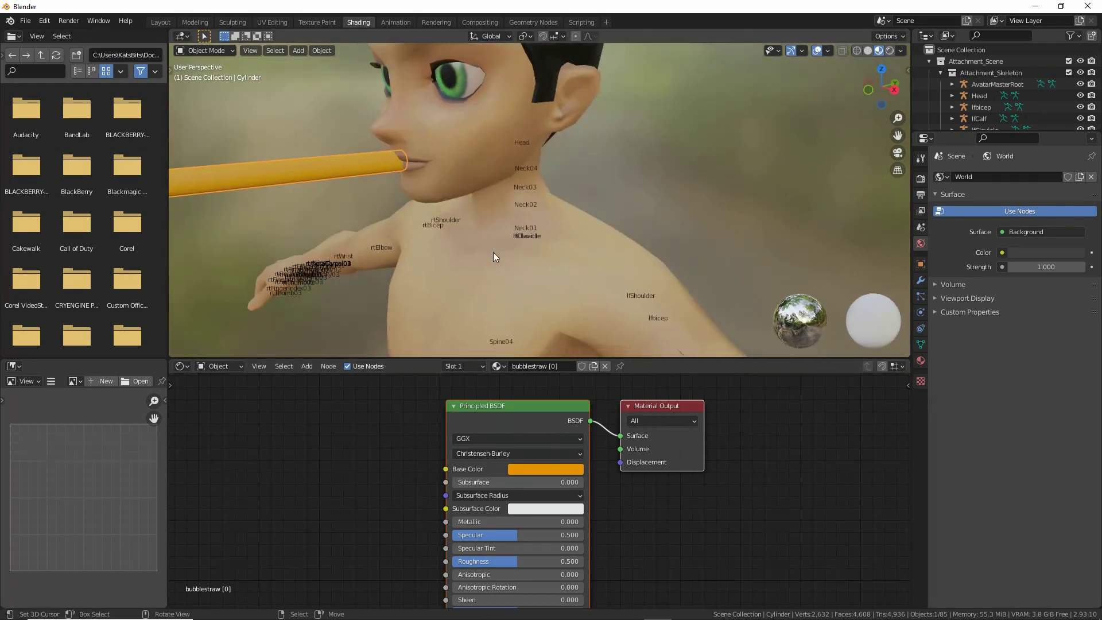
pyautogui.keyDown('shift'); pyautogui.moveTo(536, 244); pyautogui.dragTo(551, 246, button='middle'); pyautogui.keyUp('shift')
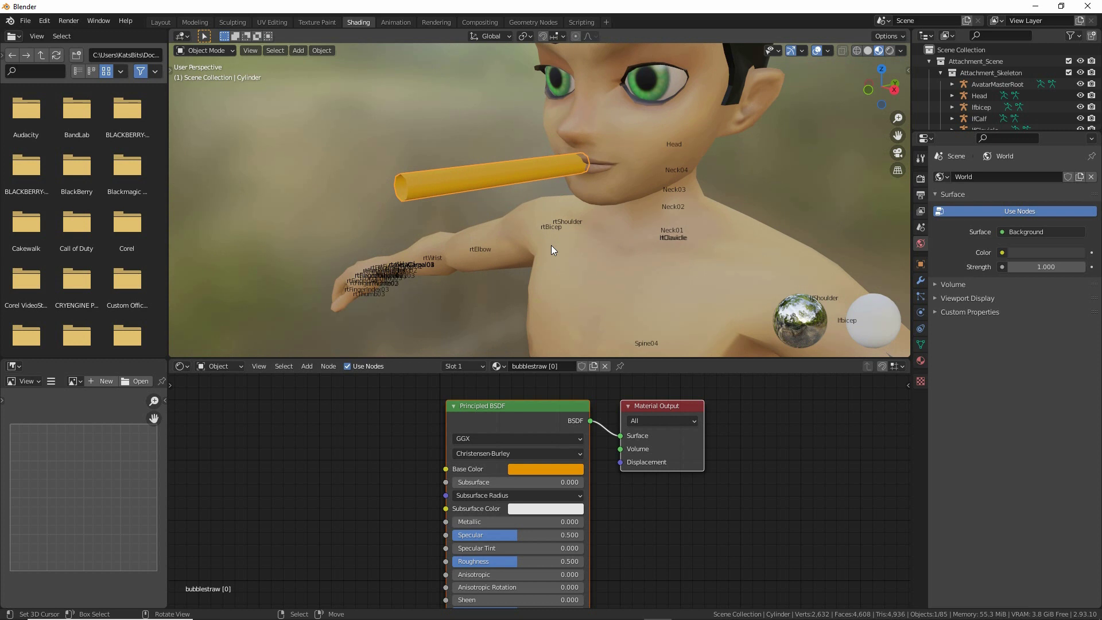
pyautogui.moveTo(380, 442); pyautogui.dragTo(406, 448, button='middle')
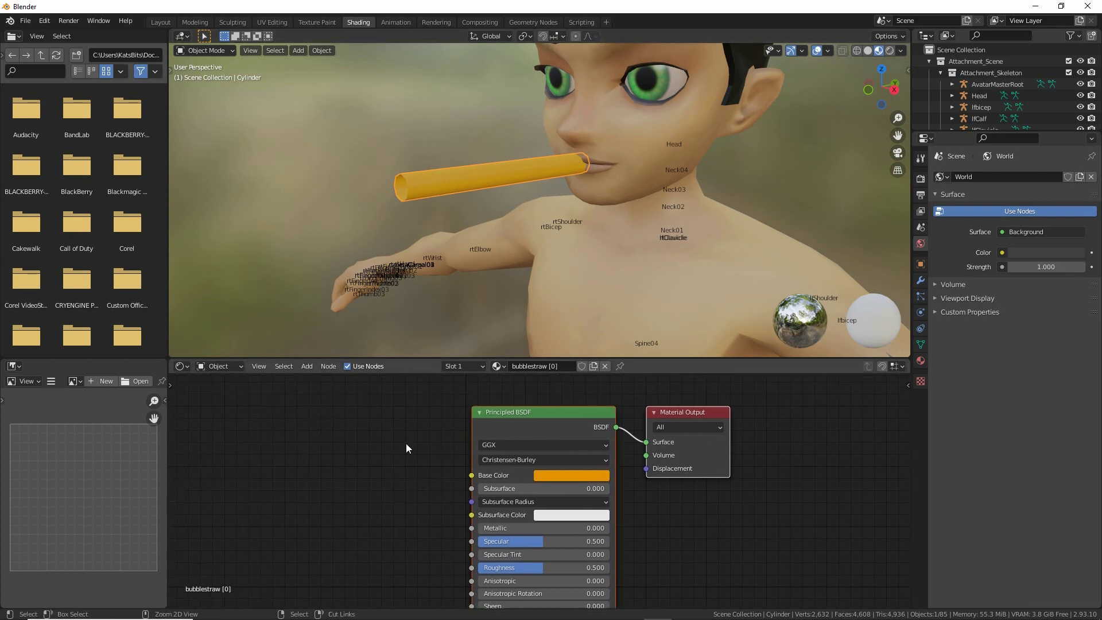
# Step: Add an Image Texture node and place it before the Principled BSDF node in the bubblestraw material
pyautogui.moveTo(315, 388)
pyautogui.mouseDown()
pyautogui.moveTo(292, 386)
pyautogui.moveTo(310, 392)
pyautogui.mouseUp()
pyautogui.click(311, 368)
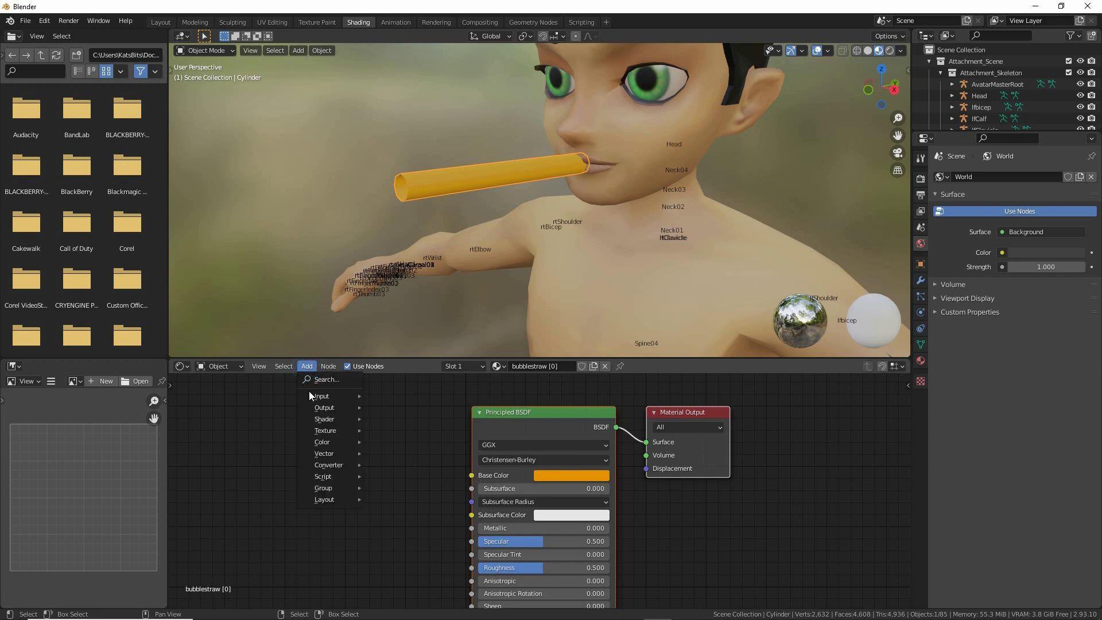
pyautogui.moveTo(316, 432)
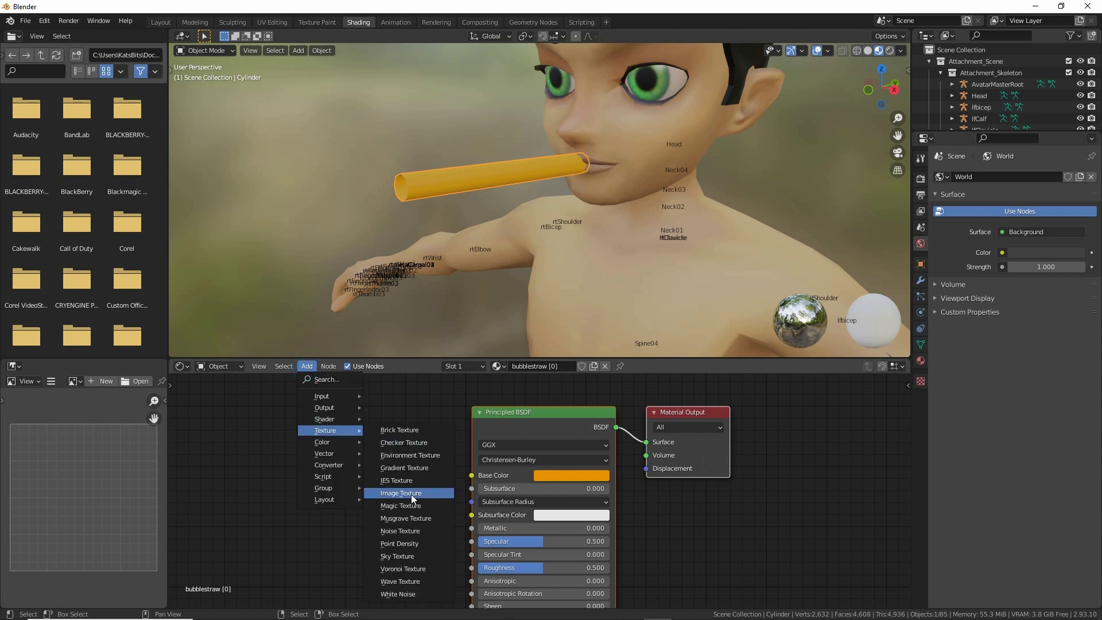
pyautogui.moveTo(376, 508); pyautogui.dragTo(432, 505)
pyautogui.moveTo(310, 443); pyautogui.dragTo(353, 444)
pyautogui.click(311, 386)
pyautogui.moveTo(294, 377); pyautogui.dragTo(323, 378)
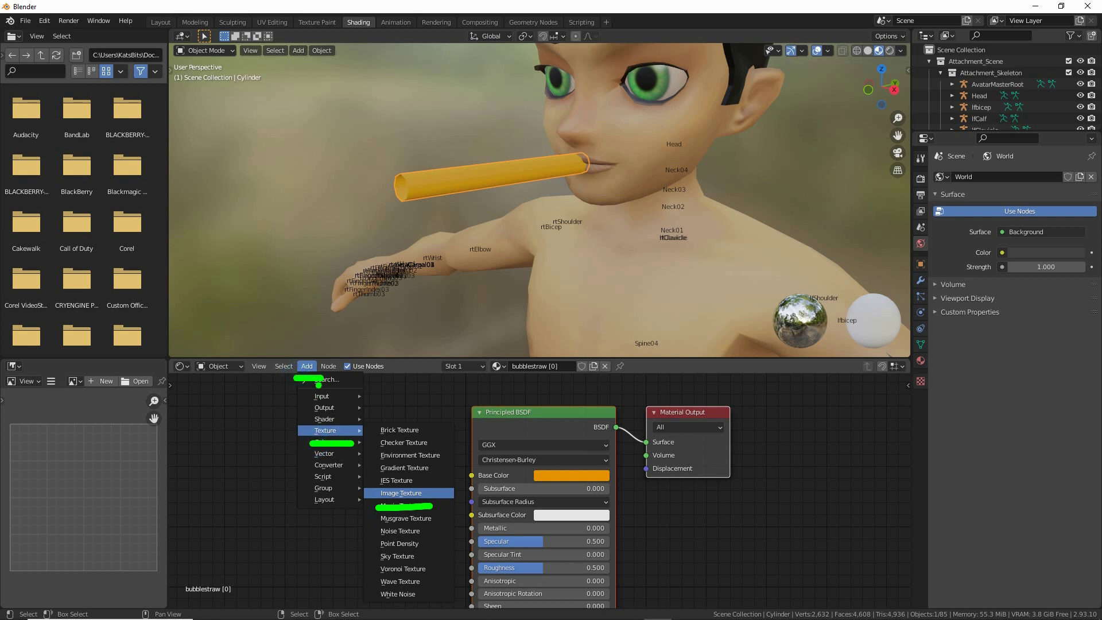
pyautogui.press('Escape')
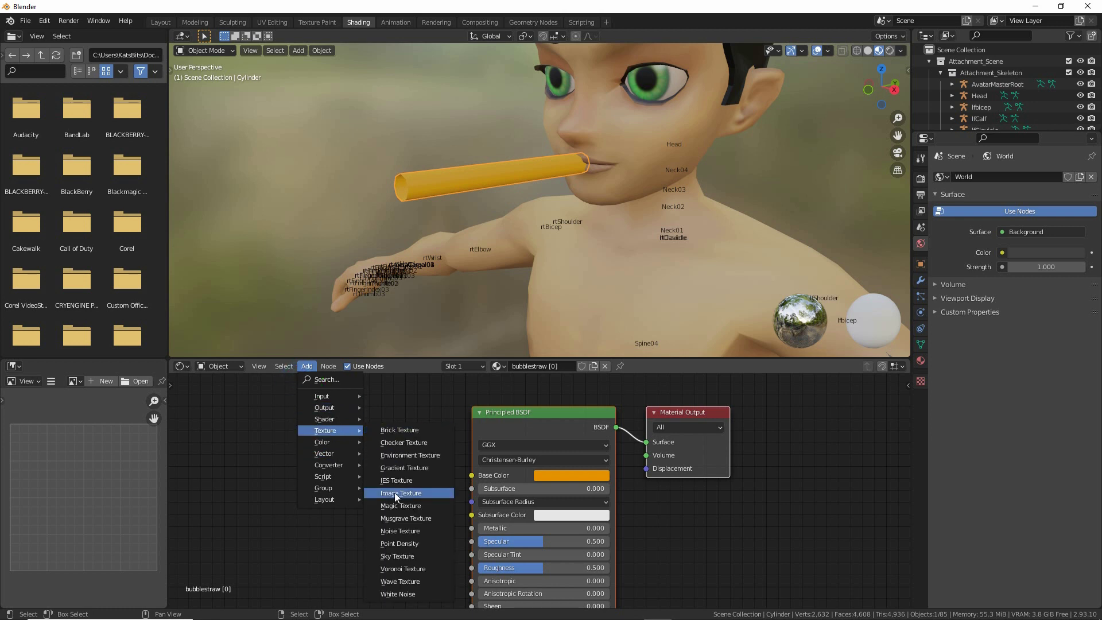
pyautogui.click(396, 497)
pyautogui.click(235, 408)
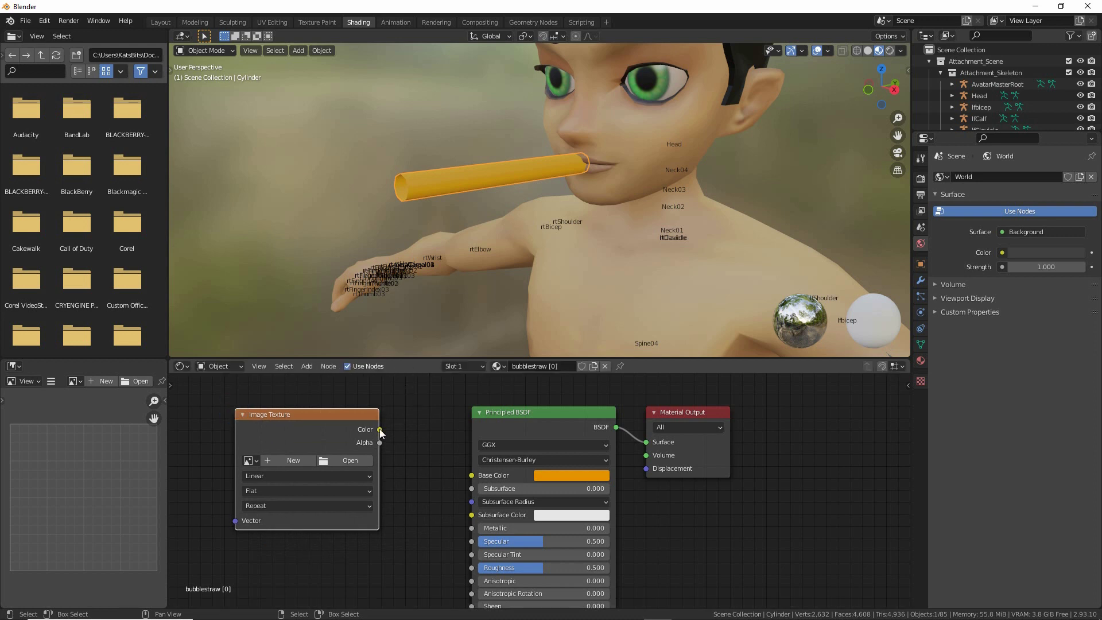
# Step: Connect the Image Texture node's Color output to the Base Color input of the Principled BSDF
pyautogui.moveTo(380, 430); pyautogui.dragTo(475, 476)
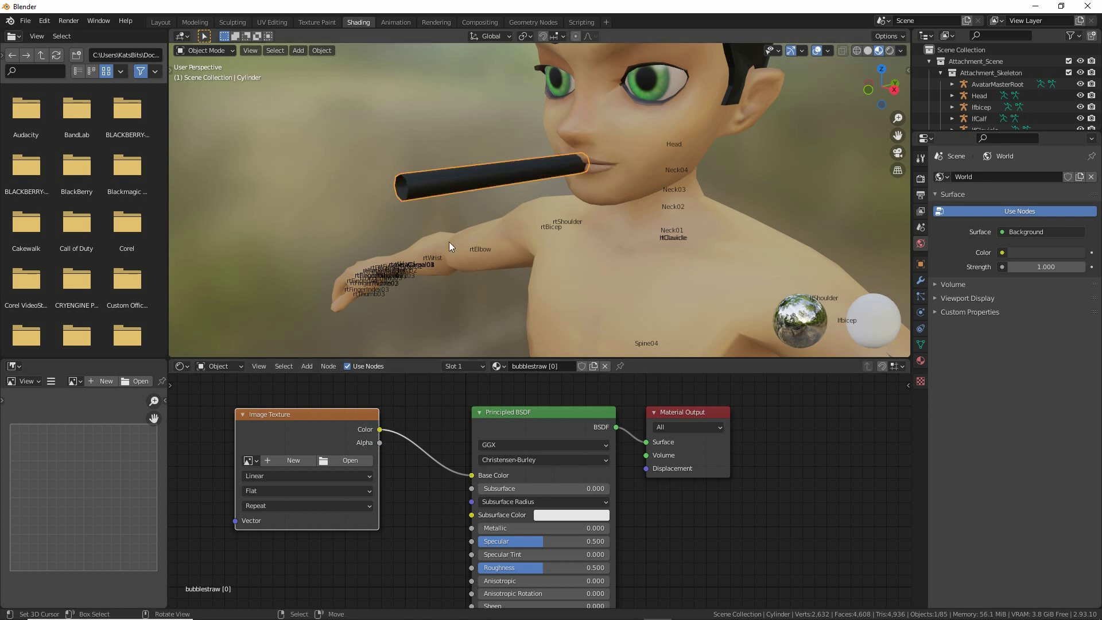
pyautogui.moveTo(437, 208); pyautogui.dragTo(467, 213, button='middle')
pyautogui.scroll(5, 437, 218)
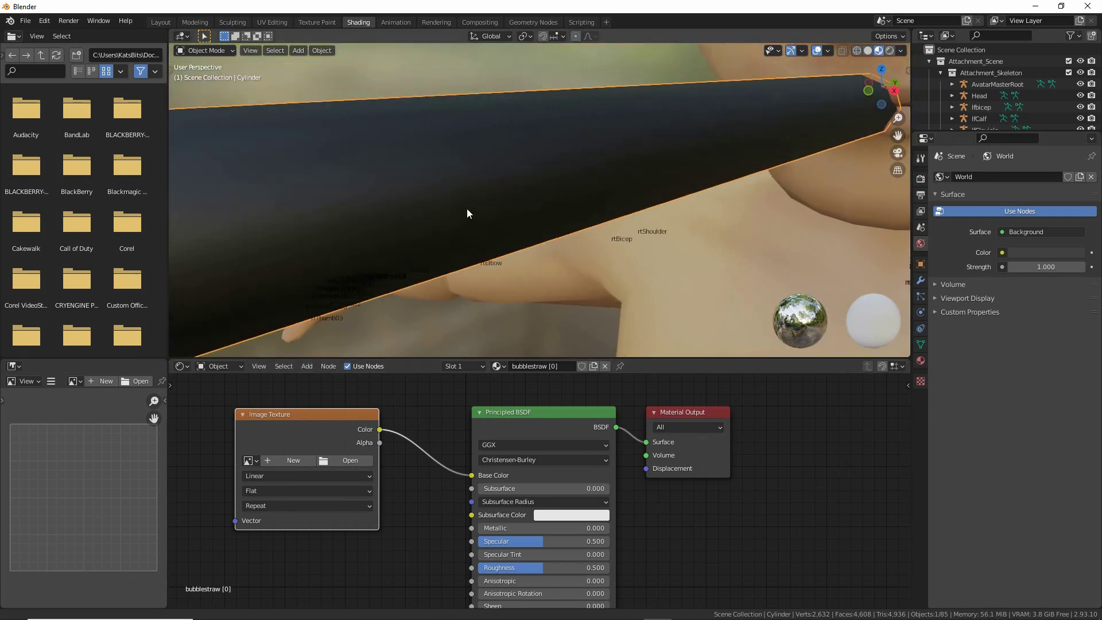
pyautogui.scroll(-3, 468, 213)
pyautogui.scroll(3, 465, 212)
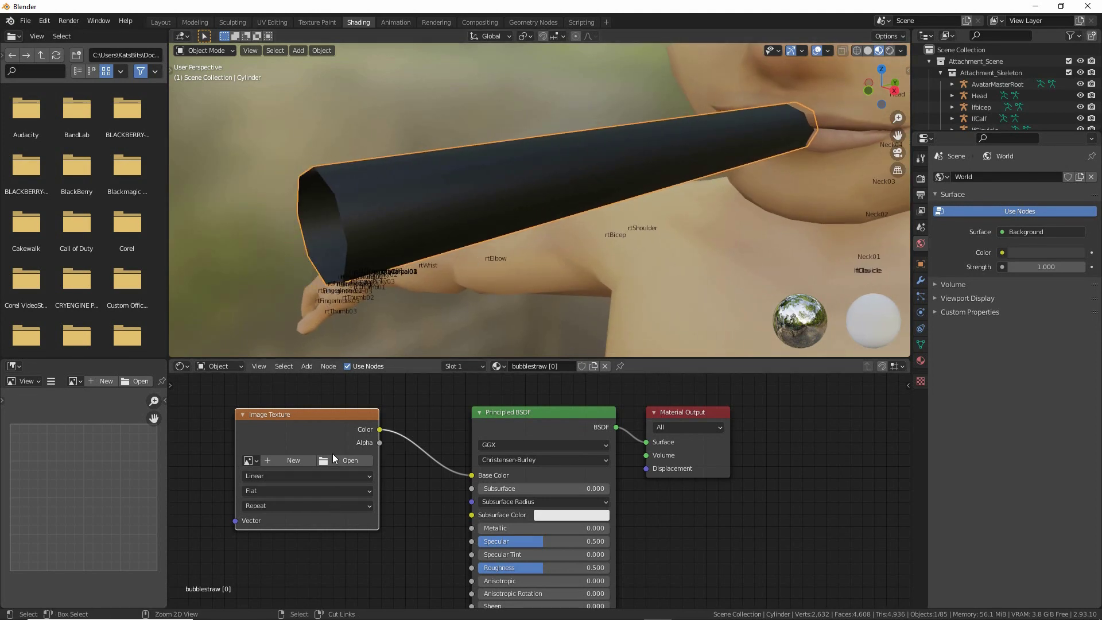
# Step: Start a new image in the Image Texture node and name it "bubblestaw"
pyautogui.click(292, 460)
pyautogui.moveTo(277, 468)
pyautogui.mouseDown()
pyautogui.moveTo(306, 450)
pyautogui.moveTo(352, 343)
pyautogui.mouseUp()
pyautogui.click(292, 463)
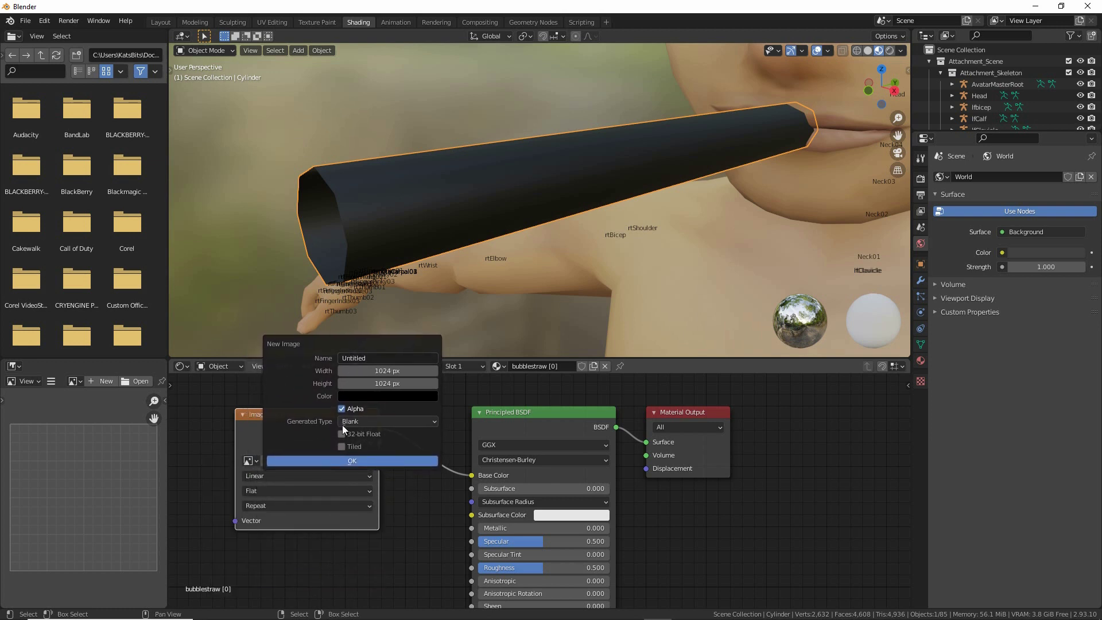
pyautogui.click(369, 357)
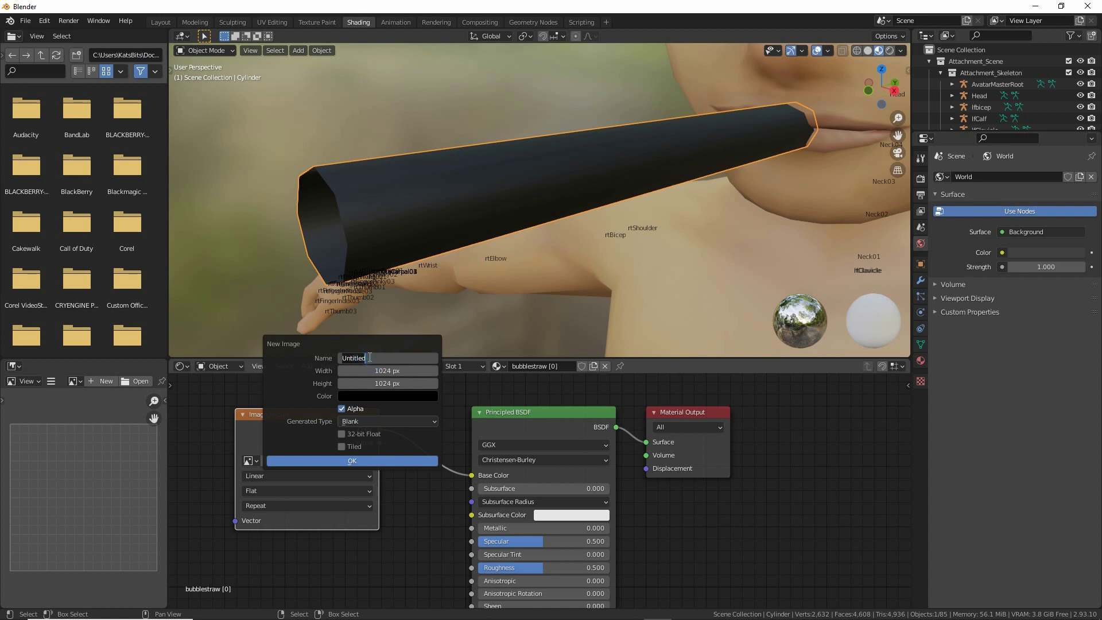
pyautogui.write('bubblestaw')
pyautogui.press('Return')
# Step: Set the new image's width to 64 px and its height to 256 px
pyautogui.click(380, 371)
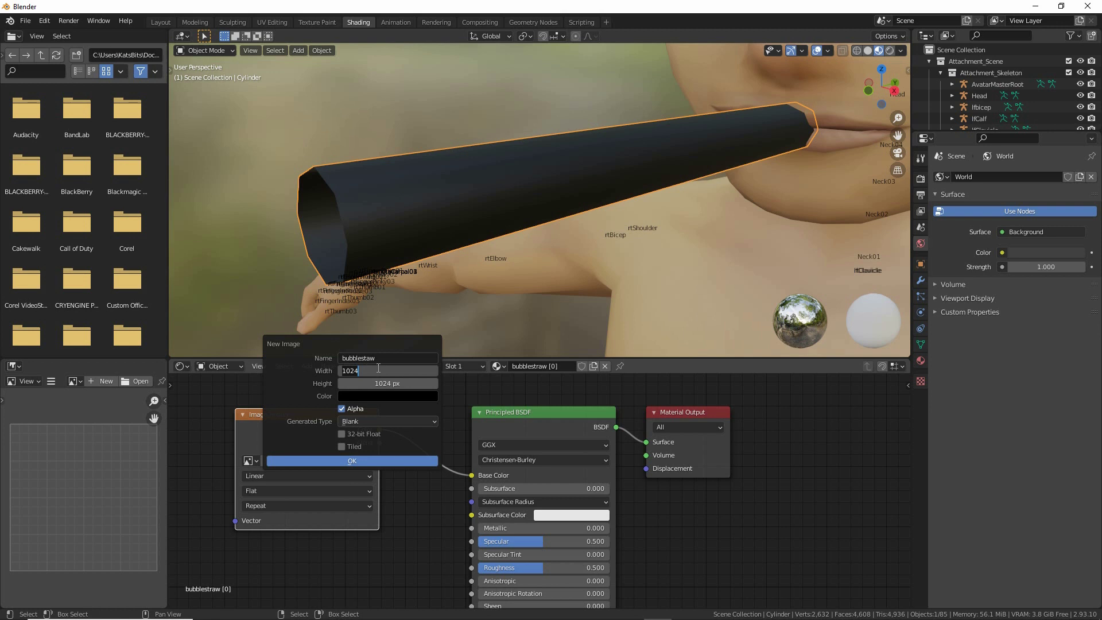
pyautogui.write('64')
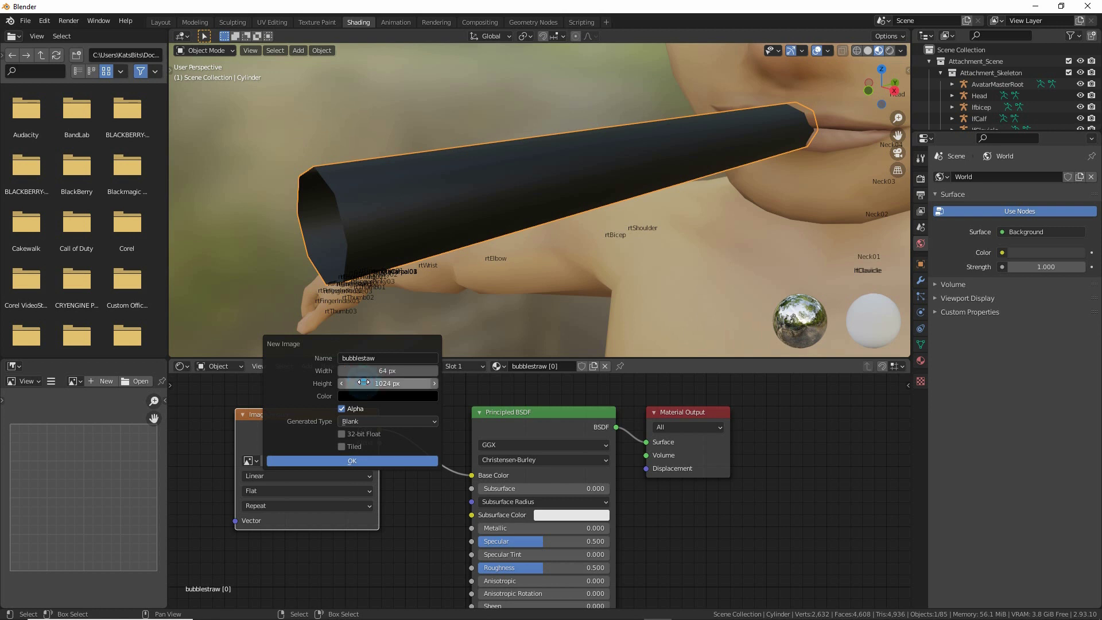
pyautogui.click(370, 383)
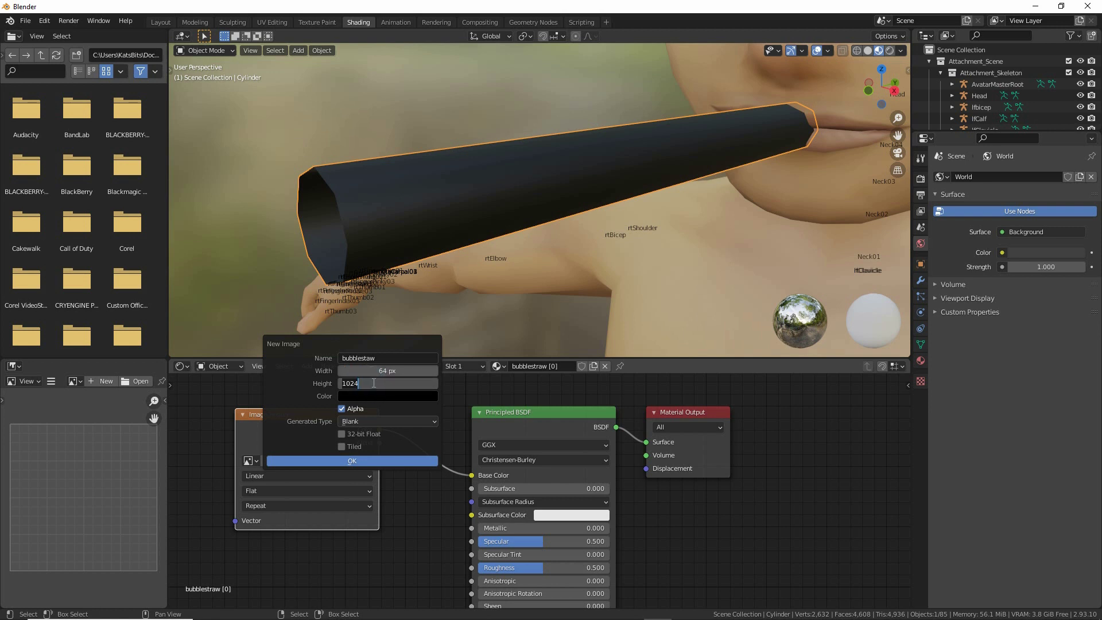
pyautogui.write('256')
pyautogui.press('Return')
pyautogui.hotkey('ctrl', '2')
# Step: Choose Color Grid as the new image's generated type and create the image
pyautogui.moveTo(296, 431); pyautogui.dragTo(320, 434)
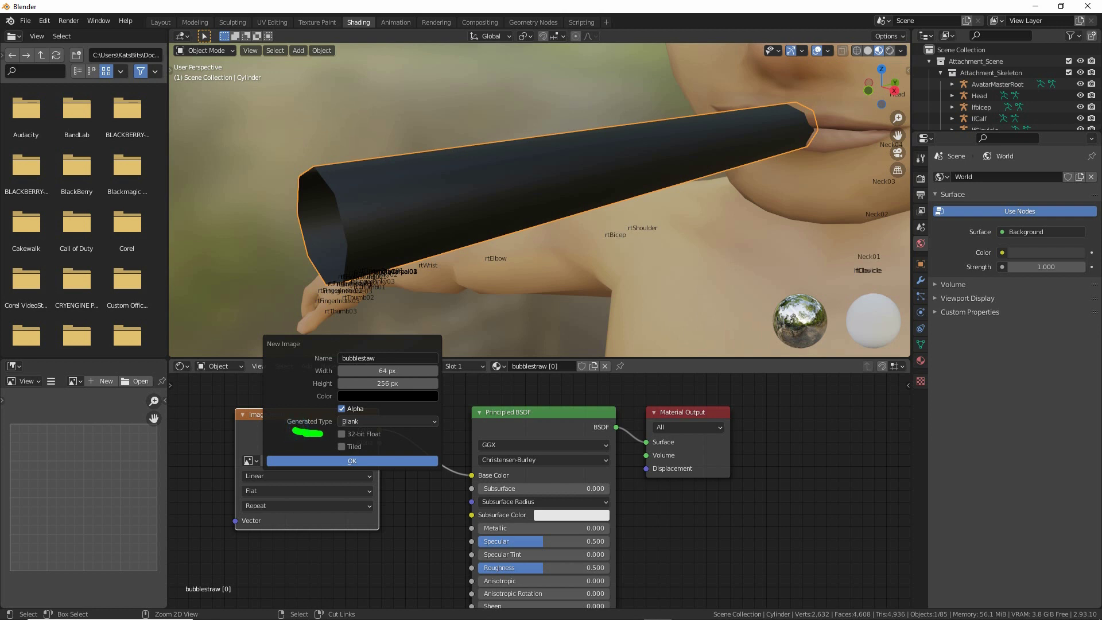
pyautogui.click(372, 421)
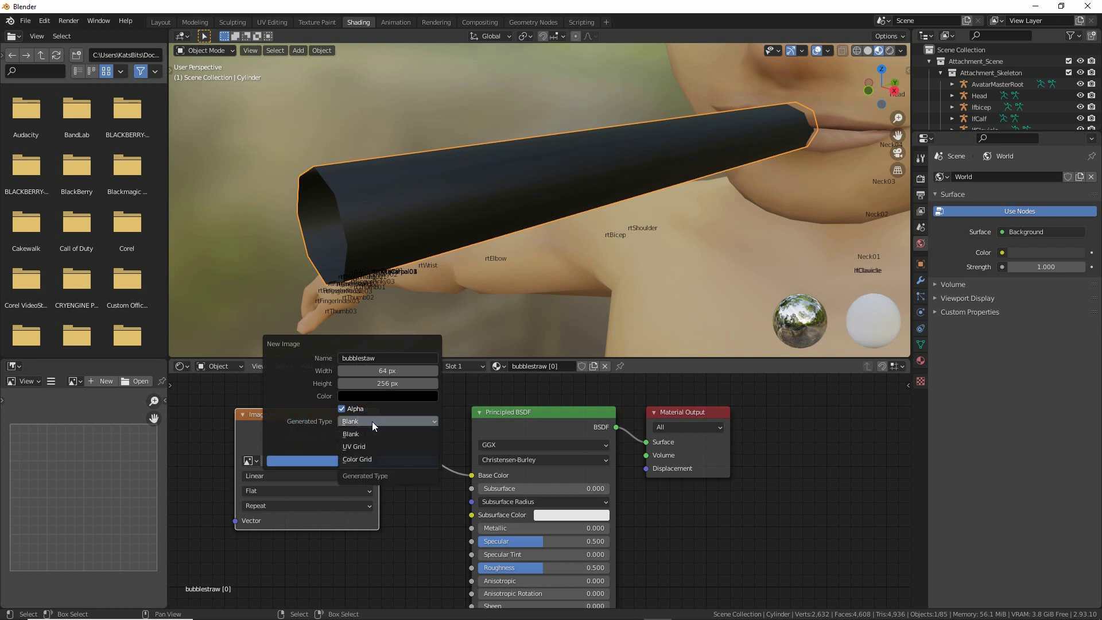
pyautogui.click(364, 459)
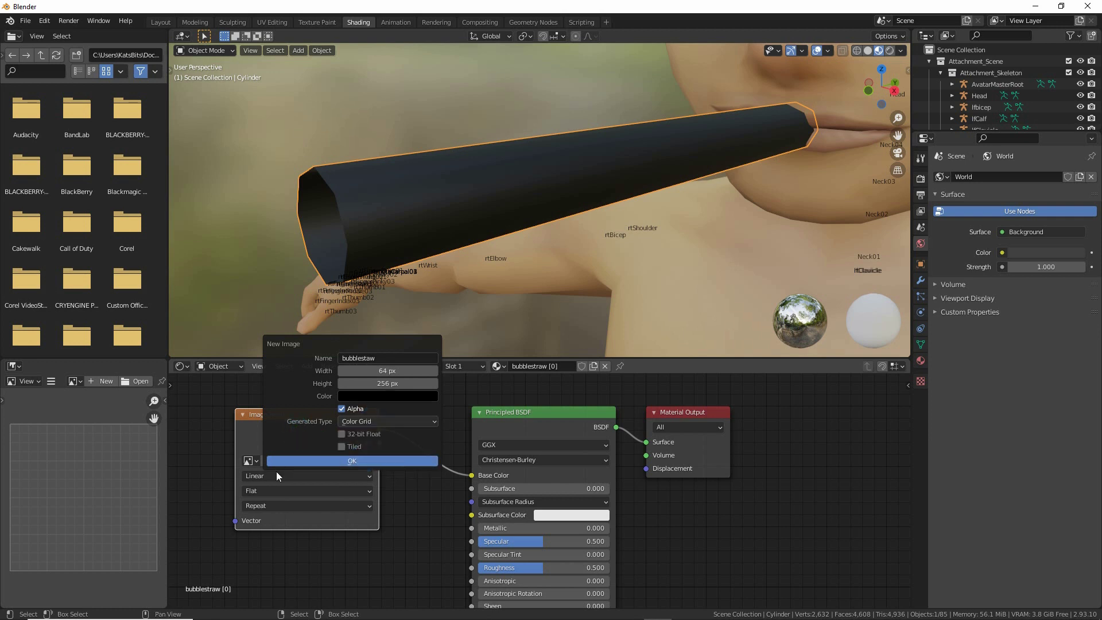
pyautogui.click(352, 461)
# Step: Frame the selected cylinder and examine how the color grid texture wraps around it
pyautogui.moveTo(437, 299); pyautogui.dragTo(591, 208, button='middle')
pyautogui.click(249, 51)
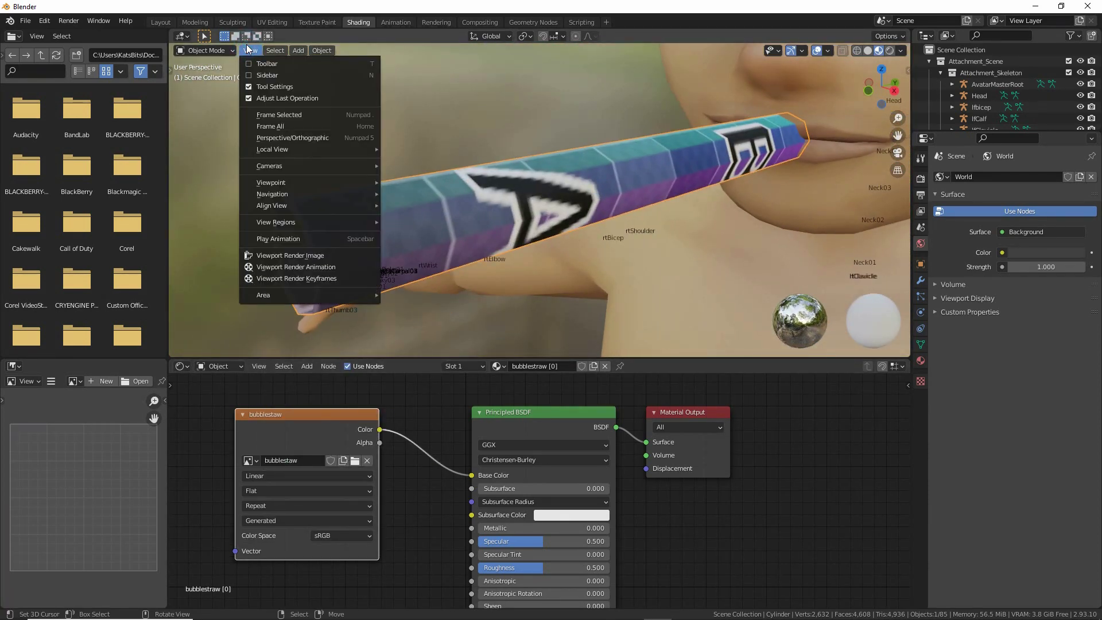
pyautogui.moveTo(253, 123); pyautogui.dragTo(299, 122)
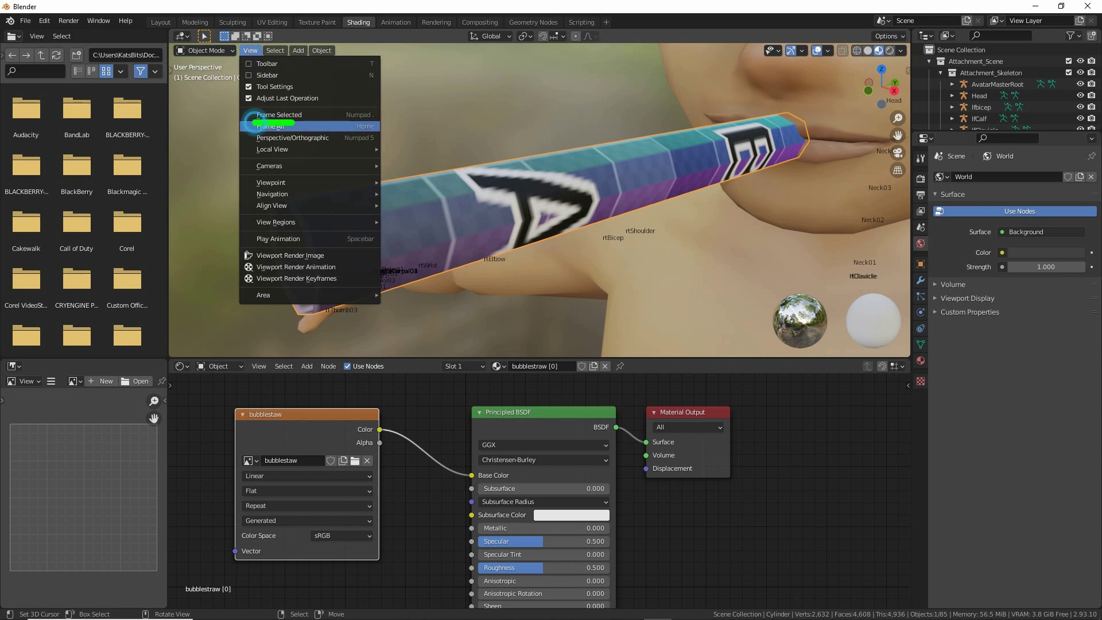
pyautogui.moveTo(238, 61); pyautogui.dragTo(268, 62)
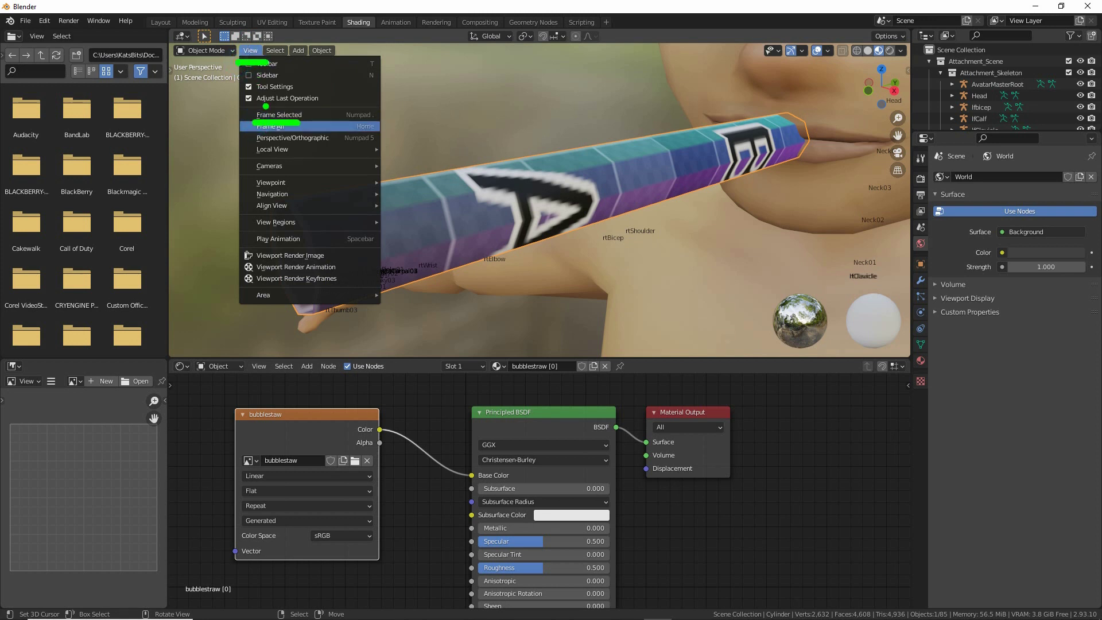
pyautogui.click(276, 115)
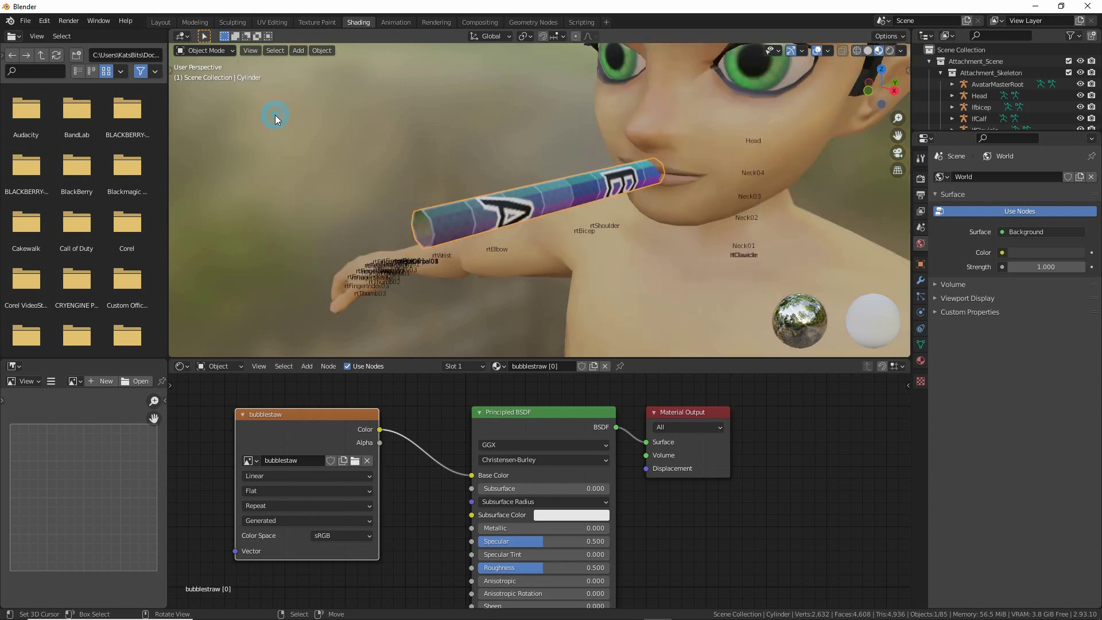
pyautogui.moveTo(276, 115); pyautogui.dragTo(446, 236, button='middle')
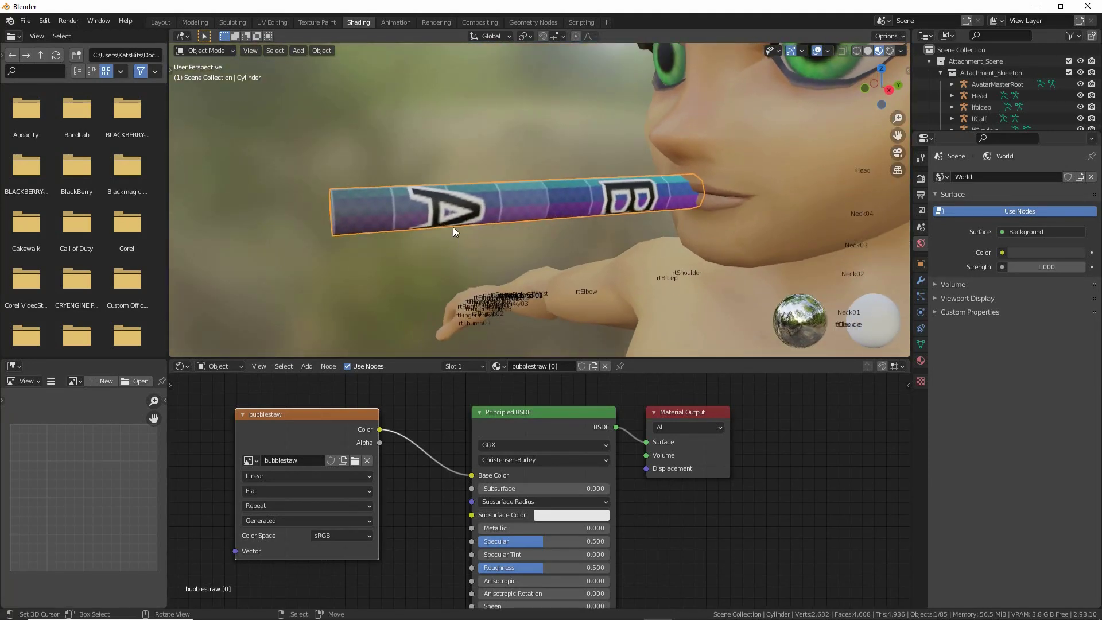
# Step: Examine the material's node chain from the bubblestaw image texture through the Principled BSDF to the Material Output in an enlarged node editor
pyautogui.scroll(-2, 398, 509)
pyautogui.moveTo(398, 508)
pyautogui.mouseDown(button='middle')
pyautogui.moveTo(411, 501)
pyautogui.moveTo(425, 517)
pyautogui.moveTo(416, 511)
pyautogui.mouseUp(button='middle')
pyautogui.hotkey('ctrl', 'space')
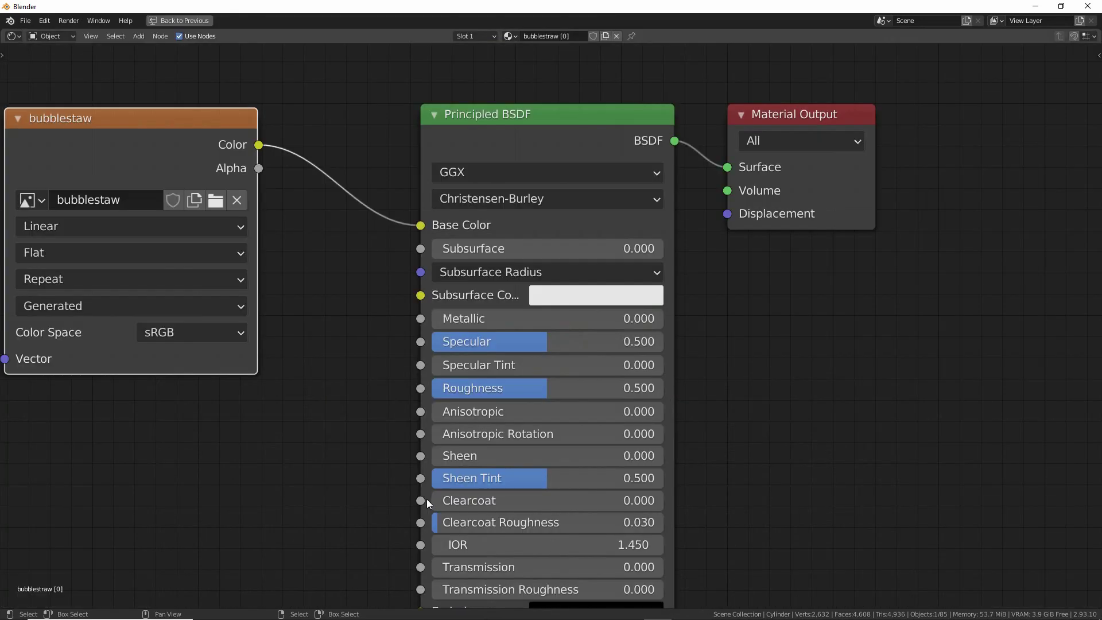
pyautogui.press('Home')
pyautogui.press('Home')
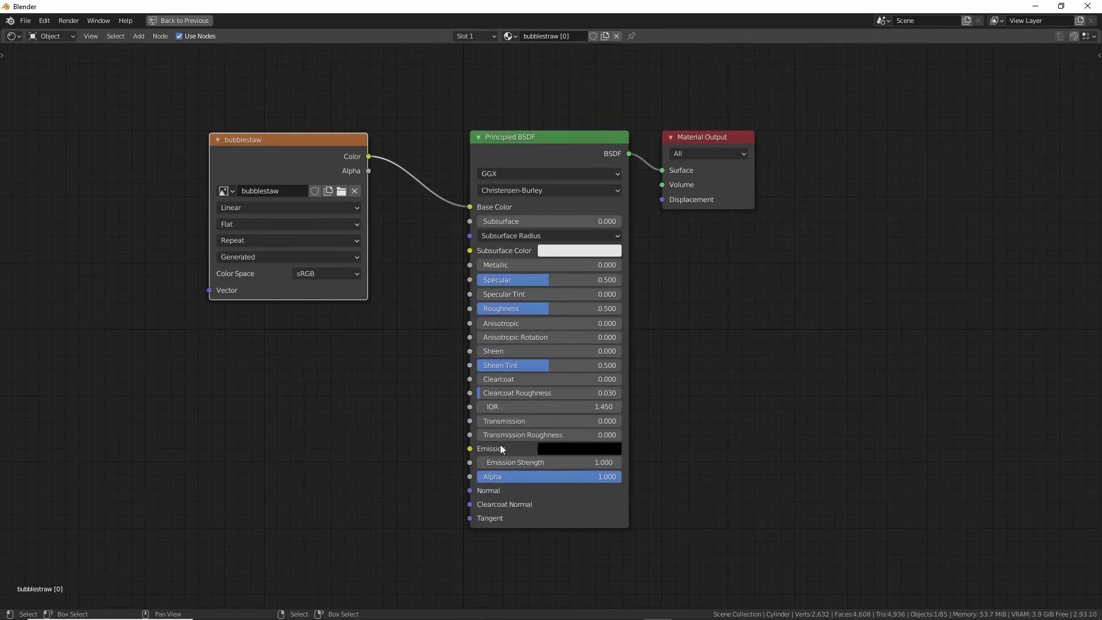
pyautogui.hotkey('ctrl', '2')
pyautogui.moveTo(288, 153); pyautogui.dragTo(322, 183)
pyautogui.moveTo(401, 163)
pyautogui.mouseDown()
pyautogui.moveTo(485, 165)
pyautogui.moveTo(462, 183)
pyautogui.mouseUp()
pyautogui.moveTo(526, 151)
pyautogui.mouseDown()
pyautogui.moveTo(537, 148)
pyautogui.moveTo(538, 206)
pyautogui.mouseUp()
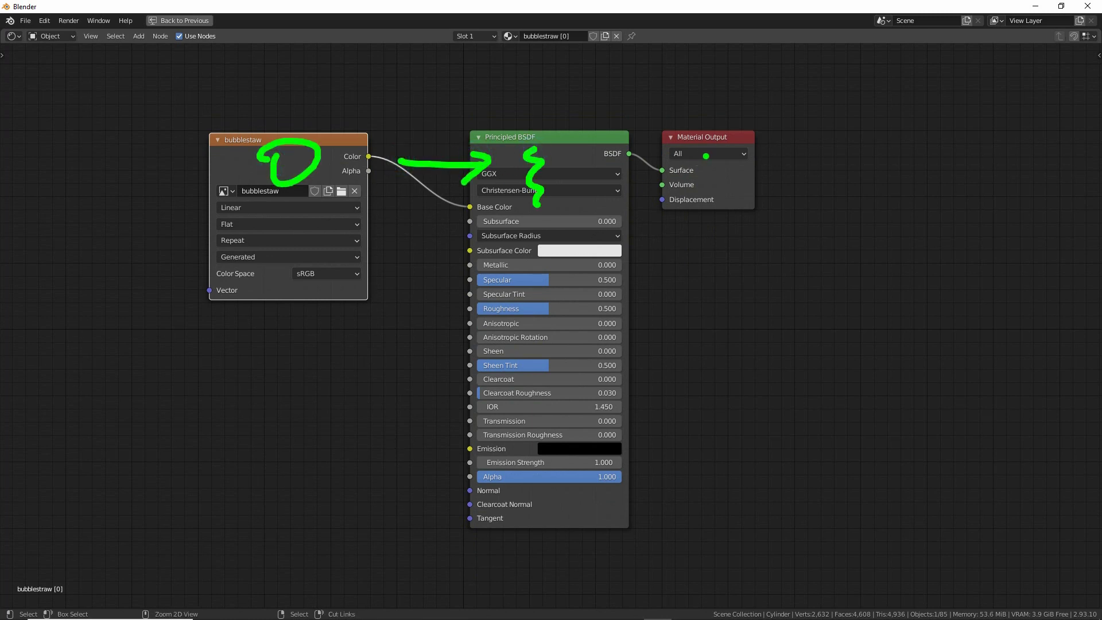
pyautogui.moveTo(708, 150); pyautogui.dragTo(713, 188)
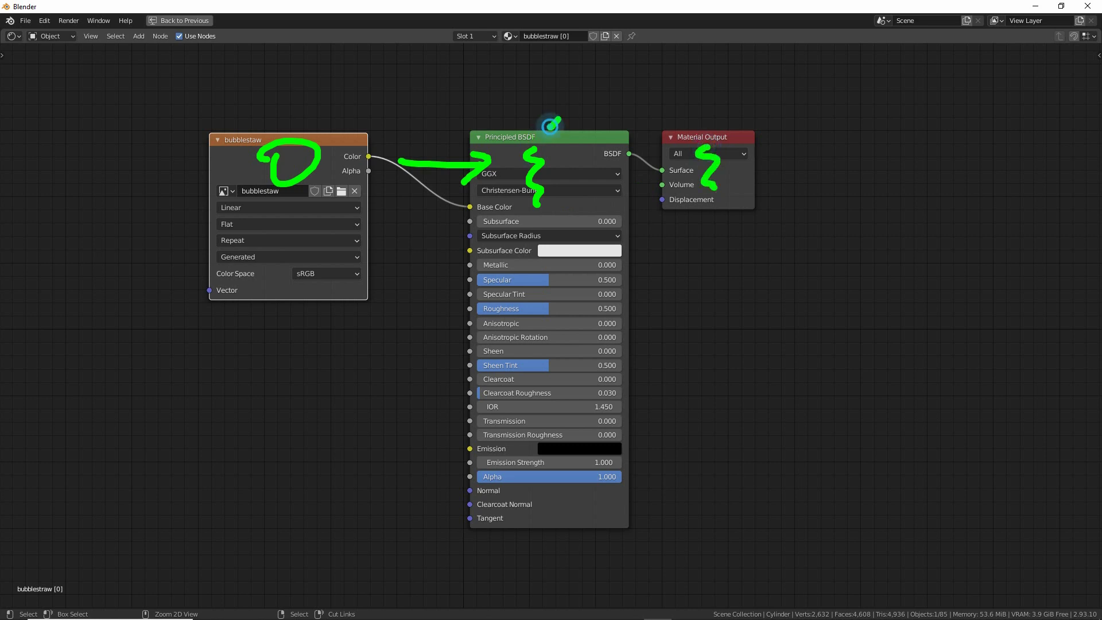
pyautogui.moveTo(550, 127); pyautogui.dragTo(716, 124)
pyautogui.moveTo(321, 232)
pyautogui.mouseDown()
pyautogui.moveTo(236, 248)
pyautogui.moveTo(295, 280)
pyautogui.mouseUp()
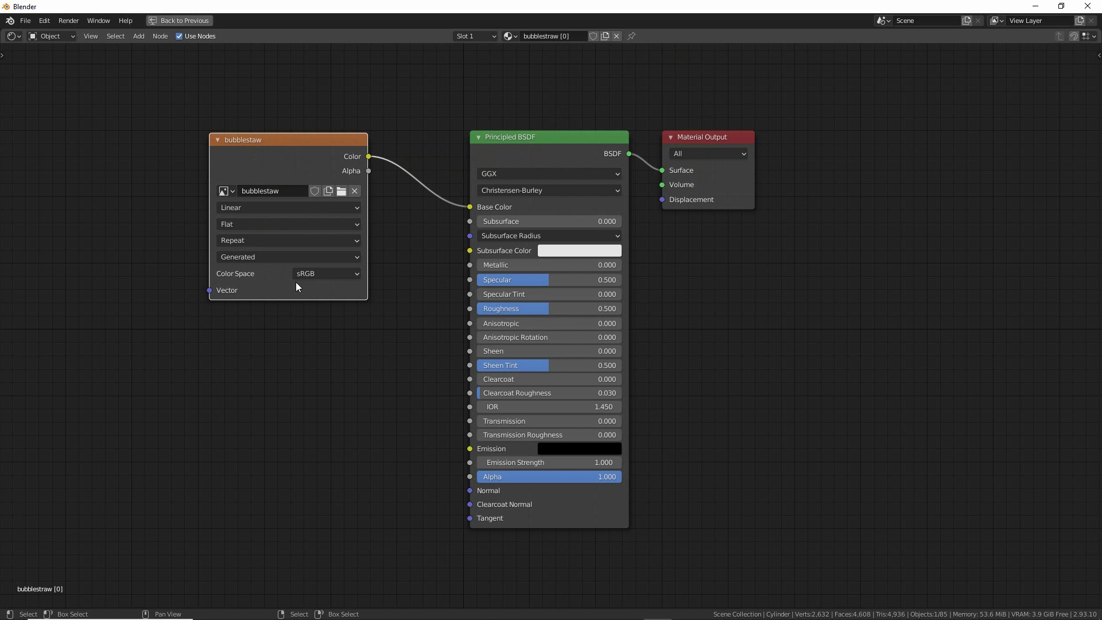
pyautogui.hotkey('ctrl', 'space')
pyautogui.scroll(3, 449, 491)
pyautogui.moveTo(449, 491)
pyautogui.mouseDown(button='middle')
pyautogui.moveTo(449, 456)
pyautogui.moveTo(495, 513)
pyautogui.mouseUp(button='middle')
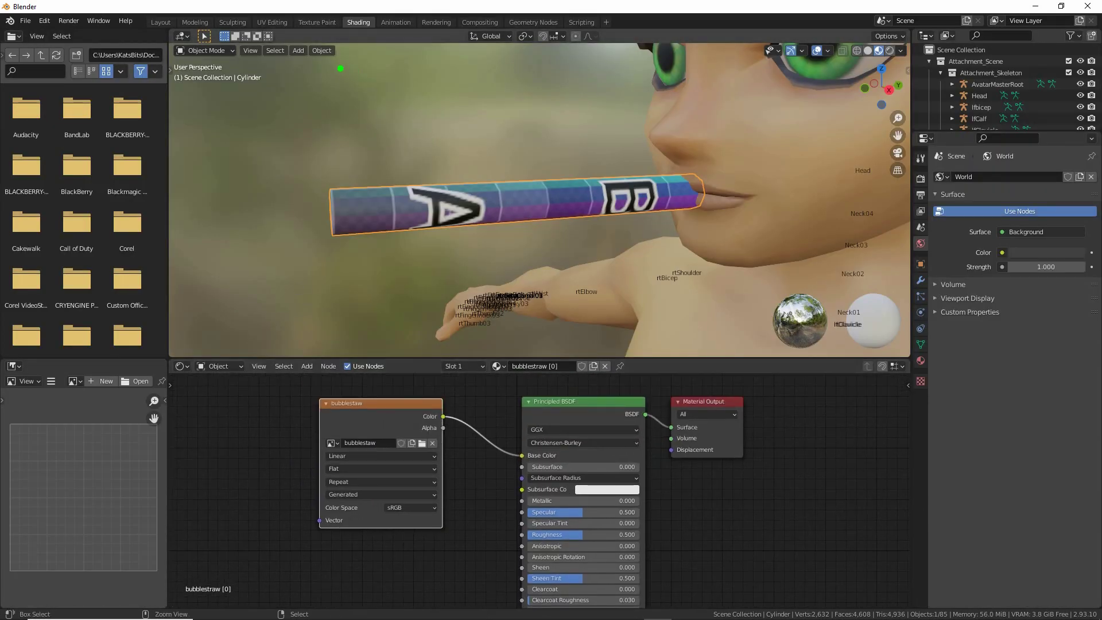
# Step: Switch to the UV Editing workspace and bring the straw's UV layout and the straw mesh into close view
pyautogui.moveTo(267, 36)
pyautogui.mouseDown()
pyautogui.moveTo(287, 34)
pyautogui.moveTo(279, 57)
pyautogui.mouseUp()
pyautogui.click(265, 22)
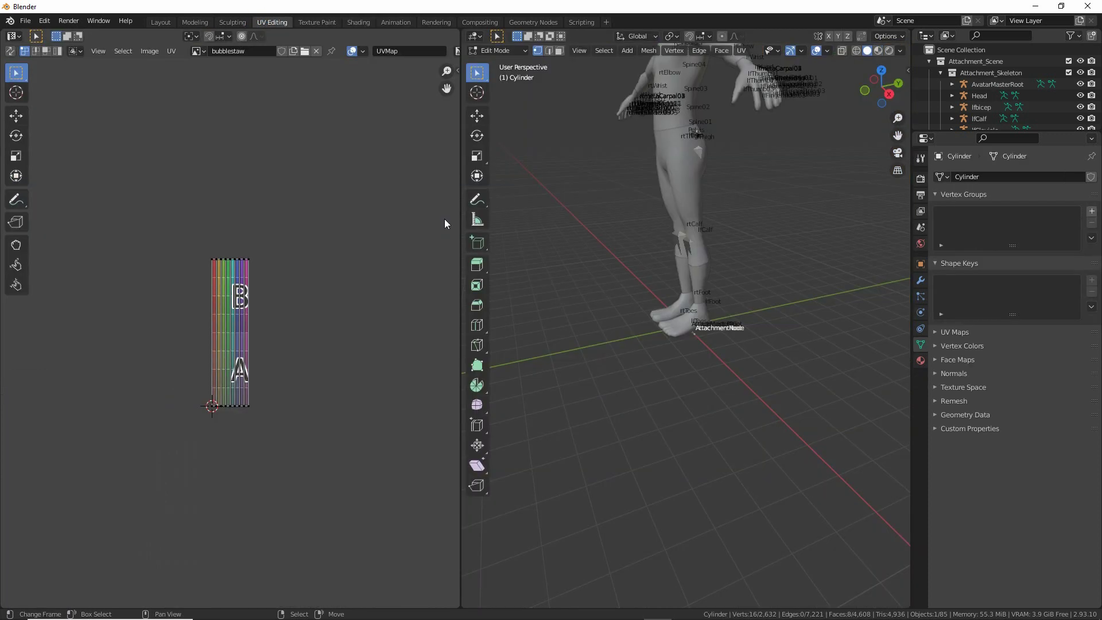
pyautogui.scroll(6, 229, 316)
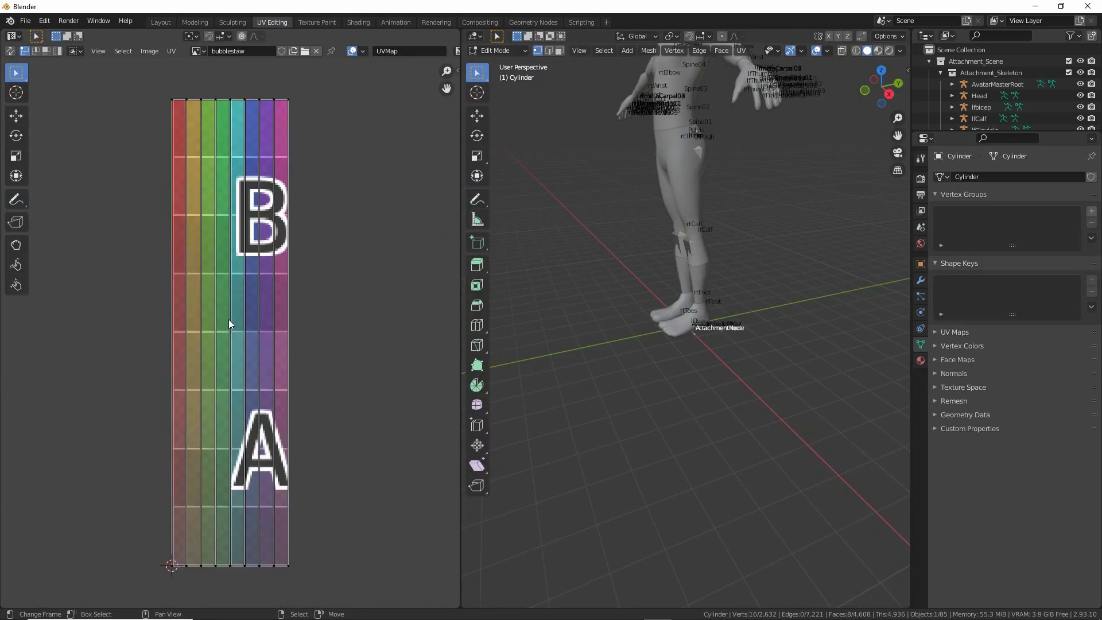
pyautogui.scroll(8, 644, 305)
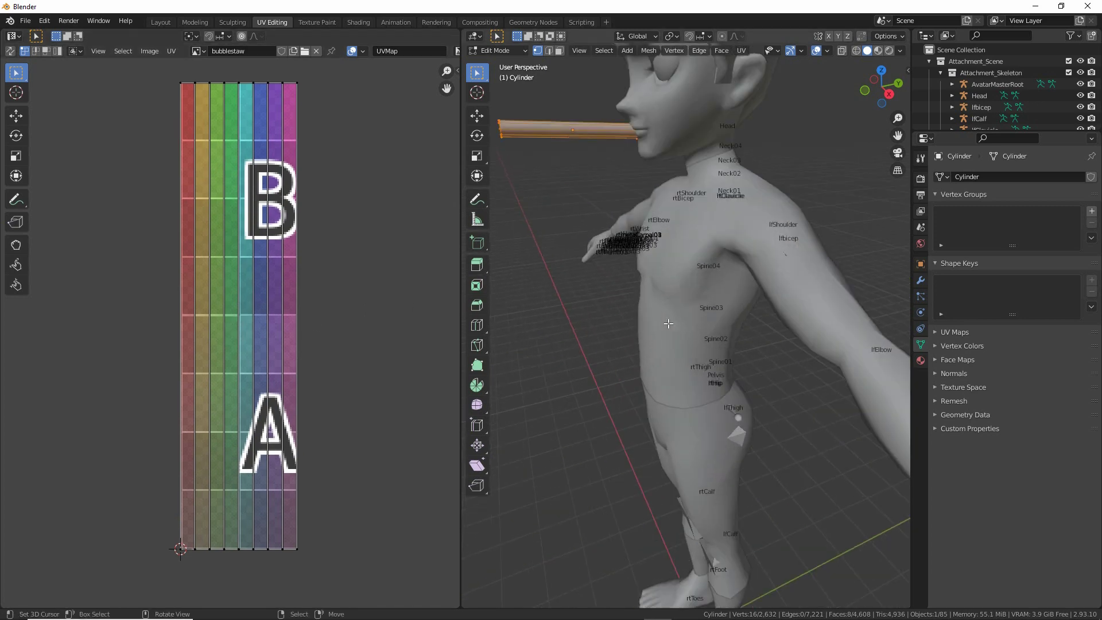
pyautogui.moveTo(644, 306); pyautogui.dragTo(685, 325, button='middle')
pyautogui.scroll(2, 685, 324)
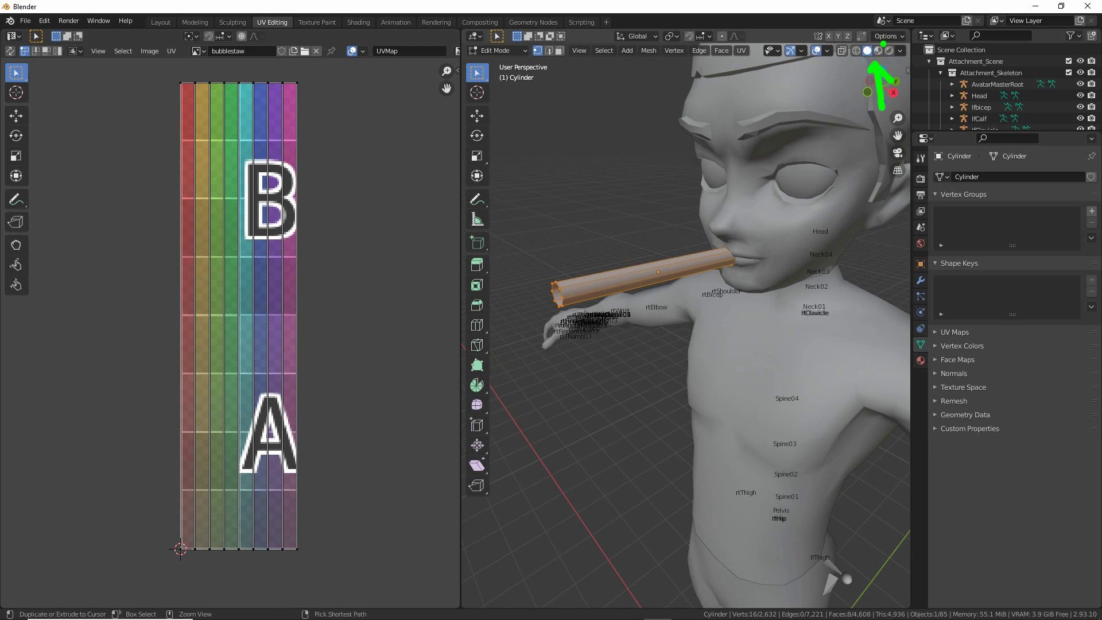
# Step: Set the 3D viewport to Material Preview shading and frame the selected straw to inspect its texture from several angles
pyautogui.click(879, 51)
pyautogui.scroll(5, 677, 340)
pyautogui.moveTo(677, 340); pyautogui.dragTo(681, 342, button='middle')
pyautogui.click(579, 51)
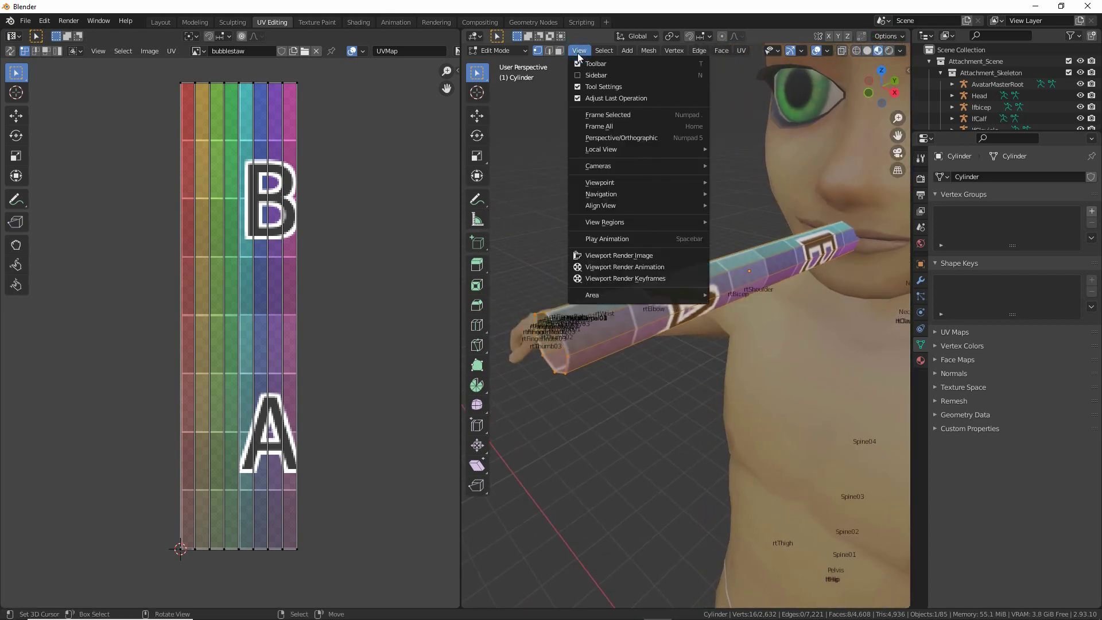
pyautogui.click(591, 116)
pyautogui.moveTo(632, 436); pyautogui.dragTo(636, 414, button='middle')
pyautogui.moveTo(720, 407); pyautogui.dragTo(703, 398, button='middle')
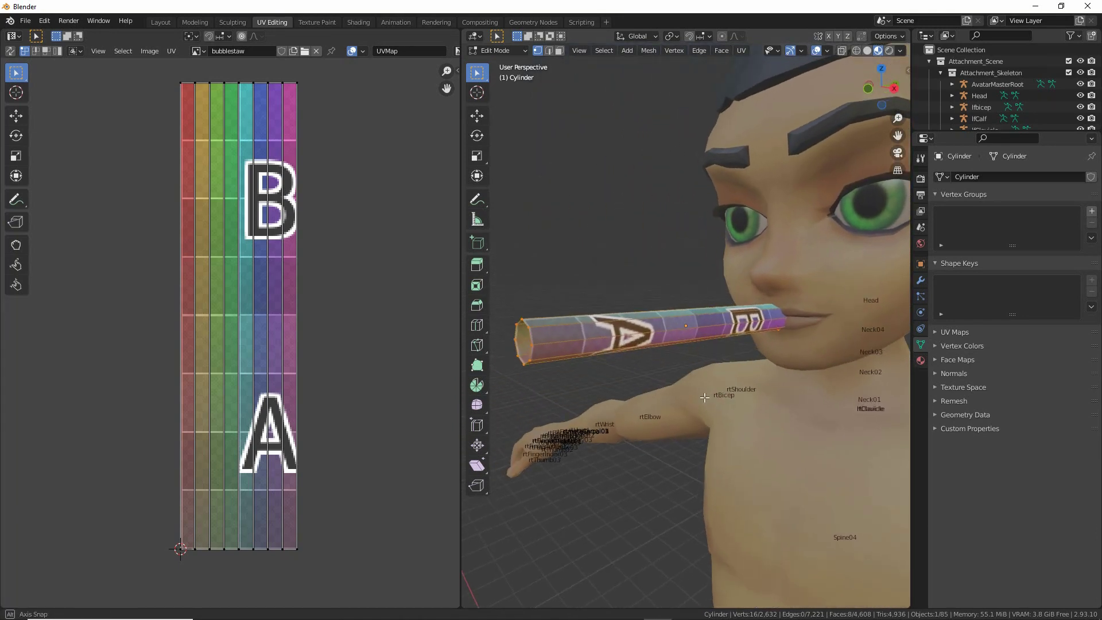
pyautogui.moveTo(599, 381); pyautogui.dragTo(689, 384, button='middle')
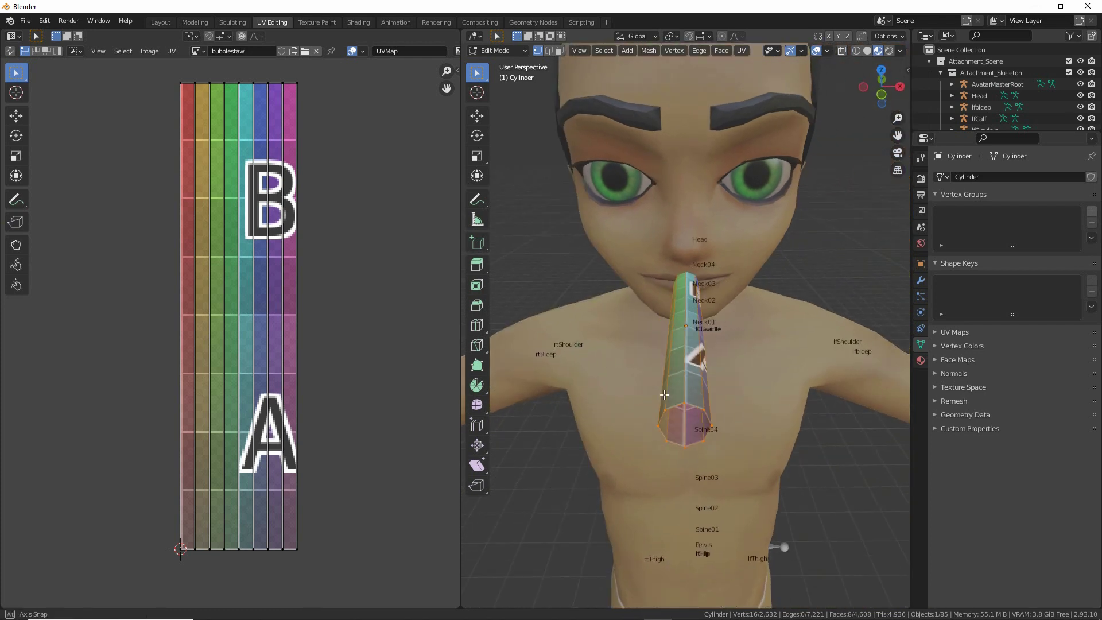
# Step: Try moving the UV vertex beneath the letter A on the layout's lower edge upward to shift the straw's texture
pyautogui.click(272, 559)
pyautogui.press('g')
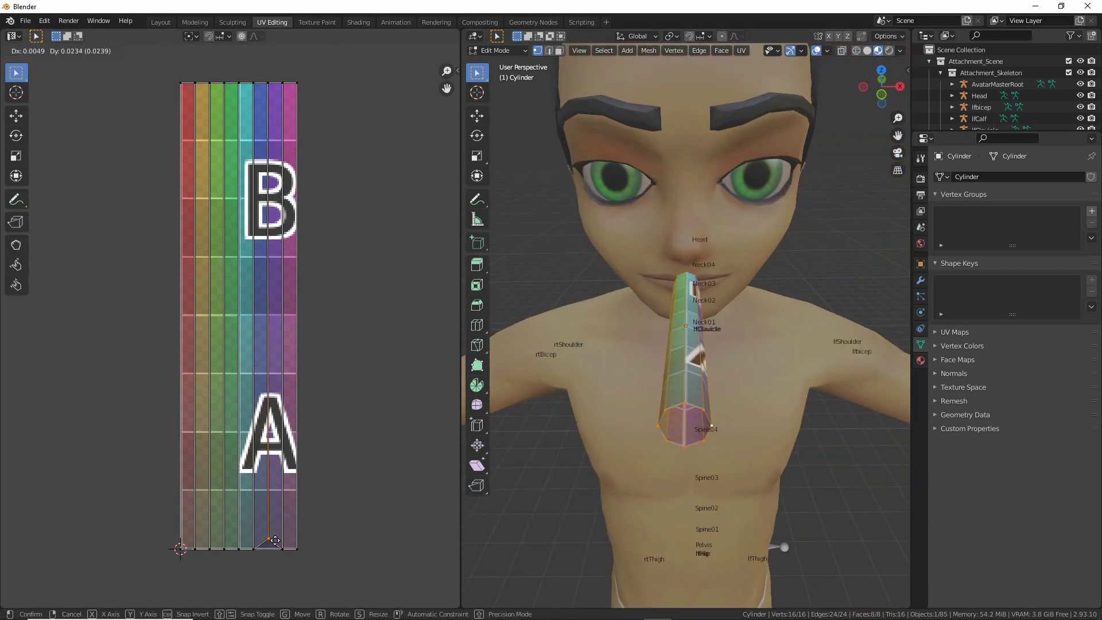
pyautogui.press('Escape')
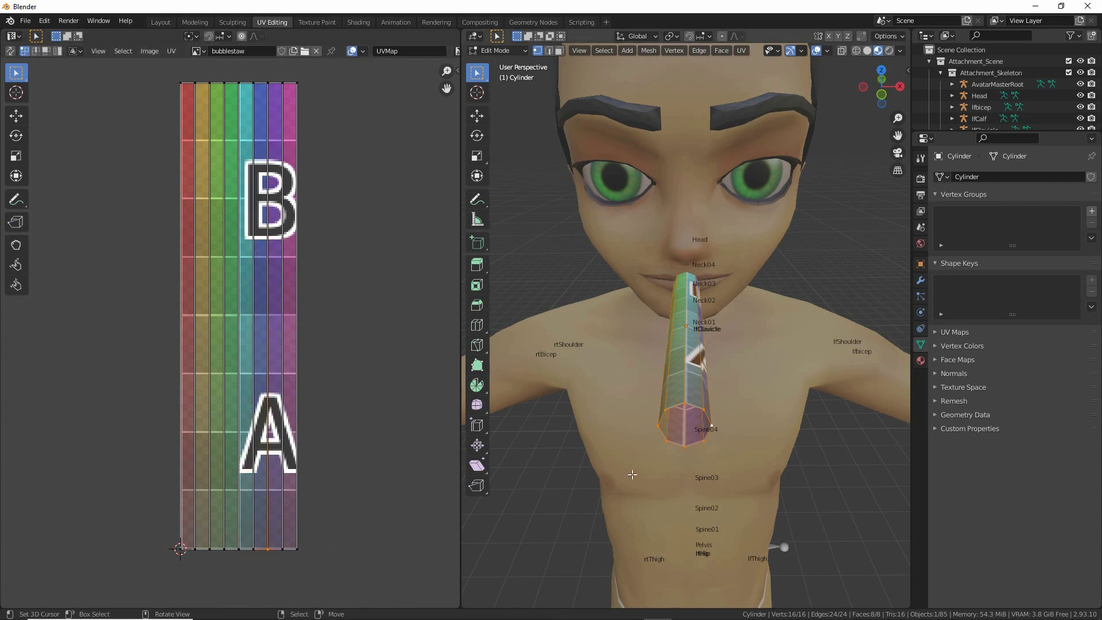
pyautogui.moveTo(633, 475); pyautogui.dragTo(585, 465, button='middle')
pyautogui.press('g')
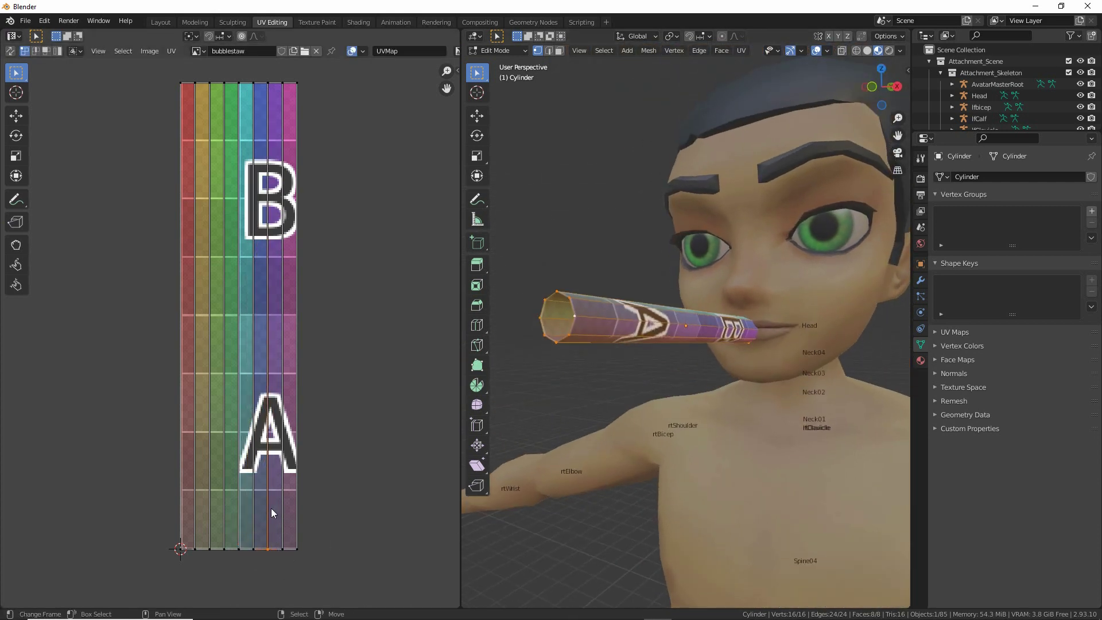
pyautogui.press('y')
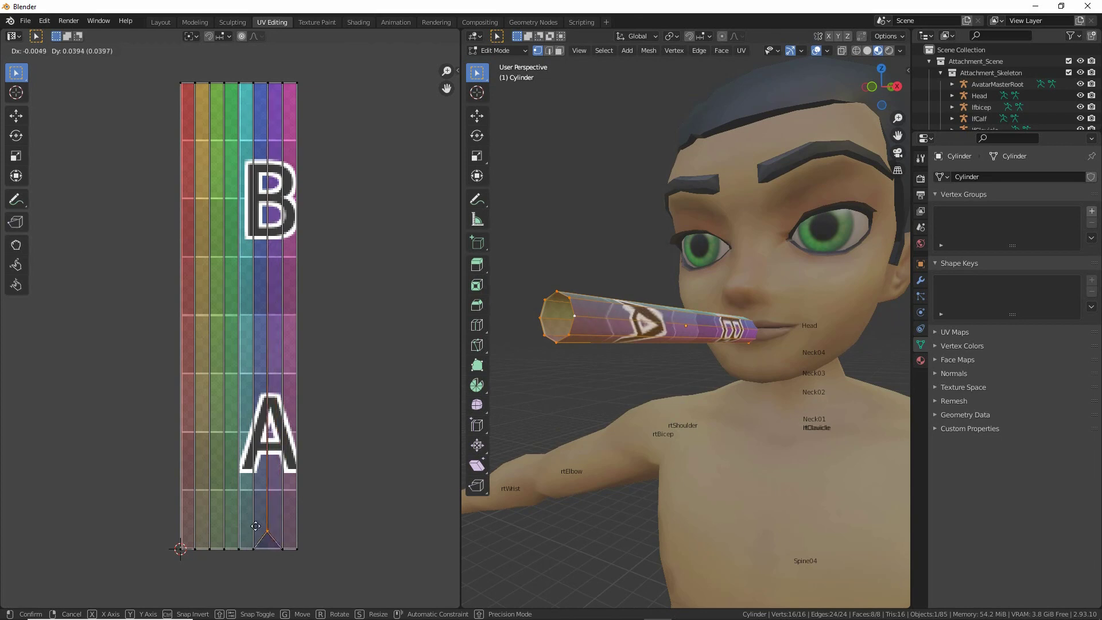
pyautogui.rightClick(256, 526)
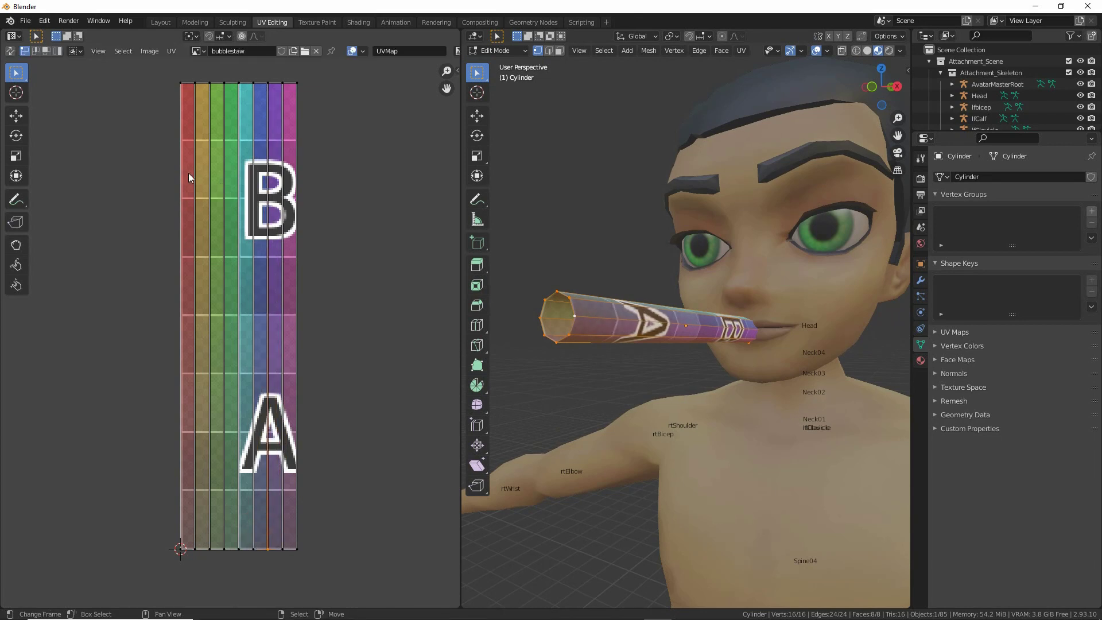
# Step: Return to the Layout workspace and view the textured straw at the avatar's mouth
pyautogui.moveTo(660, 310)
pyautogui.mouseDown(button='middle')
pyautogui.moveTo(797, 312)
pyautogui.moveTo(652, 352)
pyautogui.moveTo(659, 319)
pyautogui.mouseUp(button='middle')
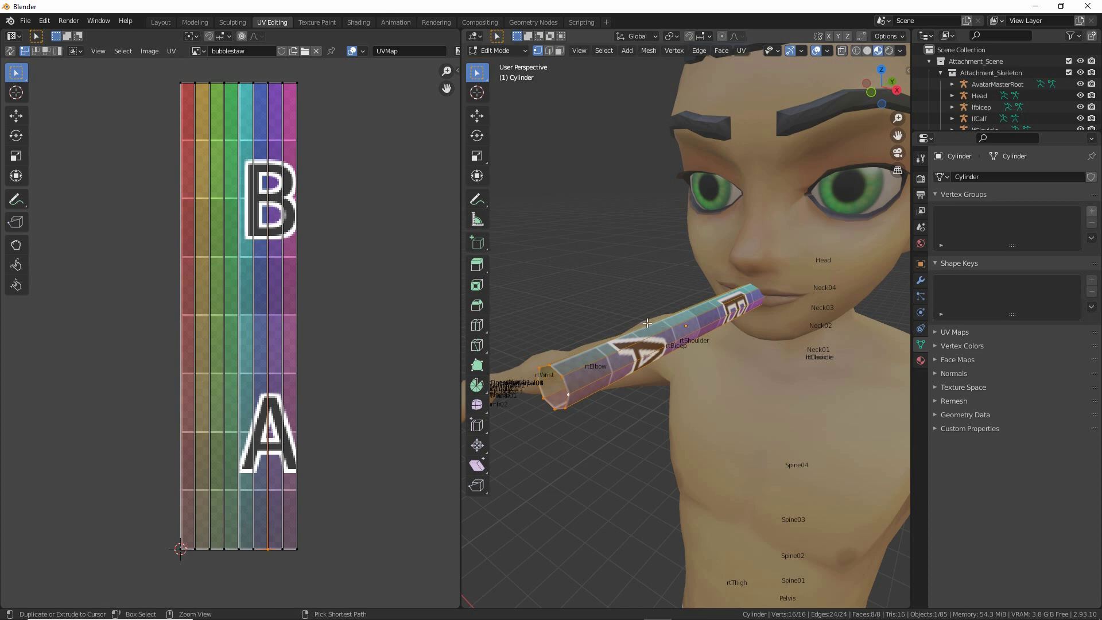
pyautogui.moveTo(152, 38); pyautogui.dragTo(151, 57)
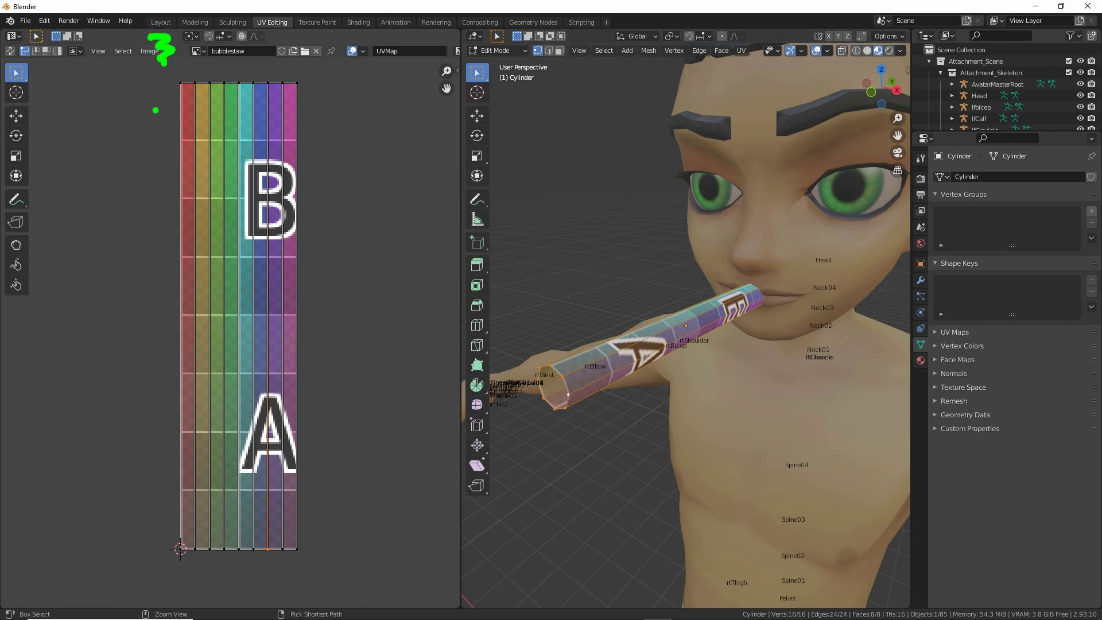
pyautogui.click(161, 22)
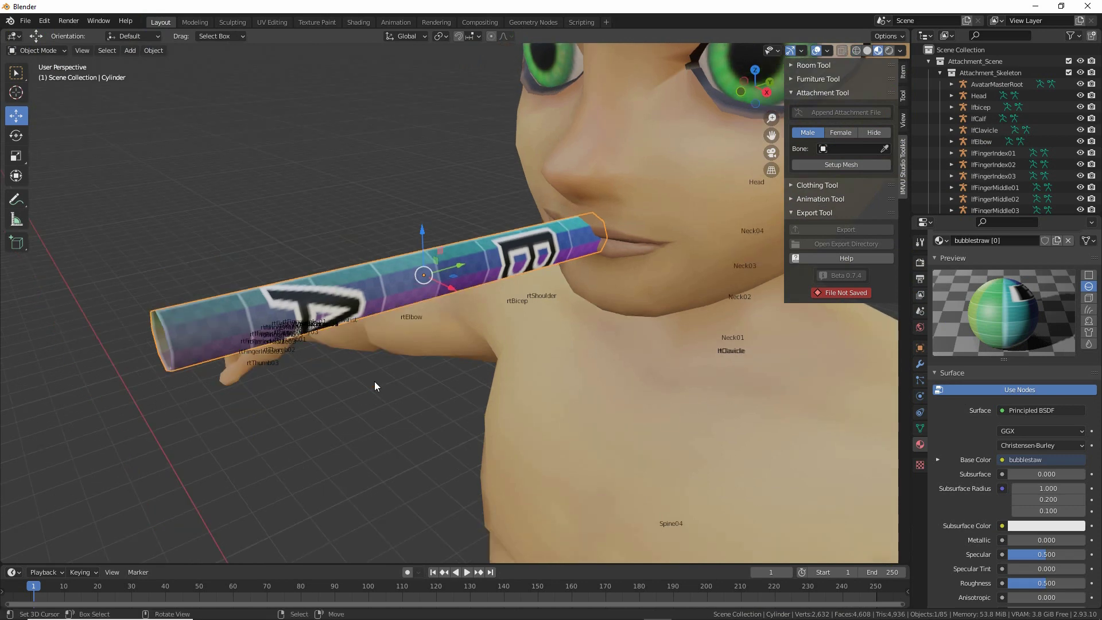
pyautogui.moveTo(375, 382); pyautogui.dragTo(422, 394, button='middle')
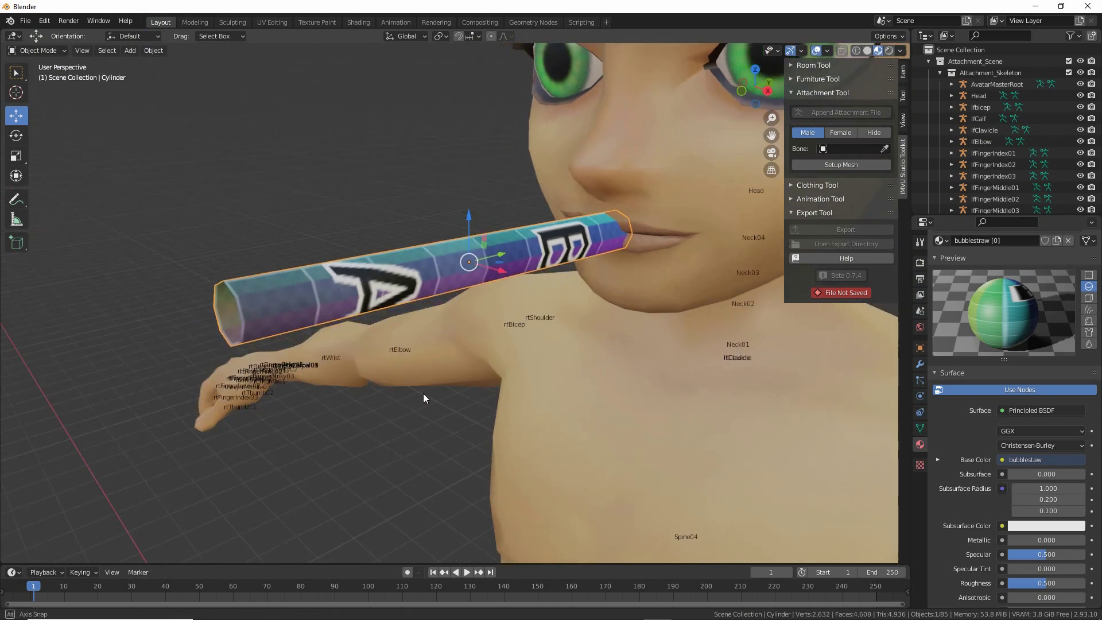
# Step: Start saving the scene as a new file and browse to the folder F:\Social\IMVU\accessories\Blender 2.8
pyautogui.click(25, 21)
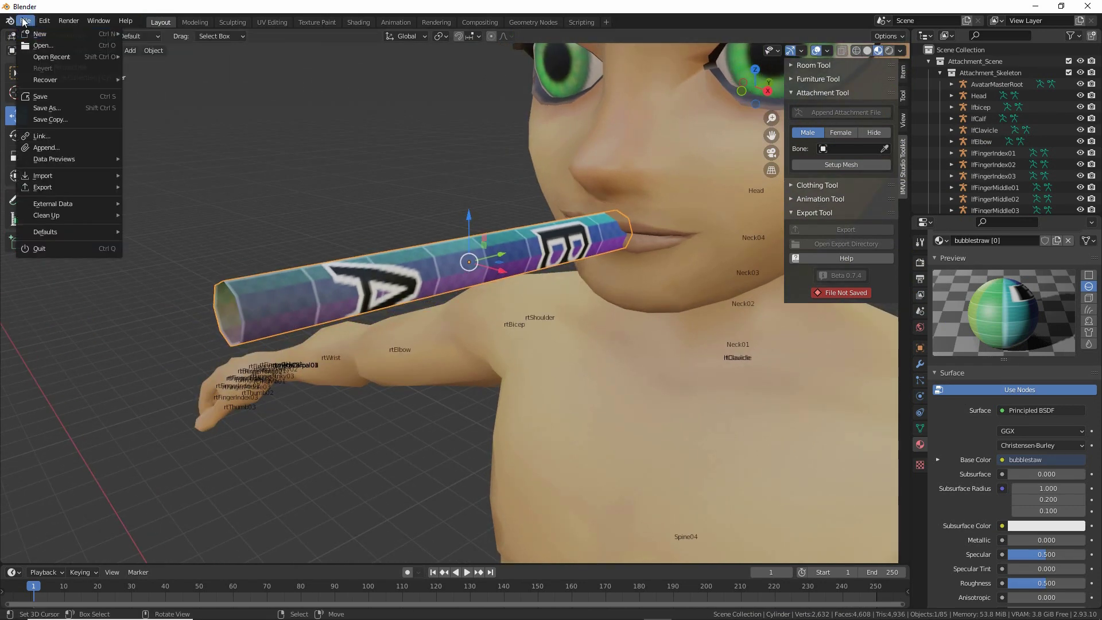
pyautogui.click(34, 117)
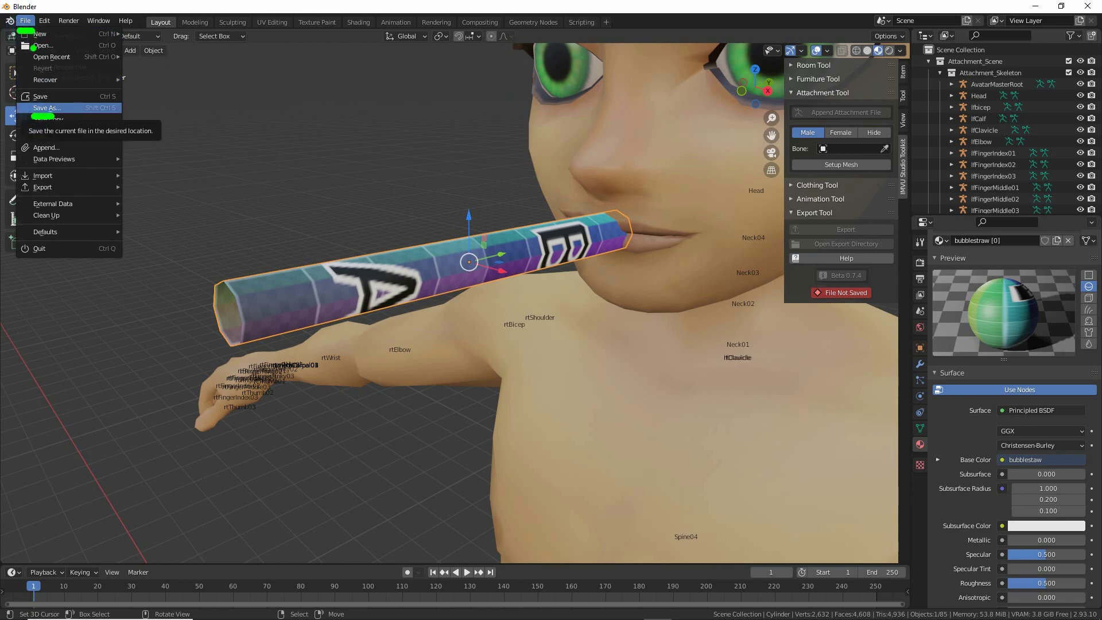
pyautogui.click(46, 108)
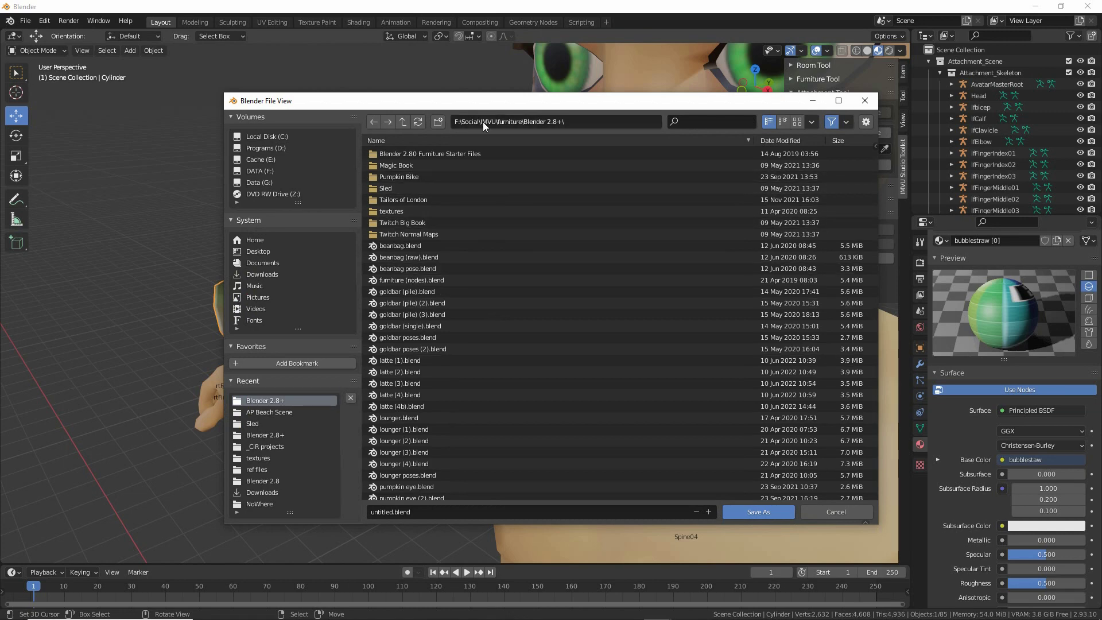
pyautogui.click(271, 434)
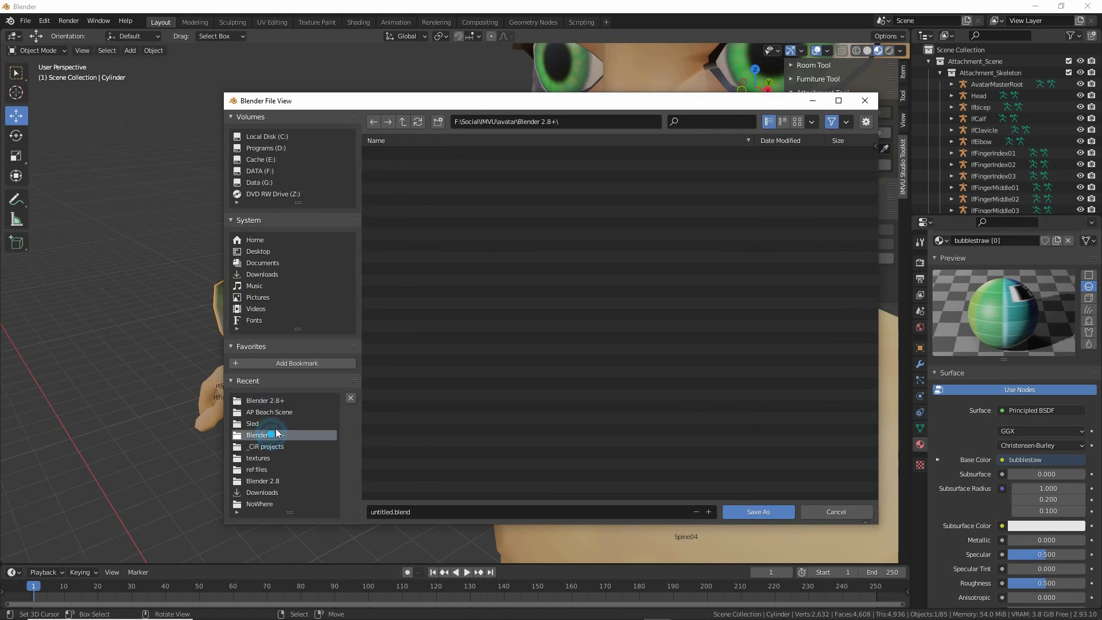
pyautogui.click(402, 121)
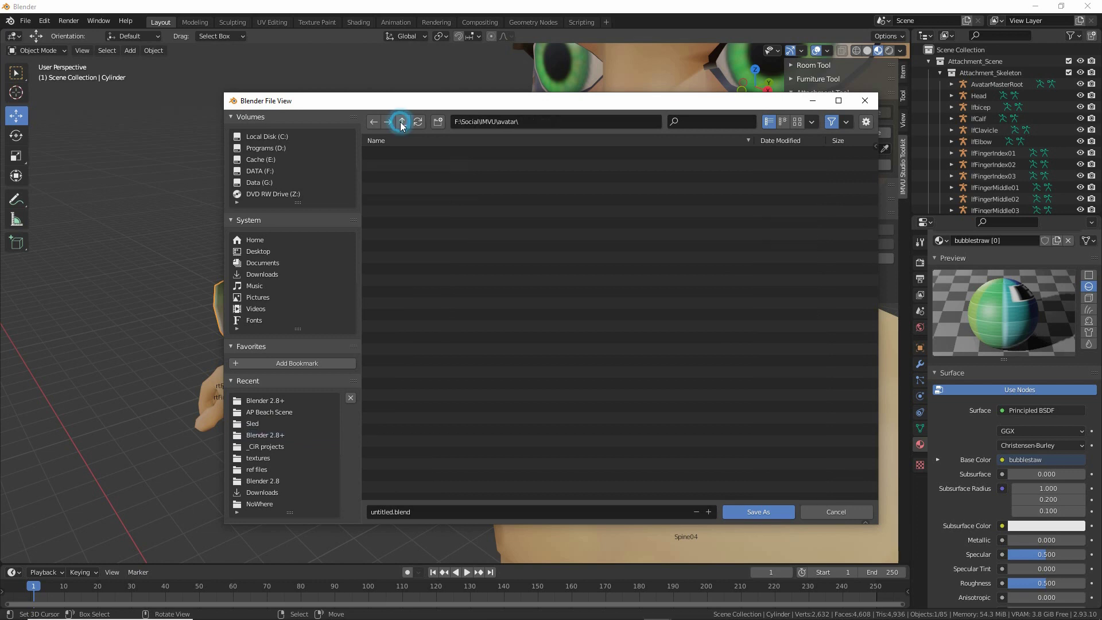
pyautogui.click(403, 122)
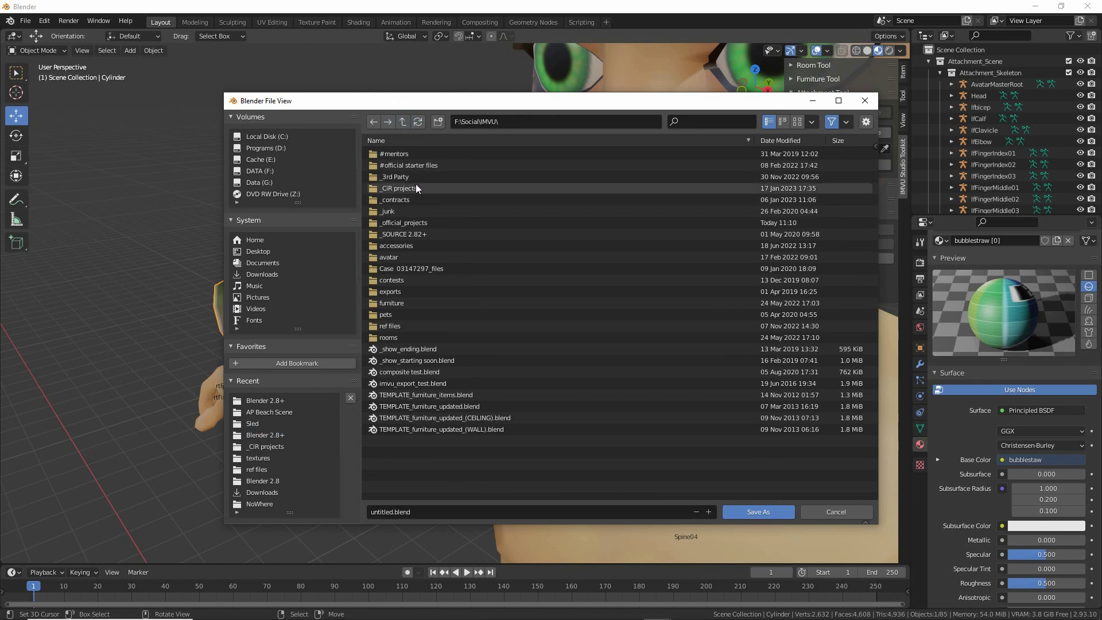
pyautogui.doubleClick(387, 245)
pyautogui.doubleClick(388, 154)
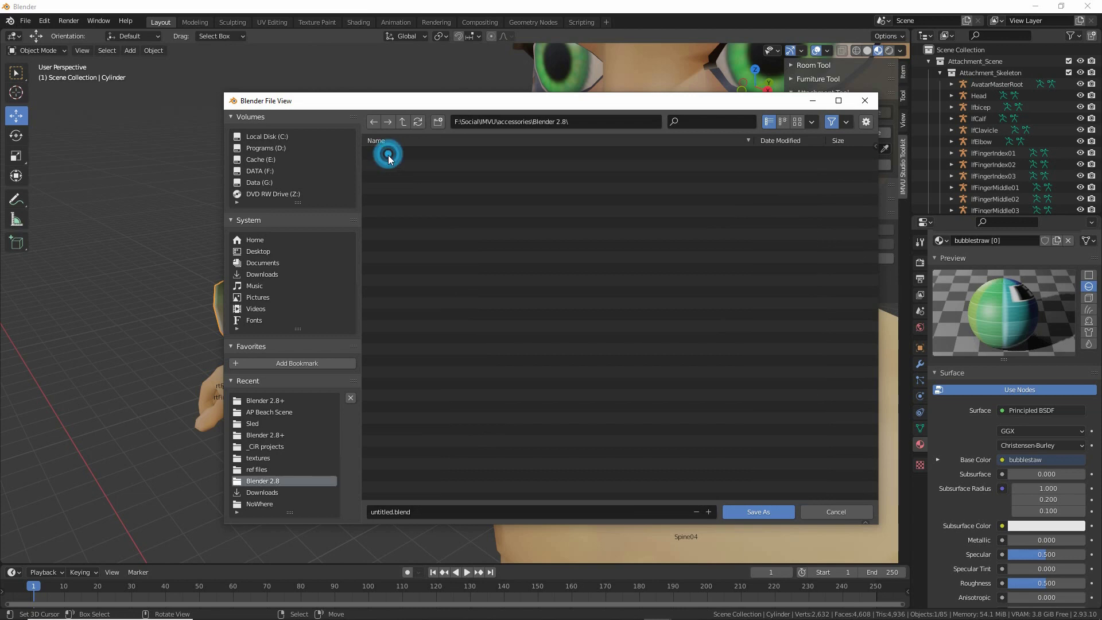
# Step: Name the file "bubblestraw (1).blend" and save it
pyautogui.click(406, 511)
pyautogui.write('bu')
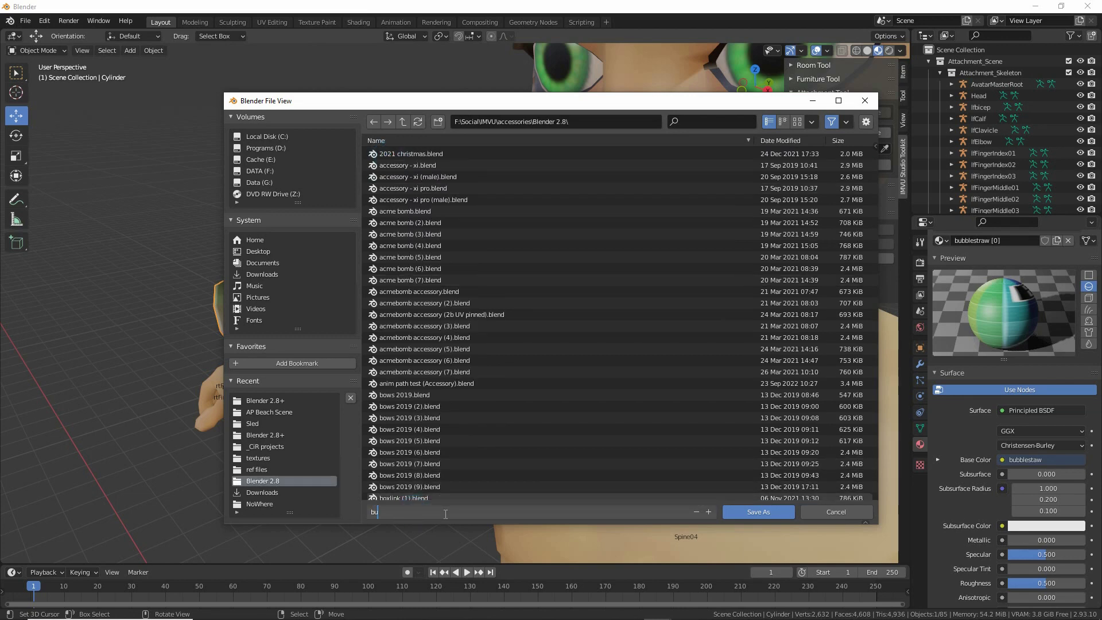
pyautogui.write('bblesta')
pyautogui.press('Return')
pyautogui.click(759, 513)
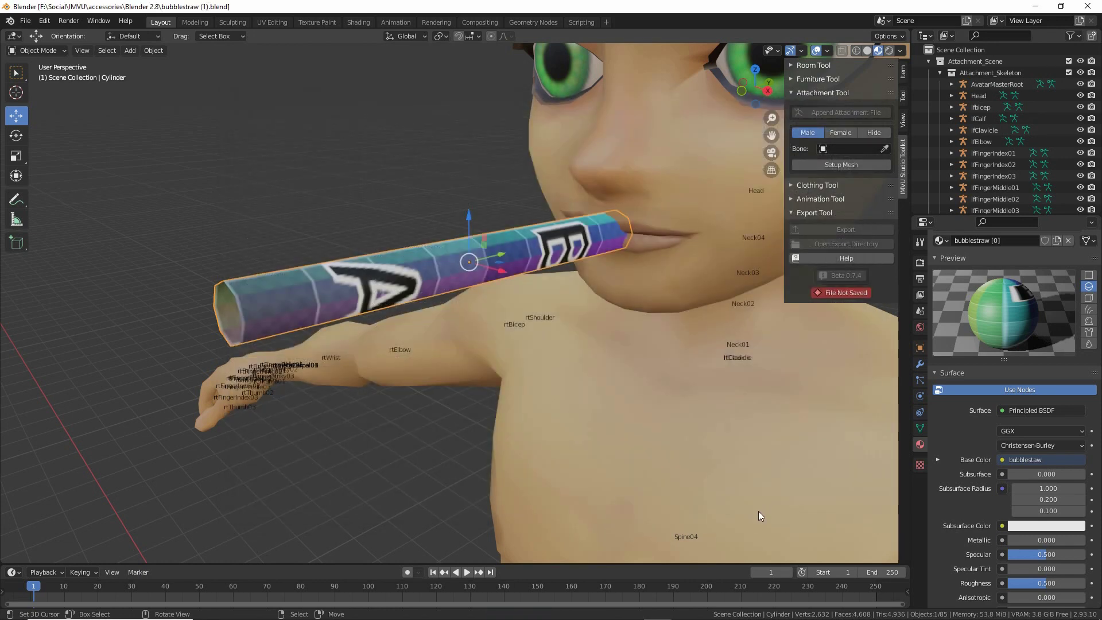
pyautogui.moveTo(580, 419); pyautogui.dragTo(543, 401, button='middle')
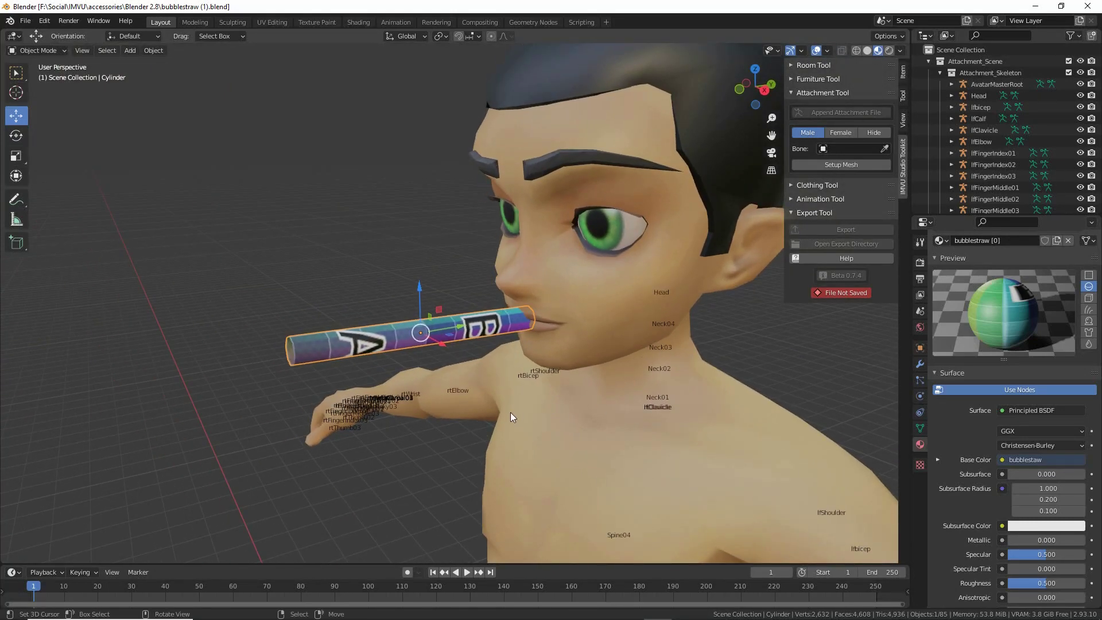
pyautogui.moveTo(780, 160); pyautogui.dragTo(897, 163)
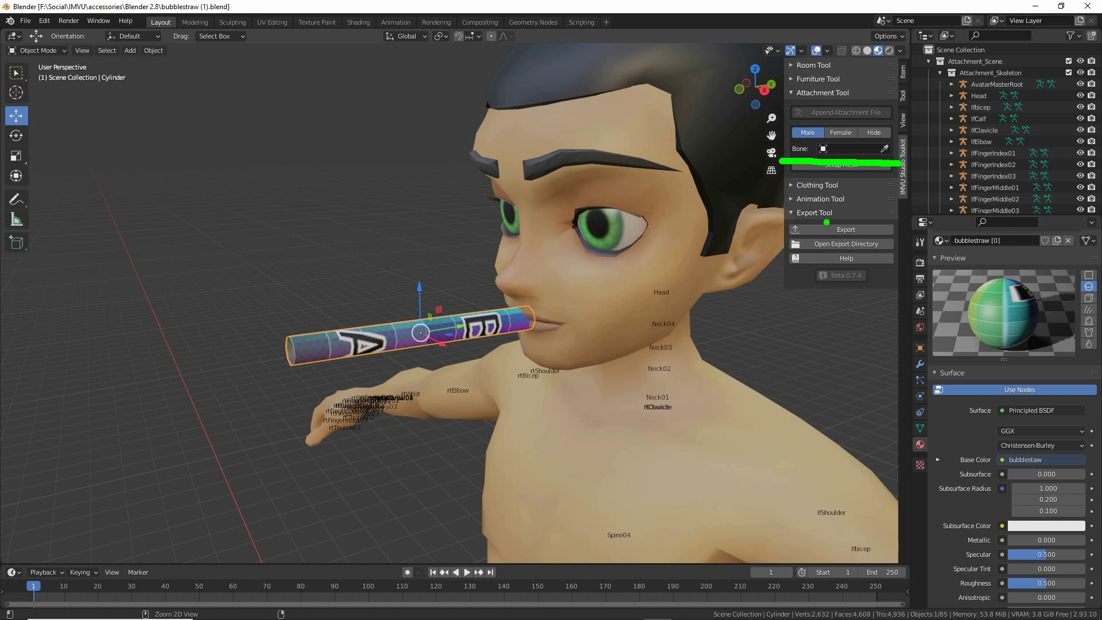
pyautogui.moveTo(509, 303); pyautogui.dragTo(505, 316)
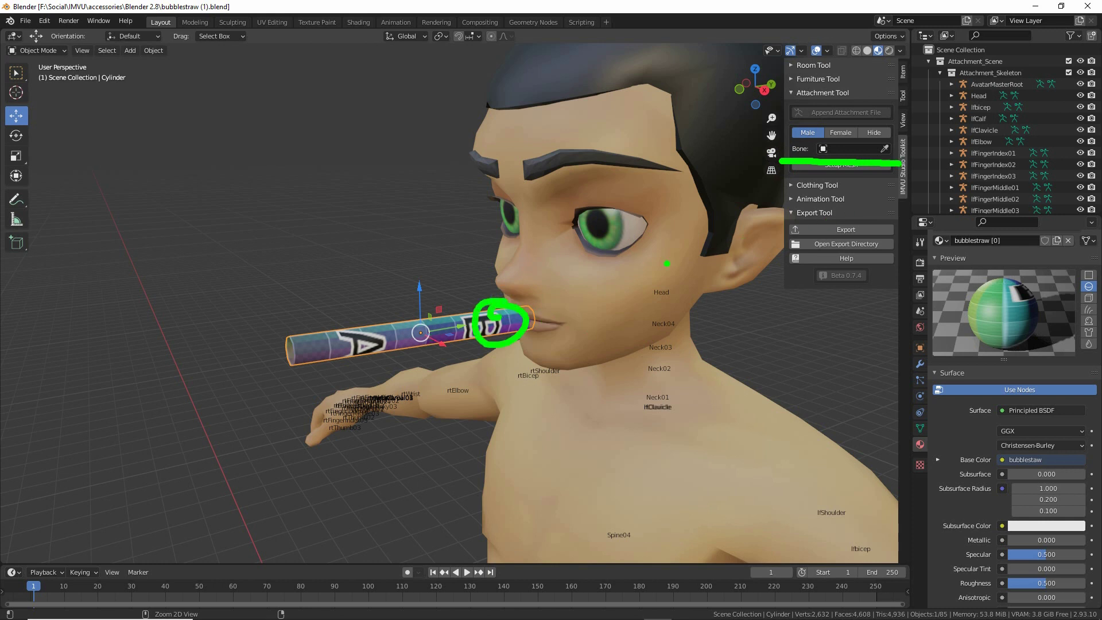
pyautogui.moveTo(663, 207); pyautogui.dragTo(669, 316)
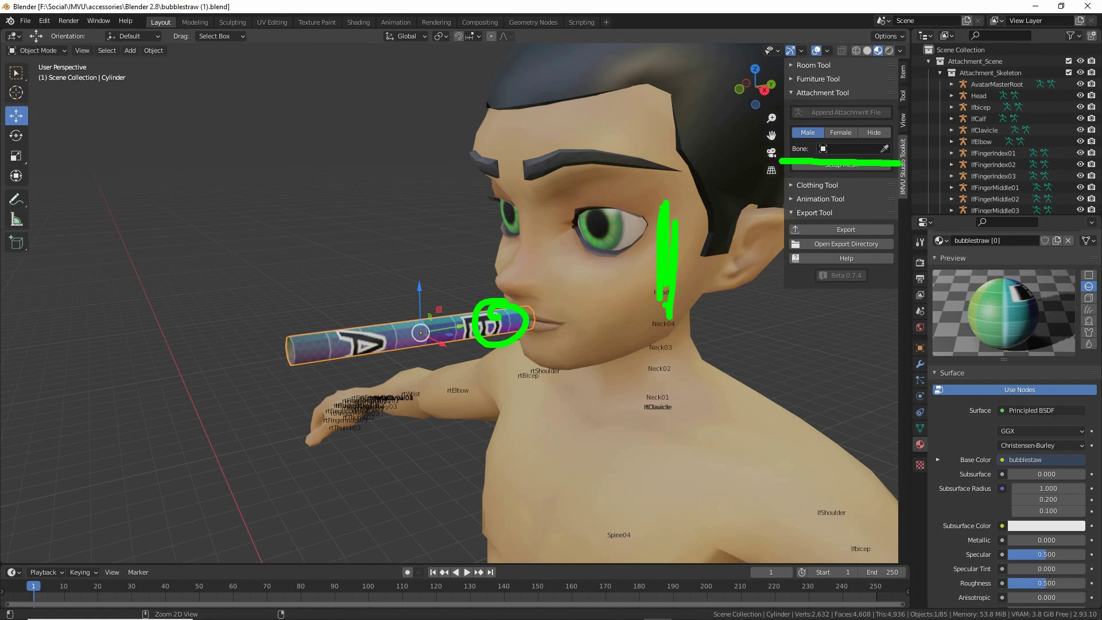
# Step: Hide the male avatar's head and hair meshes to expose the head bone
pyautogui.press('Escape')
pyautogui.click(645, 134)
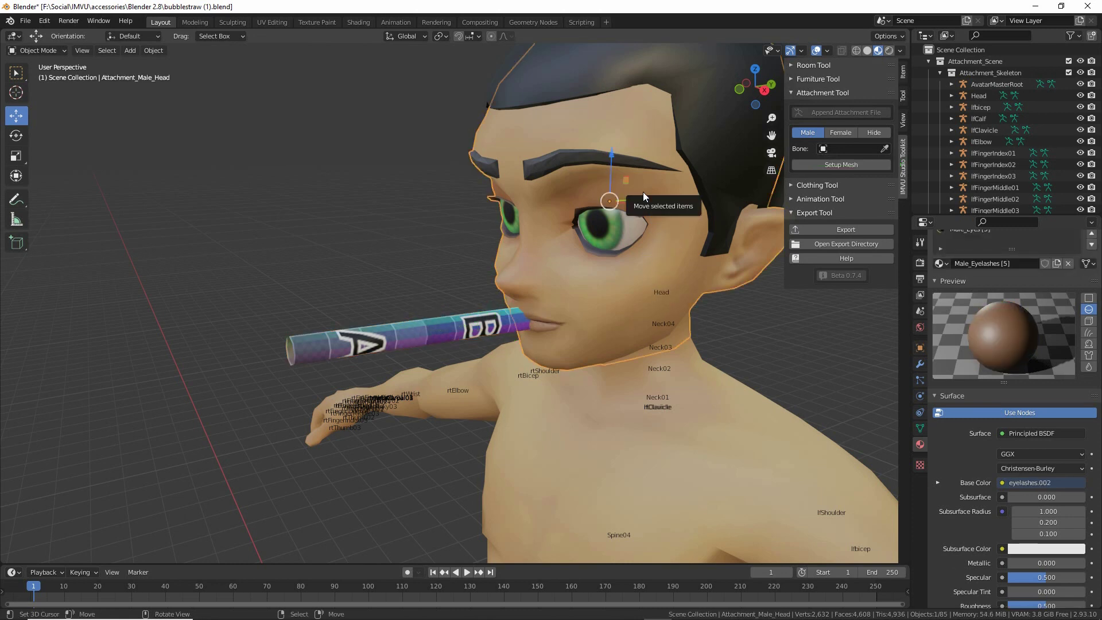
pyautogui.scroll(-10, 1020, 133)
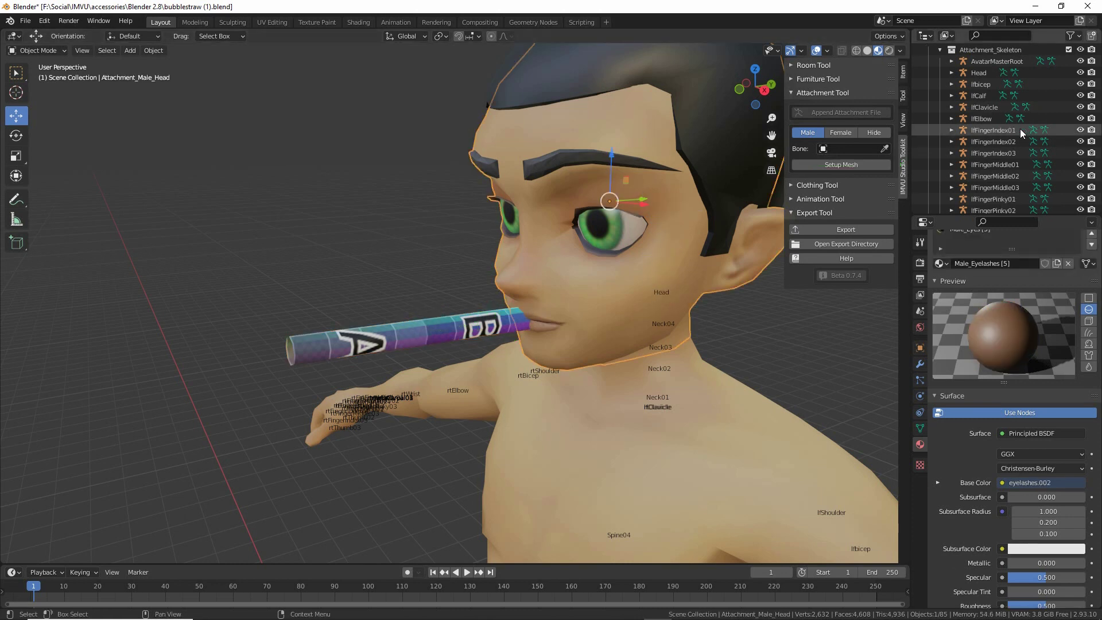
pyautogui.scroll(-10, 1018, 133)
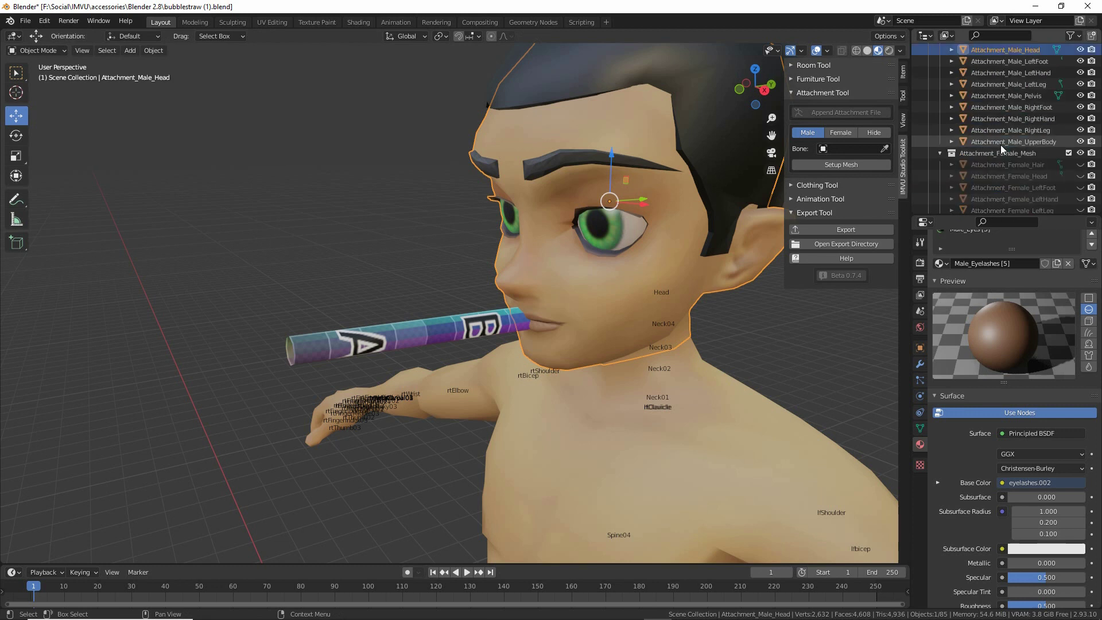
pyautogui.click(1080, 73)
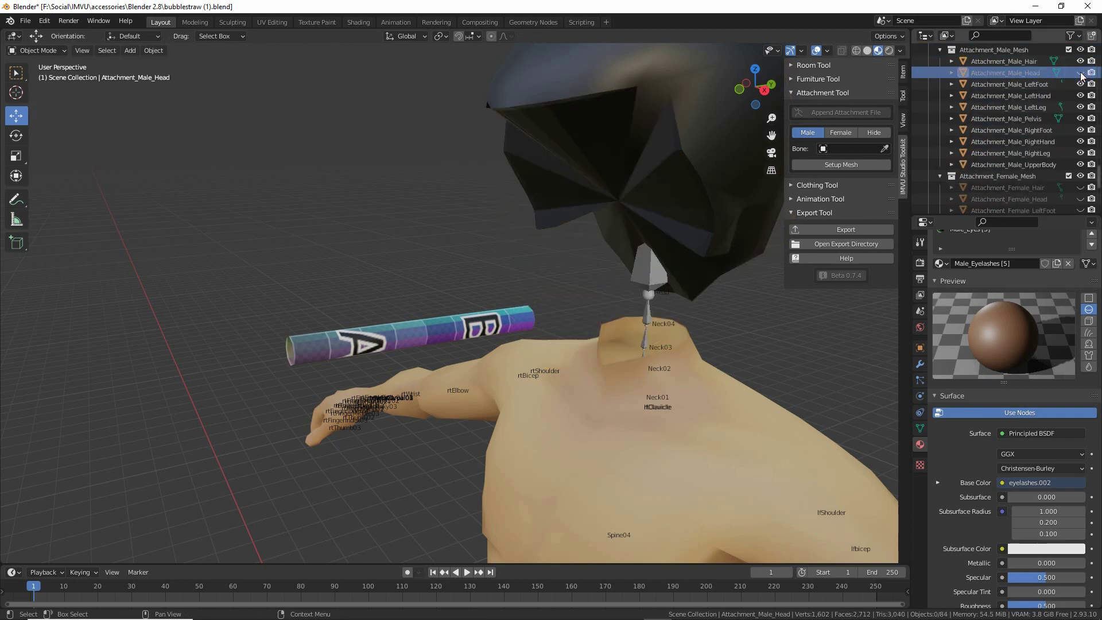
pyautogui.click(703, 132)
pyautogui.press('h')
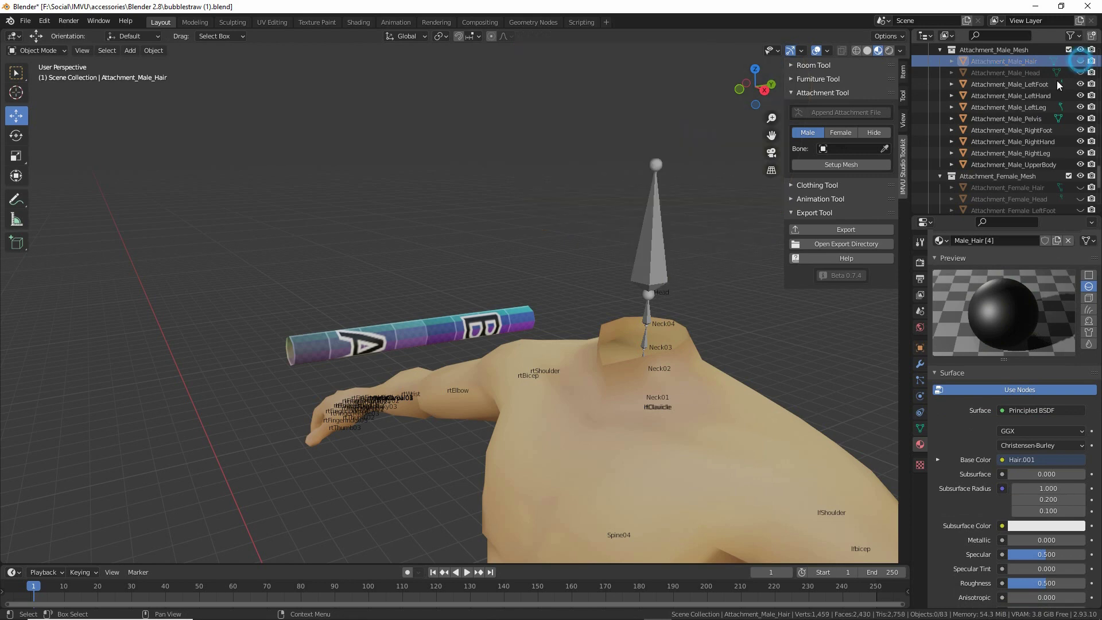
pyautogui.click(645, 232)
pyautogui.moveTo(649, 309); pyautogui.dragTo(628, 329, button='middle')
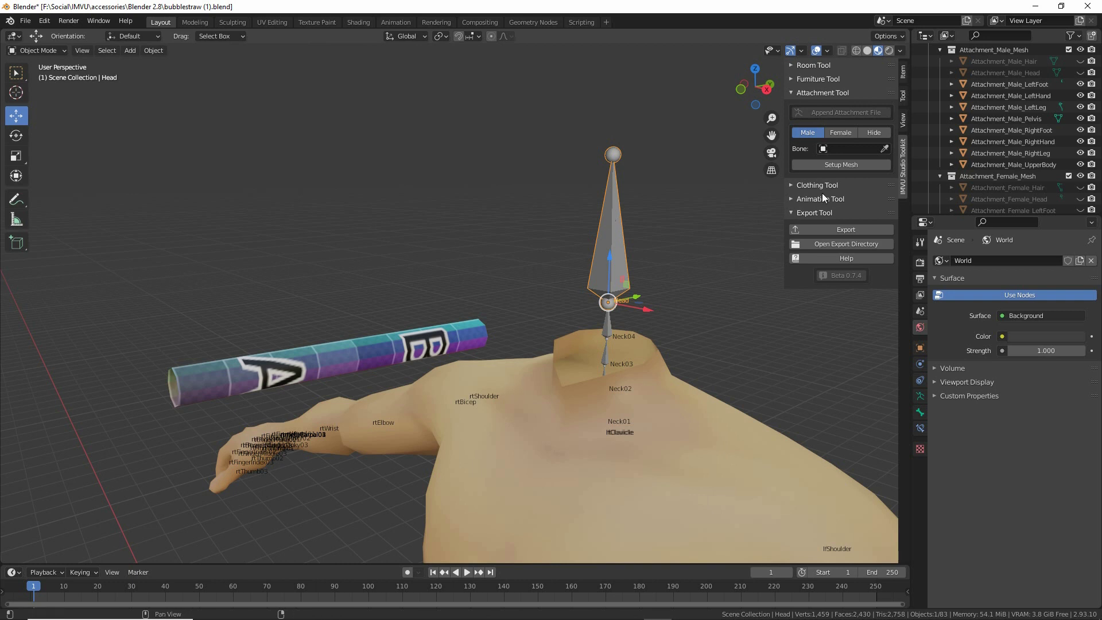
pyautogui.moveTo(832, 145)
pyautogui.mouseDown()
pyautogui.moveTo(844, 166)
pyautogui.moveTo(827, 135)
pyautogui.mouseUp()
pyautogui.moveTo(823, 195)
pyautogui.mouseDown()
pyautogui.moveTo(822, 154)
pyautogui.moveTo(833, 167)
pyautogui.mouseUp()
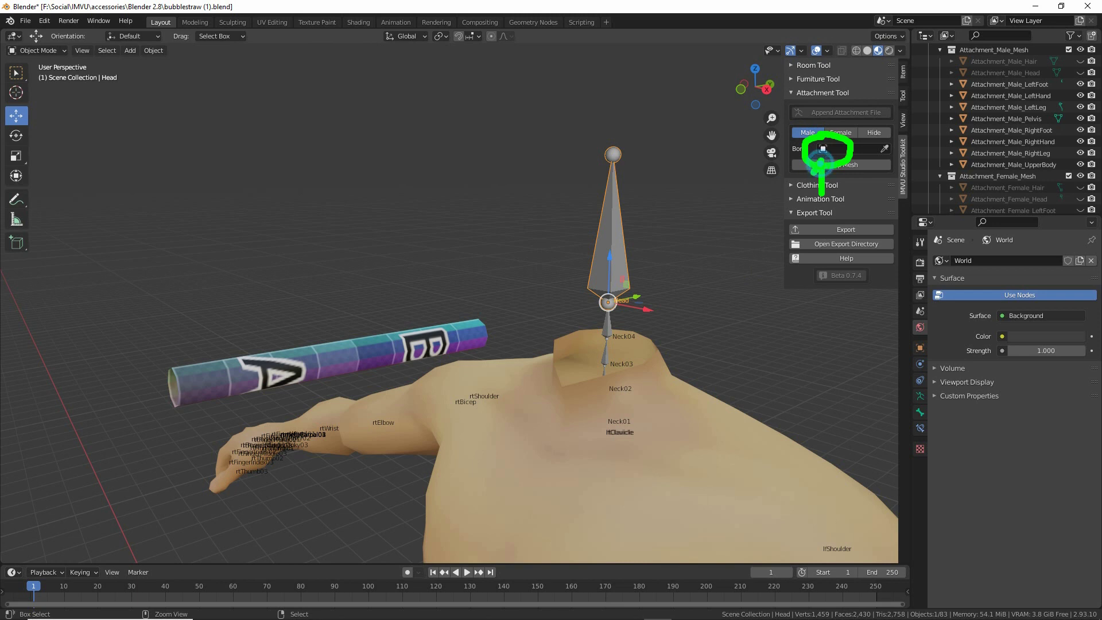
pyautogui.press('Escape')
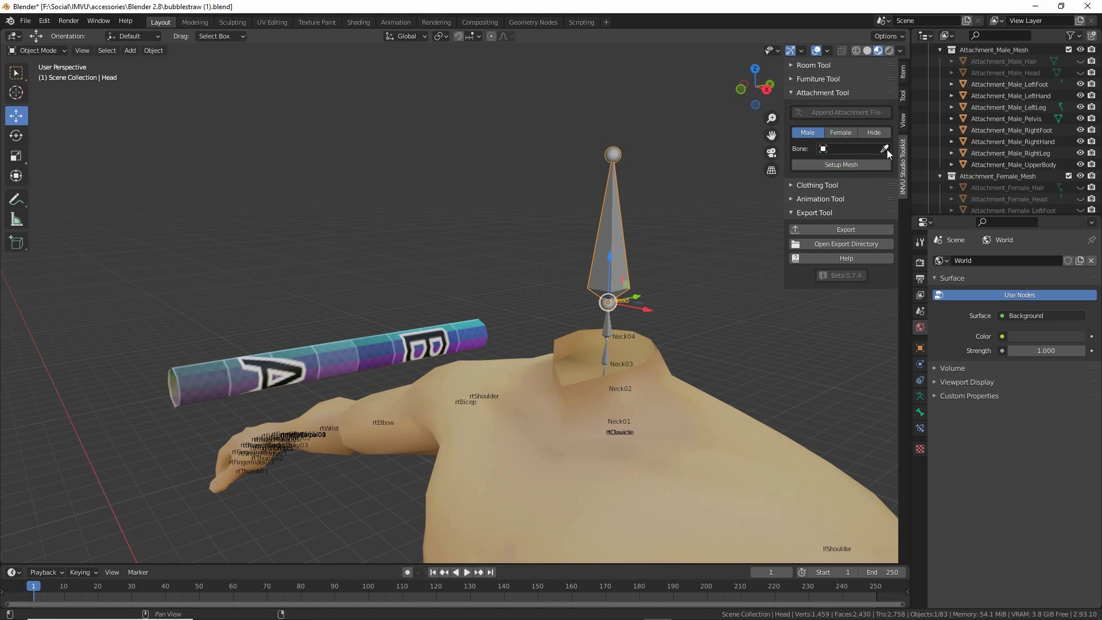
pyautogui.moveTo(882, 125)
pyautogui.mouseDown()
pyautogui.moveTo(867, 156)
pyautogui.moveTo(875, 132)
pyautogui.mouseUp()
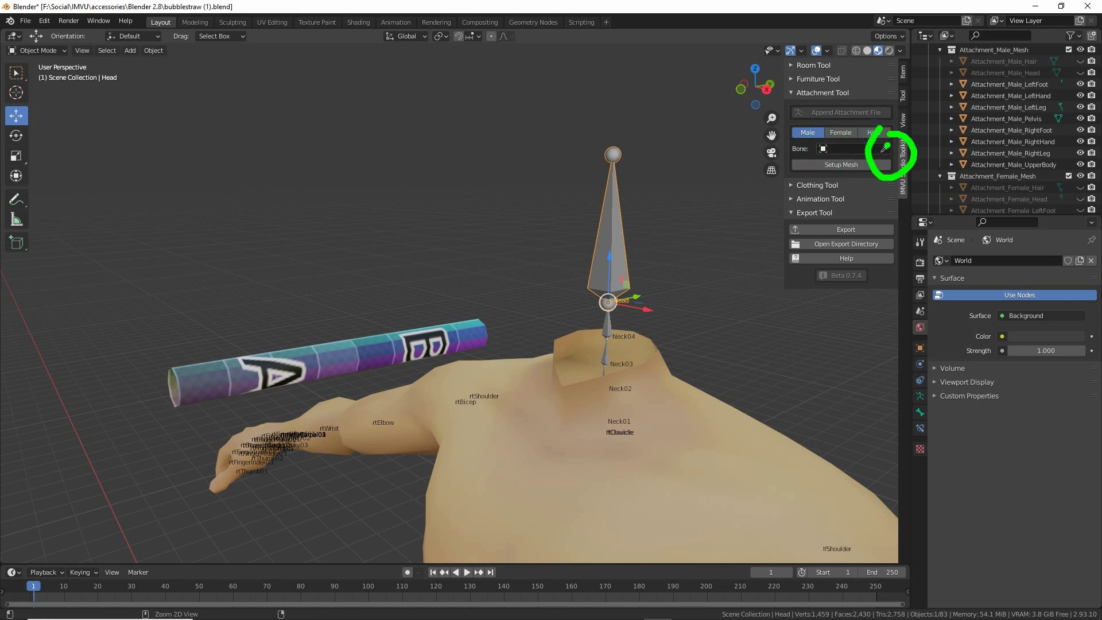
pyautogui.press('Escape')
pyautogui.click(885, 148)
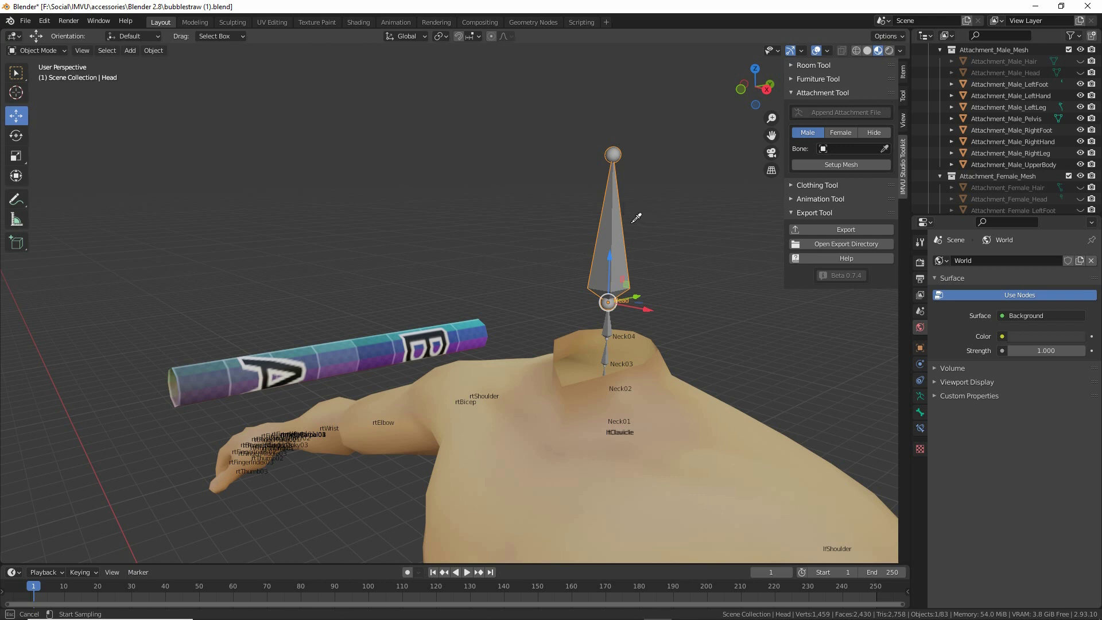
pyautogui.press('Escape')
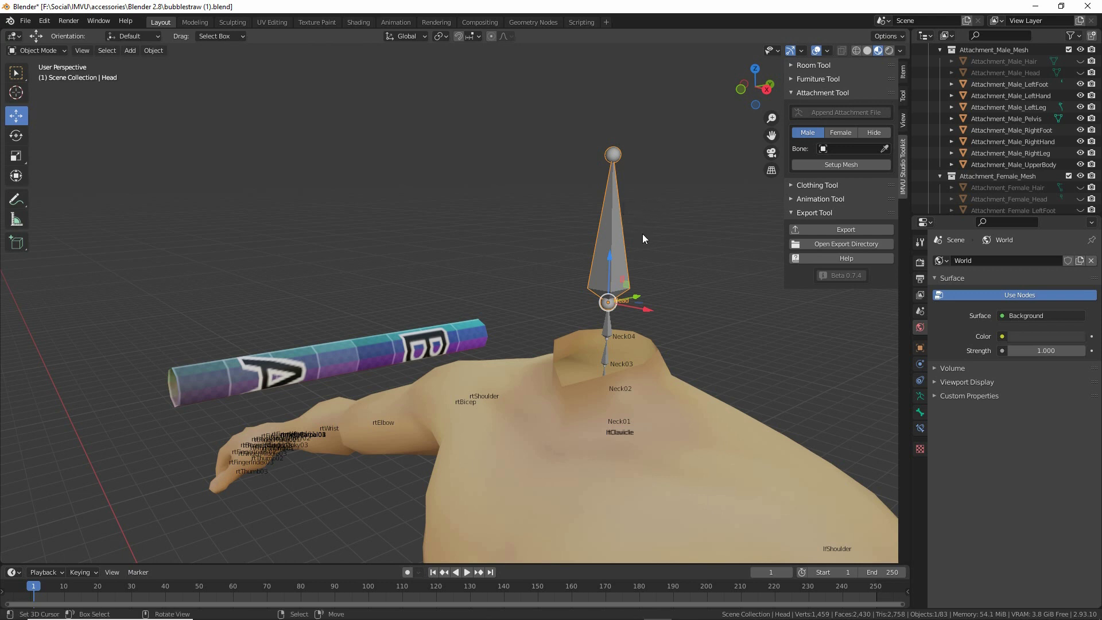
# Step: Select the straw and sample the Head bone as its attachment bone in the Attachment Tool
pyautogui.click(371, 347)
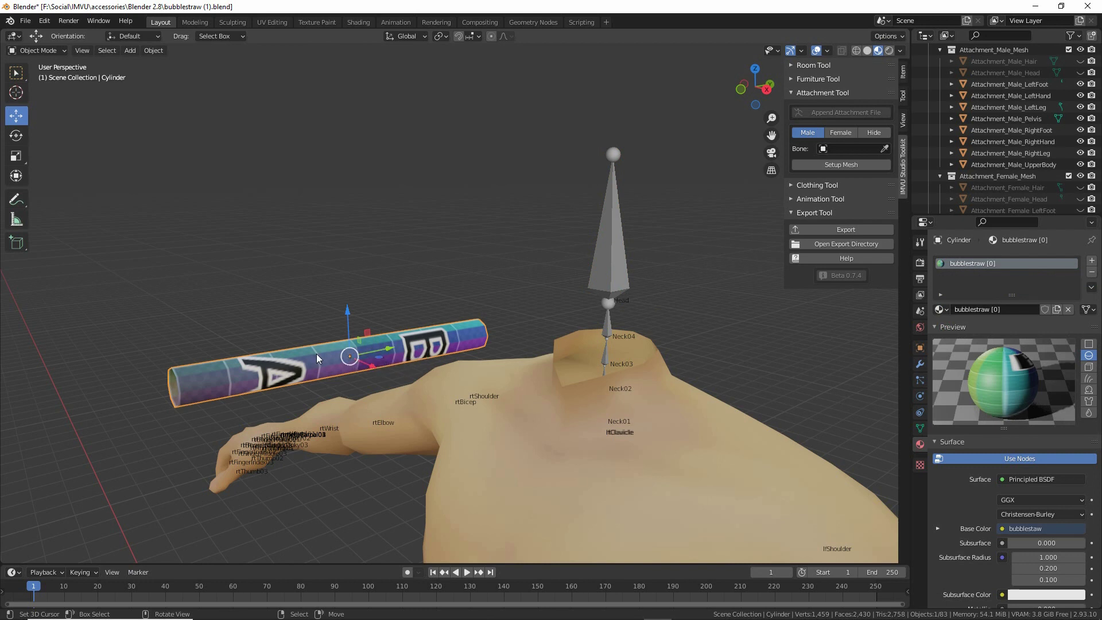
pyautogui.click(885, 150)
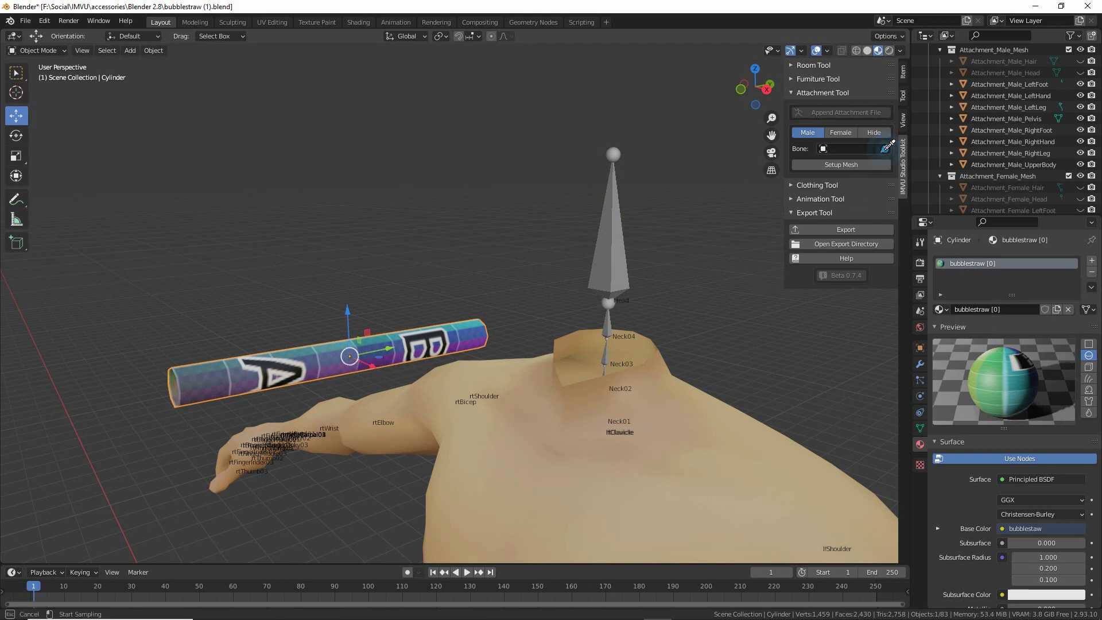
pyautogui.click(611, 225)
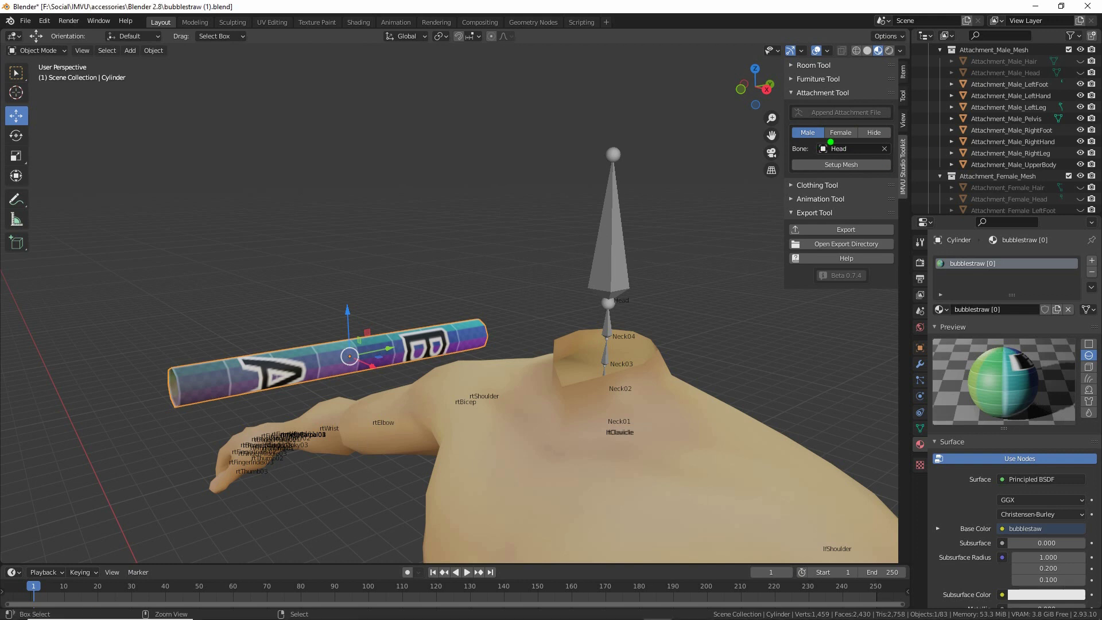
pyautogui.moveTo(831, 141)
pyautogui.mouseDown()
pyautogui.moveTo(803, 141)
pyautogui.moveTo(858, 134)
pyautogui.mouseUp()
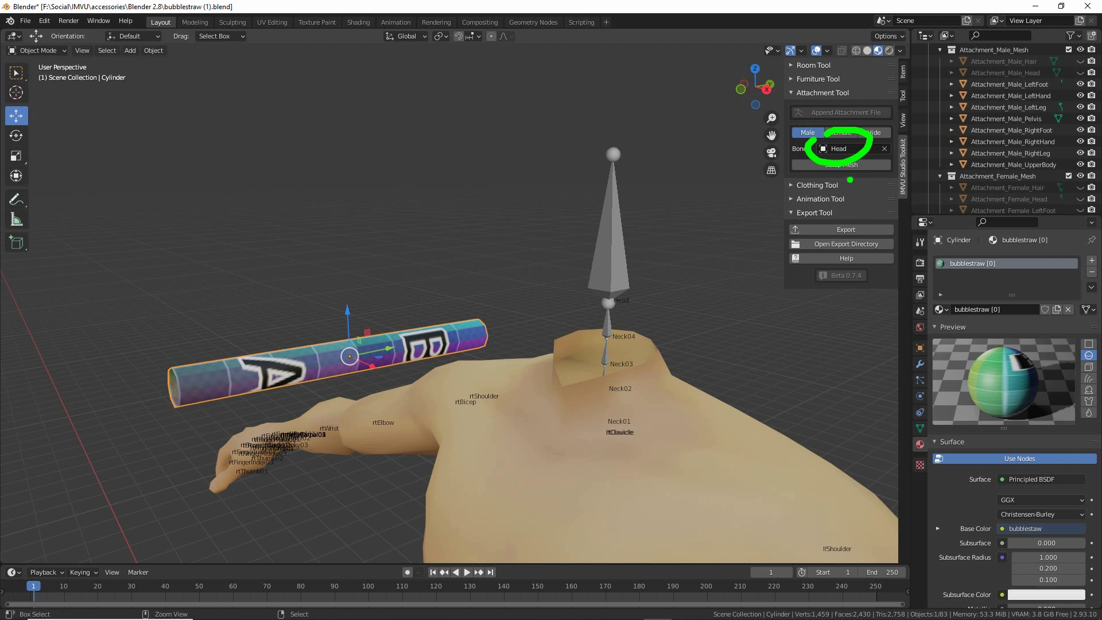
pyautogui.moveTo(812, 183); pyautogui.dragTo(890, 175)
pyautogui.press('Escape')
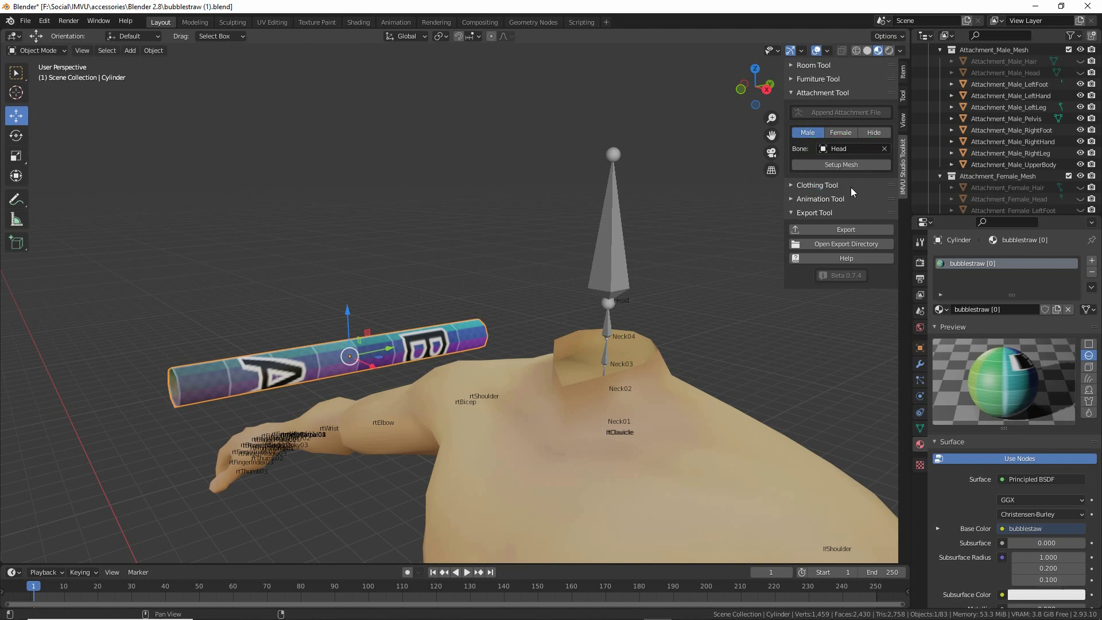
# Step: Run Setup Mesh on the selected straw to create its attachment rig on the Head bone
pyautogui.hotkey('ctrl', '2')
pyautogui.moveTo(821, 176)
pyautogui.mouseDown()
pyautogui.moveTo(866, 175)
pyautogui.moveTo(848, 183)
pyautogui.mouseUp()
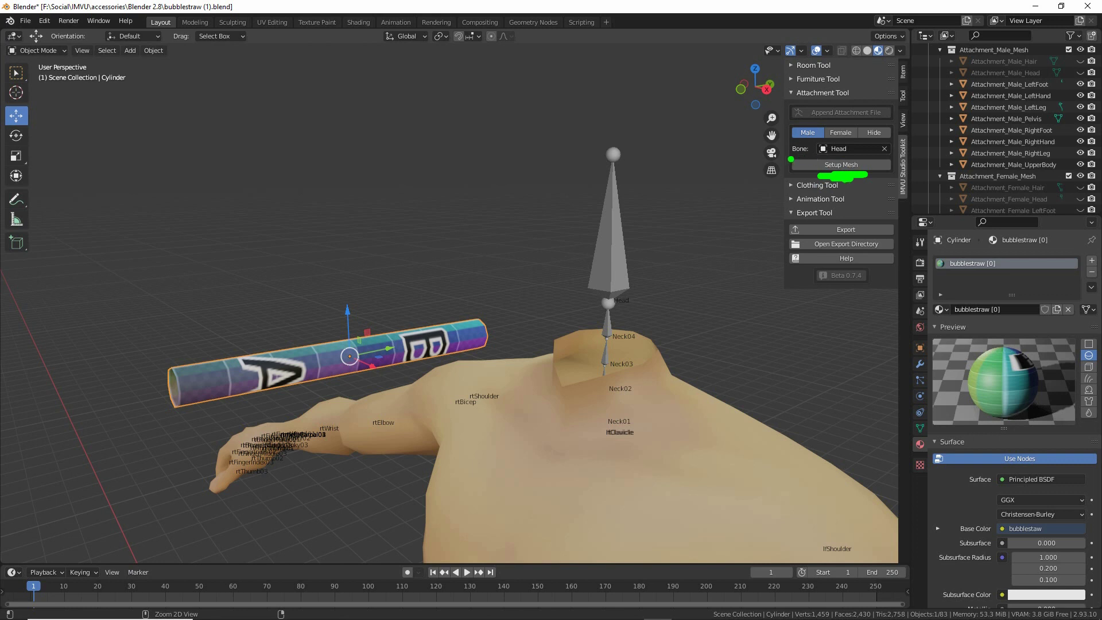
pyautogui.moveTo(790, 159); pyautogui.dragTo(905, 157)
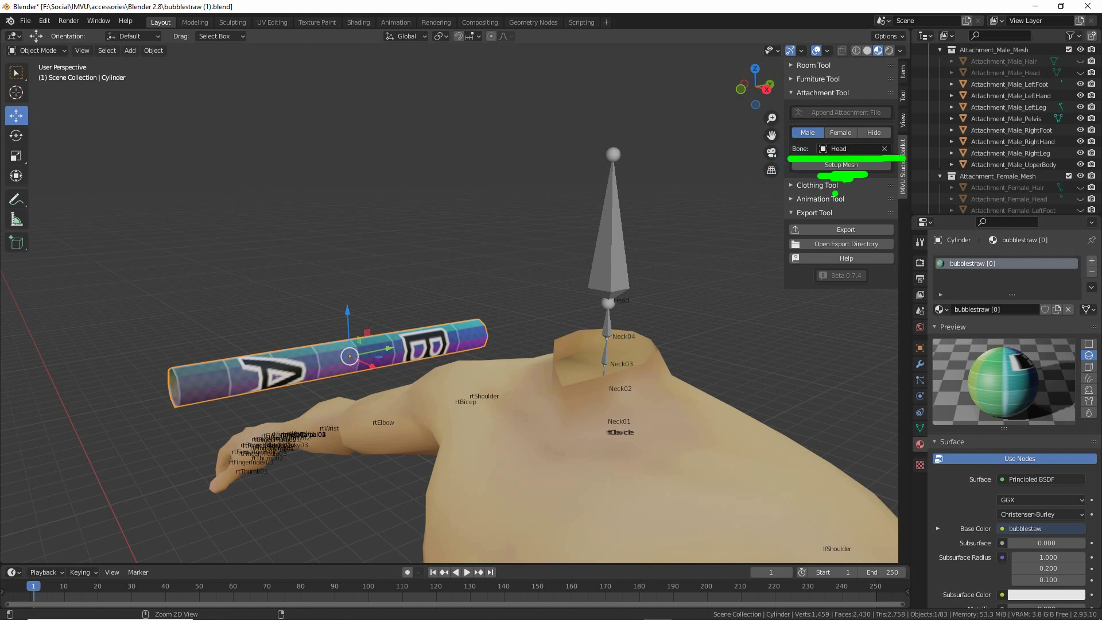
pyautogui.press('Escape')
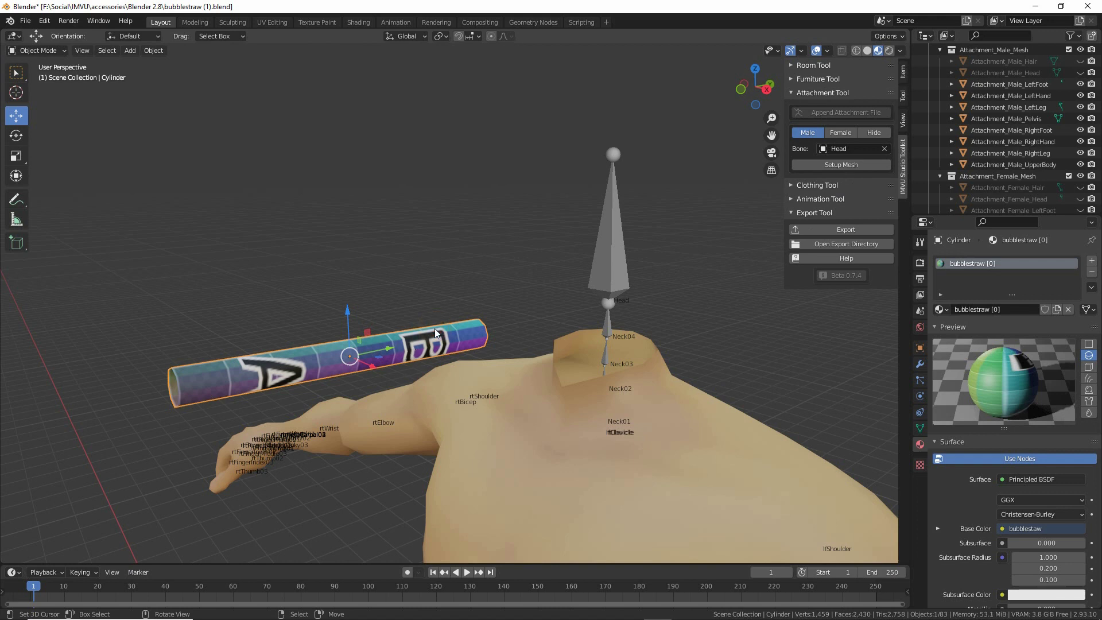
pyautogui.click(842, 166)
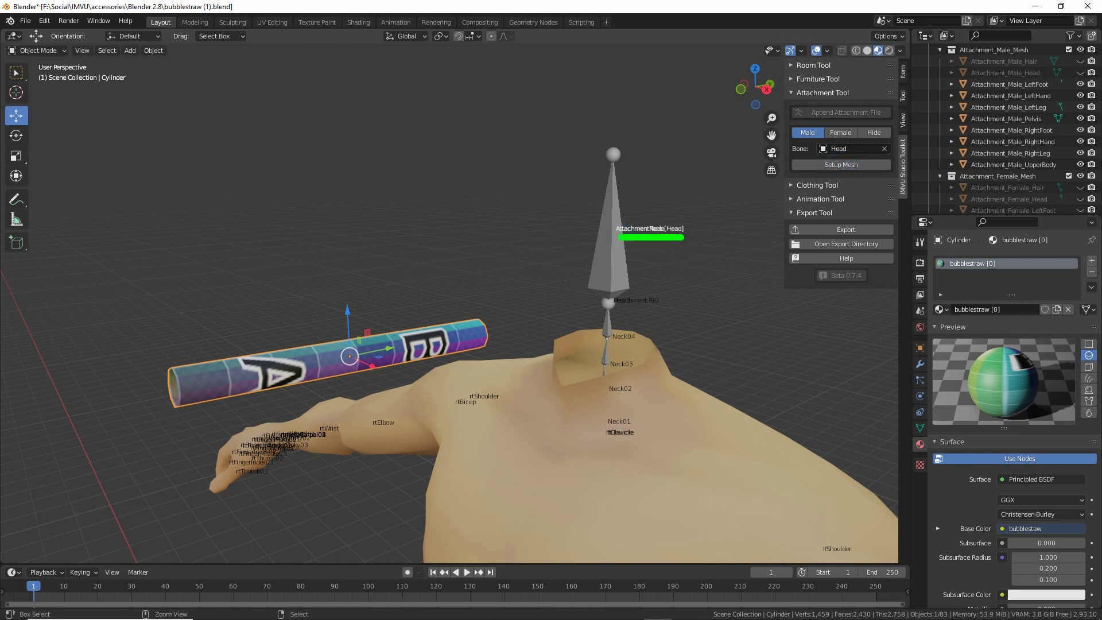
pyautogui.moveTo(639, 245); pyautogui.dragTo(667, 246)
pyautogui.press('Escape')
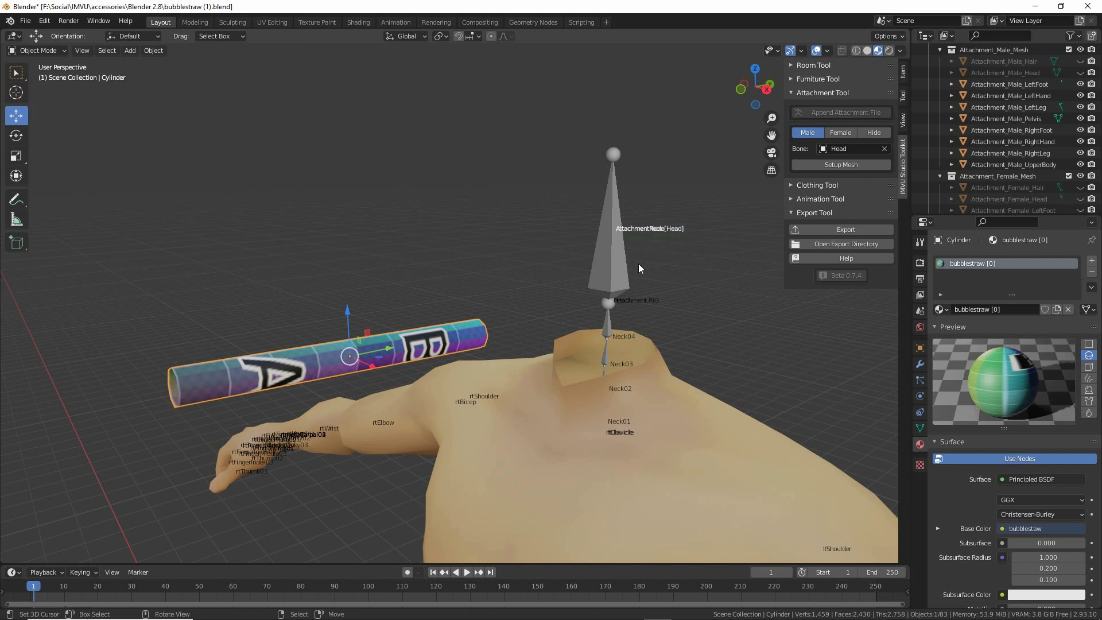
# Step: Alternate the selection between the overlapping Head and Attachment.RIG armatures to tell them apart
pyautogui.click(615, 190)
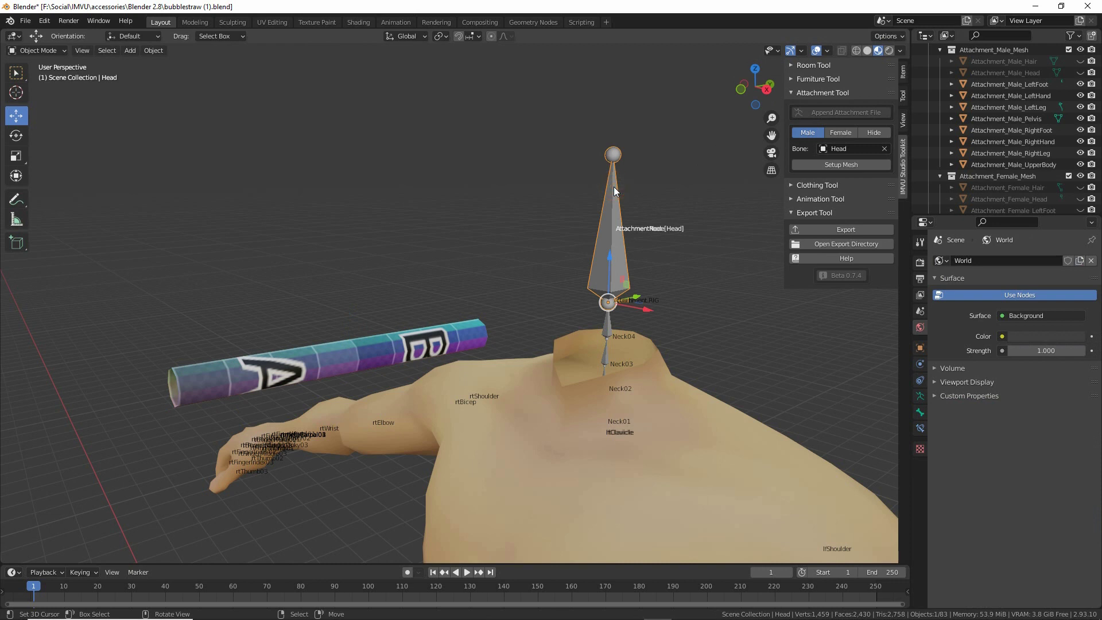
pyautogui.moveTo(97, 87); pyautogui.dragTo(126, 87)
pyautogui.press('Escape')
pyautogui.click(614, 195)
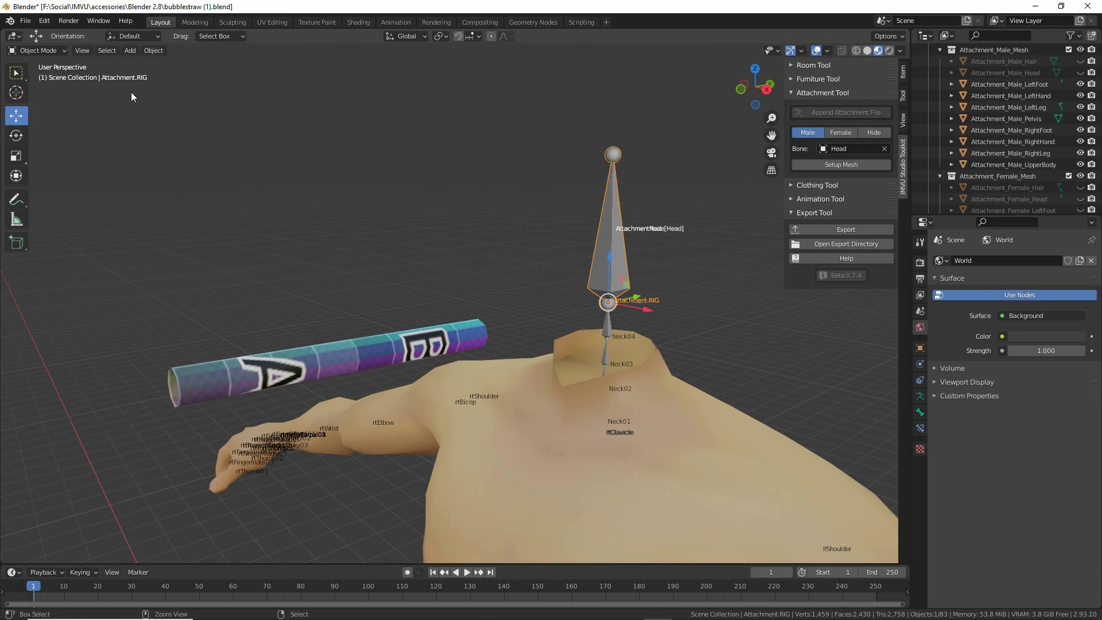
pyautogui.moveTo(100, 87); pyautogui.dragTo(149, 88)
pyautogui.press('Escape')
# Step: Hide the original Head armature and select the overlapping Attachment.RIG armature
pyautogui.click(607, 198)
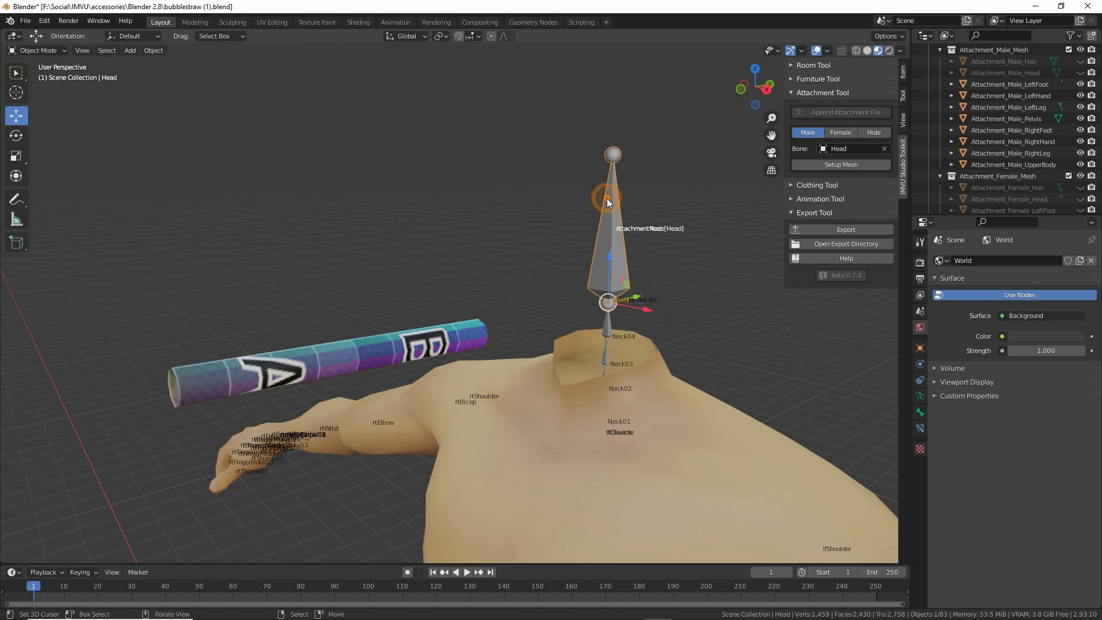
pyautogui.scroll(-10, 1015, 151)
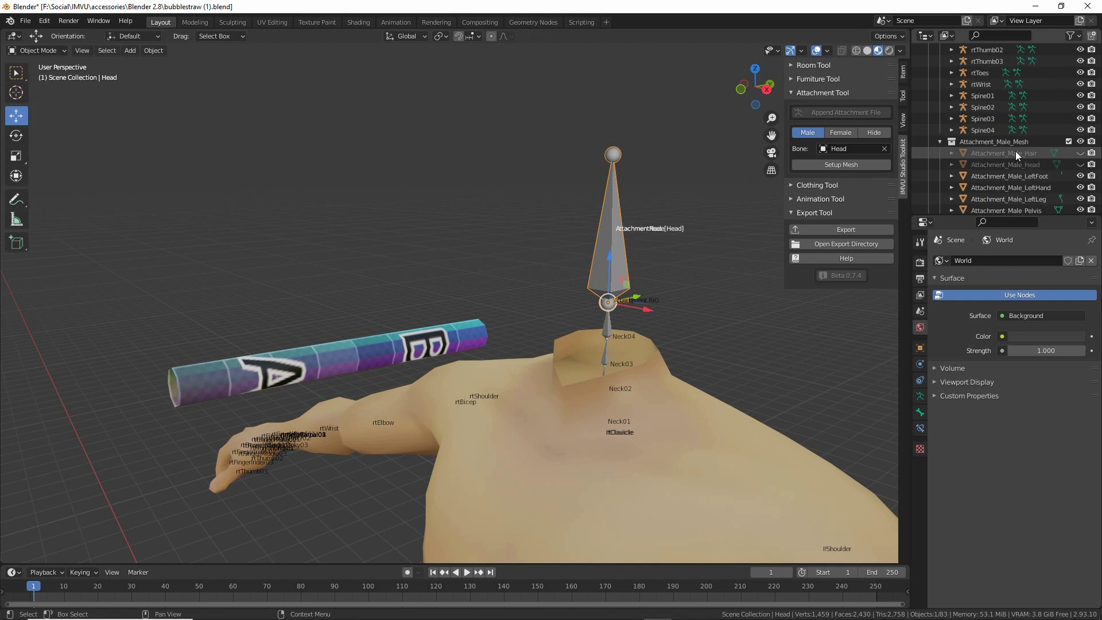
pyautogui.scroll(15, 1012, 144)
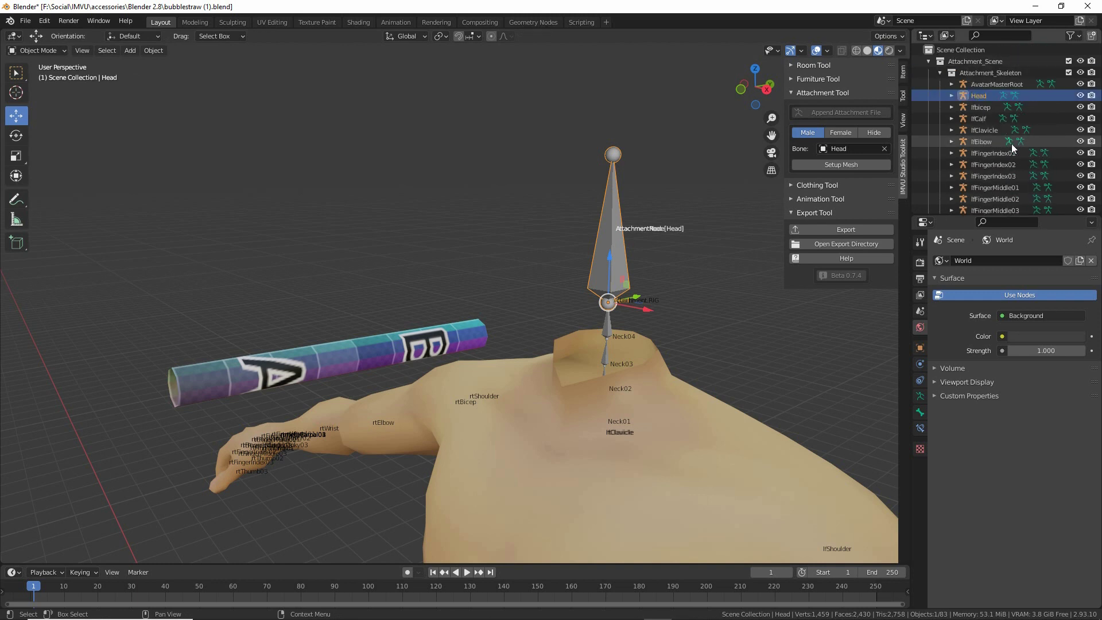
pyautogui.click(1081, 96)
pyautogui.moveTo(539, 402); pyautogui.dragTo(634, 351, button='middle')
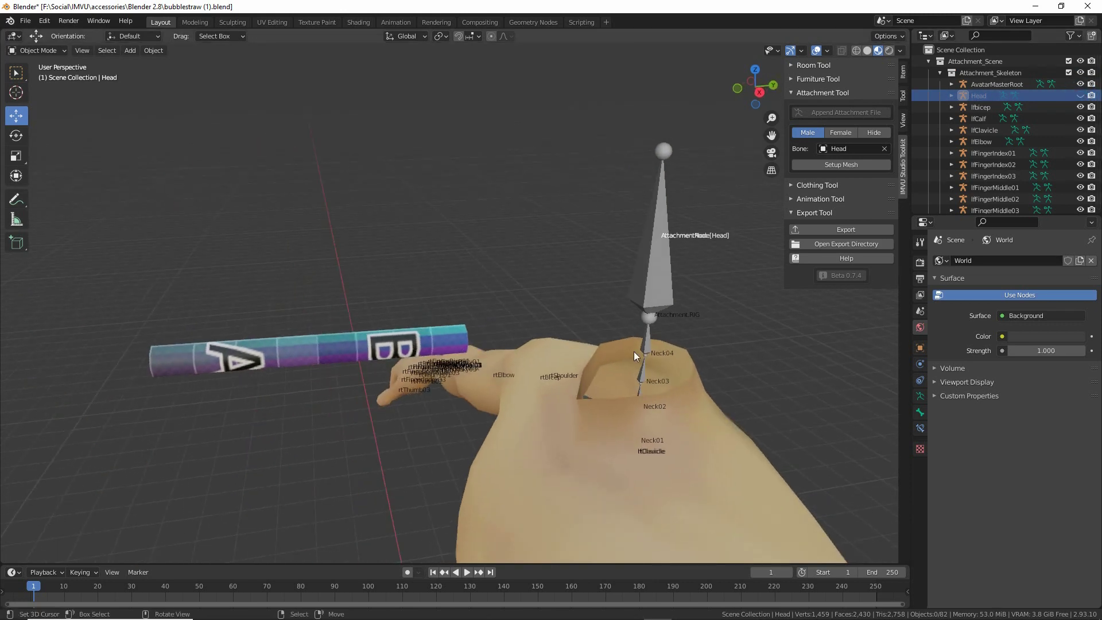
pyautogui.click(655, 258)
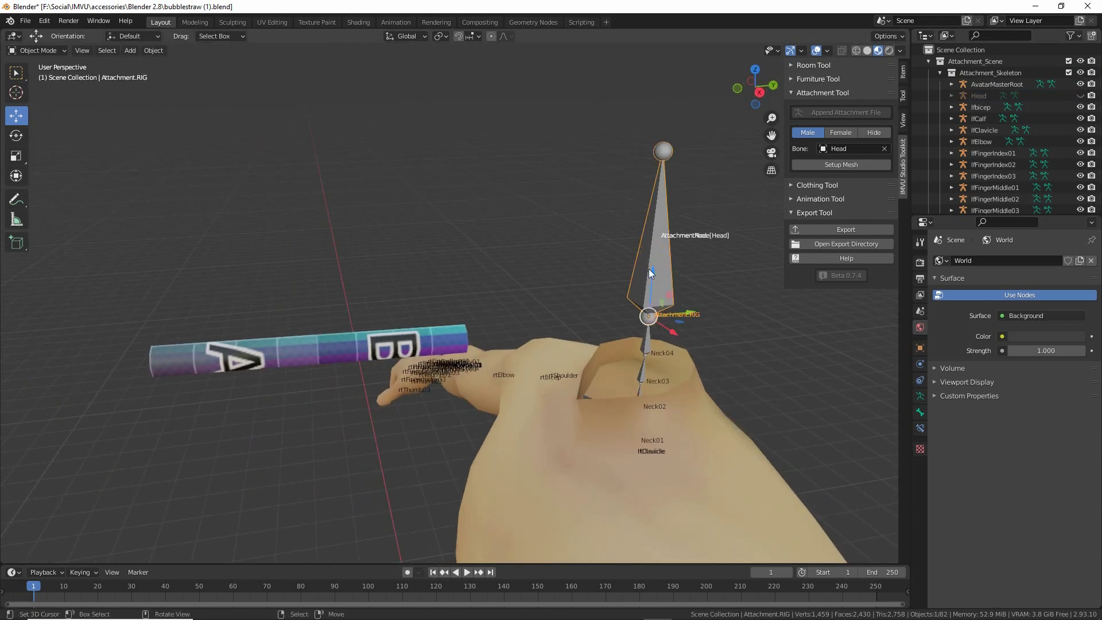
pyautogui.moveTo(649, 269); pyautogui.dragTo(522, 366, button='middle')
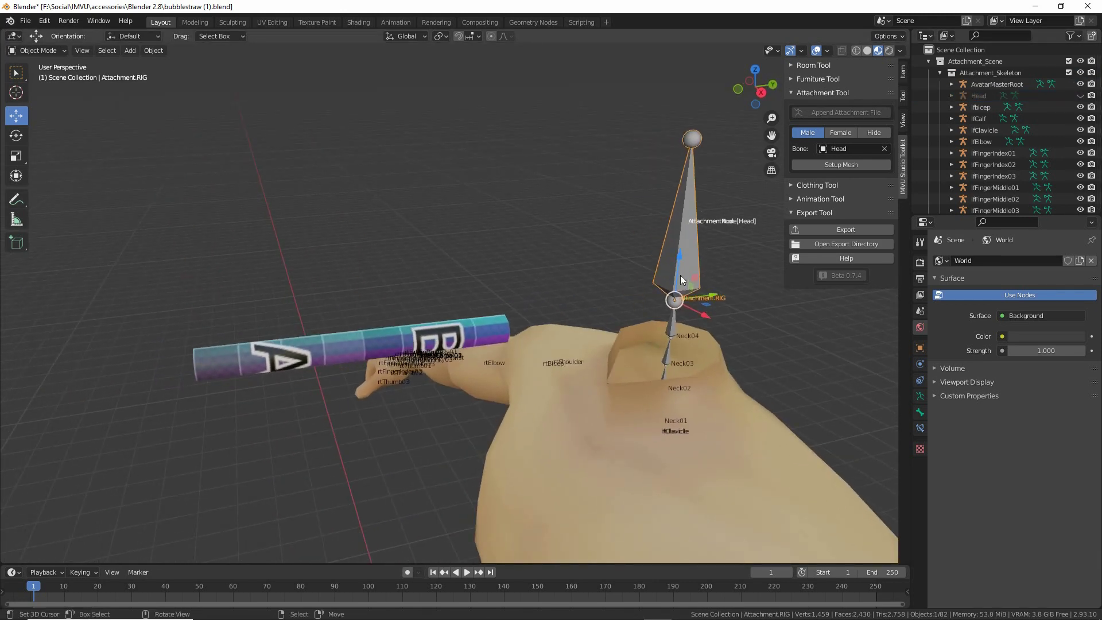
pyautogui.moveTo(390, 352); pyautogui.dragTo(280, 358, button='middle')
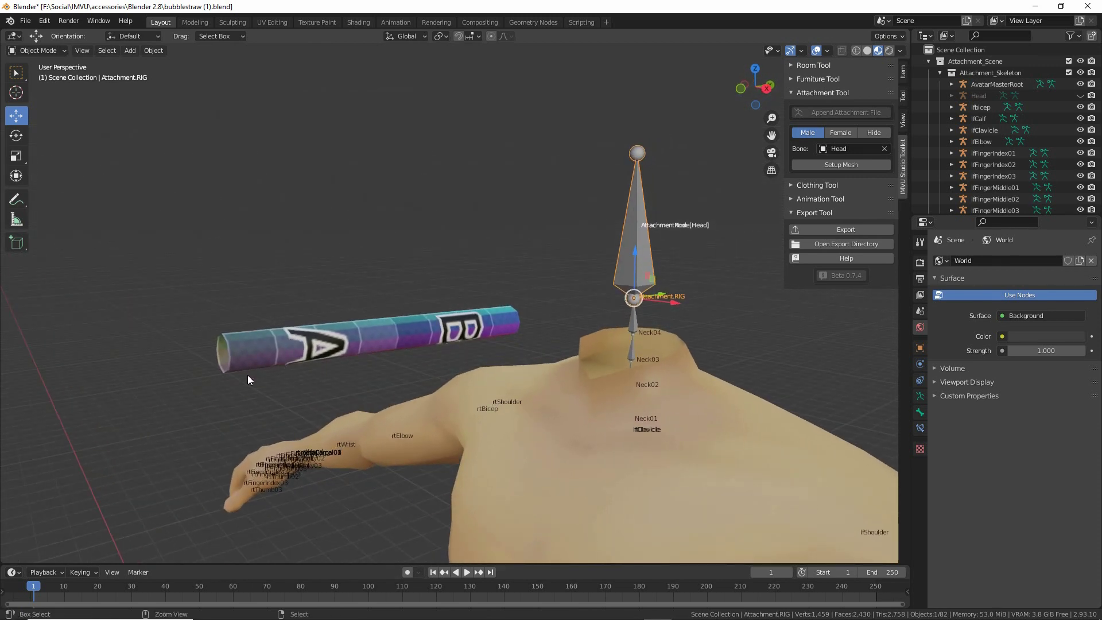
pyautogui.moveTo(629, 229)
pyautogui.mouseDown()
pyautogui.moveTo(633, 252)
pyautogui.moveTo(576, 257)
pyautogui.mouseUp()
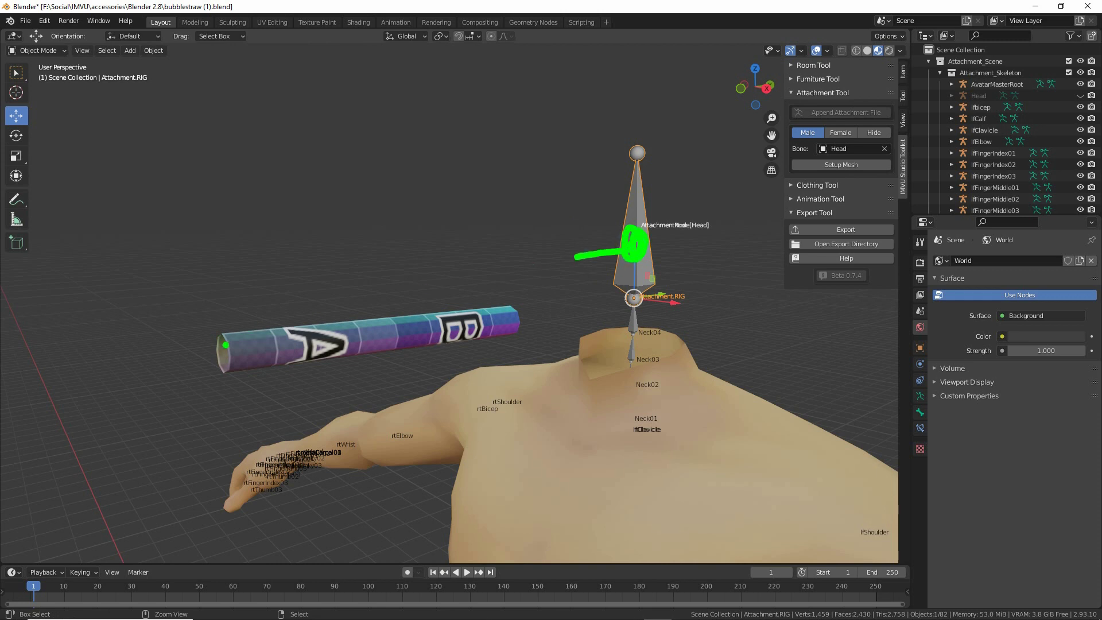
pyautogui.moveTo(227, 328)
pyautogui.mouseDown()
pyautogui.moveTo(224, 344)
pyautogui.moveTo(215, 227)
pyautogui.moveTo(231, 236)
pyautogui.mouseUp()
pyautogui.moveTo(213, 333); pyautogui.dragTo(227, 329)
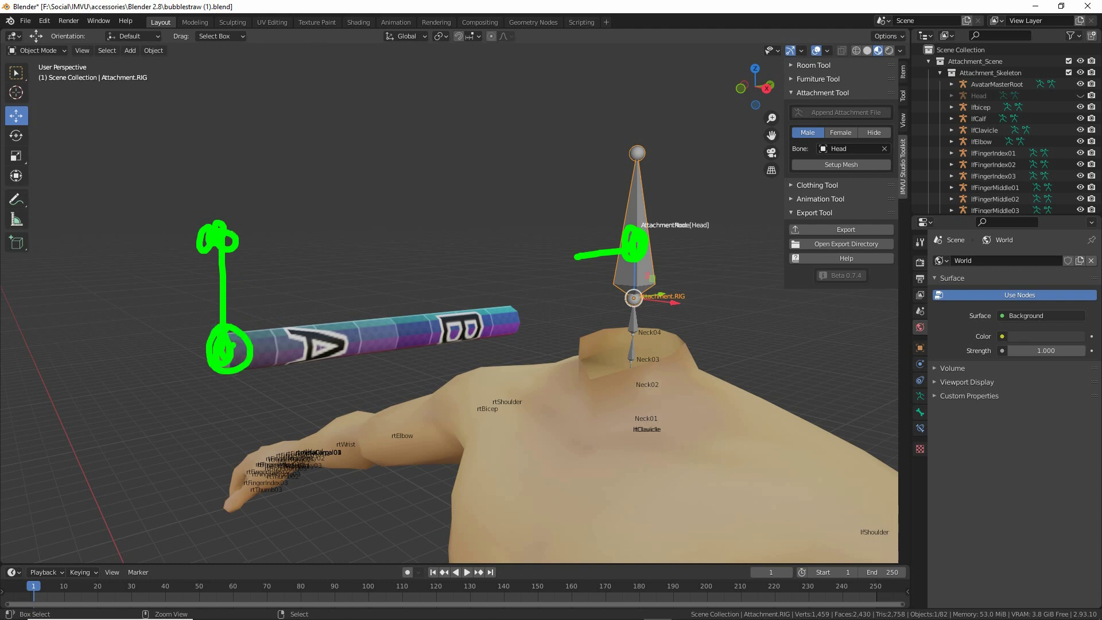
pyautogui.moveTo(227, 328)
pyautogui.mouseDown()
pyautogui.moveTo(267, 328)
pyautogui.moveTo(212, 163)
pyautogui.moveTo(229, 74)
pyautogui.mouseUp()
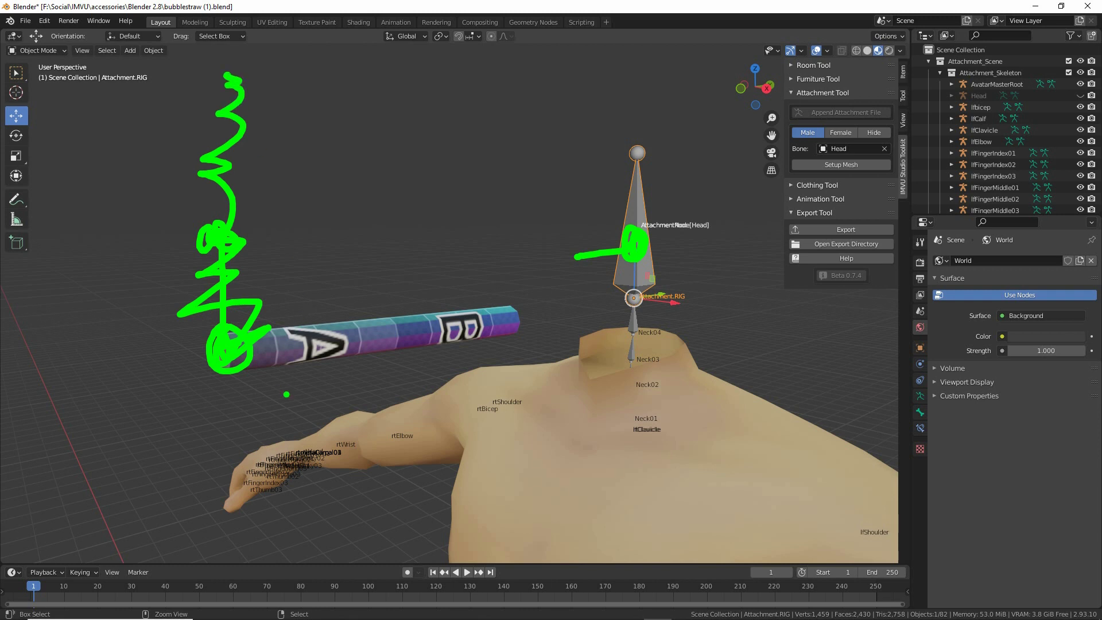
pyautogui.press('Escape')
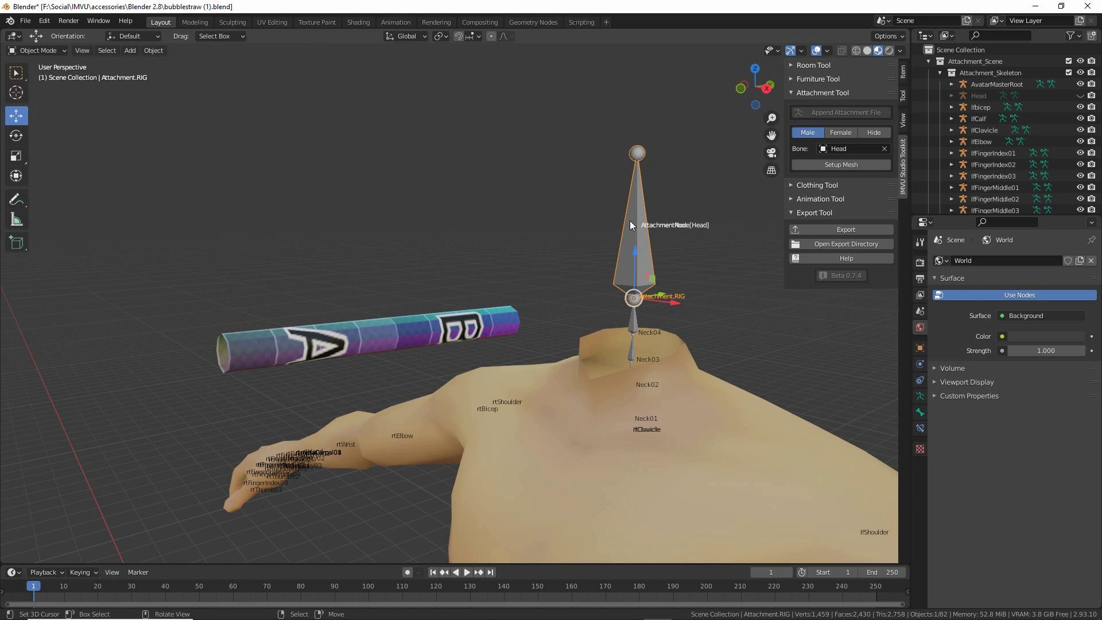
# Step: Switch the selected Attachment.RIG armature from Object Mode to Edit Mode
pyautogui.click(46, 51)
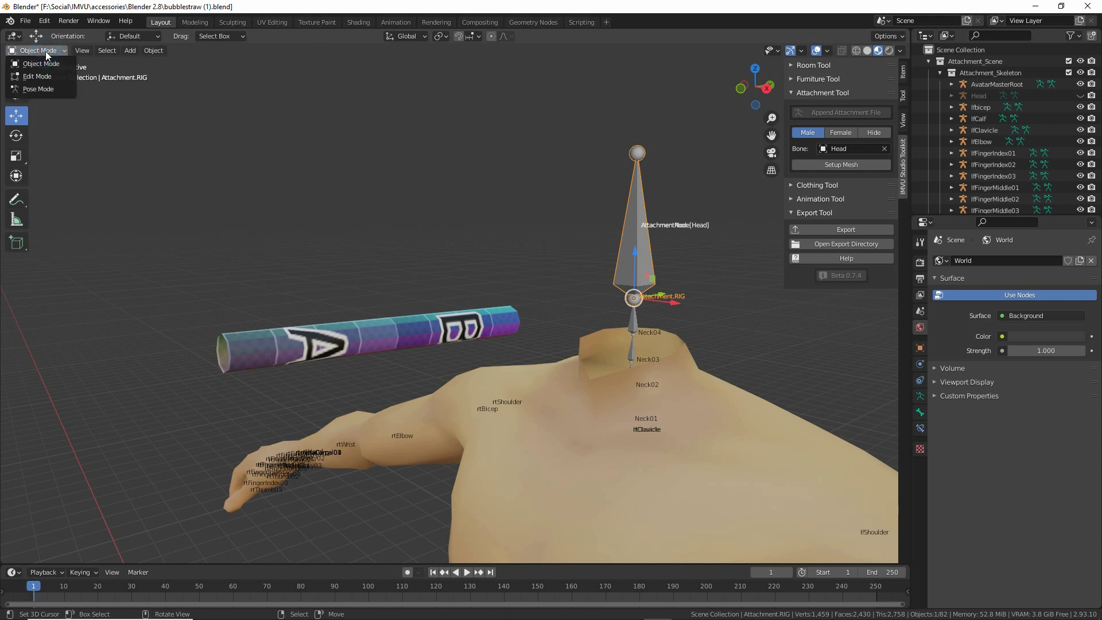
pyautogui.moveTo(14, 86); pyautogui.dragTo(59, 86)
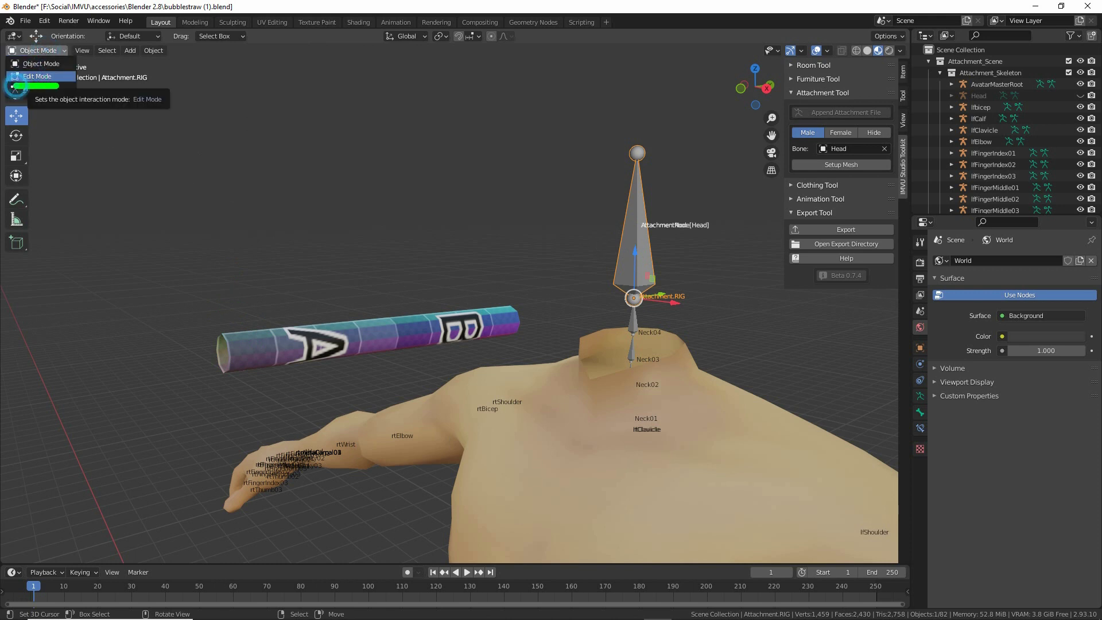
pyautogui.moveTo(12, 59); pyautogui.dragTo(71, 59)
pyautogui.click(119, 111)
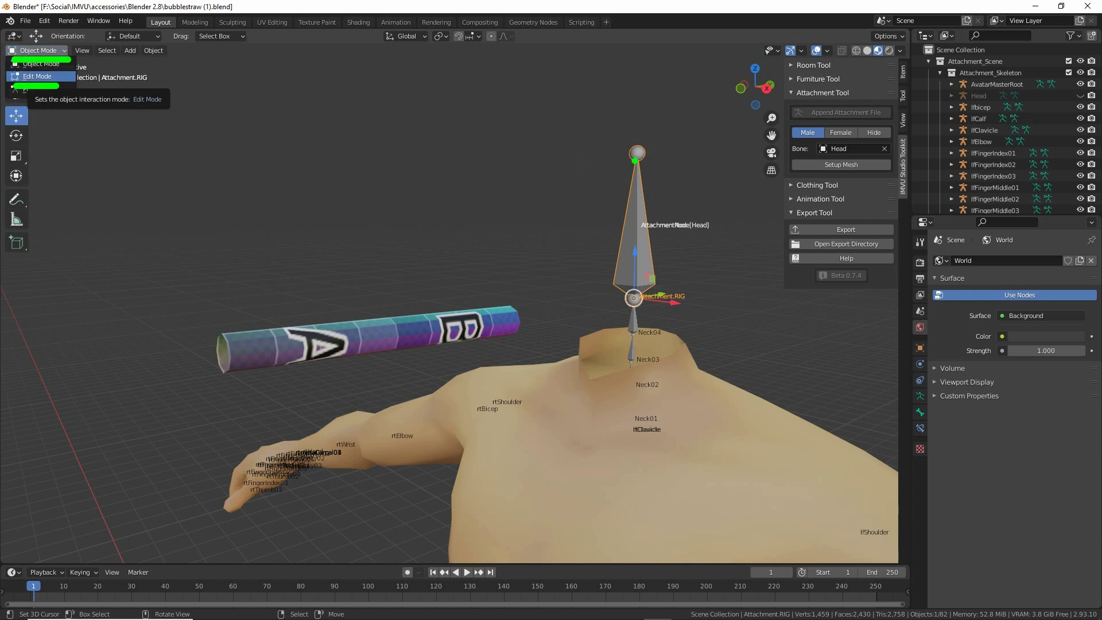
pyautogui.moveTo(630, 137)
pyautogui.mouseDown()
pyautogui.moveTo(640, 150)
pyautogui.moveTo(623, 275)
pyautogui.moveTo(659, 206)
pyautogui.moveTo(648, 161)
pyautogui.mouseUp()
pyautogui.click(629, 163)
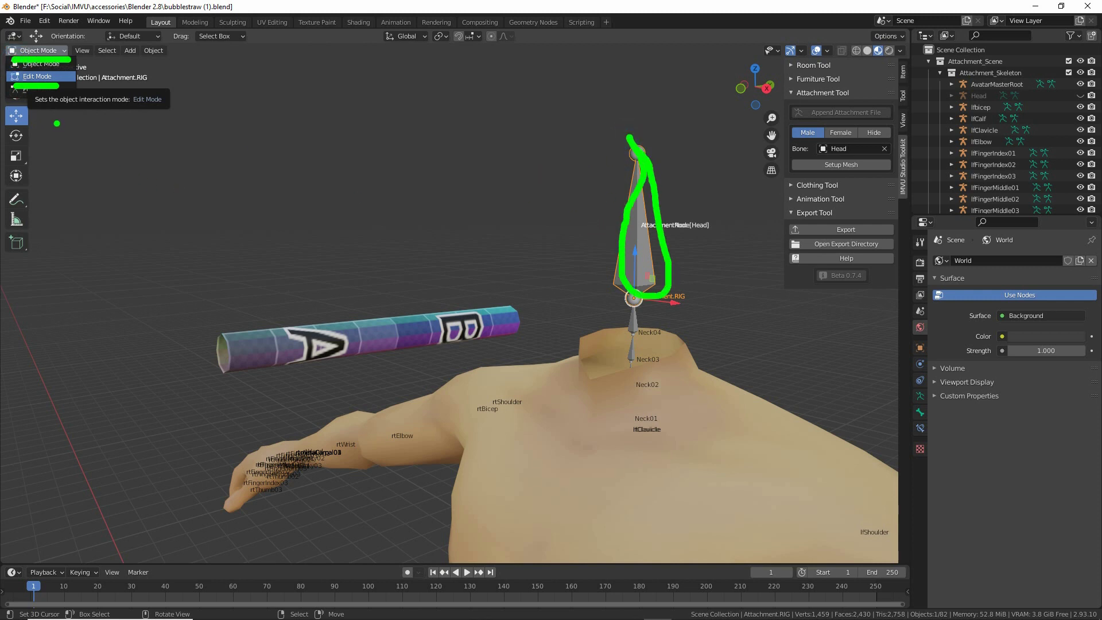
pyautogui.click(36, 77)
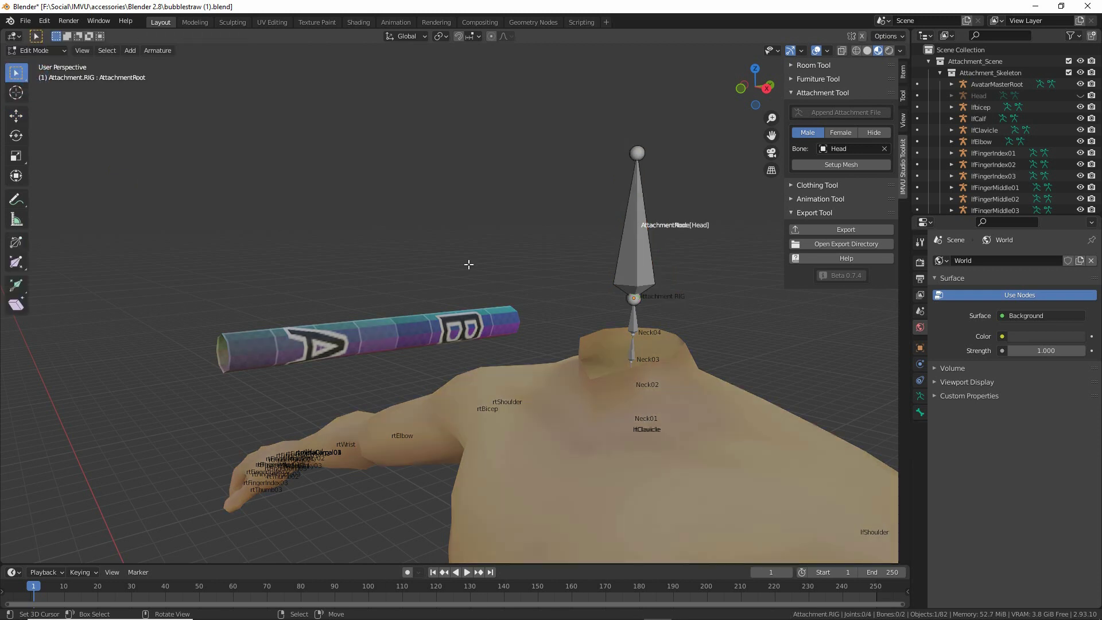
# Step: Select the bone above the avatar's neck in Attachment.RIG and examine its body and end joints
pyautogui.click(629, 246)
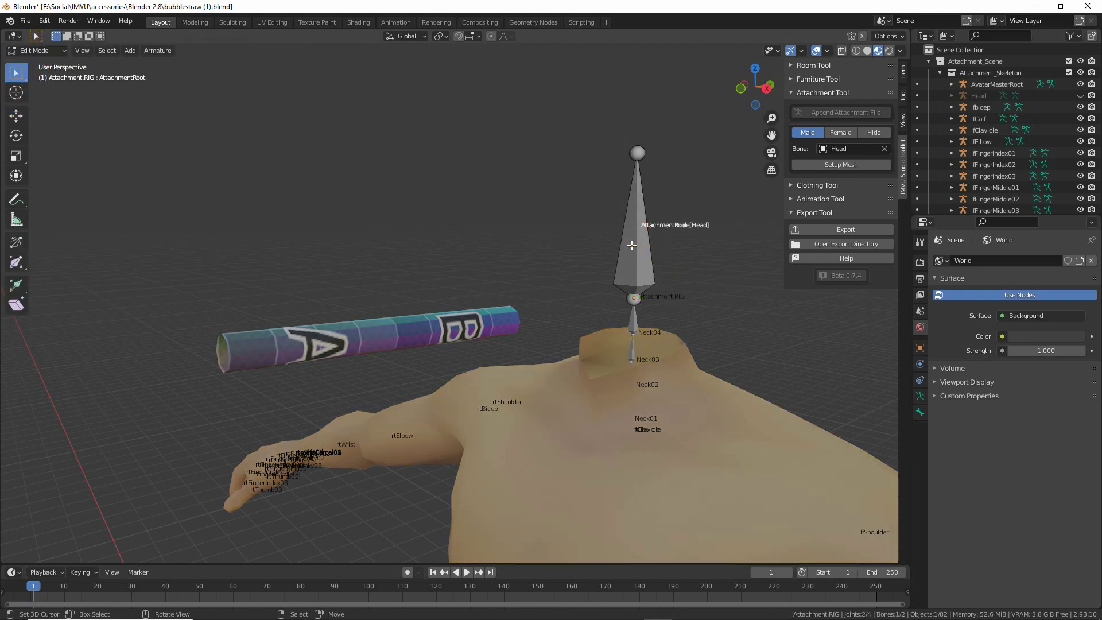
pyautogui.click(638, 153)
pyautogui.moveTo(686, 347); pyautogui.dragTo(646, 268, button='middle')
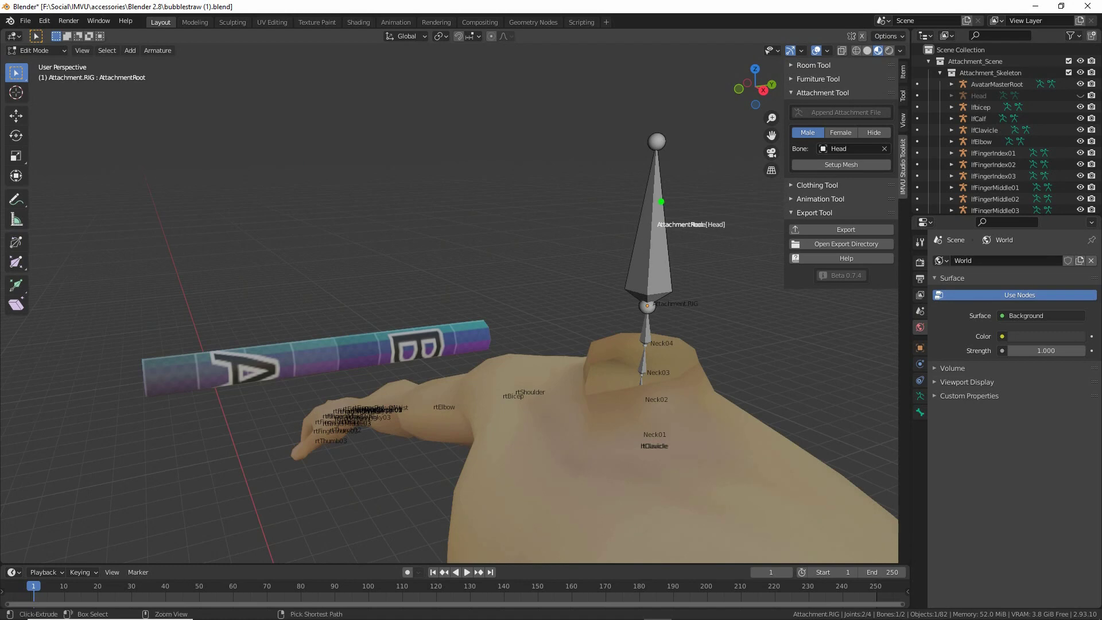
pyautogui.moveTo(653, 199); pyautogui.dragTo(642, 208)
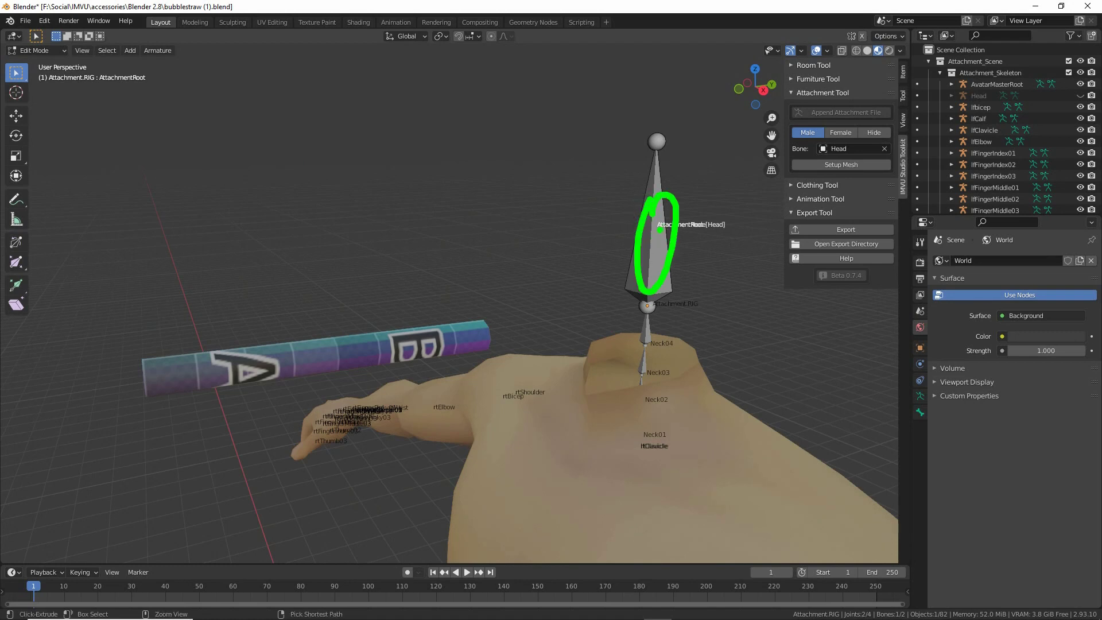
pyautogui.click(647, 306)
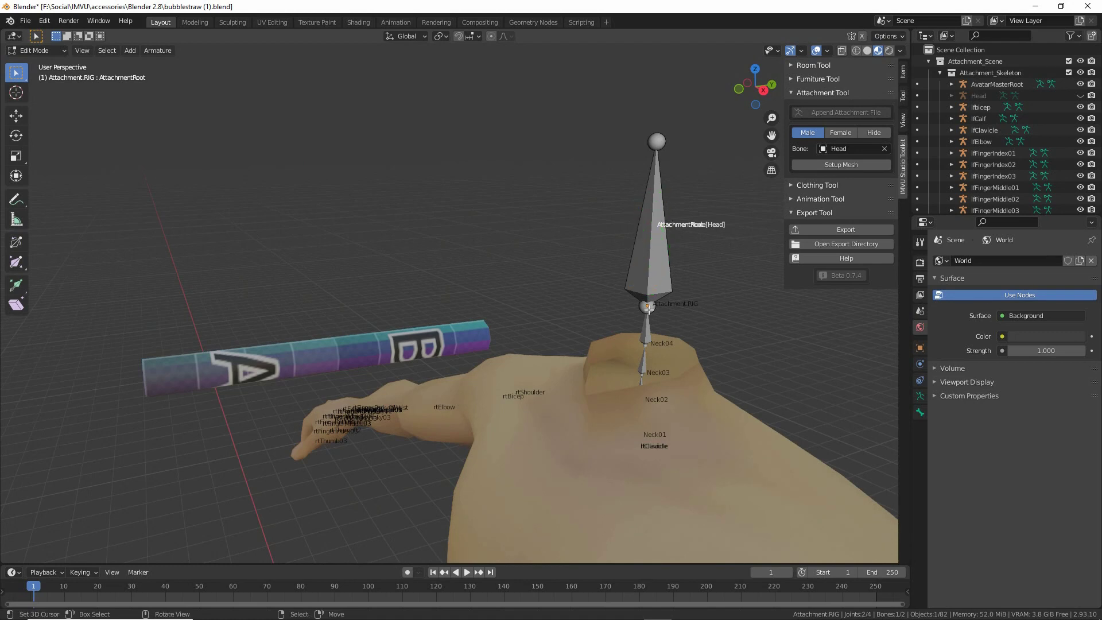
pyautogui.click(656, 251)
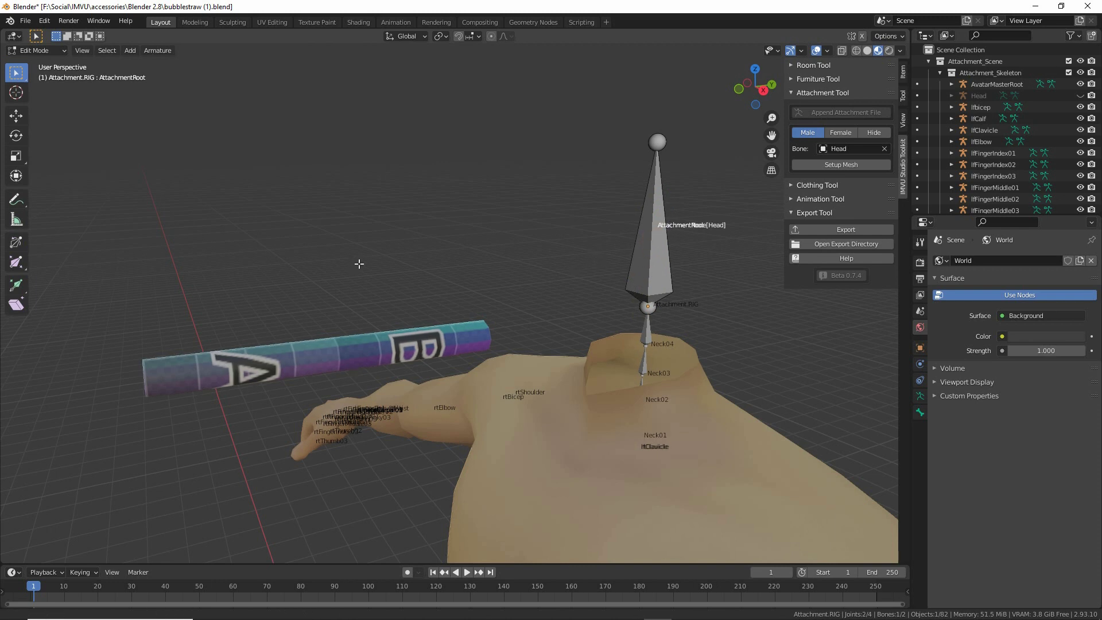
pyautogui.moveTo(362, 261); pyautogui.dragTo(323, 288, button='middle')
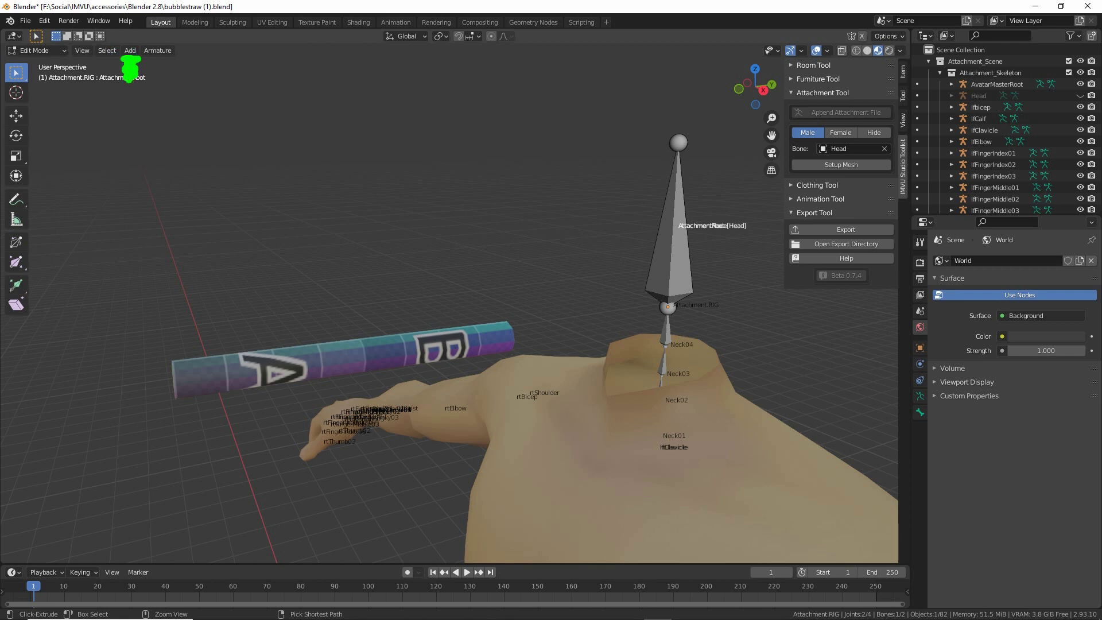
# Step: Add a single bone to Attachment.RIG at the 3D cursor and bring it into view
pyautogui.click(131, 50)
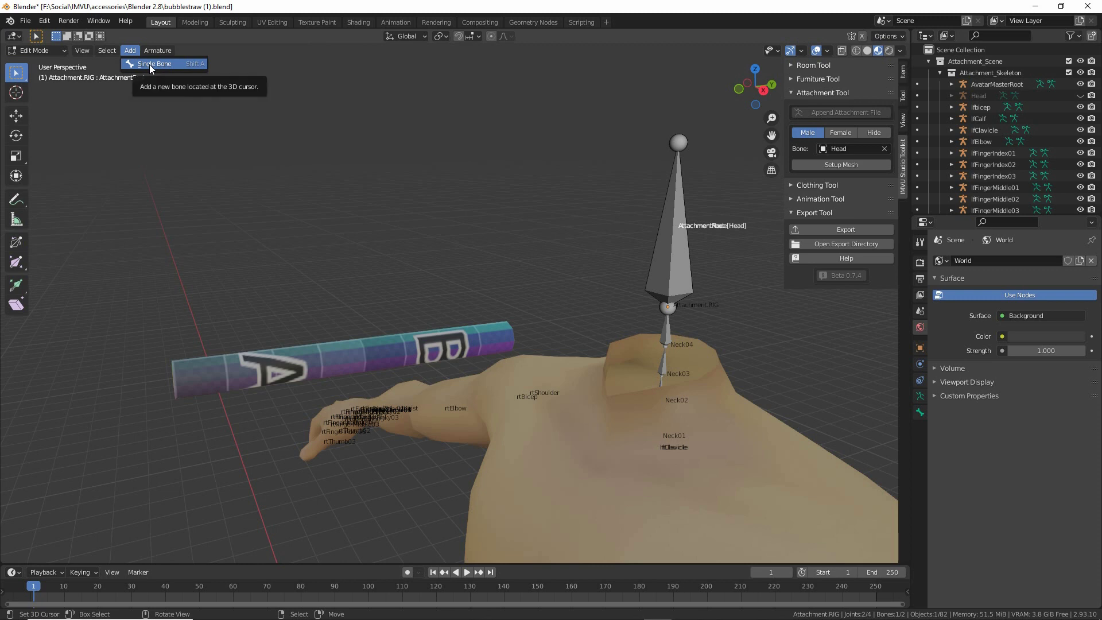
pyautogui.click(150, 65)
pyautogui.scroll(-6, 247, 321)
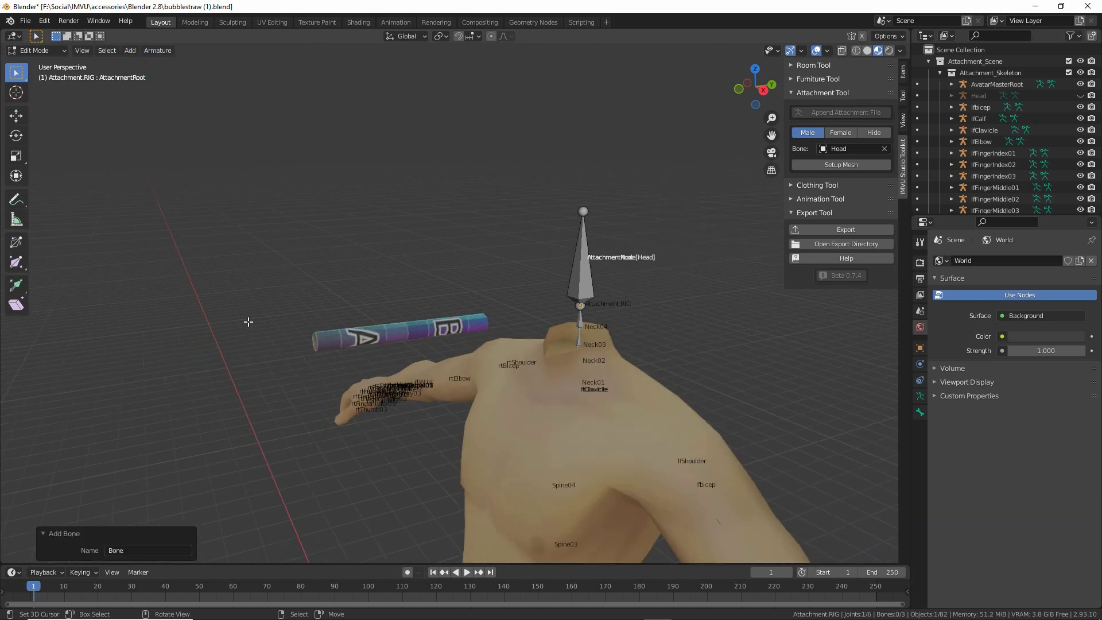
pyautogui.keyDown('shift'); pyautogui.moveTo(264, 377); pyautogui.dragTo(300, 428, button='middle'); pyautogui.keyUp('shift')
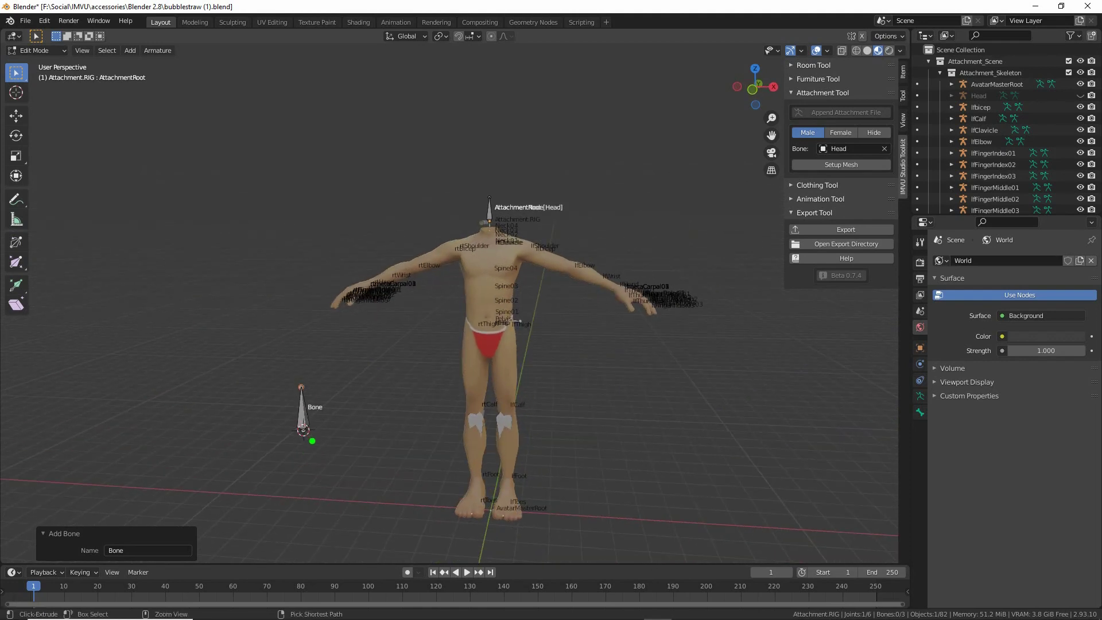
pyautogui.moveTo(296, 421)
pyautogui.mouseDown()
pyautogui.moveTo(321, 452)
pyautogui.moveTo(313, 432)
pyautogui.mouseUp()
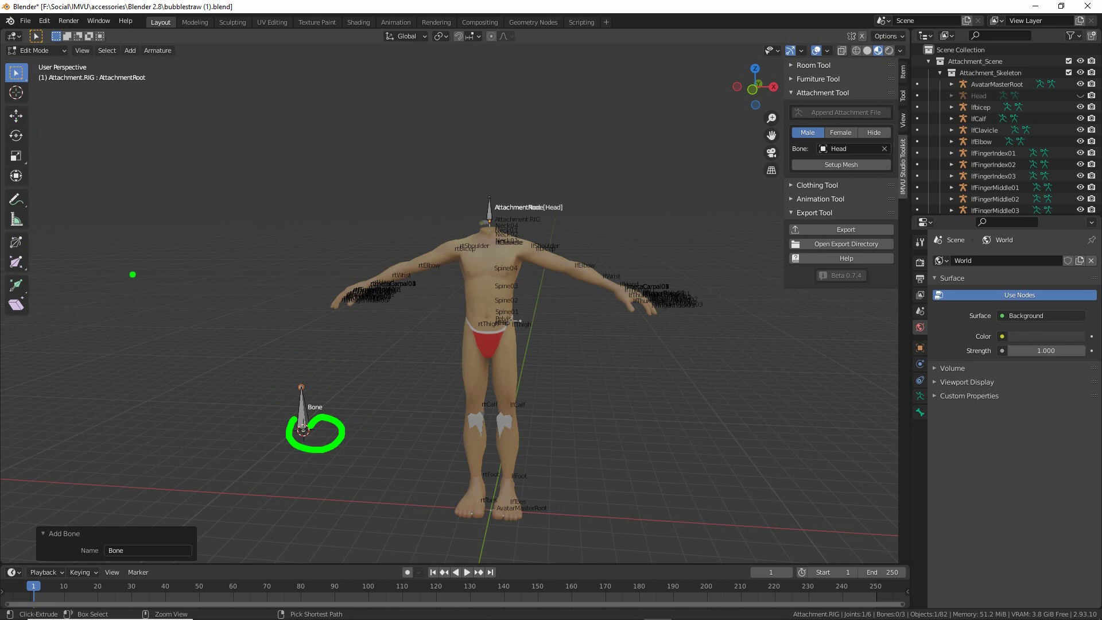
# Step: Select the new bone and move it toward the avatar, about 4.9 m along Y and about 3 m along X
pyautogui.click(16, 115)
pyautogui.rightClick(303, 418)
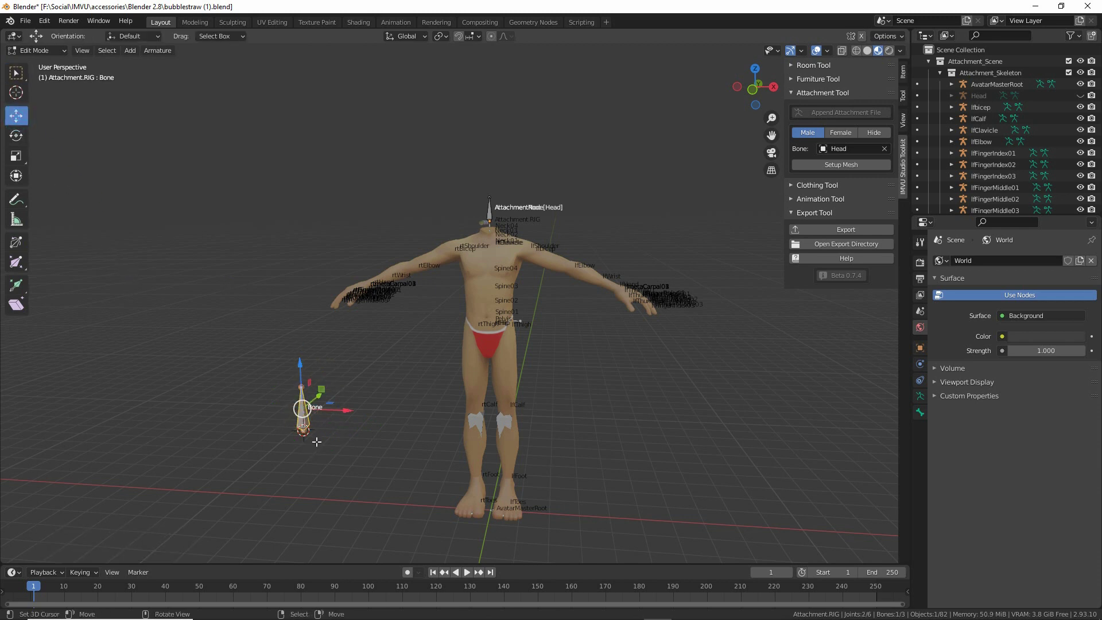
pyautogui.scroll(2, 307, 459)
pyautogui.keyDown('shift'); pyautogui.moveTo(302, 470); pyautogui.dragTo(377, 380, button='middle'); pyautogui.keyUp('shift')
pyautogui.scroll(2, 377, 380)
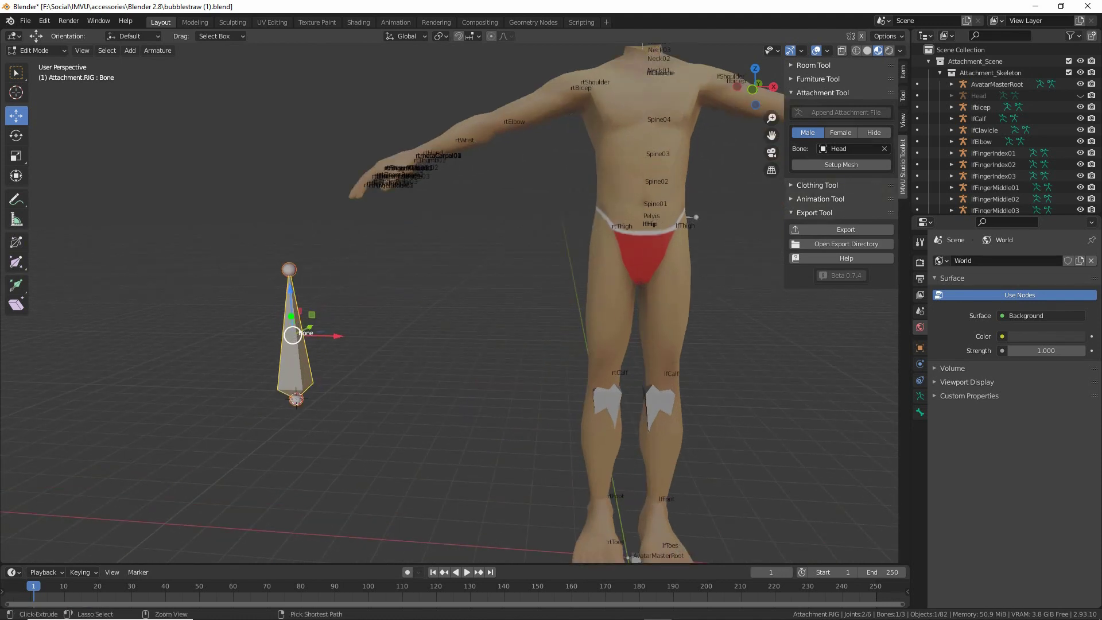
pyautogui.moveTo(291, 301); pyautogui.dragTo(293, 298)
pyautogui.moveTo(418, 389)
pyautogui.mouseDown(button='middle')
pyautogui.moveTo(364, 406)
pyautogui.moveTo(172, 310)
pyautogui.mouseUp(button='middle')
pyautogui.moveTo(163, 344); pyautogui.dragTo(669, 345)
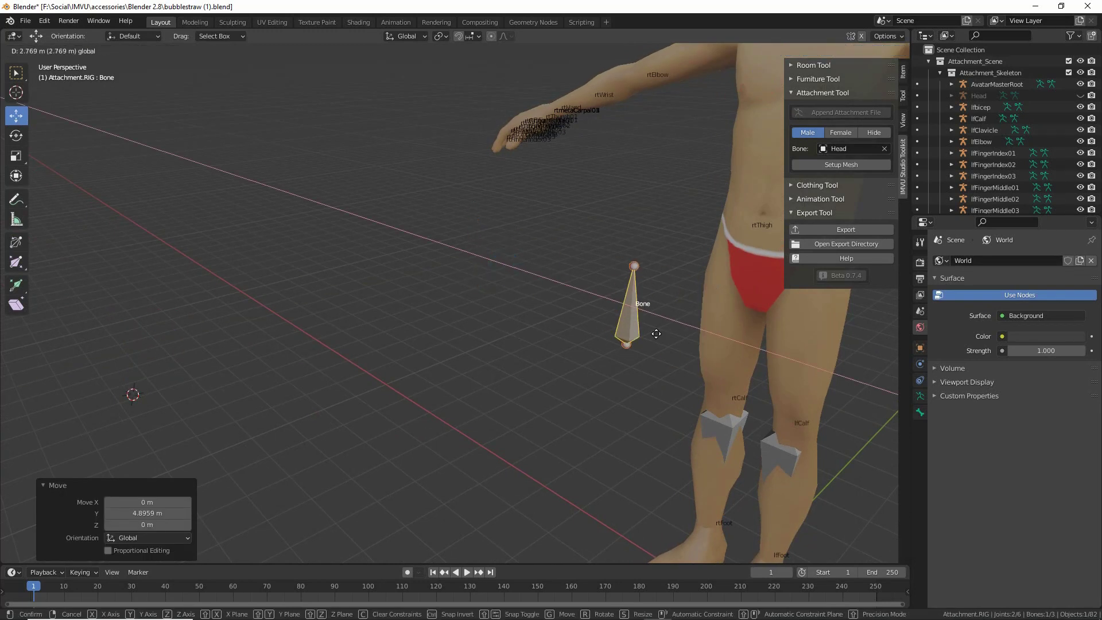
# Step: Raise the new bone about 4.15 m along Z to roughly the straw's height
pyautogui.moveTo(658, 374); pyautogui.dragTo(652, 284, button='middle')
pyautogui.scroll(-4, 458, 355)
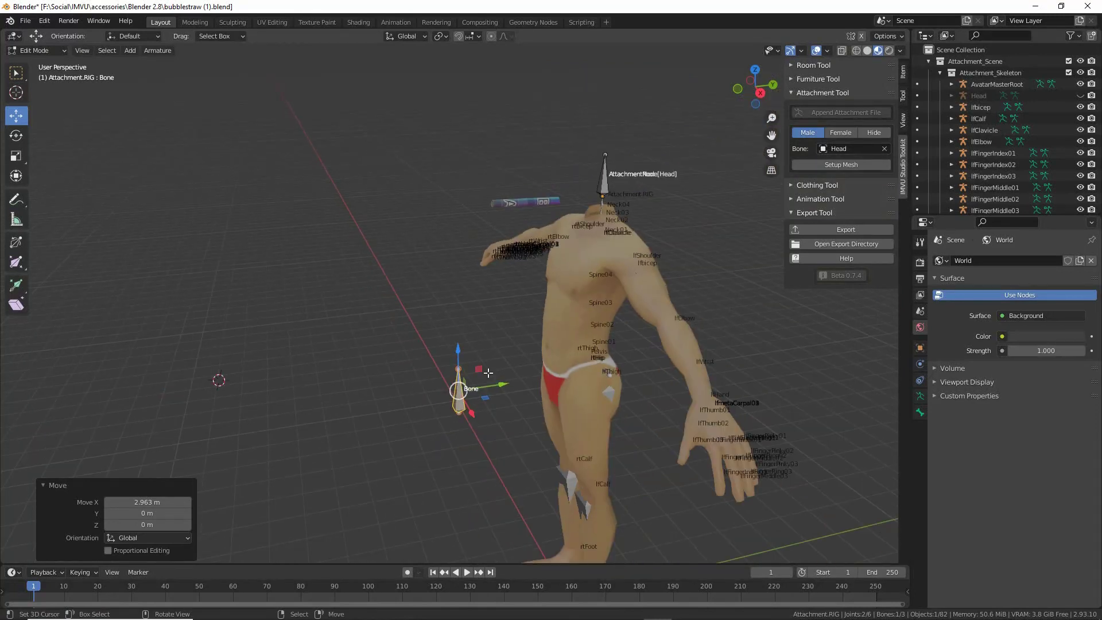
pyautogui.moveTo(458, 354); pyautogui.dragTo(457, 184)
pyautogui.scroll(3, 400, 292)
pyautogui.scroll(2, 310, 369)
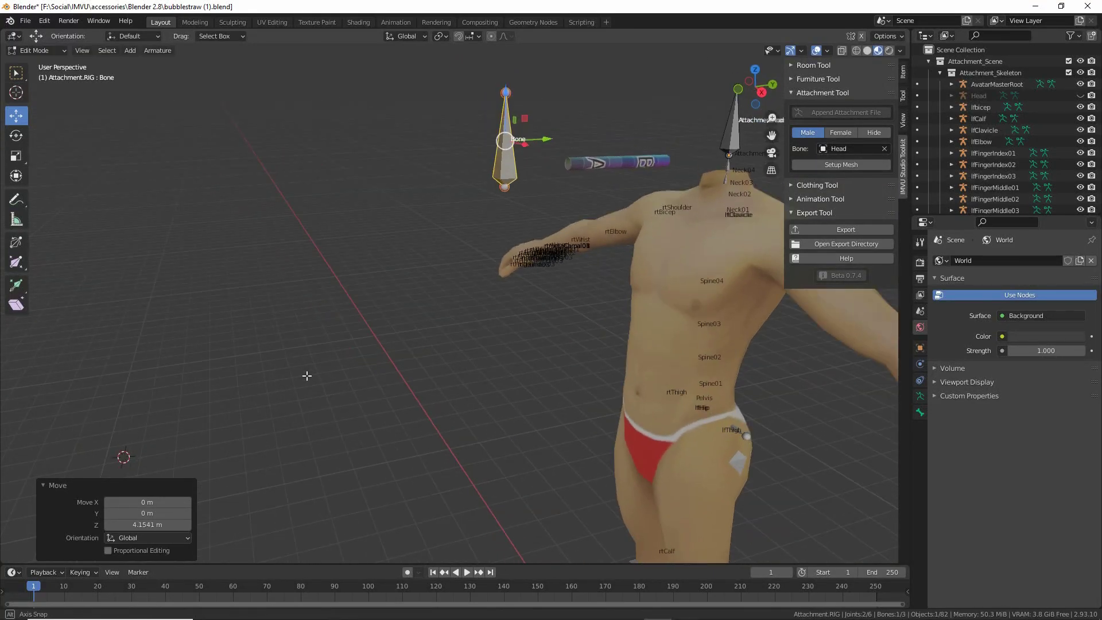
# Step: Show the 3D cursor's location settings and set its X location to 0 m
pyautogui.moveTo(118, 443)
pyautogui.mouseDown()
pyautogui.moveTo(104, 453)
pyautogui.moveTo(109, 435)
pyautogui.mouseUp()
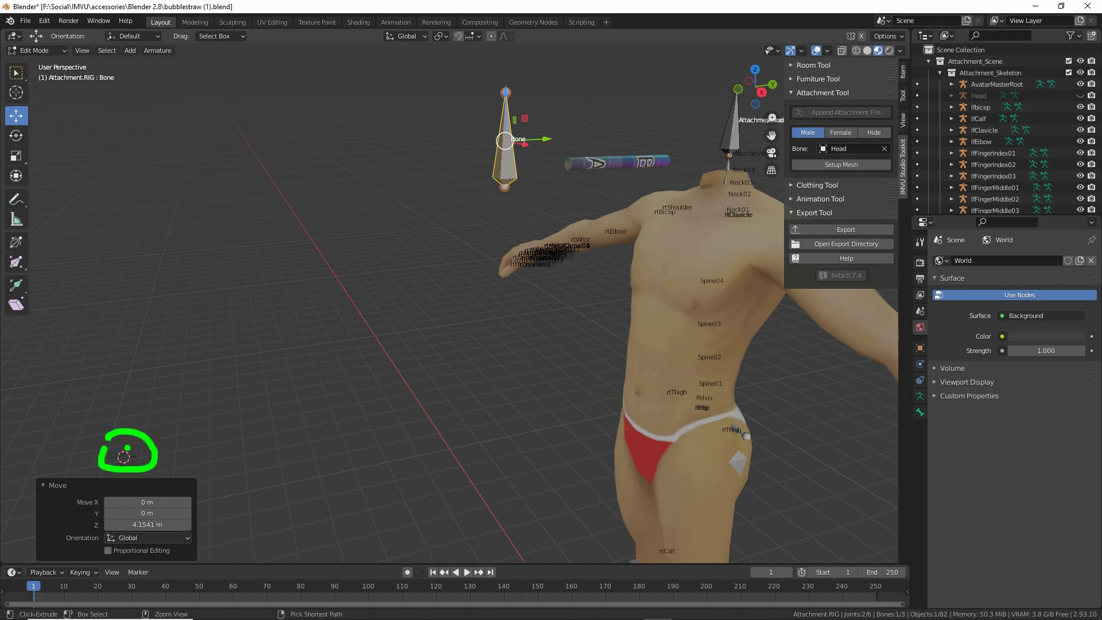
pyautogui.press('Escape')
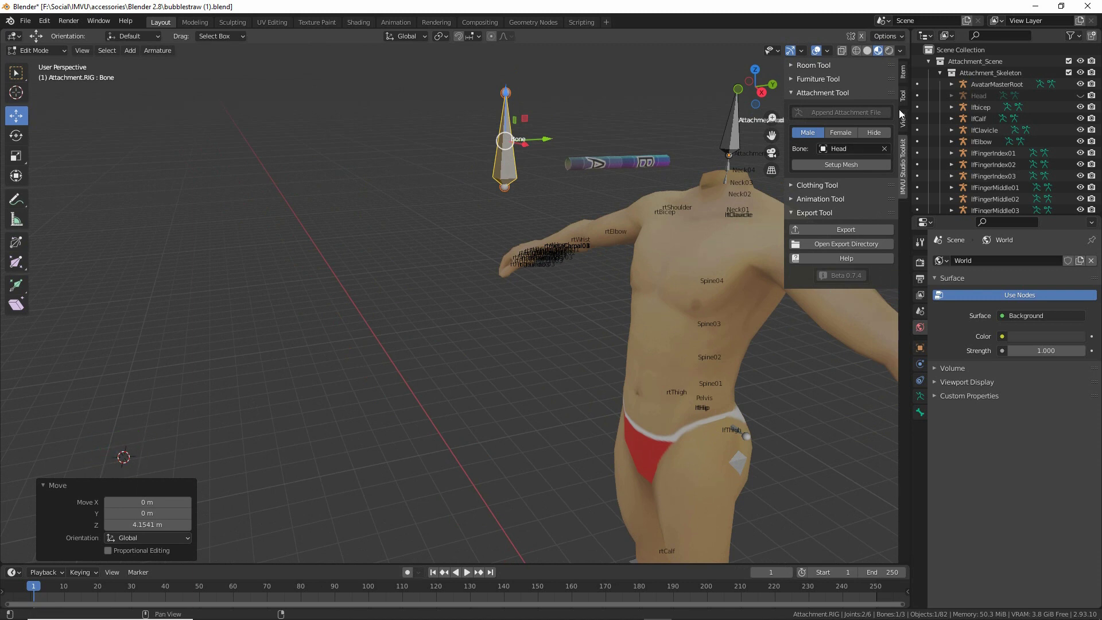
pyautogui.moveTo(913, 102)
pyautogui.mouseDown()
pyautogui.moveTo(890, 117)
pyautogui.moveTo(918, 115)
pyautogui.mouseUp()
pyautogui.press('Escape')
pyautogui.click(903, 120)
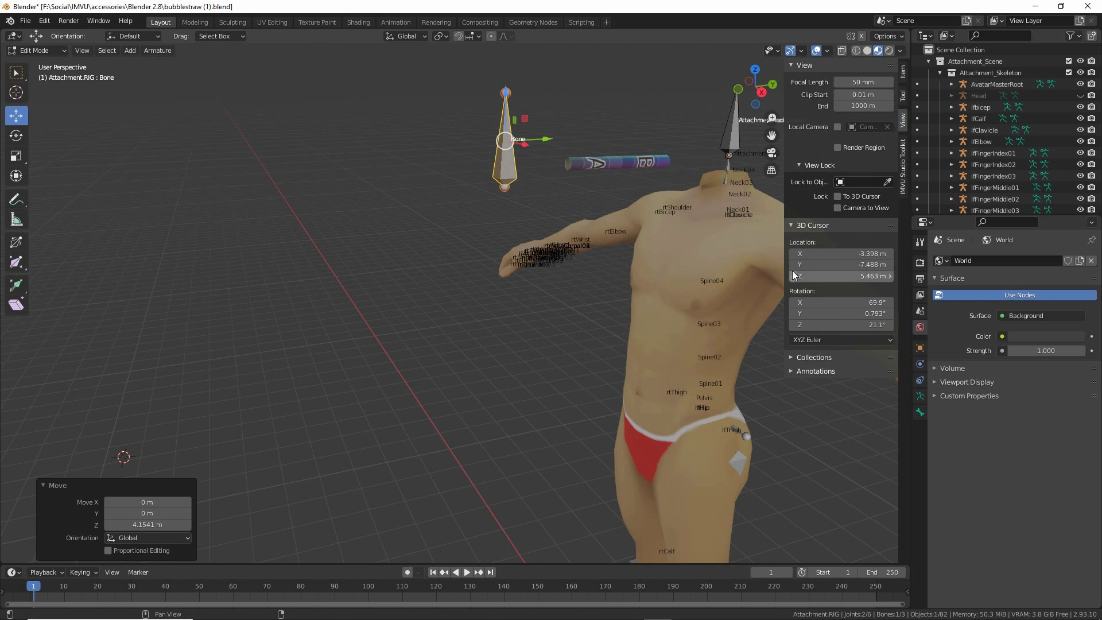
pyautogui.moveTo(788, 234)
pyautogui.mouseDown()
pyautogui.moveTo(832, 234)
pyautogui.moveTo(780, 279)
pyautogui.moveTo(775, 333)
pyautogui.mouseUp()
pyautogui.press('Escape')
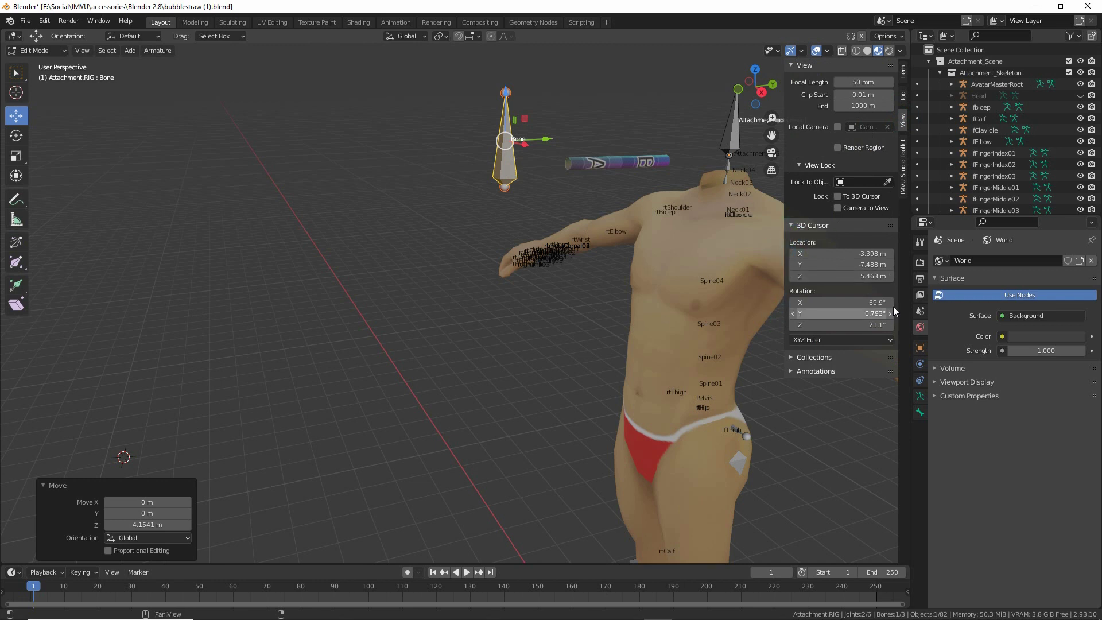
pyautogui.click(876, 254)
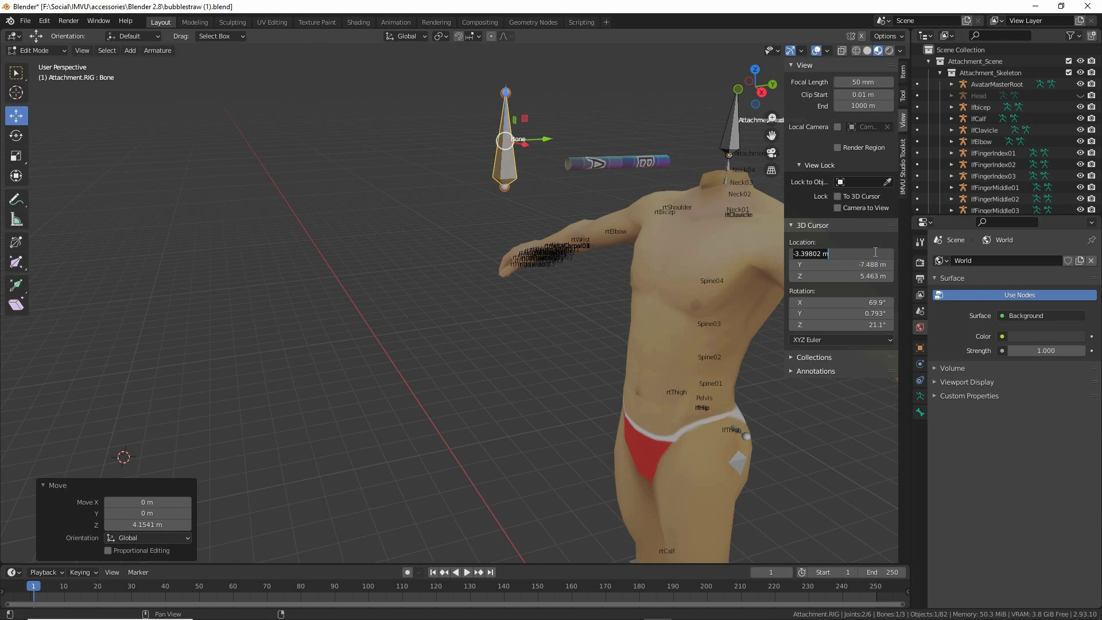
pyautogui.write('0')
pyautogui.press('Return')
pyautogui.keyDown('shift'); pyautogui.moveTo(580, 402); pyautogui.dragTo(525, 288, button='middle'); pyautogui.keyUp('shift')
pyautogui.scroll(-3, 394, 356)
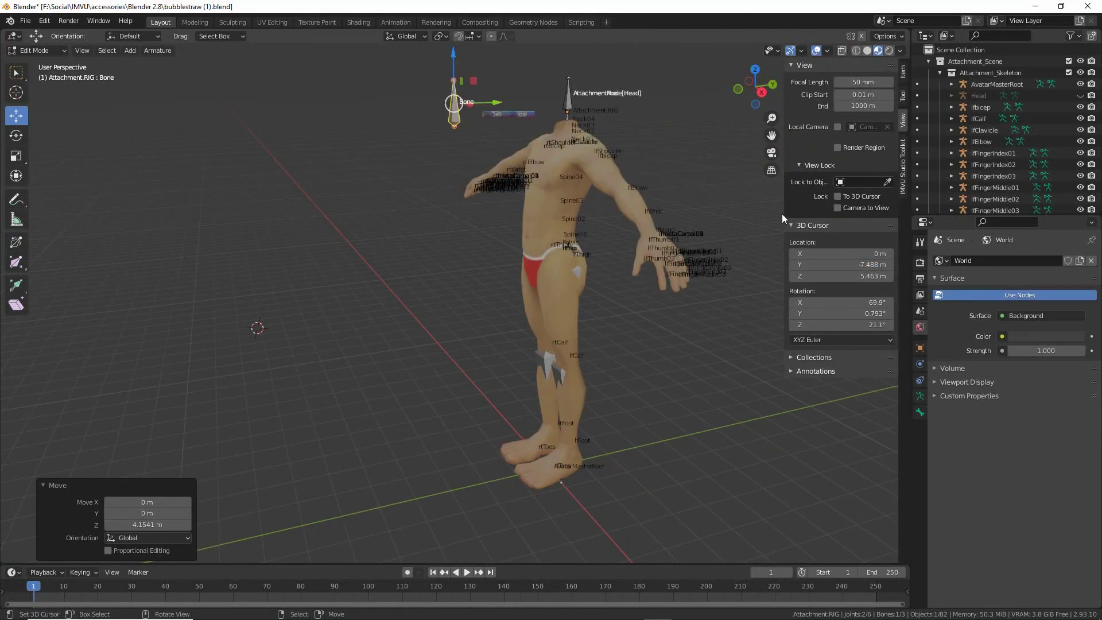
# Step: Set the 3D cursor's Y and Z locations to 0 m, placing it at the world origin
pyautogui.click(875, 264)
pyautogui.write('0')
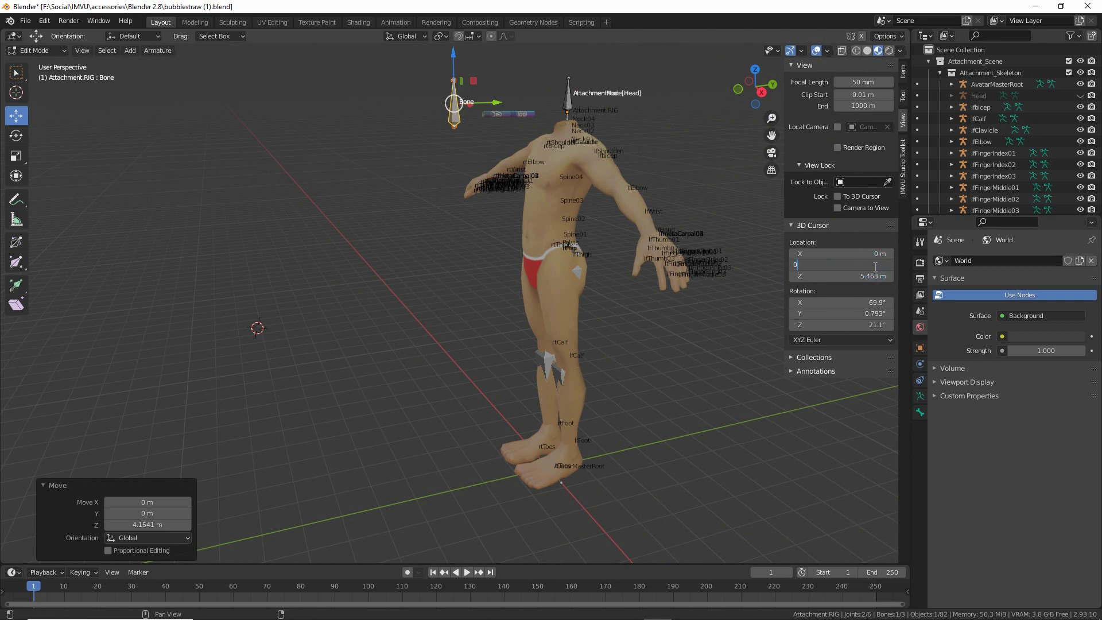
pyautogui.press('Return')
pyautogui.click(876, 277)
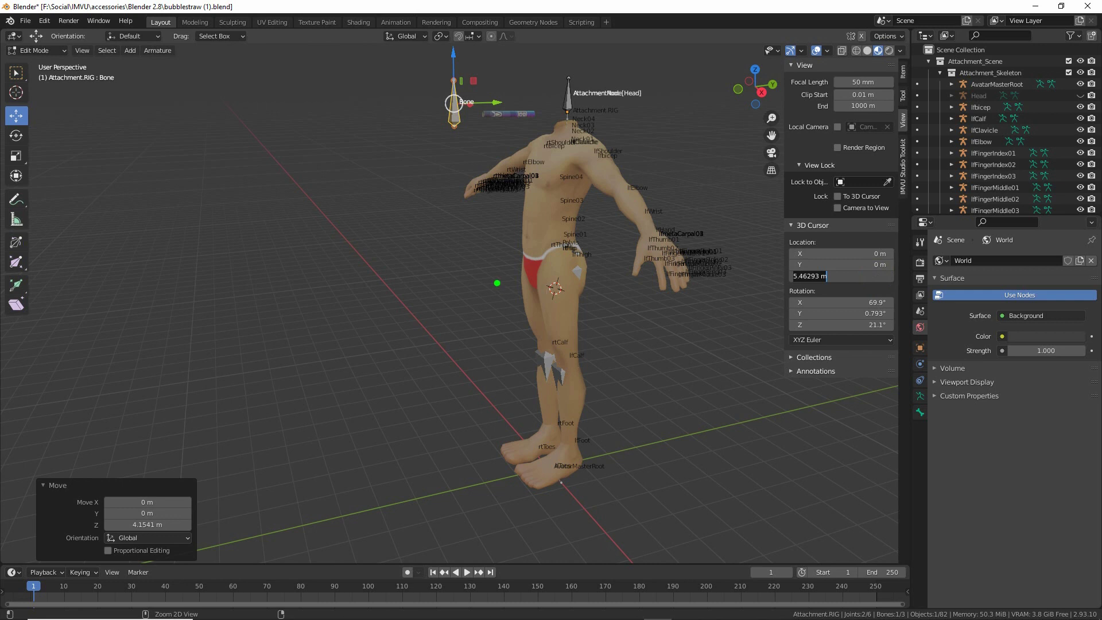
pyautogui.moveTo(550, 277)
pyautogui.mouseDown()
pyautogui.moveTo(574, 300)
pyautogui.moveTo(535, 267)
pyautogui.mouseUp()
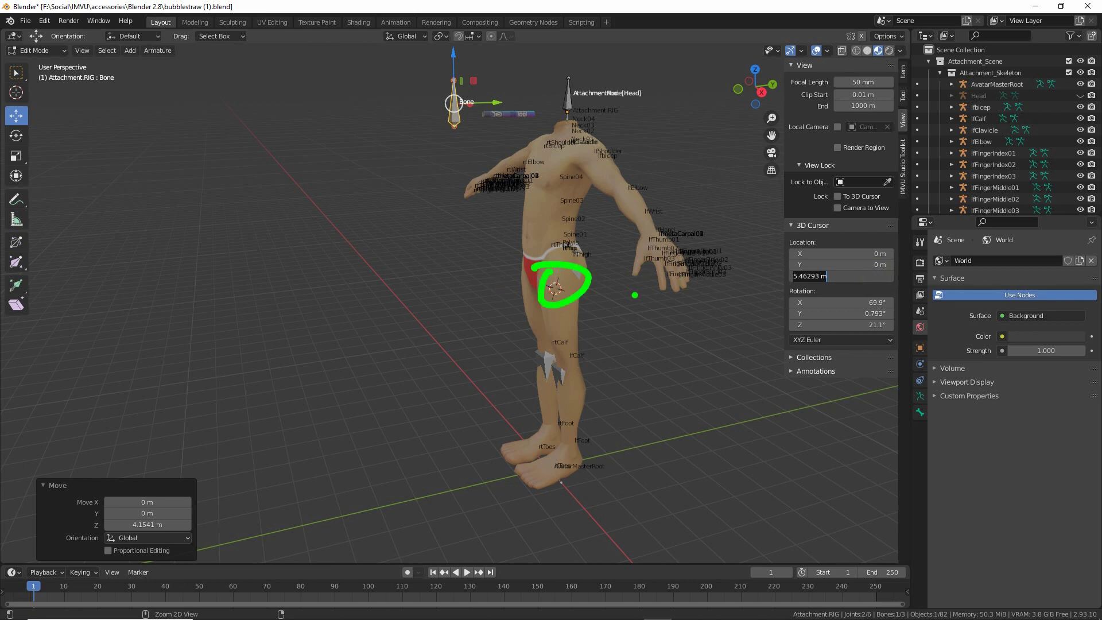
pyautogui.click(875, 278)
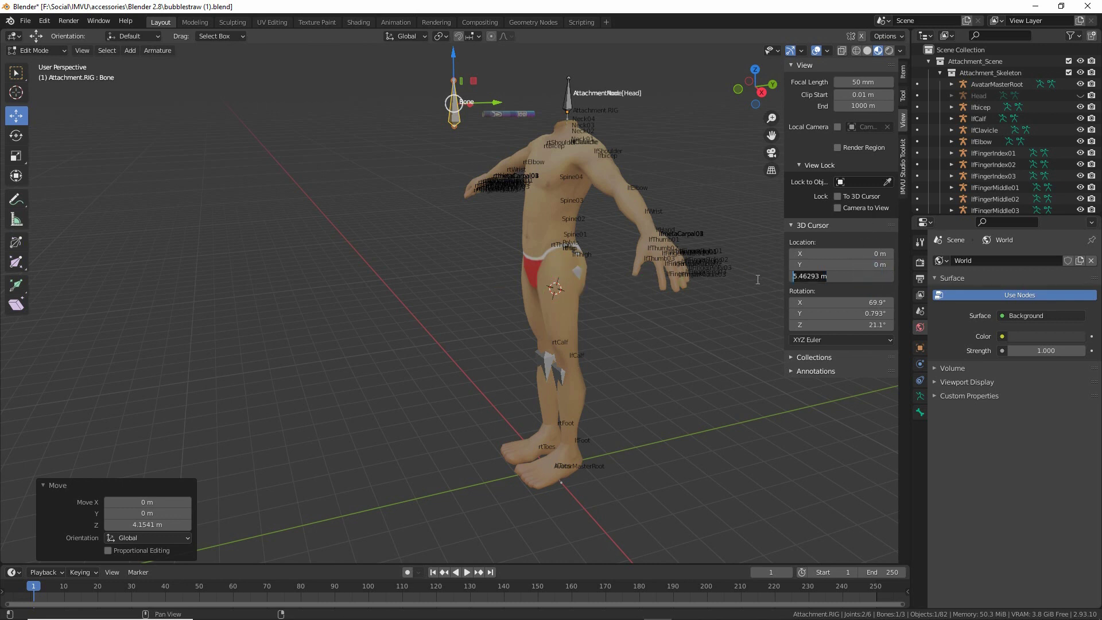
pyautogui.write('0')
pyautogui.press('Return')
pyautogui.moveTo(608, 451); pyautogui.dragTo(622, 476, button='middle')
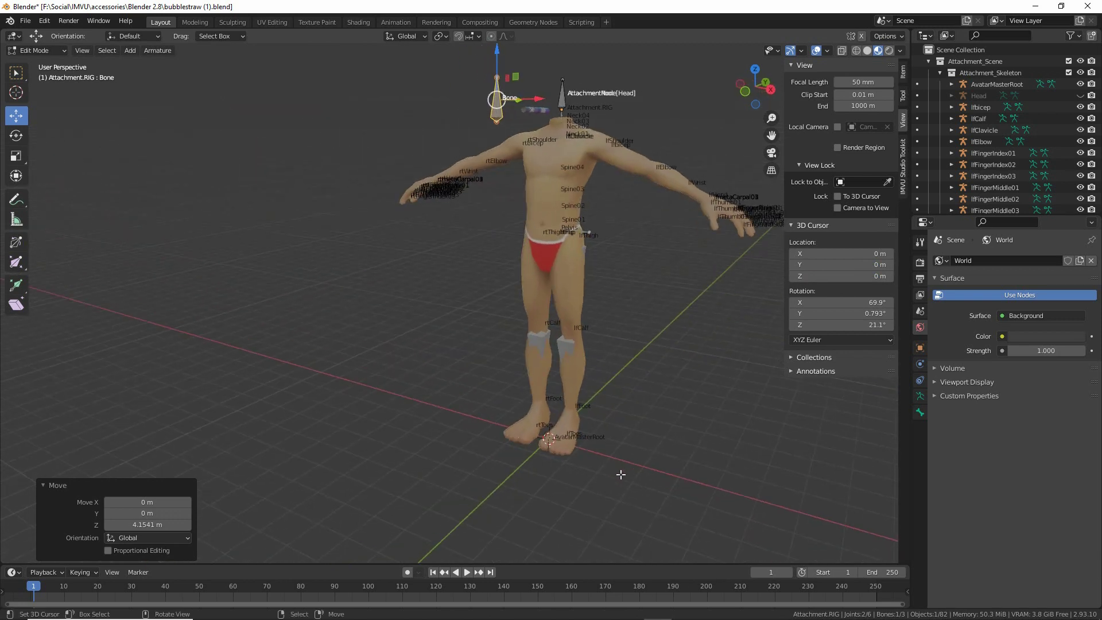
pyautogui.moveTo(540, 425); pyautogui.dragTo(545, 431)
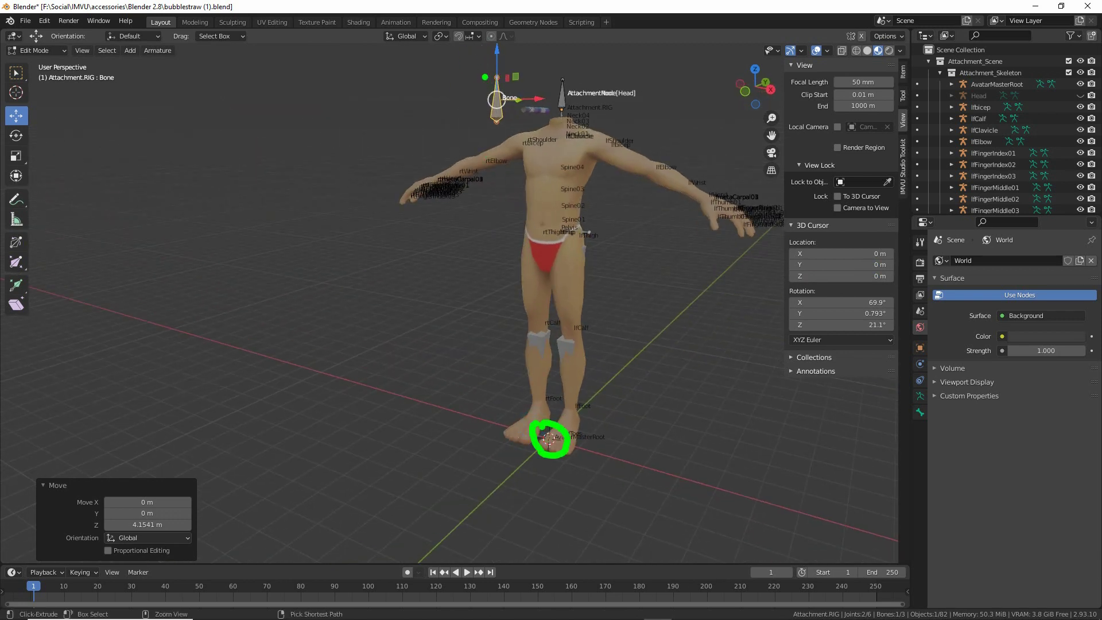
pyautogui.moveTo(483, 60)
pyautogui.mouseDown()
pyautogui.moveTo(516, 137)
pyautogui.moveTo(486, 62)
pyautogui.mouseUp()
pyautogui.moveTo(511, 179)
pyautogui.mouseDown()
pyautogui.moveTo(530, 345)
pyautogui.moveTo(519, 343)
pyautogui.mouseUp()
pyautogui.click(554, 391)
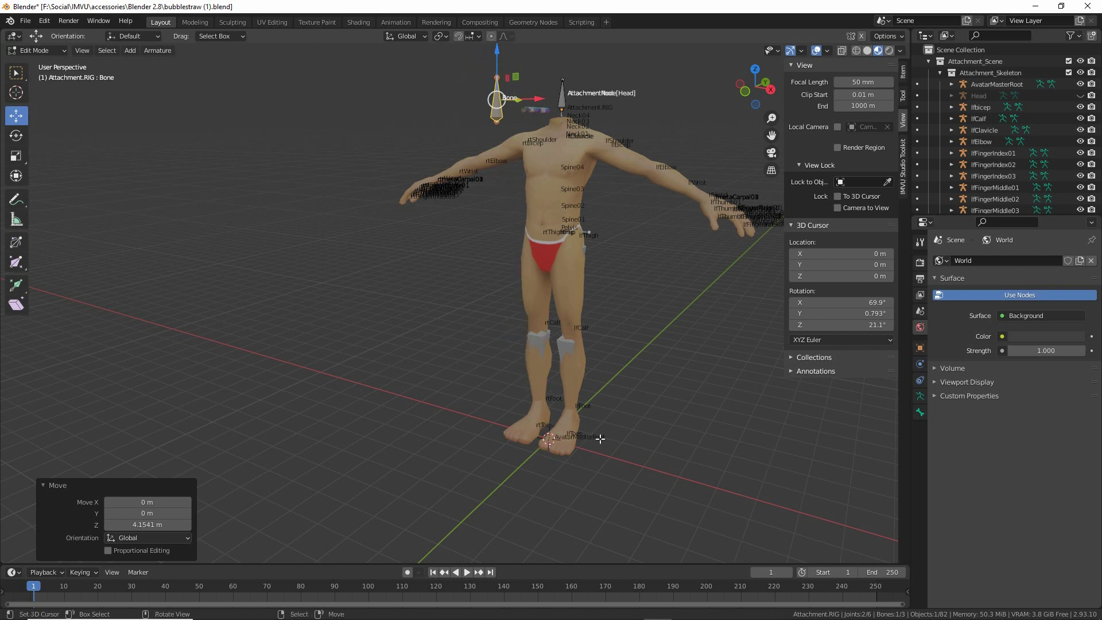
# Step: Place the 3D cursor freehand in the empty space behind the avatar, level with its neck
pyautogui.moveTo(554, 391); pyautogui.dragTo(436, 379, button='middle')
pyautogui.keyDown('shift'); pyautogui.rightClick(314, 243); pyautogui.keyUp('shift')
pyautogui.keyDown('shift'); pyautogui.moveTo(330, 202); pyautogui.dragTo(698, 116, button='right'); pyautogui.keyUp('shift')
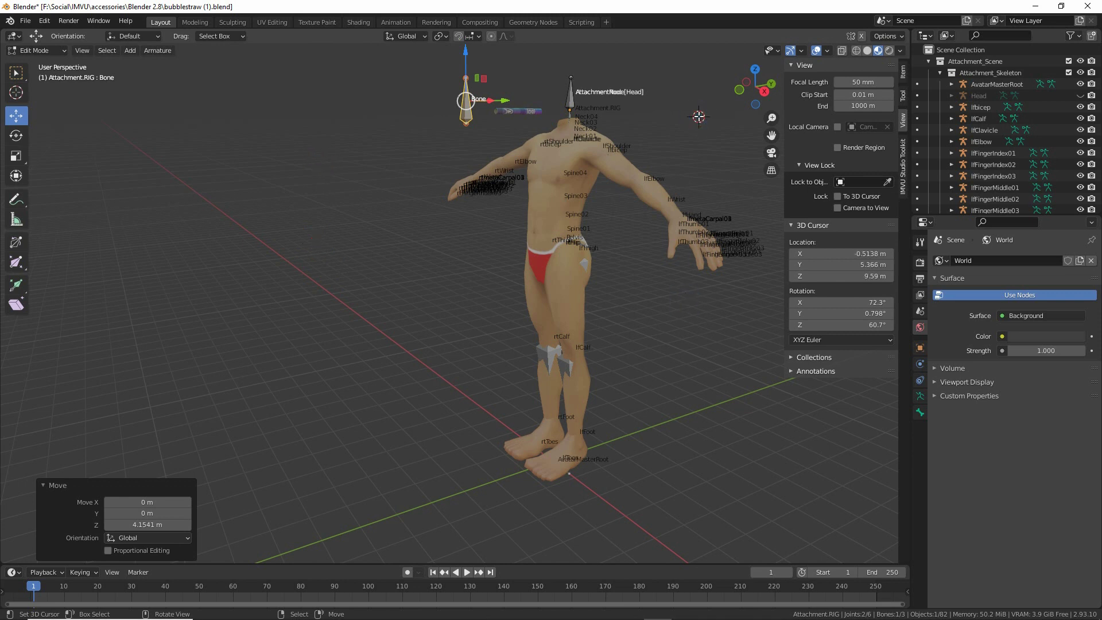
# Step: Set the 3D cursor's X, Y and Z locations to 0 m, returning it to the world origin
pyautogui.click(870, 254)
pyautogui.write('0')
pyautogui.press('Tab')
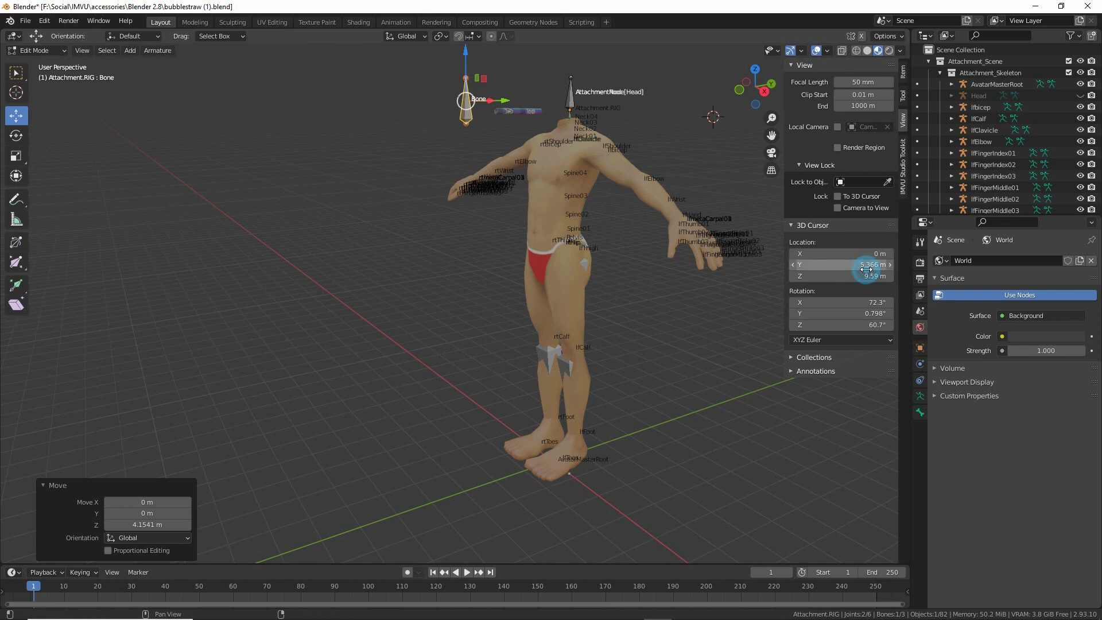
pyautogui.write('0')
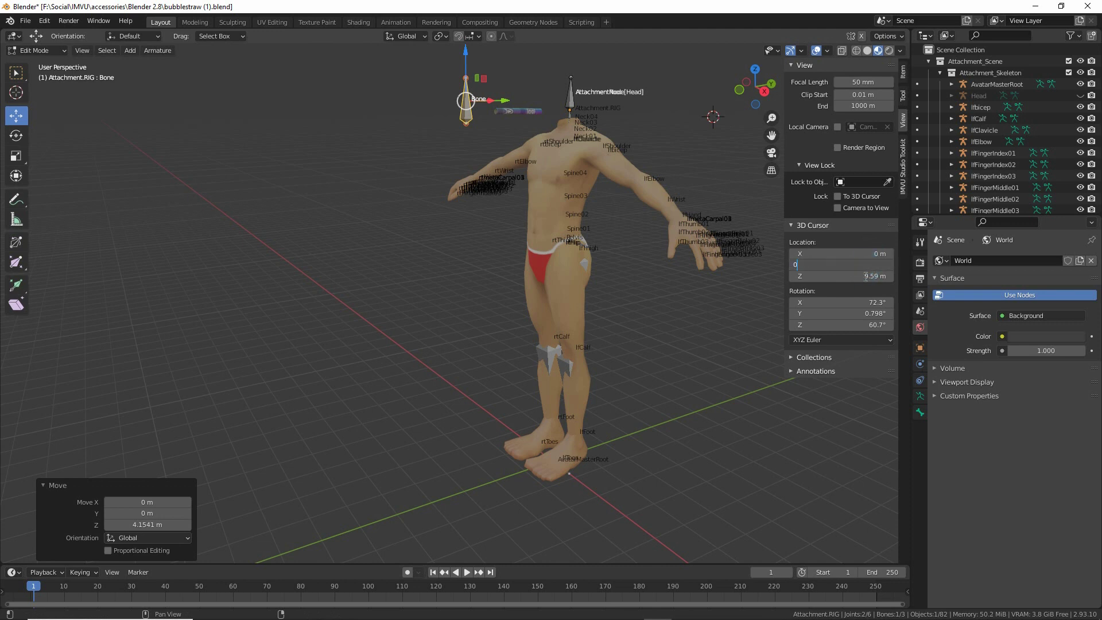
pyautogui.press('Tab')
pyautogui.write('0')
pyautogui.press('Return')
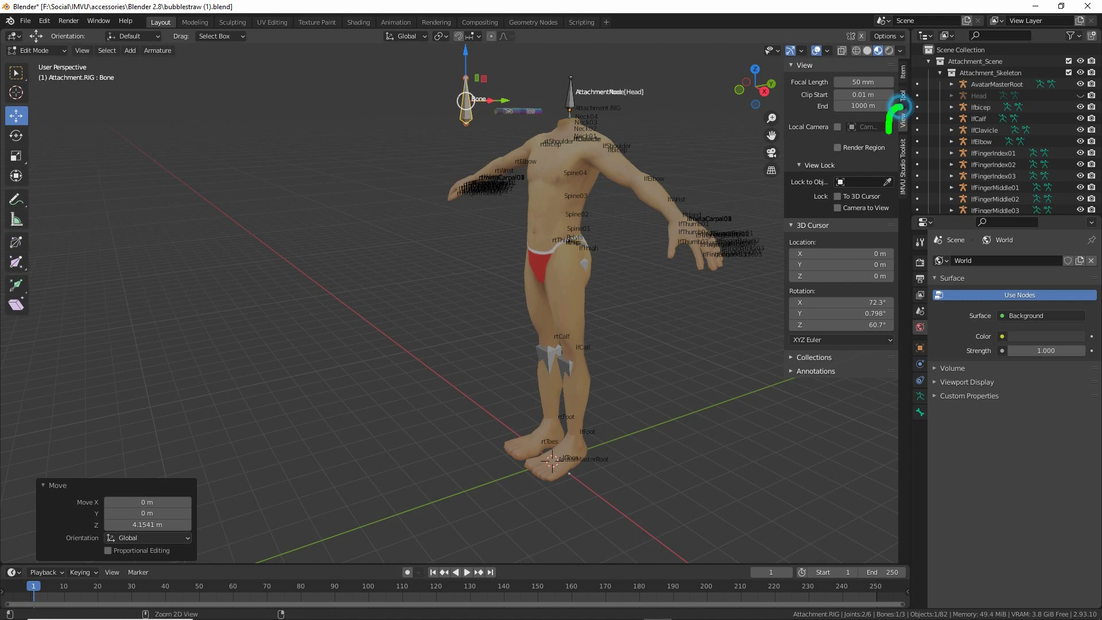
pyautogui.moveTo(900, 105); pyautogui.dragTo(893, 135)
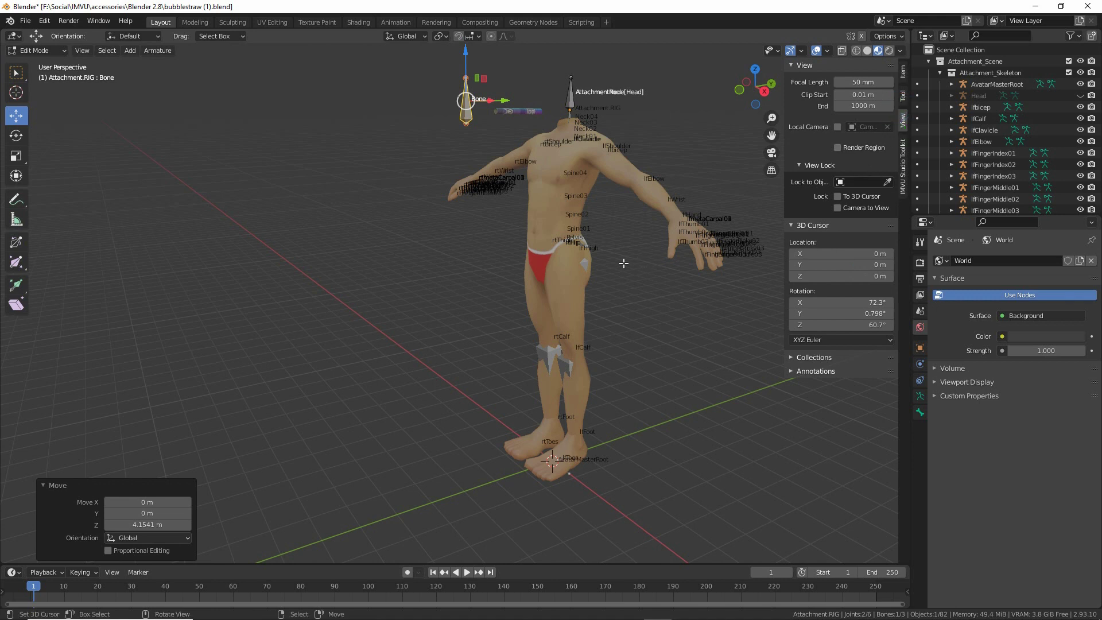
# Step: Move the new bone about 0.59 m along Y and 0.44 m along X to line it up with the straw
pyautogui.moveTo(539, 241)
pyautogui.mouseDown(button='middle')
pyautogui.moveTo(507, 286)
pyautogui.moveTo(497, 244)
pyautogui.mouseUp(button='middle')
pyautogui.moveTo(511, 294); pyautogui.dragTo(421, 345, button='middle')
pyautogui.moveTo(403, 287); pyautogui.dragTo(439, 259)
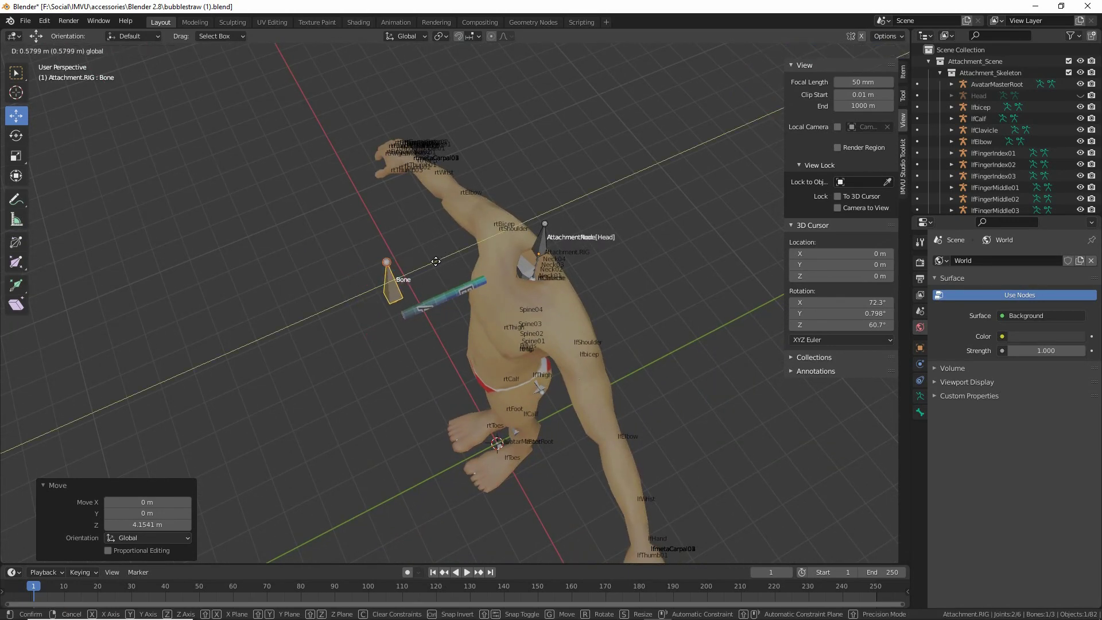
pyautogui.moveTo(439, 260); pyautogui.dragTo(568, 270, button='middle')
pyautogui.scroll(5, 442, 372)
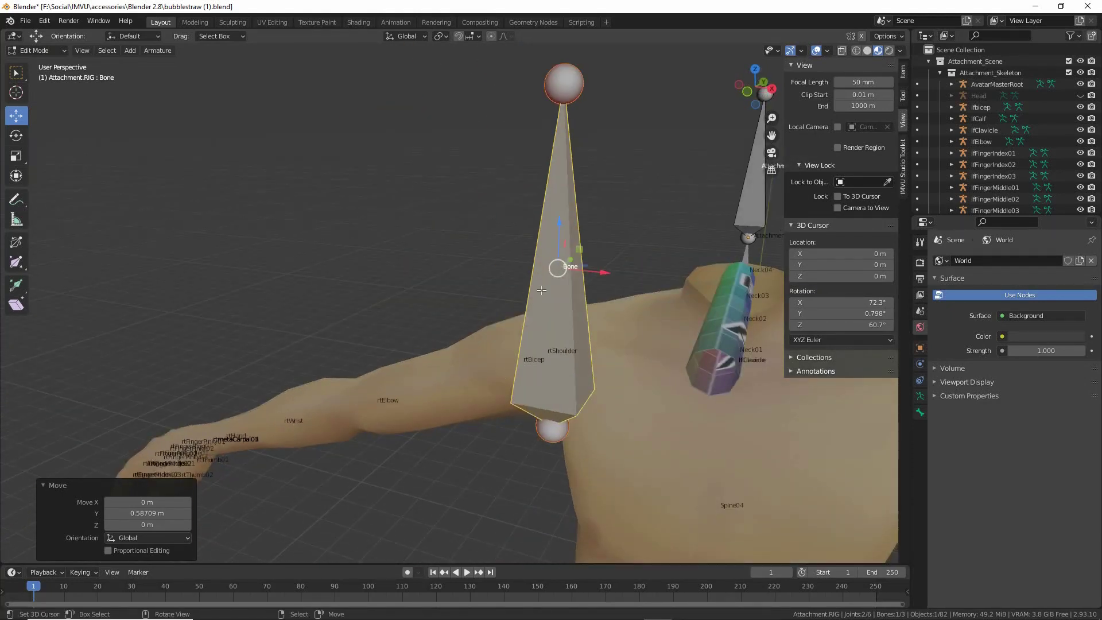
pyautogui.moveTo(598, 266); pyautogui.dragTo(765, 288)
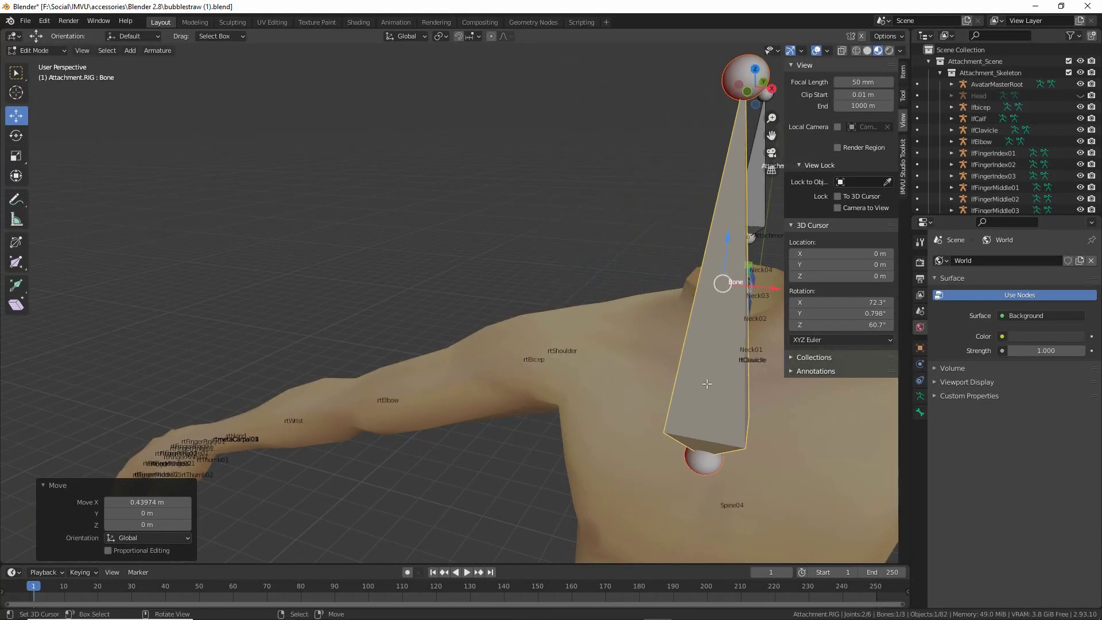
# Step: Raise the new bone about 0.27 m along Z to bring its base to the height of the straw's outer end
pyautogui.moveTo(764, 288); pyautogui.dragTo(408, 446, button='middle')
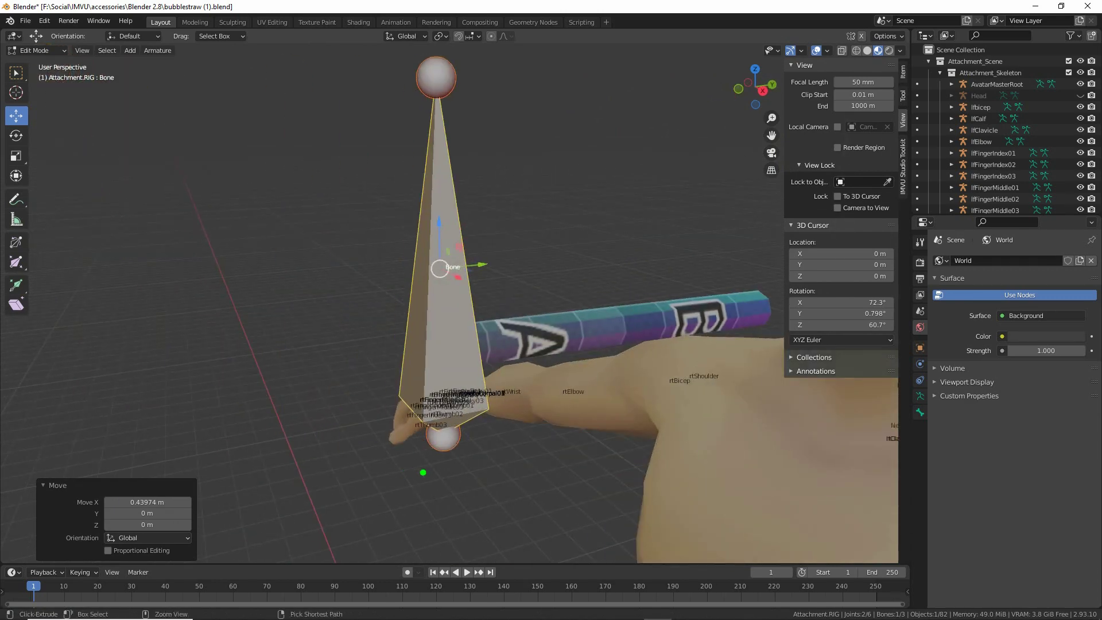
pyautogui.moveTo(432, 410)
pyautogui.mouseDown()
pyautogui.moveTo(412, 454)
pyautogui.moveTo(445, 407)
pyautogui.mouseUp()
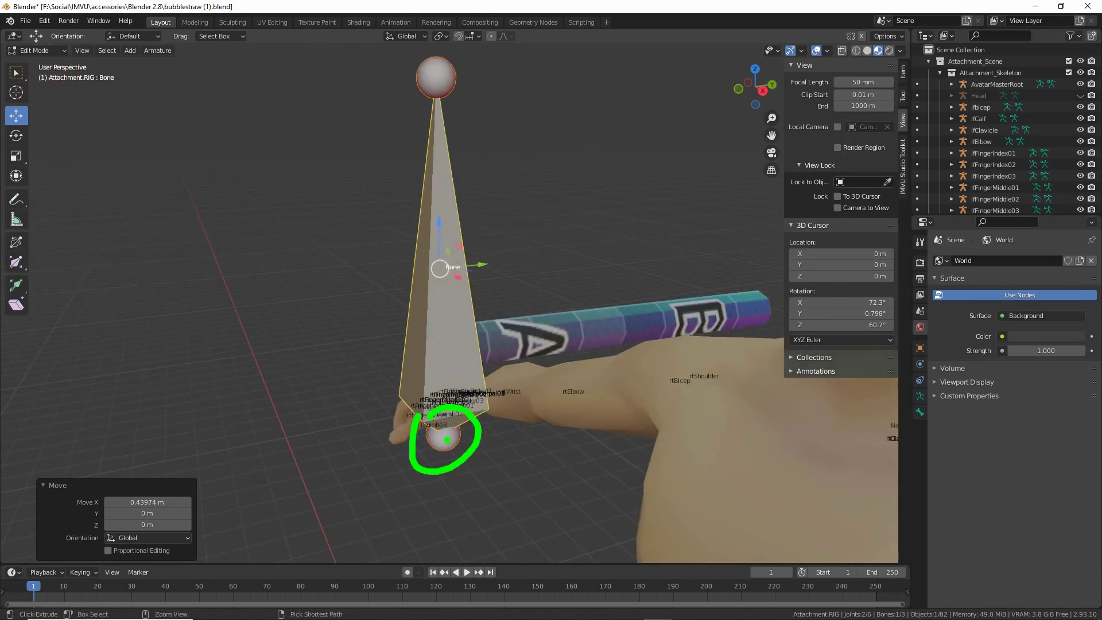
pyautogui.moveTo(439, 233)
pyautogui.mouseDown()
pyautogui.moveTo(427, 118)
pyautogui.moveTo(427, 131)
pyautogui.mouseUp()
pyautogui.moveTo(472, 351); pyautogui.dragTo(526, 349, button='middle')
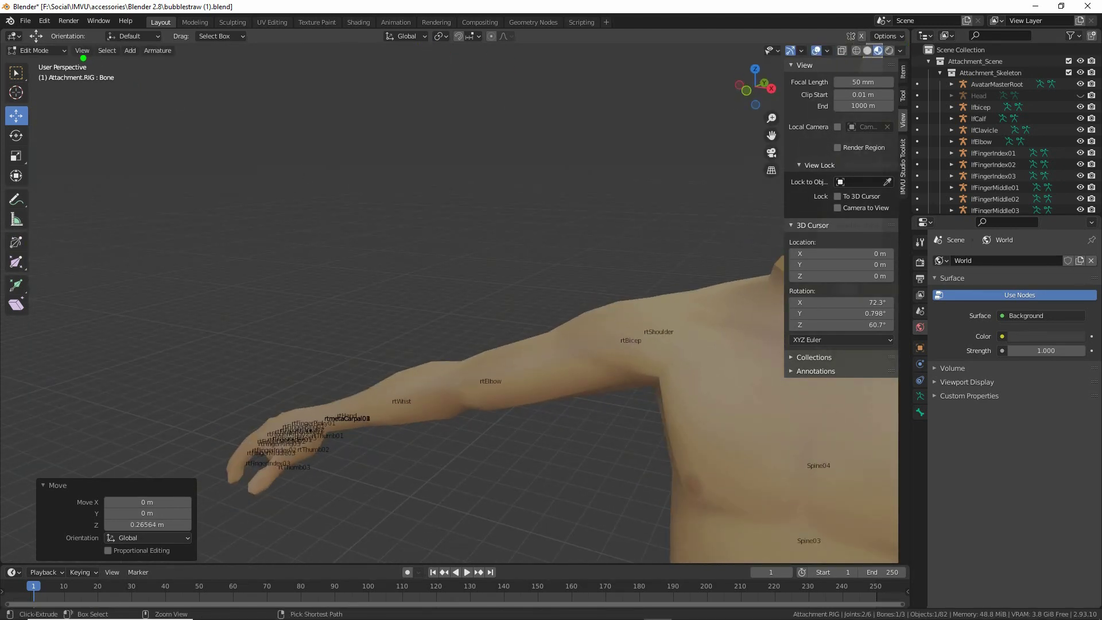
# Step: Frame the selected bone in the 3D viewport
pyautogui.moveTo(84, 58)
pyautogui.mouseDown()
pyautogui.moveTo(95, 69)
pyautogui.moveTo(87, 100)
pyautogui.mouseUp()
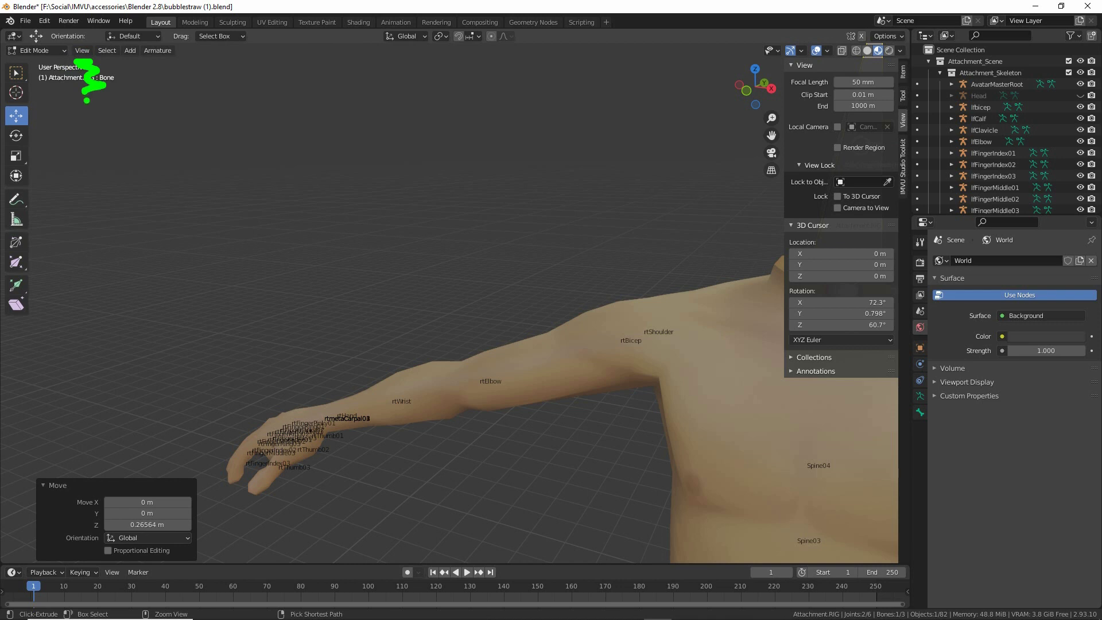
pyautogui.click(81, 50)
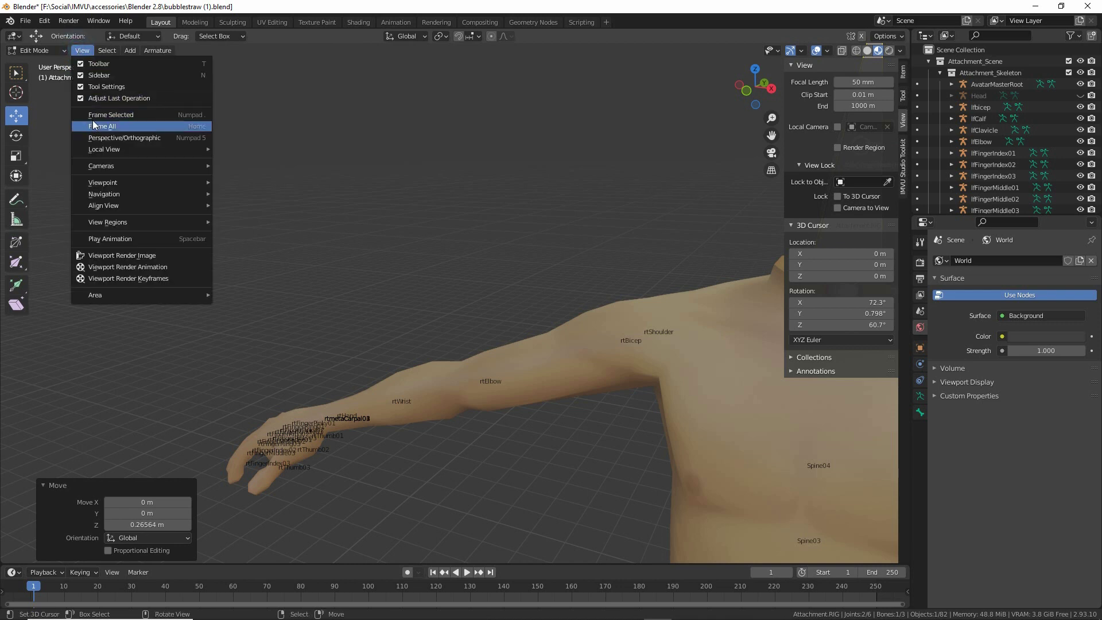
pyautogui.moveTo(86, 124); pyautogui.dragTo(136, 123)
pyautogui.moveTo(73, 55); pyautogui.dragTo(101, 58)
pyautogui.moveTo(176, 123); pyautogui.dragTo(211, 124)
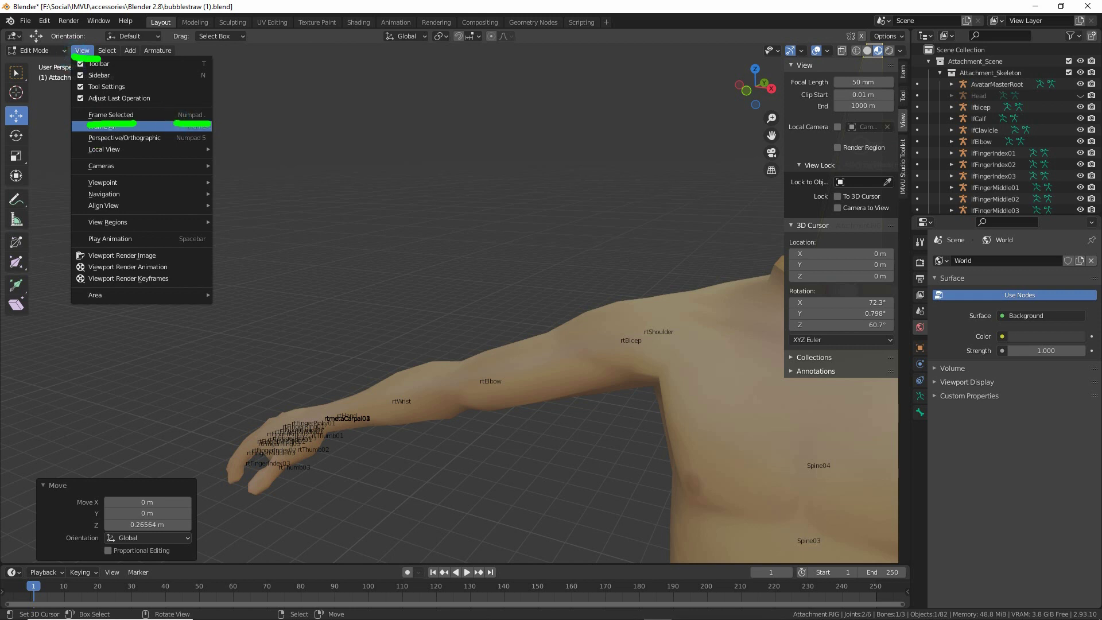
pyautogui.click(127, 115)
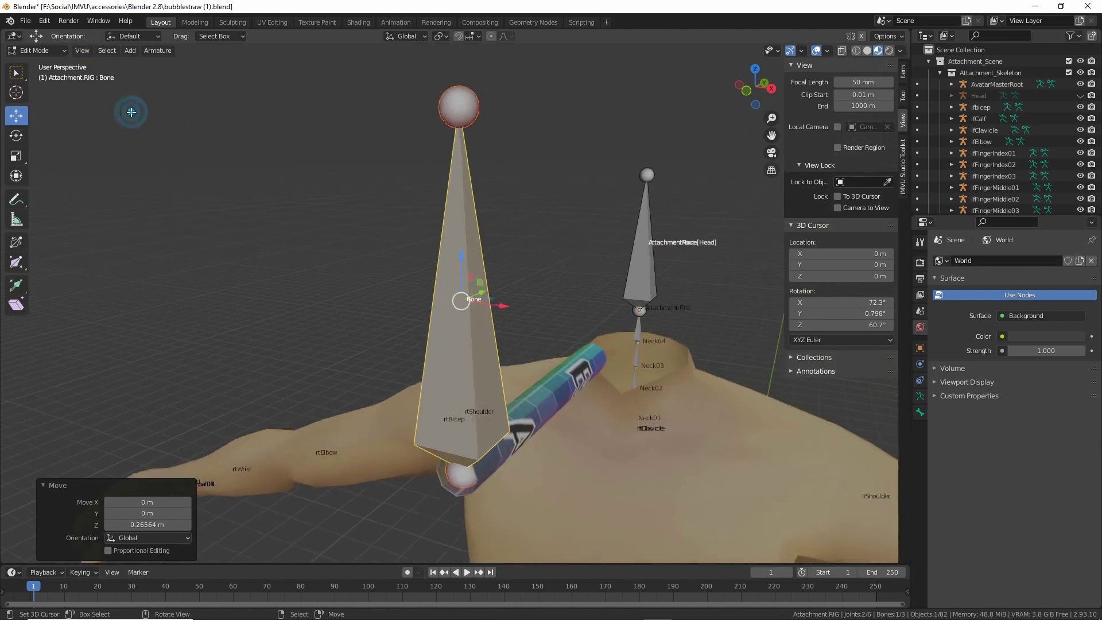
# Step: Nudge the bone about -0.018 m along Y and fine-tune its X position to centre its base on the straw's outer end
pyautogui.moveTo(457, 412); pyautogui.dragTo(568, 320, button='middle')
pyautogui.press('g')
pyautogui.press('y')
pyautogui.click(480, 144)
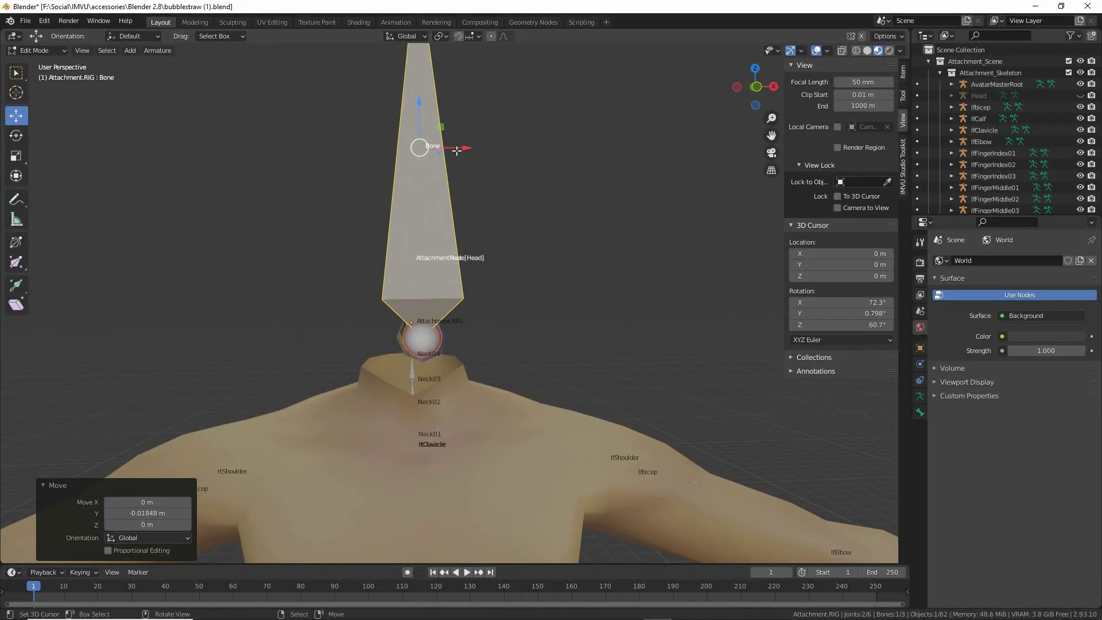
pyautogui.moveTo(463, 146); pyautogui.dragTo(466, 148)
pyautogui.moveTo(519, 270); pyautogui.dragTo(468, 380, button='middle')
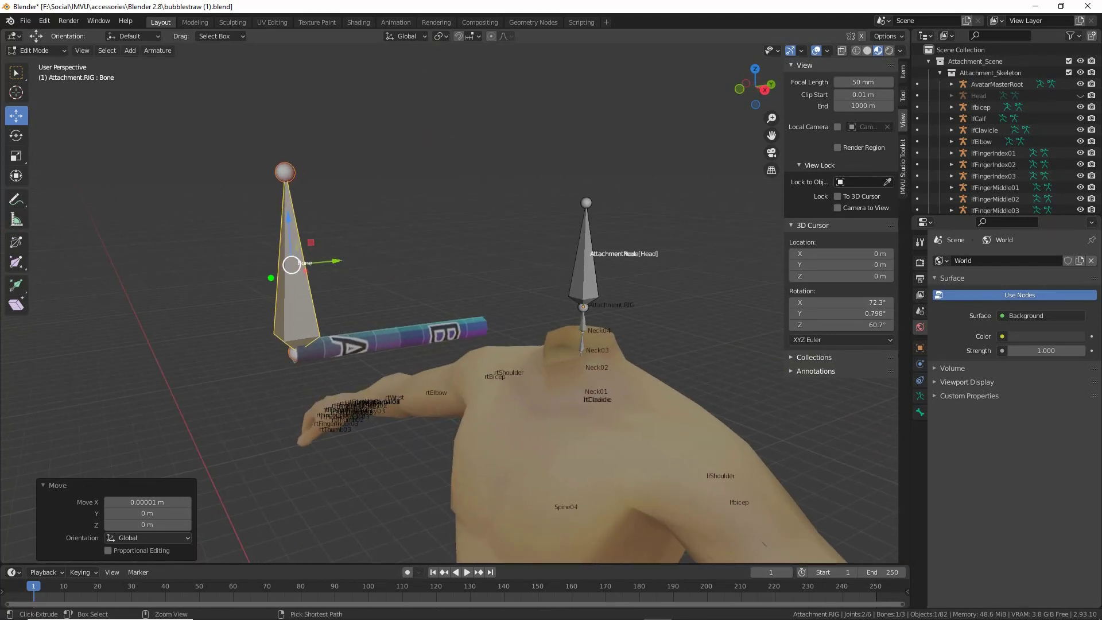
pyautogui.moveTo(313, 270); pyautogui.dragTo(318, 277)
pyautogui.moveTo(325, 280)
pyautogui.mouseDown()
pyautogui.moveTo(504, 277)
pyautogui.moveTo(518, 307)
pyautogui.mouseUp()
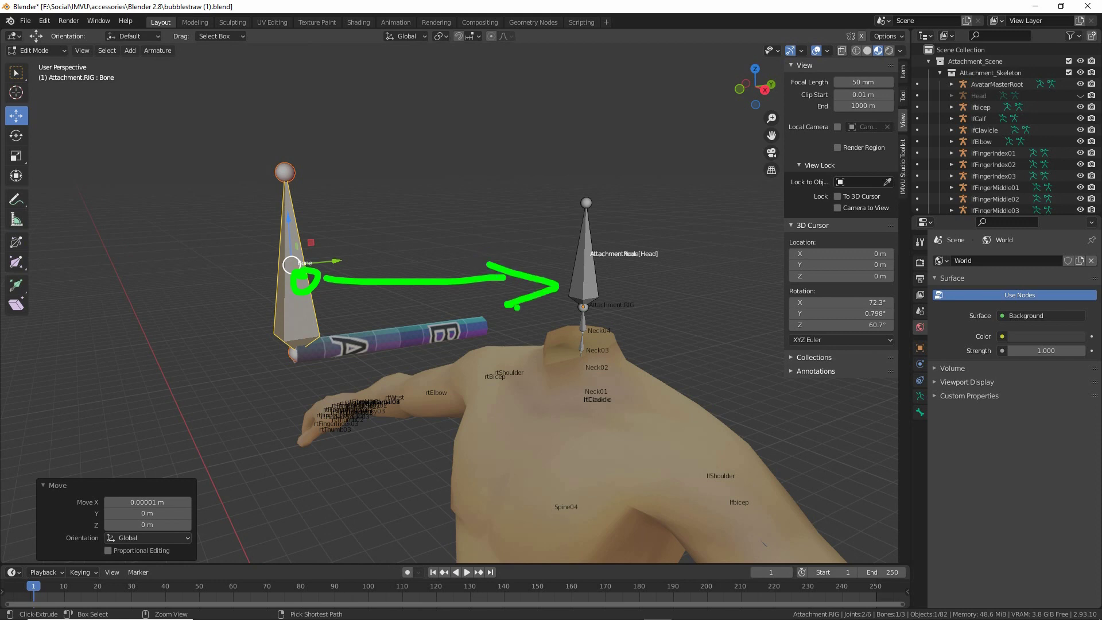
pyautogui.press('Escape')
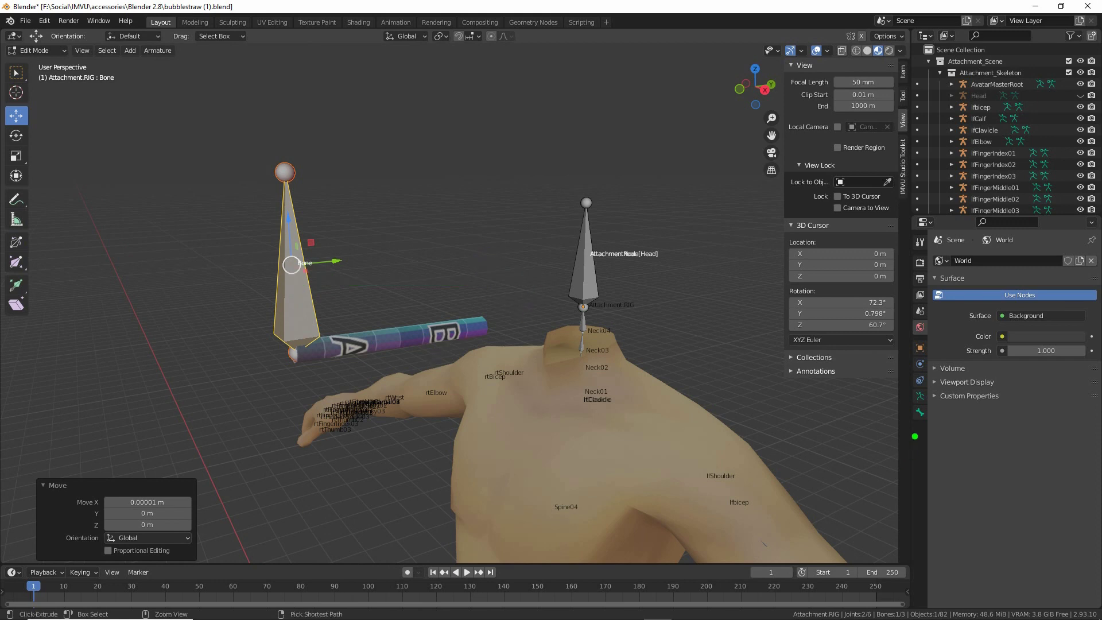
# Step: Show the new bone's relation settings and set its parent to AttachmentRoot
pyautogui.moveTo(921, 402)
pyautogui.mouseDown()
pyautogui.moveTo(894, 413)
pyautogui.moveTo(930, 404)
pyautogui.mouseUp()
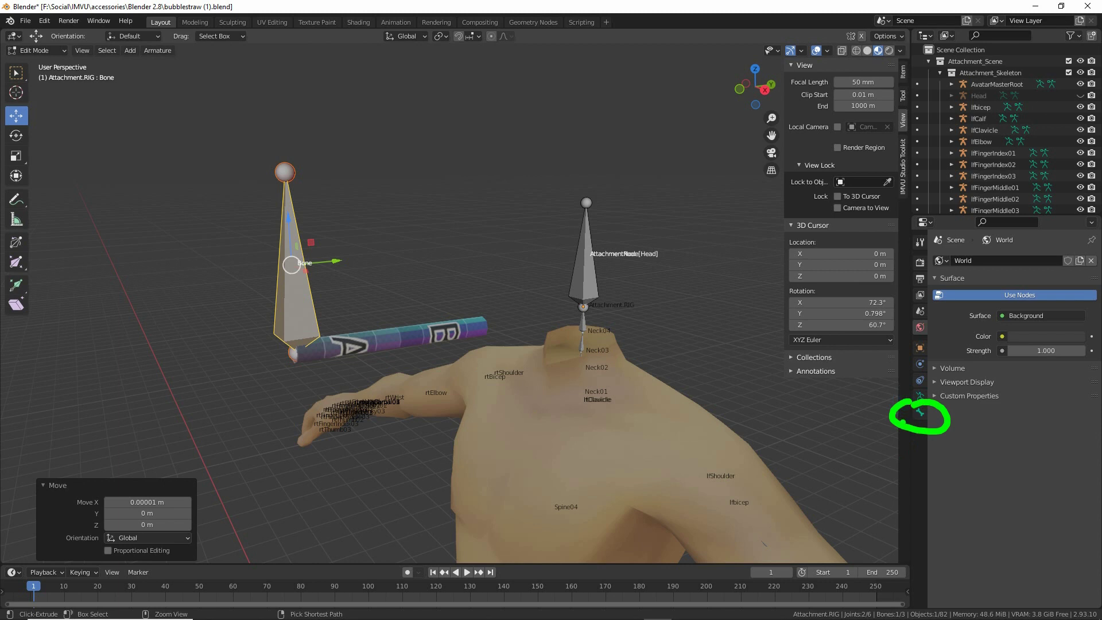
pyautogui.press('Escape')
pyautogui.click(920, 413)
pyautogui.click(294, 282)
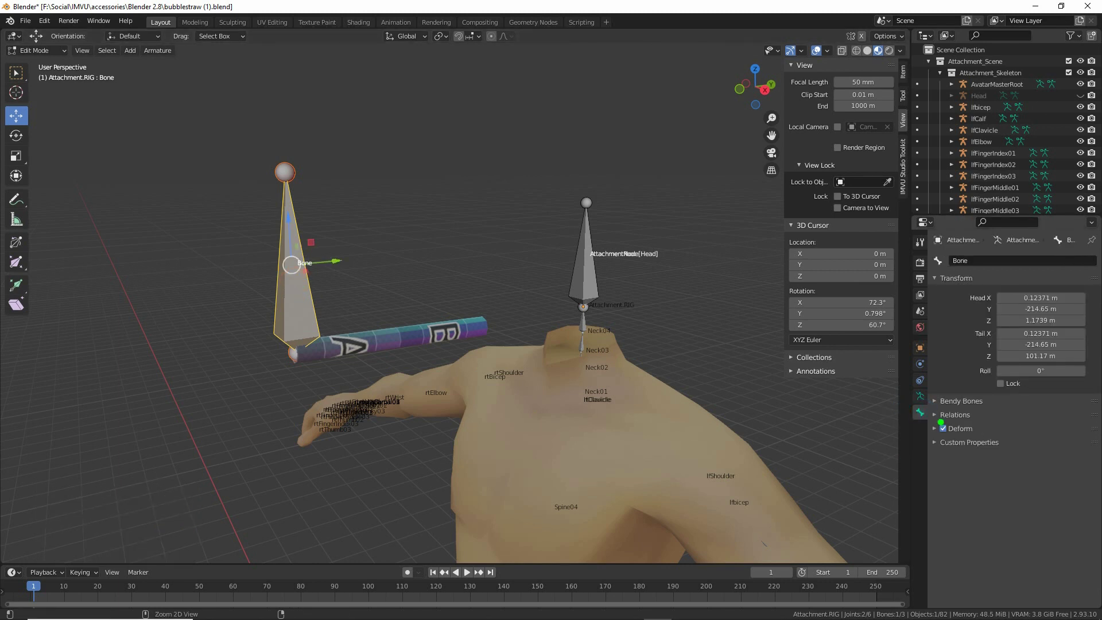
pyautogui.moveTo(941, 422); pyautogui.dragTo(995, 423)
pyautogui.click(935, 414)
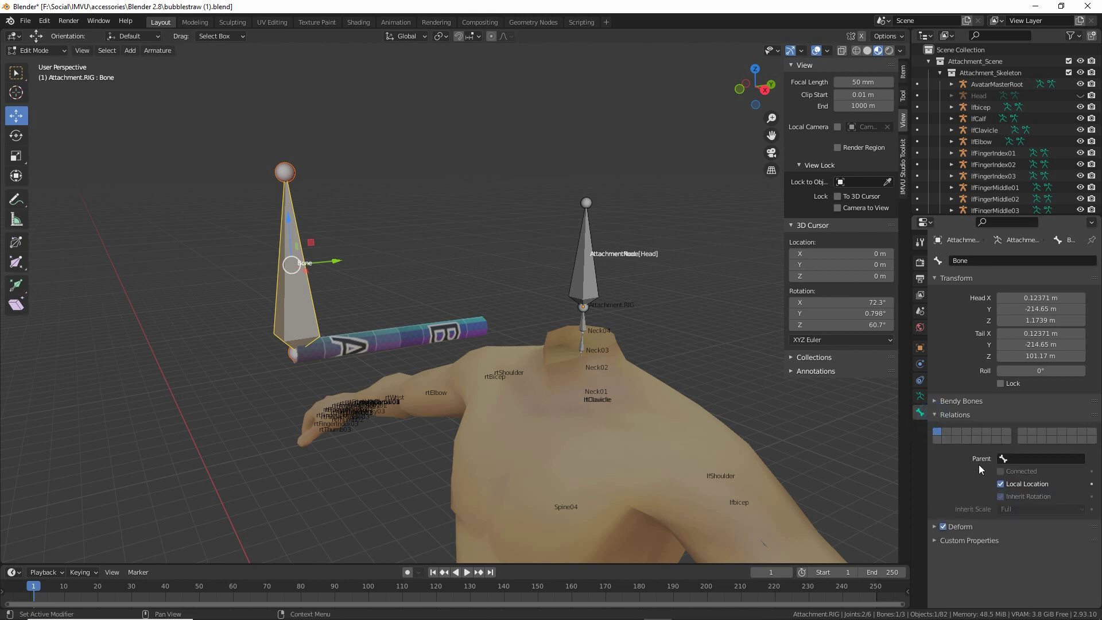
pyautogui.moveTo(965, 468); pyautogui.dragTo(1015, 467)
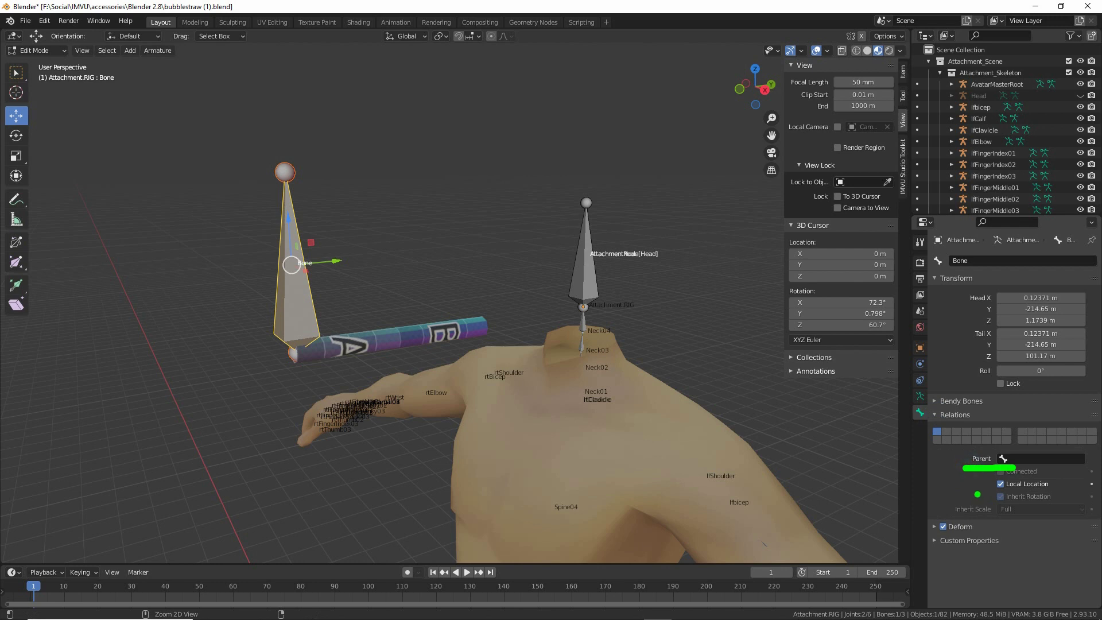
pyautogui.moveTo(1007, 442)
pyautogui.mouseDown()
pyautogui.moveTo(989, 454)
pyautogui.moveTo(1015, 441)
pyautogui.mouseUp()
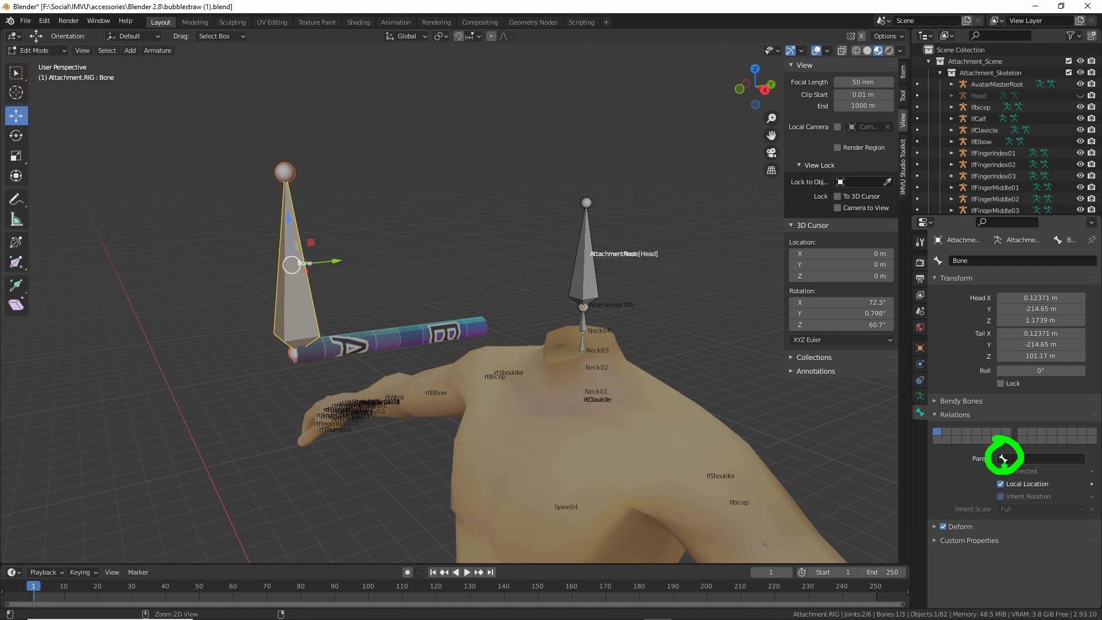
pyautogui.click(1003, 459)
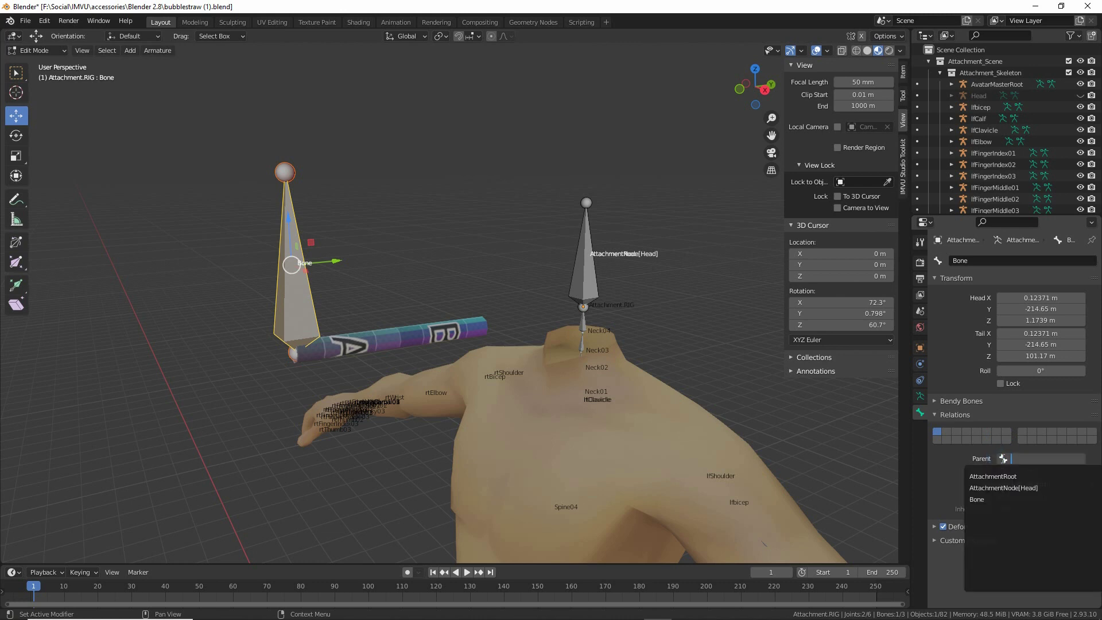
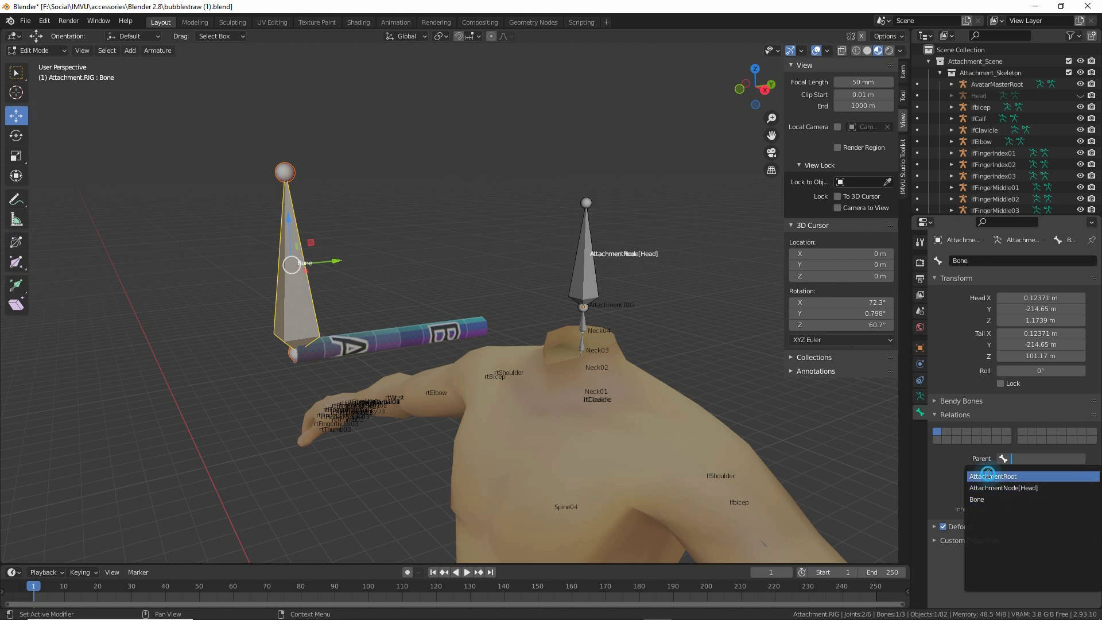
pyautogui.click(993, 478)
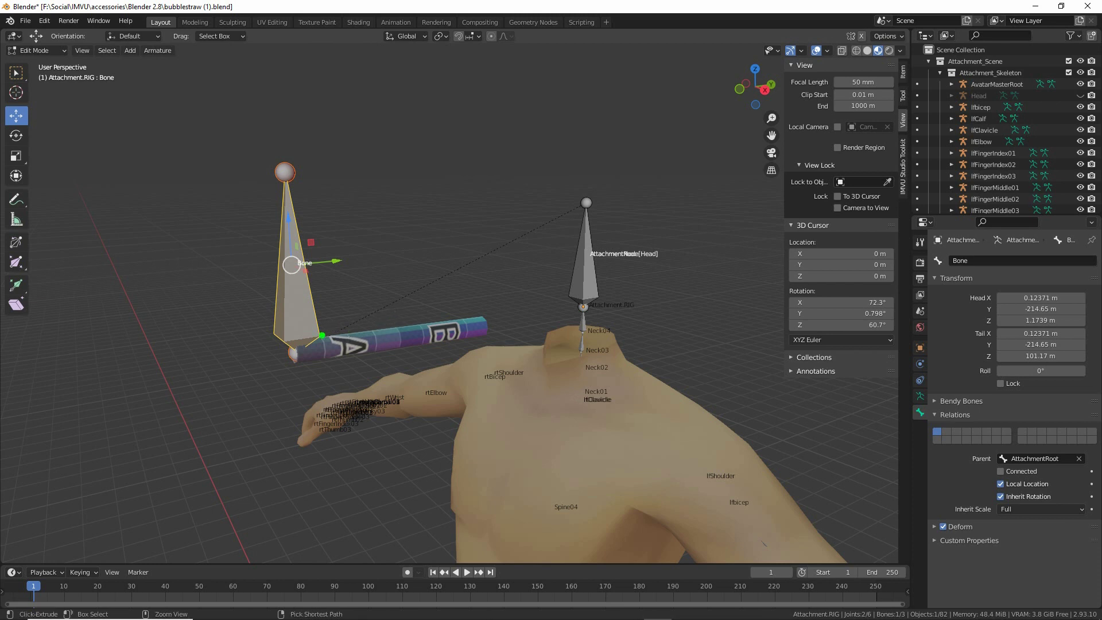
pyautogui.moveTo(322, 335); pyautogui.dragTo(577, 199)
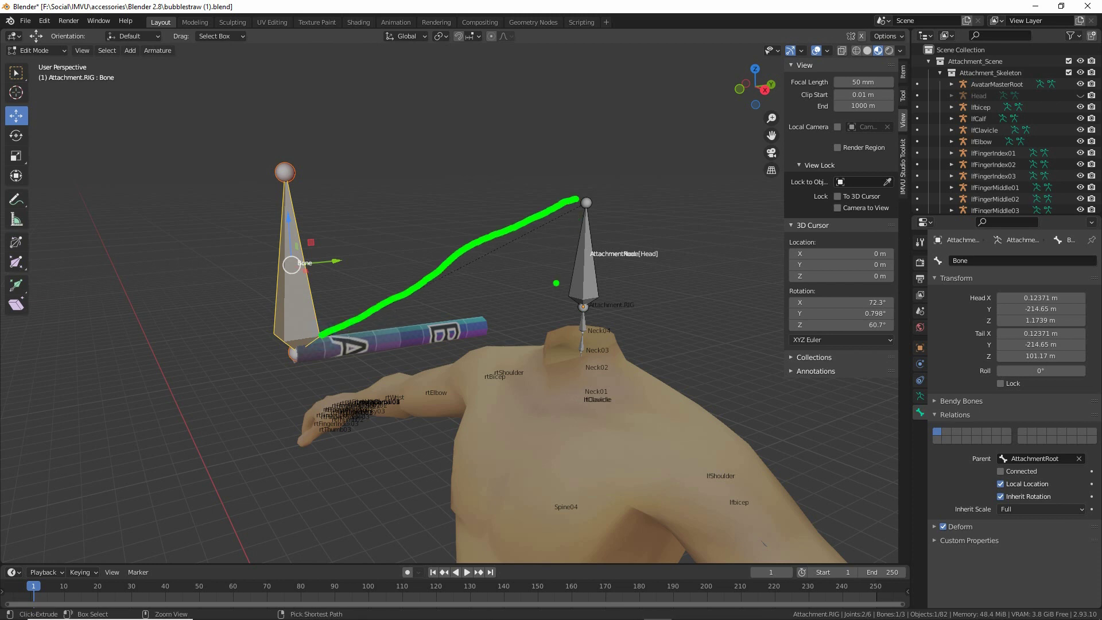
pyautogui.press('Escape')
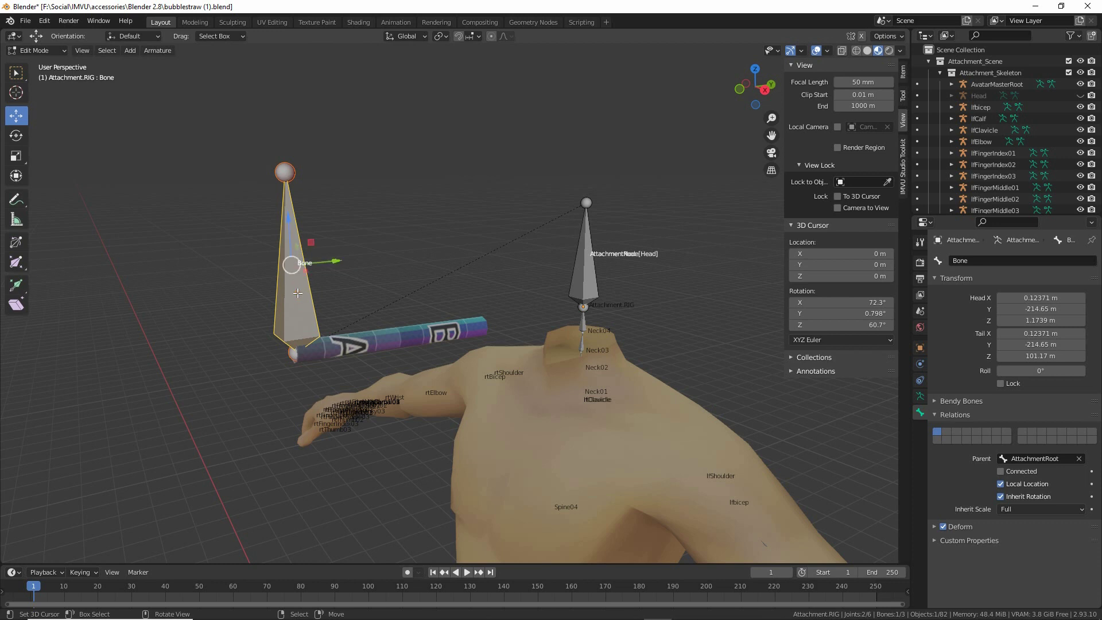
pyautogui.moveTo(313, 269); pyautogui.dragTo(295, 258)
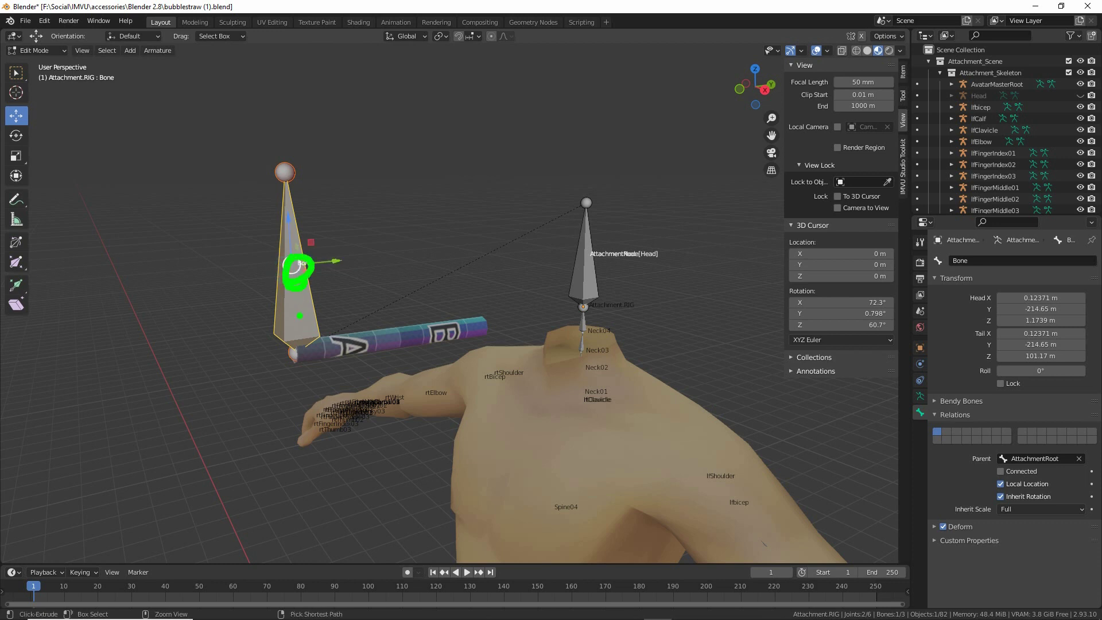
pyautogui.press('Escape')
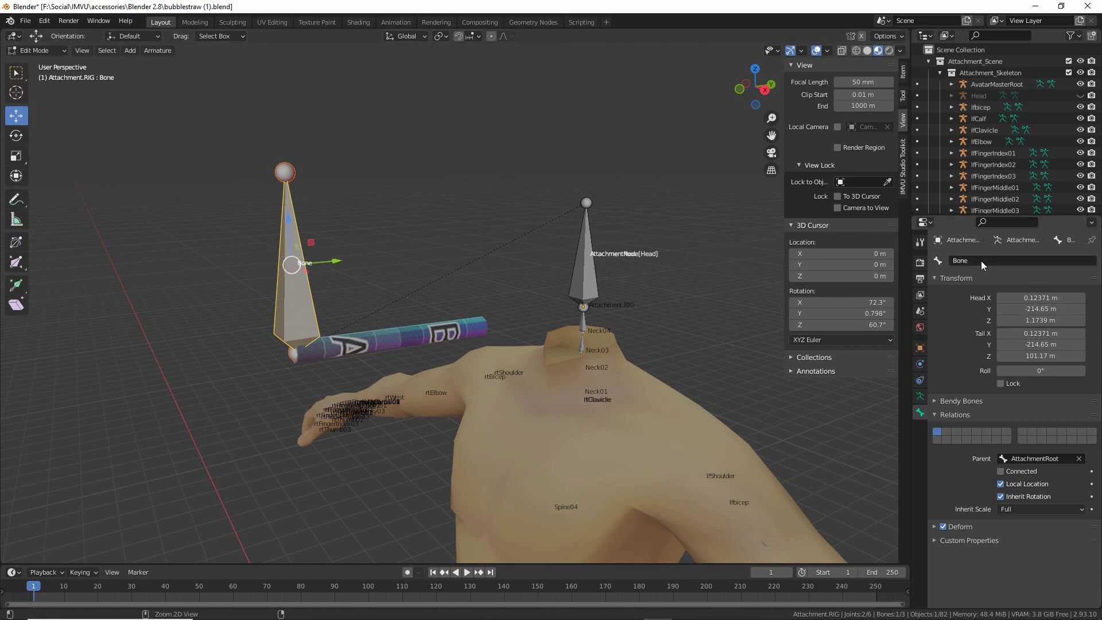
# Step: Rename the new bone to "bubblestraw"
pyautogui.moveTo(946, 238)
pyautogui.mouseDown()
pyautogui.moveTo(930, 259)
pyautogui.moveTo(953, 234)
pyautogui.mouseUp()
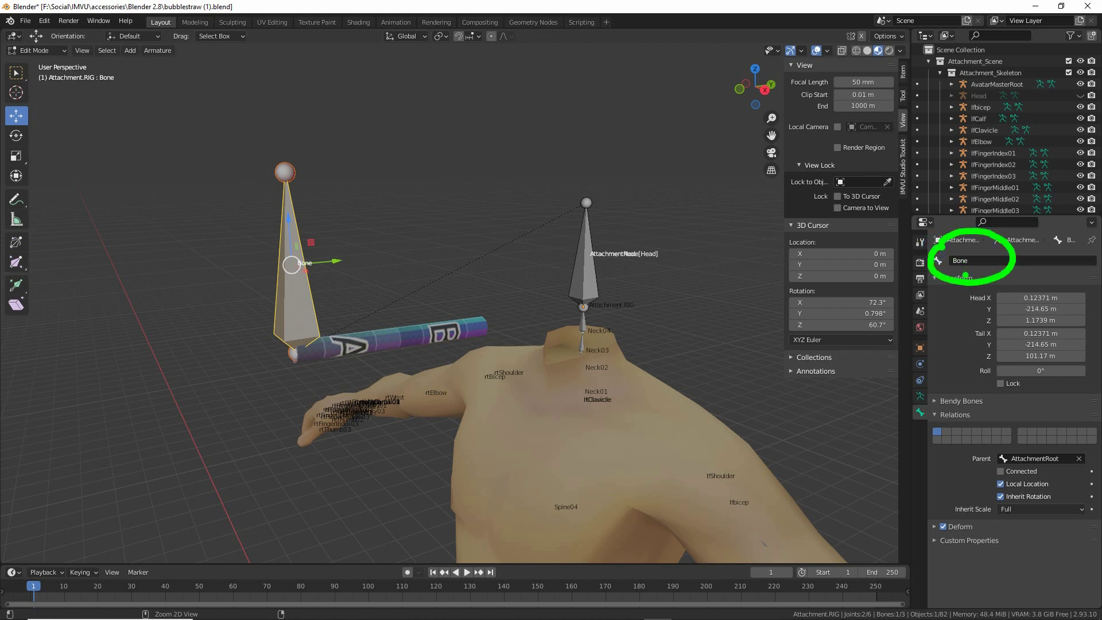
pyautogui.press('Escape')
pyautogui.click(976, 261)
pyautogui.write('bubblestra')
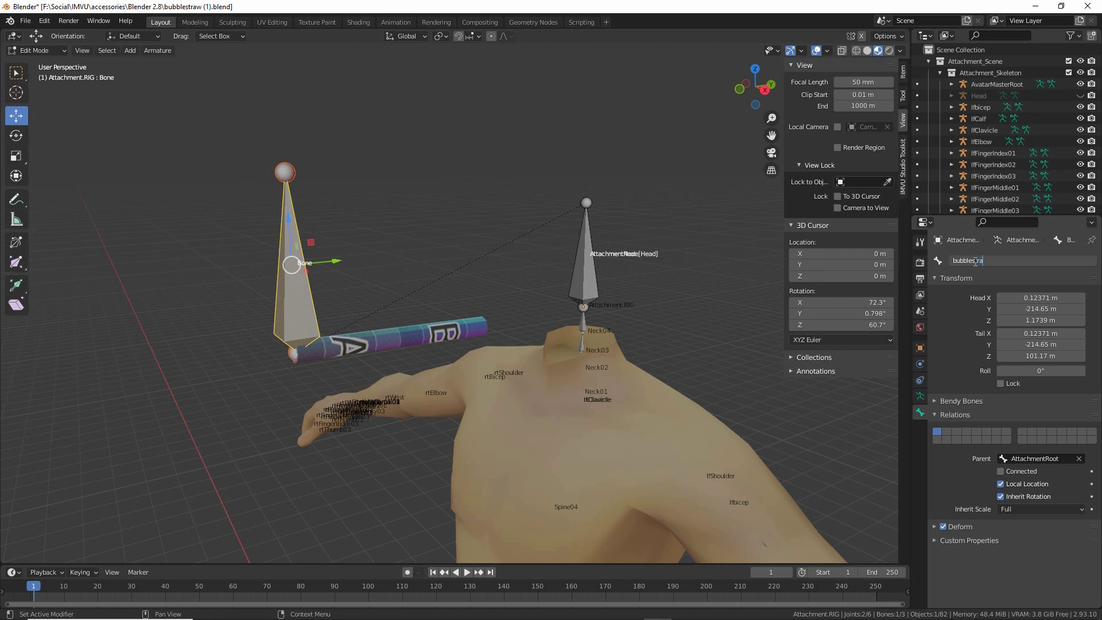
pyautogui.write('w')
pyautogui.press('Return')
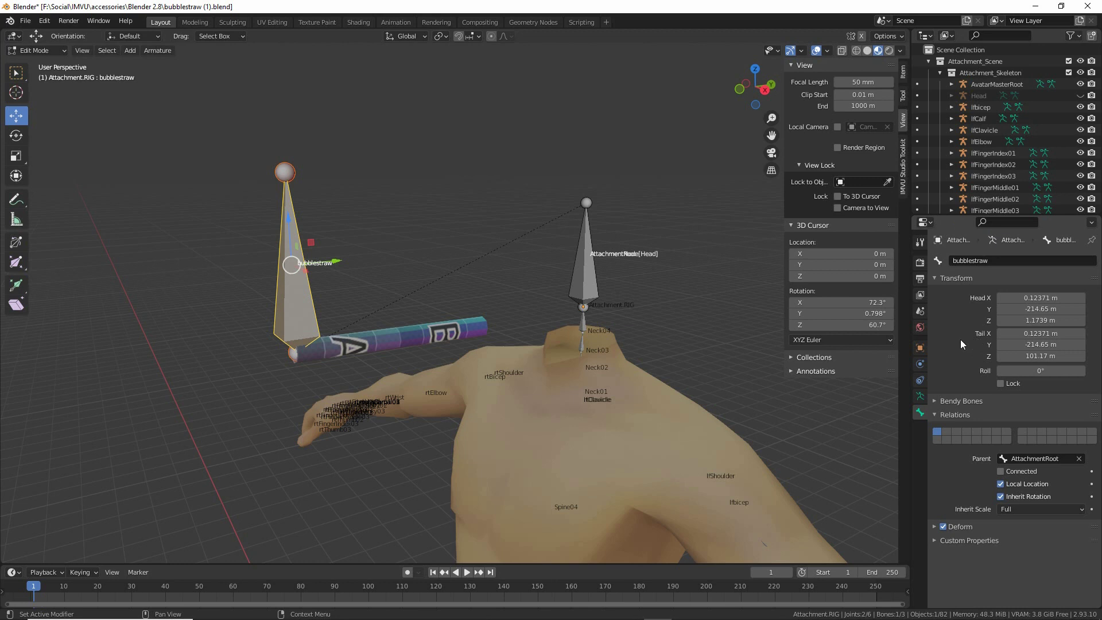
# Step: Expand Attachment.RIG in the ATTACHMENT_EXPORT collection down to the bones under AttachmentRoot
pyautogui.scroll(-15, 994, 157)
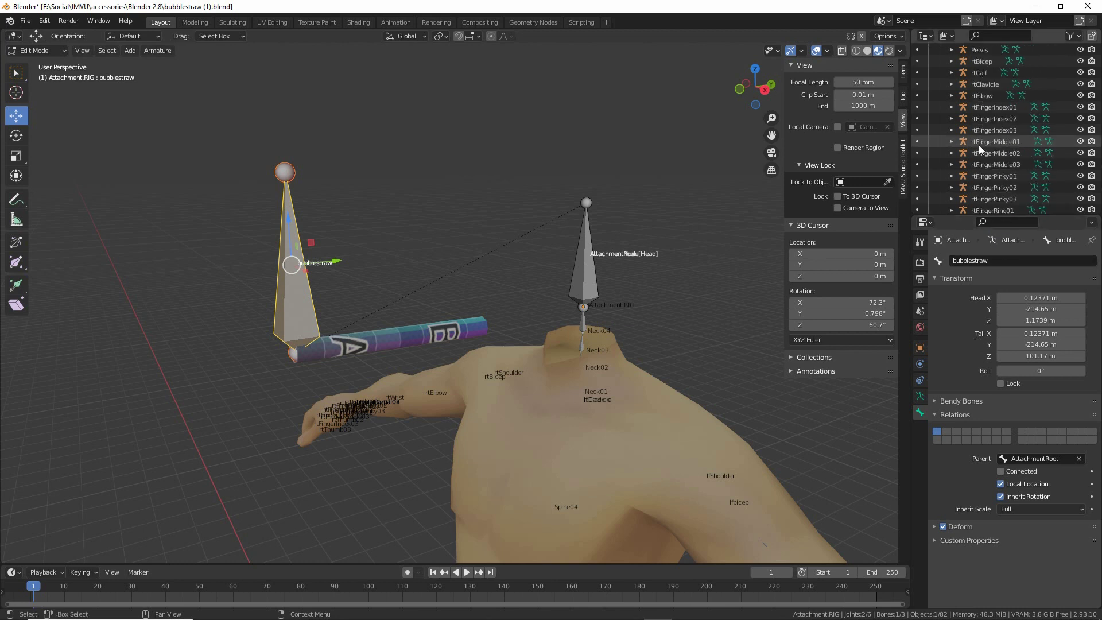
pyautogui.scroll(-8, 976, 150)
pyautogui.scroll(-5, 971, 161)
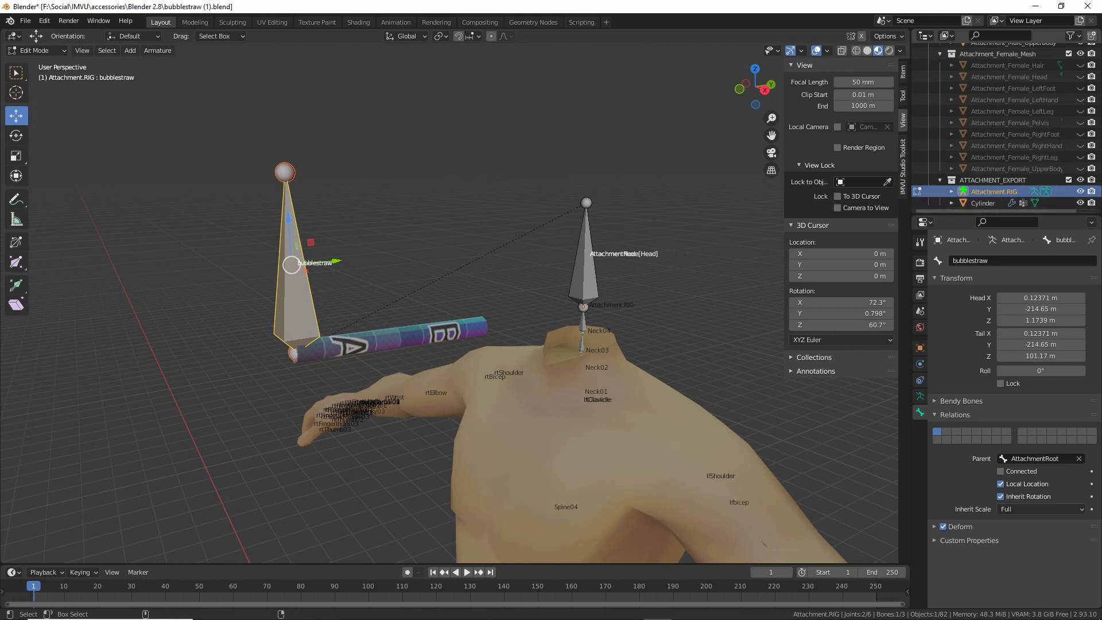
pyautogui.moveTo(955, 189); pyautogui.dragTo(1029, 192)
pyautogui.moveTo(966, 201); pyautogui.dragTo(1025, 202)
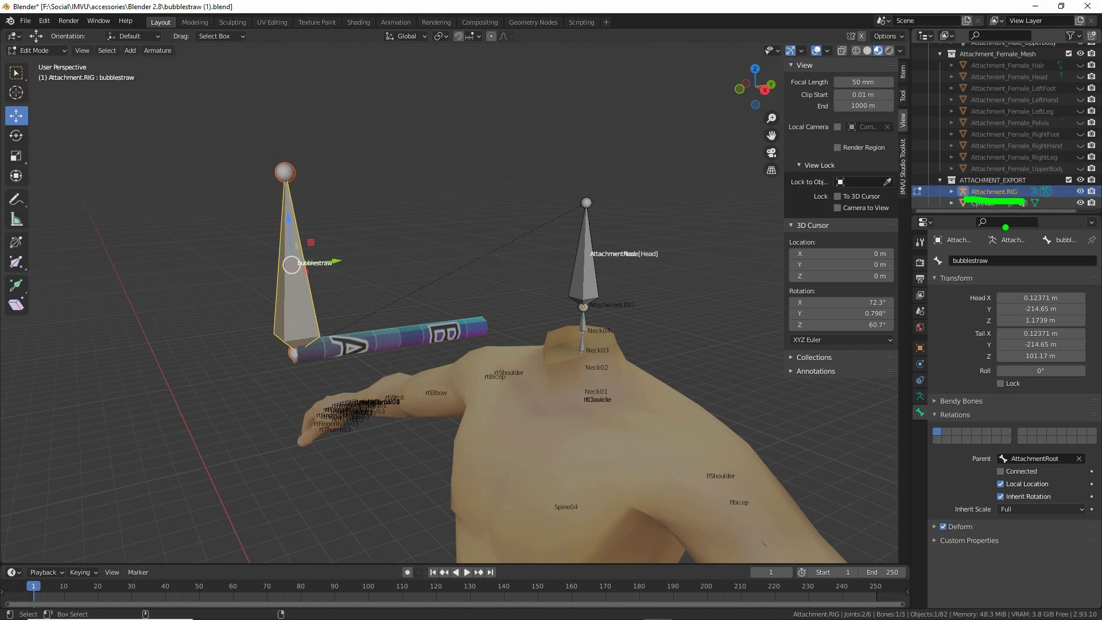
pyautogui.click(952, 191)
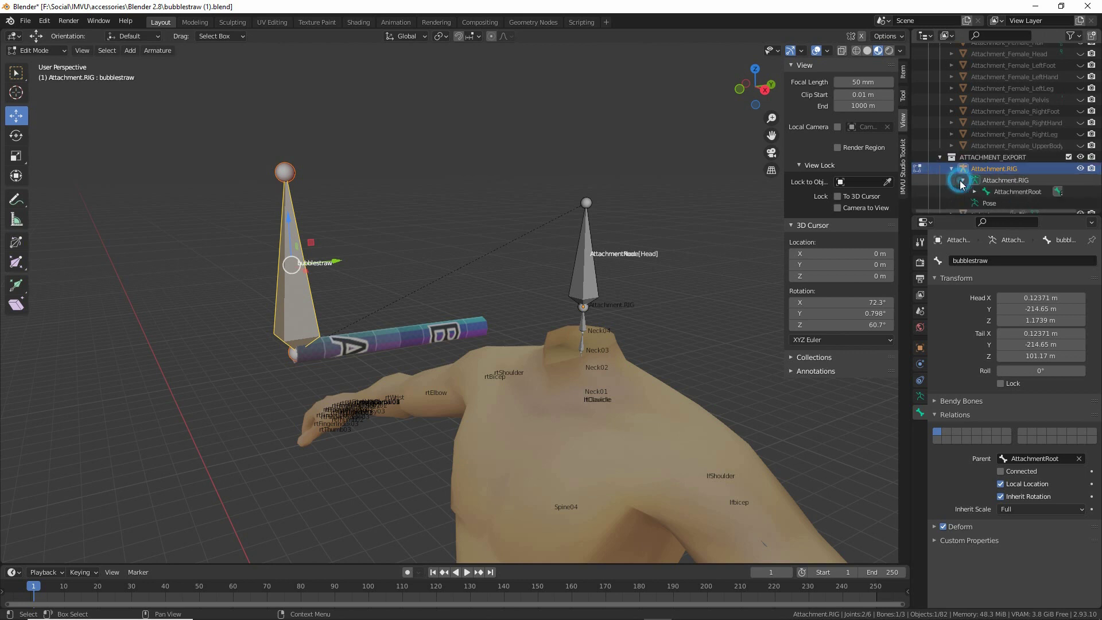
pyautogui.scroll(-1, 961, 181)
pyautogui.moveTo(1031, 176); pyautogui.dragTo(996, 175)
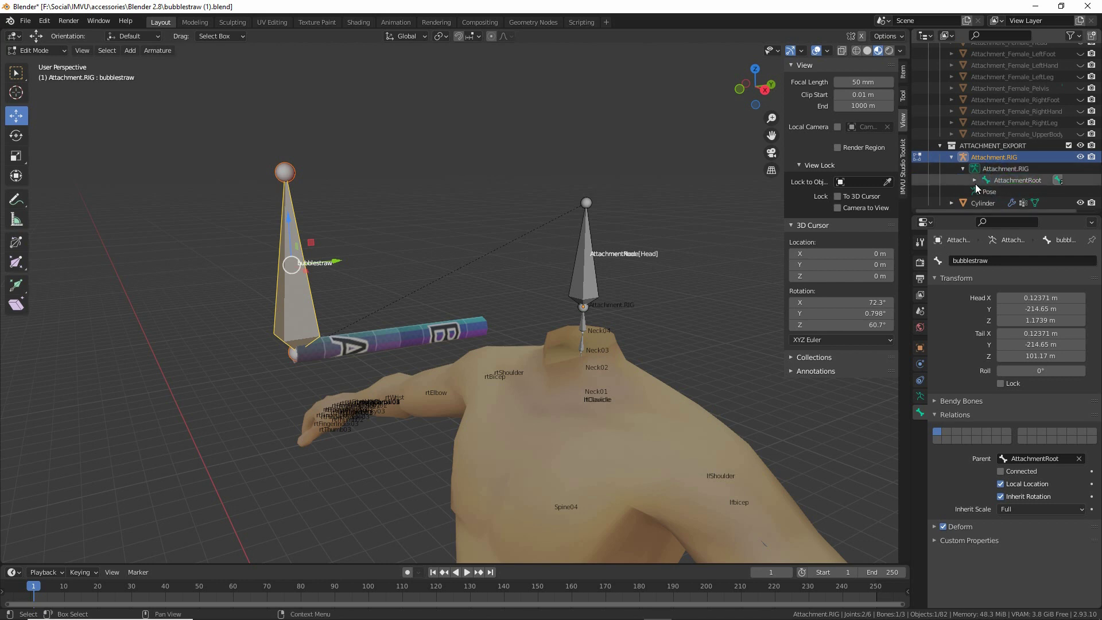
pyautogui.click(975, 181)
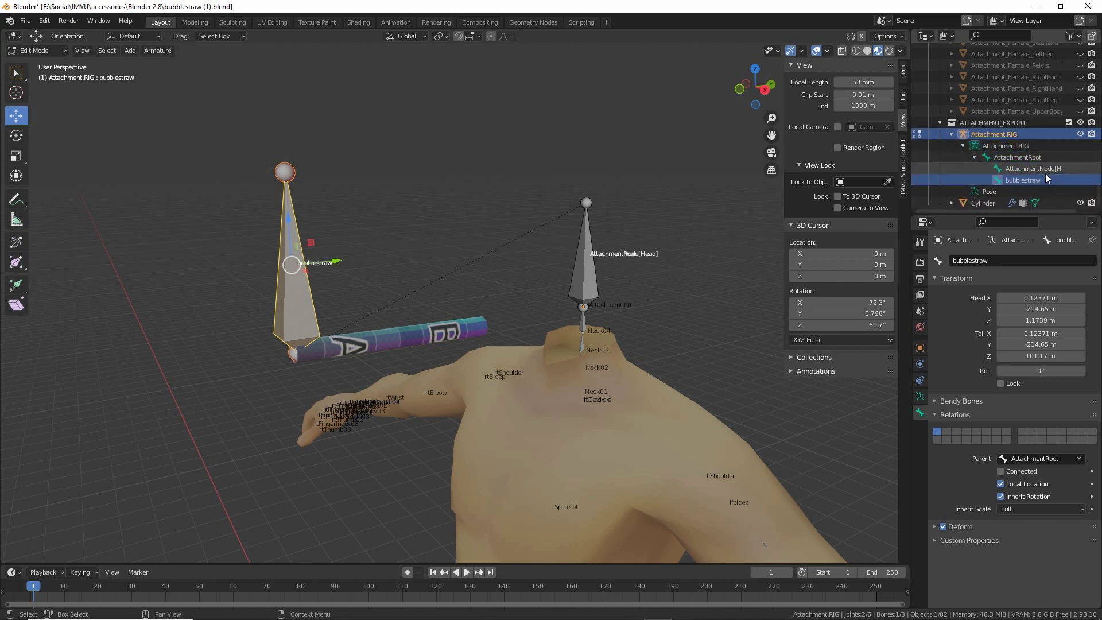
# Step: Select the bubblestraw bone together with its parent AttachmentRoot in the rig hierarchy
pyautogui.click(1009, 179)
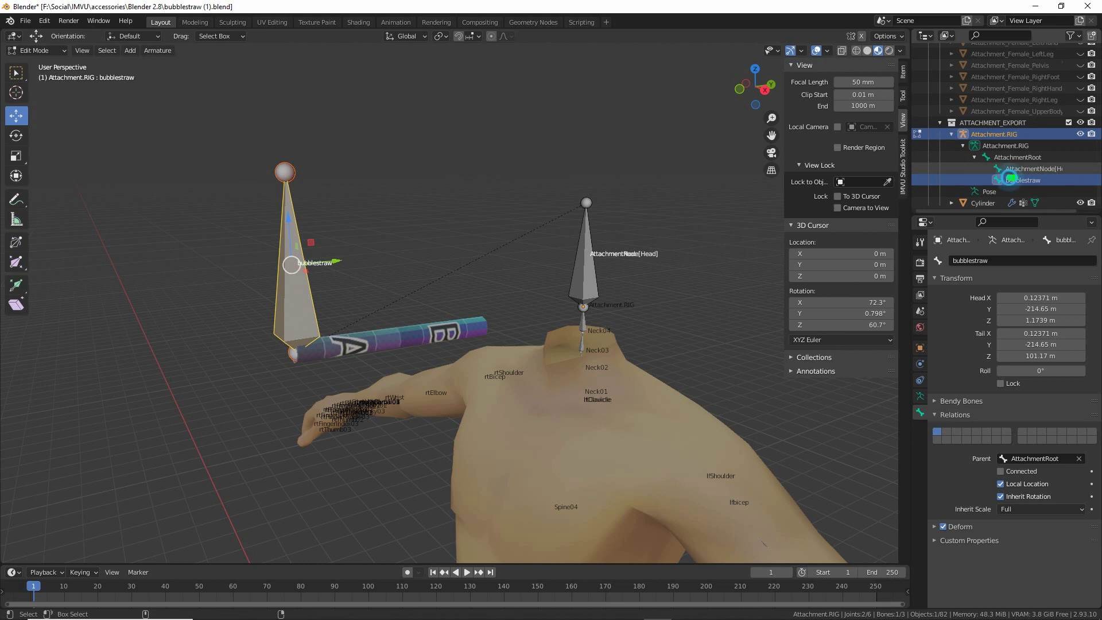
pyautogui.moveTo(1010, 179)
pyautogui.mouseDown()
pyautogui.moveTo(1060, 178)
pyautogui.moveTo(1047, 188)
pyautogui.mouseUp()
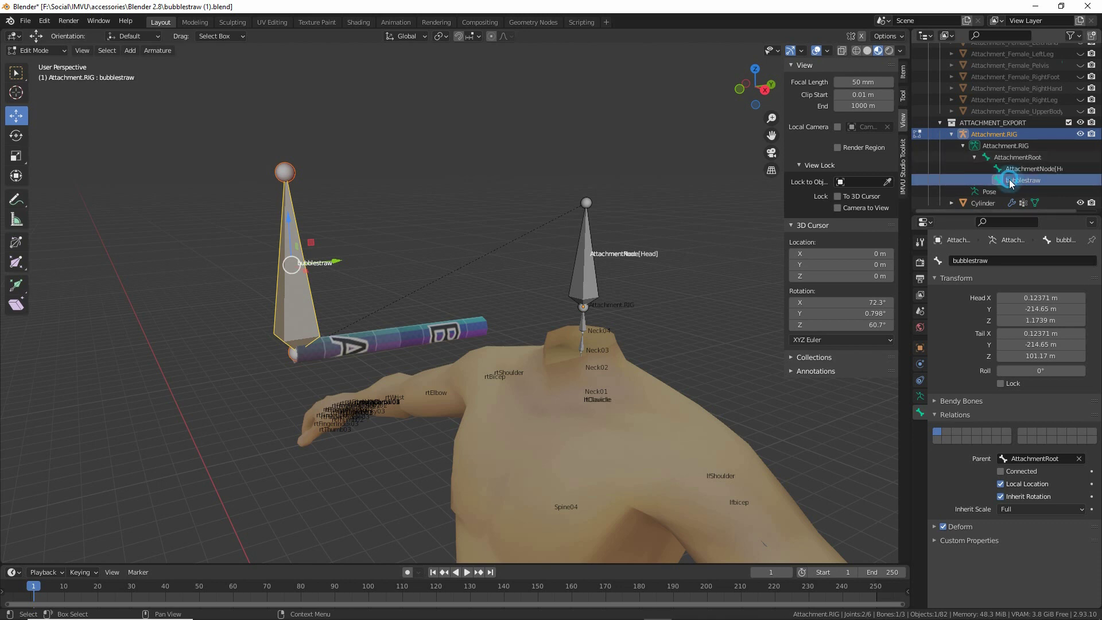
pyautogui.keyDown('ctrl'); pyautogui.click(1009, 159); pyautogui.keyUp('ctrl')
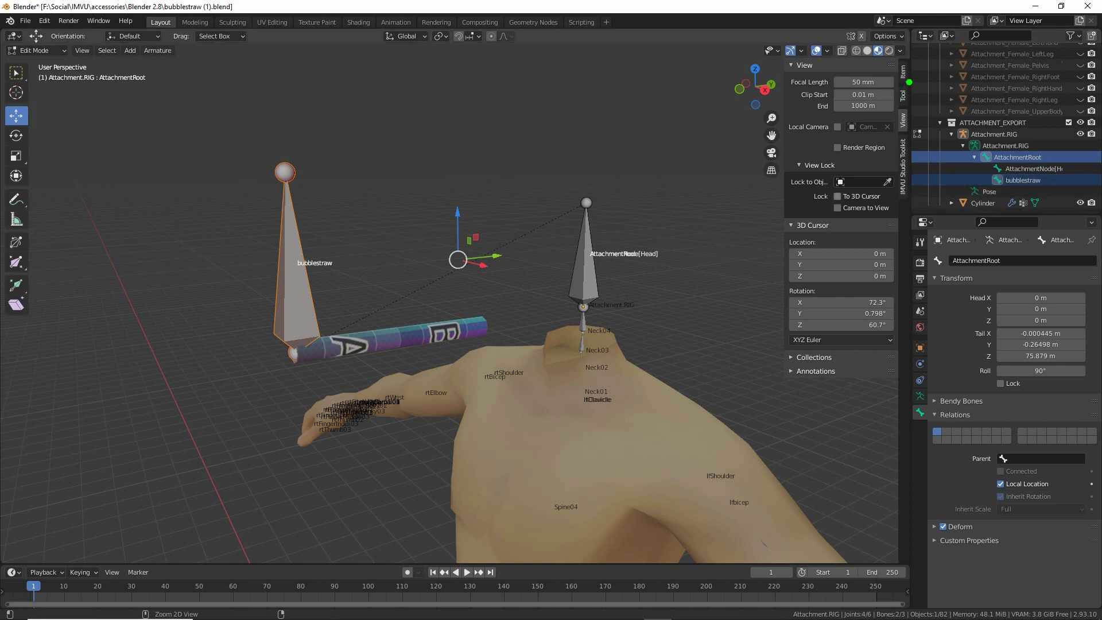
pyautogui.moveTo(914, 69)
pyautogui.mouseDown()
pyautogui.moveTo(911, 183)
pyautogui.moveTo(905, 109)
pyautogui.moveTo(903, 154)
pyautogui.mouseUp()
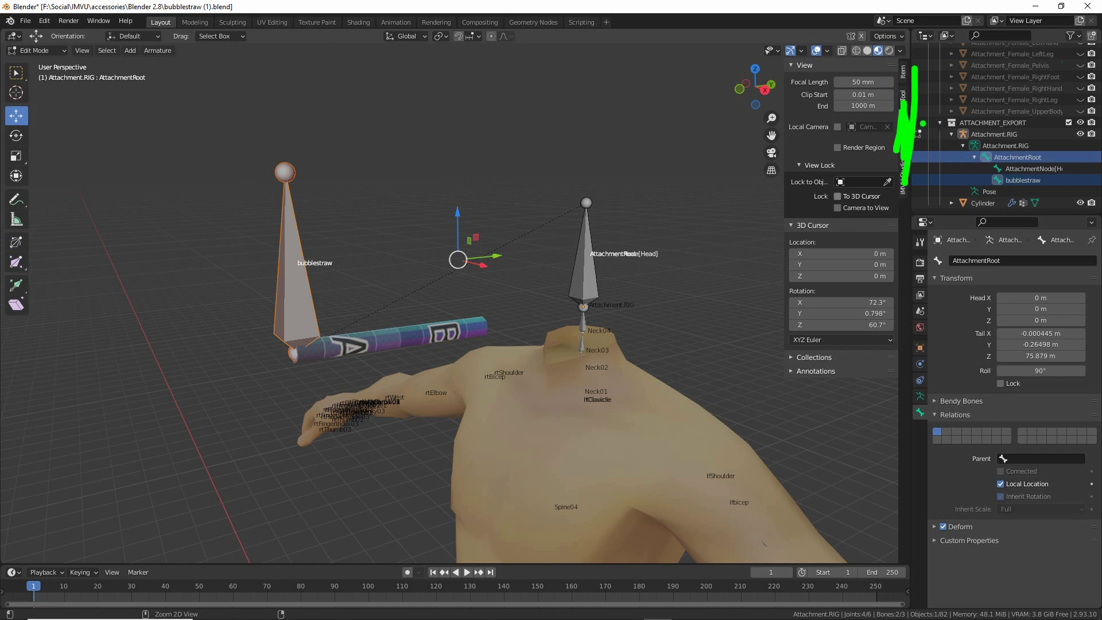
pyautogui.moveTo(907, 123); pyautogui.dragTo(933, 123)
pyautogui.moveTo(1005, 133)
pyautogui.mouseDown()
pyautogui.moveTo(1052, 135)
pyautogui.moveTo(1082, 166)
pyautogui.mouseUp()
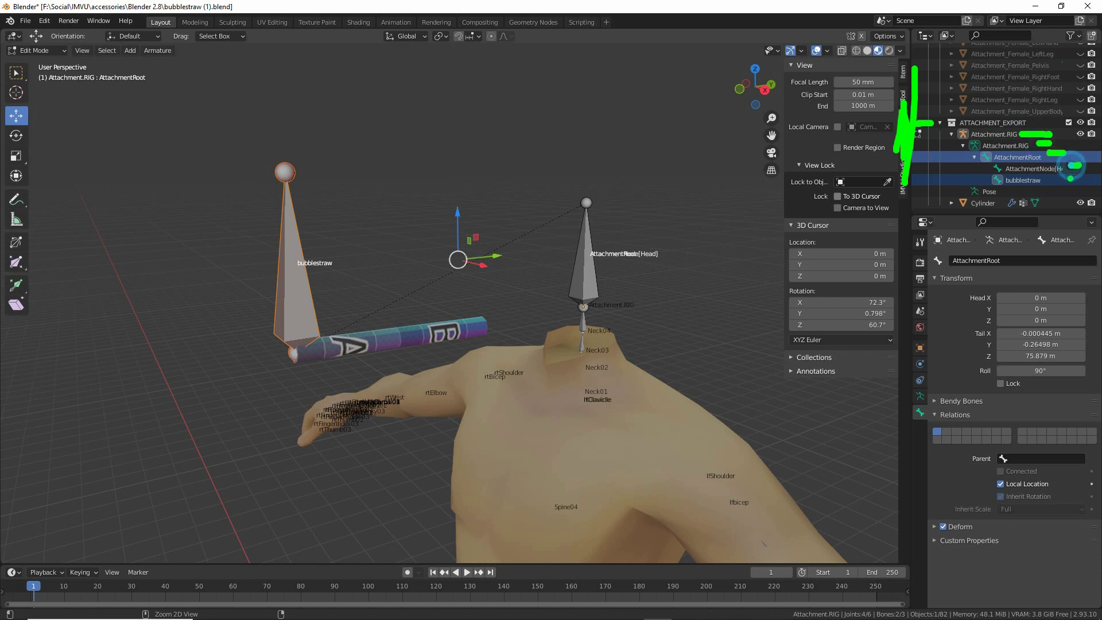
pyautogui.moveTo(998, 192); pyautogui.dragTo(1043, 192)
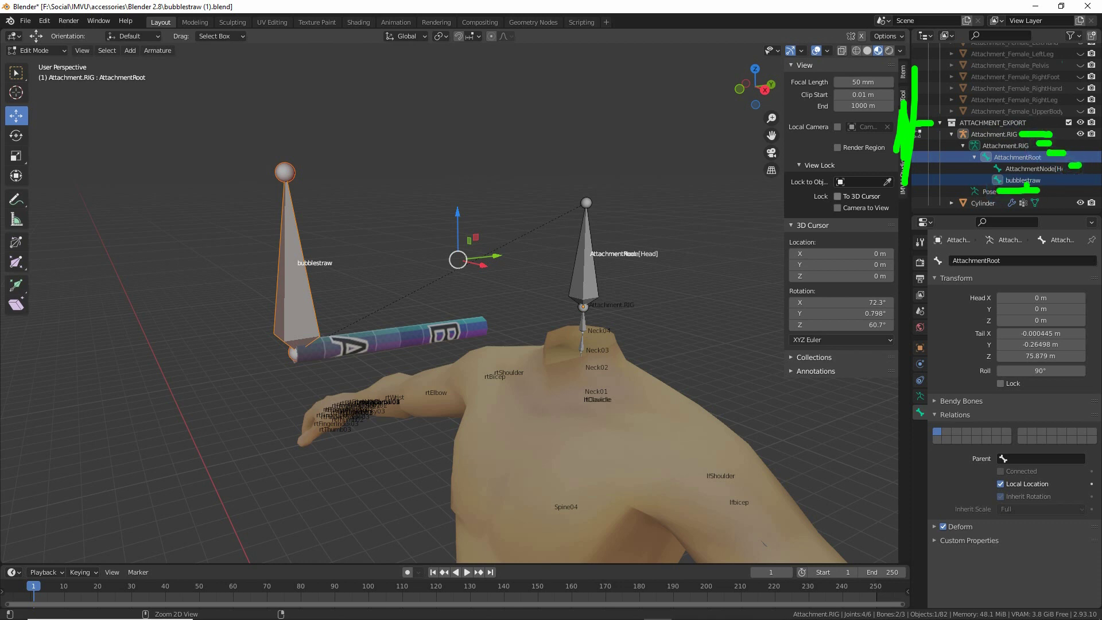
pyautogui.press('Escape')
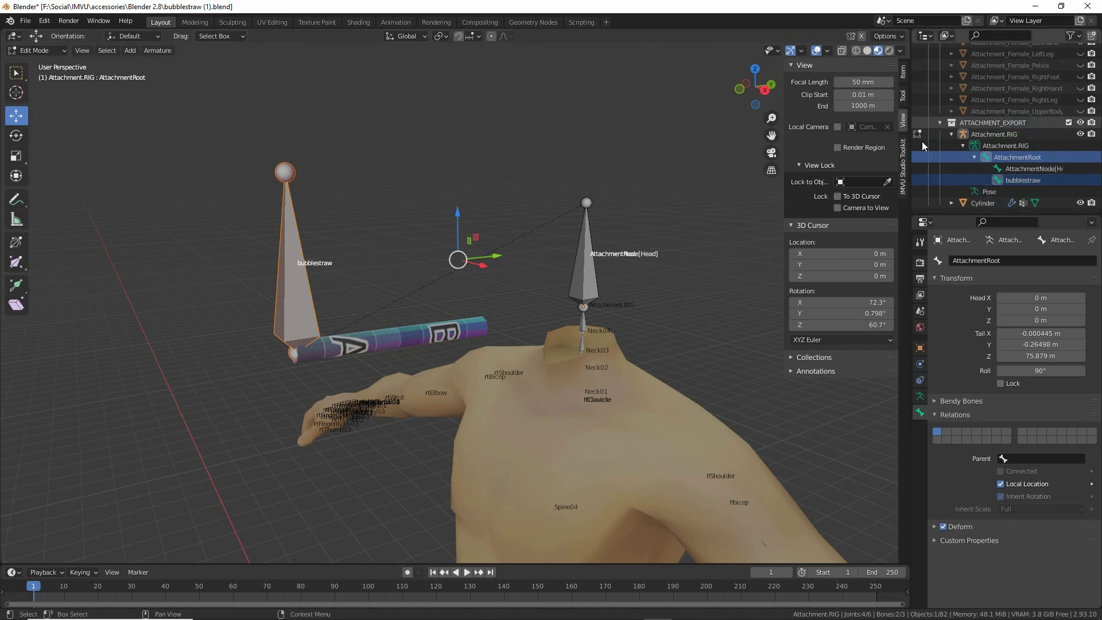
# Step: Return to Object Mode and select the Attachment.RIG armature
pyautogui.keyDown('shift'); pyautogui.moveTo(423, 343); pyautogui.dragTo(407, 357, button='middle'); pyautogui.keyUp('shift')
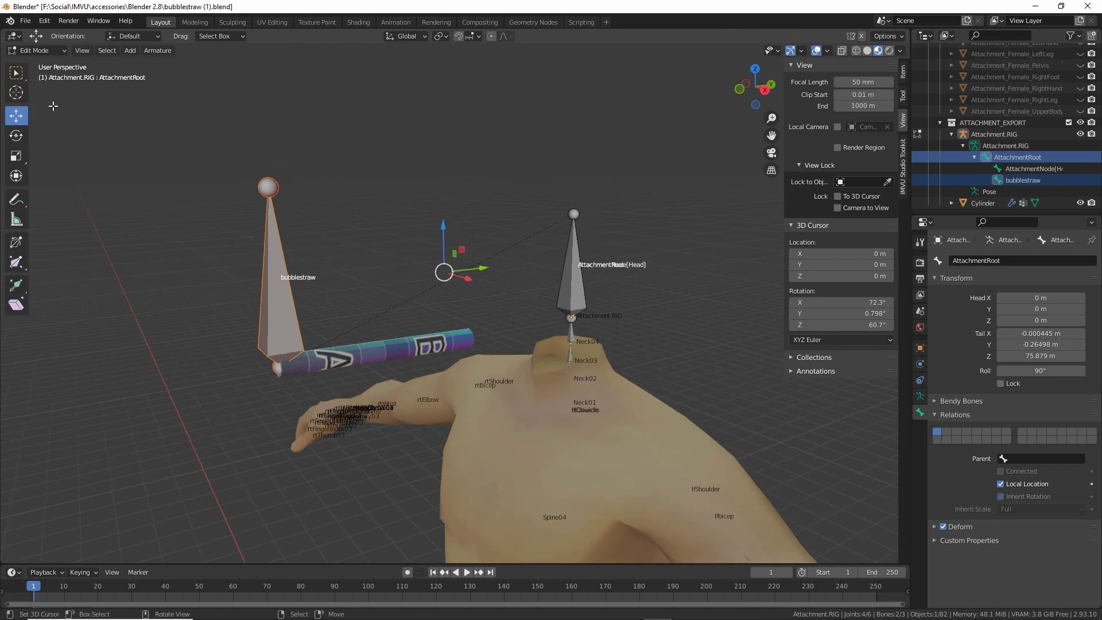
pyautogui.click(42, 51)
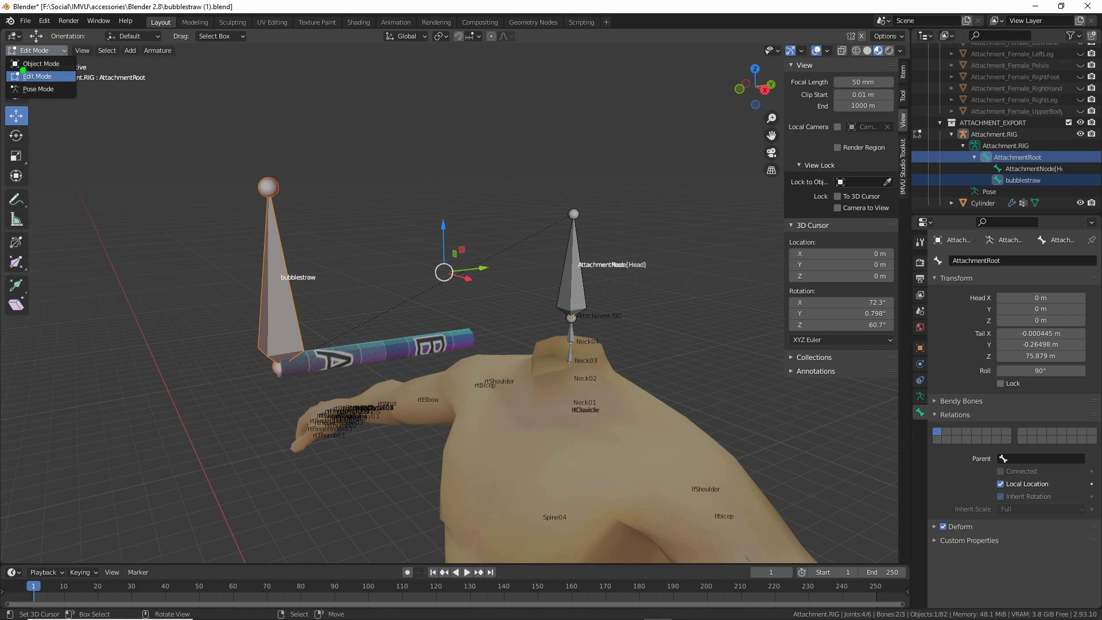
pyautogui.moveTo(18, 70); pyautogui.dragTo(63, 69)
pyautogui.click(40, 63)
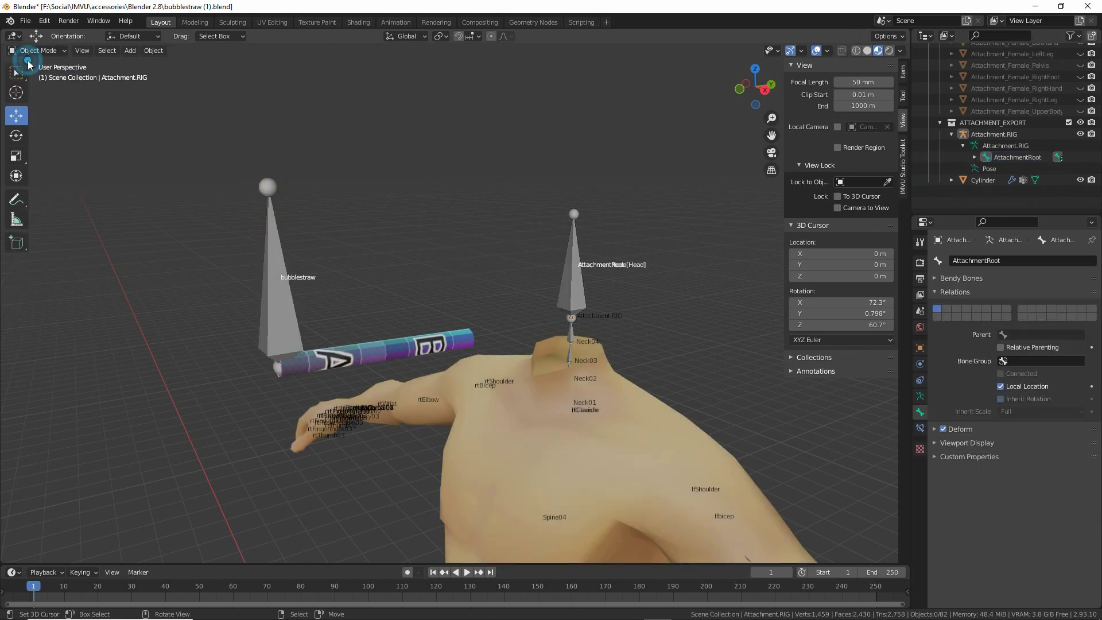
pyautogui.click(571, 281)
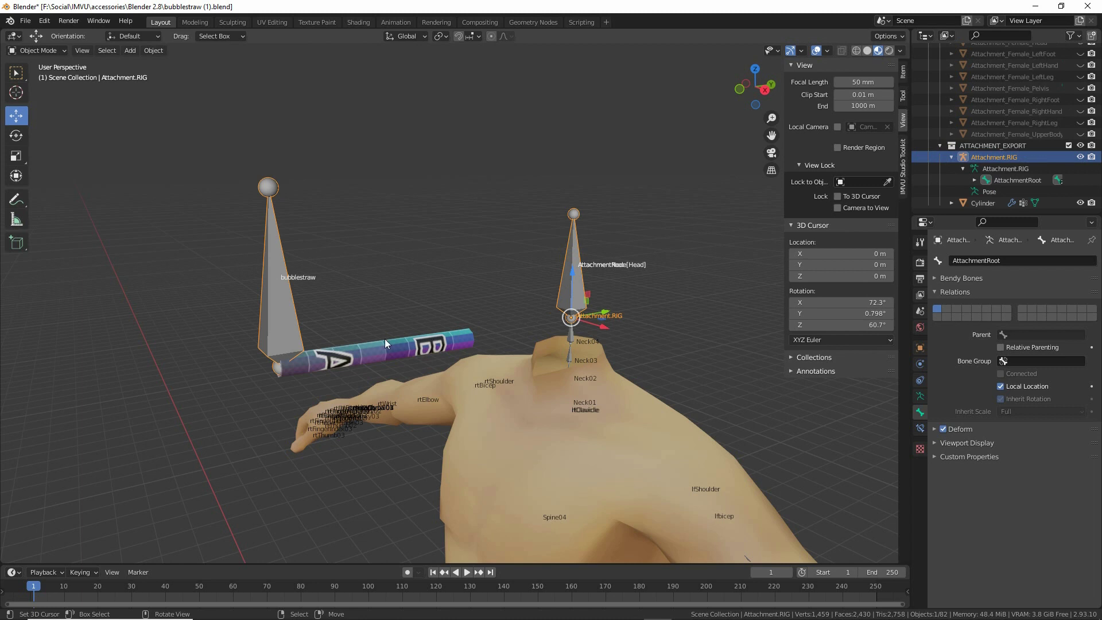
# Step: Put the attachment rig in Pose Mode and select the AttachmentNode[Head] bone
pyautogui.moveTo(384, 343); pyautogui.dragTo(432, 360, button='middle')
pyautogui.moveTo(517, 282); pyautogui.dragTo(433, 360, button='middle')
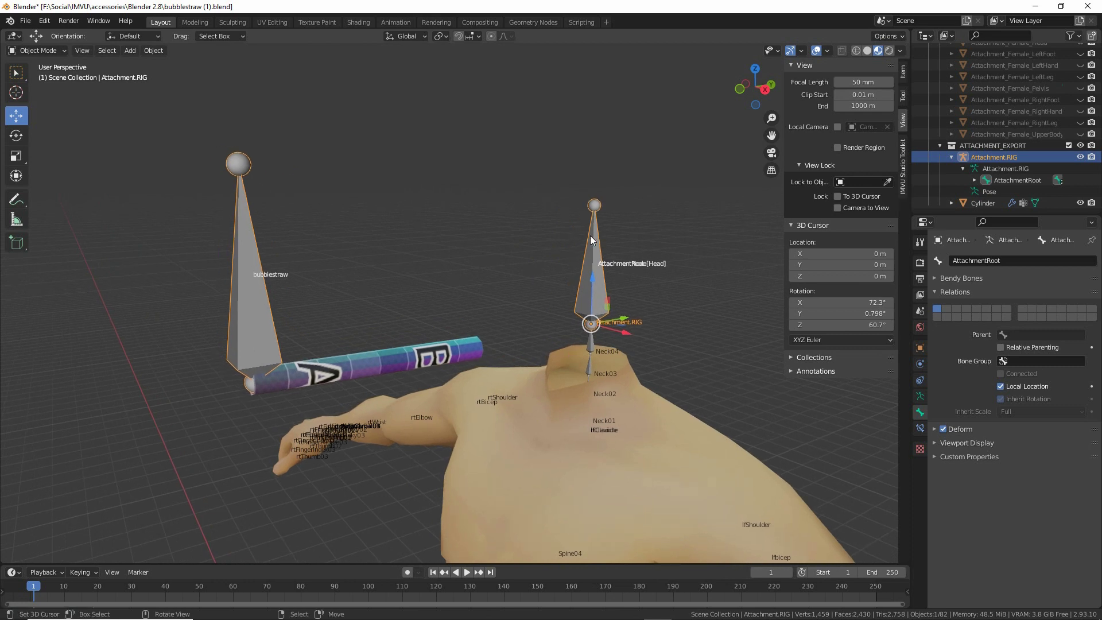
pyautogui.click(45, 51)
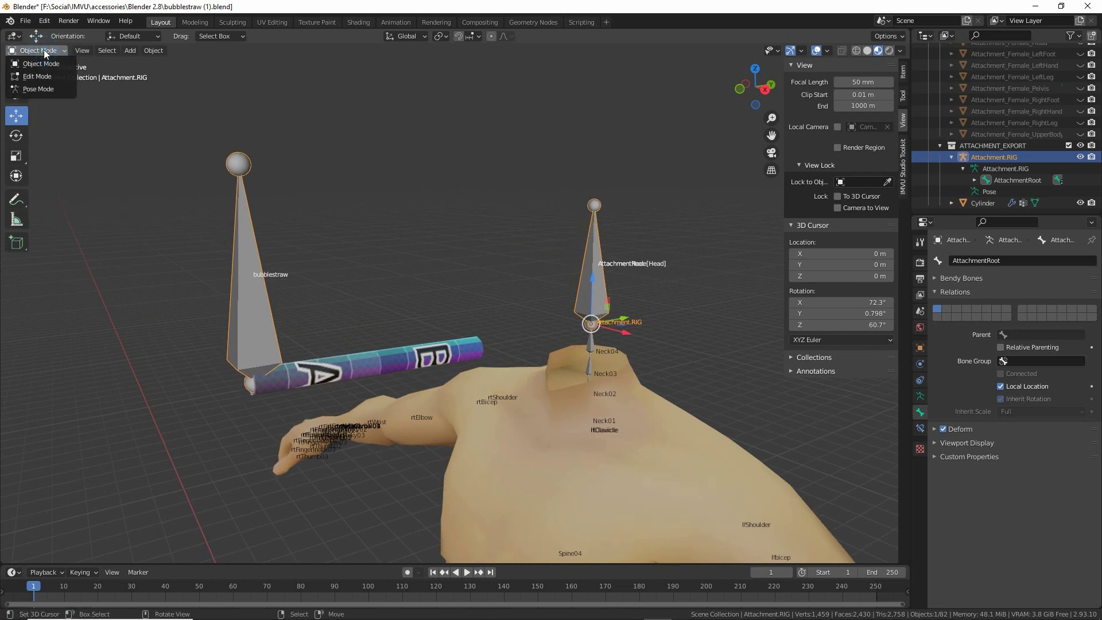
pyautogui.click(33, 91)
pyautogui.click(592, 262)
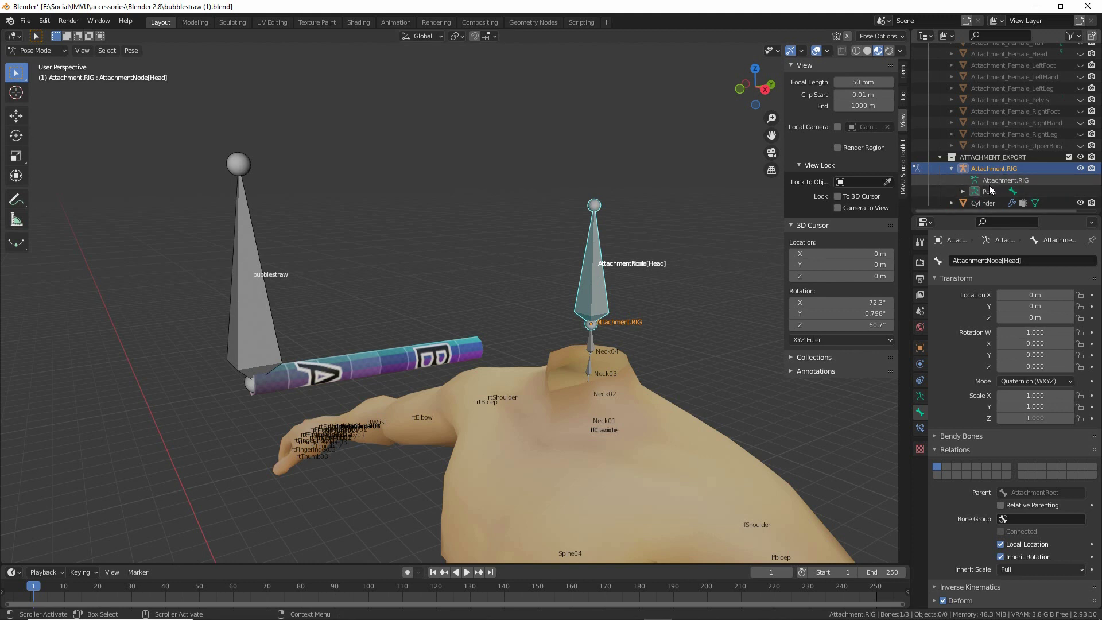
# Step: Expand the rig's Pose hierarchy down to its individual bones and make AttachmentRoot the selected bone
pyautogui.click(1014, 191)
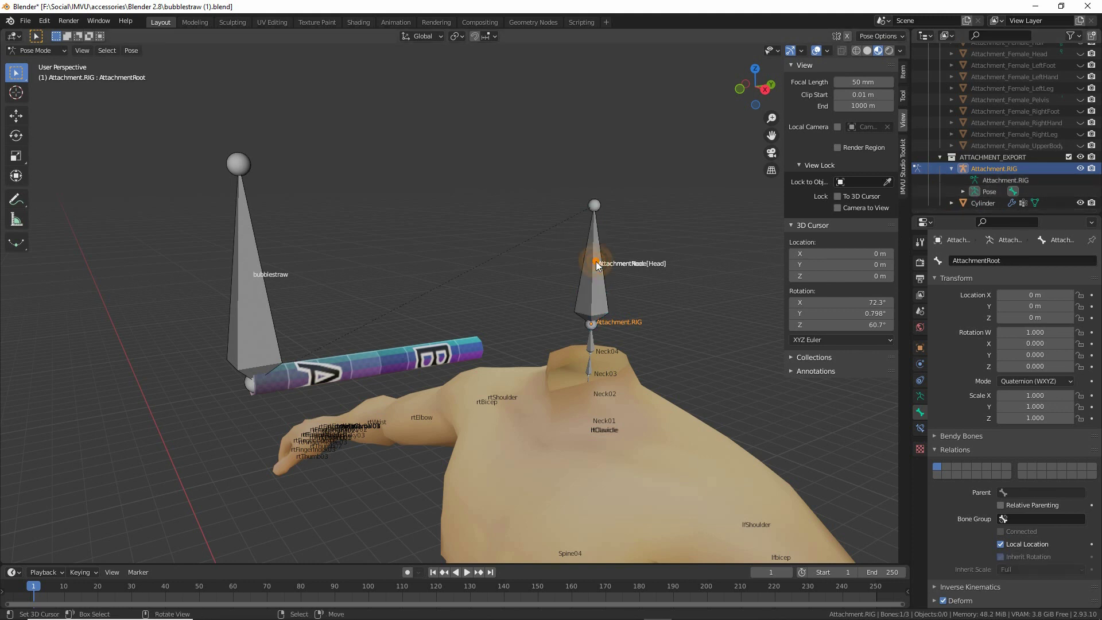
pyautogui.click(963, 191)
pyautogui.scroll(-1, 962, 187)
pyautogui.click(974, 192)
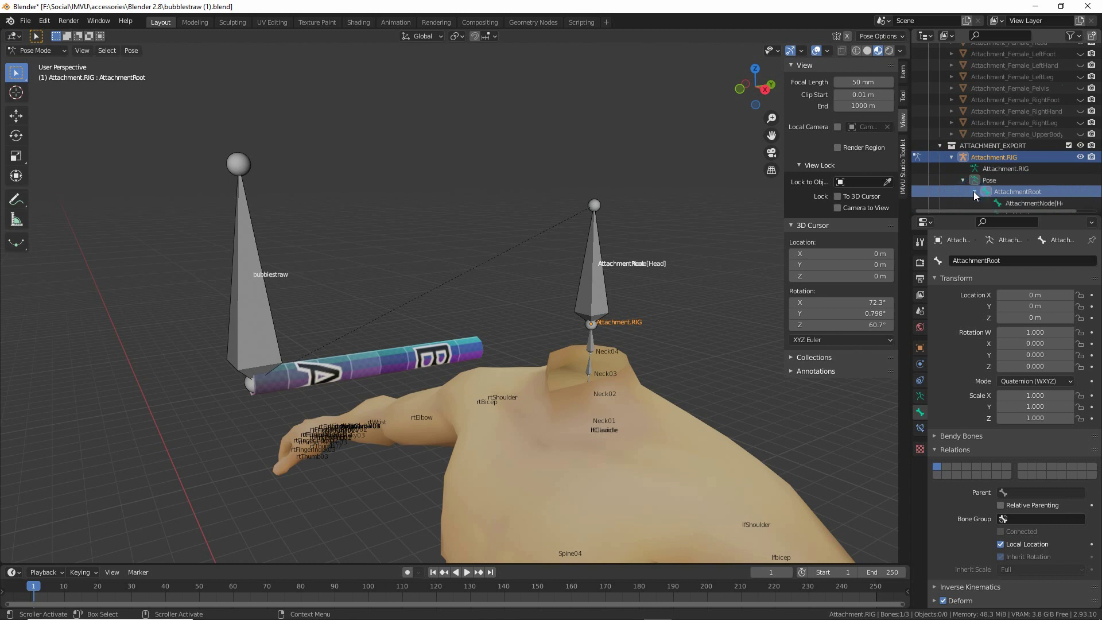
pyautogui.scroll(-2, 974, 191)
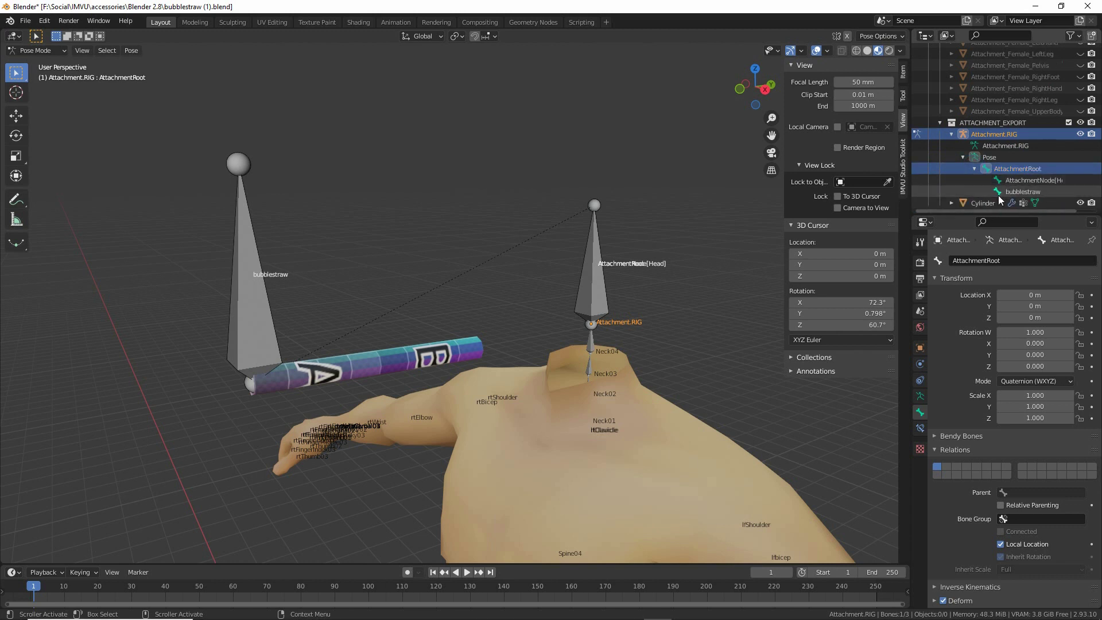
pyautogui.click(597, 268)
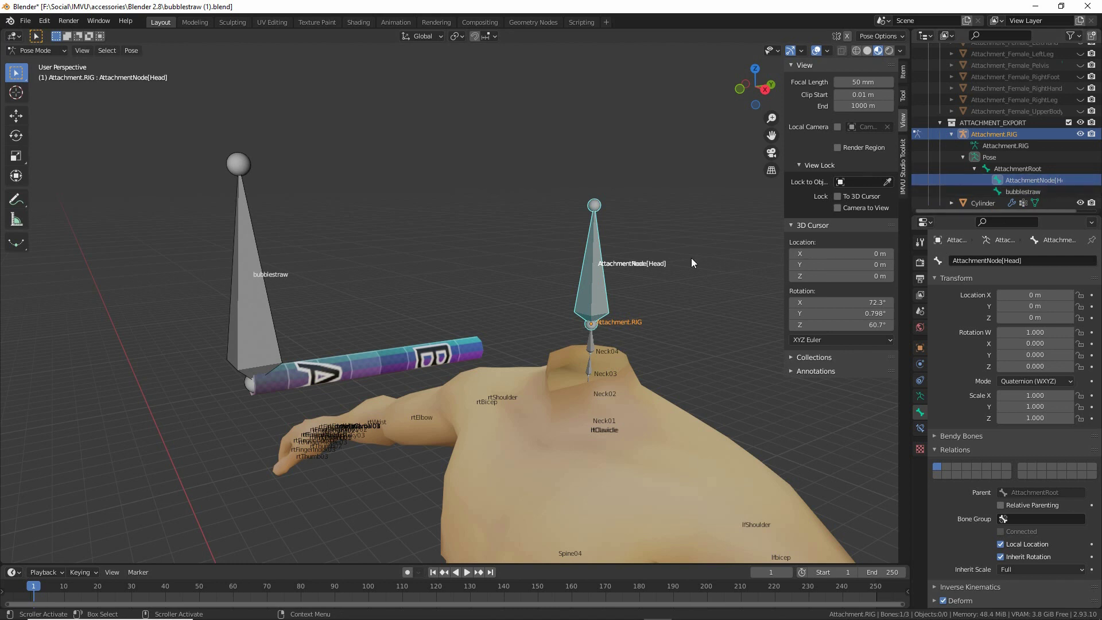
pyautogui.press('[')
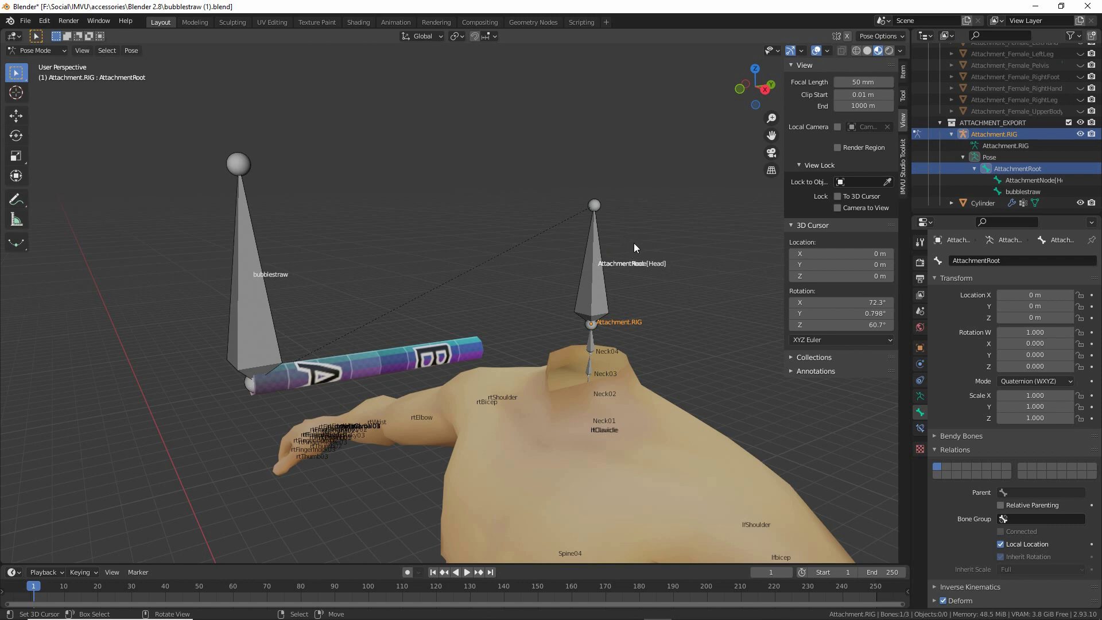
# Step: Test-rotate the AttachmentRoot and AttachmentNode[Head] bones freely to check how the straw follows, cancelling each rotation
pyautogui.press('r')
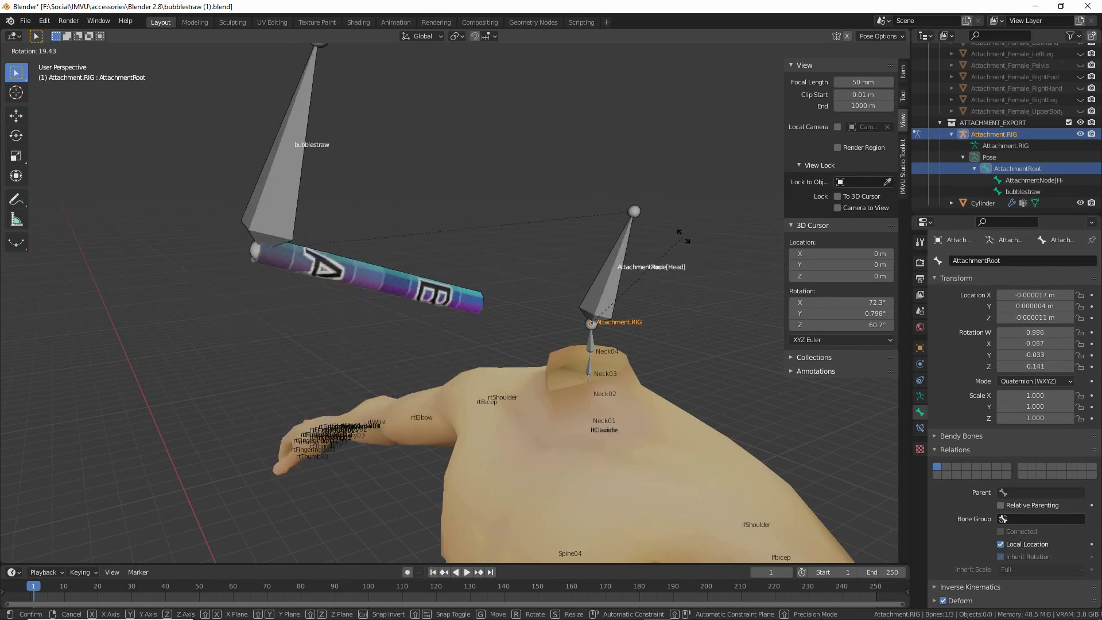
pyautogui.rightClick(624, 235)
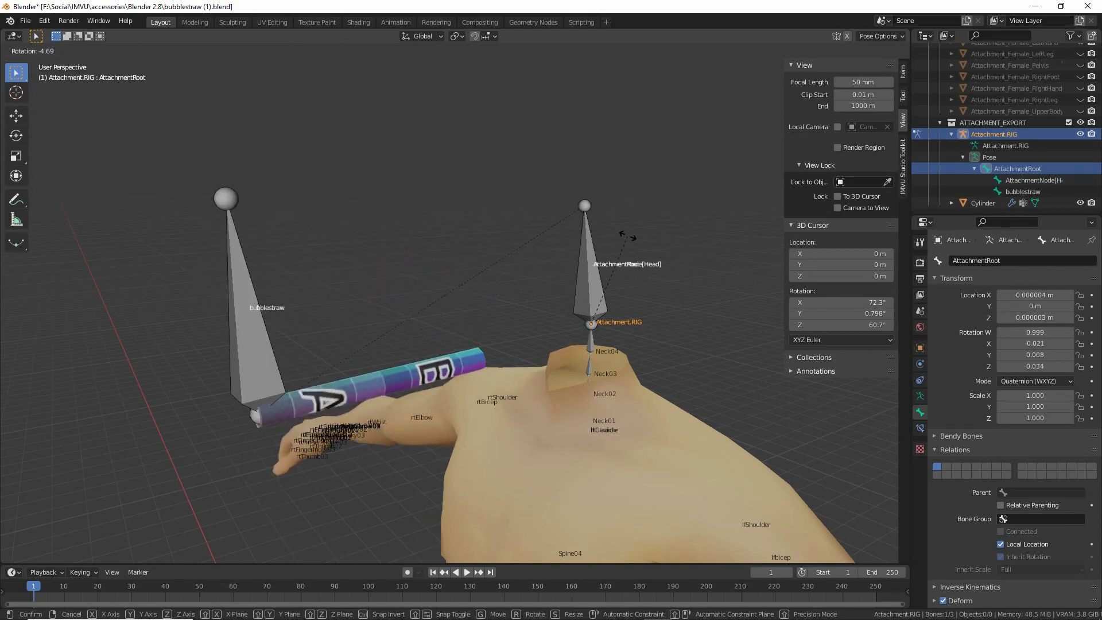
pyautogui.click(593, 260)
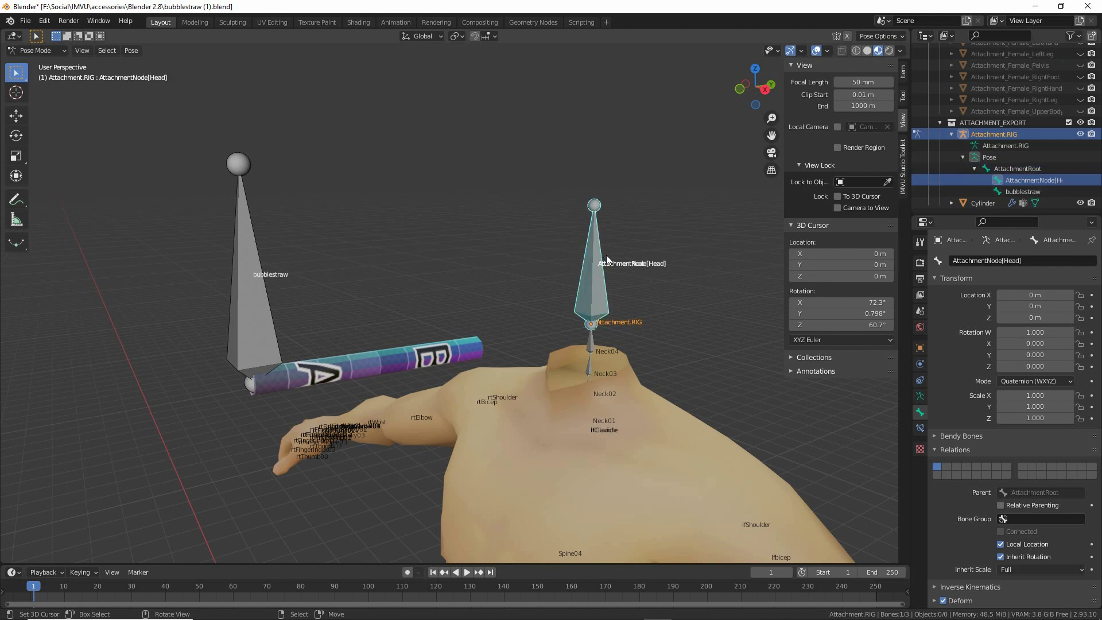
pyautogui.press('r')
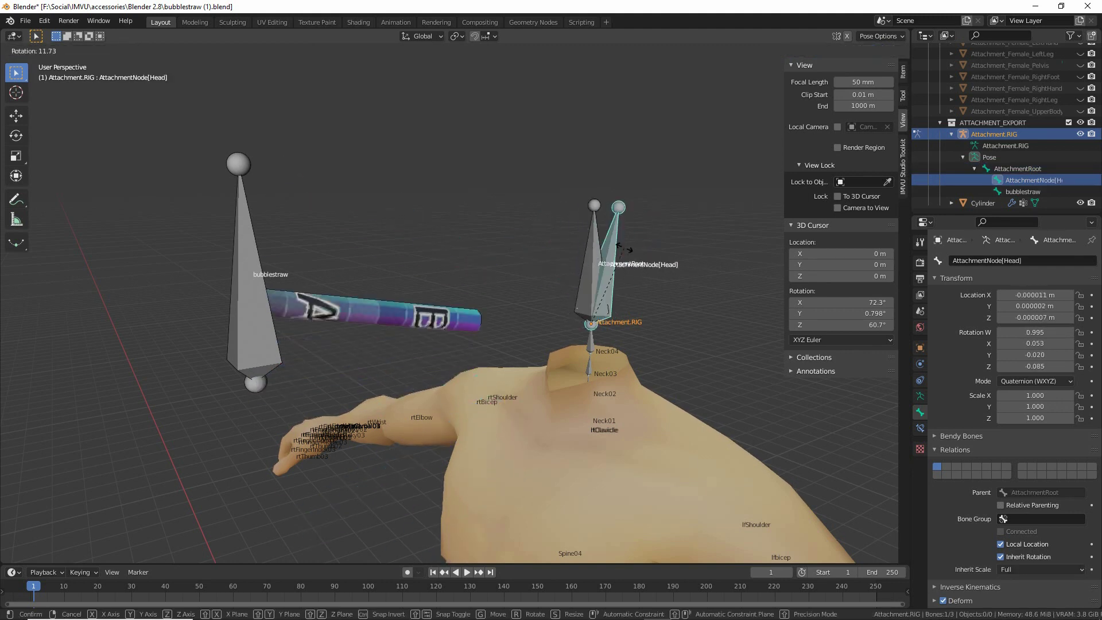
pyautogui.rightClick(568, 248)
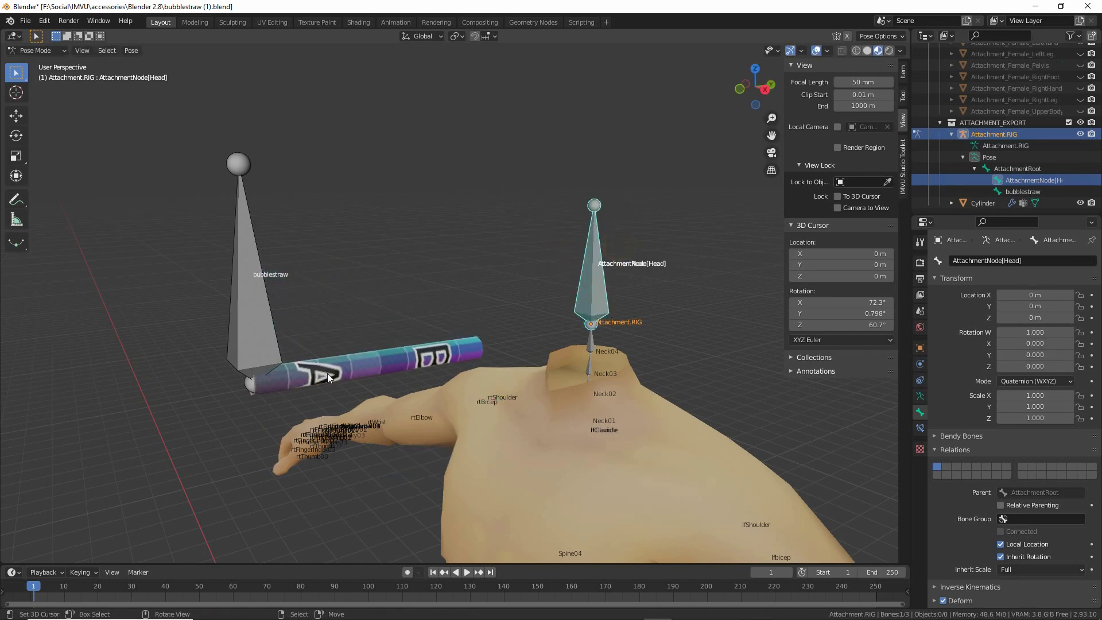
pyautogui.click(593, 264)
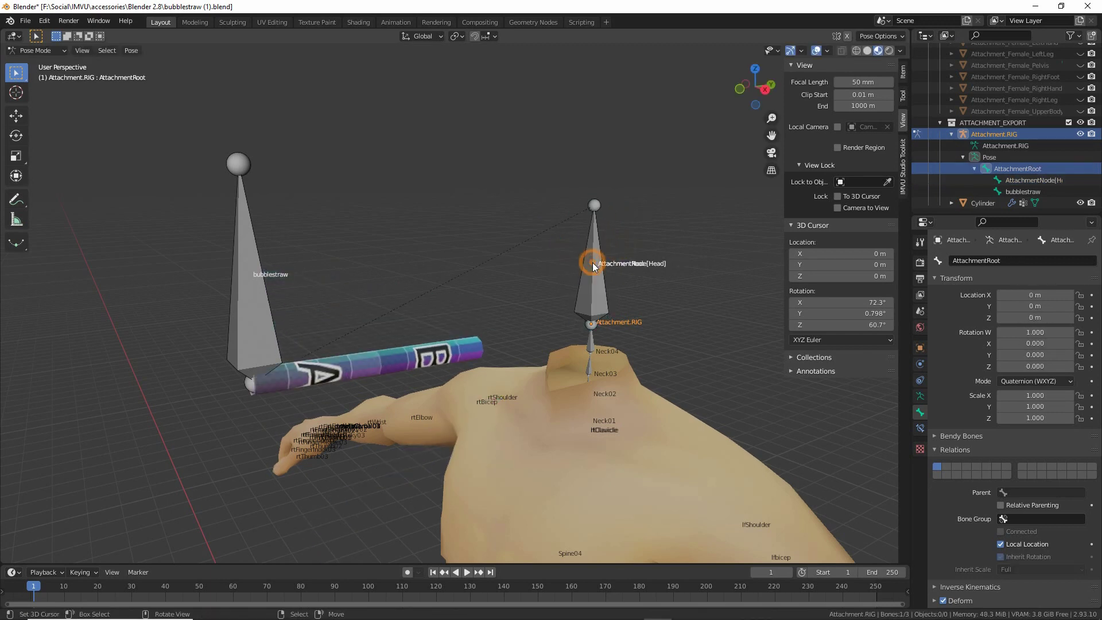
pyautogui.press('r')
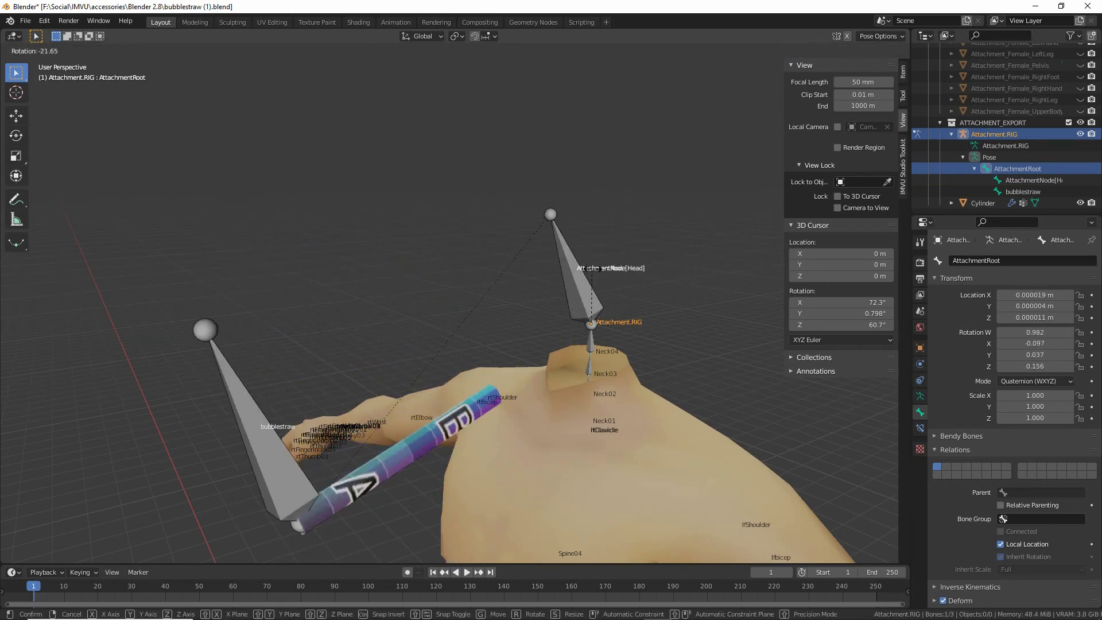
pyautogui.press('Escape')
# Step: Switch the attachment rig from Pose Mode to Object Mode
pyautogui.moveTo(404, 346); pyautogui.dragTo(391, 319, button='middle')
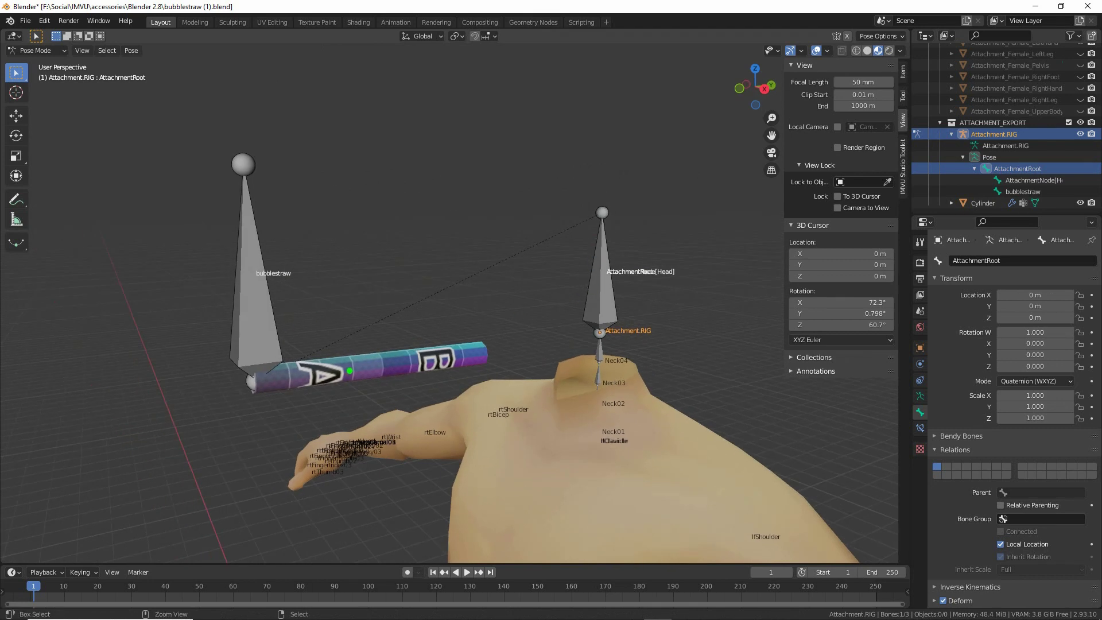
pyautogui.moveTo(395, 391)
pyautogui.mouseDown()
pyautogui.moveTo(535, 341)
pyautogui.moveTo(541, 367)
pyautogui.moveTo(507, 376)
pyautogui.mouseUp()
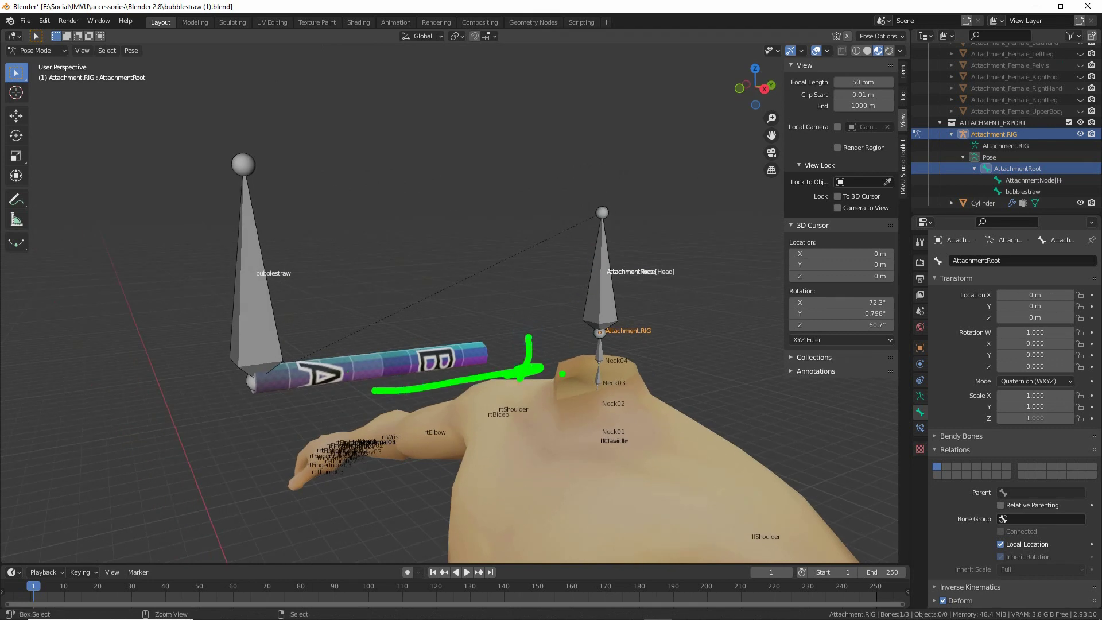
pyautogui.keyDown('ctrl'); pyautogui.moveTo(509, 371); pyautogui.dragTo(466, 374, button='middle'); pyautogui.keyUp('ctrl')
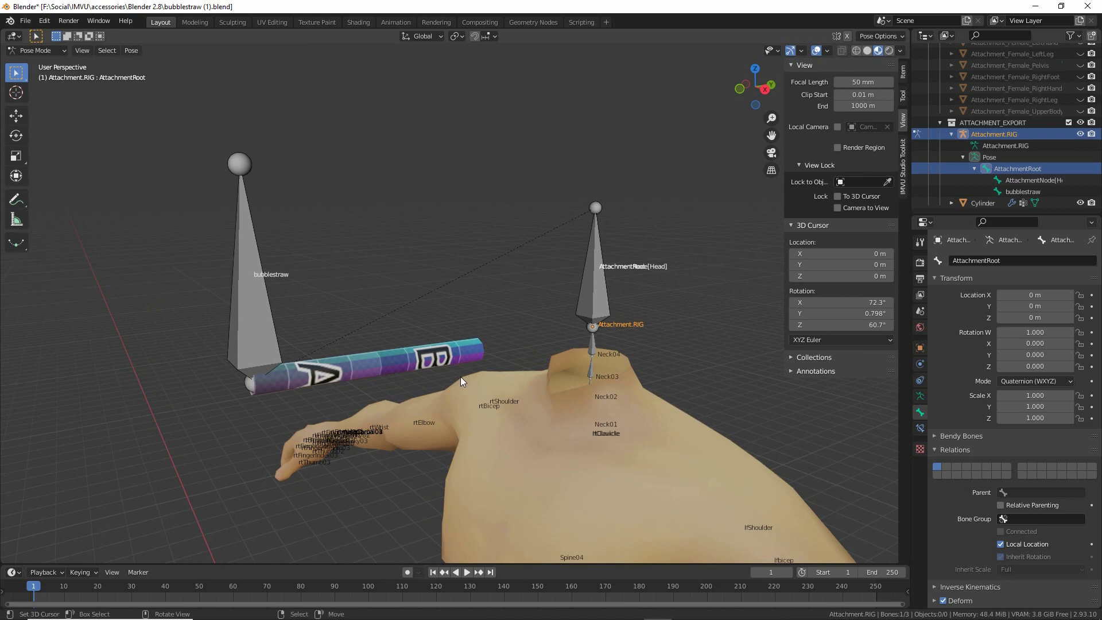
pyautogui.click(35, 50)
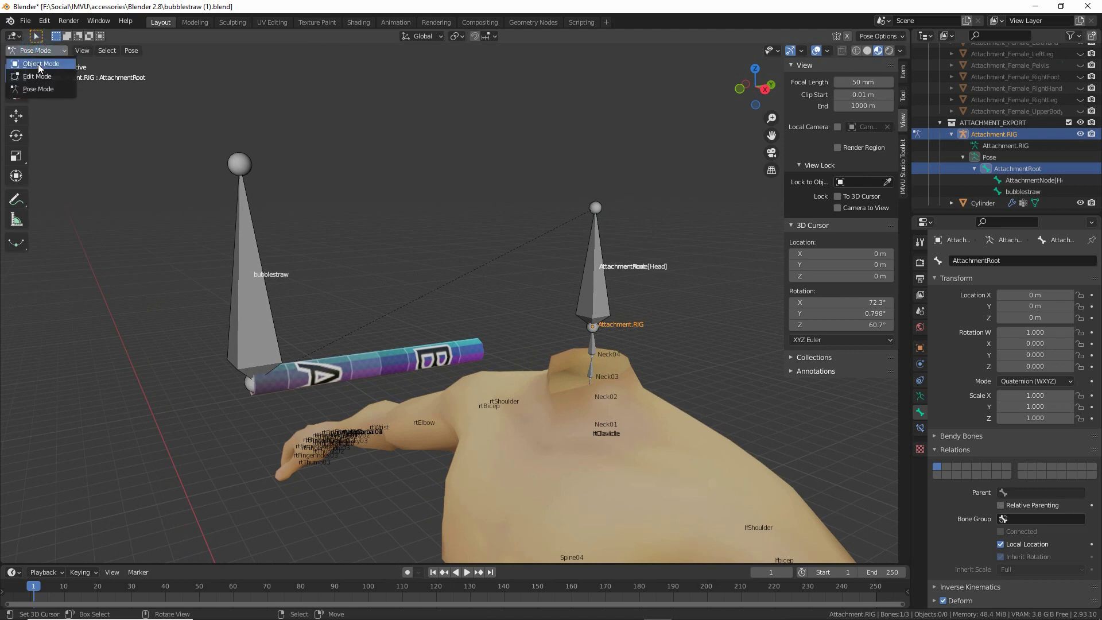
pyautogui.moveTo(17, 70); pyautogui.dragTo(115, 76)
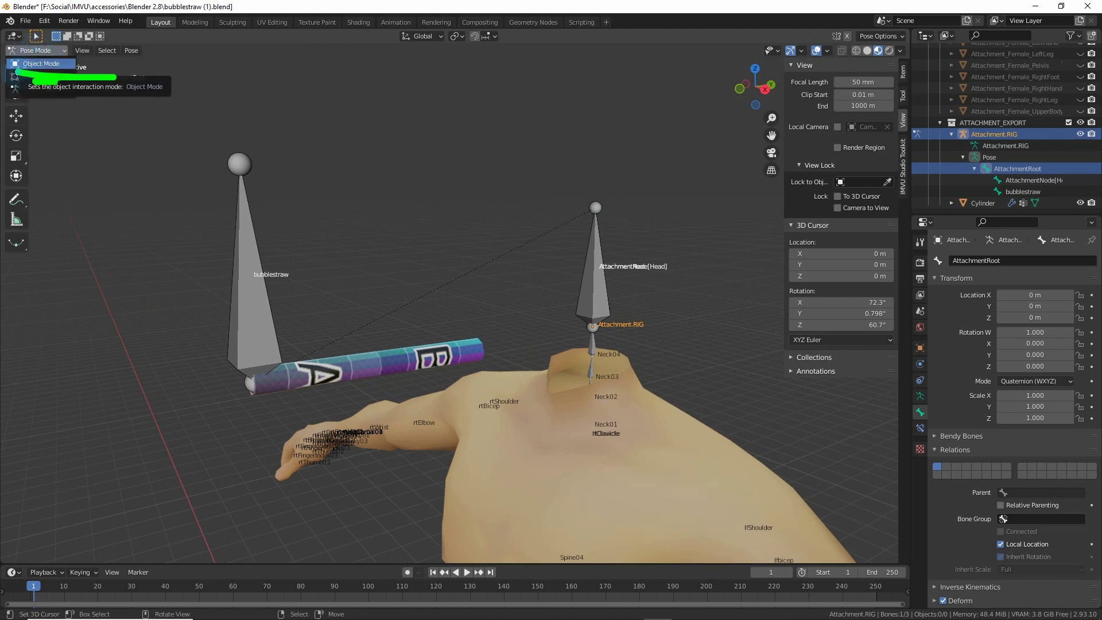
pyautogui.click(40, 64)
# Step: Save the scene as a new version of the file named bubblestraw (2).blend
pyautogui.moveTo(270, 254); pyautogui.dragTo(396, 346, button='middle')
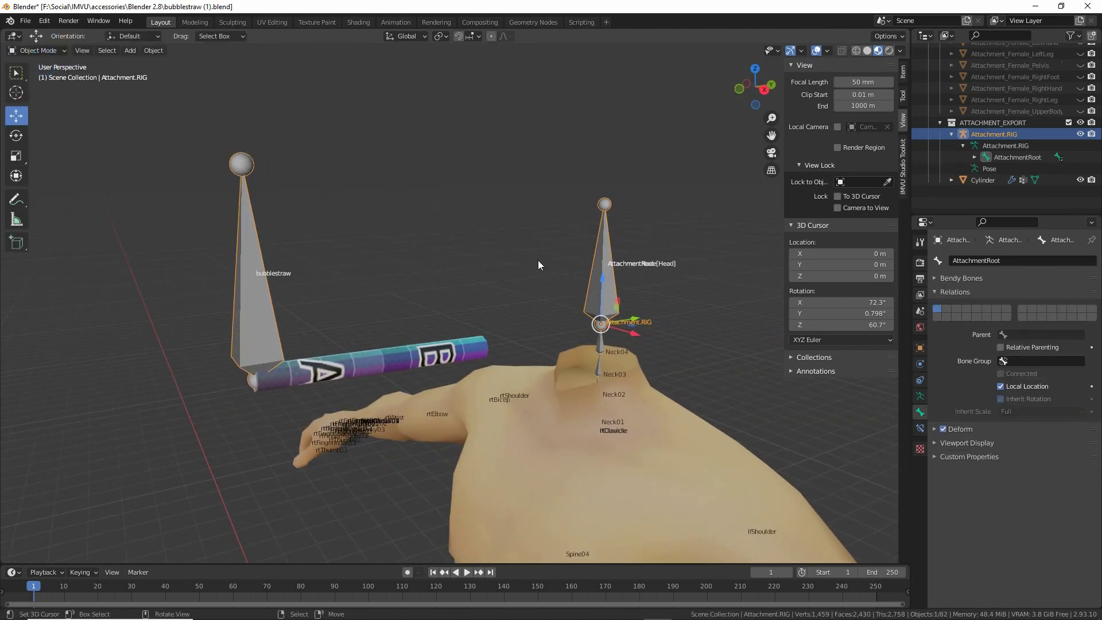
pyautogui.moveTo(539, 264); pyautogui.dragTo(558, 253, button='middle')
pyautogui.click(24, 22)
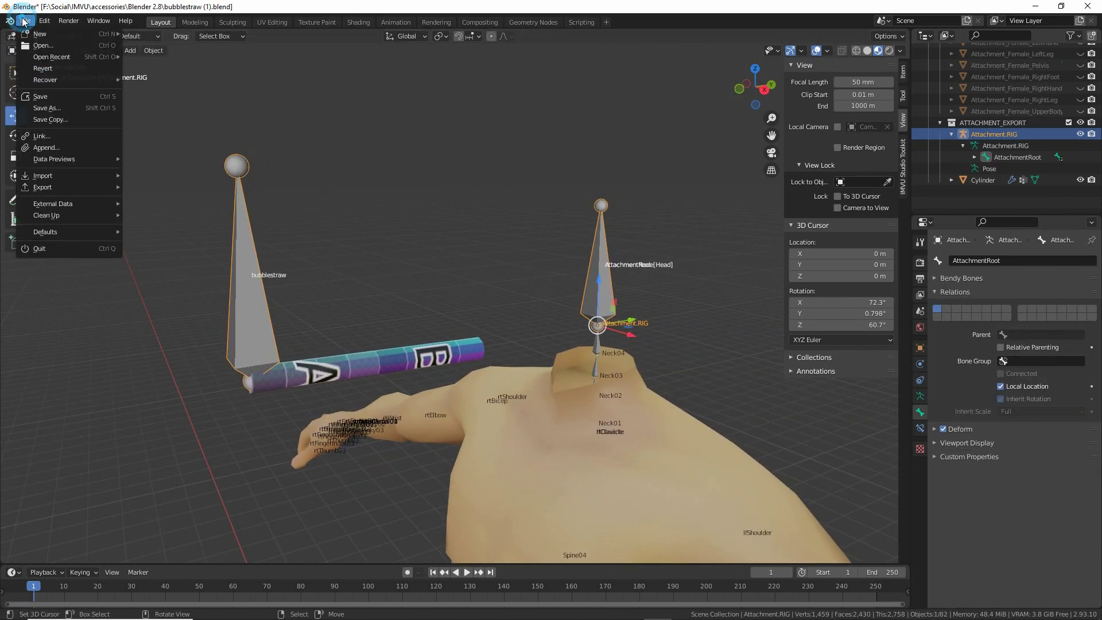
pyautogui.click(46, 108)
pyautogui.click(415, 508)
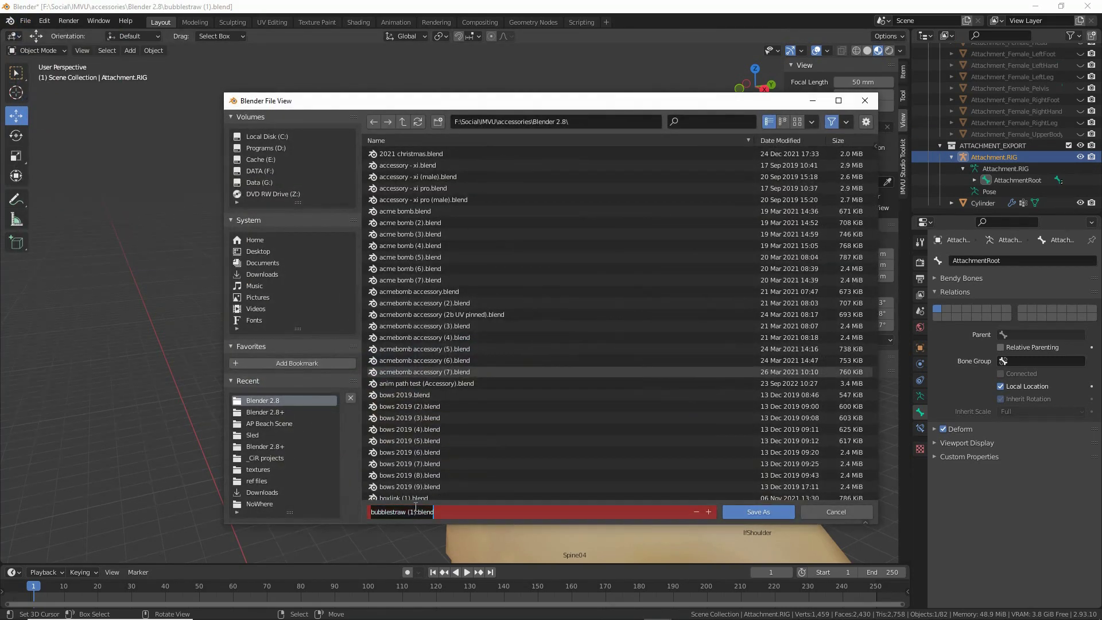
pyautogui.click(415, 510)
pyautogui.press('BackSpace')
pyautogui.write('2')
pyautogui.press('Return')
pyautogui.click(761, 510)
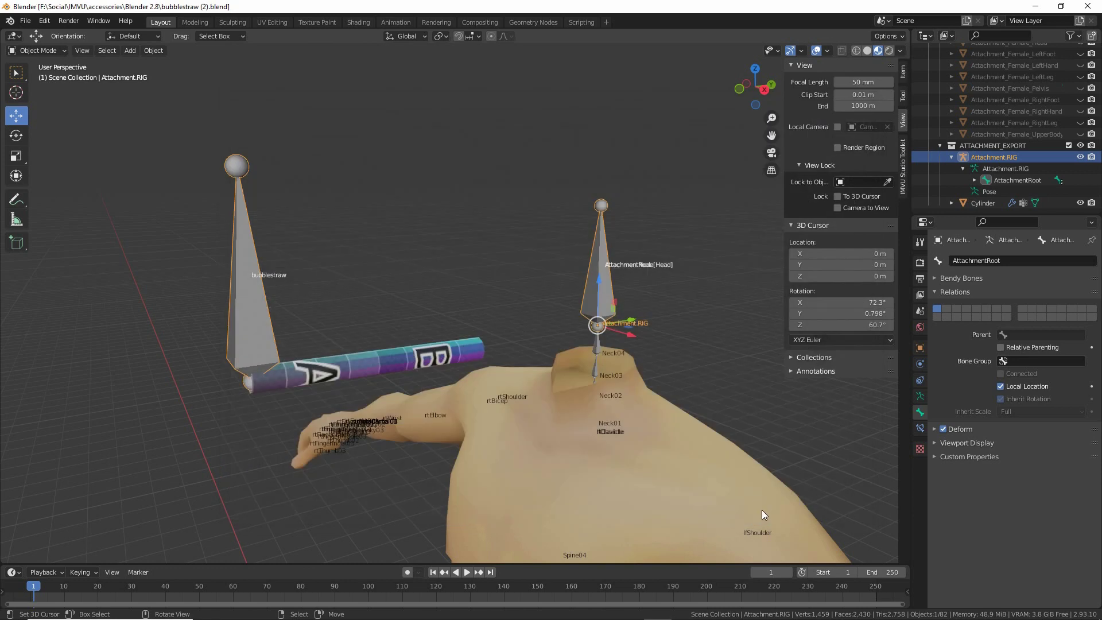
# Step: Unhide the Head bone of the attachment skeleton and the Attachment_Male_Hair and Attachment_Male_Head meshes
pyautogui.scroll(-10, 1016, 135)
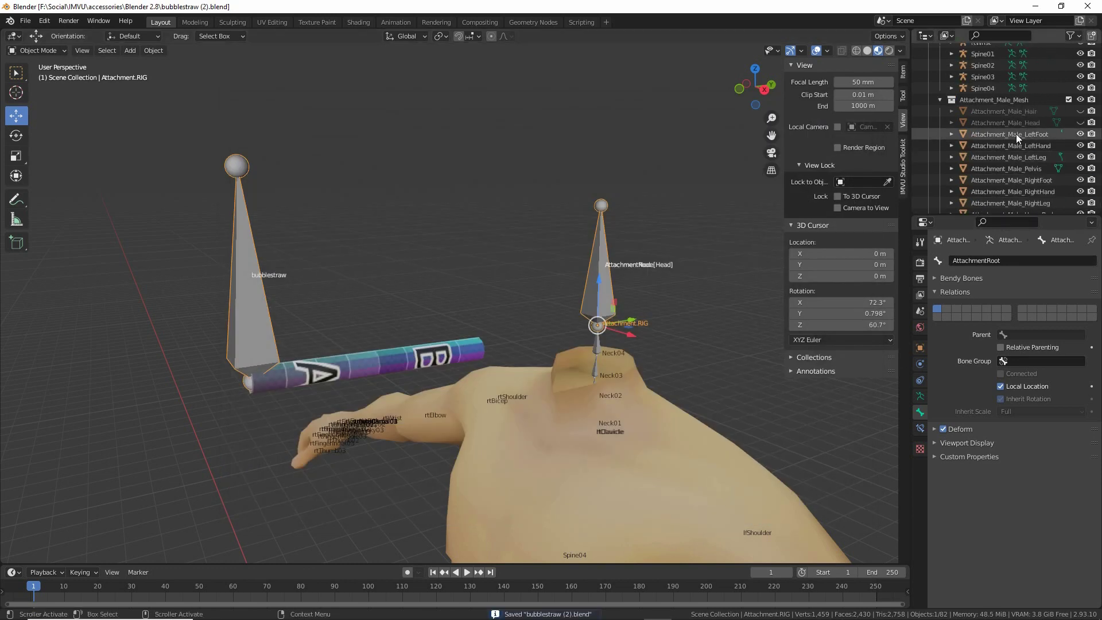
pyautogui.scroll(10, 1009, 136)
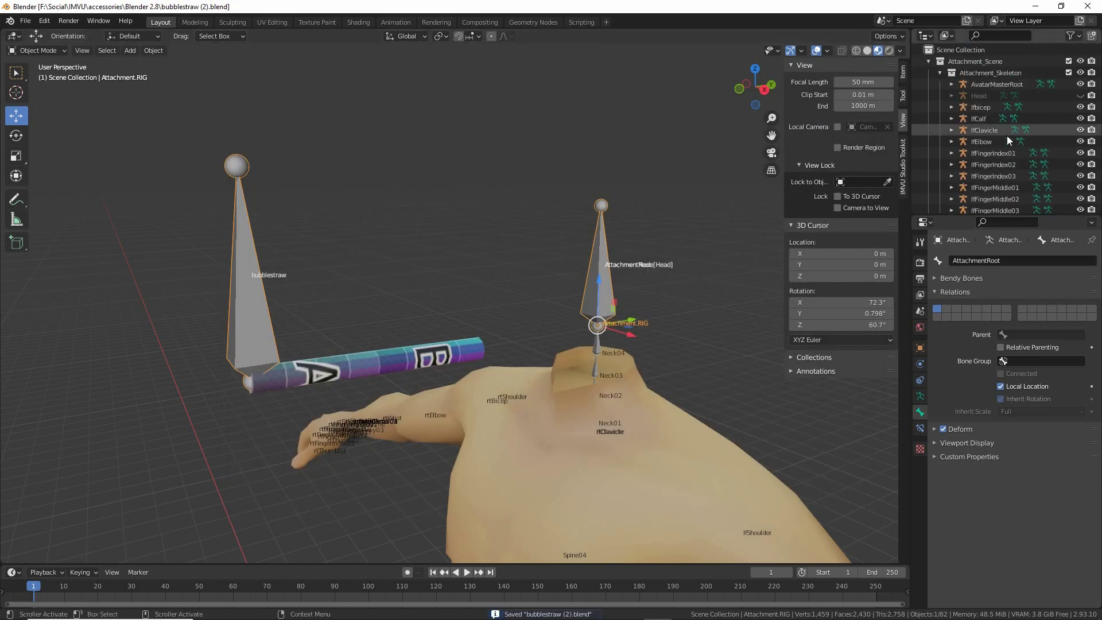
pyautogui.click(1082, 96)
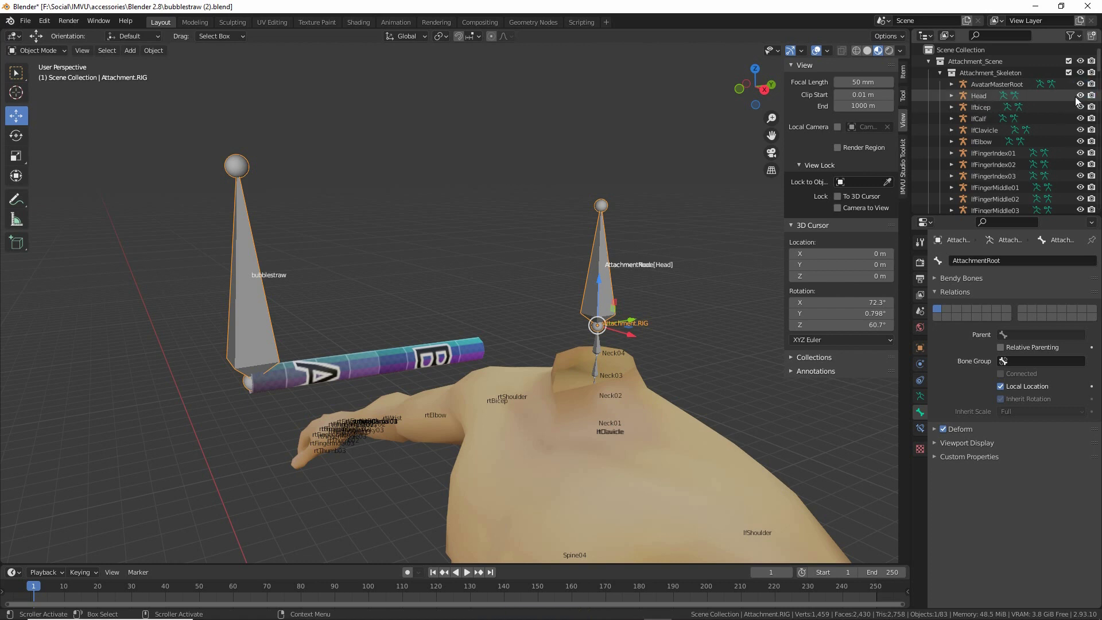
pyautogui.scroll(-10, 1076, 107)
pyautogui.scroll(-10, 1066, 105)
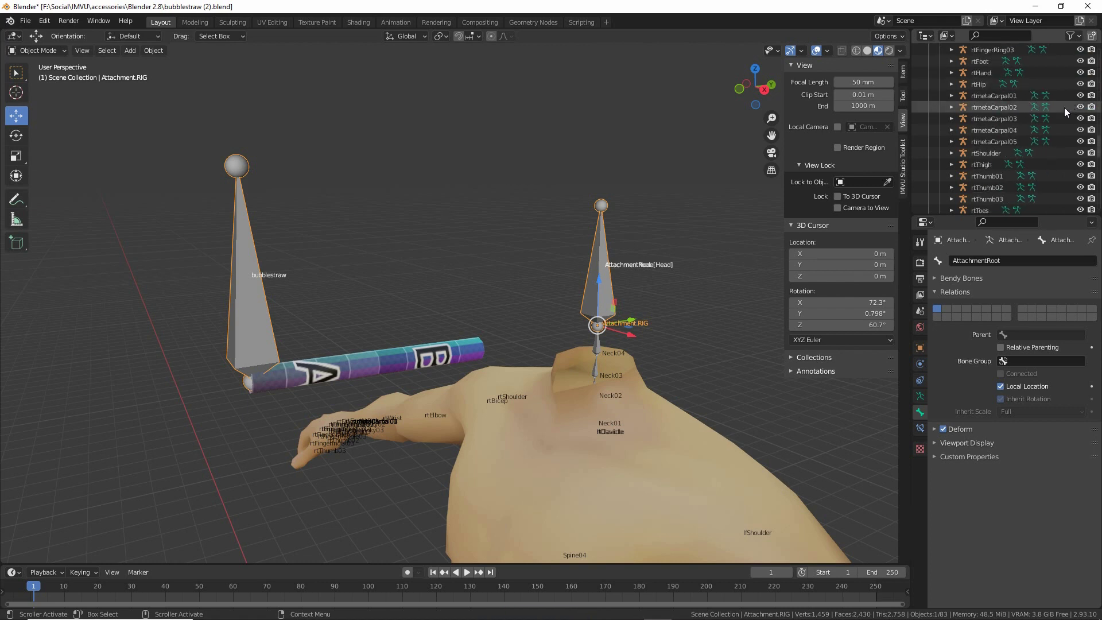
pyautogui.click(1079, 85)
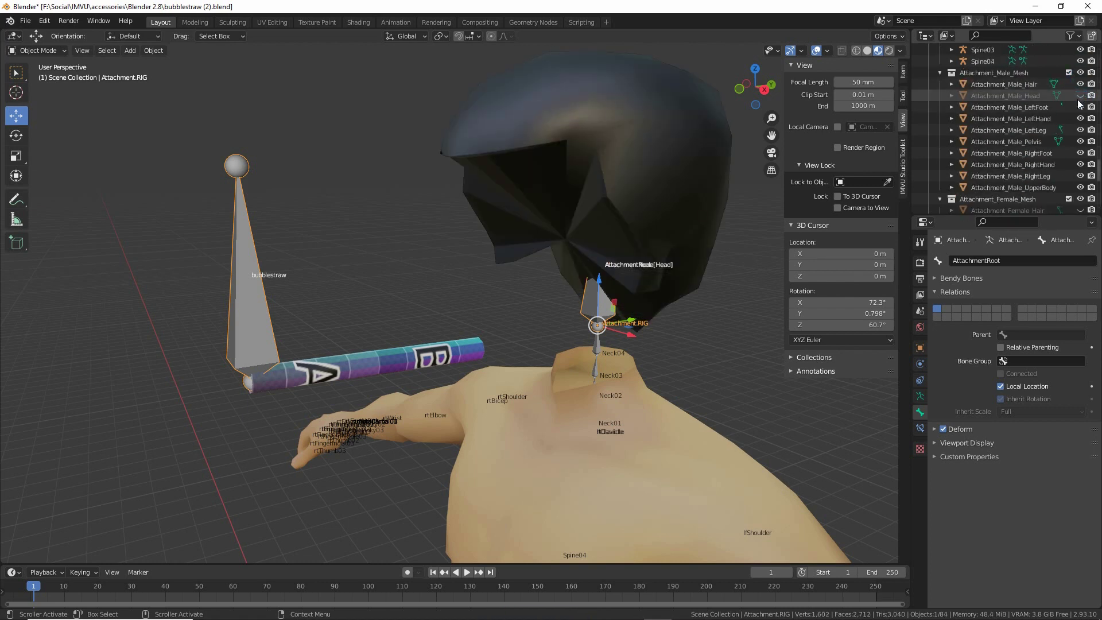
pyautogui.click(1079, 95)
# Step: Examine how the straw sits at the avatar's mouth relative to the bubblestraw bone and the head attachment node
pyautogui.moveTo(448, 351); pyautogui.dragTo(471, 354, button='middle')
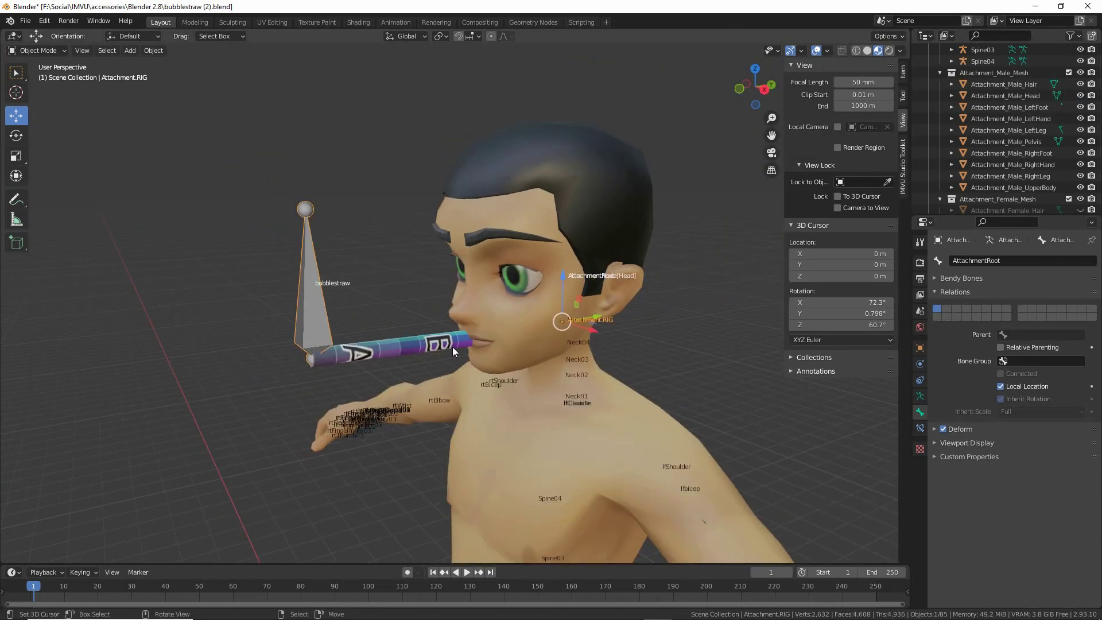
pyautogui.moveTo(350, 354); pyautogui.dragTo(428, 388, button='middle')
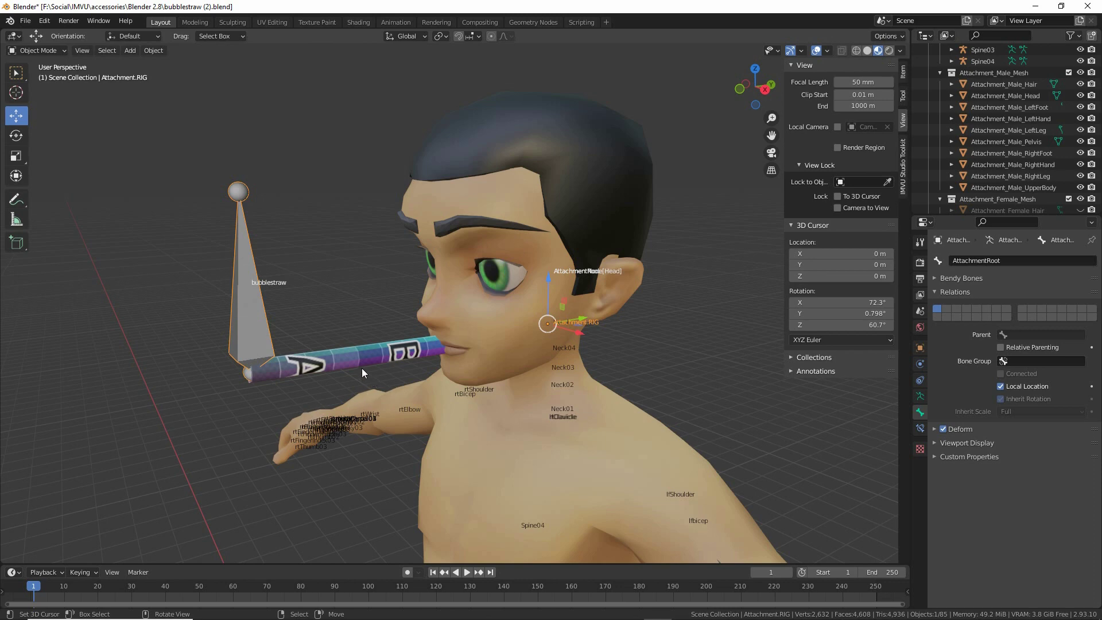
pyautogui.moveTo(348, 380); pyautogui.dragTo(343, 380, button='middle')
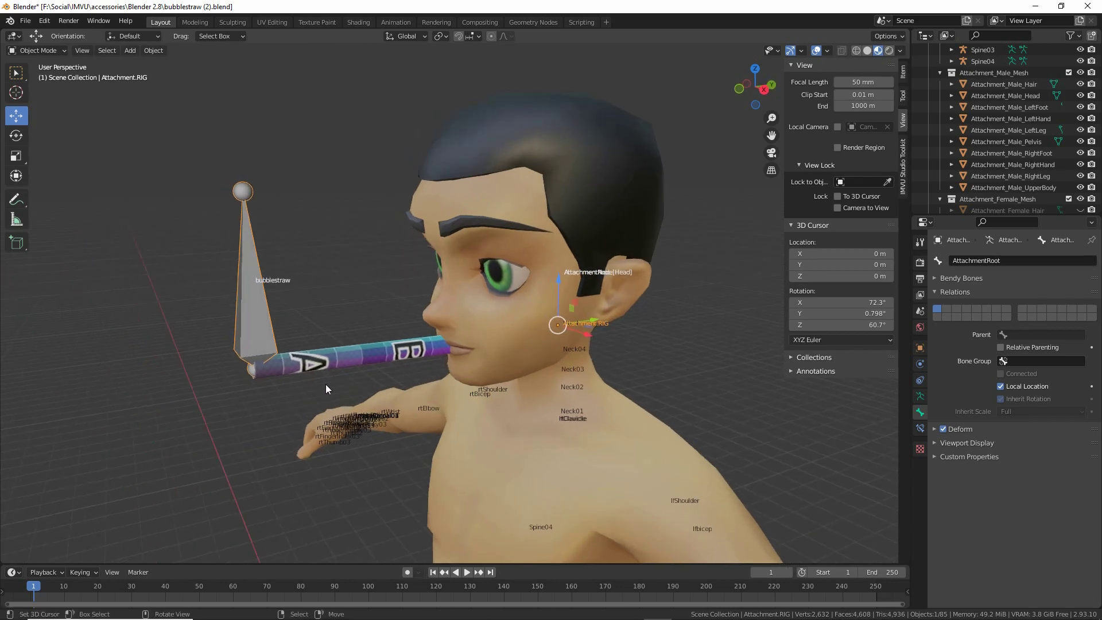
pyautogui.moveTo(259, 315)
pyautogui.mouseDown()
pyautogui.moveTo(244, 376)
pyautogui.moveTo(260, 313)
pyautogui.mouseUp()
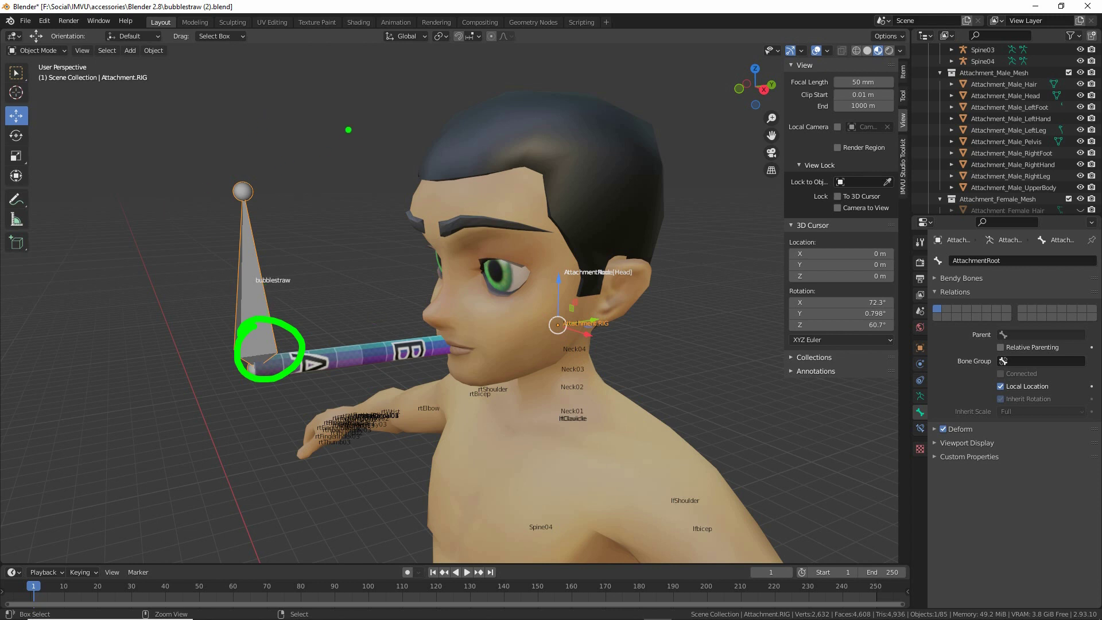
pyautogui.moveTo(372, 93)
pyautogui.mouseDown()
pyautogui.moveTo(322, 153)
pyautogui.moveTo(372, 159)
pyautogui.mouseUp()
pyautogui.moveTo(326, 121); pyautogui.dragTo(322, 155)
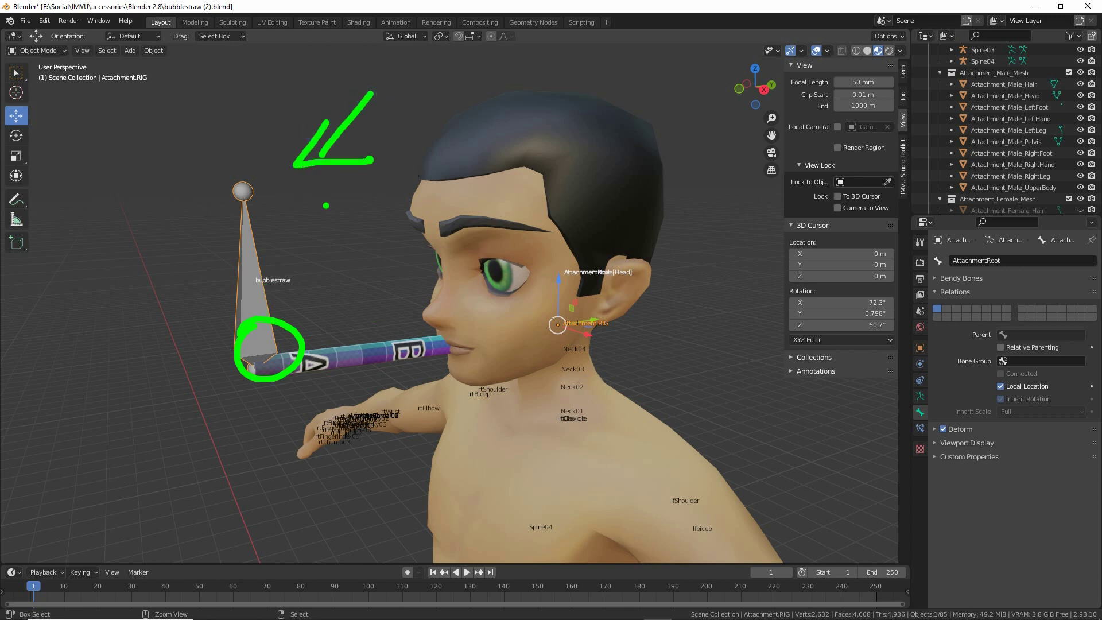
pyautogui.moveTo(247, 241); pyautogui.dragTo(256, 315)
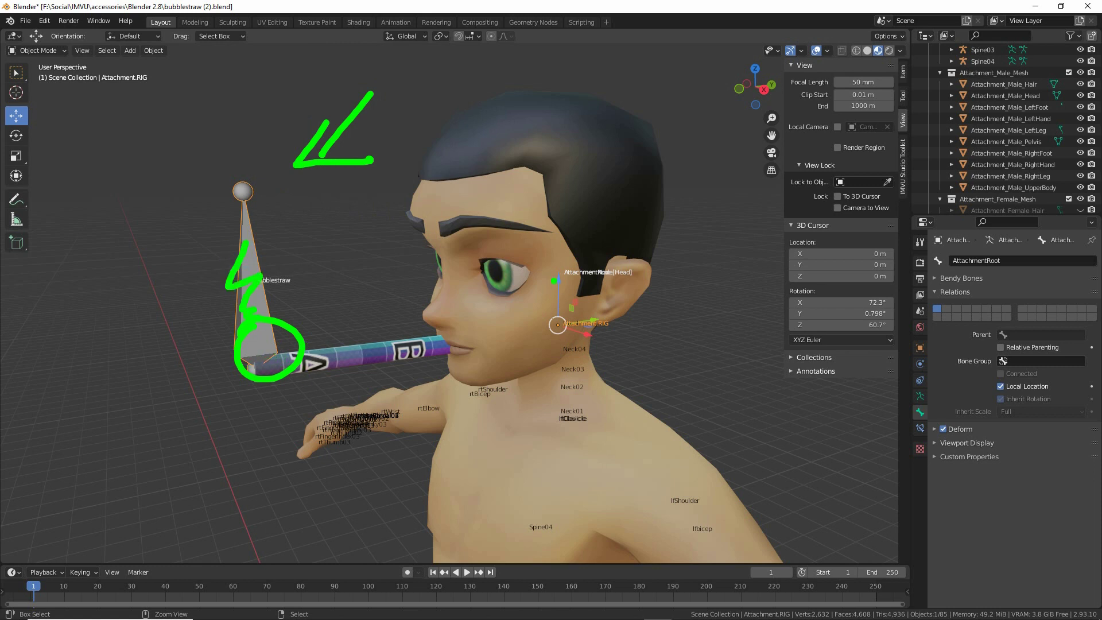
pyautogui.moveTo(563, 230)
pyautogui.mouseDown()
pyautogui.moveTo(622, 298)
pyautogui.moveTo(551, 220)
pyautogui.mouseUp()
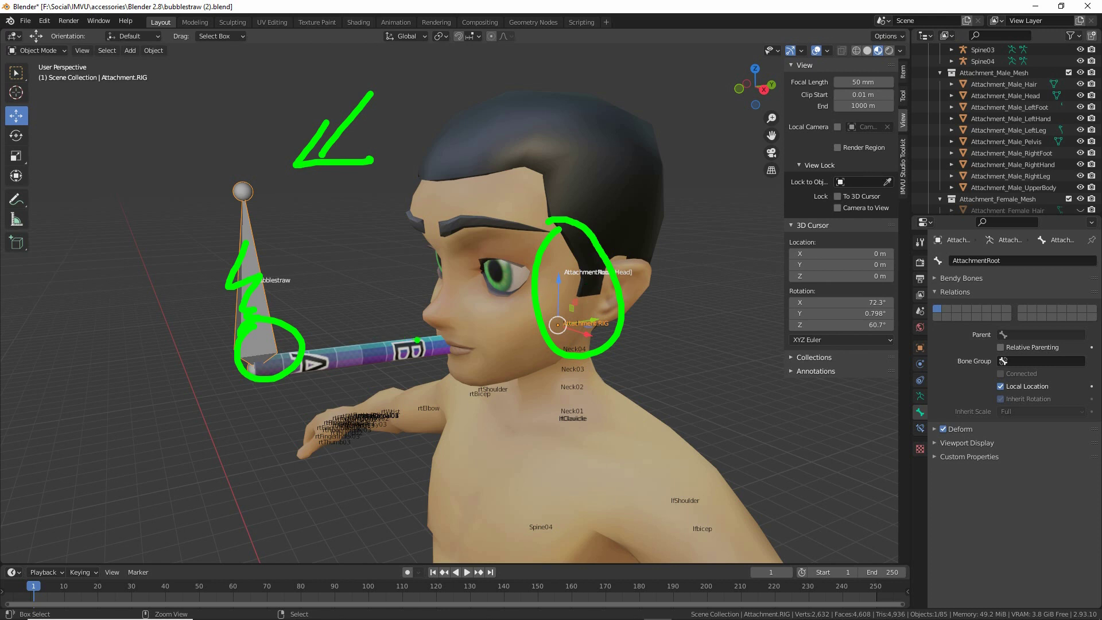
# Step: Save the changes to the current bubblestraw (2).blend file
pyautogui.moveTo(412, 363); pyautogui.dragTo(289, 326, button='middle')
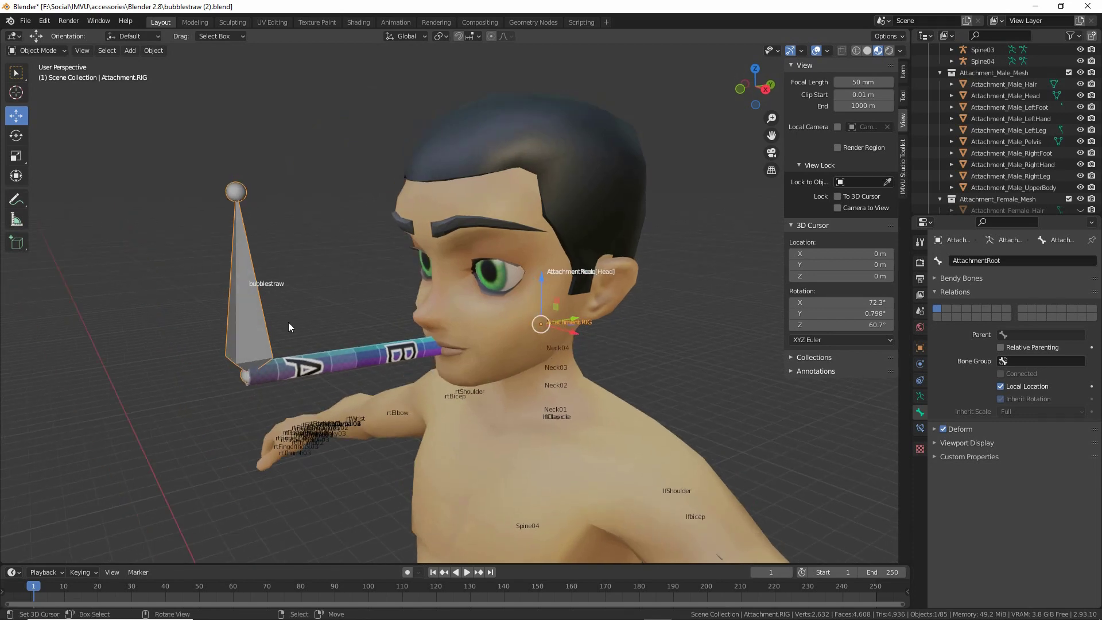
pyautogui.click(25, 21)
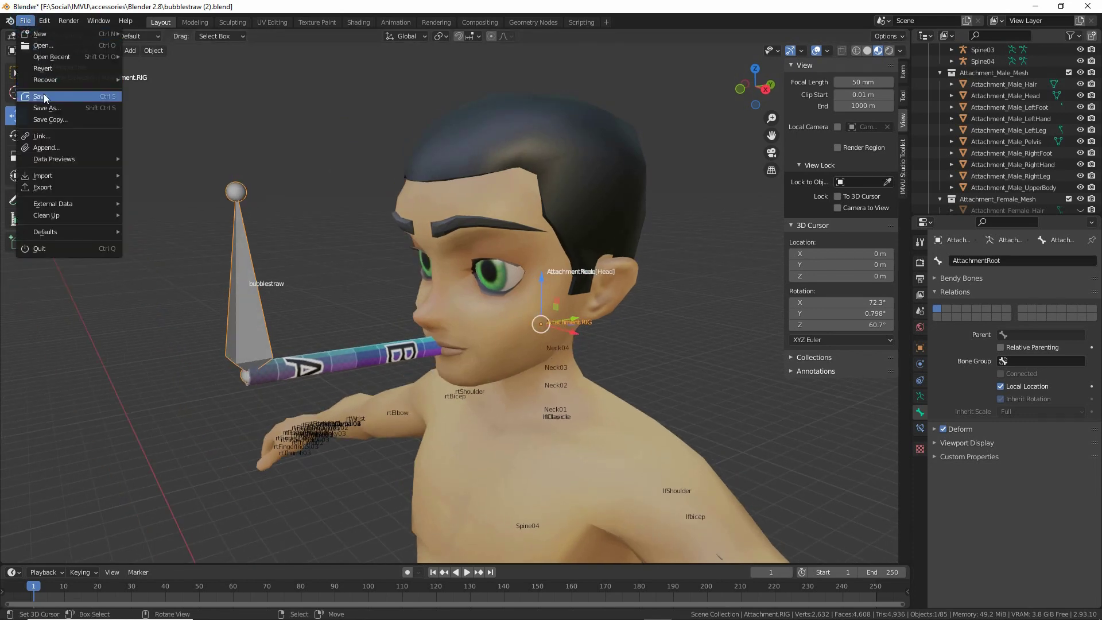
pyautogui.click(44, 97)
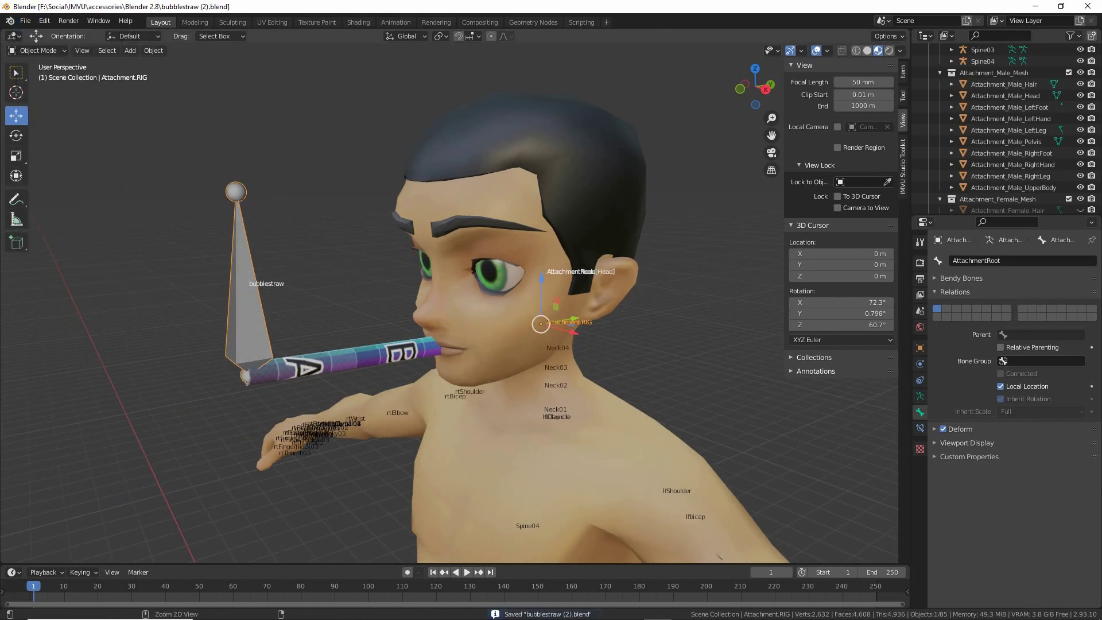
# Step: Show the IMVU Studio Toolkit's attachment and export tools beside the model
pyautogui.moveTo(913, 144); pyautogui.dragTo(923, 172)
pyautogui.click(917, 185)
pyautogui.click(897, 165)
pyautogui.click(903, 165)
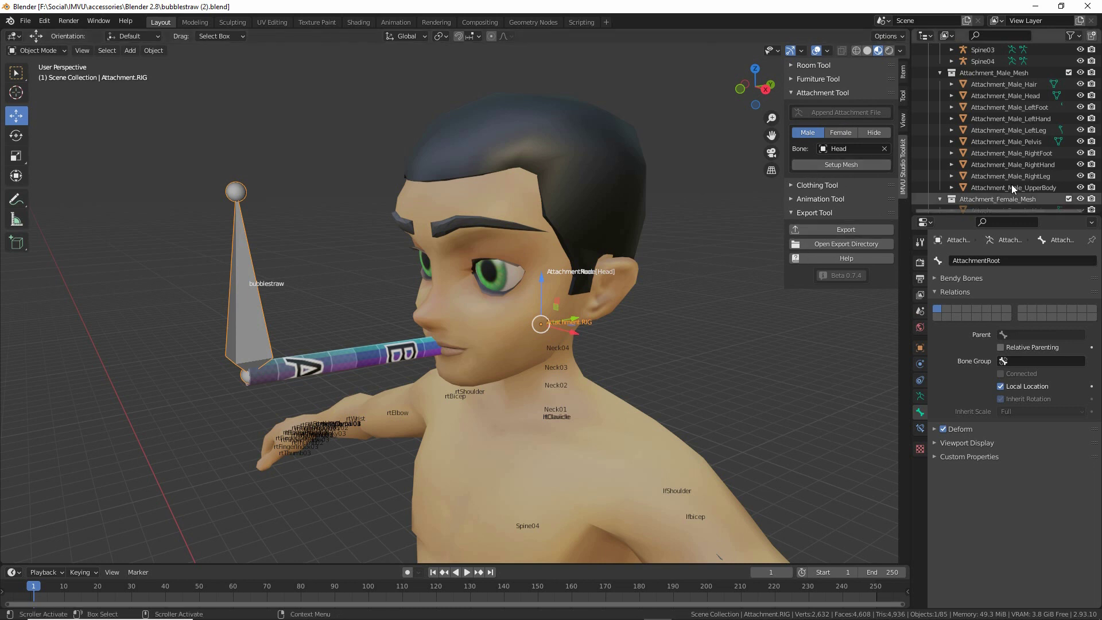
# Step: Rename the Cylinder mesh object in the ATTACHMENT_EXPORT collection as bubblestraw
pyautogui.scroll(-8, 1015, 142)
pyautogui.click(1007, 202)
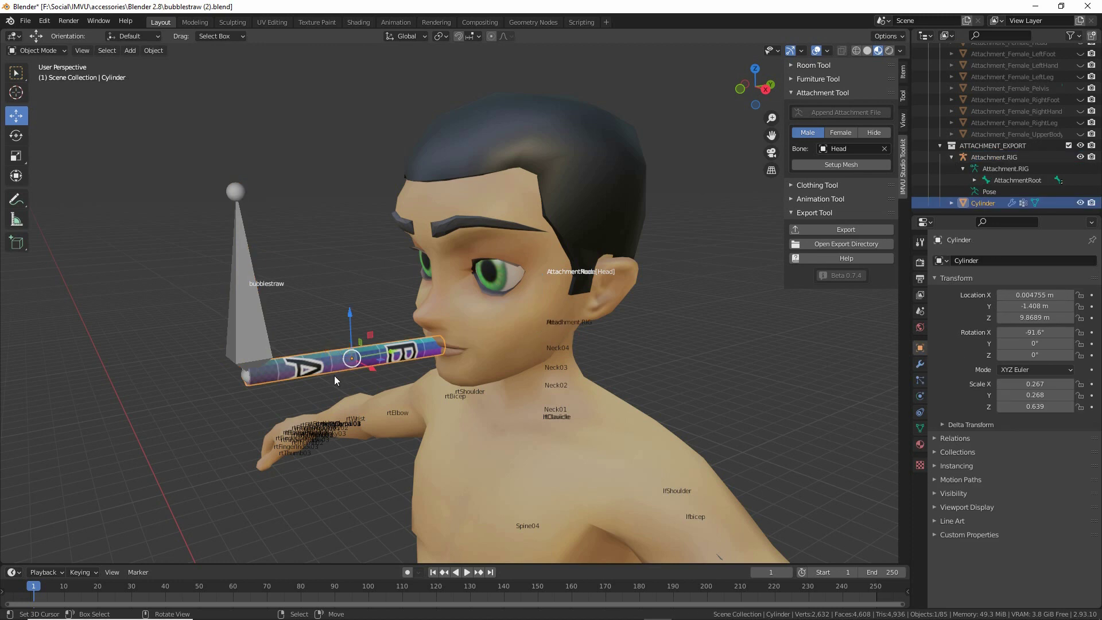
pyautogui.doubleClick(984, 203)
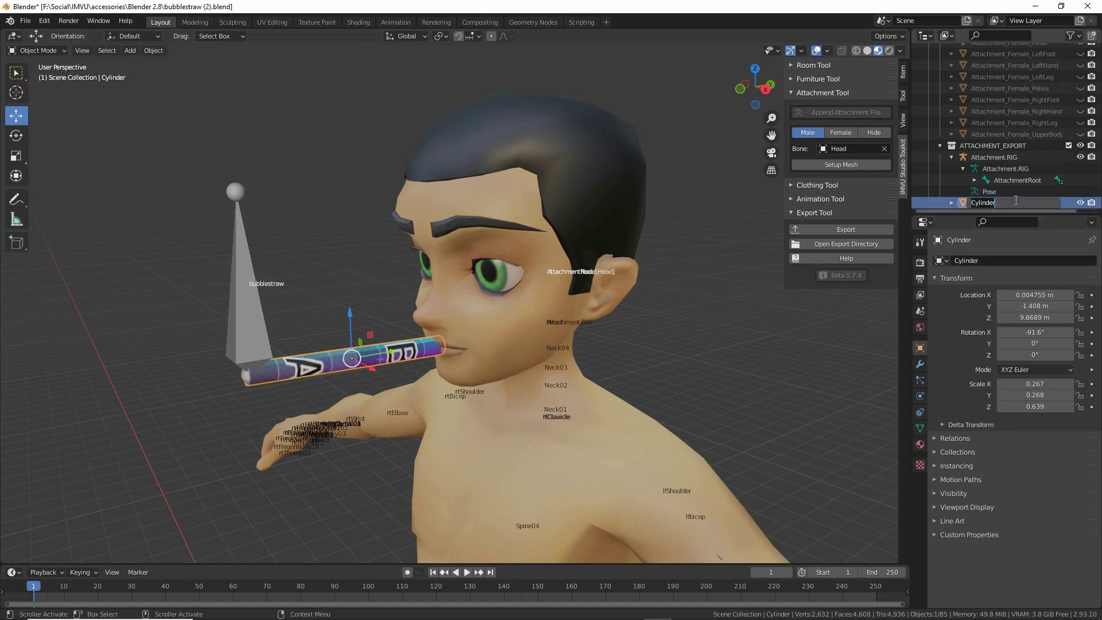
pyautogui.write('bubblestraw')
pyautogui.press('Return')
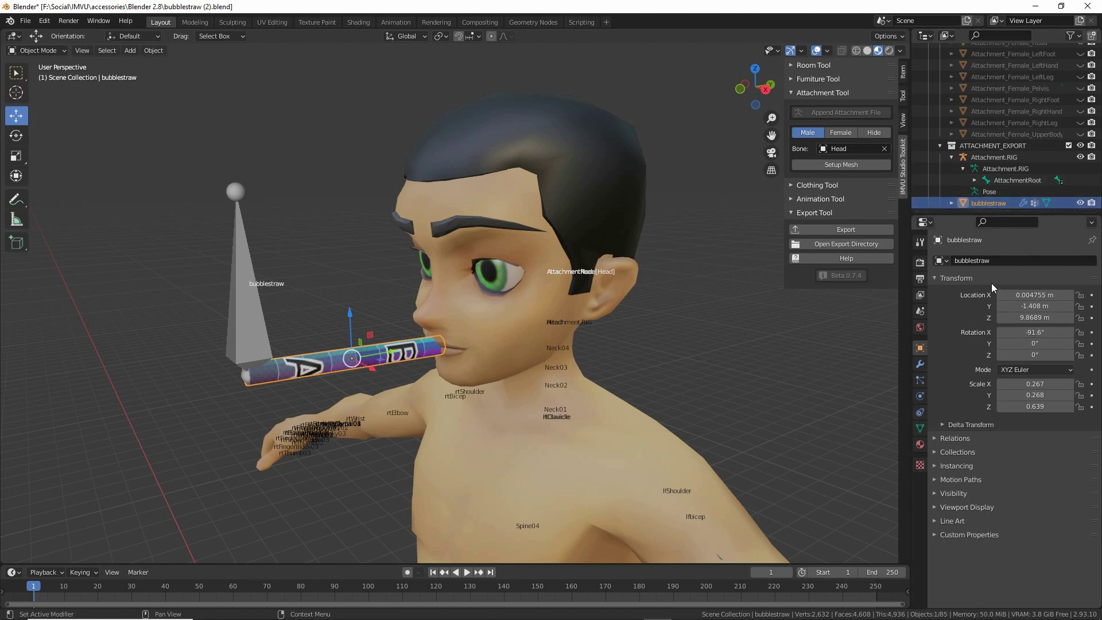
# Step: Rename the straw mesh object in the ATTACHMENT_EXPORT collection as bubblestraw.MESH
pyautogui.moveTo(918, 334); pyautogui.dragTo(912, 332)
pyautogui.moveTo(971, 252); pyautogui.dragTo(946, 257)
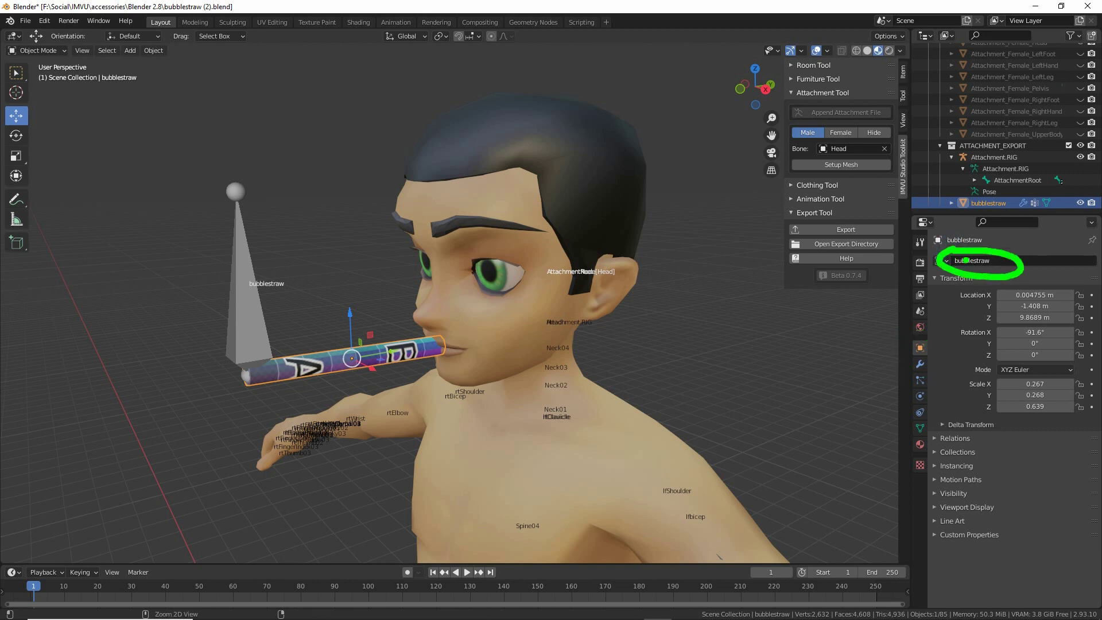
pyautogui.doubleClick(1005, 260)
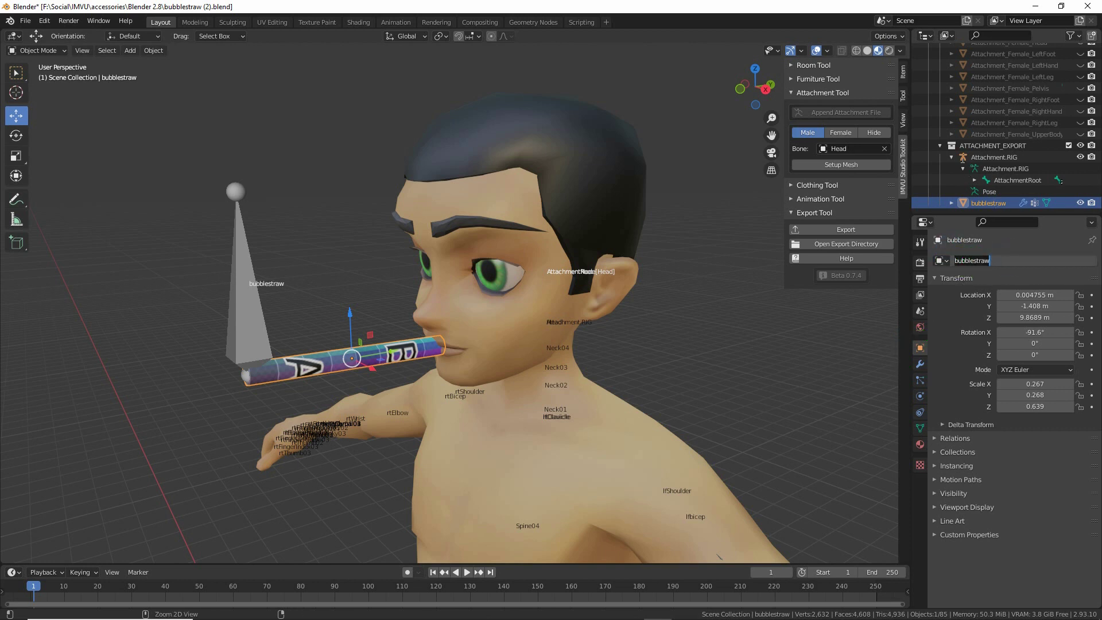
pyautogui.moveTo(950, 98)
pyautogui.mouseDown()
pyautogui.moveTo(936, 150)
pyautogui.moveTo(928, 101)
pyautogui.mouseUp()
pyautogui.moveTo(957, 271); pyautogui.dragTo(996, 273)
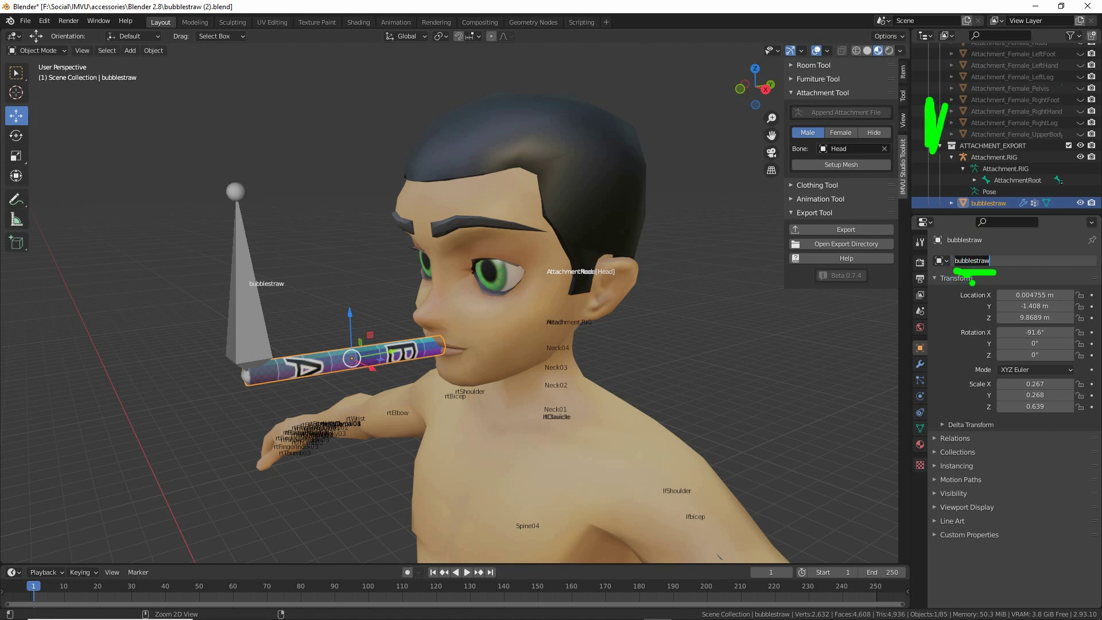
pyautogui.click(1011, 260)
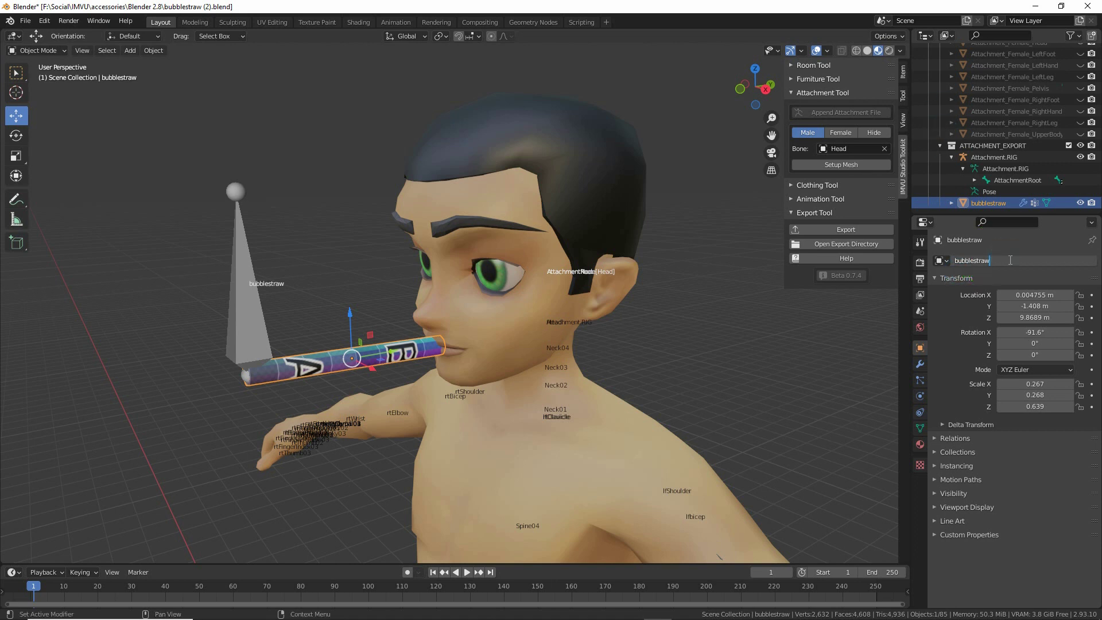
pyautogui.write('.MESH')
pyautogui.press('Return')
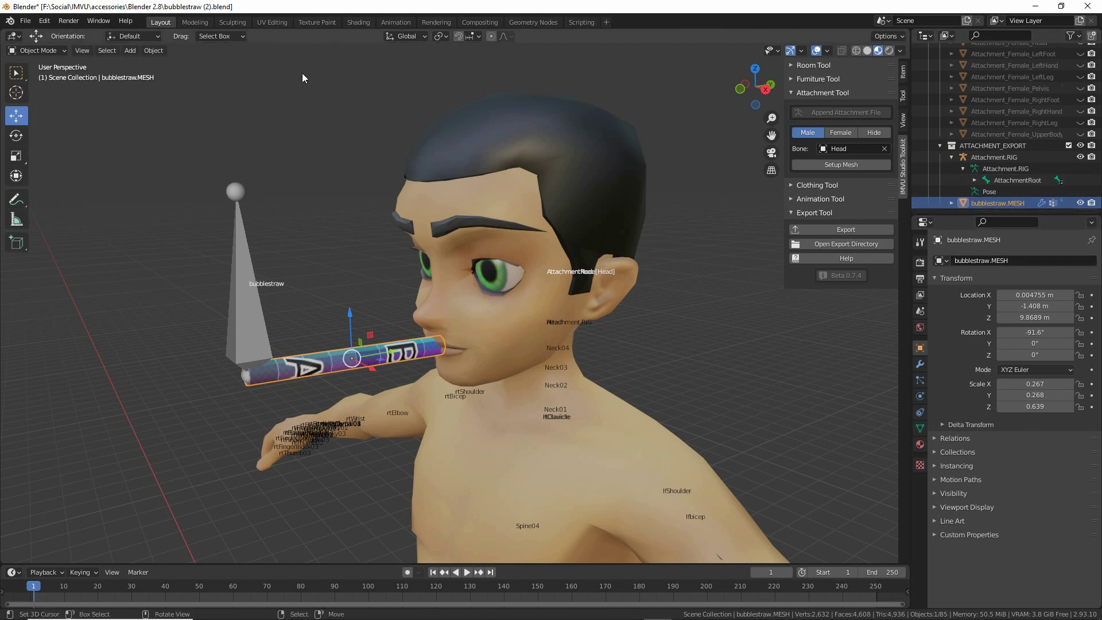
# Step: Save the changes to the blend file and select Attachment.RIG together with the straw mesh
pyautogui.click(25, 20)
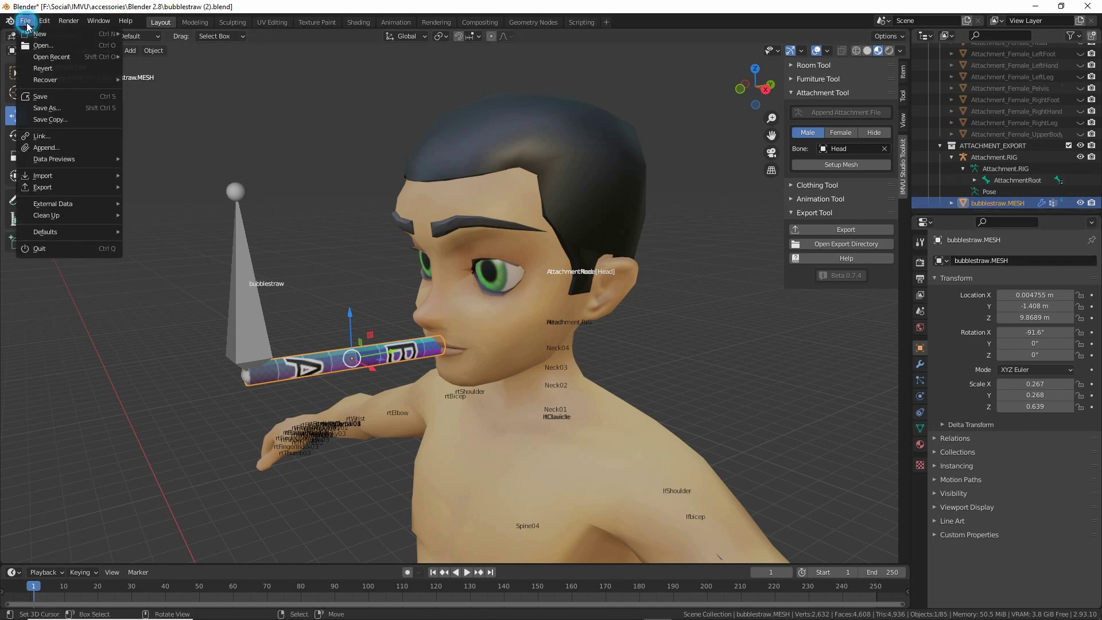
pyautogui.click(37, 96)
pyautogui.keyDown('shift'); pyautogui.click(244, 321); pyautogui.keyUp('shift')
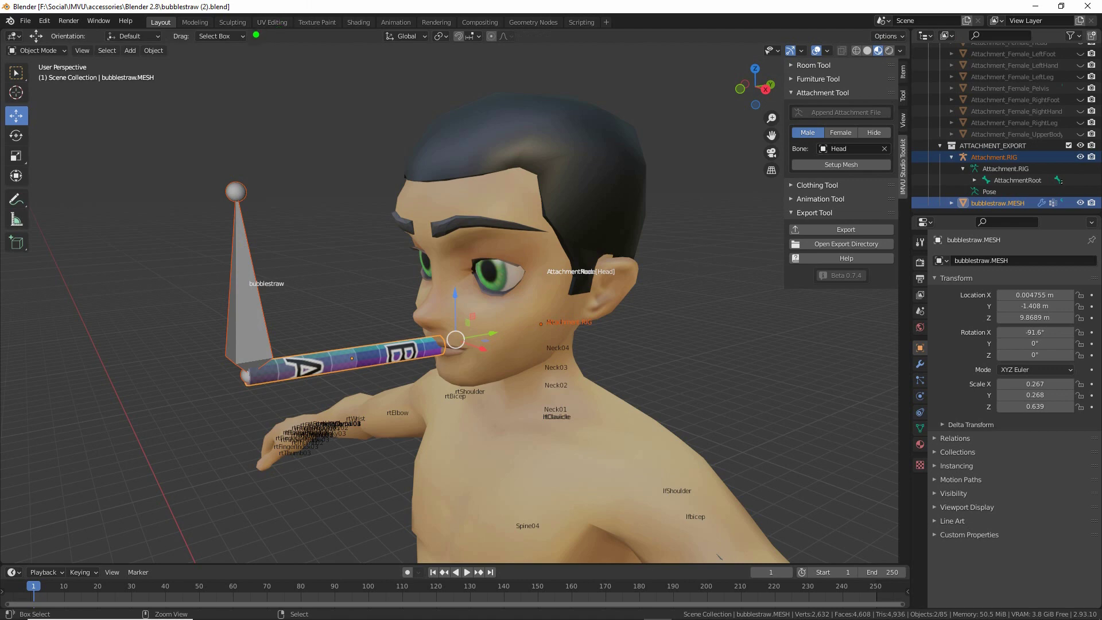
# Step: Save the straw's UV texture image from the UV Editing workspace as an 8-bit RGBA PNG named bubblestaw.png in F:\Social\IMVU\accessories\Blender 2.8
pyautogui.moveTo(259, 33)
pyautogui.mouseDown()
pyautogui.moveTo(271, 43)
pyautogui.moveTo(263, 53)
pyautogui.mouseUp()
pyautogui.click(261, 88)
pyautogui.click(273, 23)
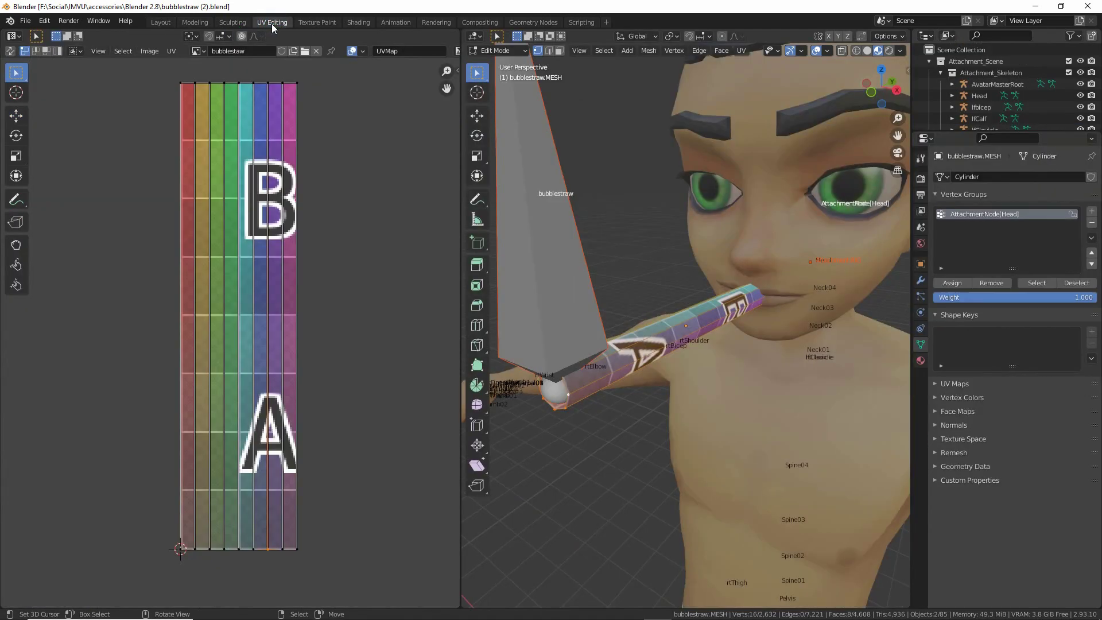
pyautogui.moveTo(716, 435)
pyautogui.mouseDown(button='middle')
pyautogui.moveTo(665, 432)
pyautogui.moveTo(702, 431)
pyautogui.mouseUp(button='middle')
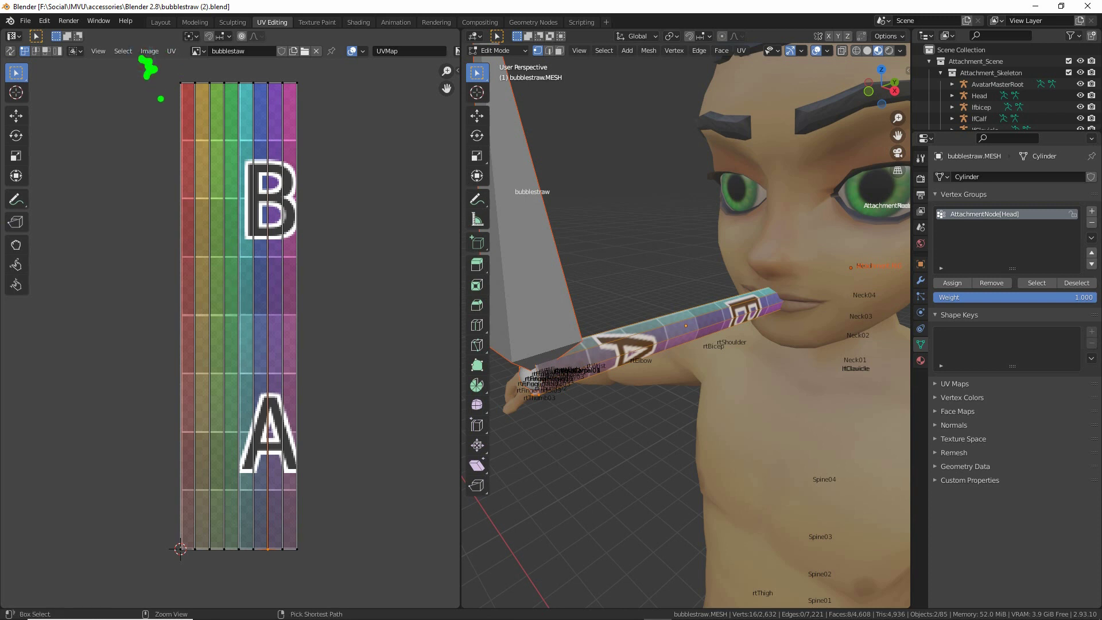
pyautogui.click(150, 52)
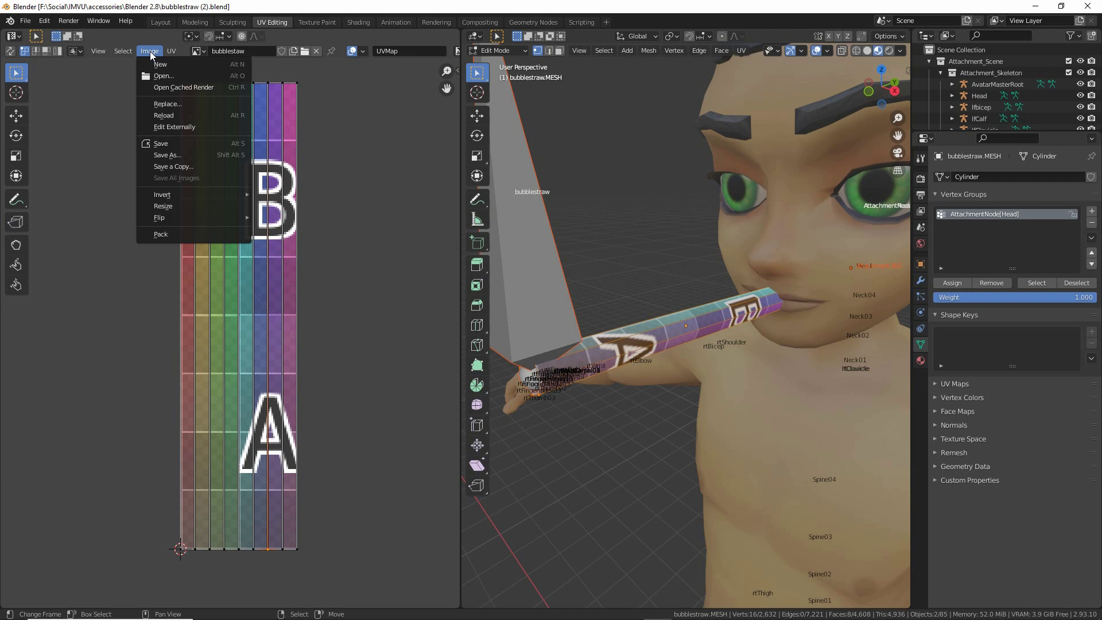
pyautogui.click(167, 156)
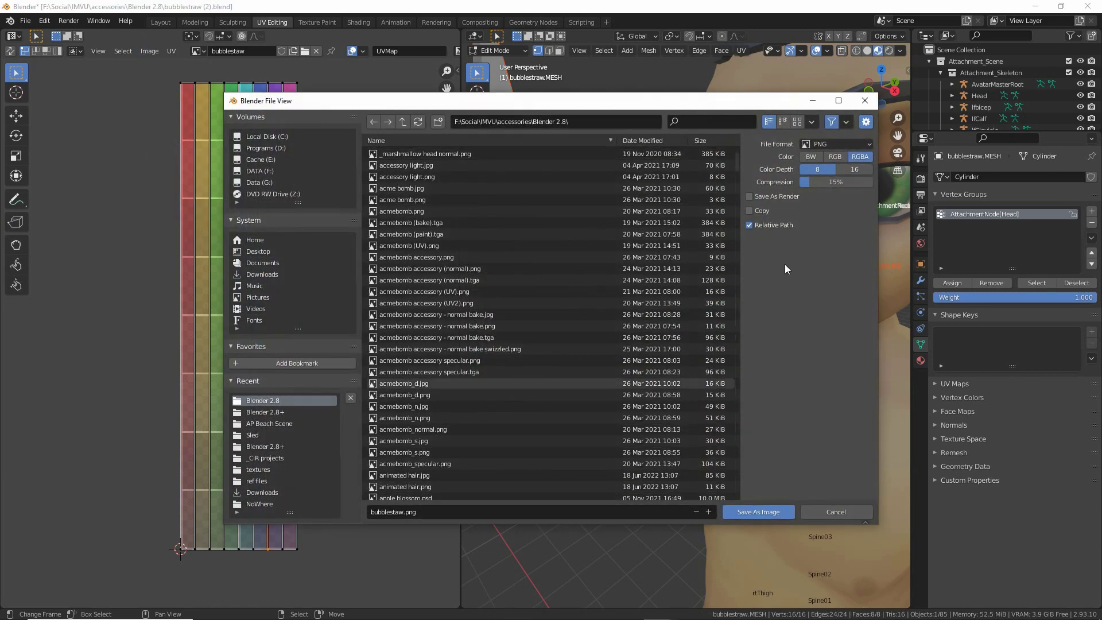
pyautogui.moveTo(807, 154); pyautogui.dragTo(847, 154)
pyautogui.moveTo(372, 522); pyautogui.dragTo(427, 522)
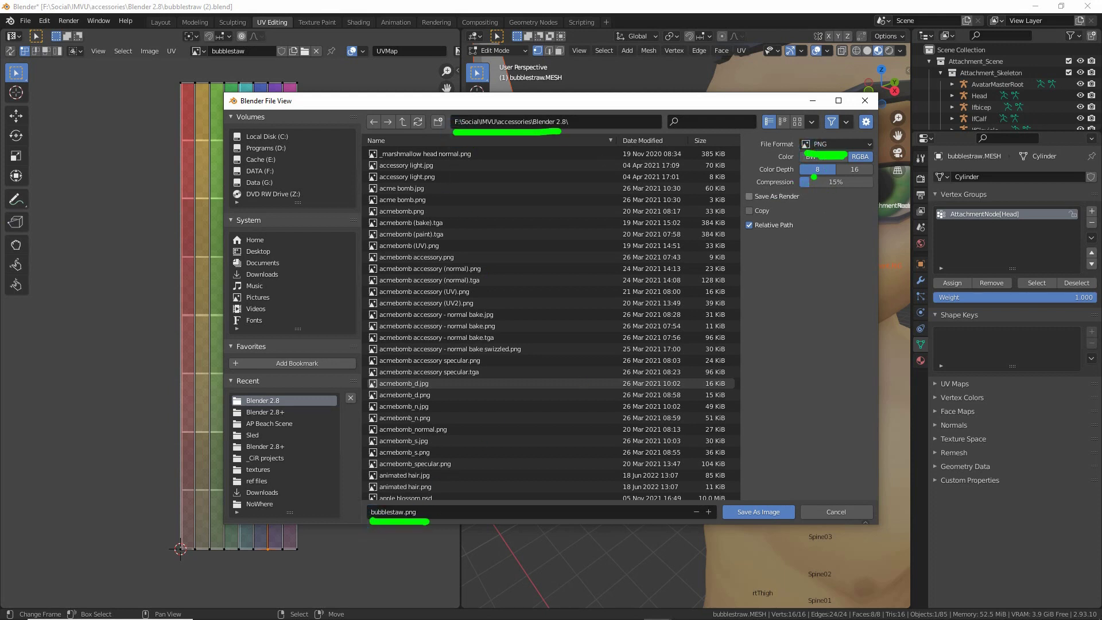
pyautogui.click(835, 145)
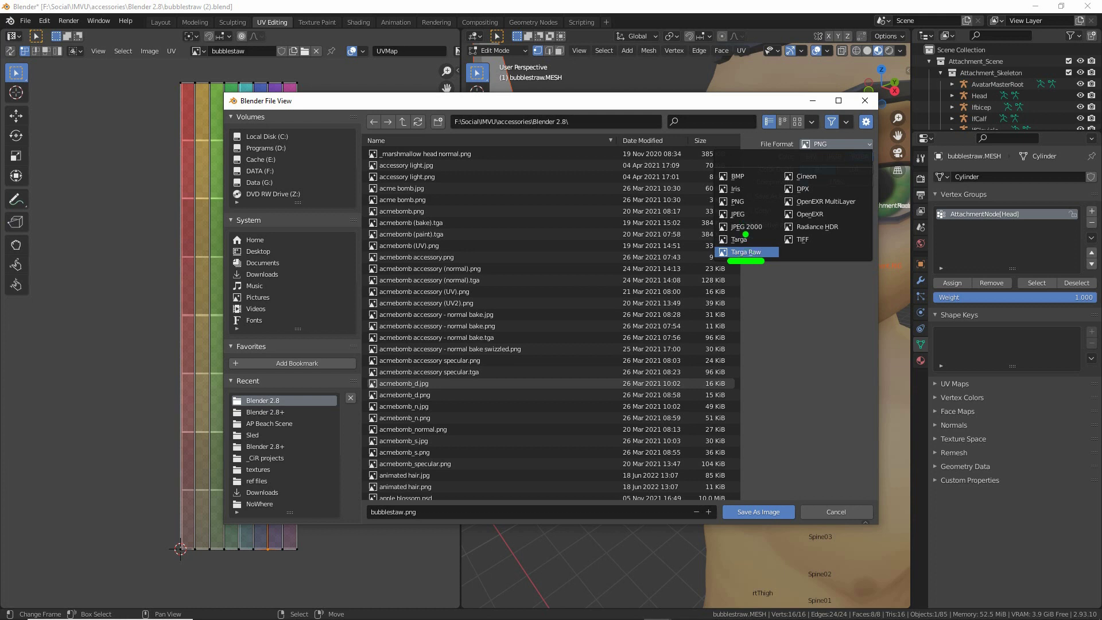
pyautogui.click(741, 202)
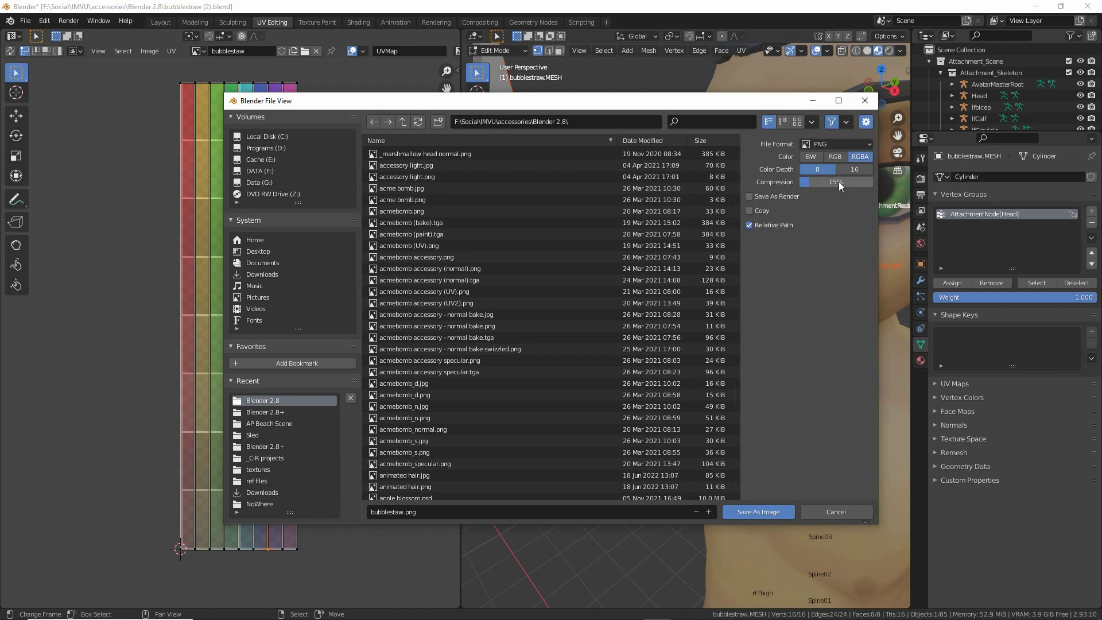
pyautogui.moveTo(843, 182); pyautogui.dragTo(789, 185)
pyautogui.click(756, 512)
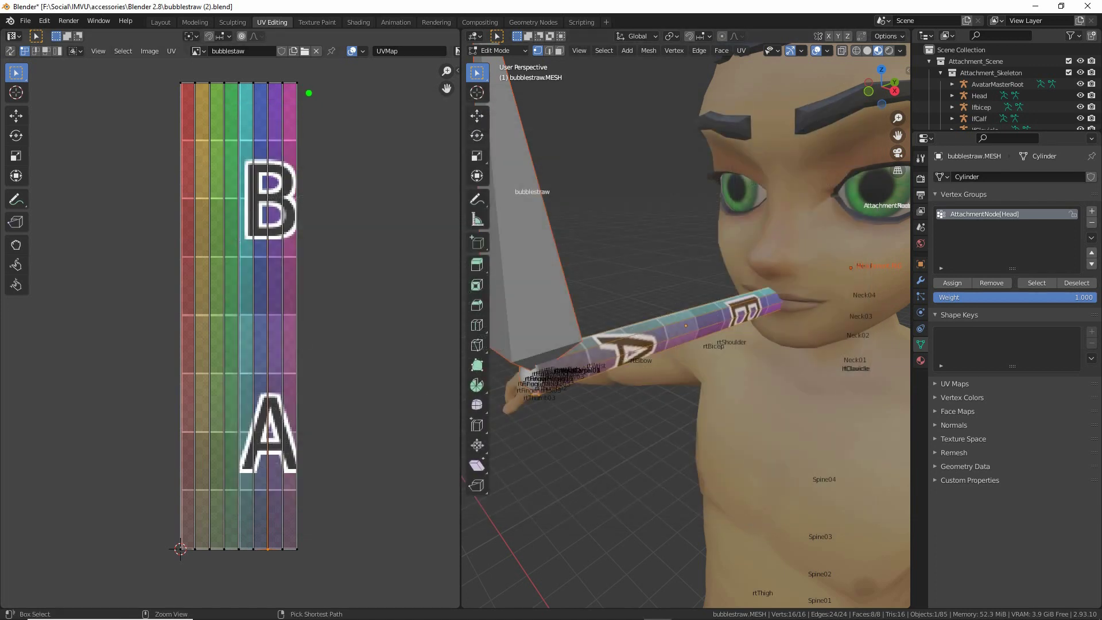
pyautogui.moveTo(309, 93); pyautogui.dragTo(327, 546)
pyautogui.moveTo(260, 562); pyautogui.dragTo(326, 562)
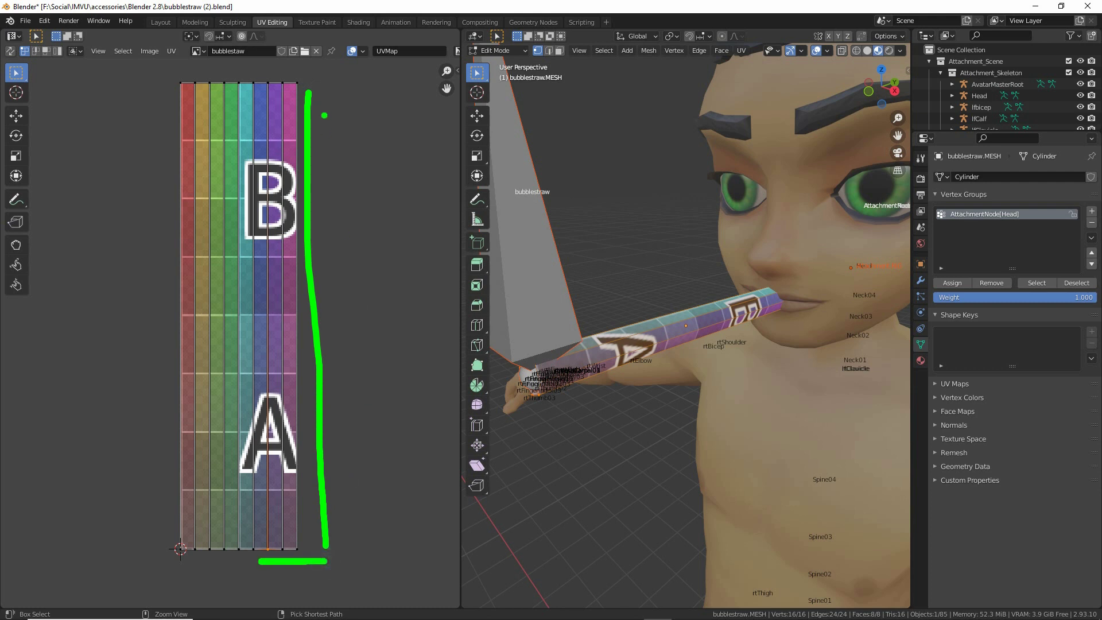
pyautogui.moveTo(268, 74)
pyautogui.mouseDown()
pyautogui.moveTo(313, 128)
pyautogui.moveTo(312, 148)
pyautogui.mouseUp()
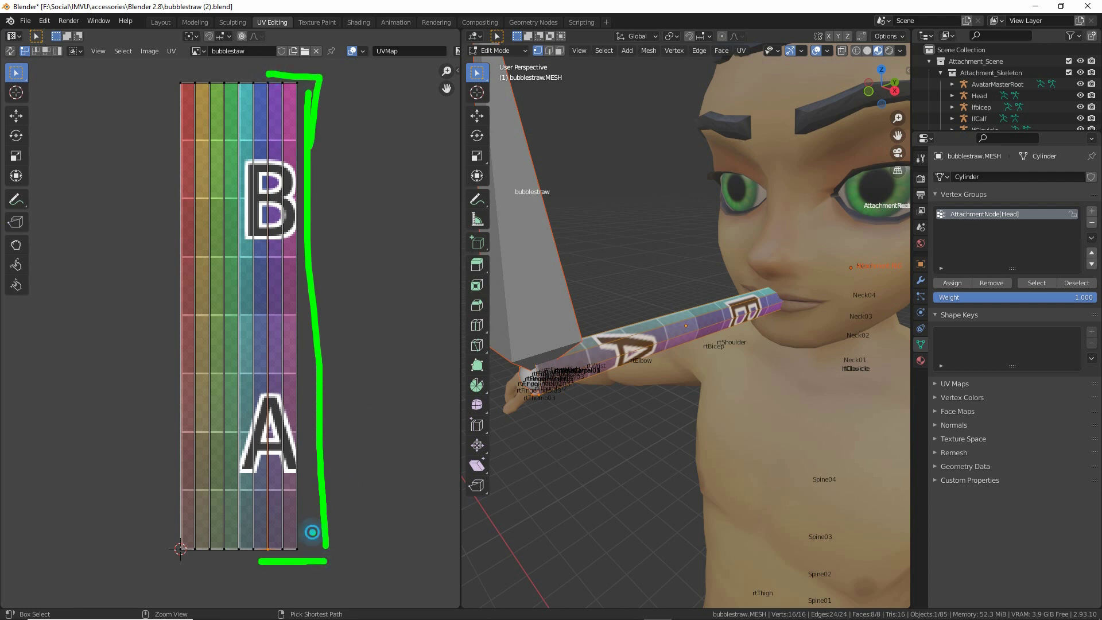
pyautogui.moveTo(310, 531); pyautogui.dragTo(342, 527)
pyautogui.moveTo(294, 106); pyautogui.dragTo(311, 82)
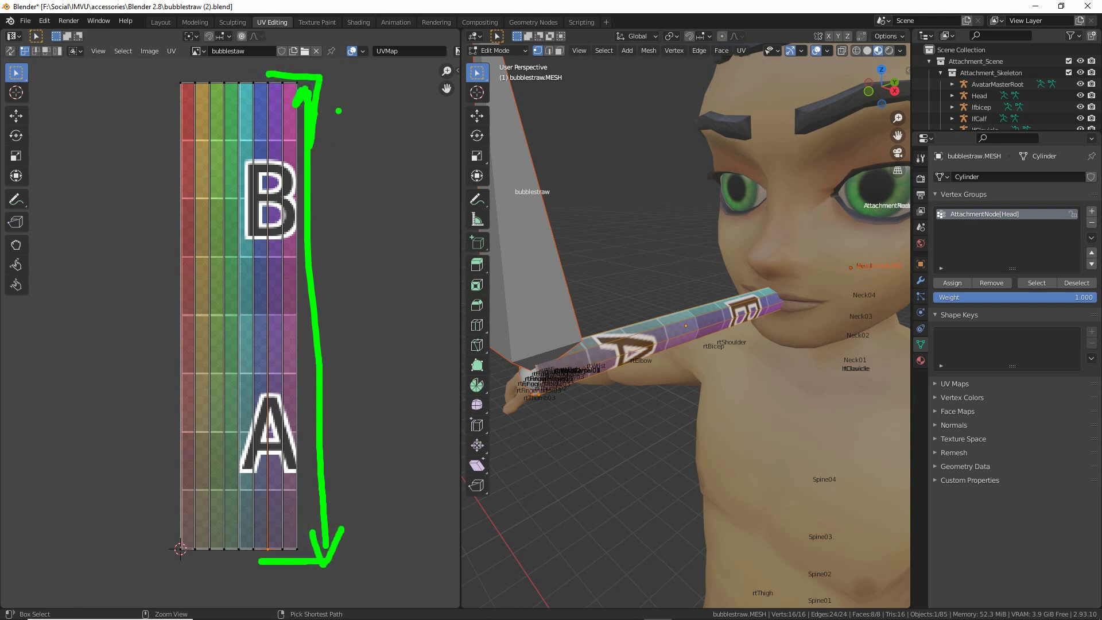
pyautogui.press('Escape')
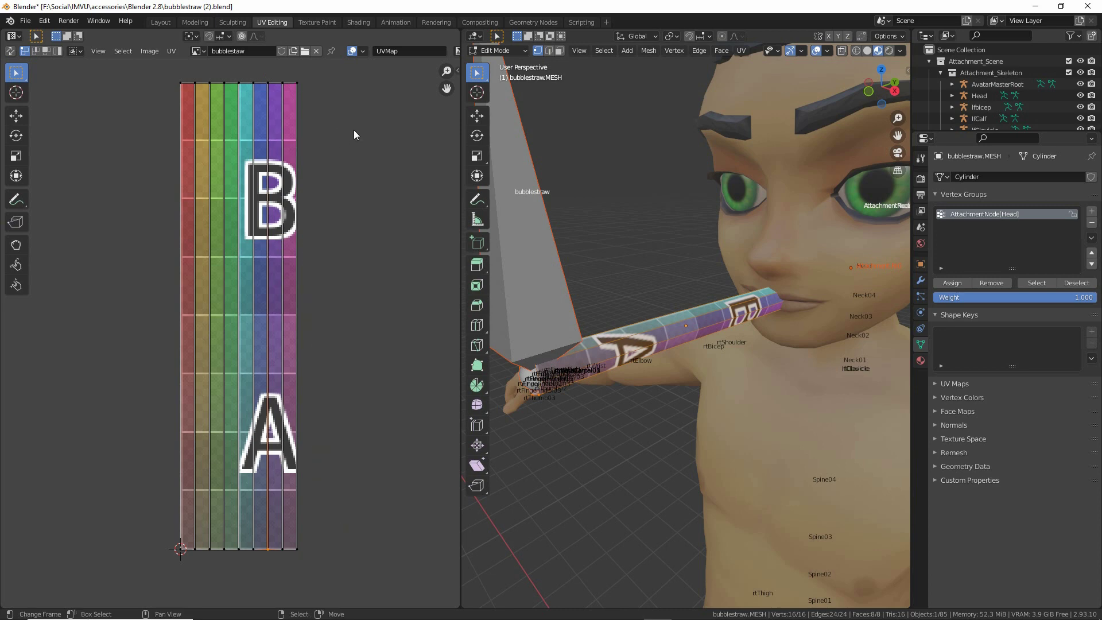
# Step: Review the straw's material nodes and its image texture in the Shading workspace
pyautogui.hotkey('ctrl', '2')
pyautogui.moveTo(349, 32)
pyautogui.mouseDown()
pyautogui.moveTo(376, 38)
pyautogui.moveTo(362, 43)
pyautogui.mouseUp()
pyautogui.press('Escape')
pyautogui.click(358, 22)
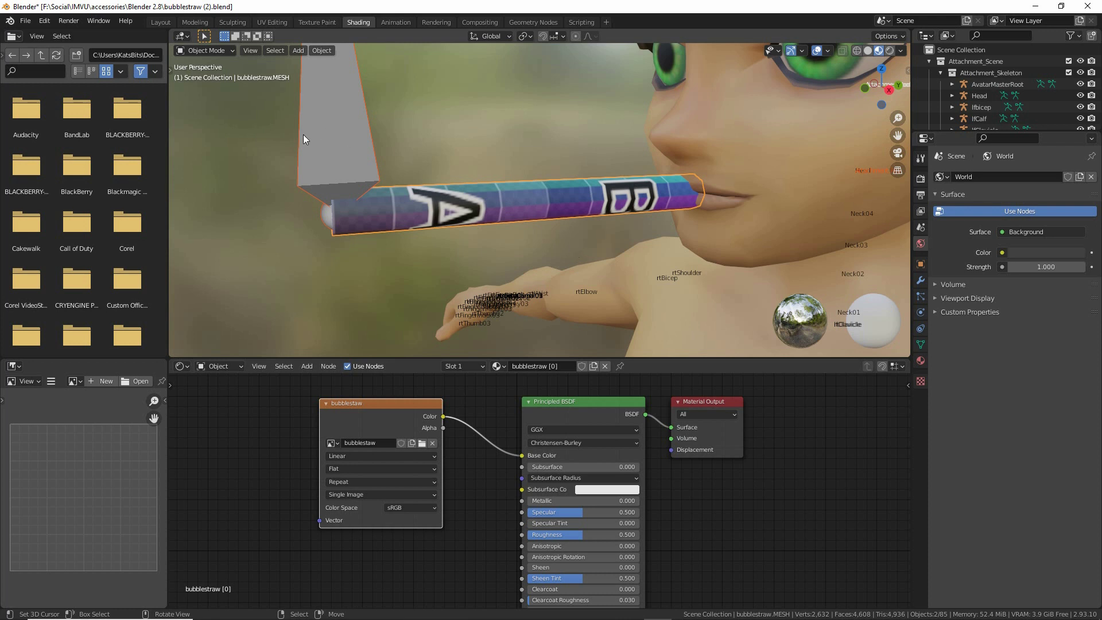
# Step: Return to the Layout workspace and save the bubblestraw (2).blend file again
pyautogui.moveTo(145, 30); pyautogui.dragTo(179, 38)
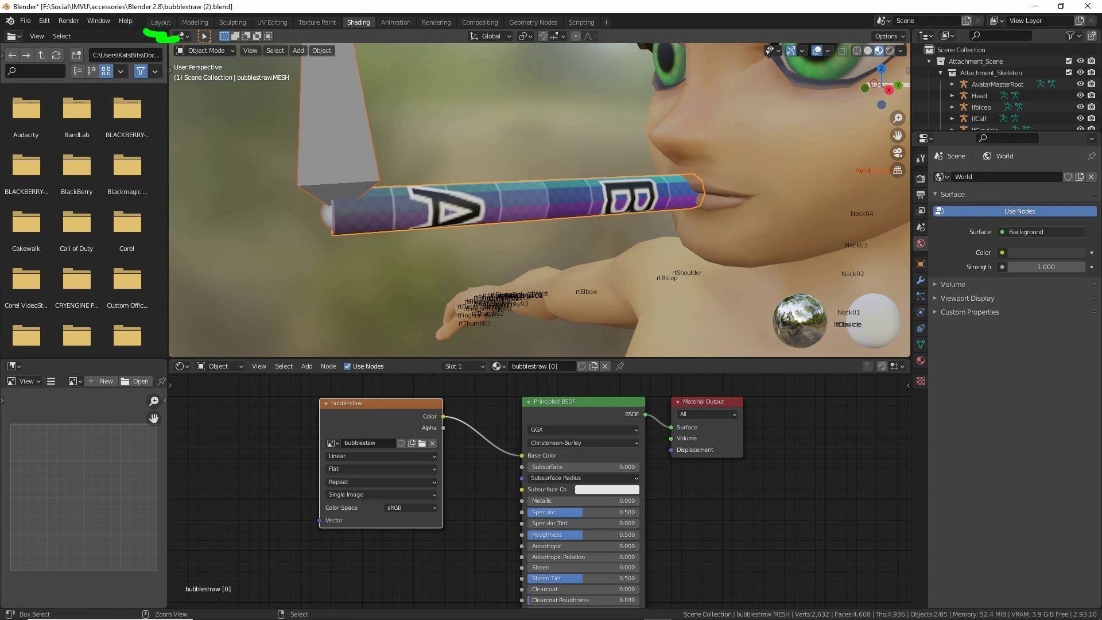
pyautogui.click(161, 22)
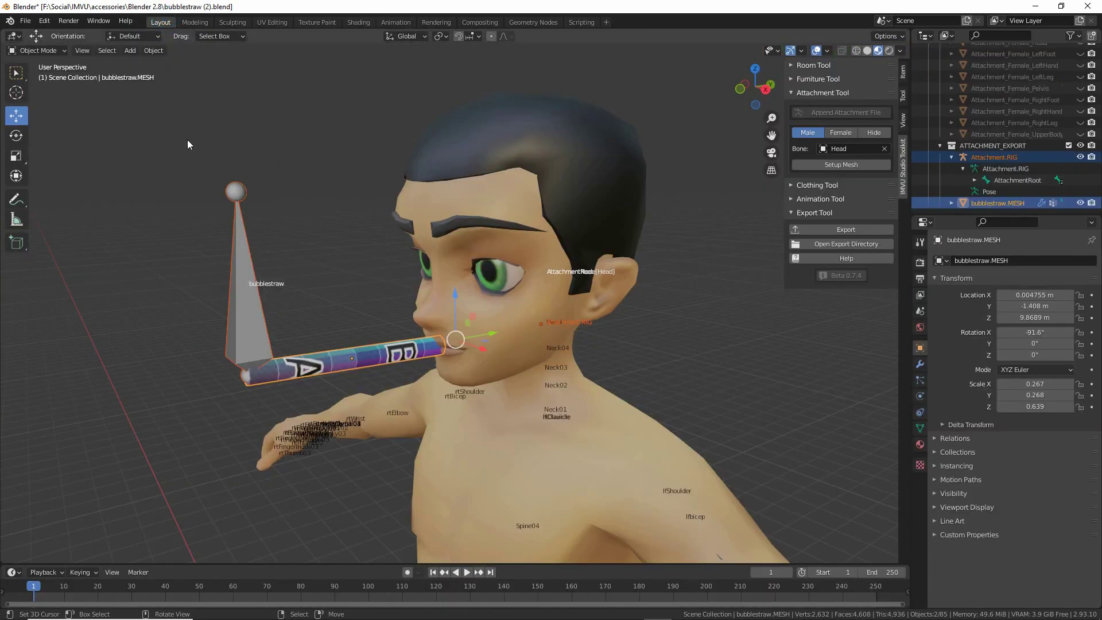
pyautogui.click(26, 20)
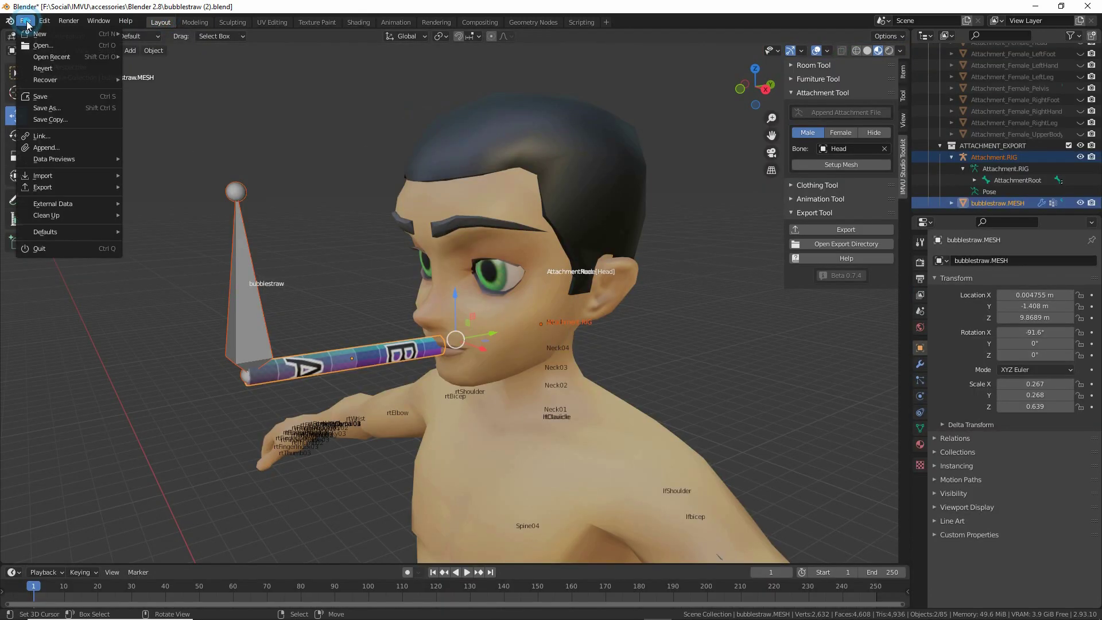
pyautogui.click(41, 98)
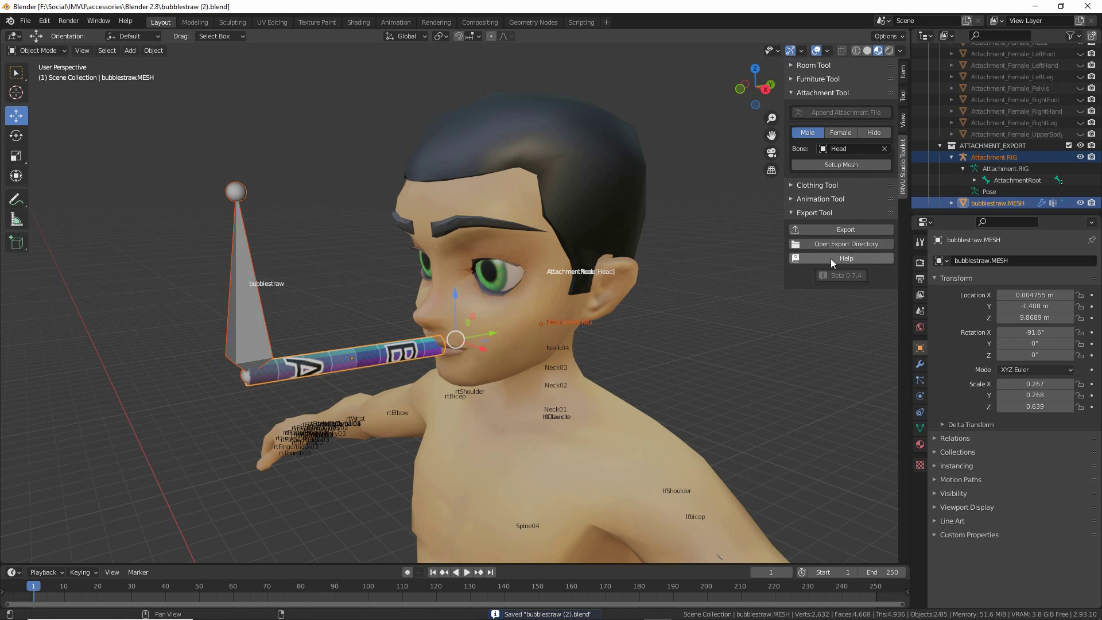
# Step: Check the toolkit's export options, the attachment bone setting and the contents of the ATTACHMENT_EXPORT collection
pyautogui.click(831, 244)
pyautogui.moveTo(831, 240)
pyautogui.mouseDown()
pyautogui.moveTo(863, 243)
pyautogui.moveTo(846, 248)
pyautogui.mouseUp()
pyautogui.moveTo(837, 159)
pyautogui.mouseDown()
pyautogui.moveTo(858, 158)
pyautogui.moveTo(811, 158)
pyautogui.mouseUp()
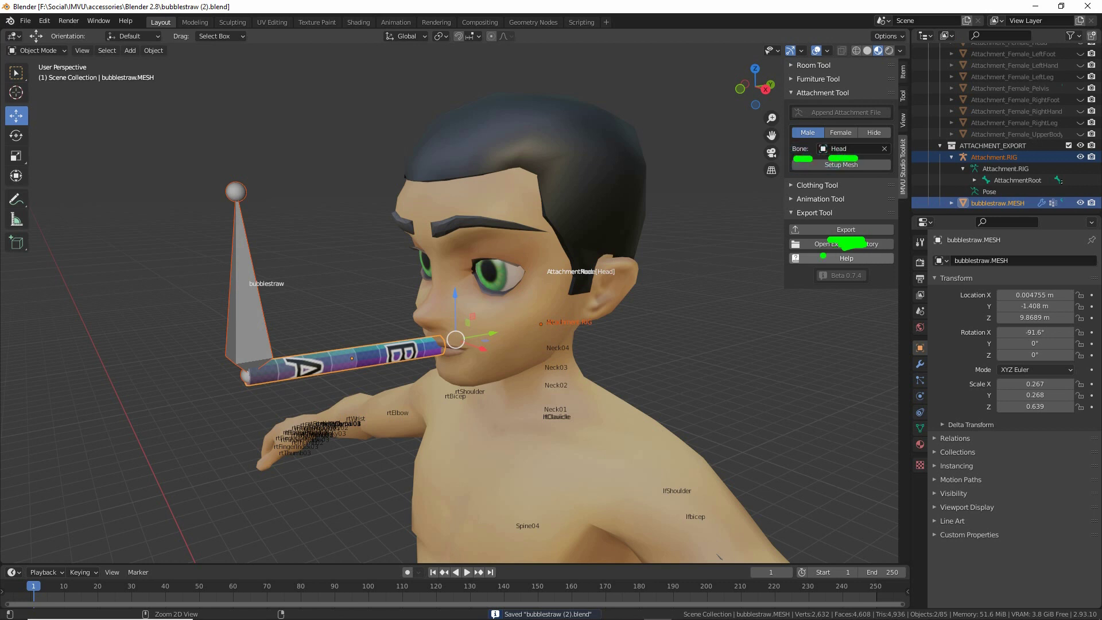
pyautogui.moveTo(918, 145)
pyautogui.mouseDown()
pyautogui.moveTo(918, 195)
pyautogui.moveTo(907, 166)
pyautogui.mouseUp()
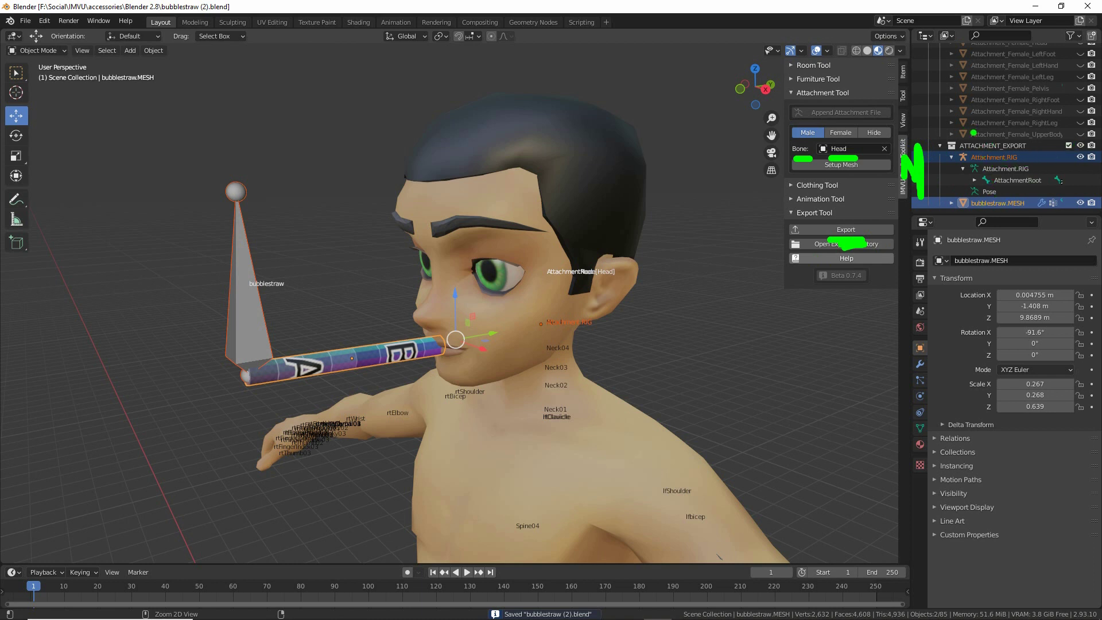
pyautogui.moveTo(945, 128); pyautogui.dragTo(1022, 131)
pyautogui.moveTo(987, 84); pyautogui.dragTo(989, 127)
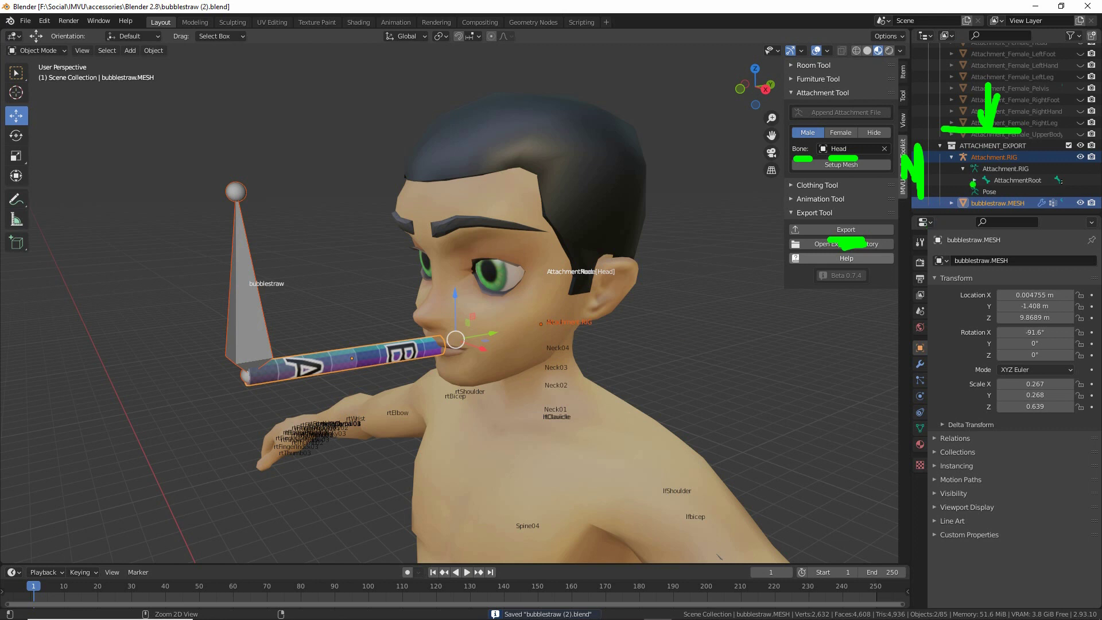
pyautogui.moveTo(1043, 148); pyautogui.dragTo(1064, 147)
pyautogui.press('Escape')
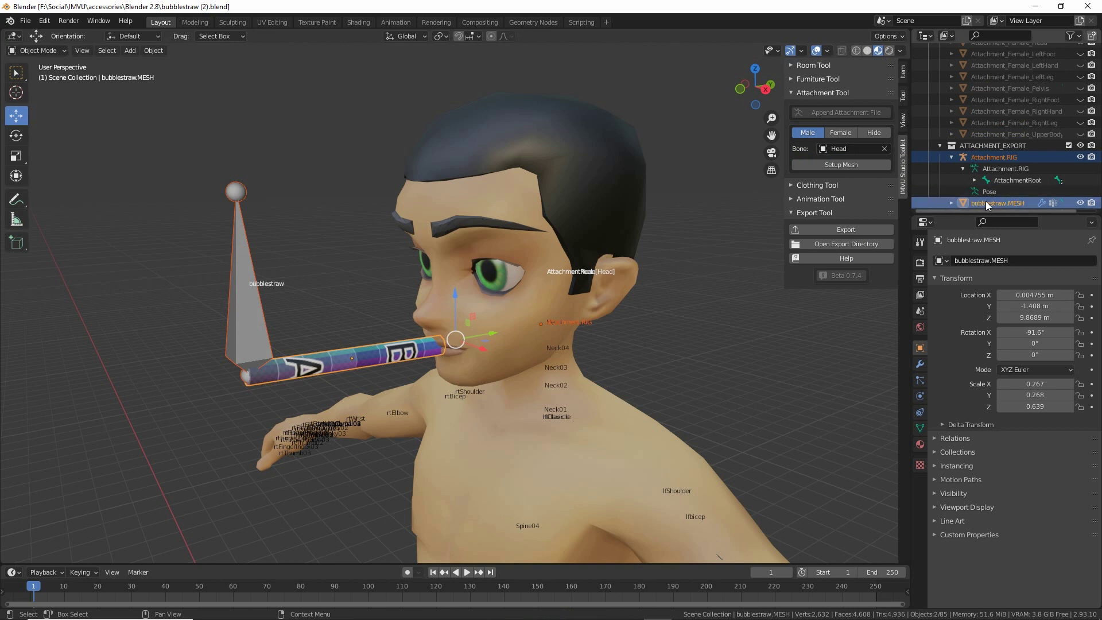
# Step: Keep only bubblestraw.MESH selected and view the collections available for moving it
pyautogui.keyDown('ctrl'); pyautogui.click(981, 162); pyautogui.keyUp('ctrl')
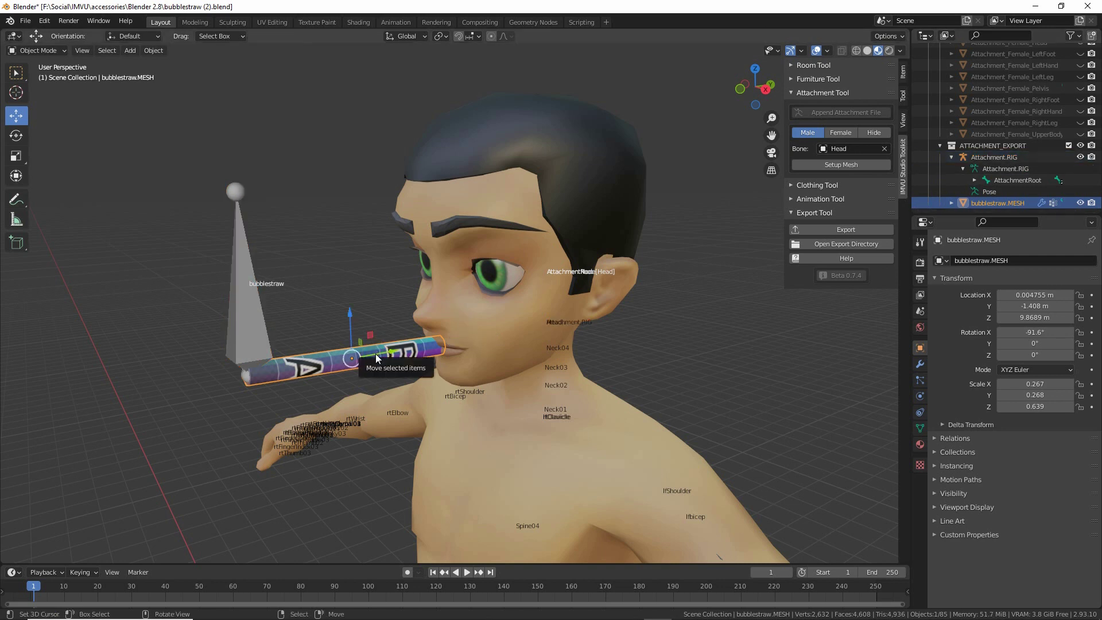
pyautogui.click(153, 52)
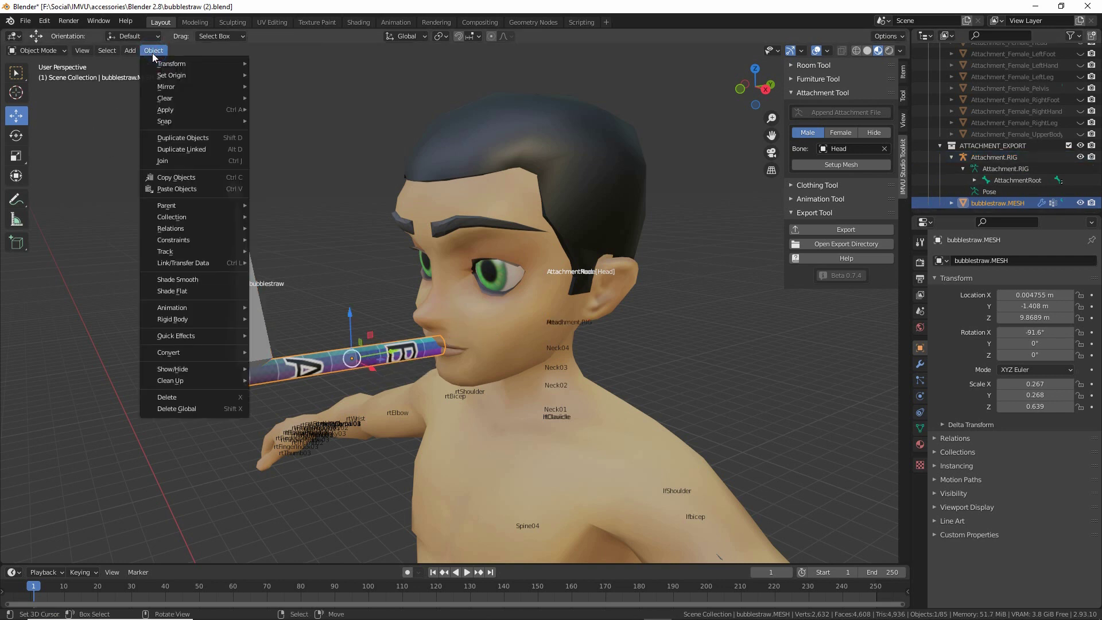
pyautogui.moveTo(181, 219)
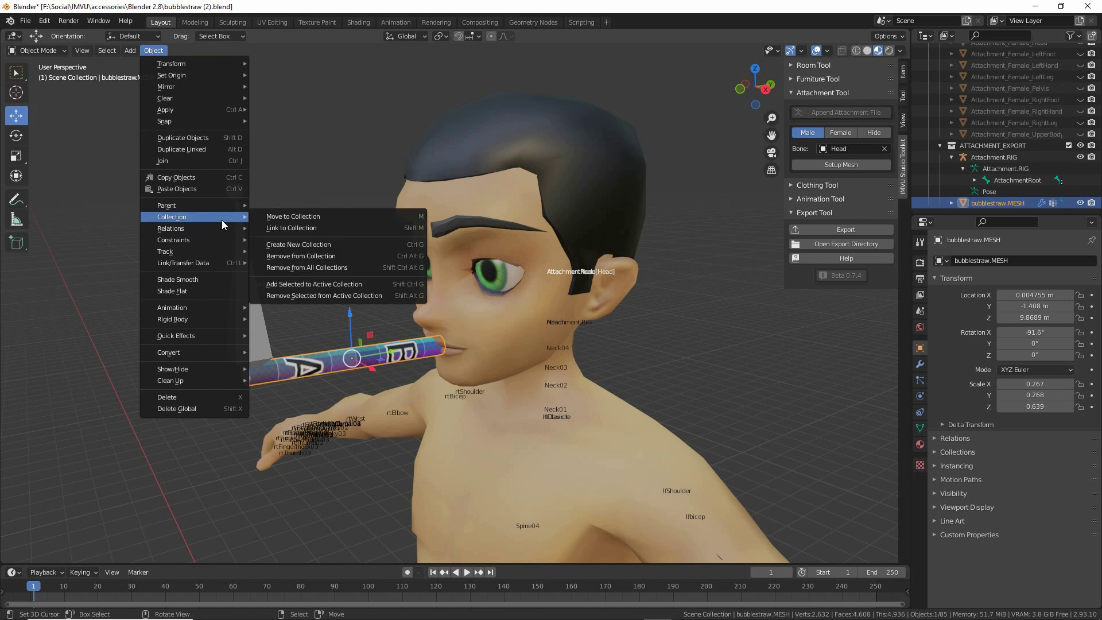
pyautogui.click(301, 217)
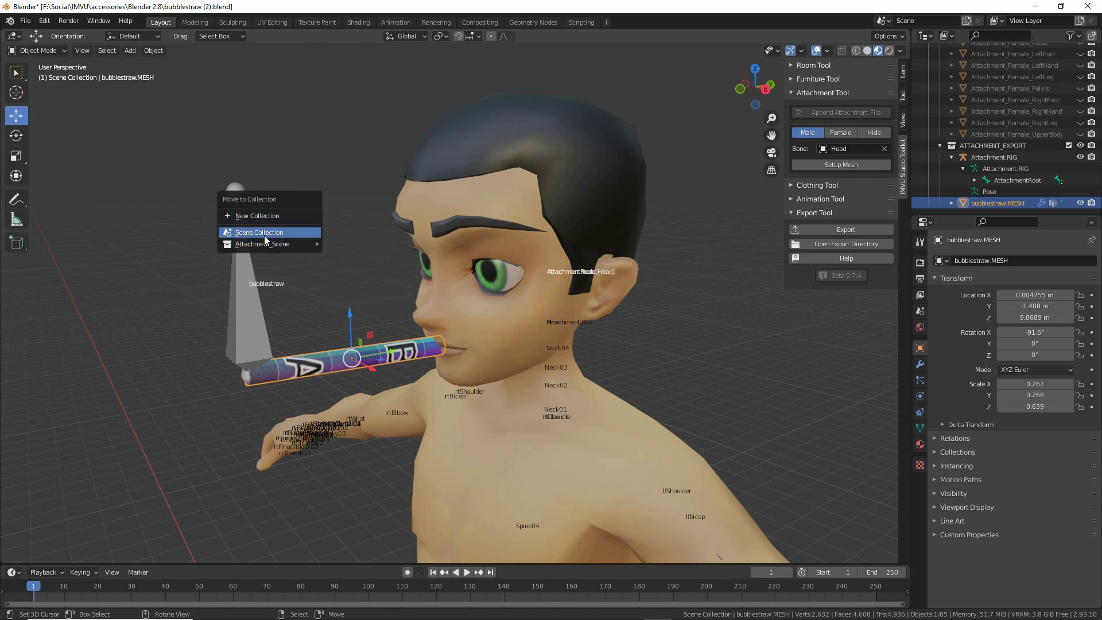
pyautogui.moveTo(266, 244)
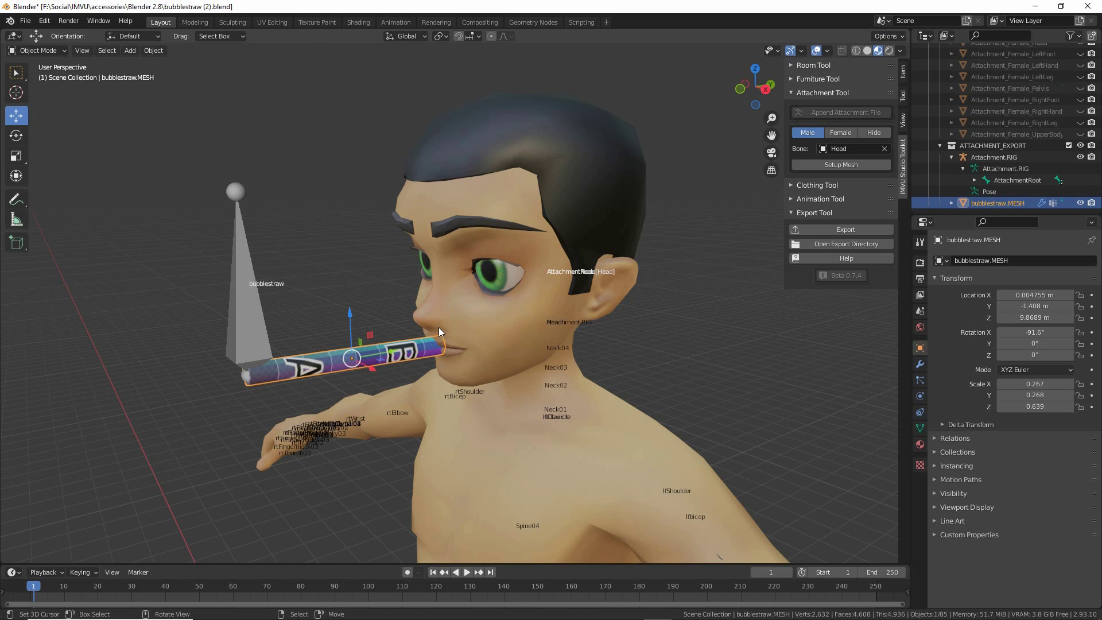
# Step: Export the bubble straw attachment with the IMVU Studio Toolkit
pyautogui.click(849, 232)
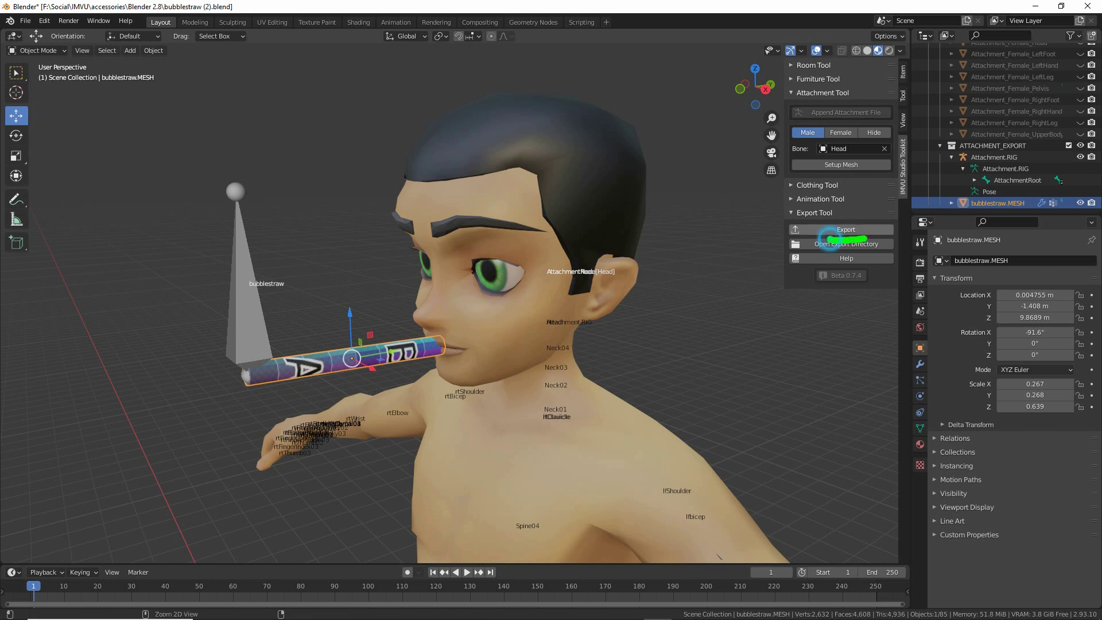
pyautogui.click(849, 230)
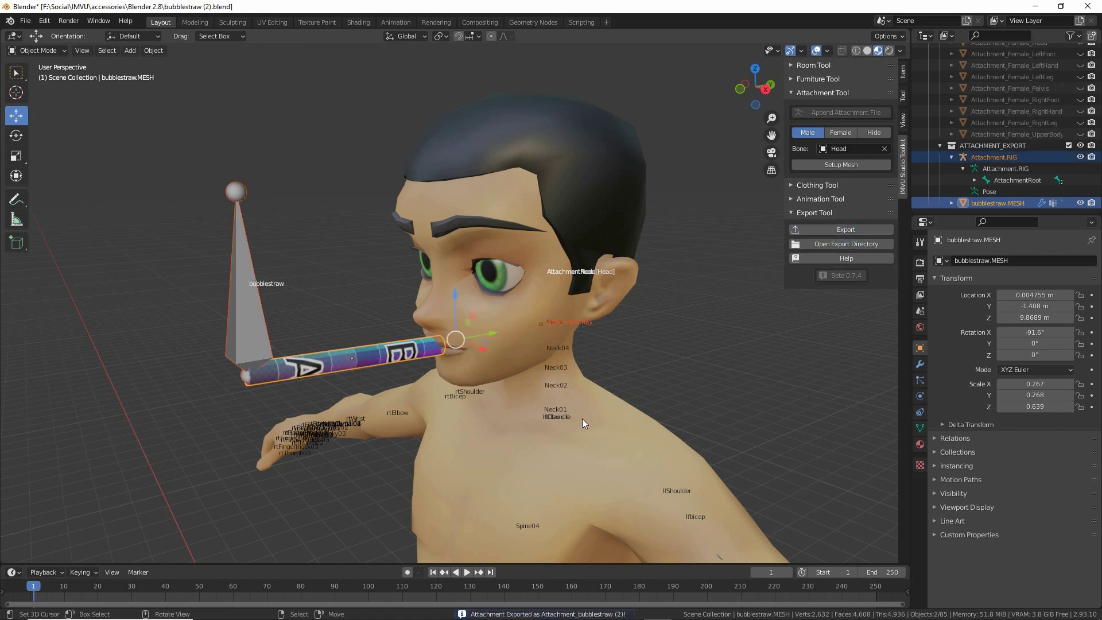
pyautogui.moveTo(541, 481)
pyautogui.mouseDown()
pyautogui.moveTo(537, 568)
pyautogui.moveTo(569, 599)
pyautogui.mouseUp()
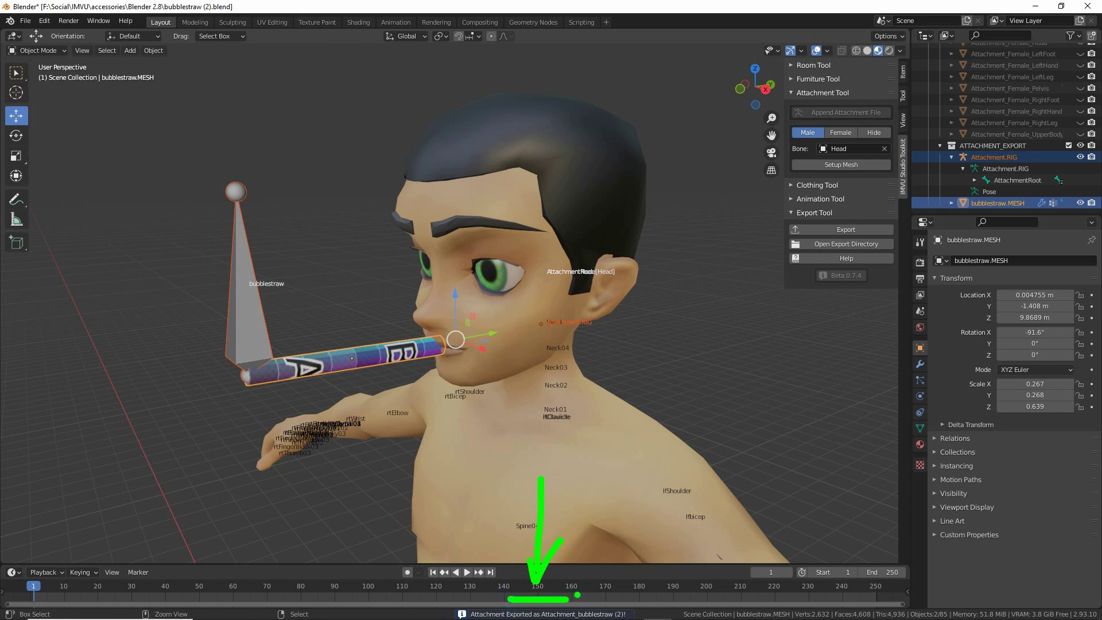
pyautogui.press('Escape')
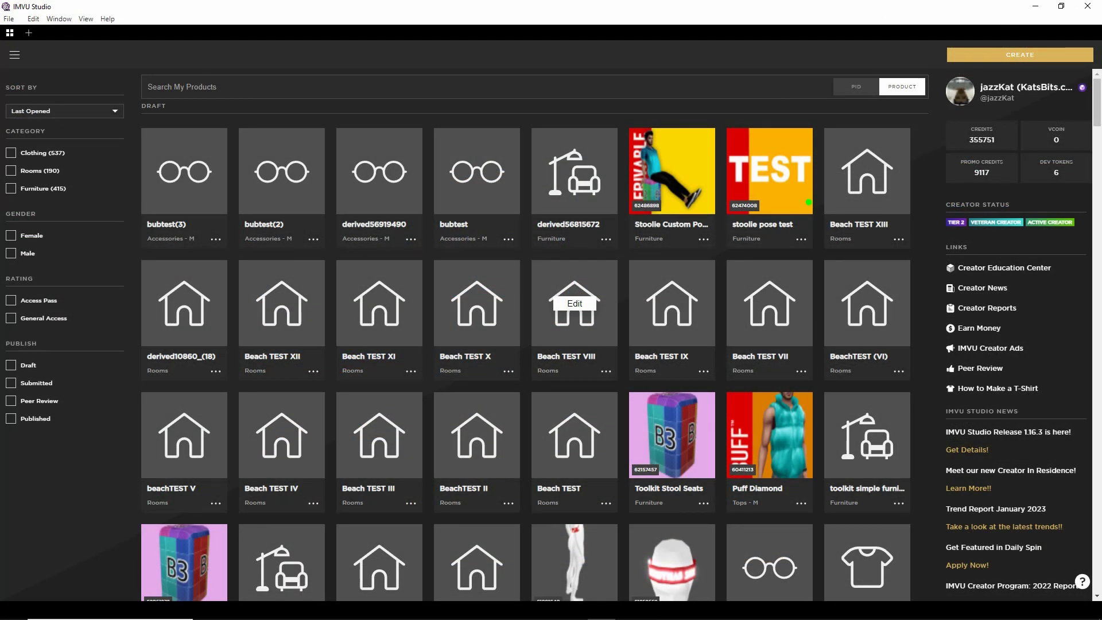
# Step: Switch to IMVU Studio and start creating a new product from a base product
pyautogui.moveTo(1055, 49)
pyautogui.mouseDown()
pyautogui.moveTo(987, 58)
pyautogui.moveTo(1025, 34)
pyautogui.mouseUp()
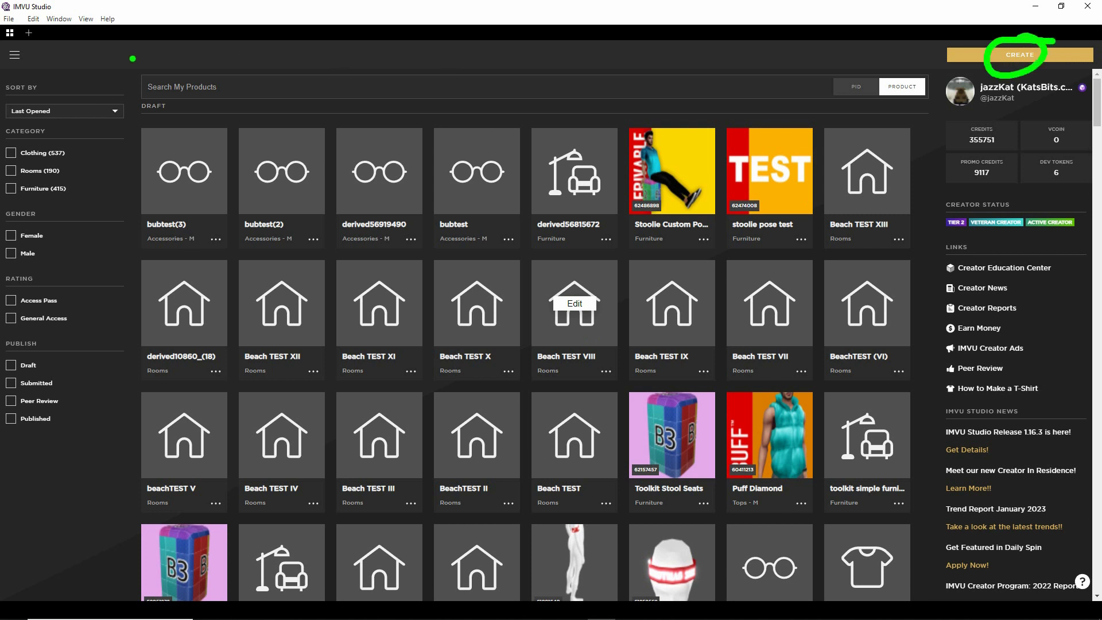
pyautogui.moveTo(27, 24)
pyautogui.mouseDown()
pyautogui.moveTo(22, 49)
pyautogui.moveTo(26, 25)
pyautogui.mouseUp()
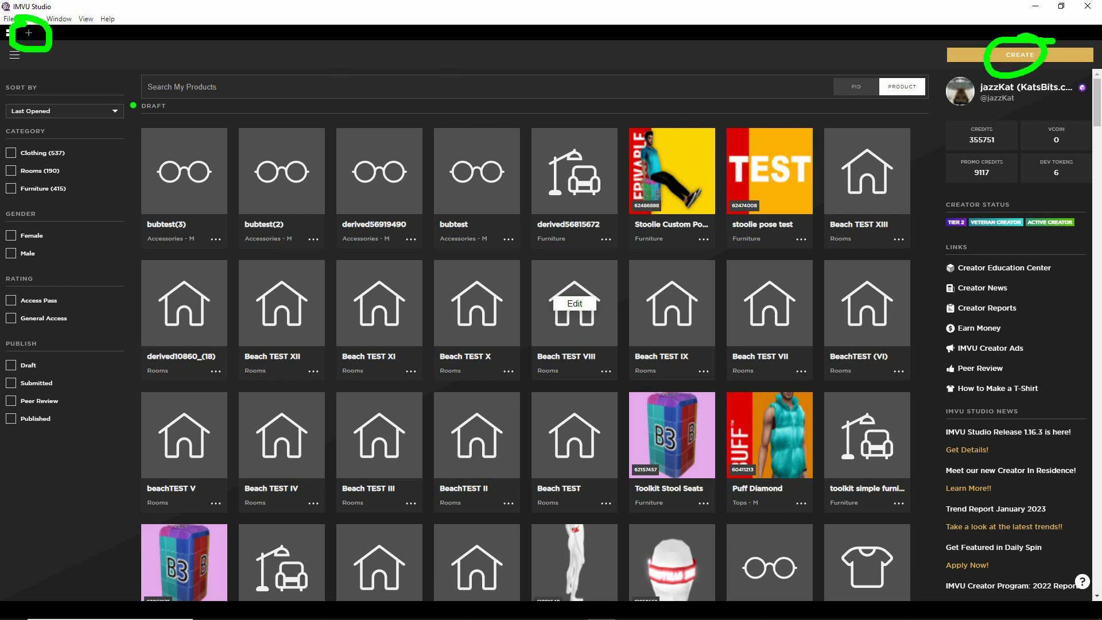
pyautogui.click(1020, 55)
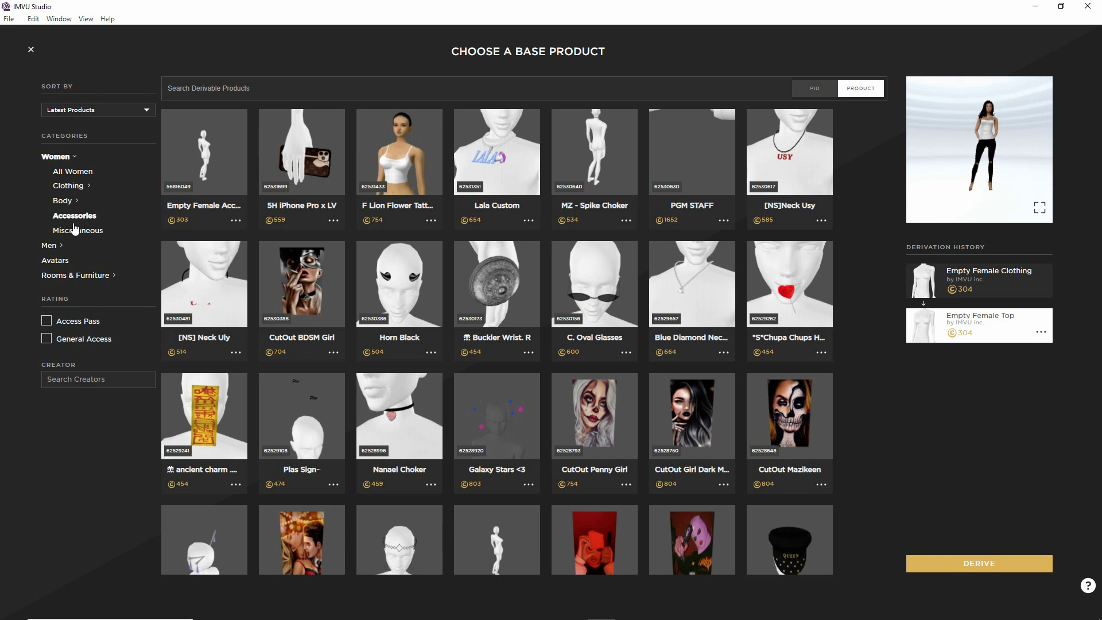
# Step: Derive a new project from the empty female accessory in the Women's Accessories category
pyautogui.moveTo(198, 147)
pyautogui.mouseDown()
pyautogui.moveTo(177, 164)
pyautogui.moveTo(212, 139)
pyautogui.mouseUp()
pyautogui.moveTo(36, 155); pyautogui.dragTo(19, 156)
pyautogui.moveTo(27, 218); pyautogui.dragTo(52, 215)
pyautogui.click(51, 246)
pyautogui.moveTo(34, 305); pyautogui.dragTo(49, 305)
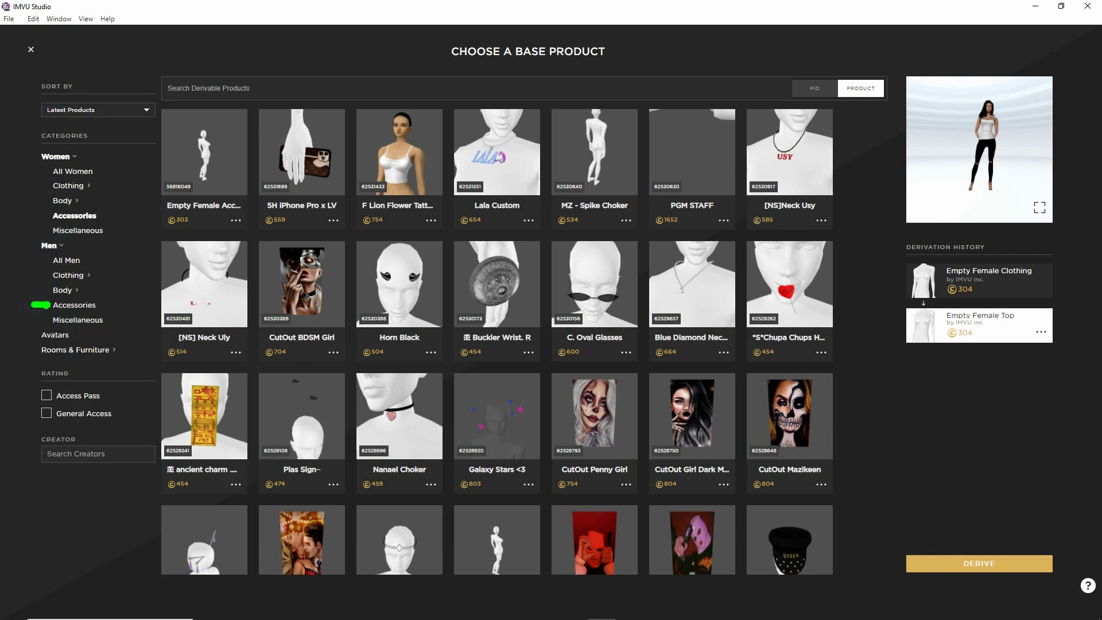
pyautogui.click(73, 220)
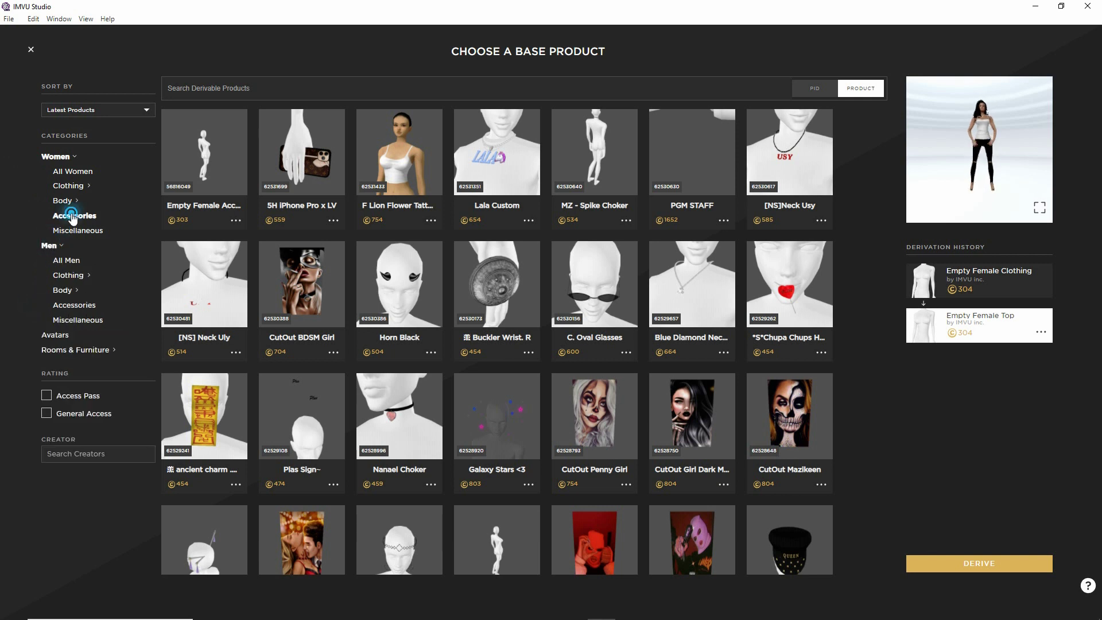
pyautogui.click(196, 147)
pyautogui.moveTo(1010, 172)
pyautogui.mouseDown()
pyautogui.moveTo(984, 151)
pyautogui.moveTo(1009, 170)
pyautogui.moveTo(1028, 165)
pyautogui.mouseUp()
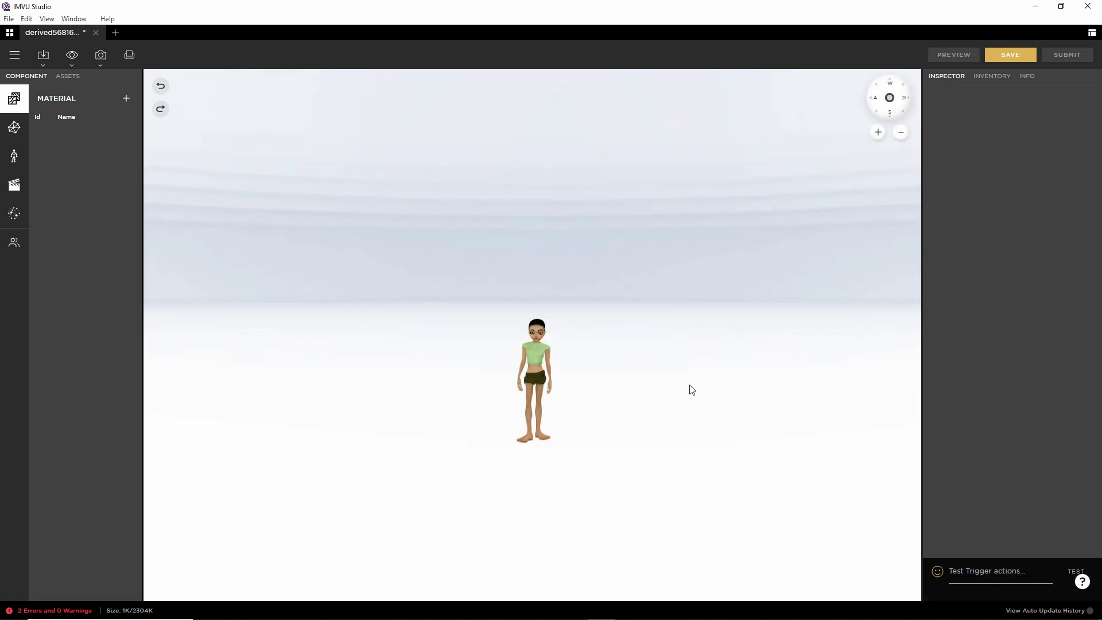
# Step: Bring Attachment_bubblestraw (2).fbx from the Blender 2.8 folder into the new project as an FBX import
pyautogui.scroll(6, 609, 418)
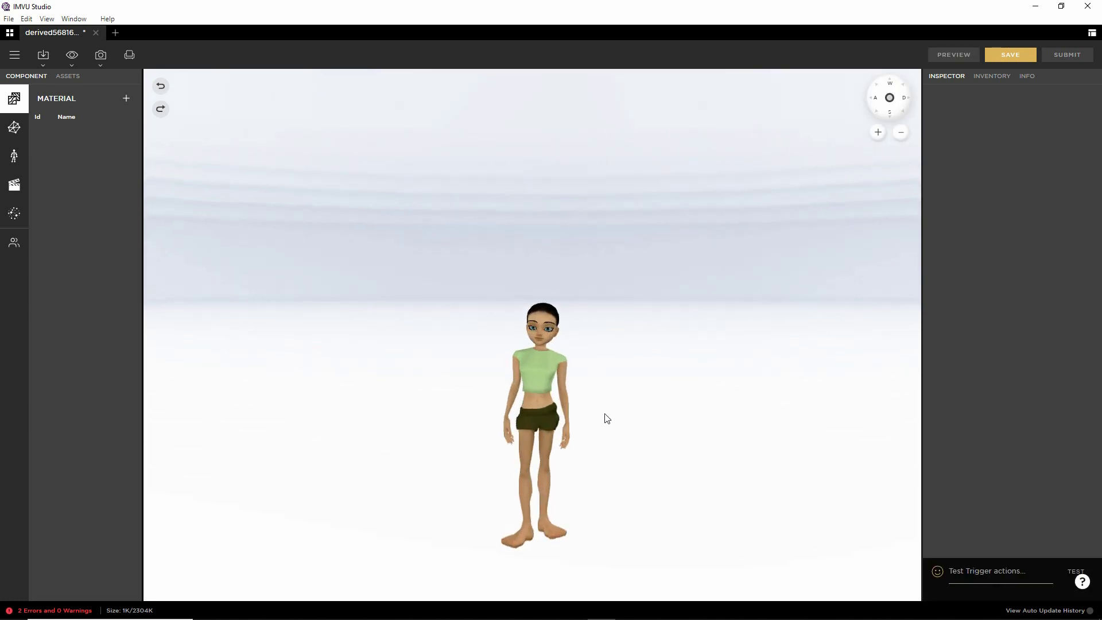
pyautogui.moveTo(505, 356); pyautogui.dragTo(469, 379)
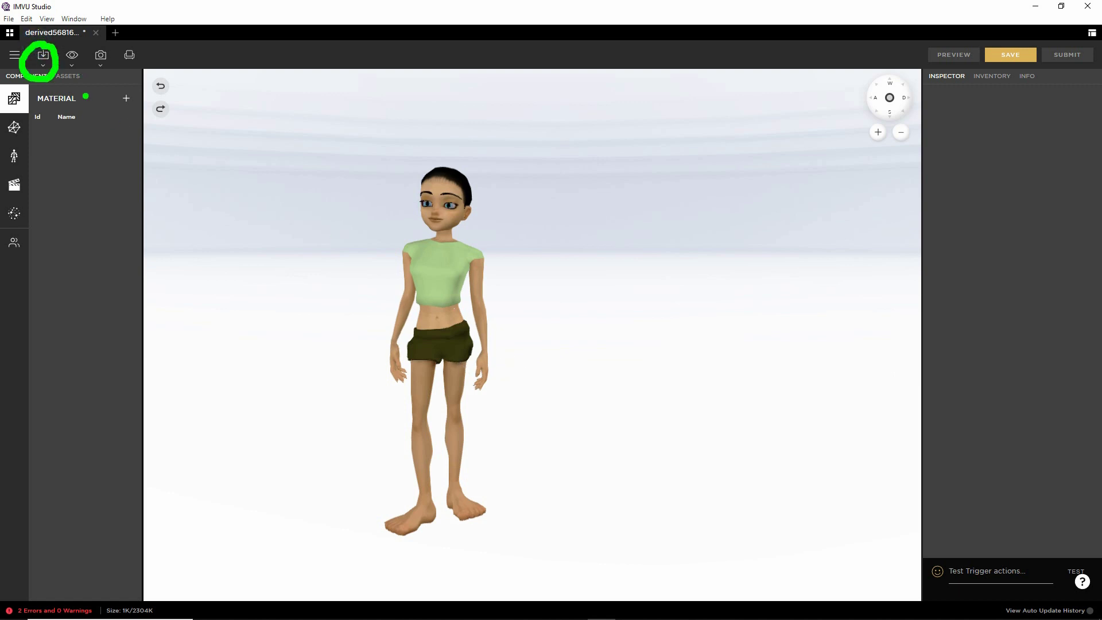
pyautogui.click(44, 57)
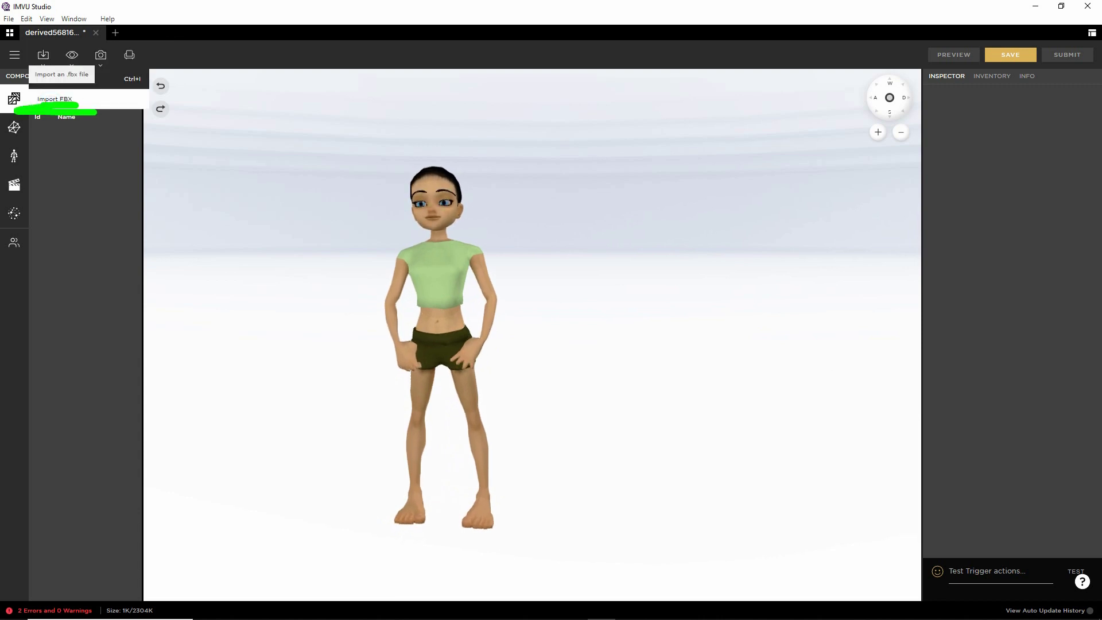
pyautogui.click(55, 95)
pyautogui.click(43, 54)
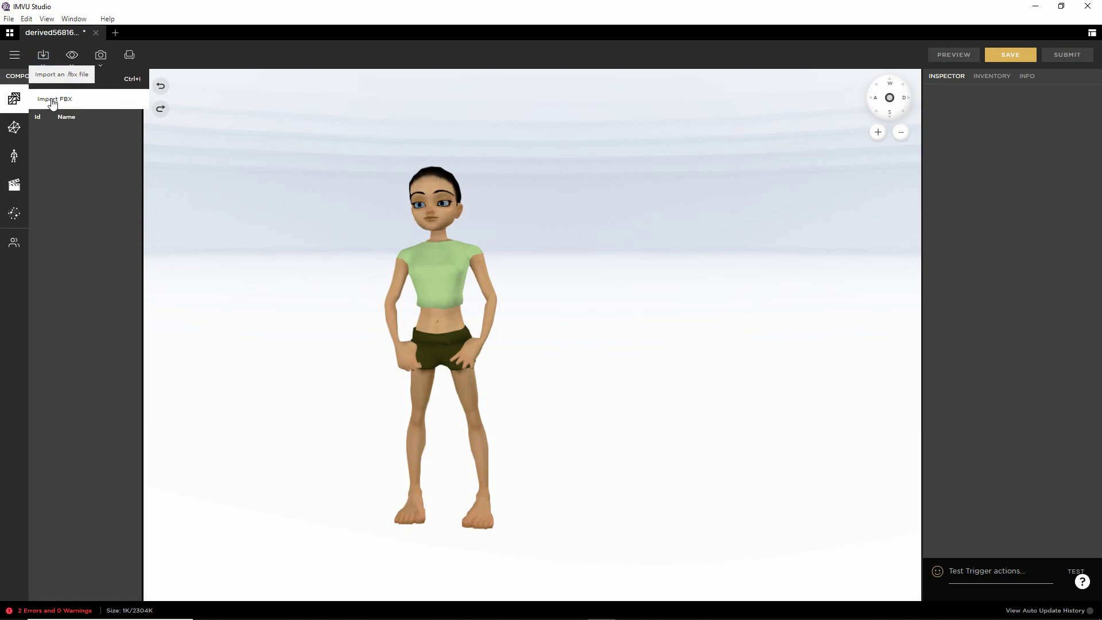
pyautogui.click(50, 97)
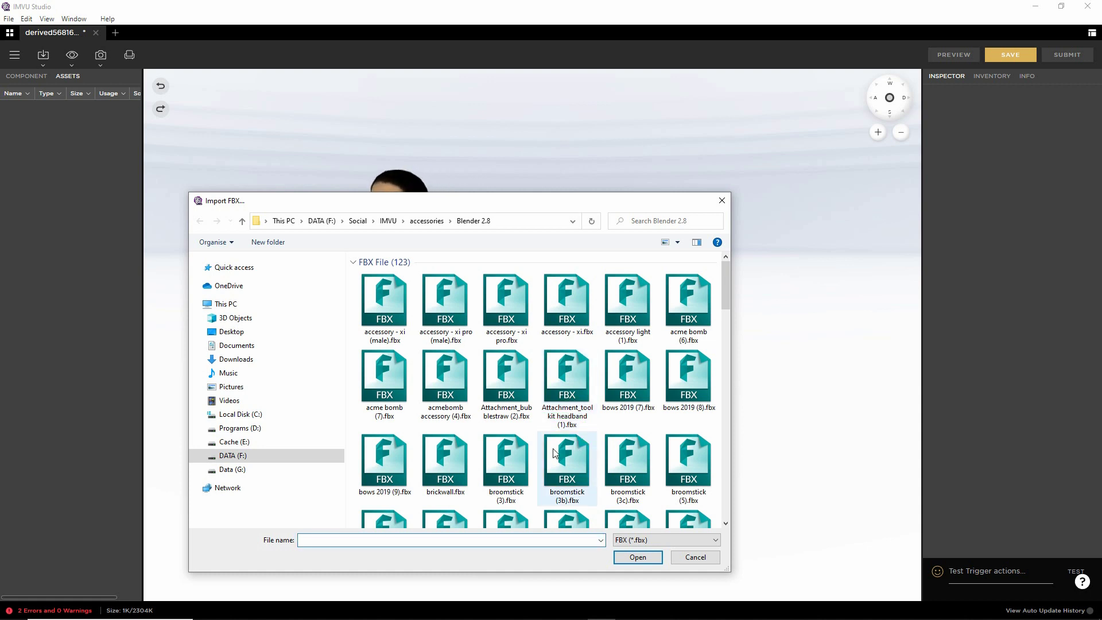
pyautogui.click(506, 373)
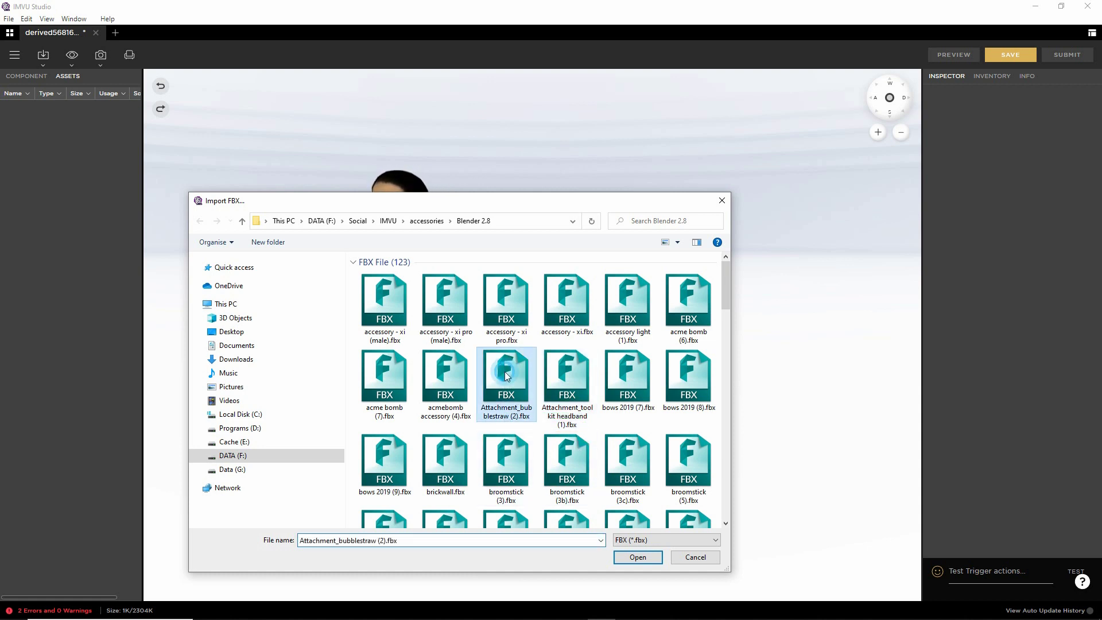
pyautogui.click(638, 557)
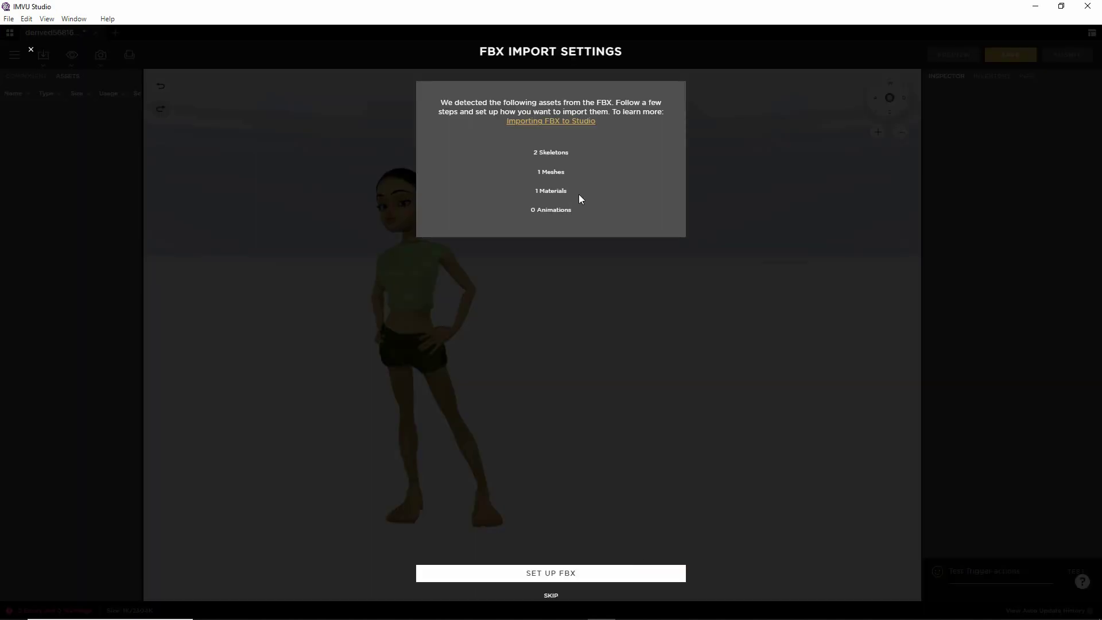
# Step: Set up the FBX import and assign the mesh ID [0] head to bubblestraw.MESH
pyautogui.moveTo(556, 147)
pyautogui.mouseDown()
pyautogui.moveTo(505, 218)
pyautogui.moveTo(537, 140)
pyautogui.mouseUp()
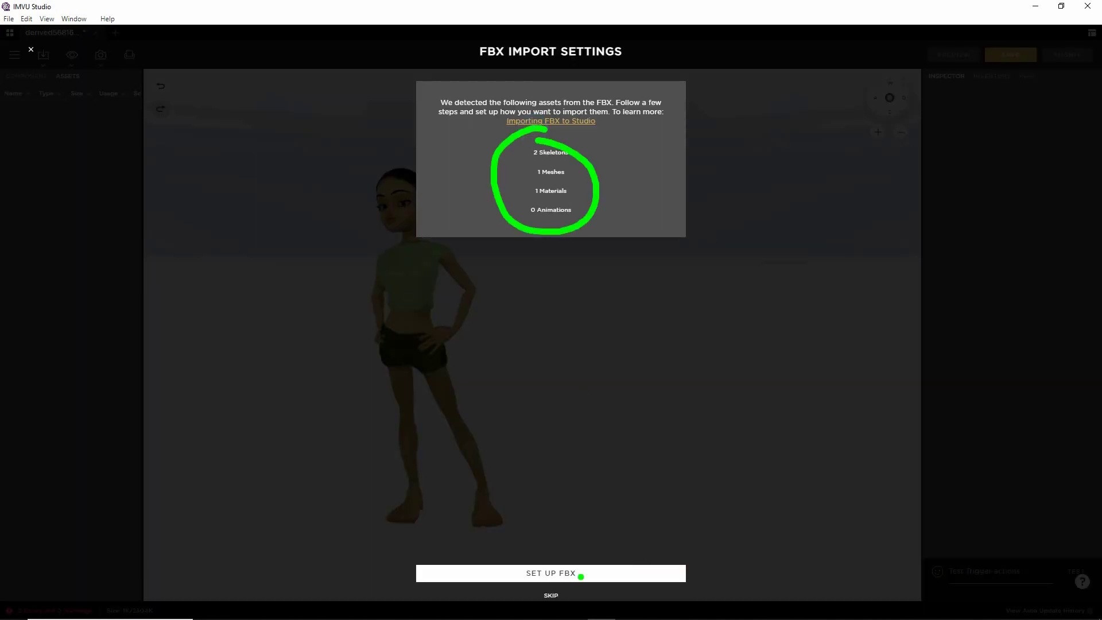
pyautogui.moveTo(566, 564)
pyautogui.mouseDown()
pyautogui.moveTo(499, 574)
pyautogui.moveTo(550, 549)
pyautogui.mouseUp()
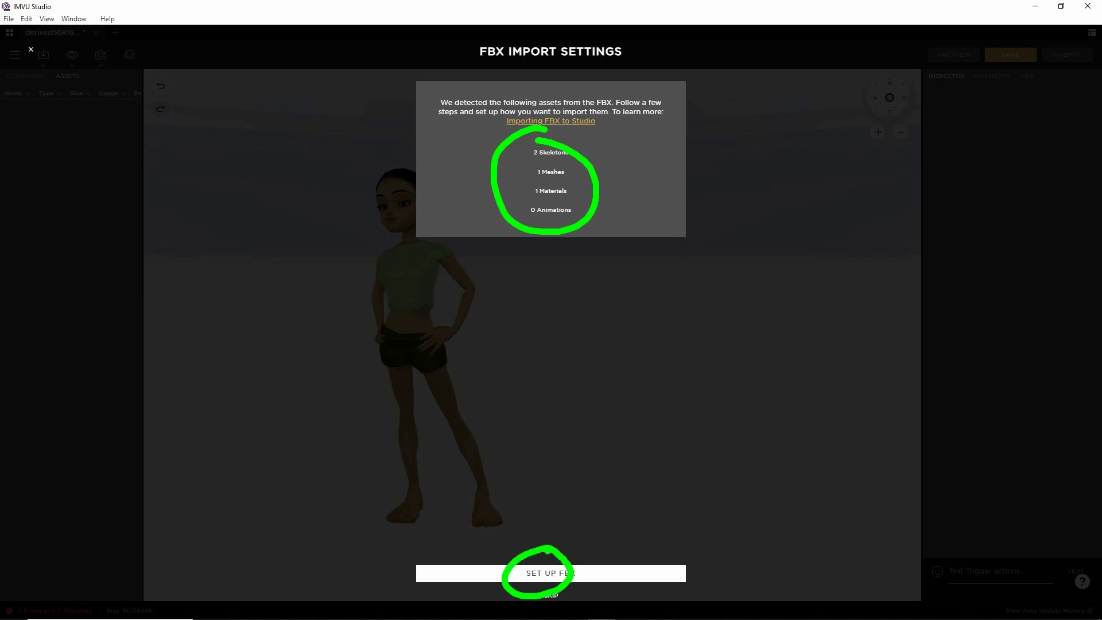
pyautogui.click(551, 573)
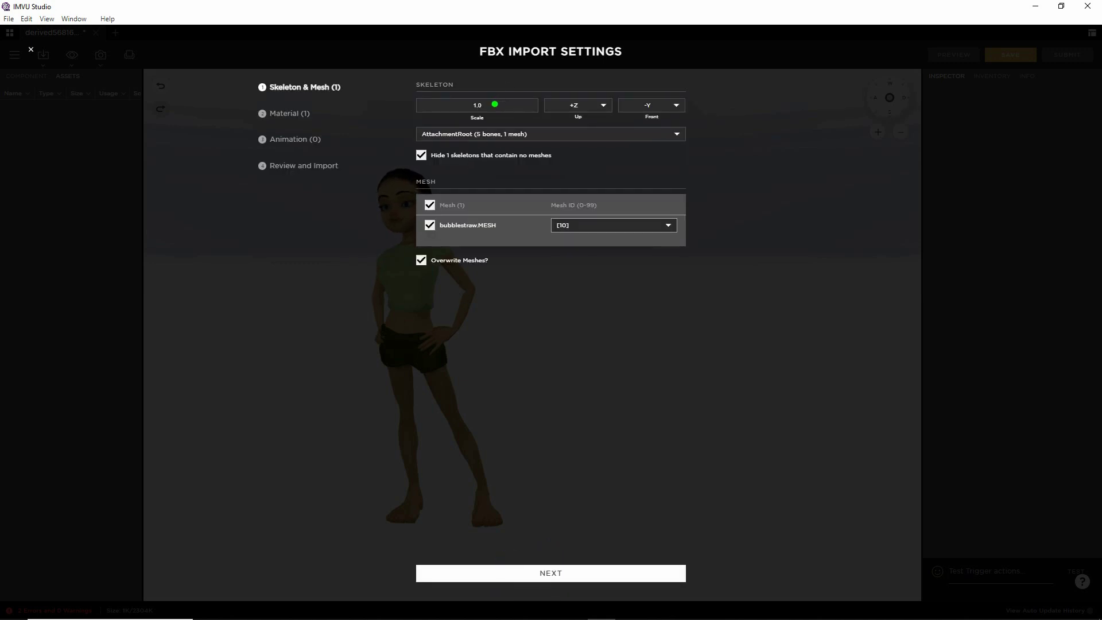
pyautogui.moveTo(495, 104); pyautogui.dragTo(521, 88)
pyautogui.moveTo(603, 133)
pyautogui.mouseDown()
pyautogui.moveTo(608, 153)
pyautogui.moveTo(633, 115)
pyautogui.mouseUp()
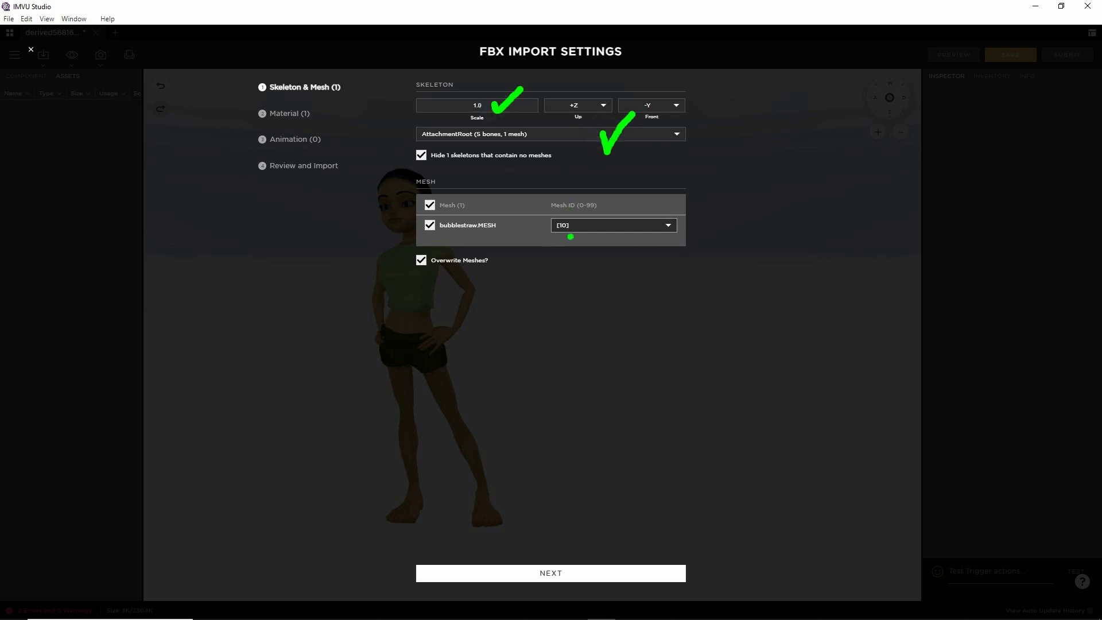
pyautogui.moveTo(536, 236); pyautogui.dragTo(614, 237)
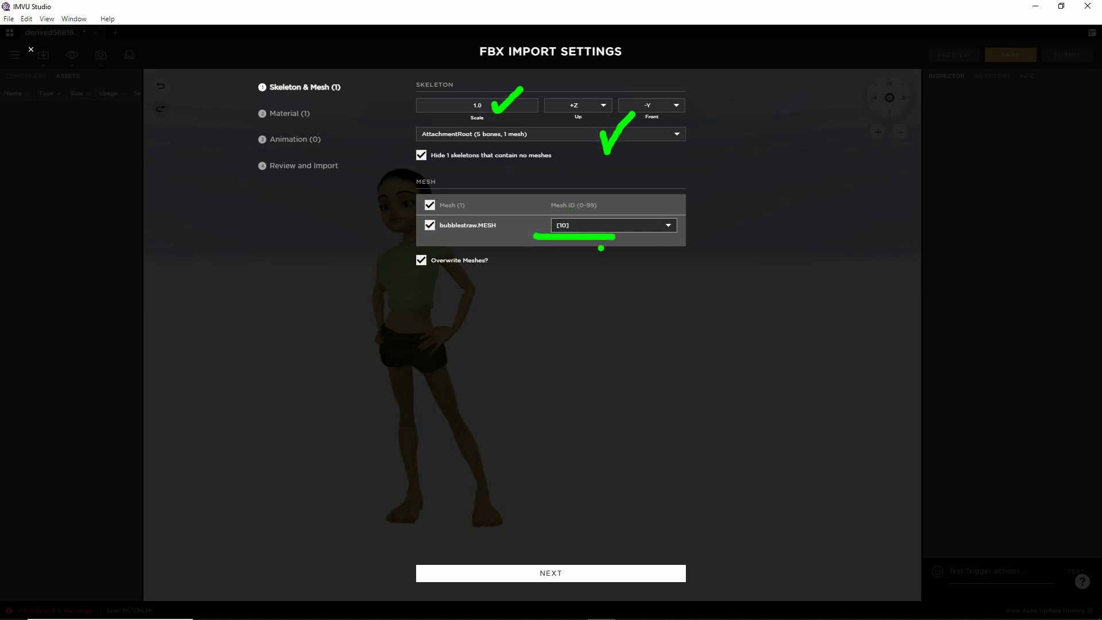
pyautogui.click(593, 225)
pyautogui.scroll(3, 601, 219)
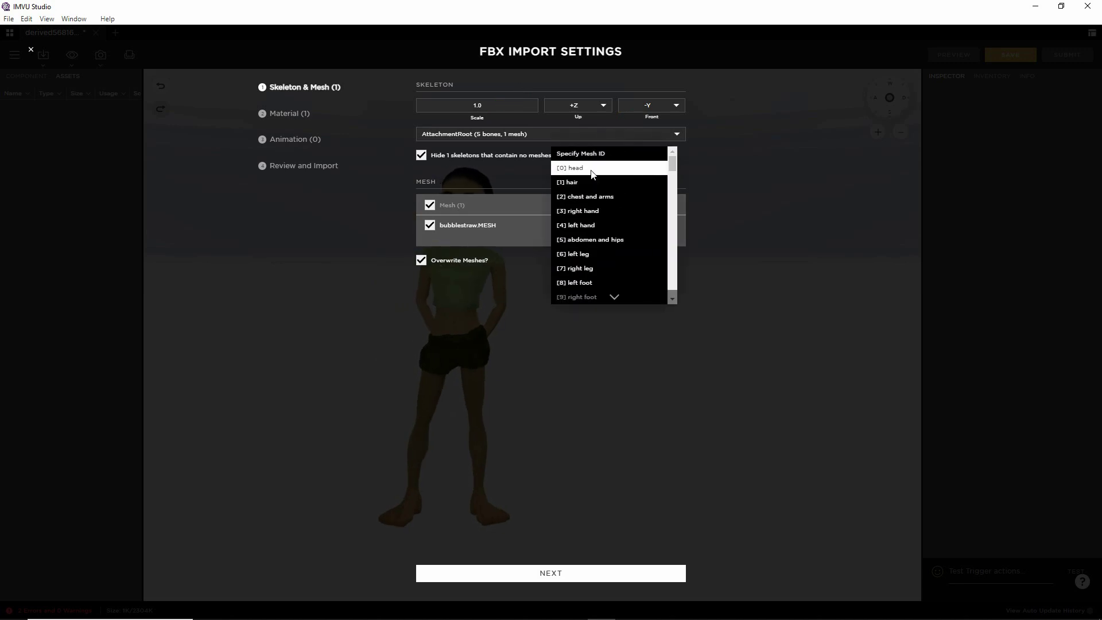
pyautogui.click(590, 169)
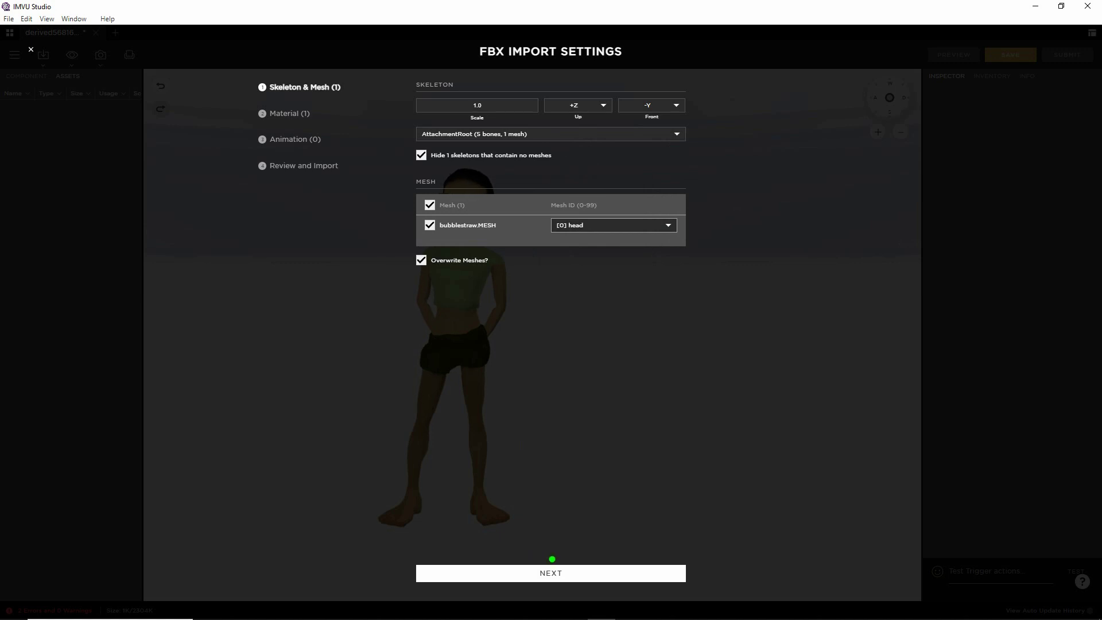
pyautogui.moveTo(543, 556); pyautogui.dragTo(574, 545)
pyautogui.click(551, 578)
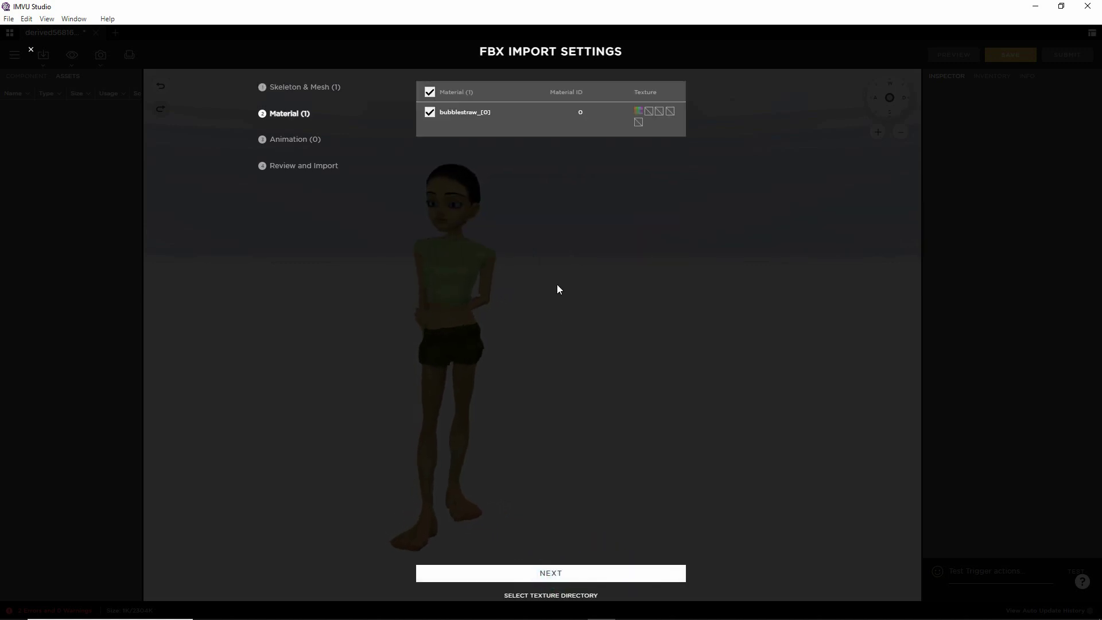
# Step: Check the diffuse texture of the bubblestraw_[0] material, then review and import the listed FBX assets
pyautogui.moveTo(641, 117)
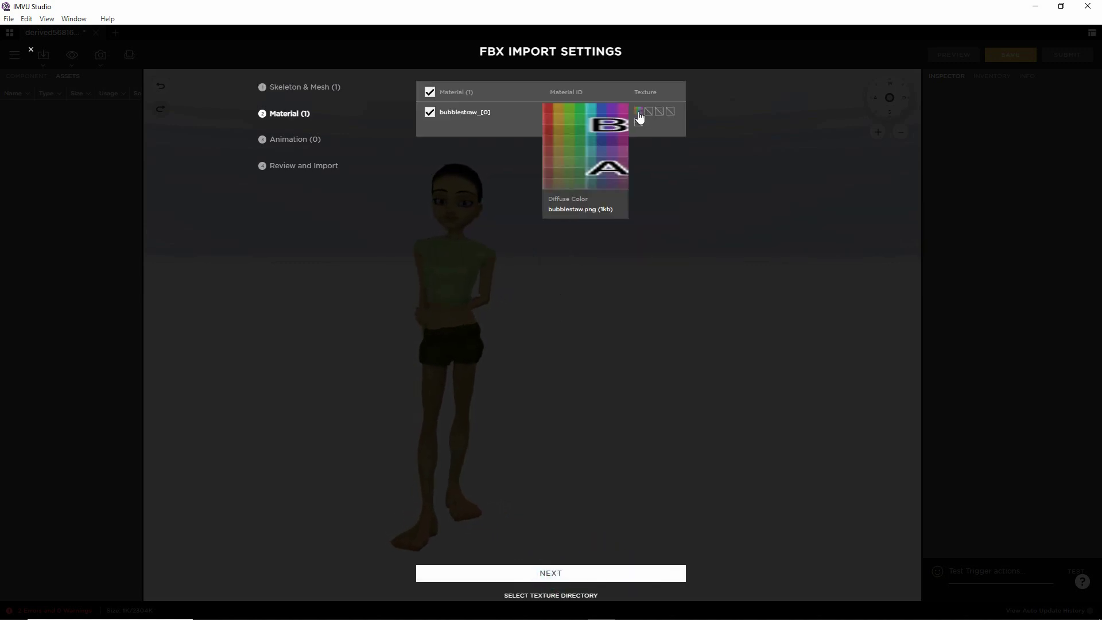
pyautogui.moveTo(510, 541); pyautogui.dragTo(528, 558)
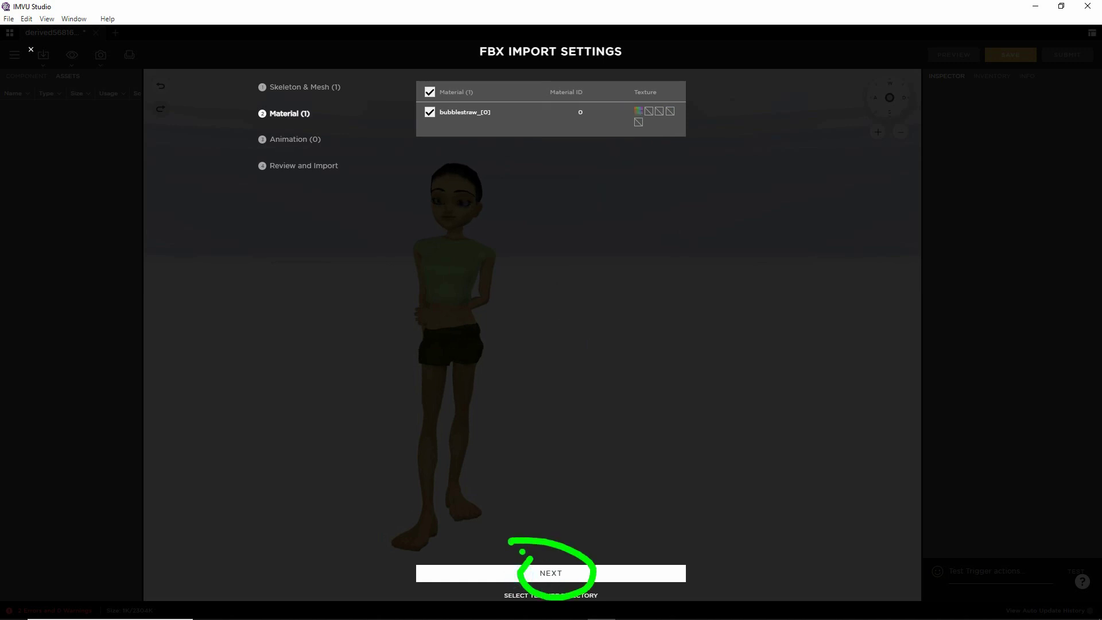
pyautogui.click(550, 572)
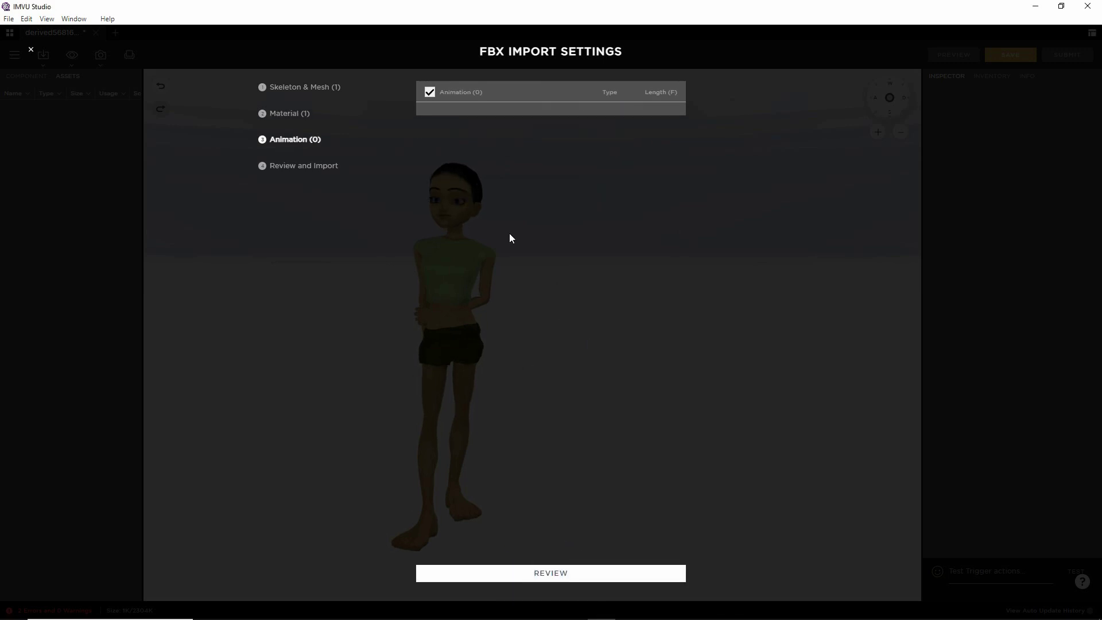
pyautogui.click(542, 579)
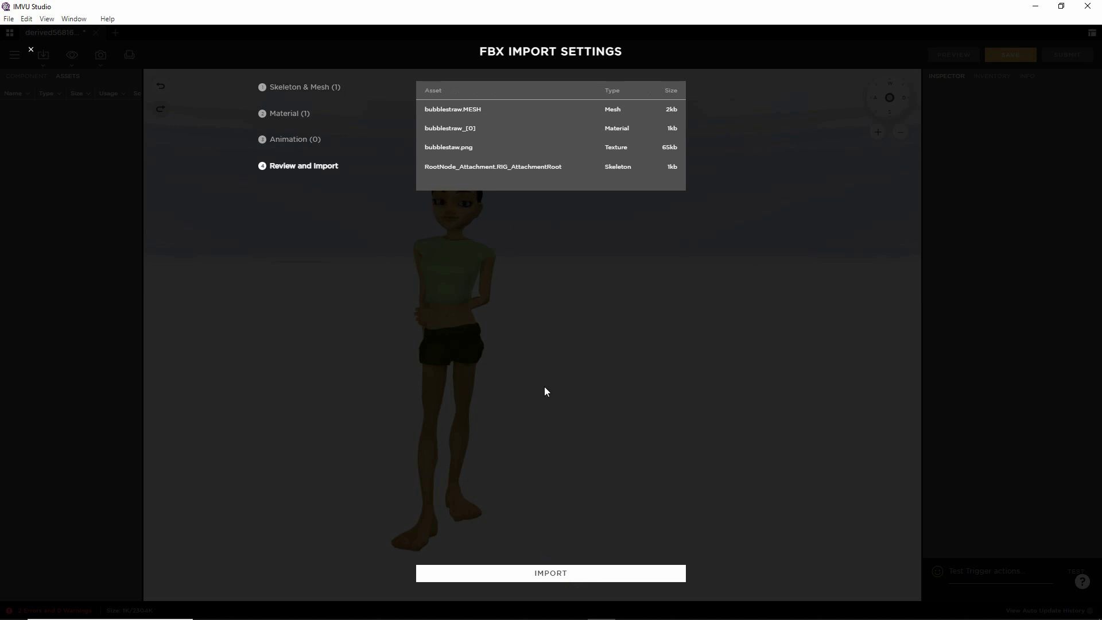
pyautogui.moveTo(414, 106); pyautogui.dragTo(415, 174)
pyautogui.press('Escape')
pyautogui.moveTo(533, 554)
pyautogui.mouseDown()
pyautogui.moveTo(517, 566)
pyautogui.moveTo(548, 556)
pyautogui.mouseUp()
pyautogui.press('Escape')
pyautogui.click(547, 572)
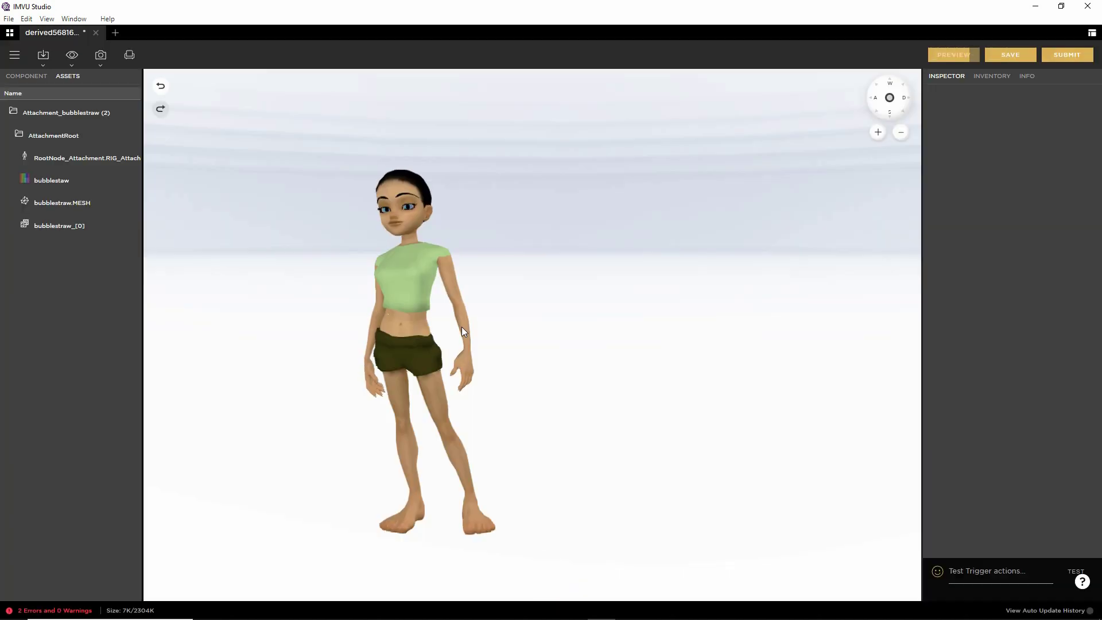
# Step: Examine the imported straw's position at the avatar's mouth from the side and close up
pyautogui.click(379, 368)
pyautogui.scroll(5, 457, 384)
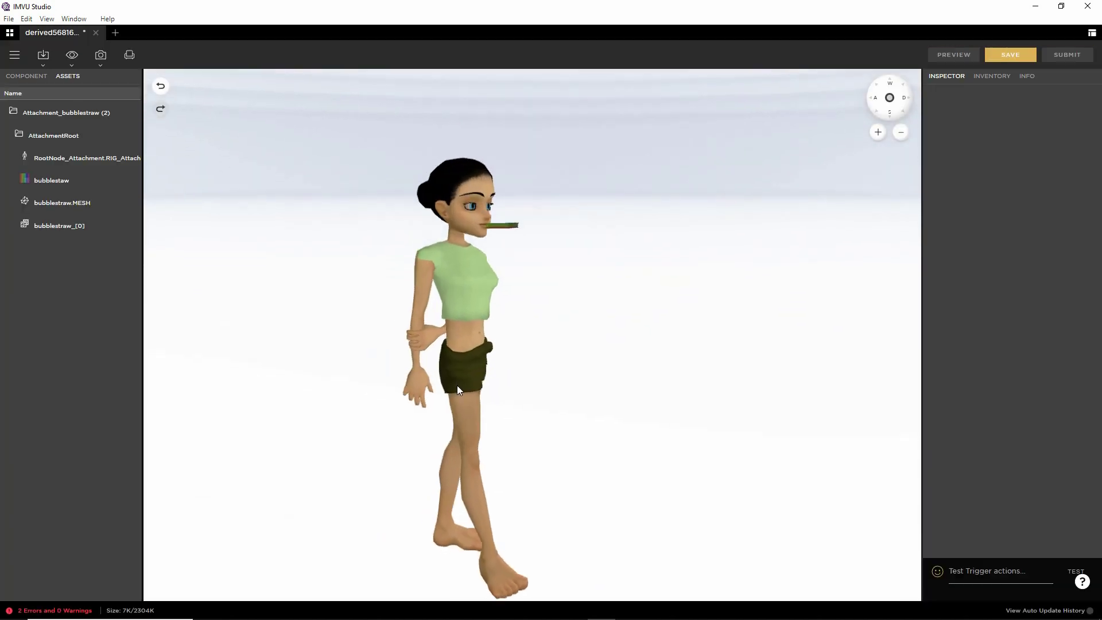
pyautogui.moveTo(562, 454); pyautogui.dragTo(409, 392)
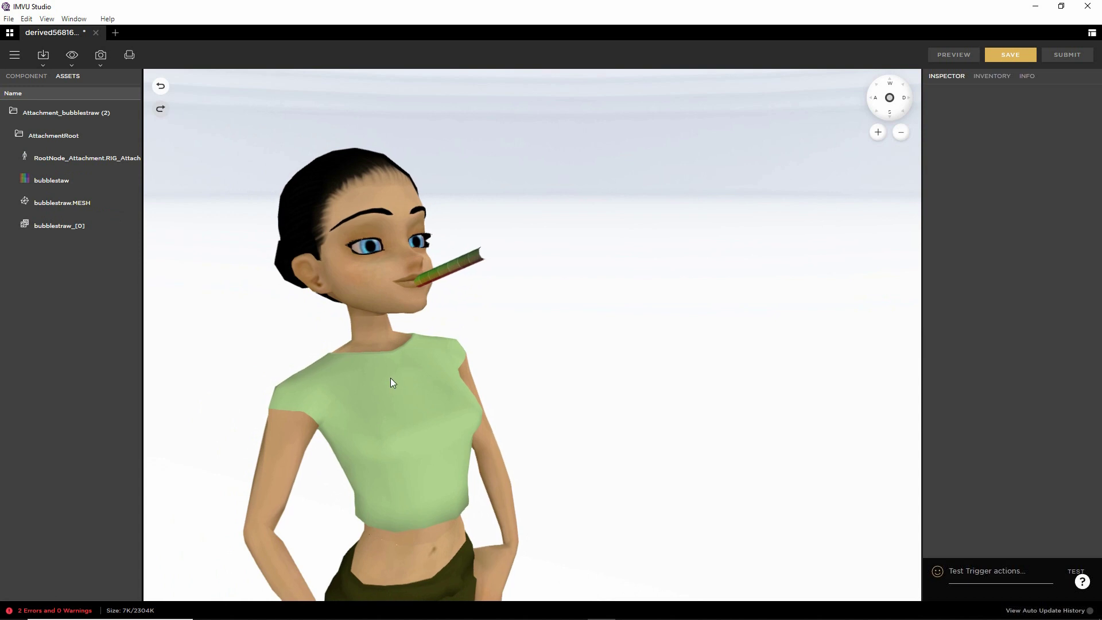
# Step: Make the straw's bubblestraw_[0] material double sided in the project's components
pyautogui.click(8, 89)
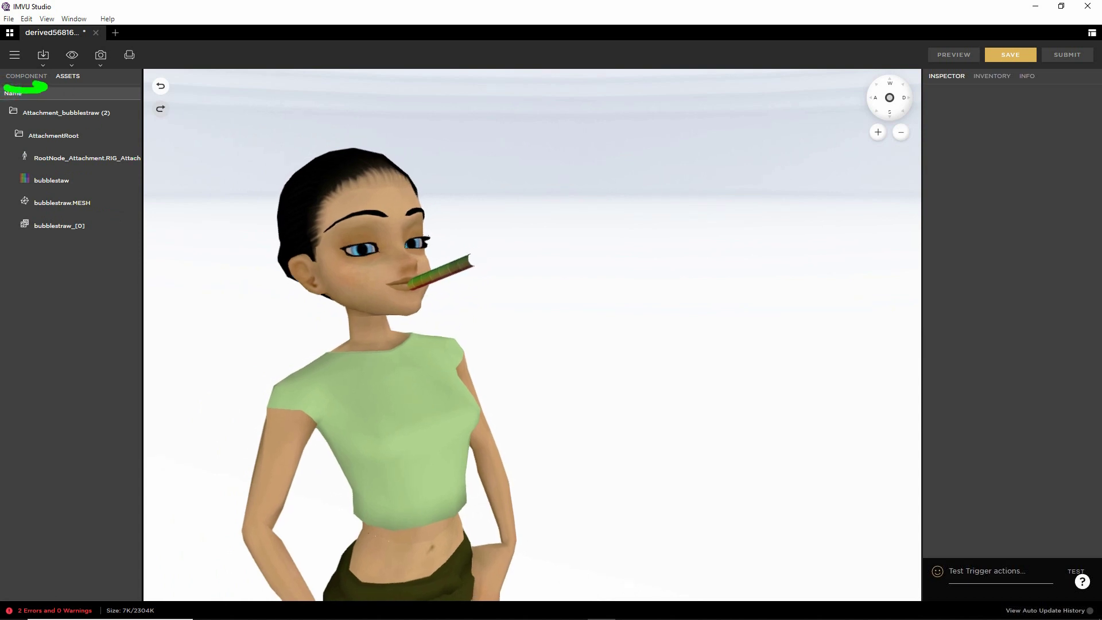
pyautogui.click(27, 76)
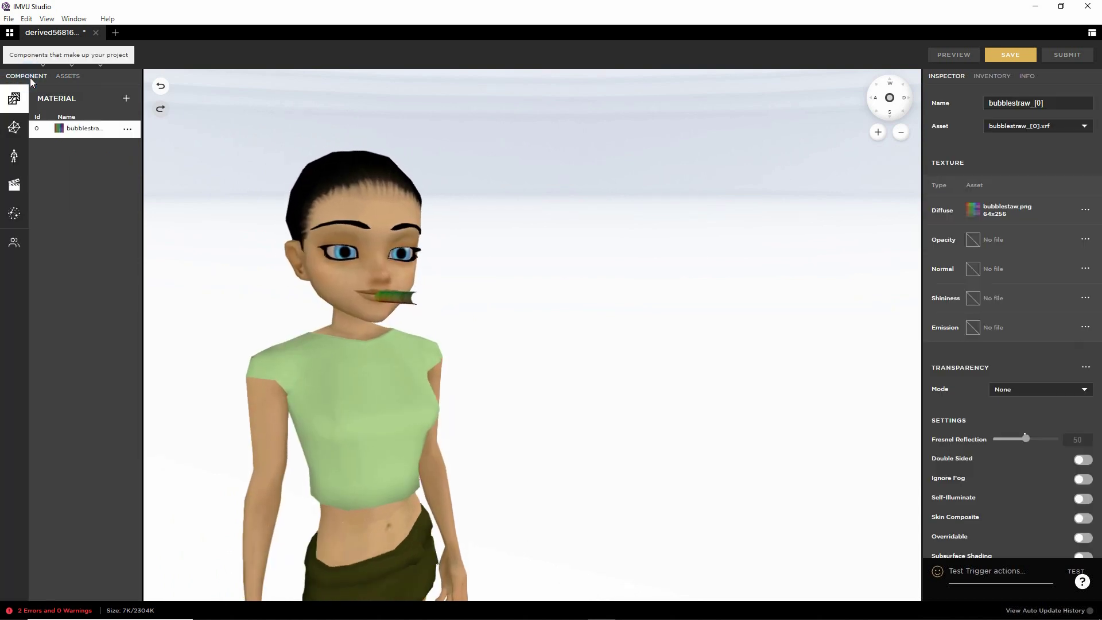
pyautogui.moveTo(428, 463); pyautogui.dragTo(488, 459)
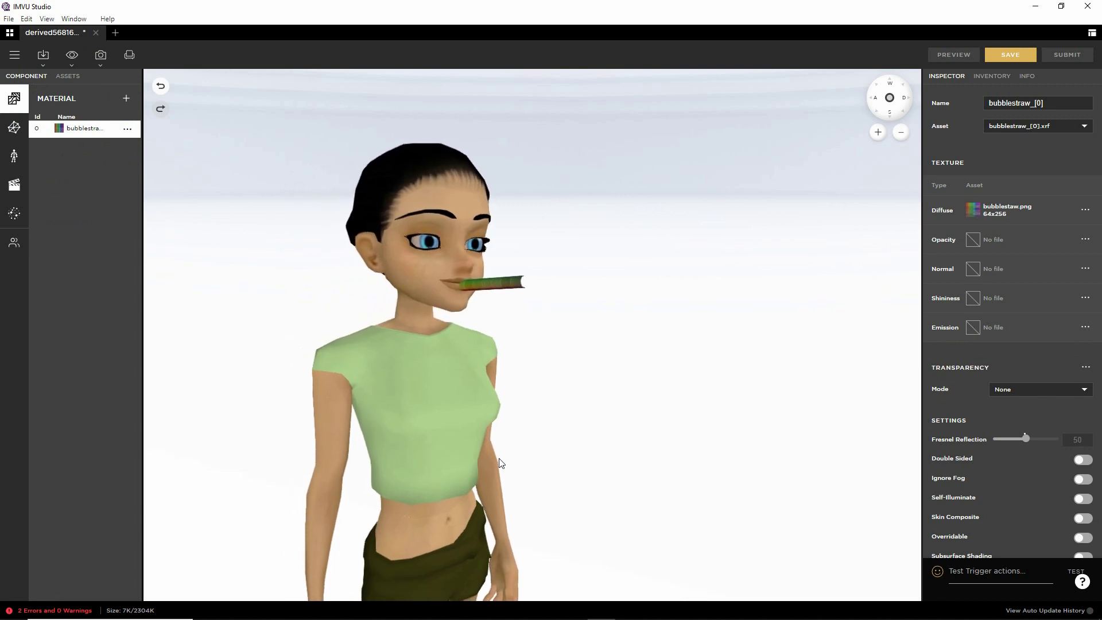
pyautogui.scroll(2, 523, 462)
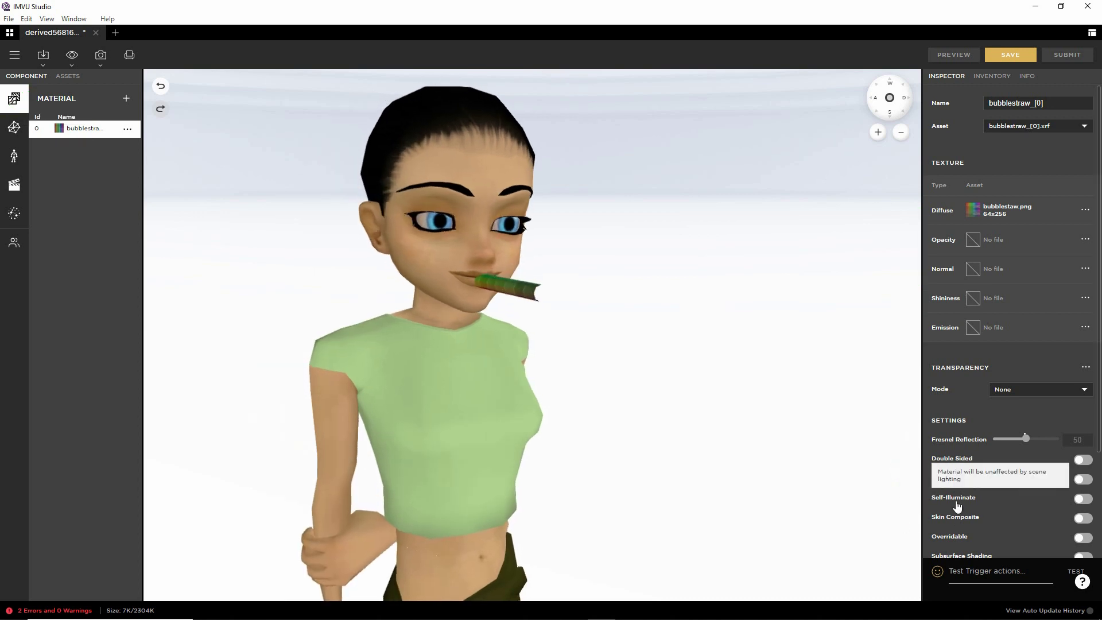
pyautogui.click(1084, 459)
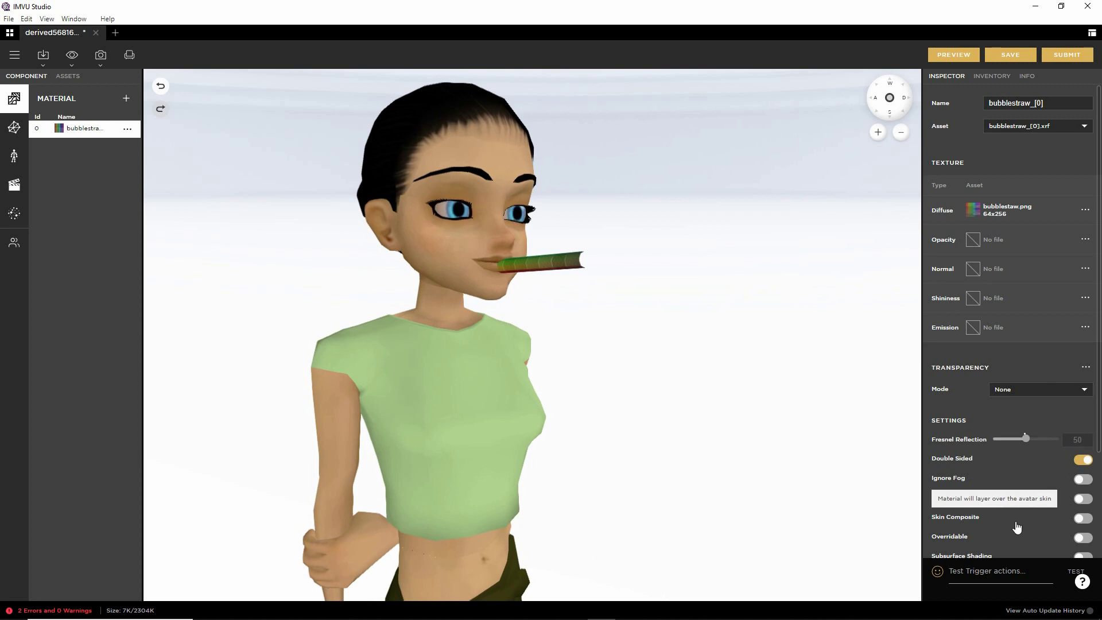
# Step: Preview the product with the double-sided material and inspect the straw from several angles
pyautogui.click(954, 54)
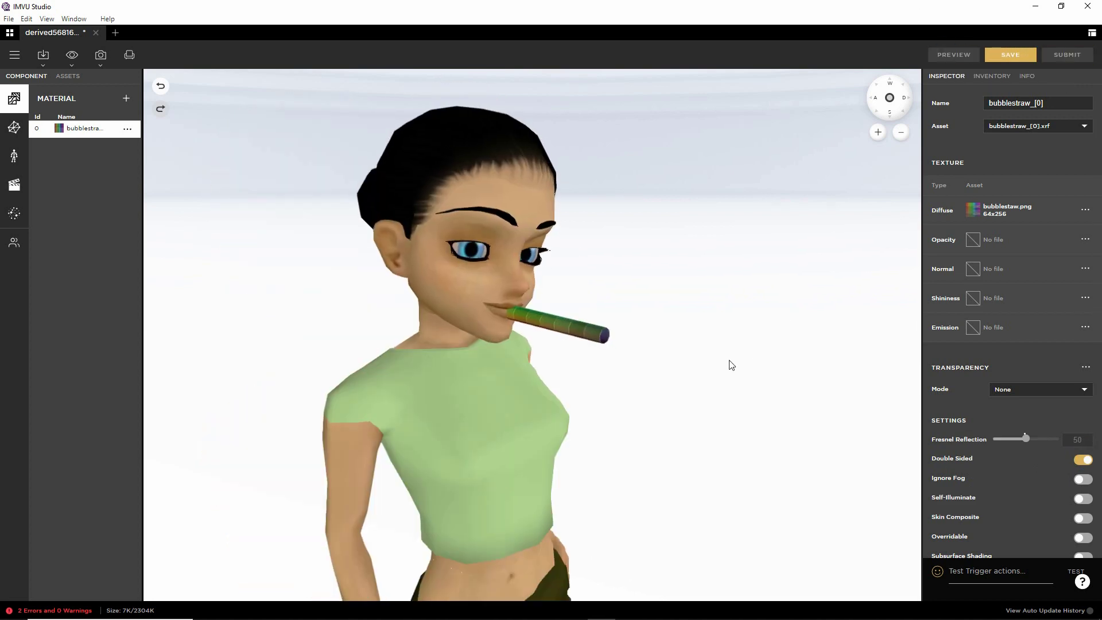
pyautogui.scroll(5, 615, 442)
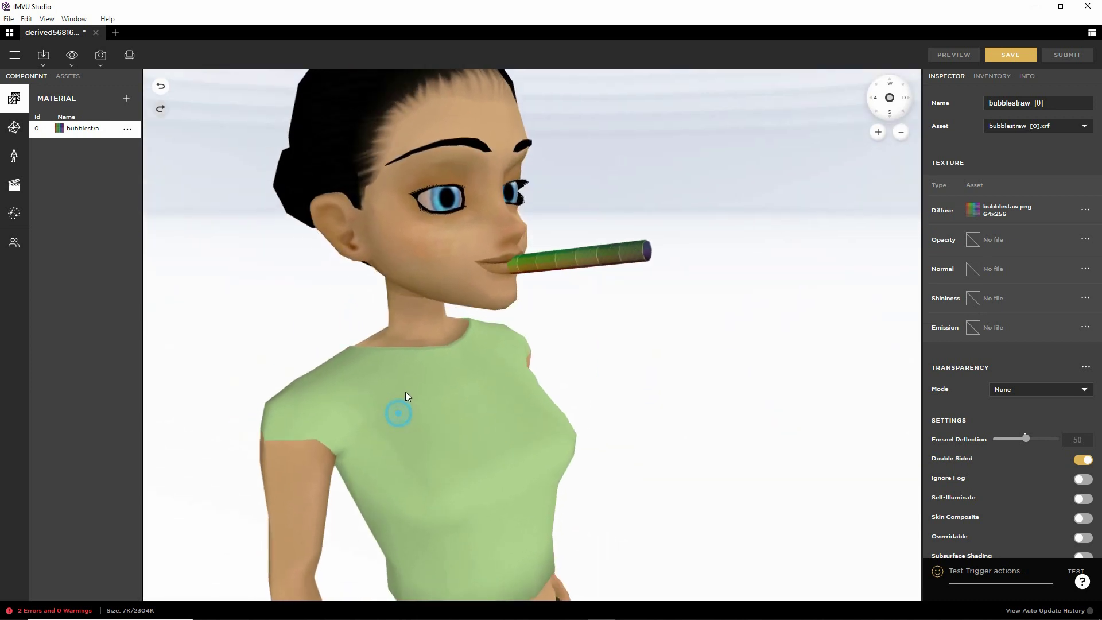
pyautogui.moveTo(406, 399); pyautogui.dragTo(576, 374)
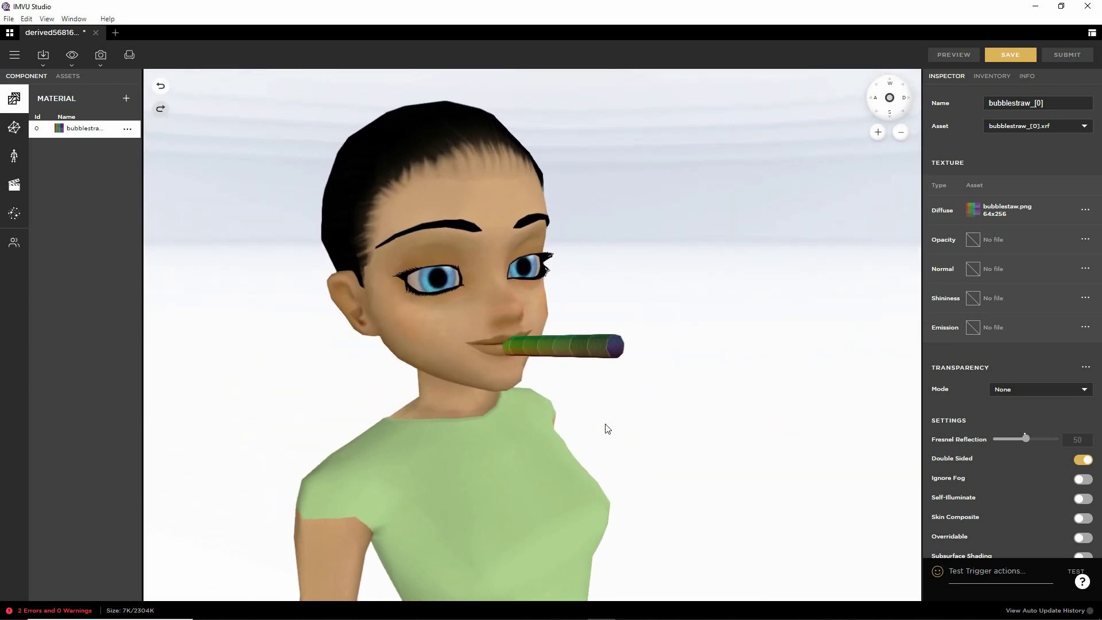
# Step: Save the project as a new product named bubblestraw (1)
pyautogui.click(14, 55)
pyautogui.moveTo(30, 84)
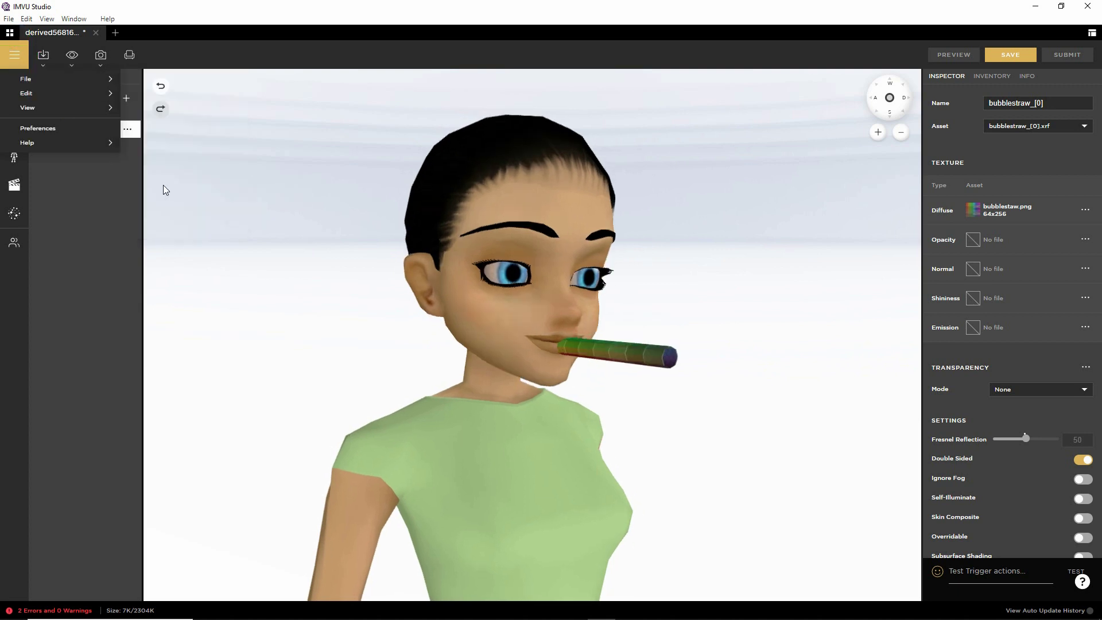
pyautogui.click(15, 55)
pyautogui.click(16, 55)
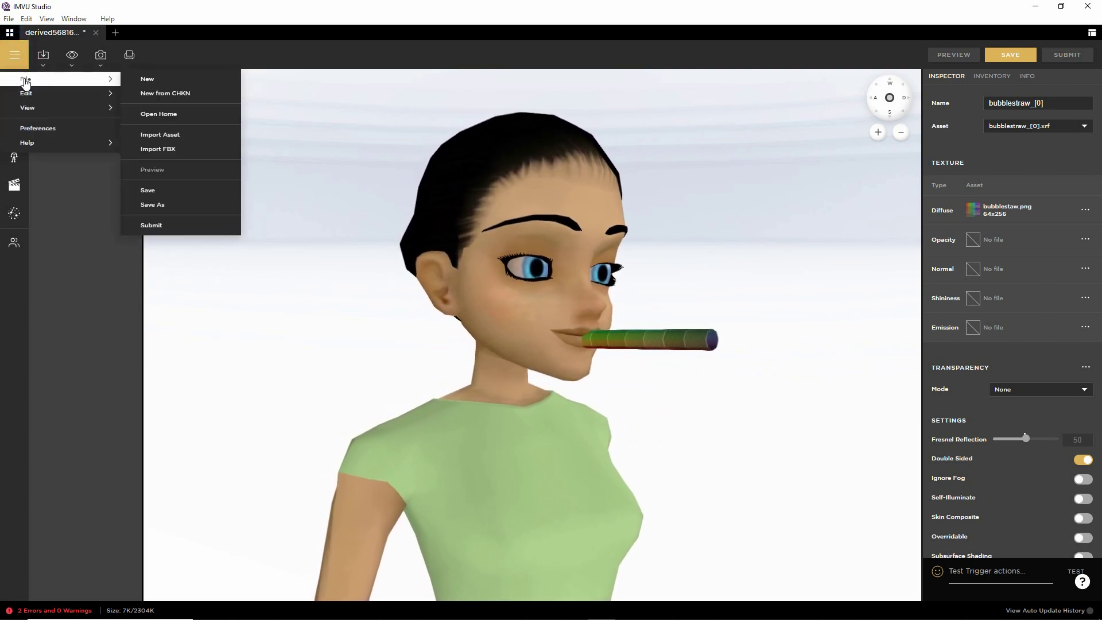
pyautogui.click(143, 199)
pyautogui.click(461, 336)
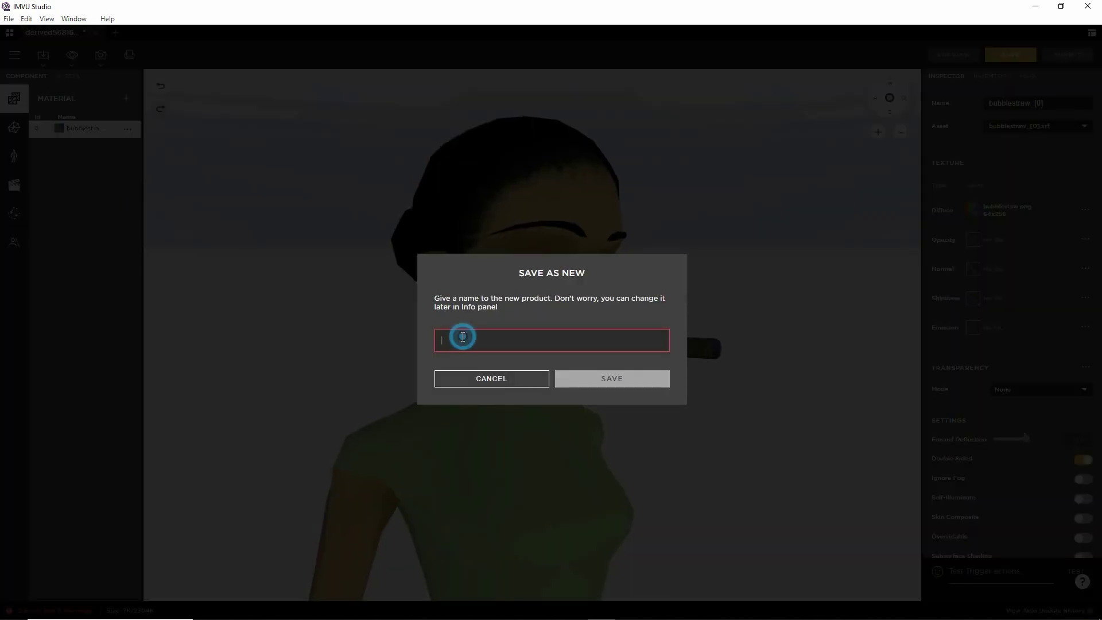
pyautogui.write('bubblestraw (1')
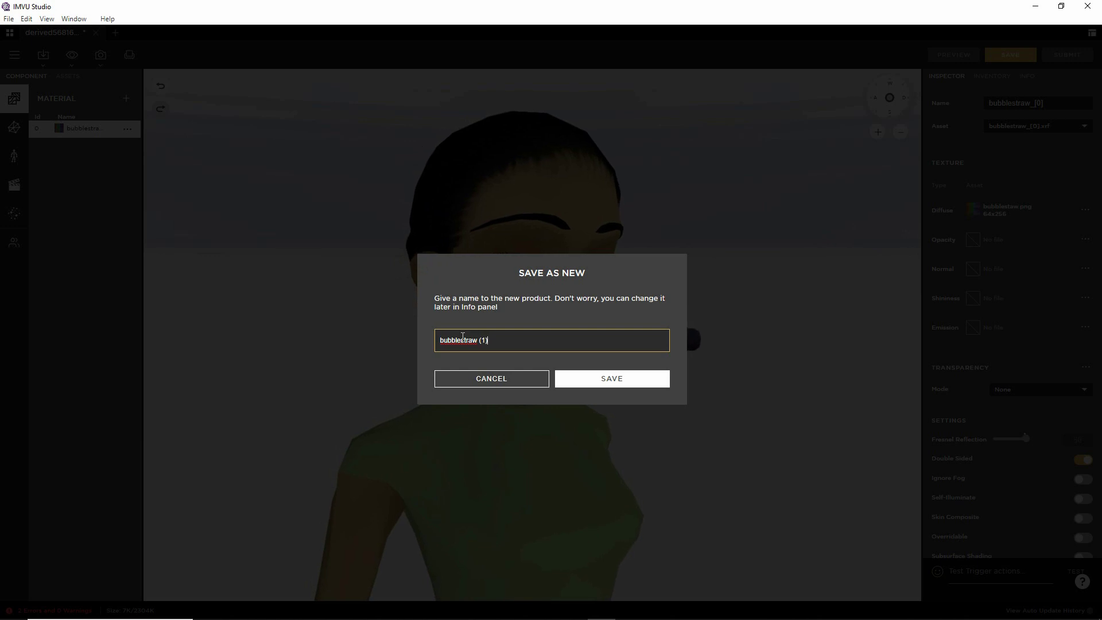
pyautogui.click(612, 379)
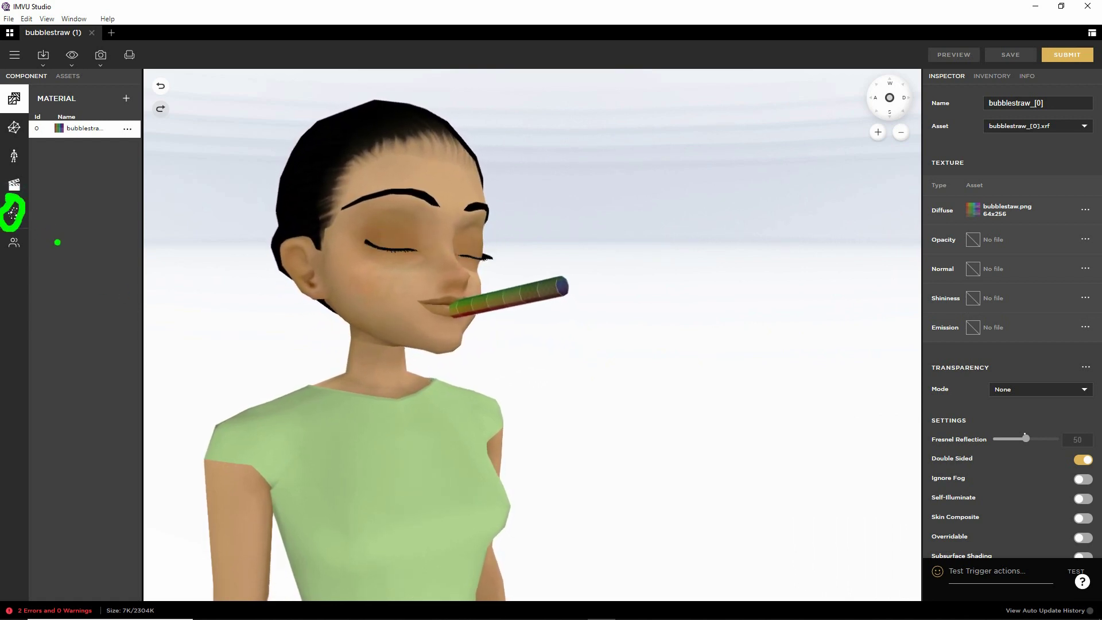
# Step: Create a new particle system in the product and name it bubbles
pyautogui.click(14, 213)
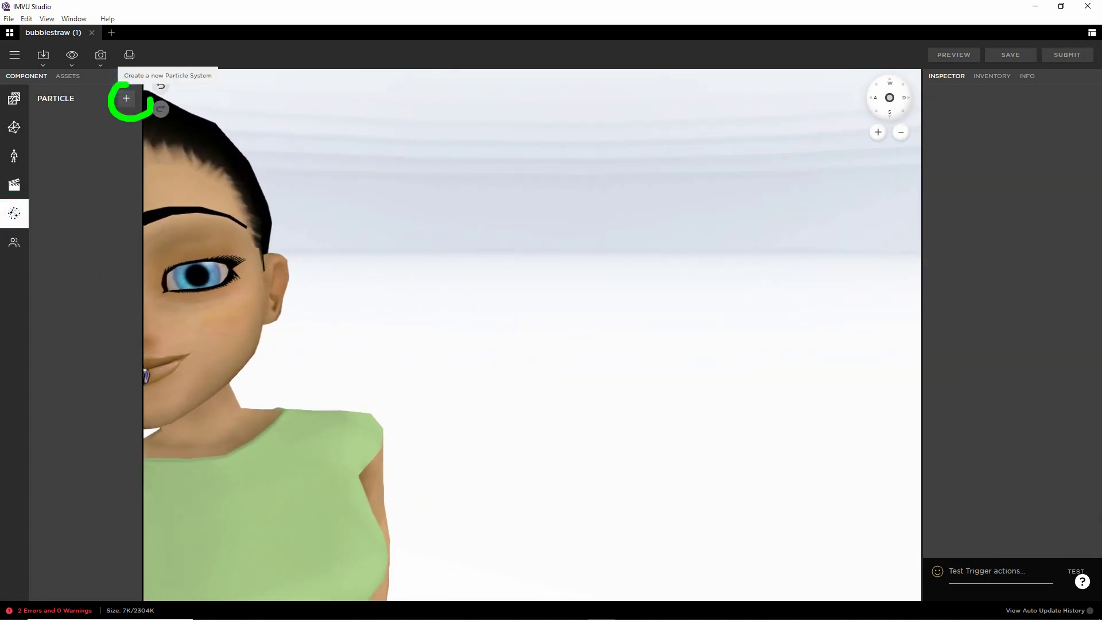
pyautogui.click(126, 99)
pyautogui.moveTo(64, 142); pyautogui.dragTo(48, 138)
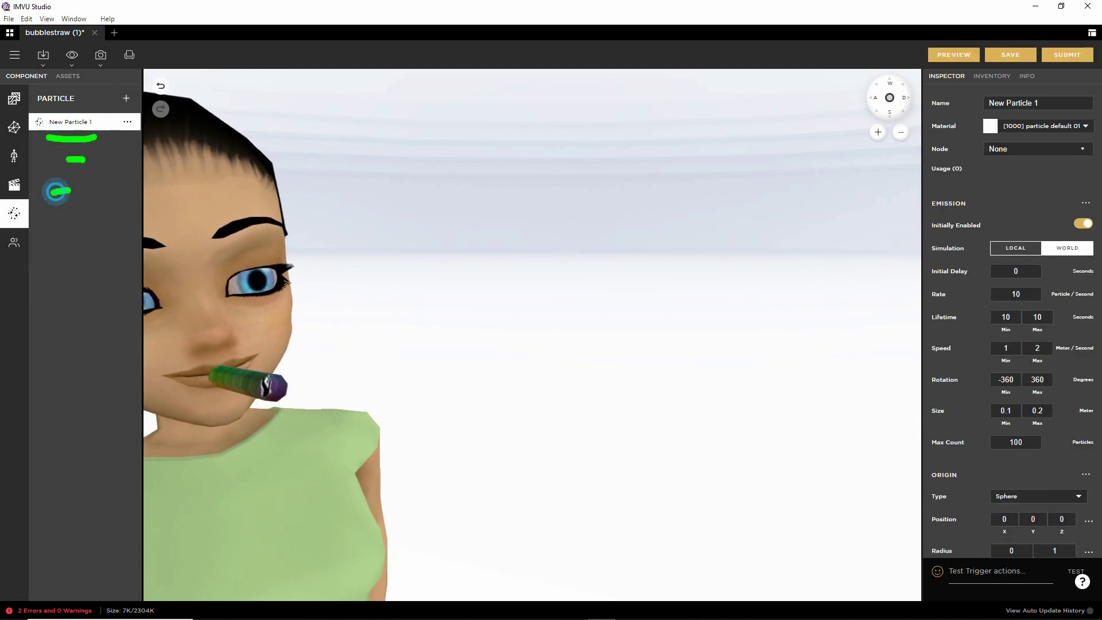
pyautogui.press('Escape')
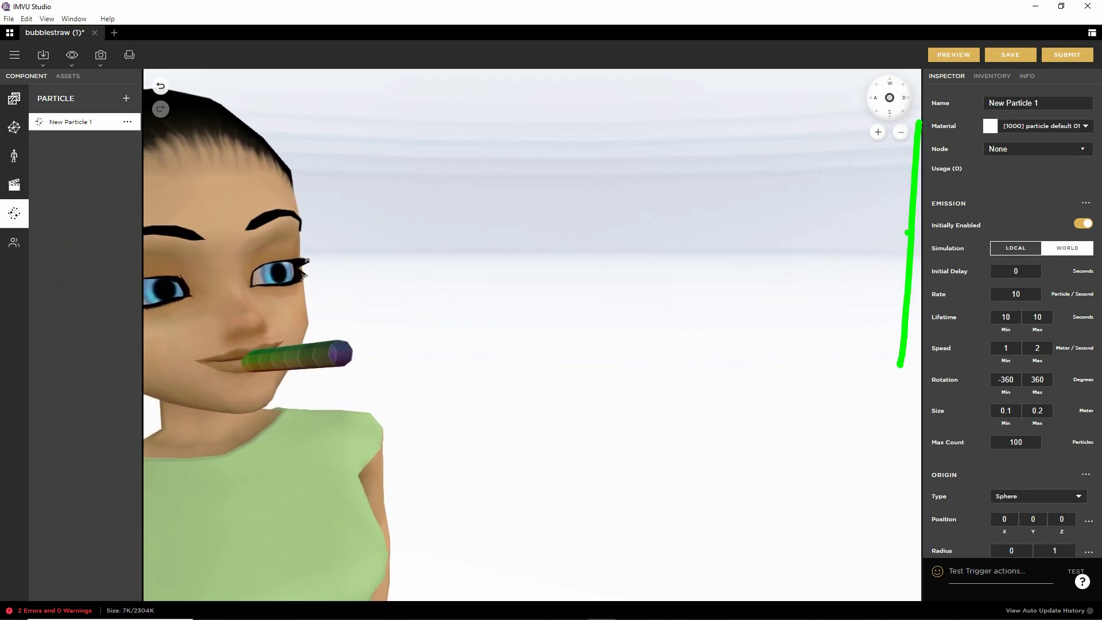
pyautogui.press('Escape')
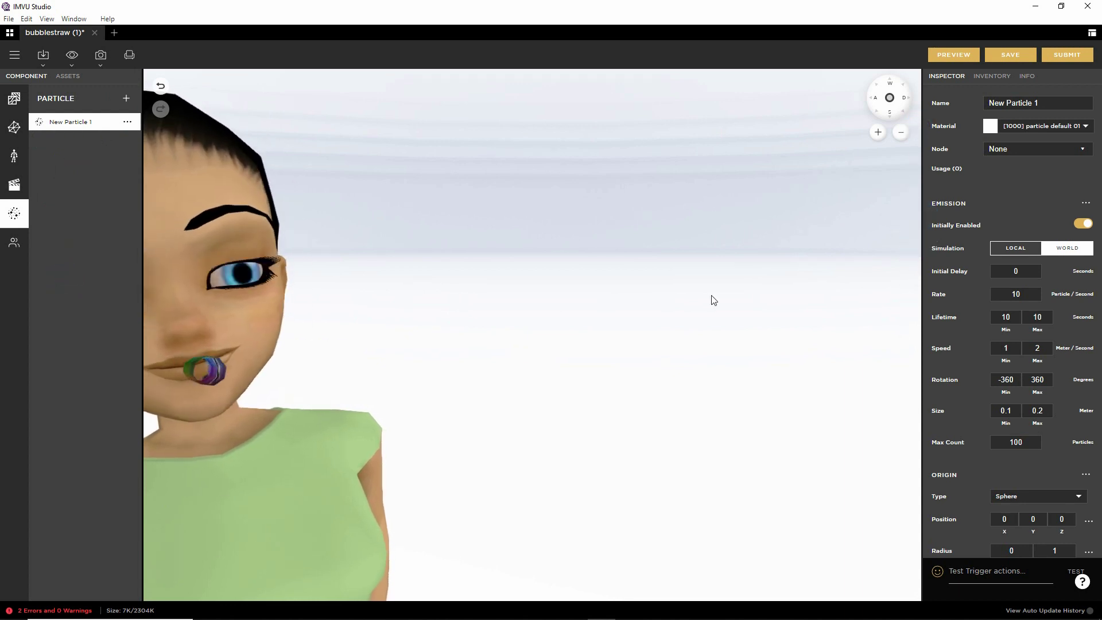
pyautogui.moveTo(374, 333); pyautogui.dragTo(467, 343)
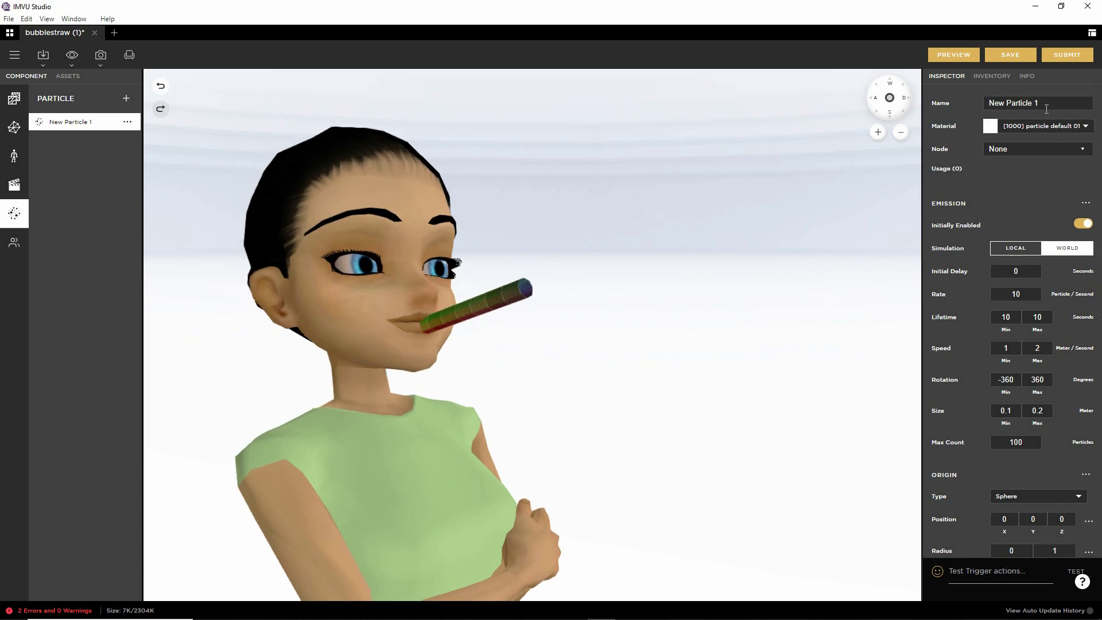
pyautogui.moveTo(1038, 104); pyautogui.dragTo(959, 100)
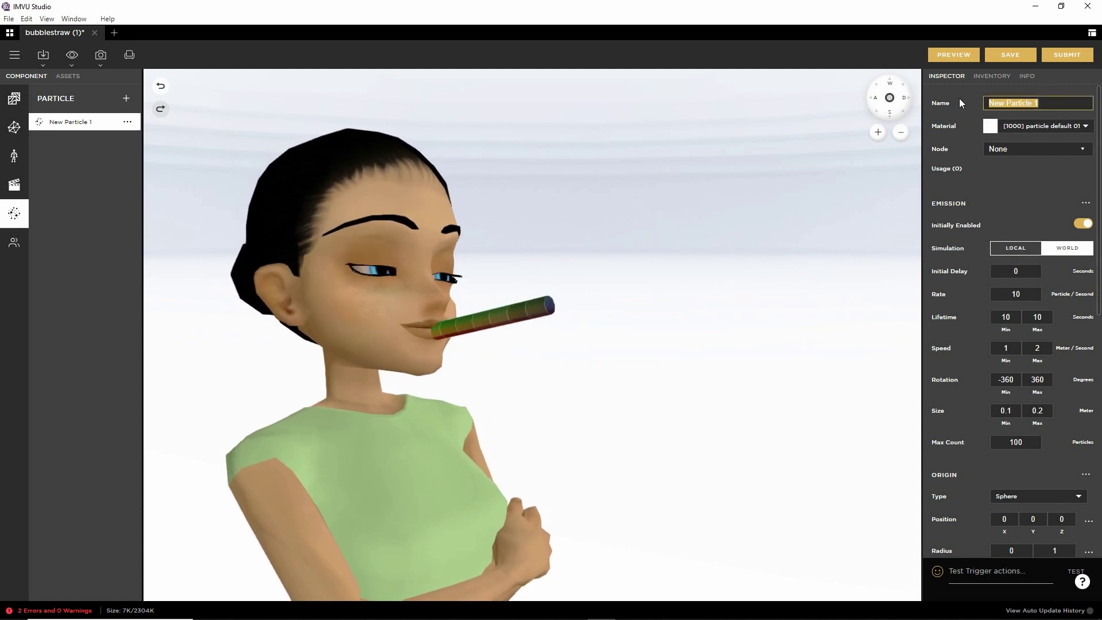
pyautogui.write('bubbles')
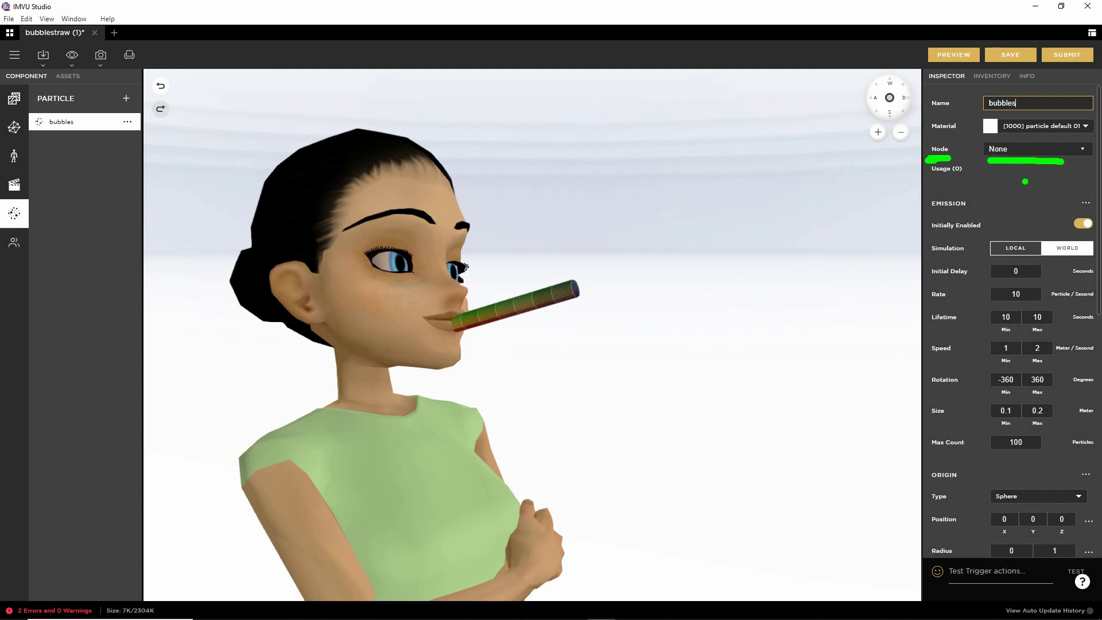
pyautogui.press('Escape')
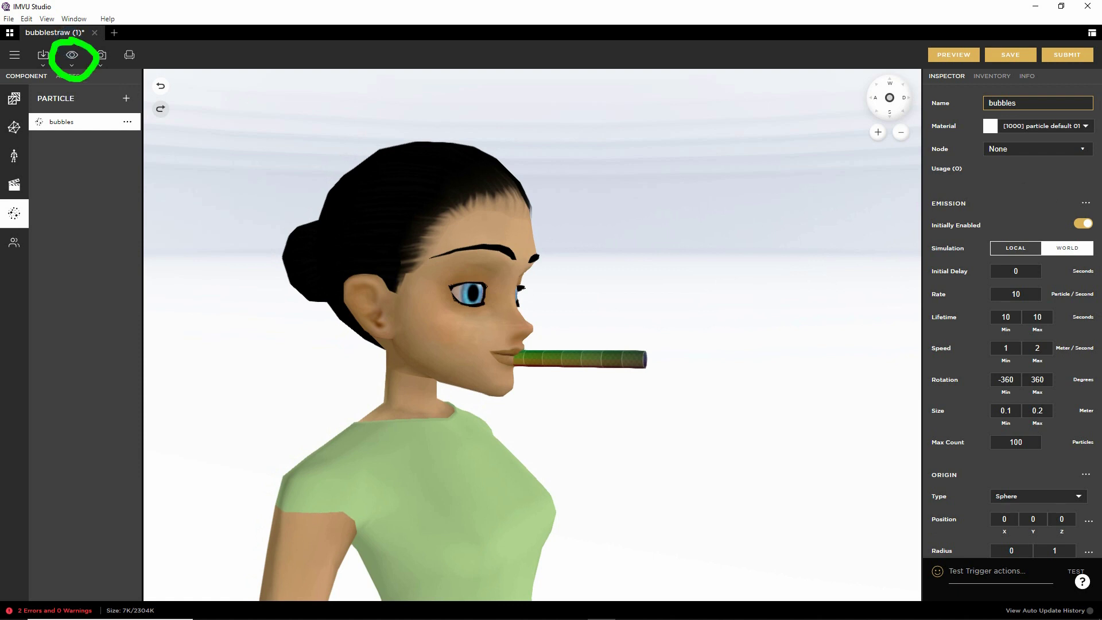
# Step: Show the skeleton overlay in the scene and inspect the bone node at the straw's tip up close
pyautogui.click(71, 55)
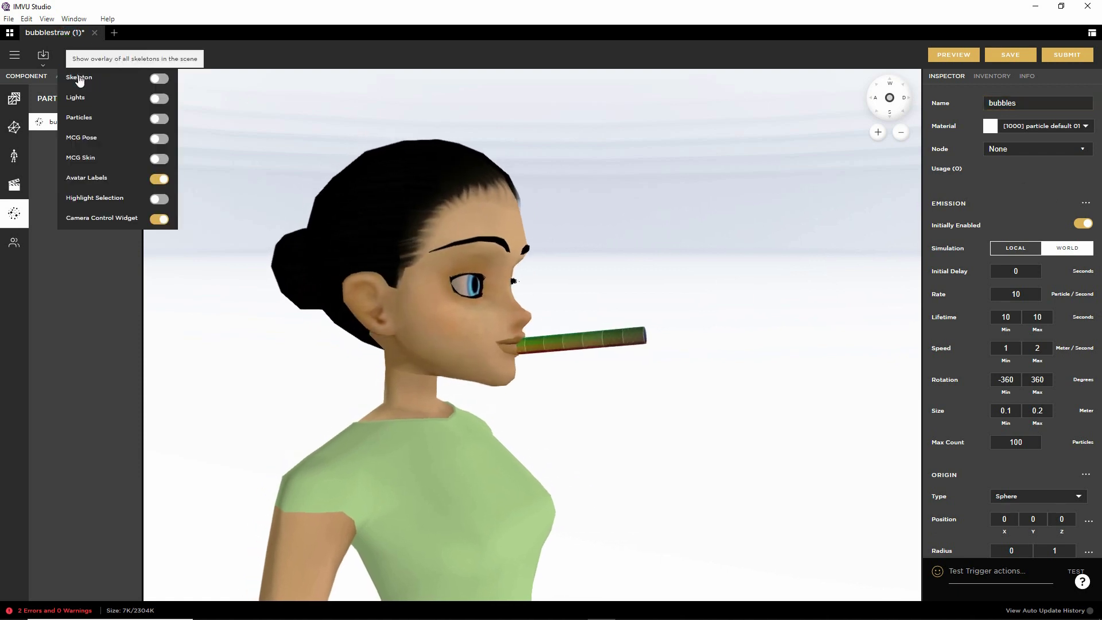
pyautogui.click(169, 82)
pyautogui.click(560, 404)
pyautogui.moveTo(598, 426); pyautogui.dragTo(425, 412)
pyautogui.scroll(5, 431, 443)
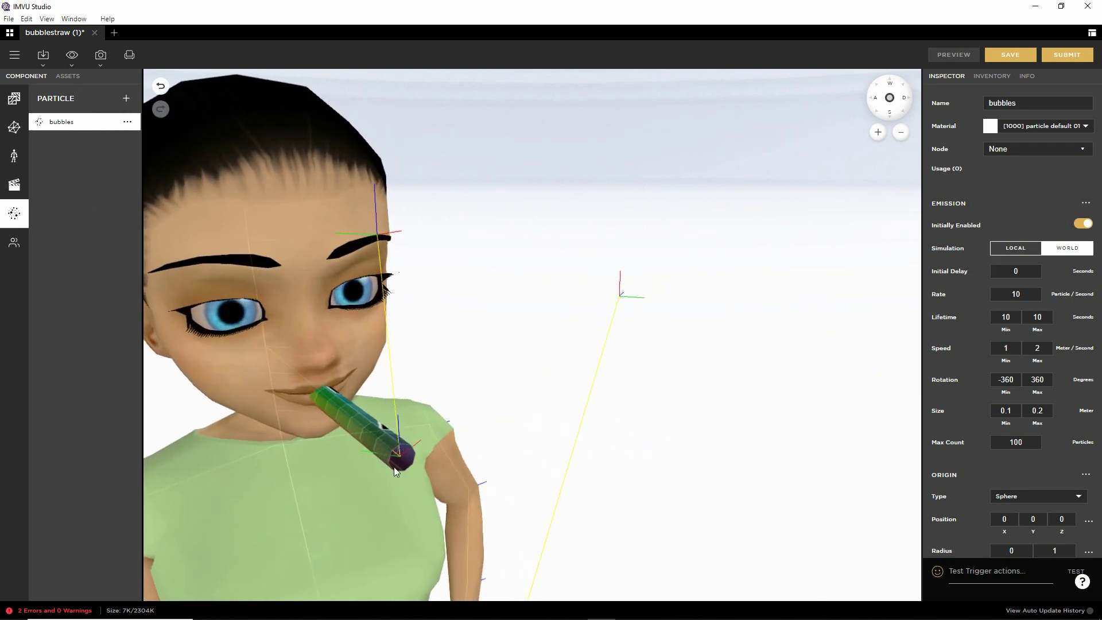
pyautogui.moveTo(401, 459); pyautogui.dragTo(491, 409)
pyautogui.click(407, 215)
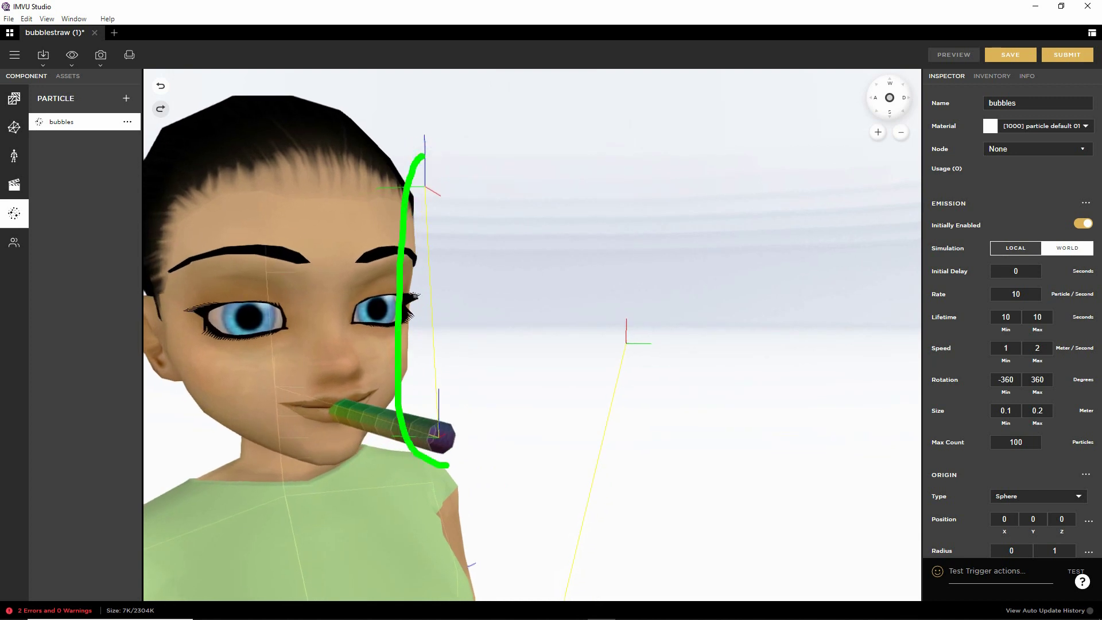
pyautogui.press('Escape')
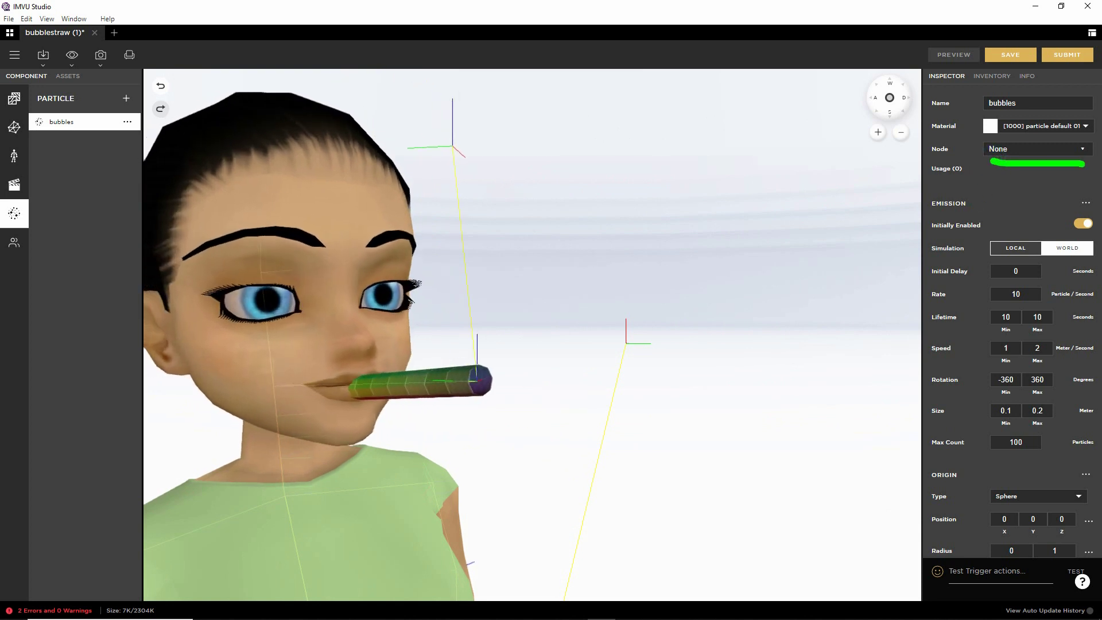
# Step: Attach the bubbles particle system to the bubblestraw node and preview its emission around the avatar
pyautogui.click(1047, 148)
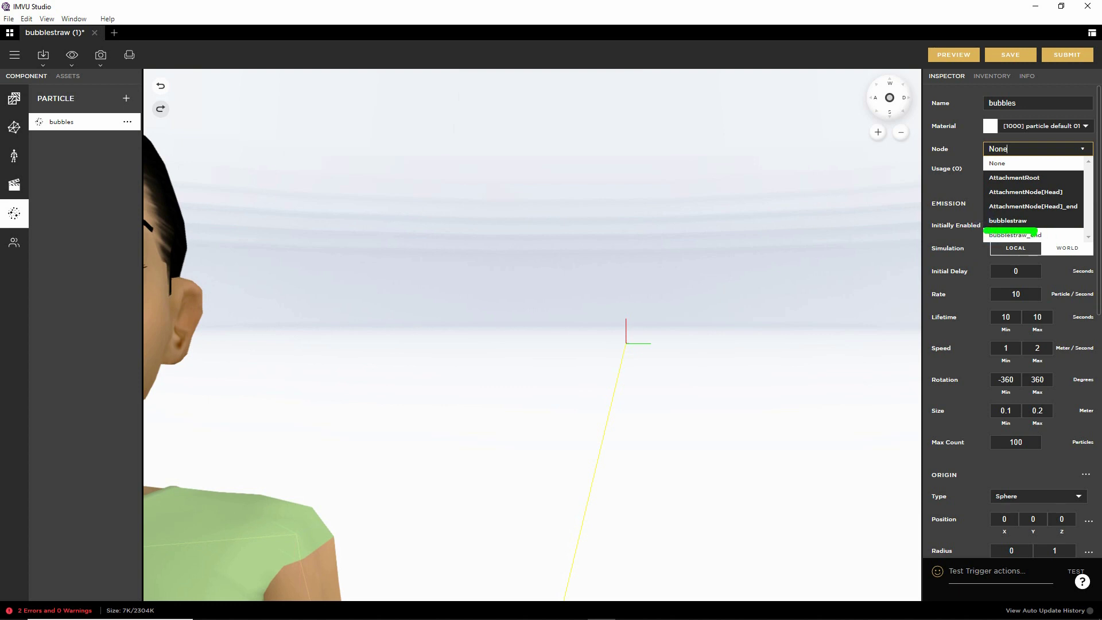
pyautogui.click(1011, 221)
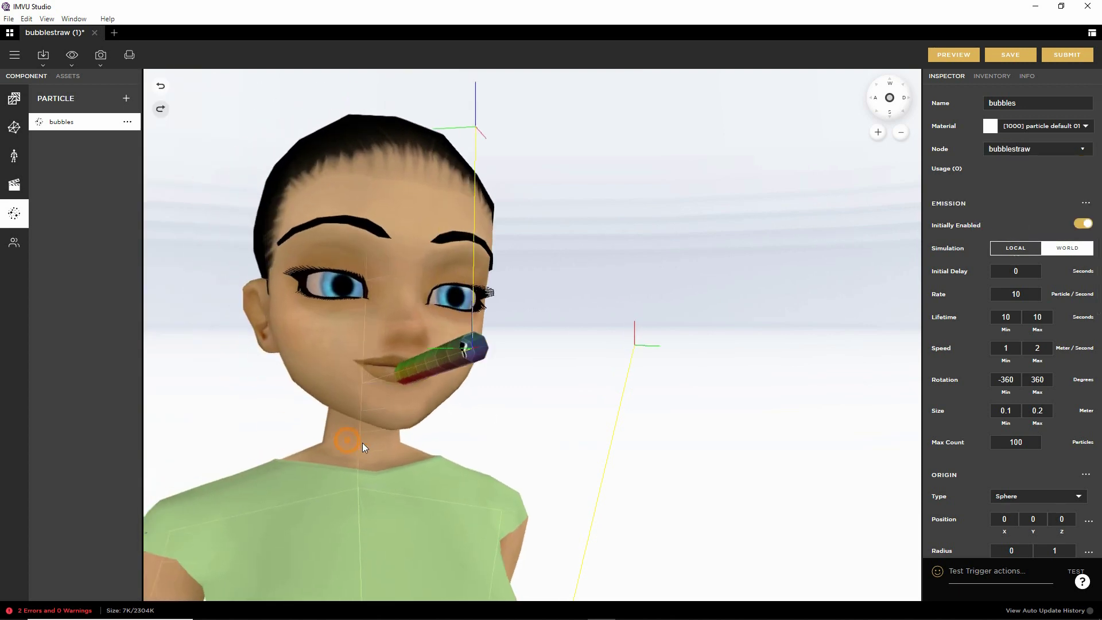
pyautogui.moveTo(364, 463); pyautogui.dragTo(419, 488)
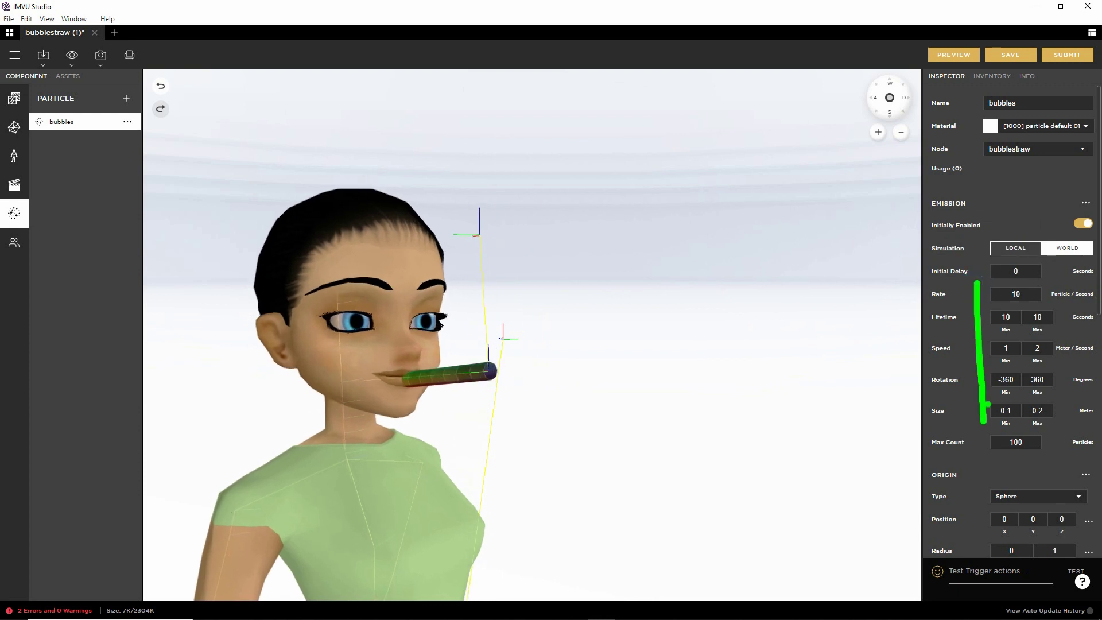
pyautogui.press('Escape')
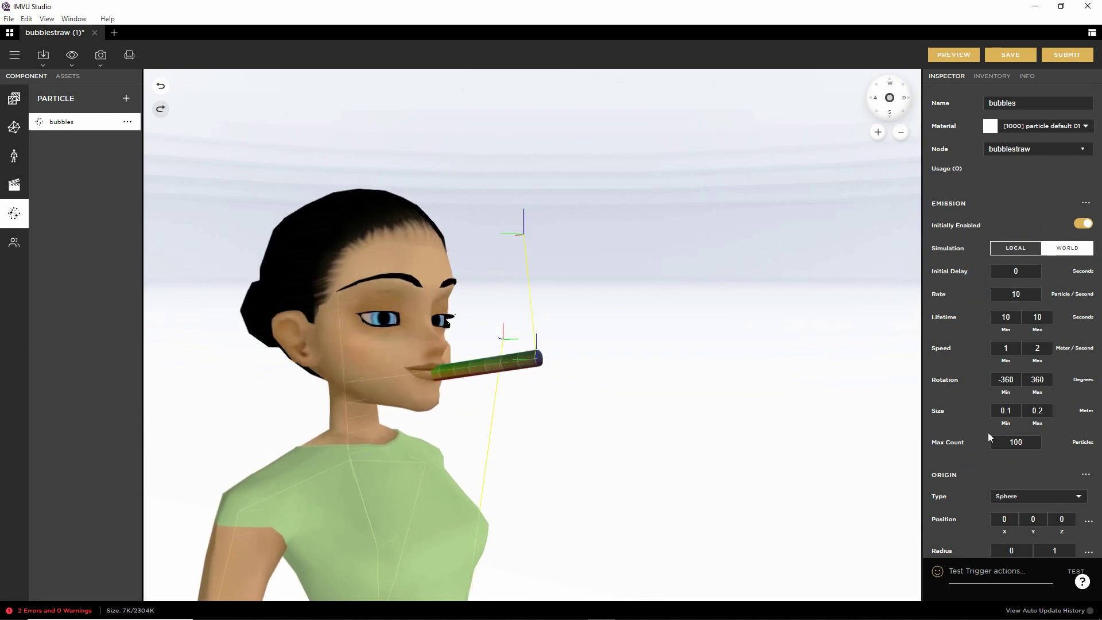
pyautogui.click(944, 55)
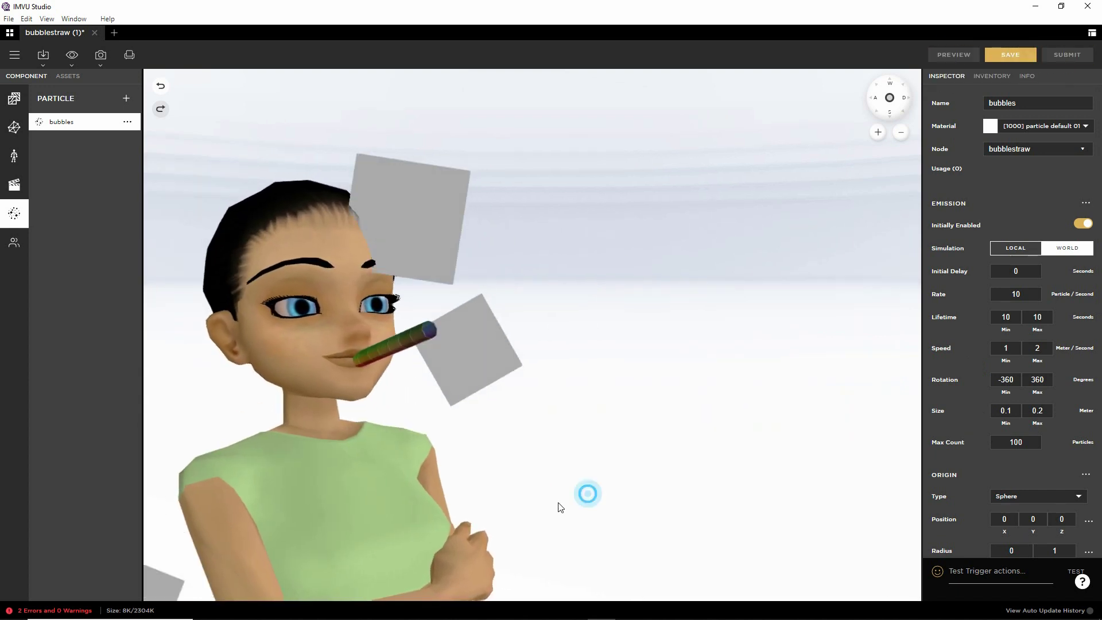
pyautogui.moveTo(586, 492); pyautogui.dragTo(49, 110)
# Step: Save the product with the particle system as a new product named bubblestraw (2)
pyautogui.click(14, 54)
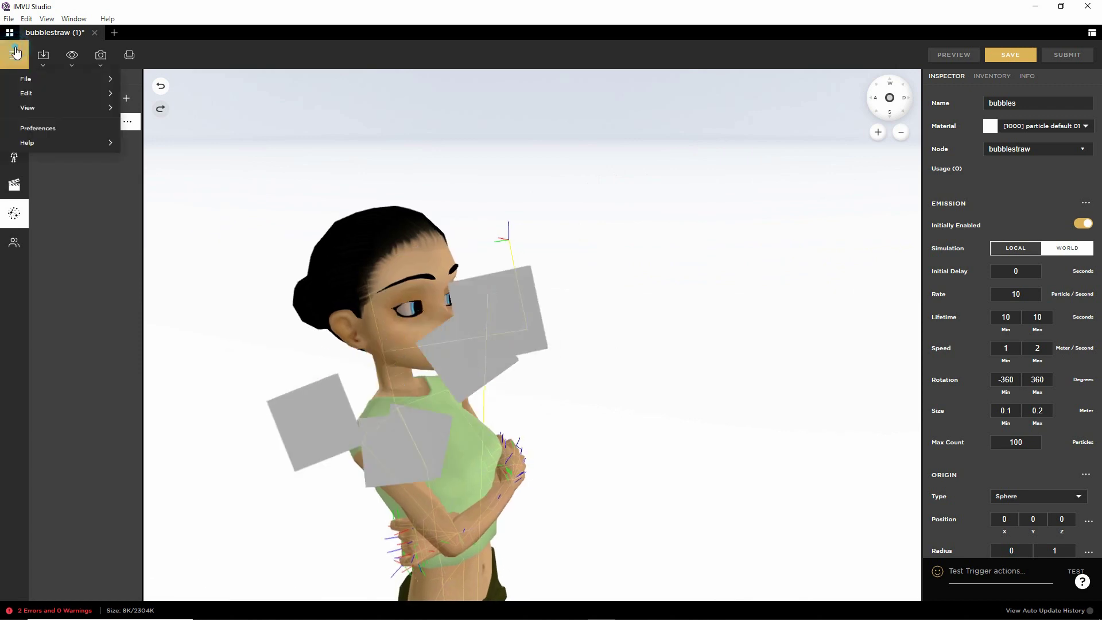
pyautogui.moveTo(24, 84)
pyautogui.click(151, 205)
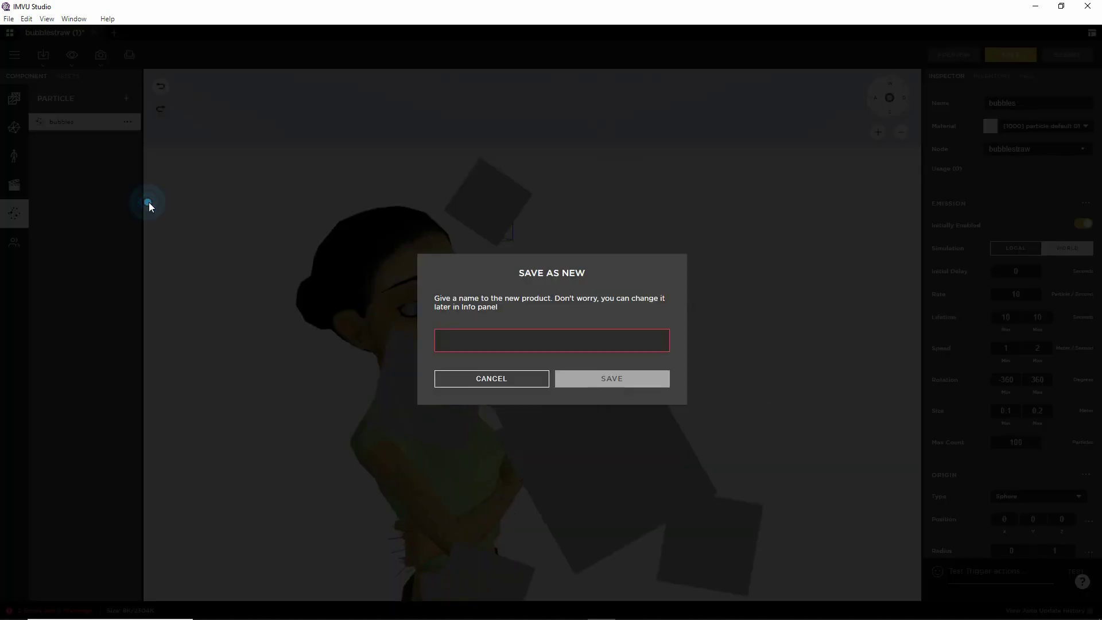
pyautogui.click(468, 341)
pyautogui.write('b')
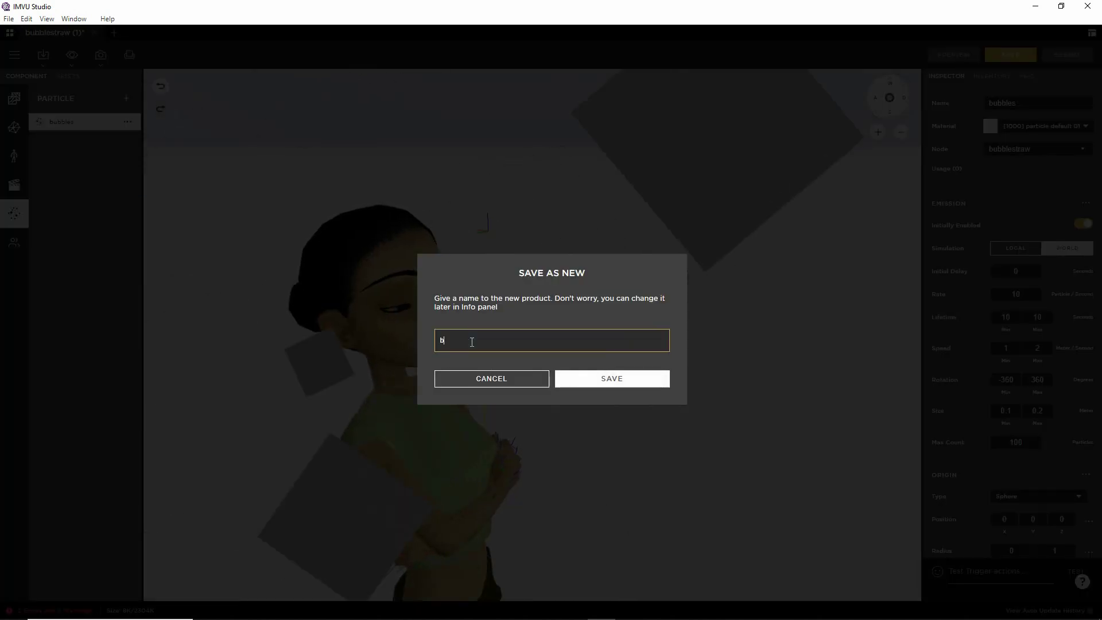
pyautogui.write('ubblestraw (2)')
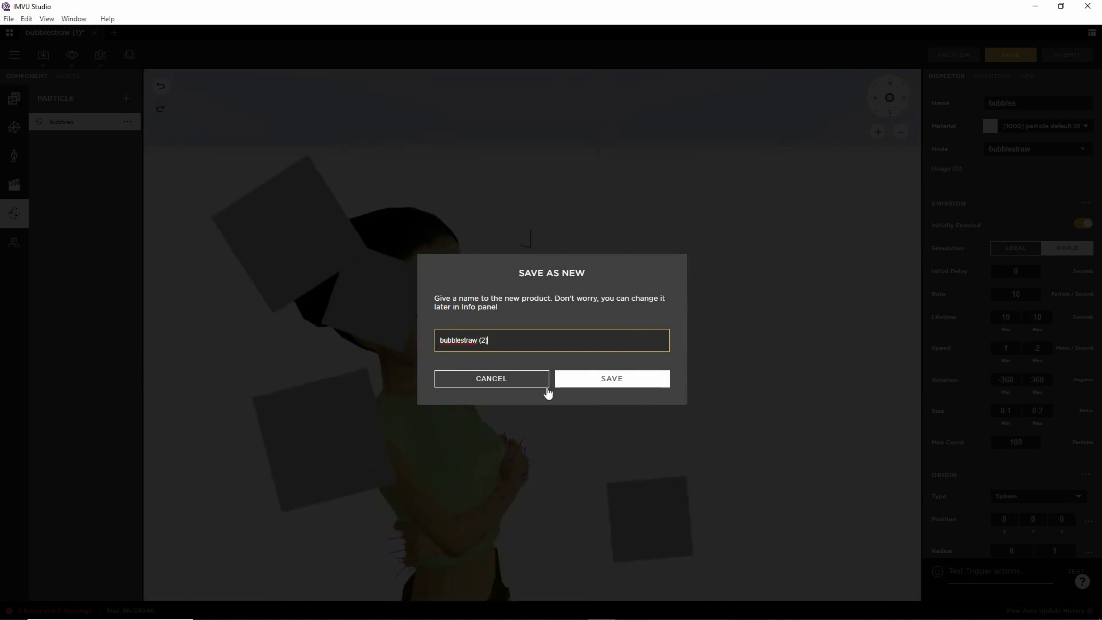
pyautogui.click(612, 379)
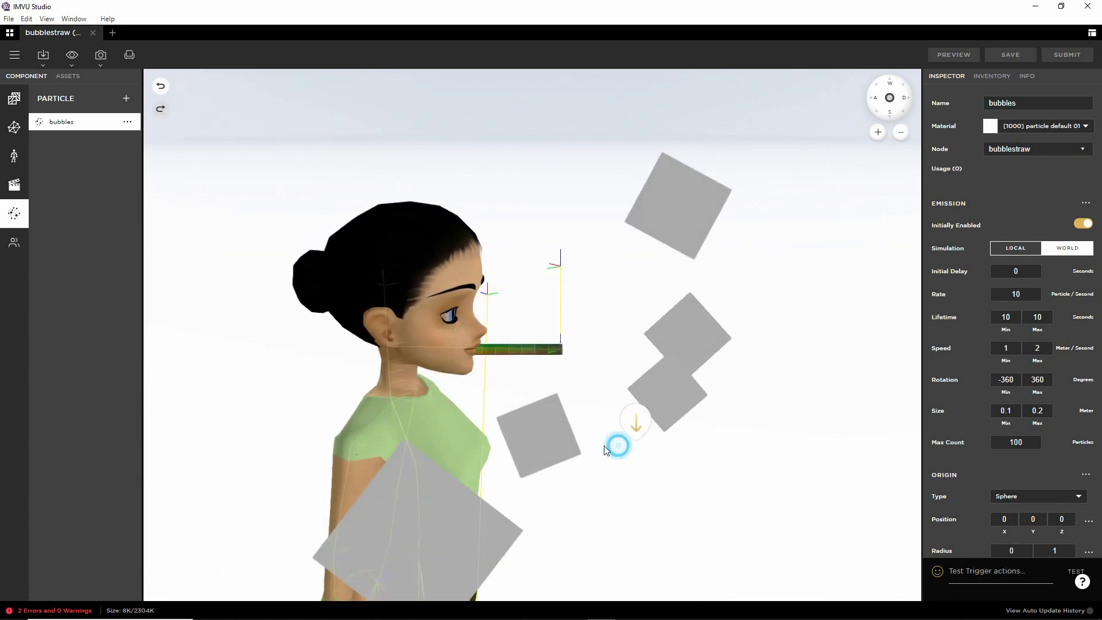
# Step: Set the end radius of the bubbles particle origin to 0 and preview the emission at the straw's tip
pyautogui.moveTo(559, 451)
pyautogui.mouseDown()
pyautogui.moveTo(590, 457)
pyautogui.moveTo(668, 431)
pyautogui.moveTo(814, 443)
pyautogui.moveTo(751, 465)
pyautogui.moveTo(770, 401)
pyautogui.moveTo(866, 451)
pyautogui.mouseUp()
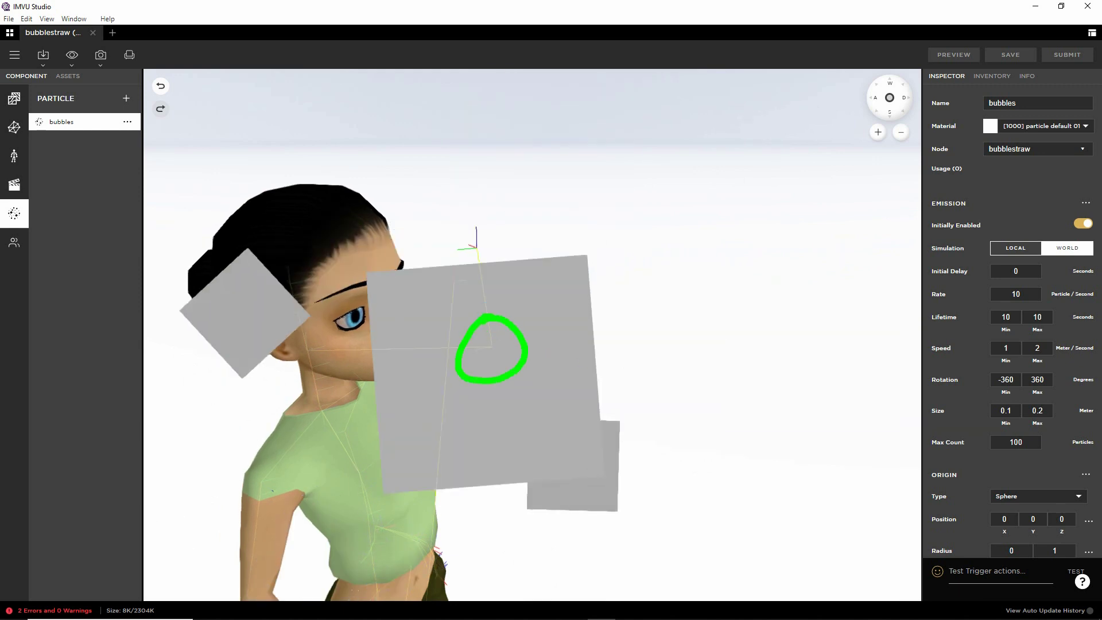
pyautogui.moveTo(525, 348); pyautogui.dragTo(534, 352)
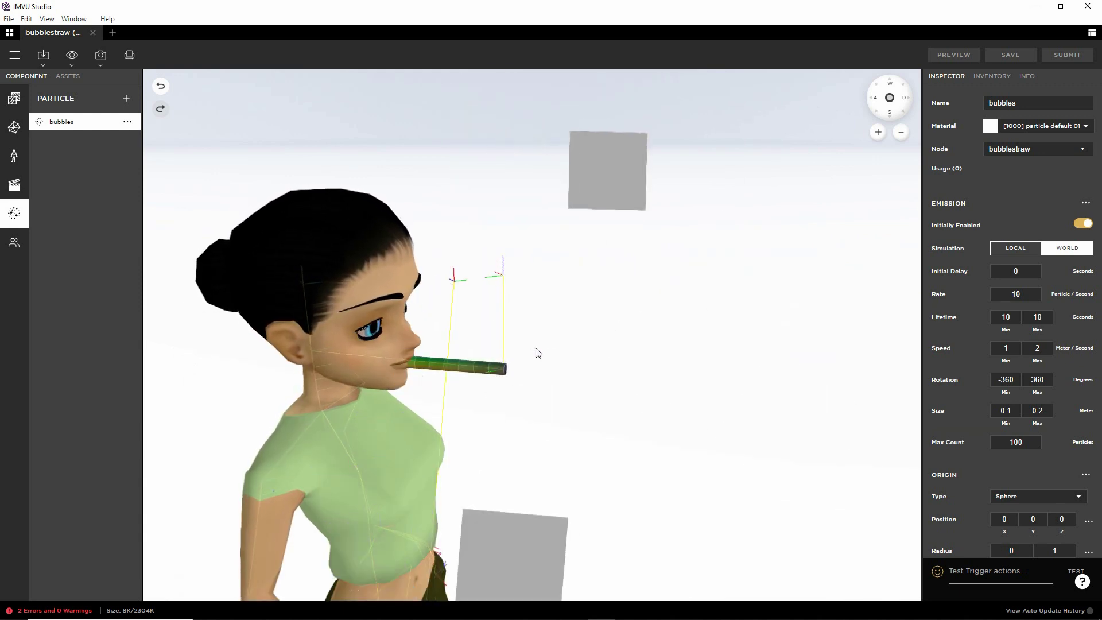
pyautogui.moveTo(517, 370); pyautogui.dragTo(522, 376)
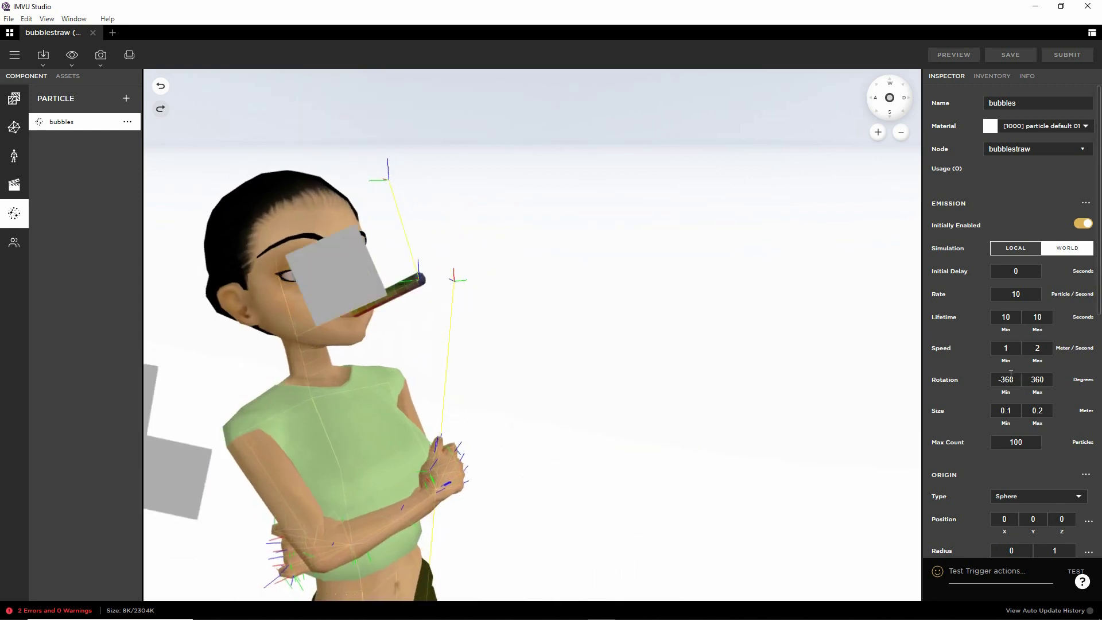
pyautogui.scroll(-5, 984, 381)
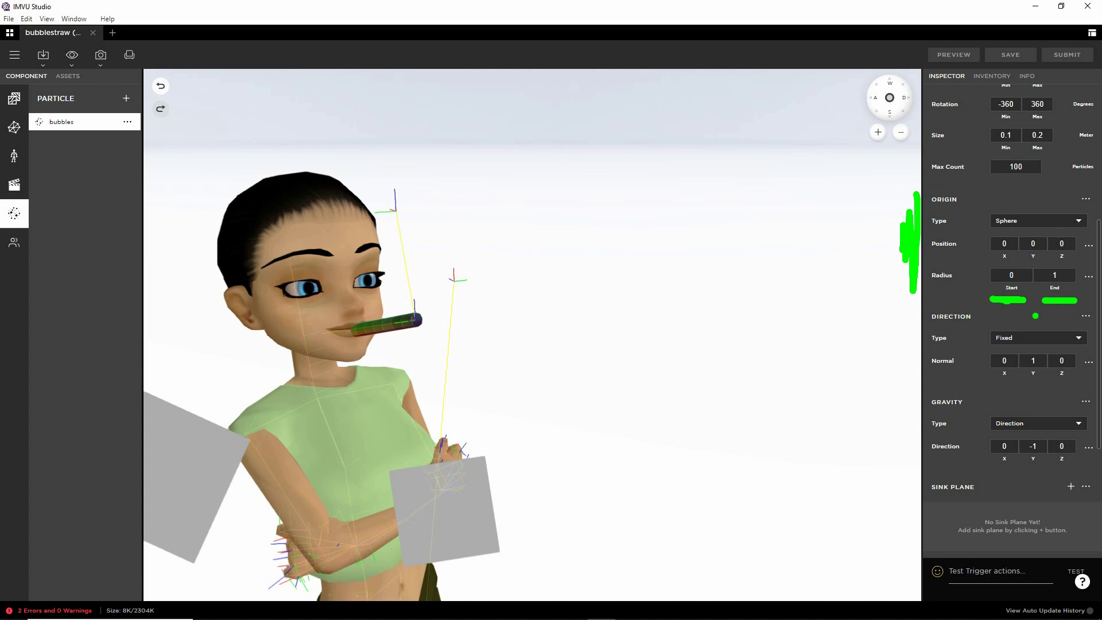
pyautogui.press('Escape')
pyautogui.moveTo(1062, 275); pyautogui.dragTo(1032, 275)
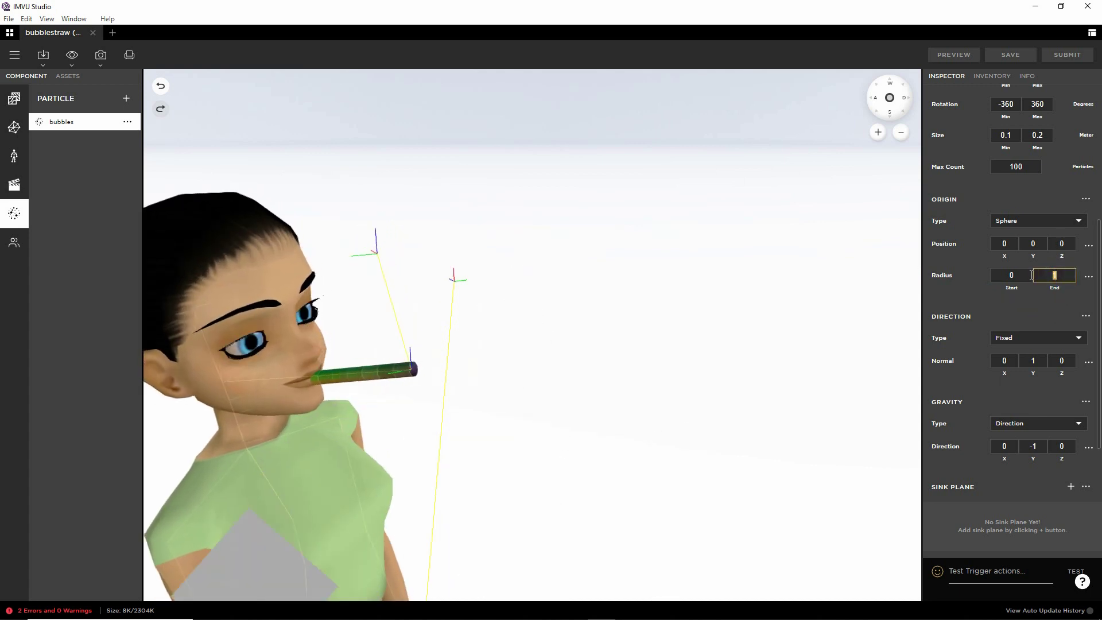
pyautogui.write('0')
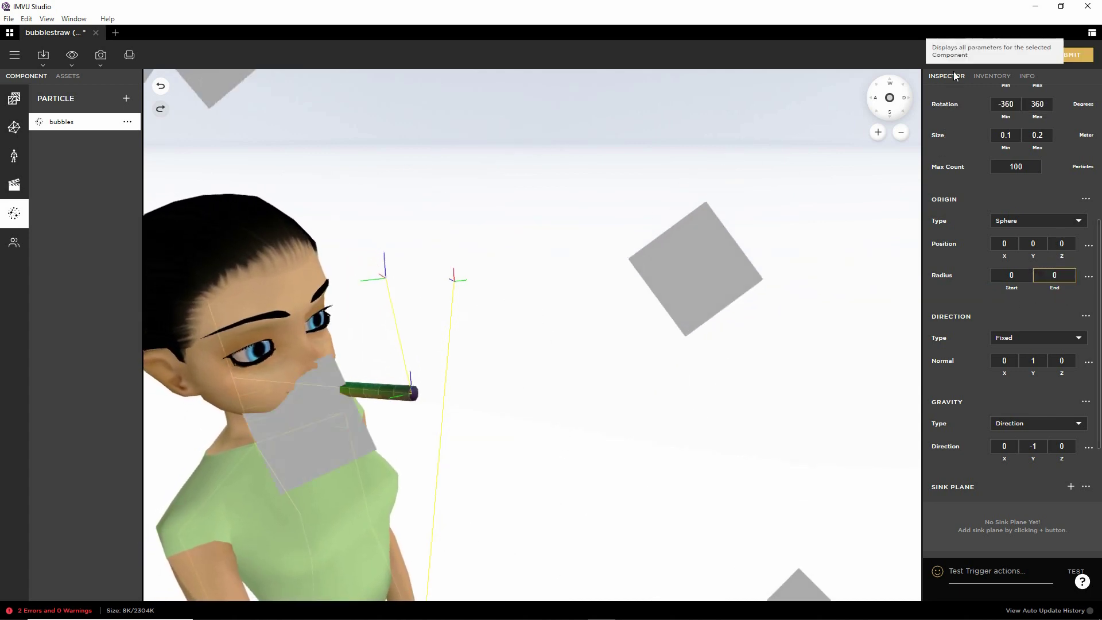
pyautogui.click(954, 55)
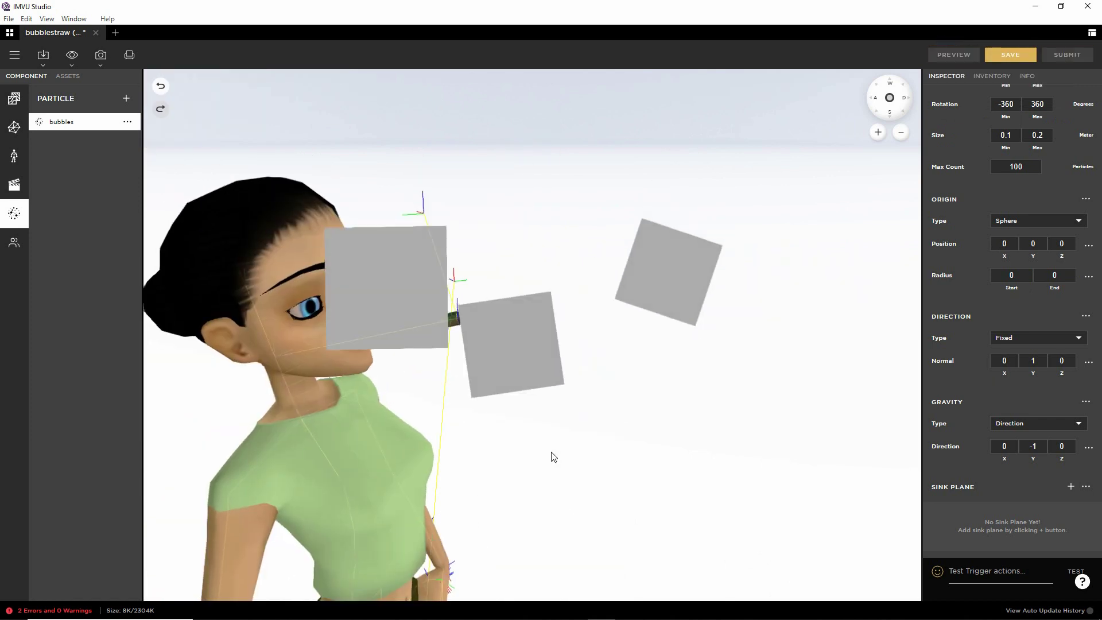
# Step: Set the particle direction normal to Y 0 and Z 1, and preview the emission
pyautogui.moveTo(596, 497); pyautogui.dragTo(443, 544)
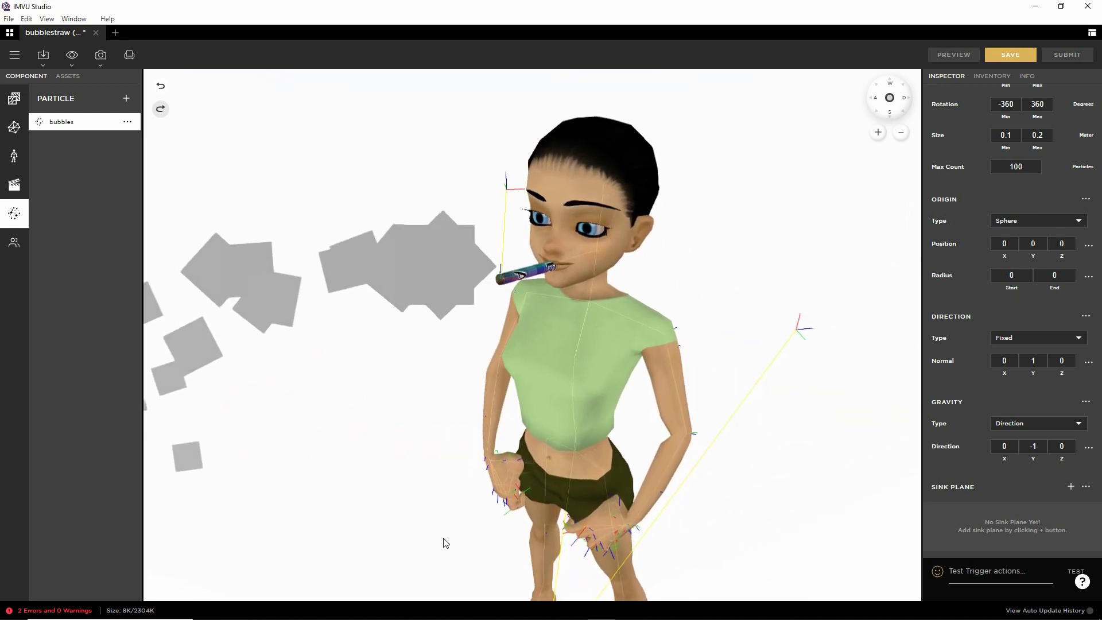
pyautogui.moveTo(426, 492); pyautogui.dragTo(556, 480)
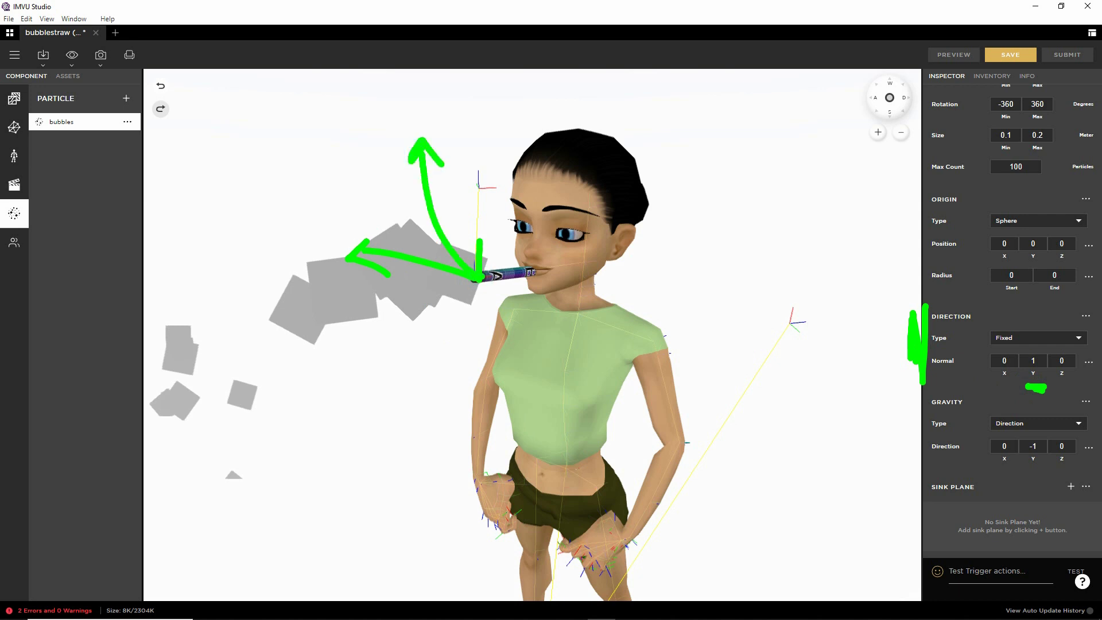
pyautogui.press('Escape')
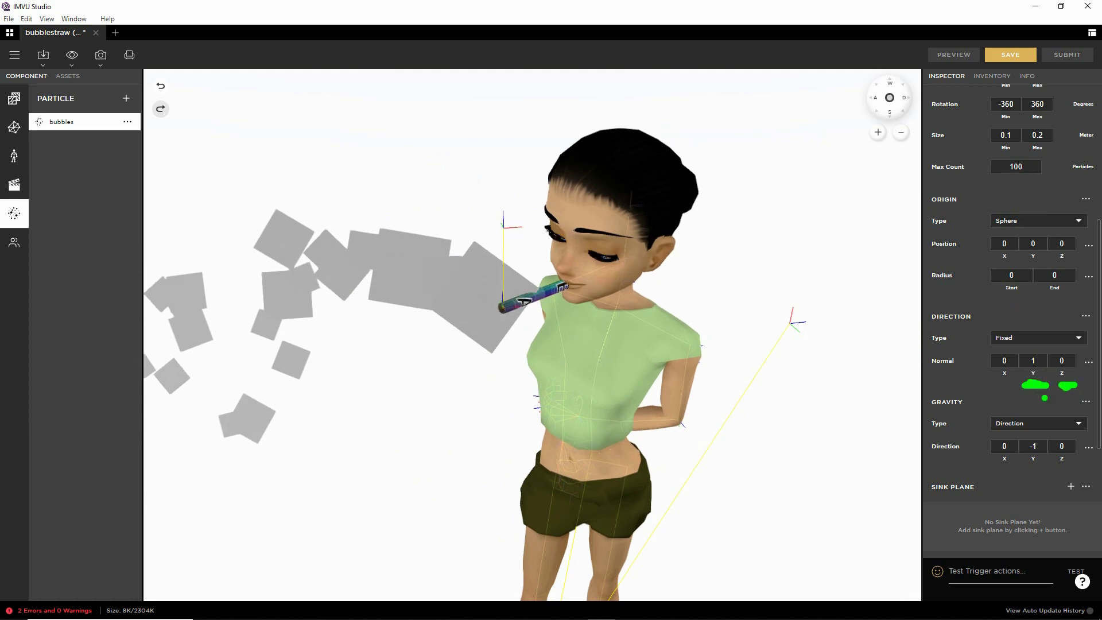
pyautogui.click(1057, 359)
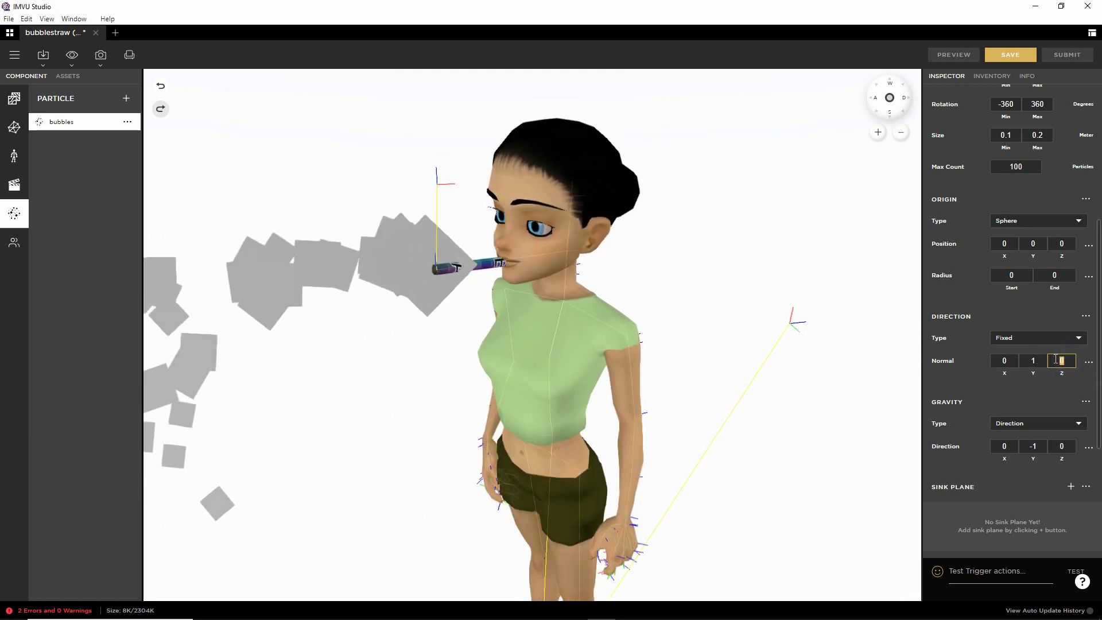
pyautogui.write('1')
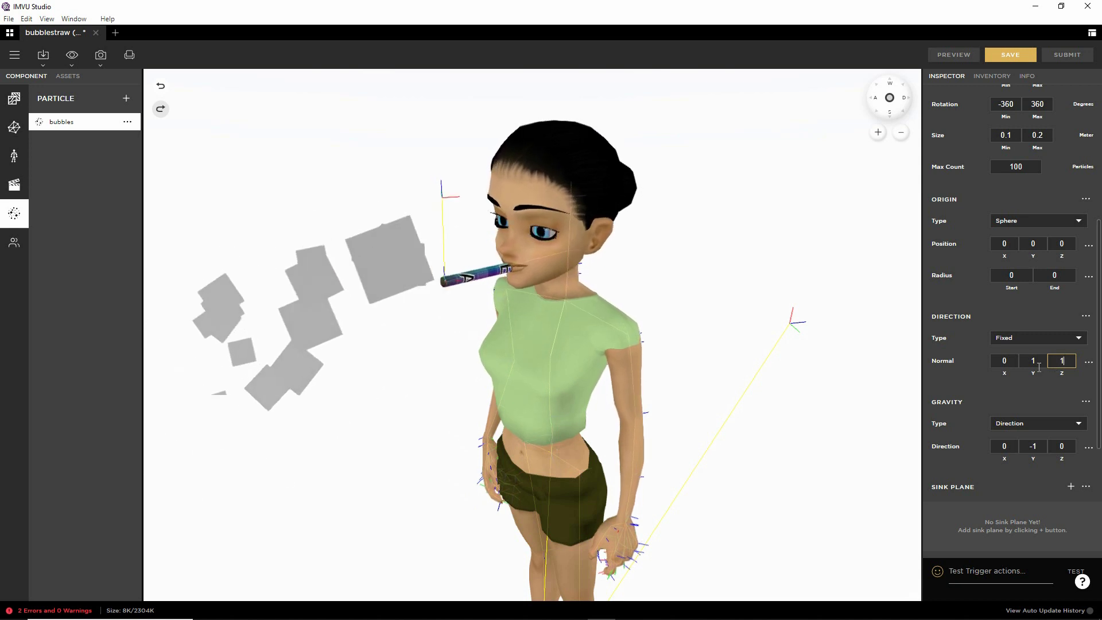
pyautogui.click(1037, 362)
pyautogui.write('0')
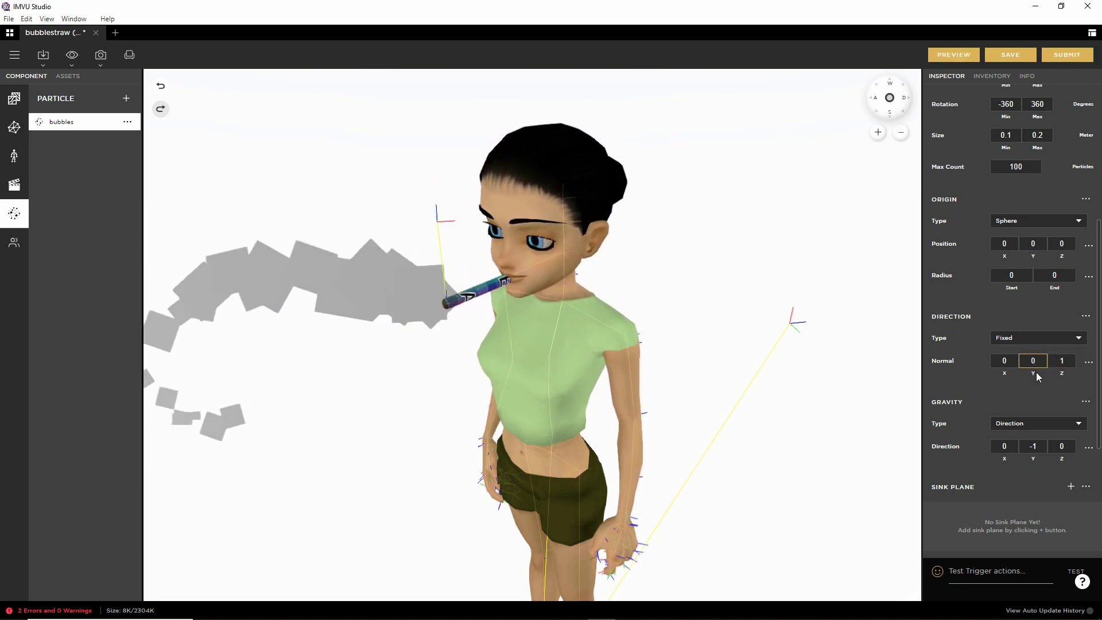
pyautogui.click(954, 55)
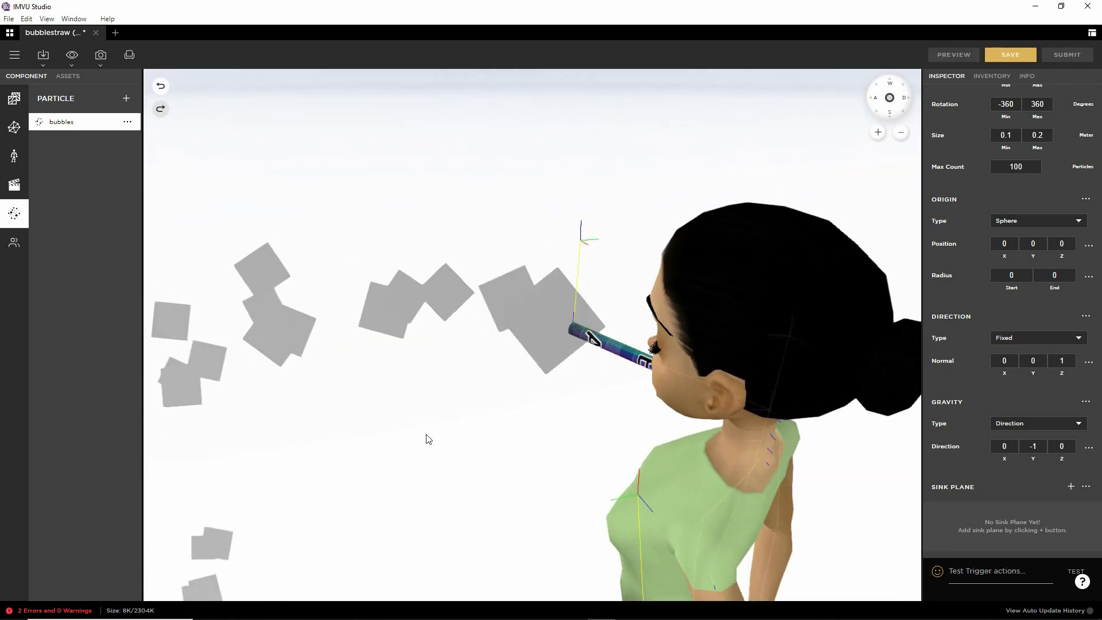
# Step: Set the gravity direction's Y value to 1 and preview the bubbles' path from the side
pyautogui.scroll(-5, 438, 426)
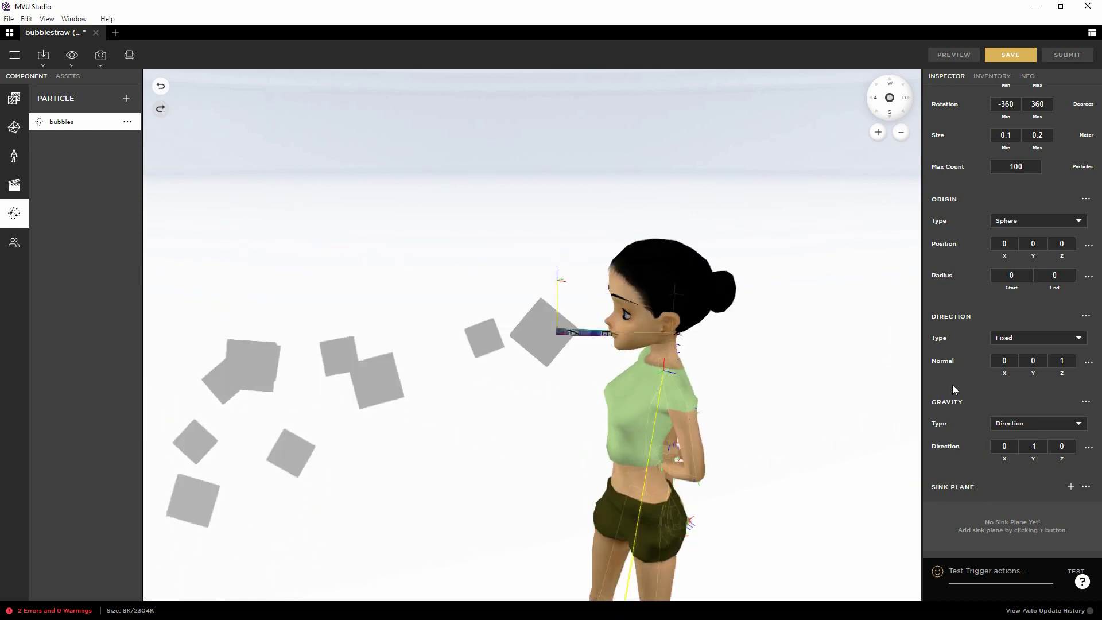
pyautogui.click(1034, 447)
pyautogui.press('BackSpace')
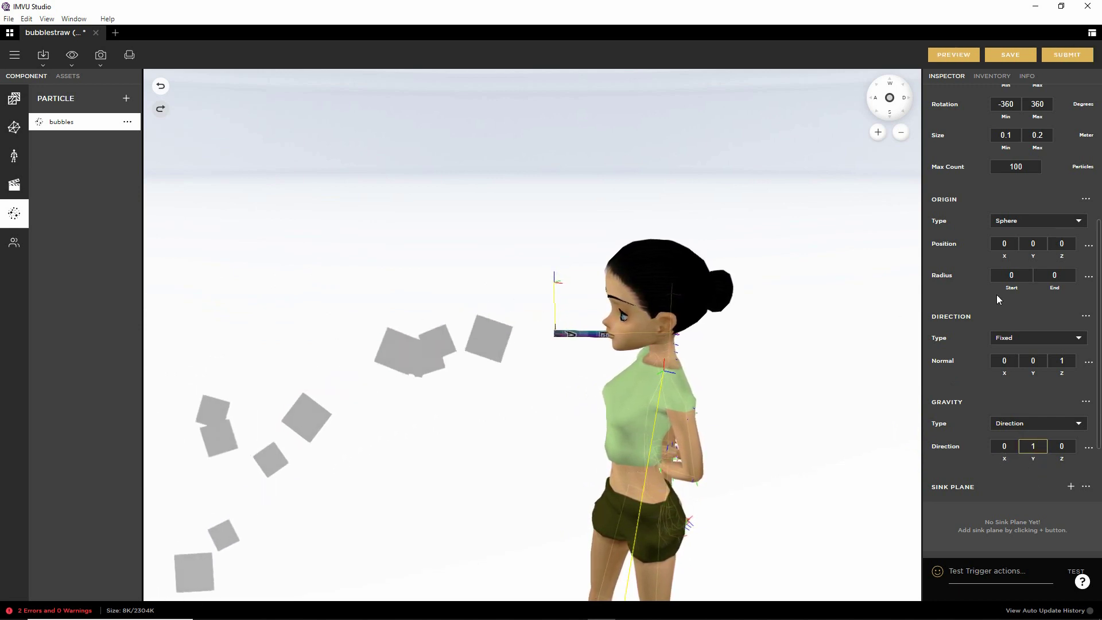
pyautogui.click(1010, 55)
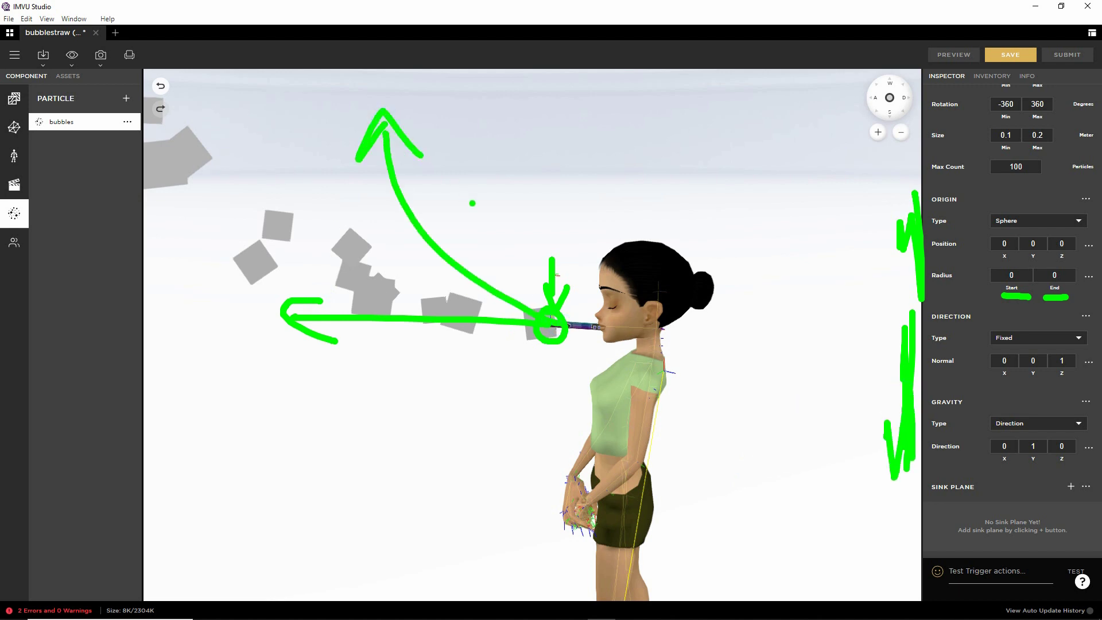
pyautogui.press('Escape')
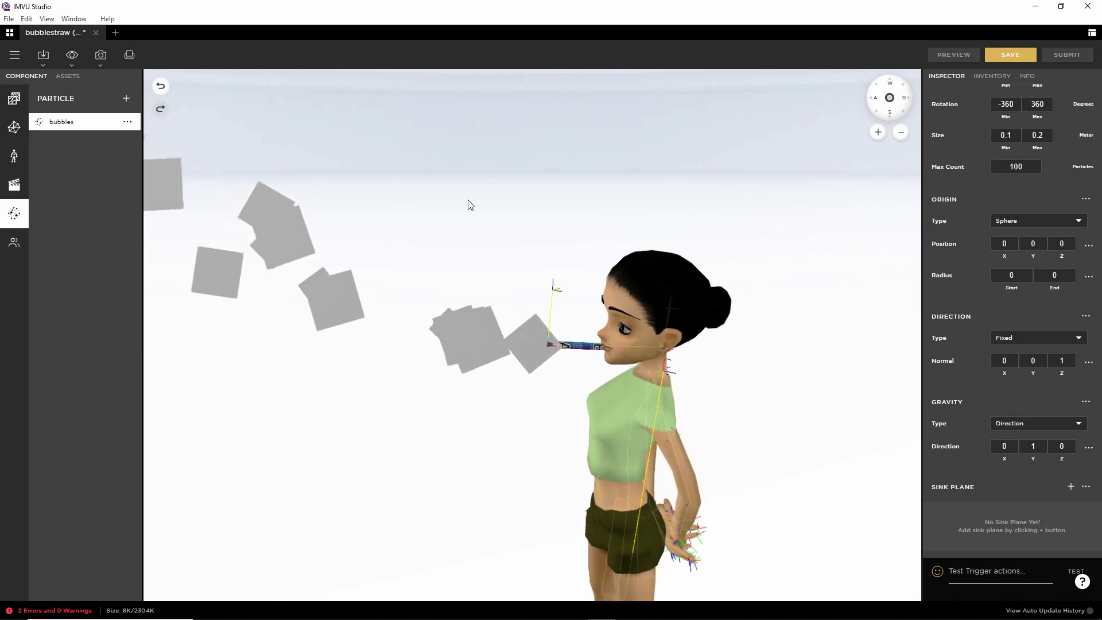
pyautogui.moveTo(532, 381)
pyautogui.mouseDown()
pyautogui.moveTo(481, 425)
pyautogui.moveTo(662, 398)
pyautogui.moveTo(726, 404)
pyautogui.mouseUp()
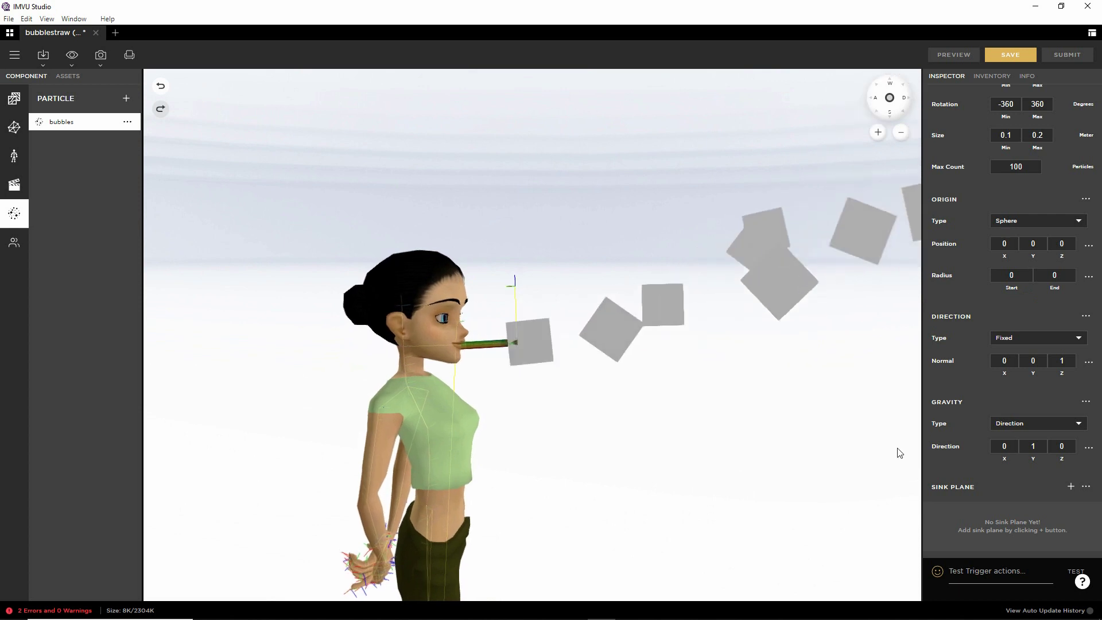
# Step: Set the bubbles' emission rate to 5 particles per second and preview the change
pyautogui.moveTo(962, 453)
pyautogui.scroll(5, 961, 445)
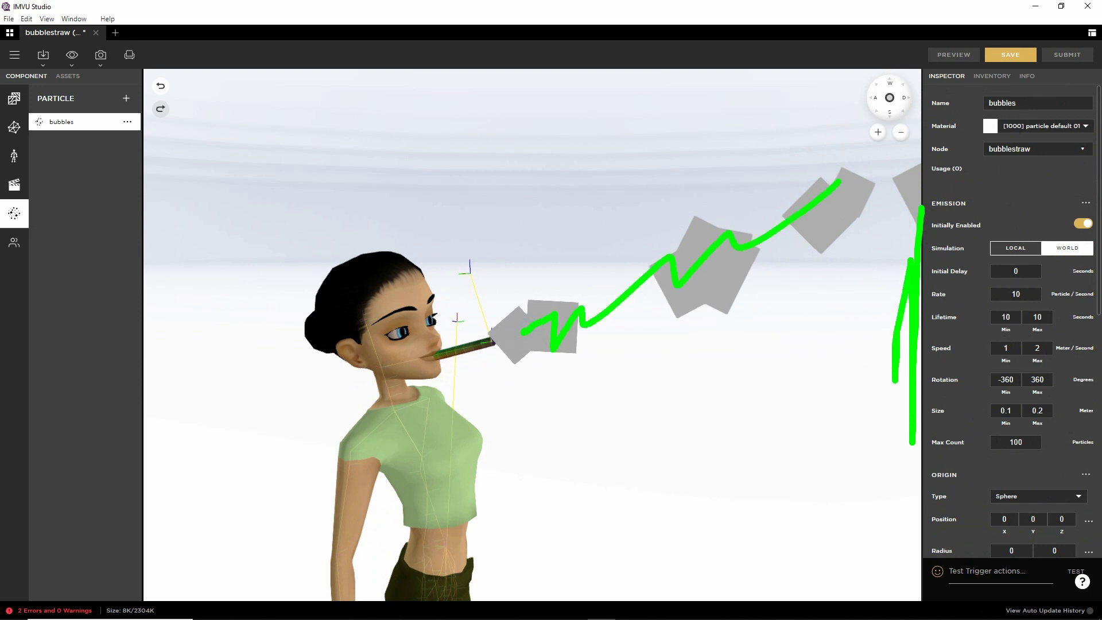
pyautogui.press('Escape')
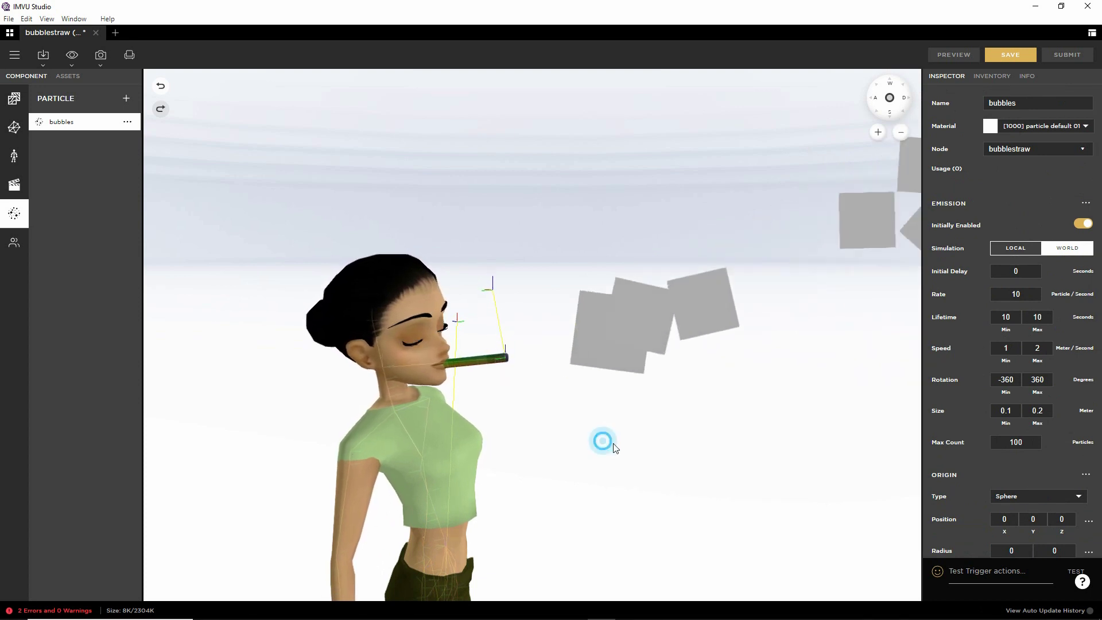
pyautogui.click(1031, 293)
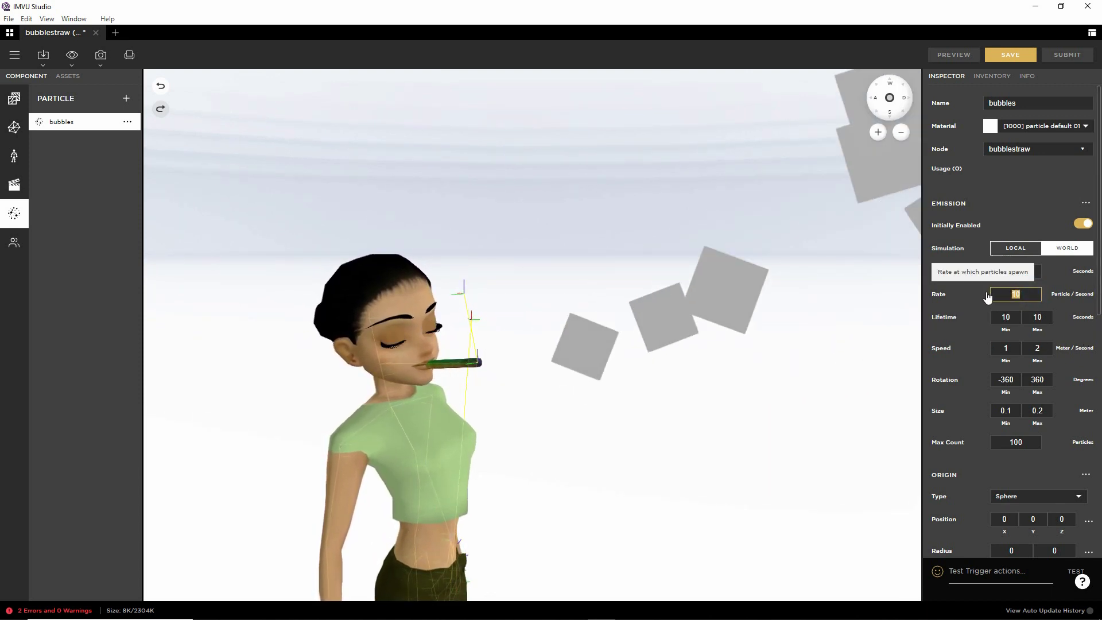
pyautogui.write('5')
pyautogui.click(953, 54)
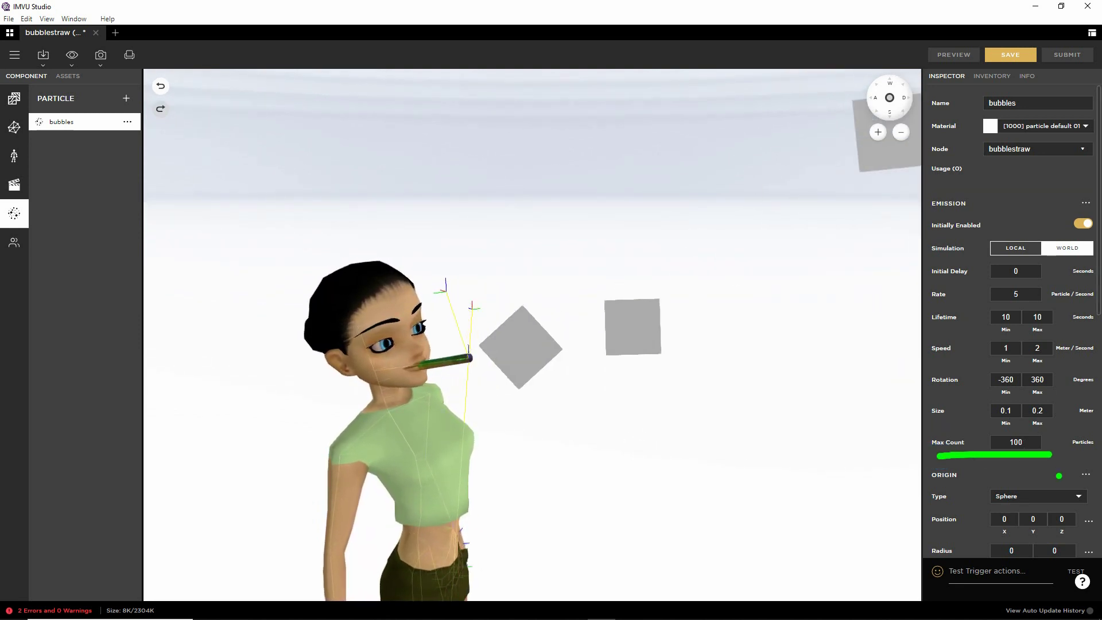
# Step: Limit the bubbles' max count to 25 particles and preview the change
pyautogui.click(991, 443)
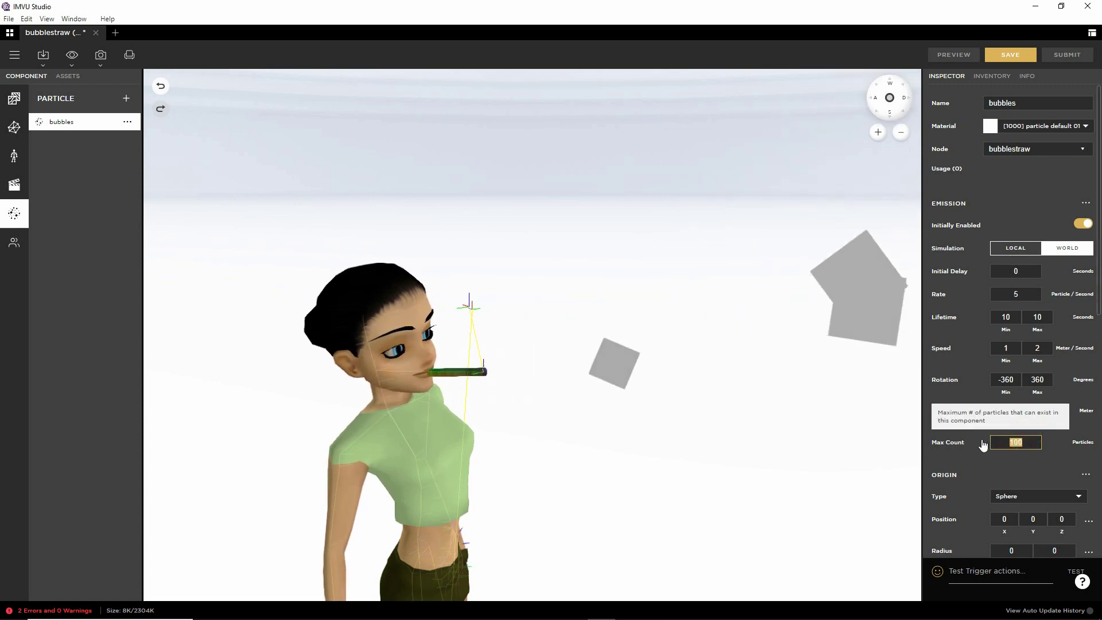
pyautogui.write('25')
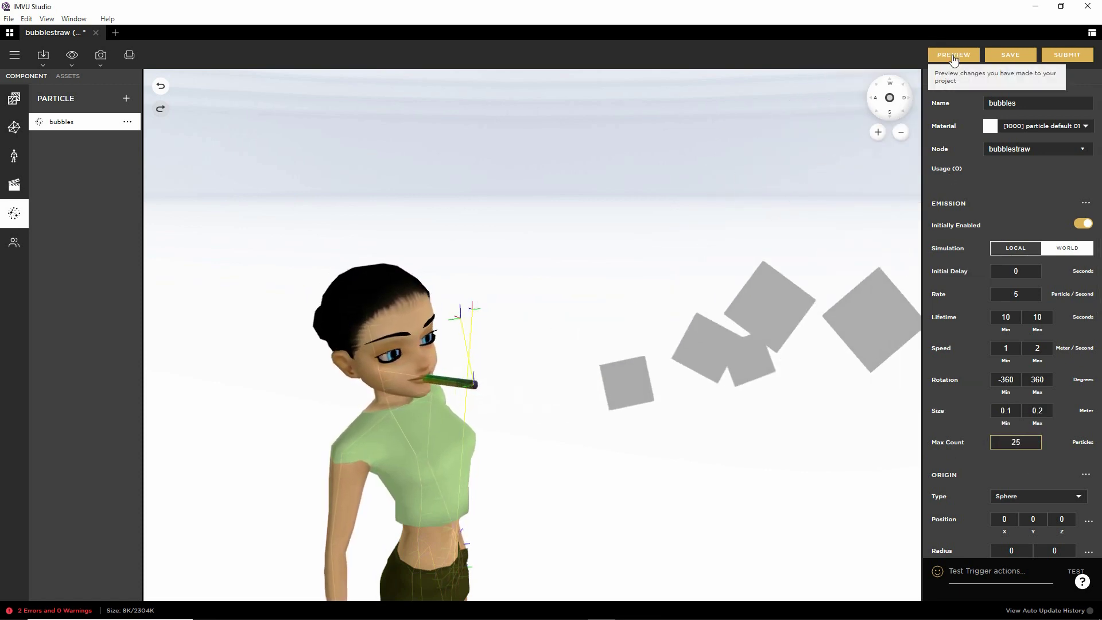
pyautogui.click(954, 56)
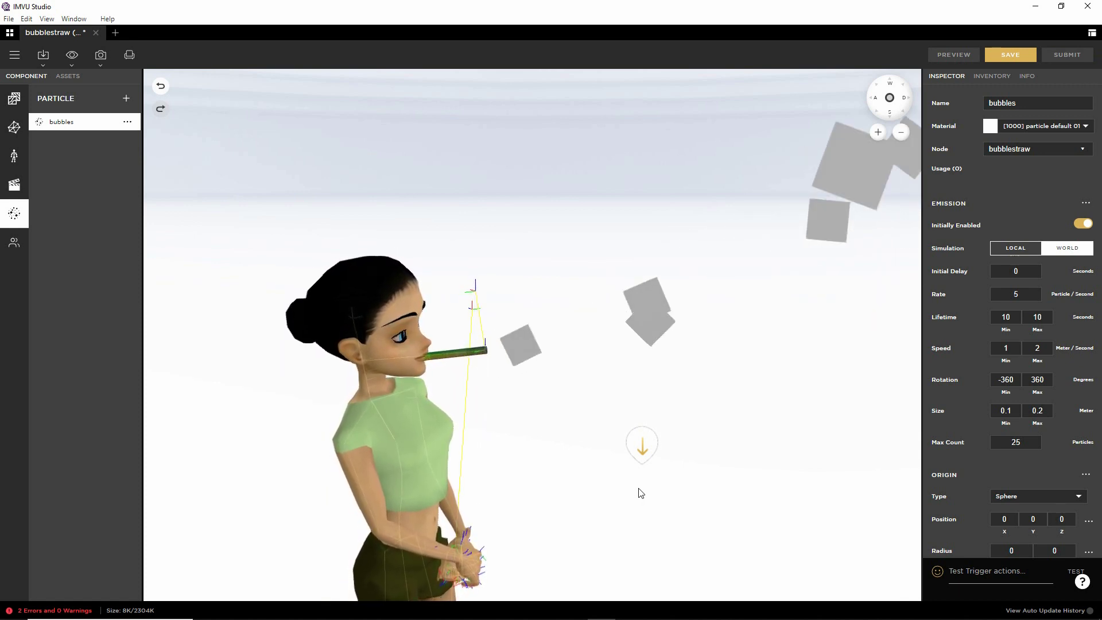
# Step: Set the bubbles' speed to a minimum of .1 and a maximum of .3 meters per second, and preview the emission around the avatar
pyautogui.click(997, 348)
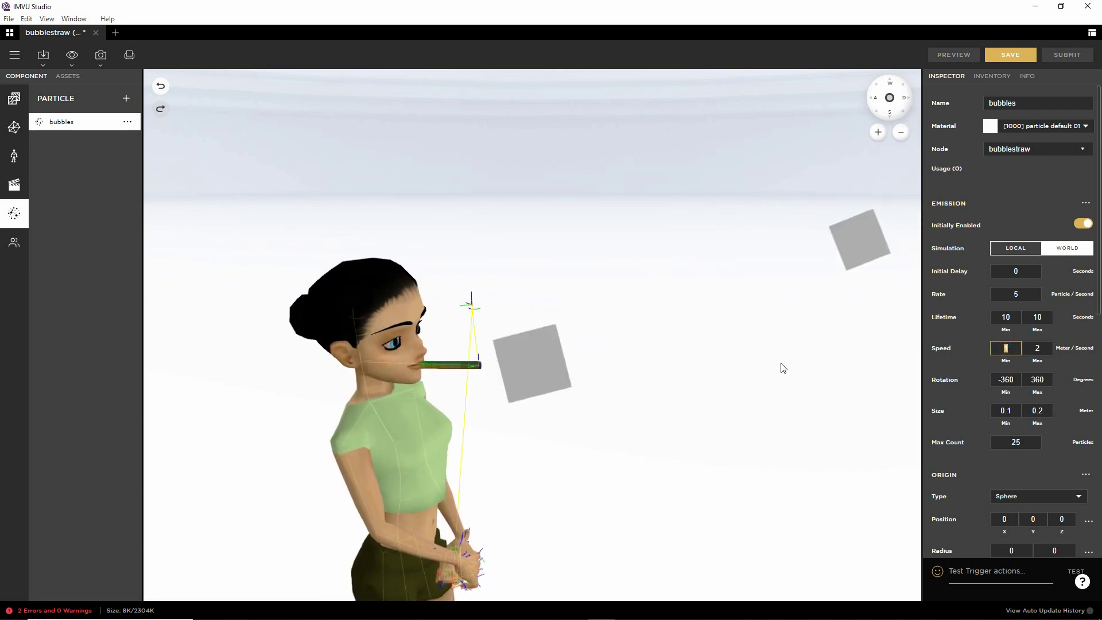
pyautogui.scroll(-3, 645, 404)
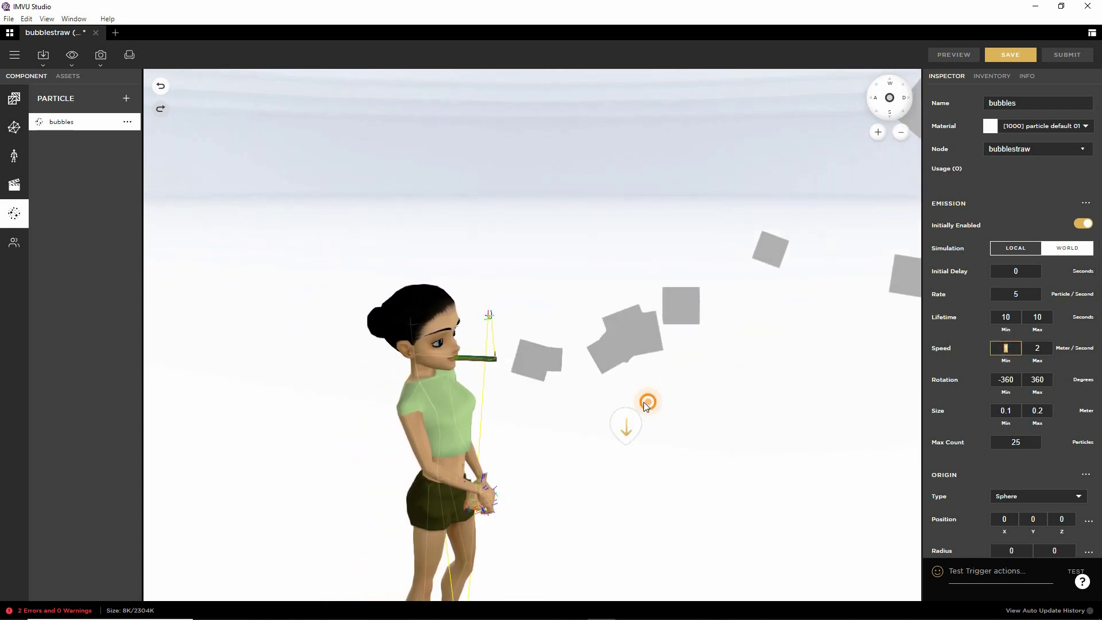
pyautogui.scroll(-3, 534, 413)
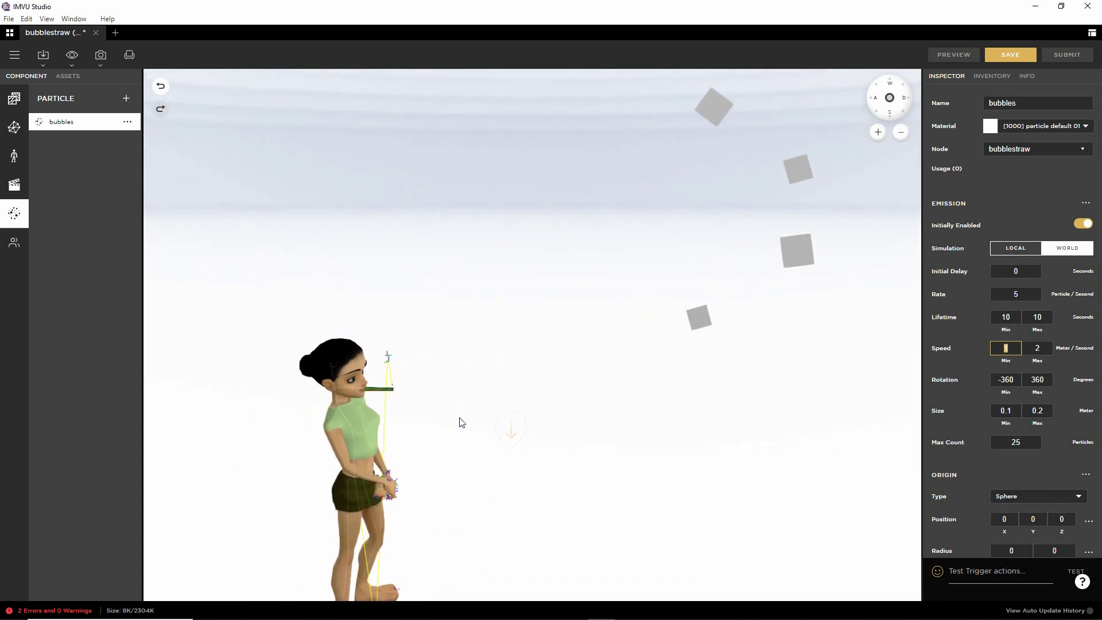
pyautogui.click(418, 391)
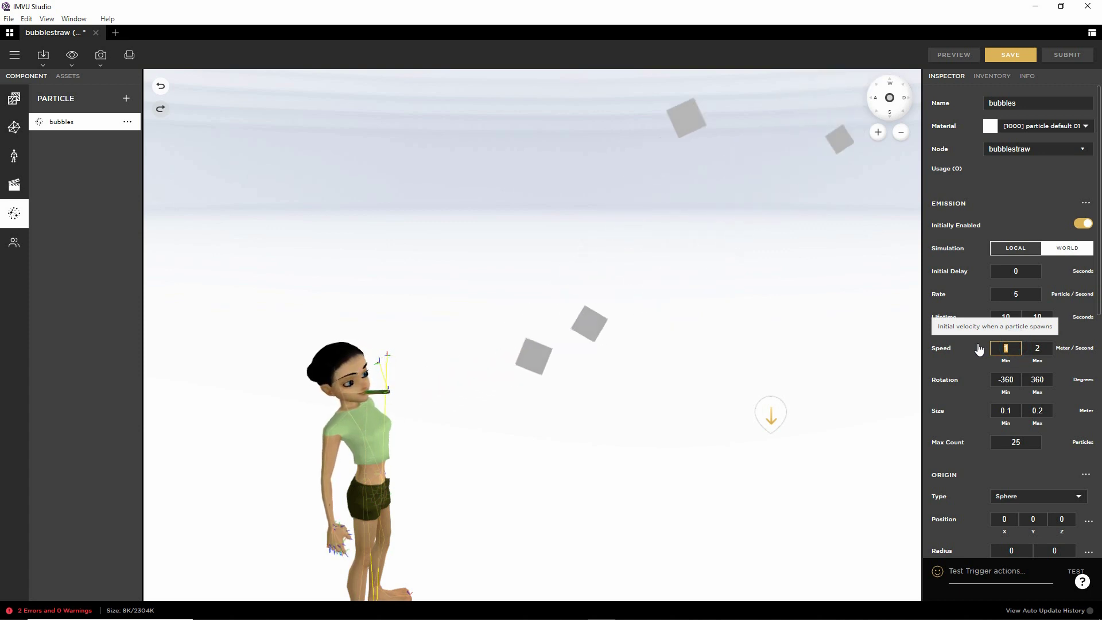
pyautogui.write('.1')
pyautogui.click(1043, 348)
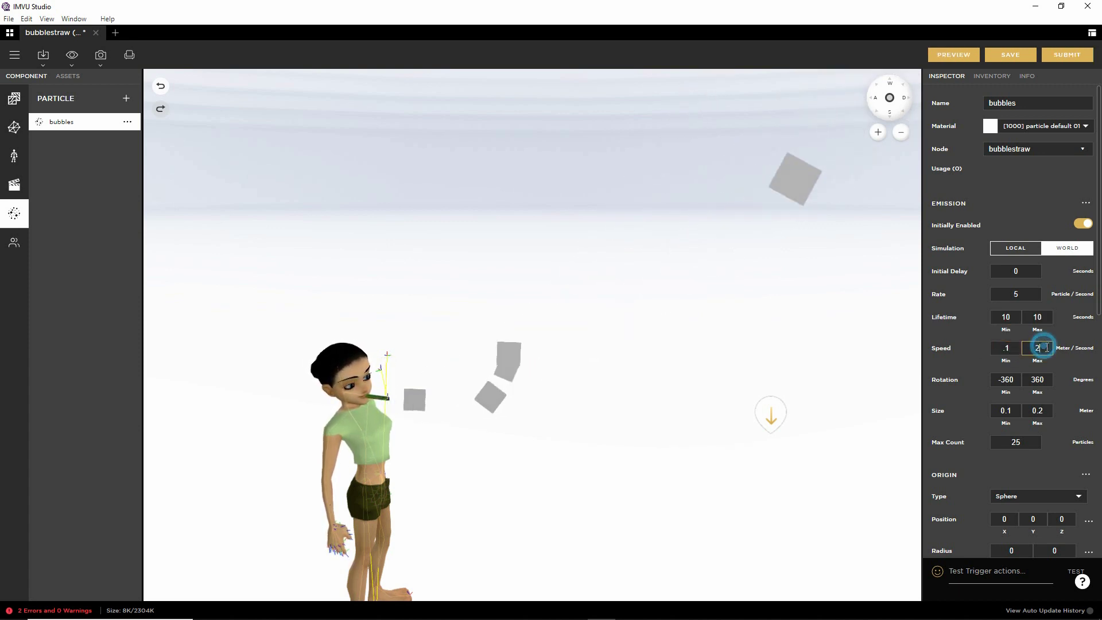
pyautogui.press('BackSpace')
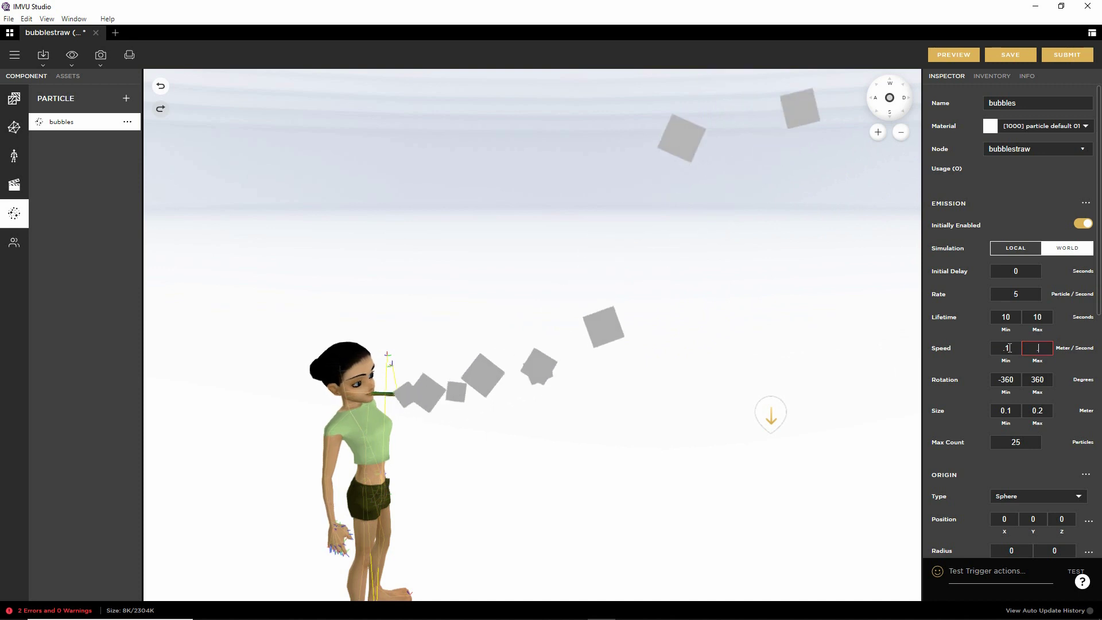
pyautogui.write('.3')
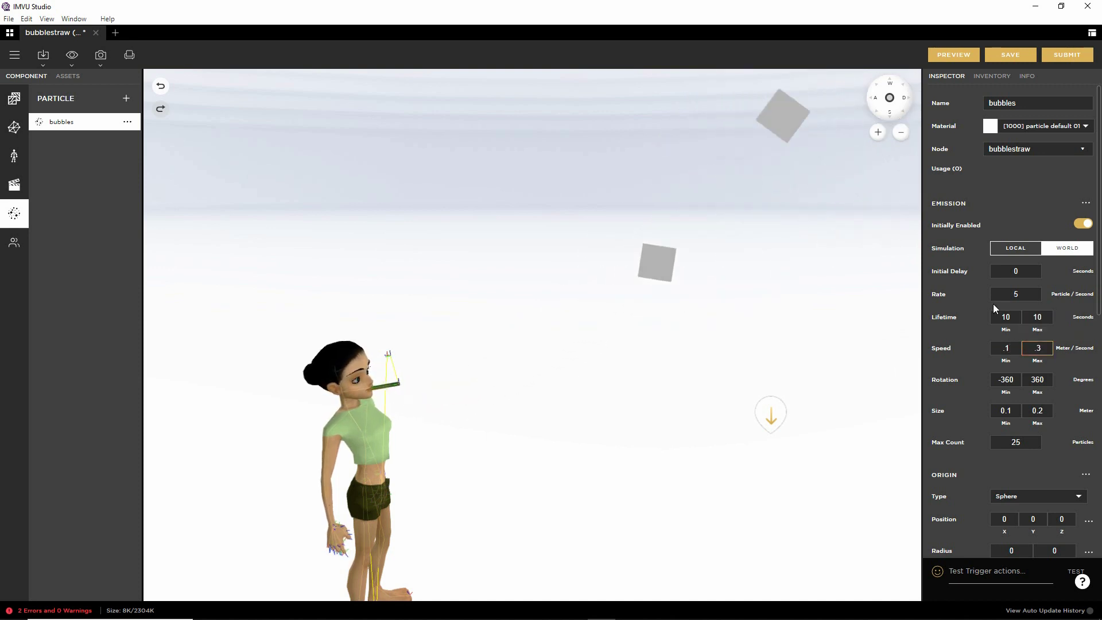
pyautogui.click(957, 55)
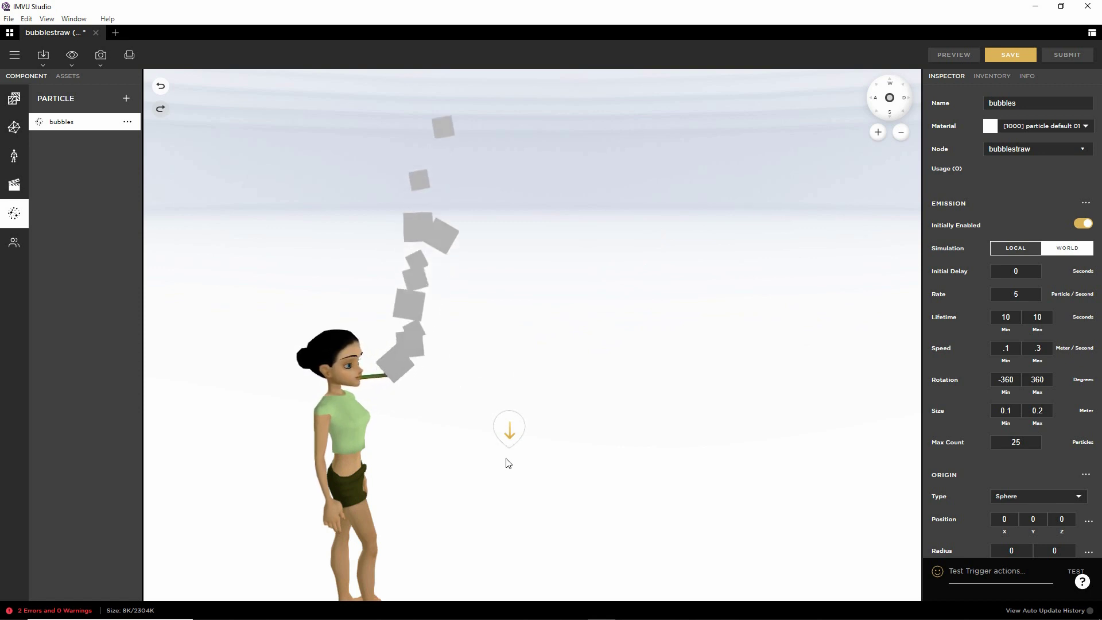
pyautogui.moveTo(448, 458); pyautogui.dragTo(510, 448)
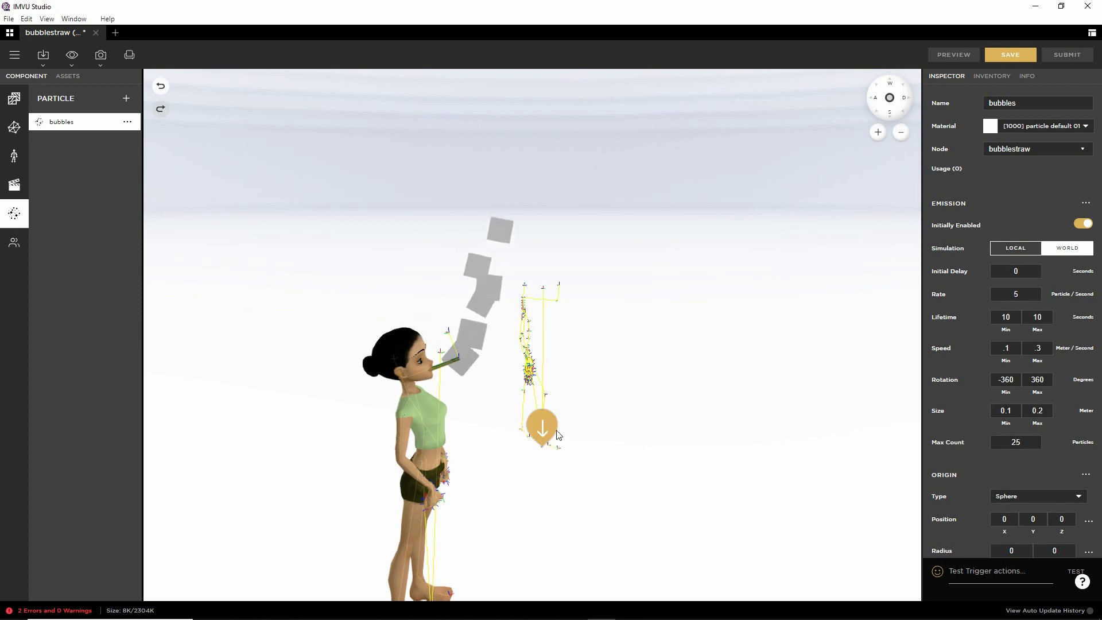
# Step: Raise the bubbles' max count to 50 particles and watch the emission from the straw
pyautogui.moveTo(544, 386)
pyautogui.mouseDown()
pyautogui.moveTo(591, 453)
pyautogui.moveTo(577, 452)
pyautogui.mouseUp()
pyautogui.scroll(5, 542, 421)
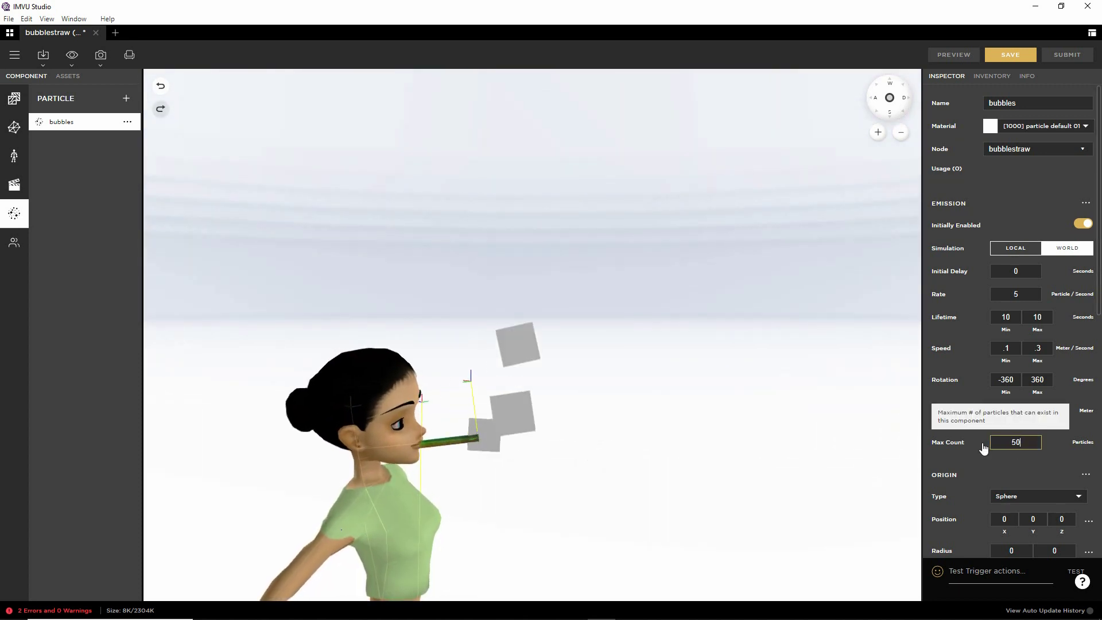
pyautogui.click(704, 395)
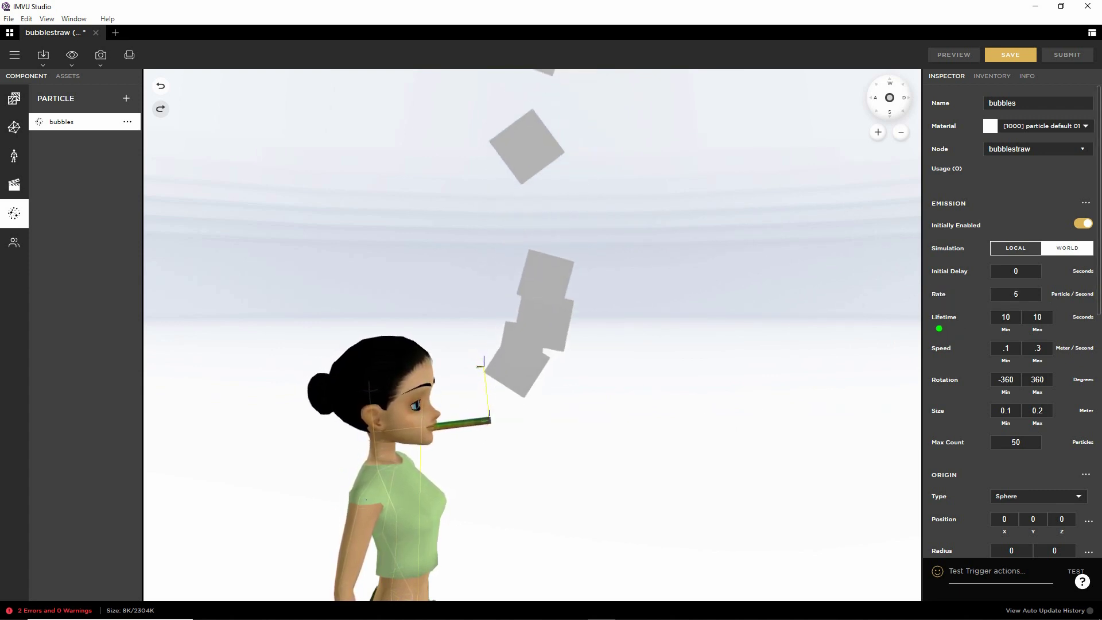
pyautogui.click(932, 328)
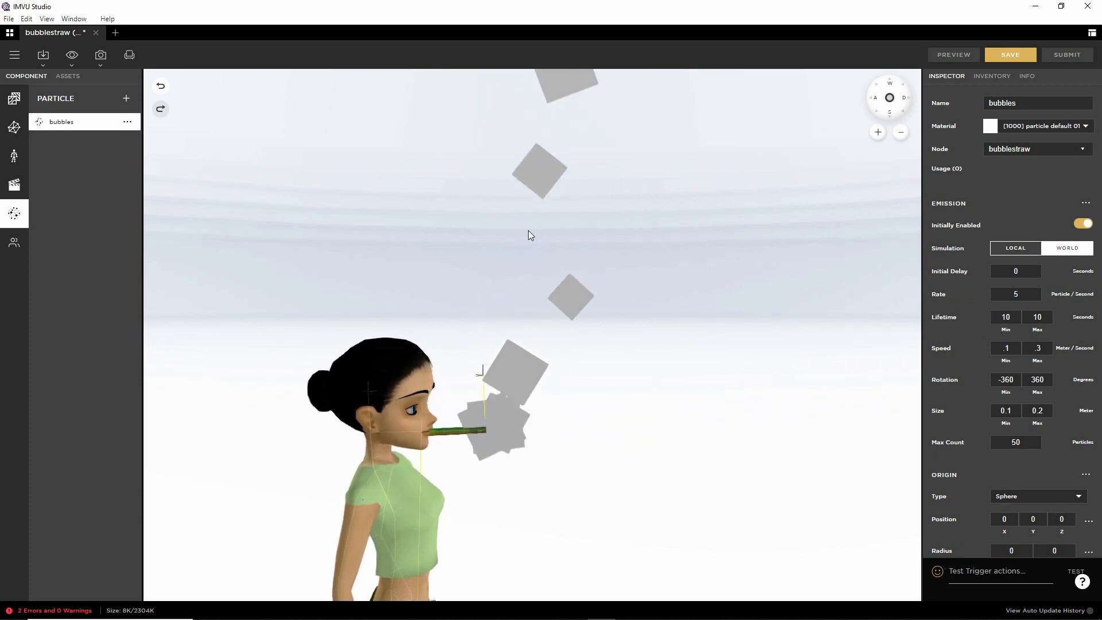
# Step: Examine the bubbles' full upward path above the avatar, both from a distance and close to the straw
pyautogui.scroll(-5, 556, 285)
pyautogui.moveTo(605, 162); pyautogui.dragTo(564, 289)
pyautogui.scroll(-5, 567, 292)
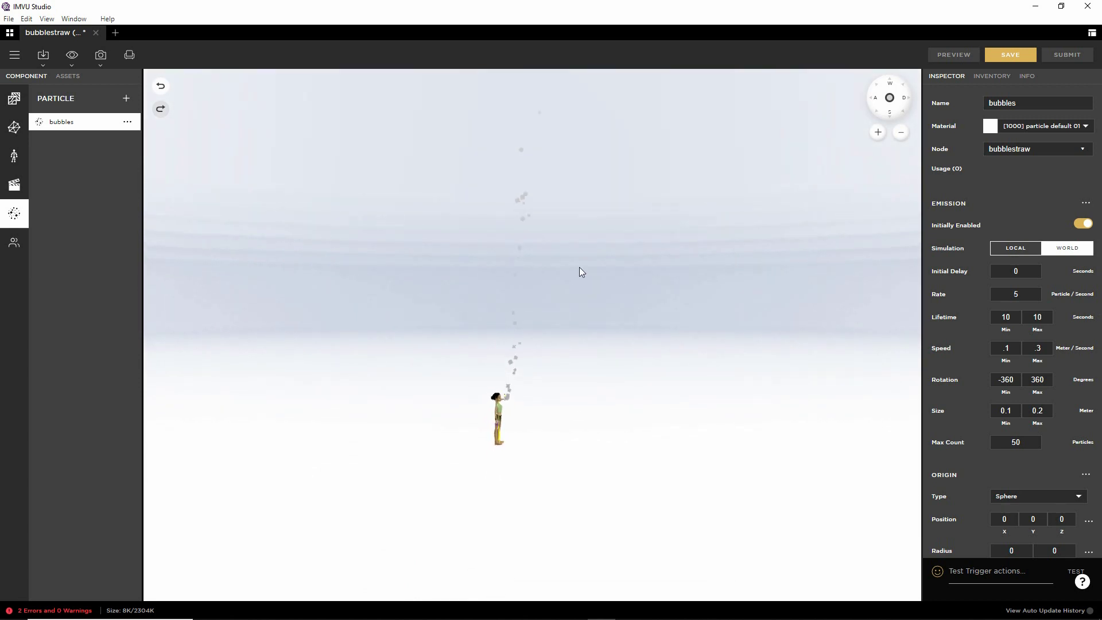
pyautogui.moveTo(597, 193); pyautogui.dragTo(577, 320)
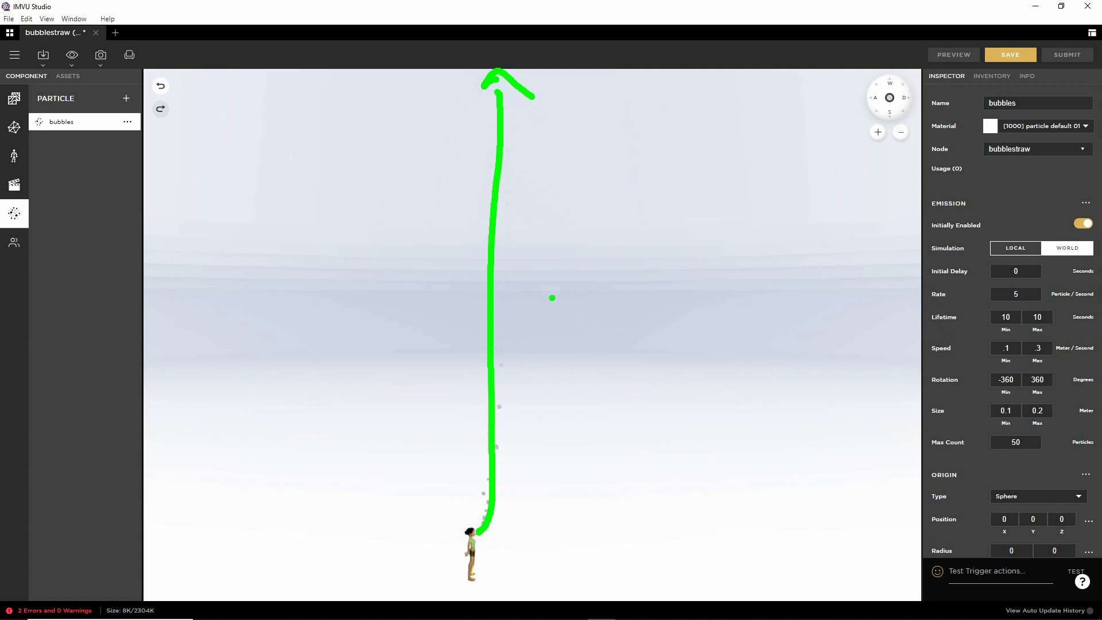
pyautogui.press('Escape')
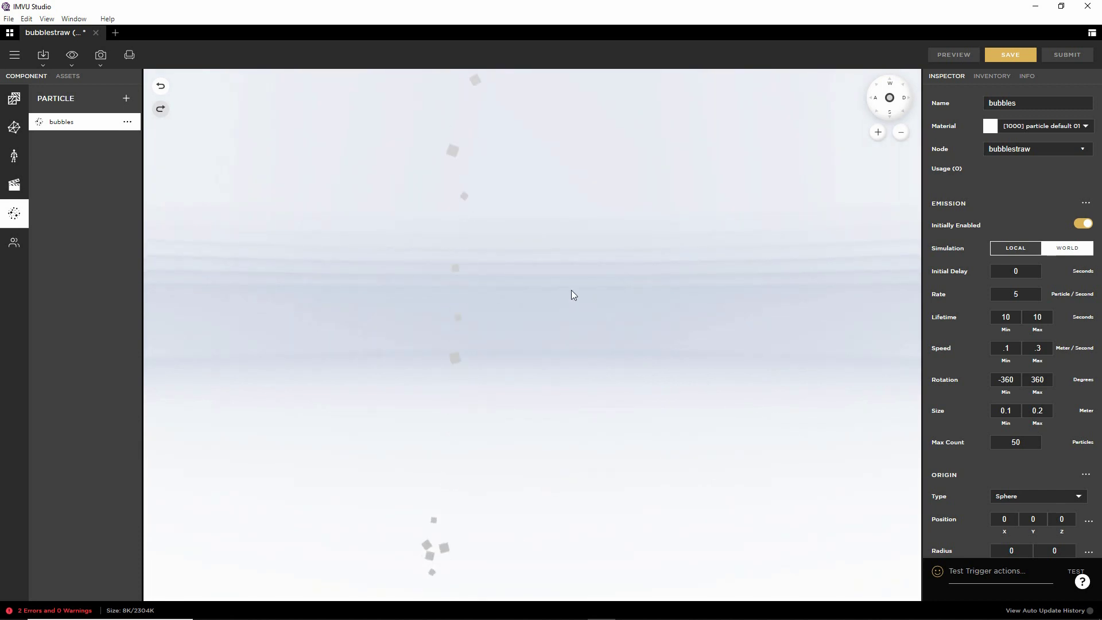
pyautogui.scroll(-5, 596, 184)
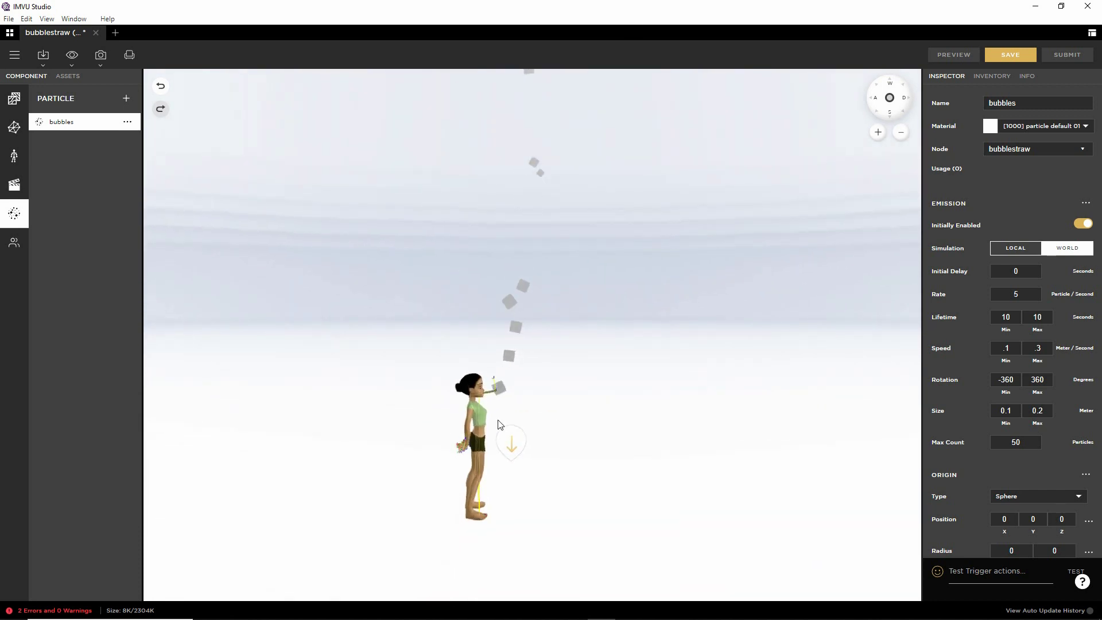
pyautogui.scroll(5, 498, 425)
pyautogui.click(547, 296)
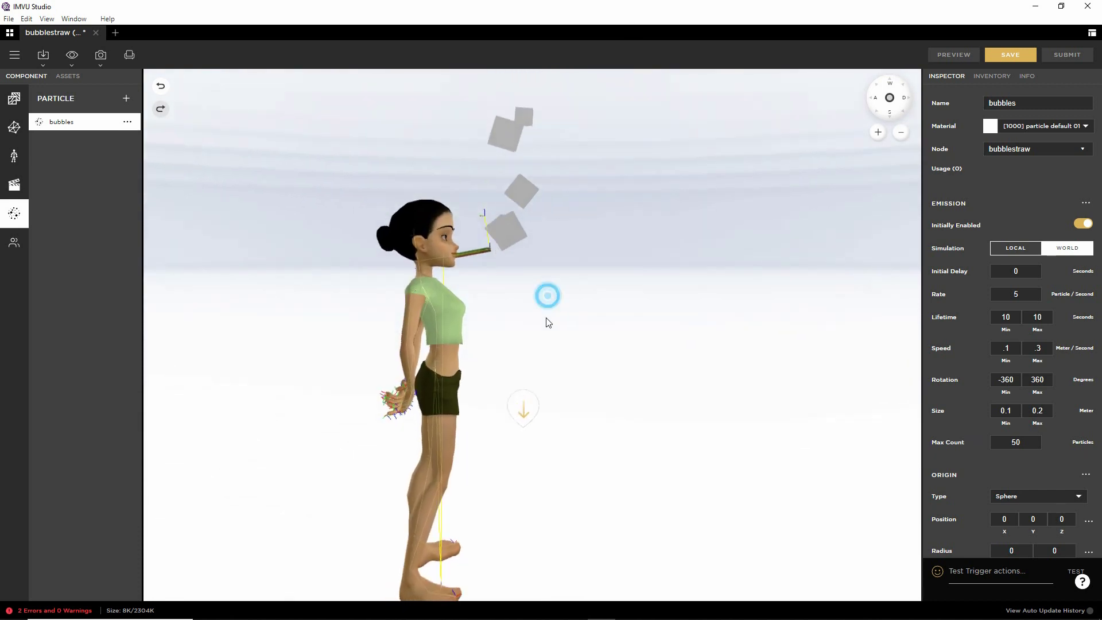
pyautogui.scroll(-3, 540, 317)
pyautogui.moveTo(566, 239); pyautogui.dragTo(534, 340)
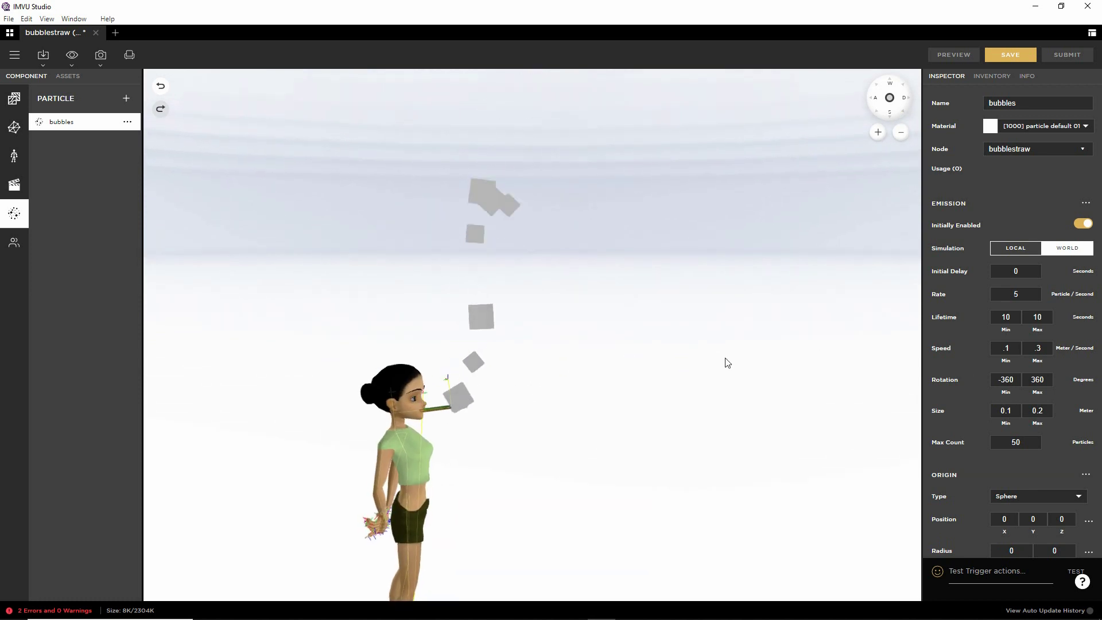
# Step: Set the bubbles' lifetime to a minimum of 1 and a maximum of 3 seconds, and preview the change
pyautogui.click(979, 319)
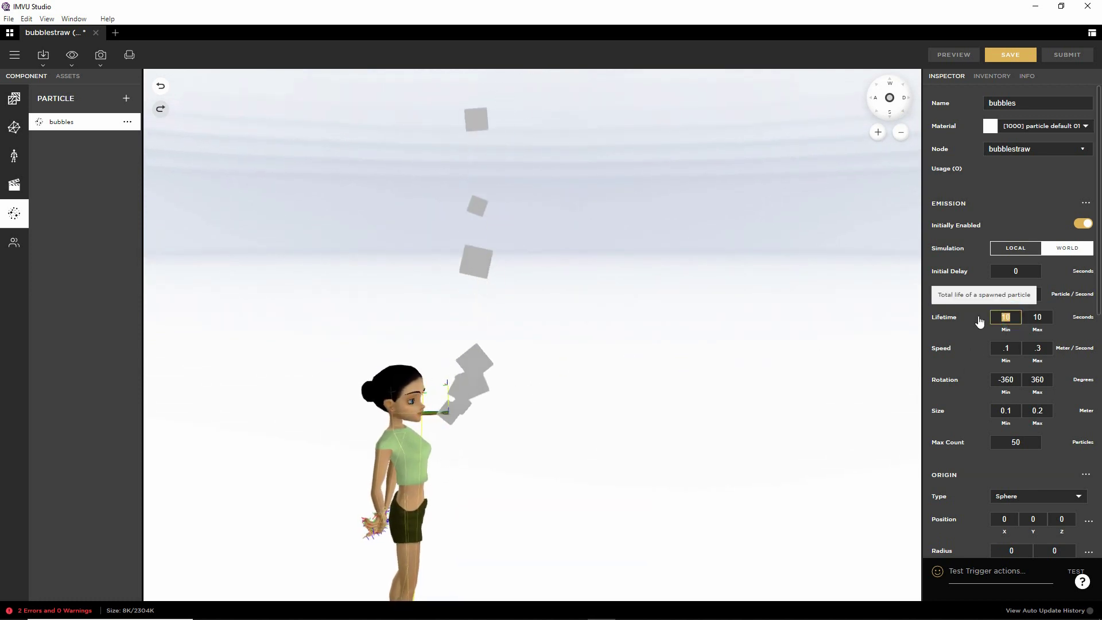
pyautogui.write('1')
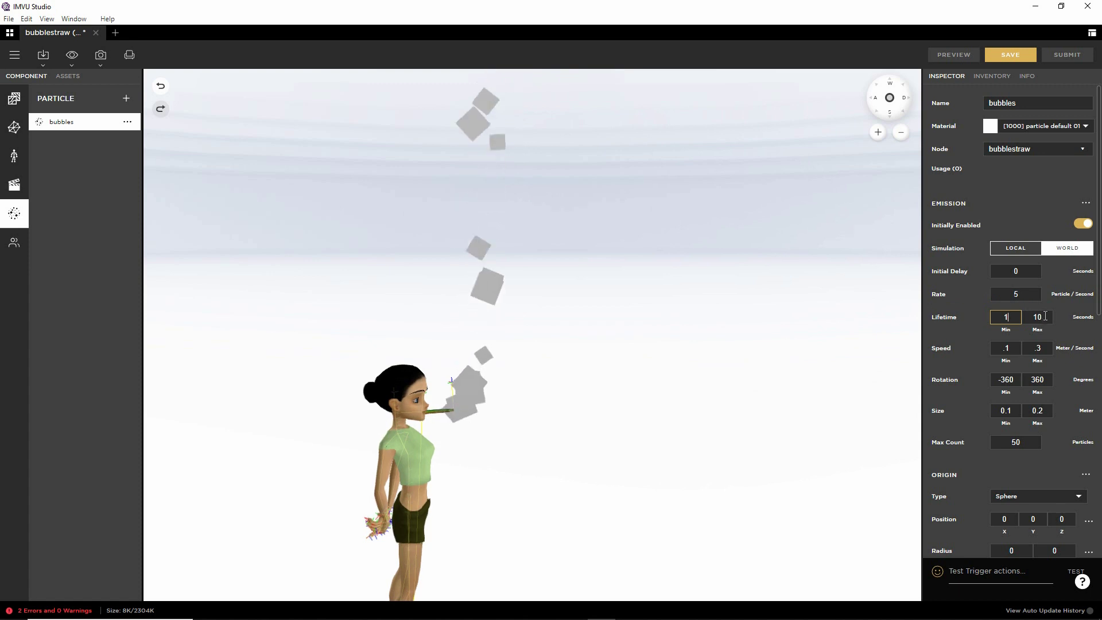
pyautogui.click(1045, 316)
pyautogui.write('3')
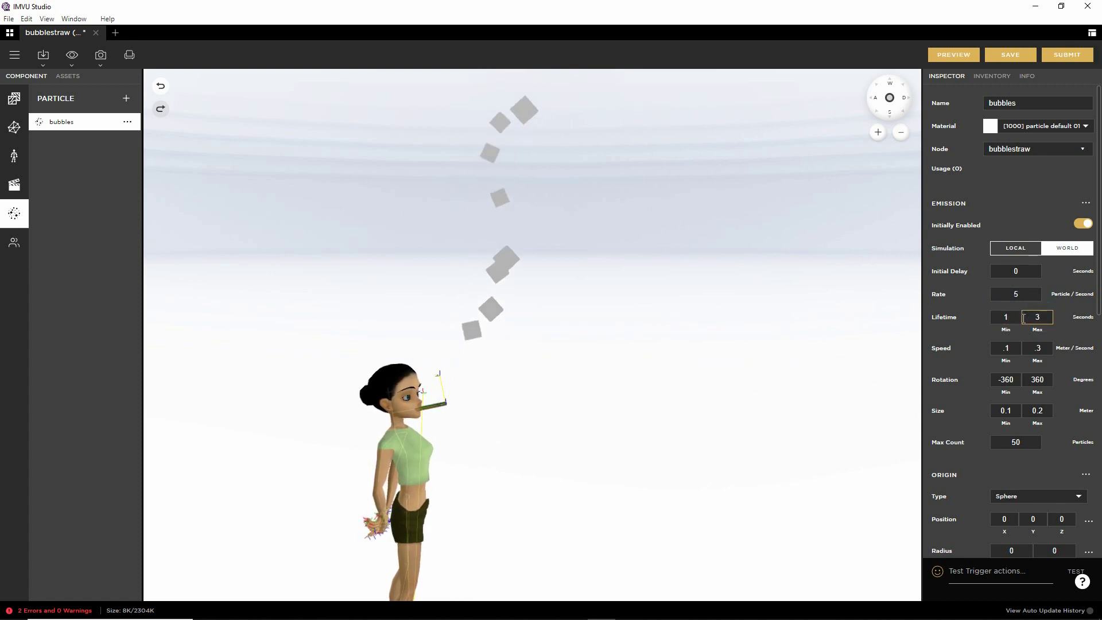
pyautogui.click(954, 54)
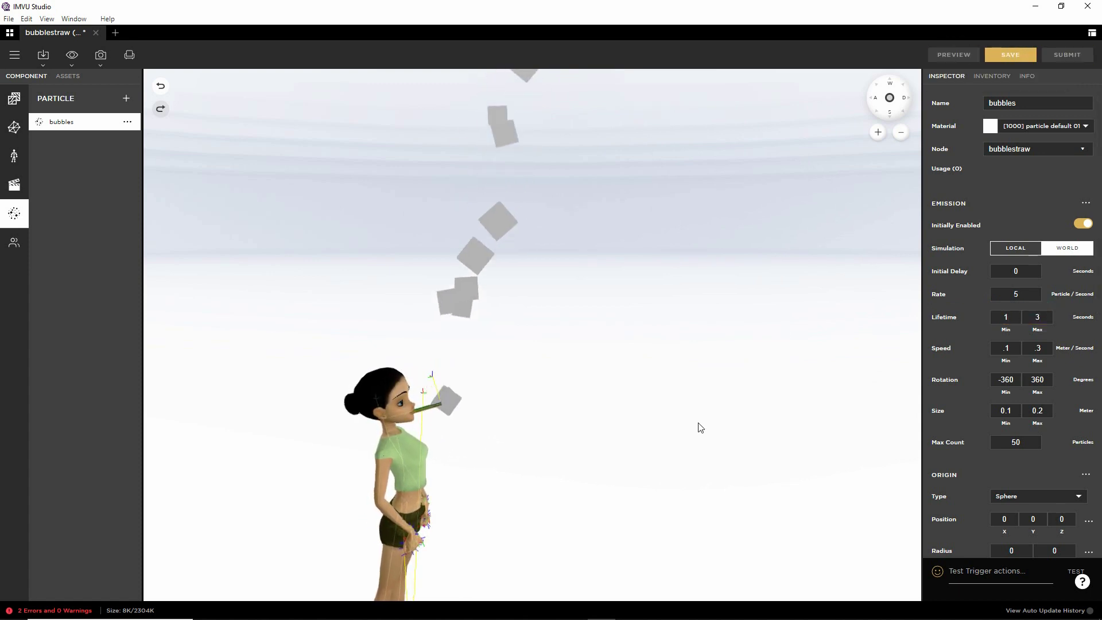
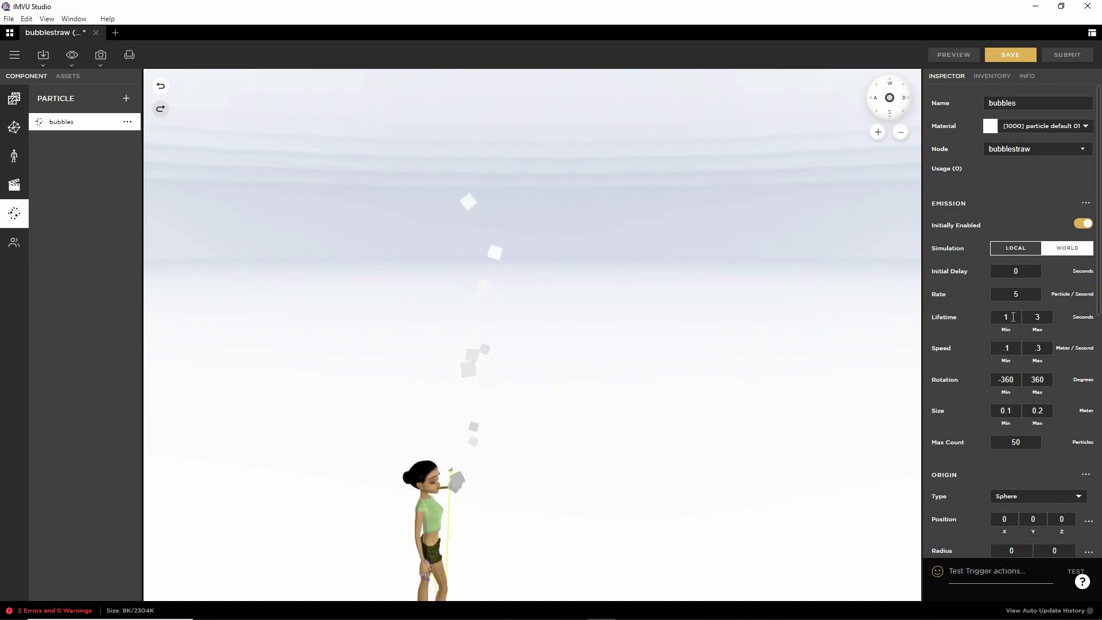
# Step: Shorten the bubbles' lifetime to a minimum of .5 and a maximum of 2 seconds, and preview the change
pyautogui.write('.5')
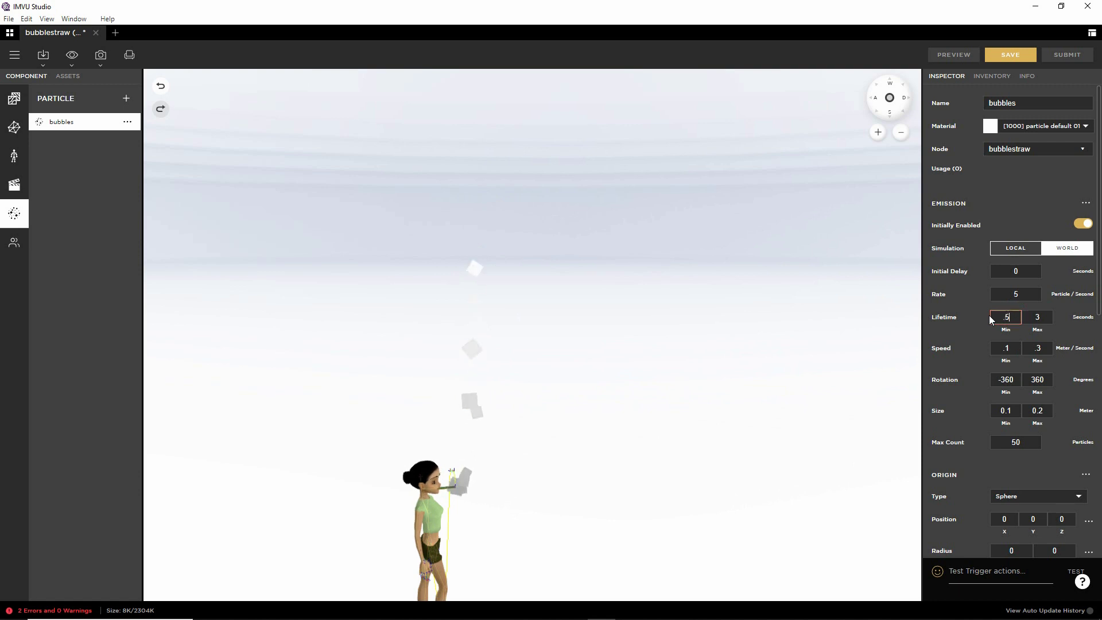
pyautogui.click(1042, 317)
pyautogui.write('.2')
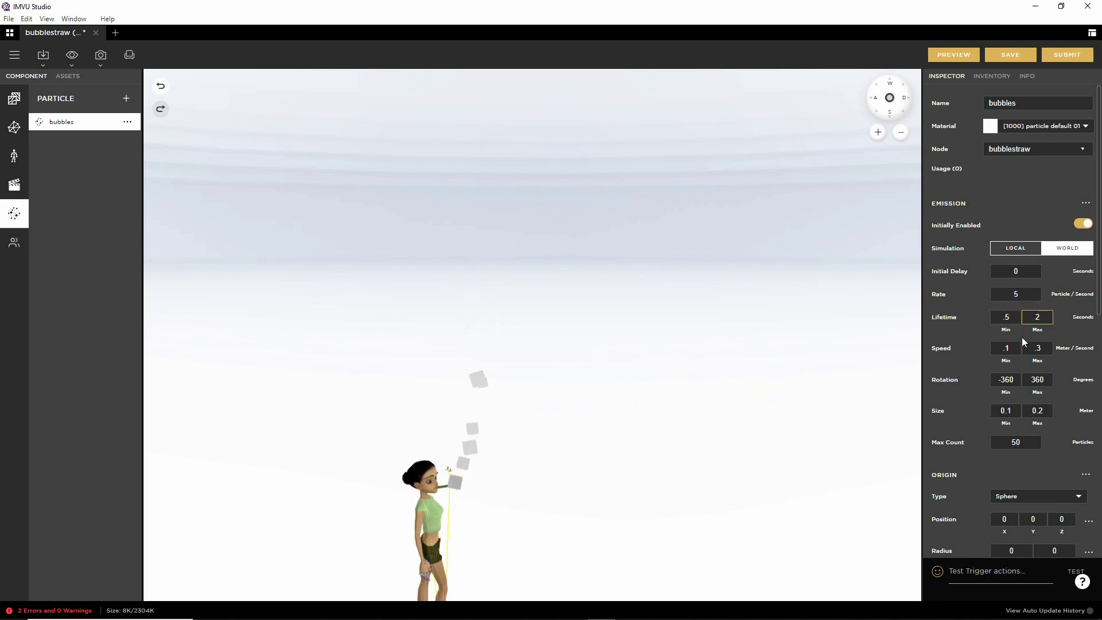
pyautogui.click(950, 55)
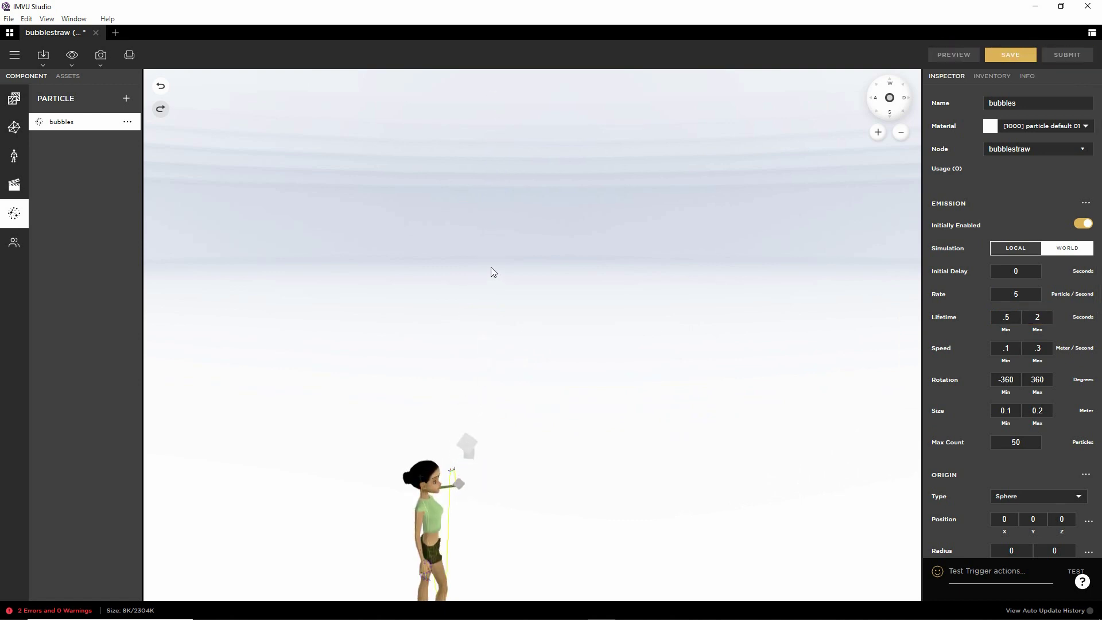
# Step: Inspect the shorter-lived bubbles around the avatar's straw from several angles and distances
pyautogui.moveTo(520, 510)
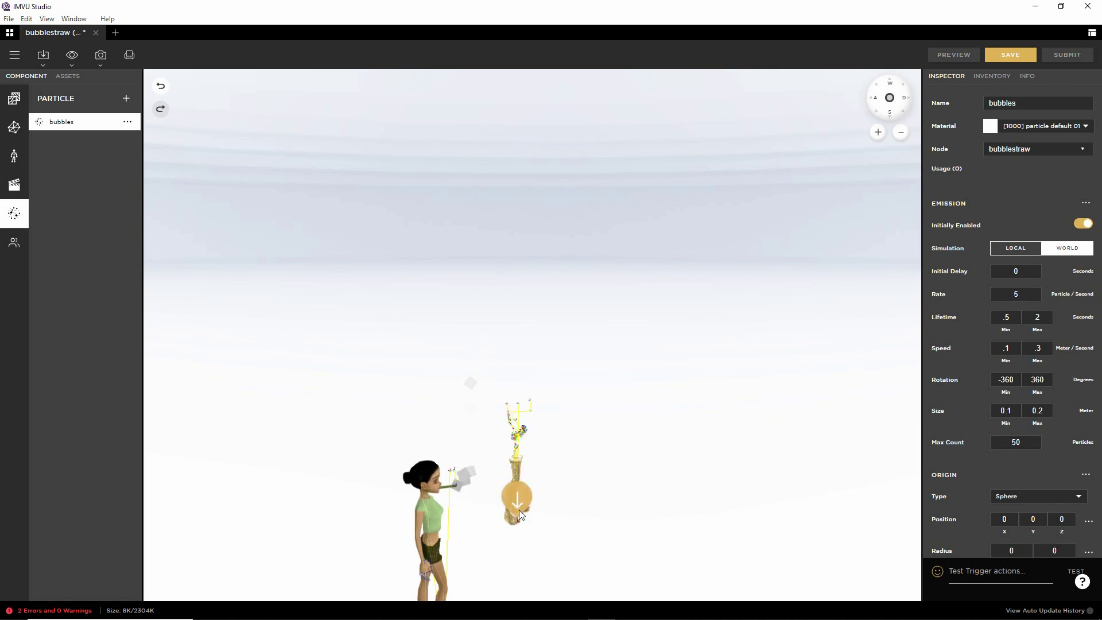
pyautogui.moveTo(542, 518); pyautogui.dragTo(565, 368, button='right')
pyautogui.scroll(5, 565, 375)
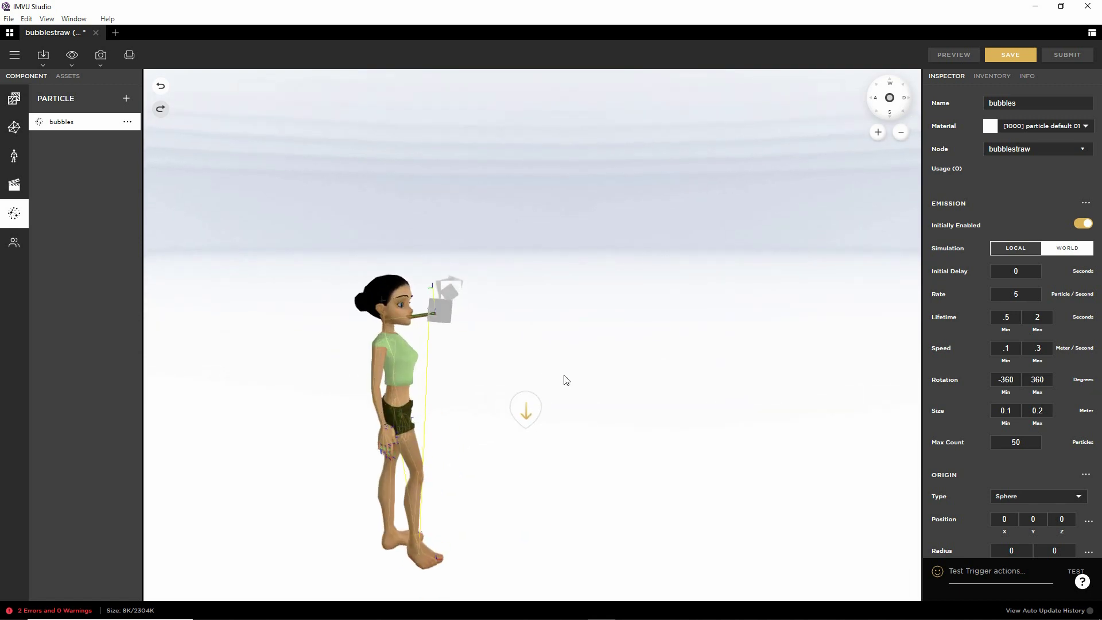
pyautogui.moveTo(481, 373); pyautogui.dragTo(613, 380, button='right')
pyautogui.moveTo(620, 433); pyautogui.dragTo(597, 433)
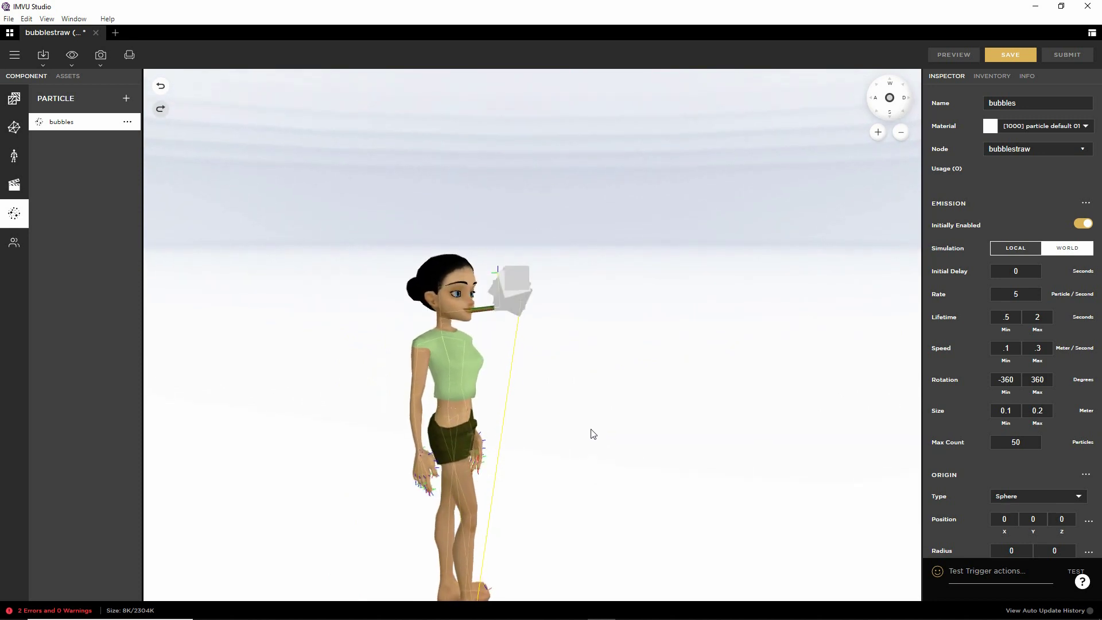
pyautogui.scroll(5, 585, 421)
pyautogui.moveTo(561, 362); pyautogui.dragTo(591, 480, button='right')
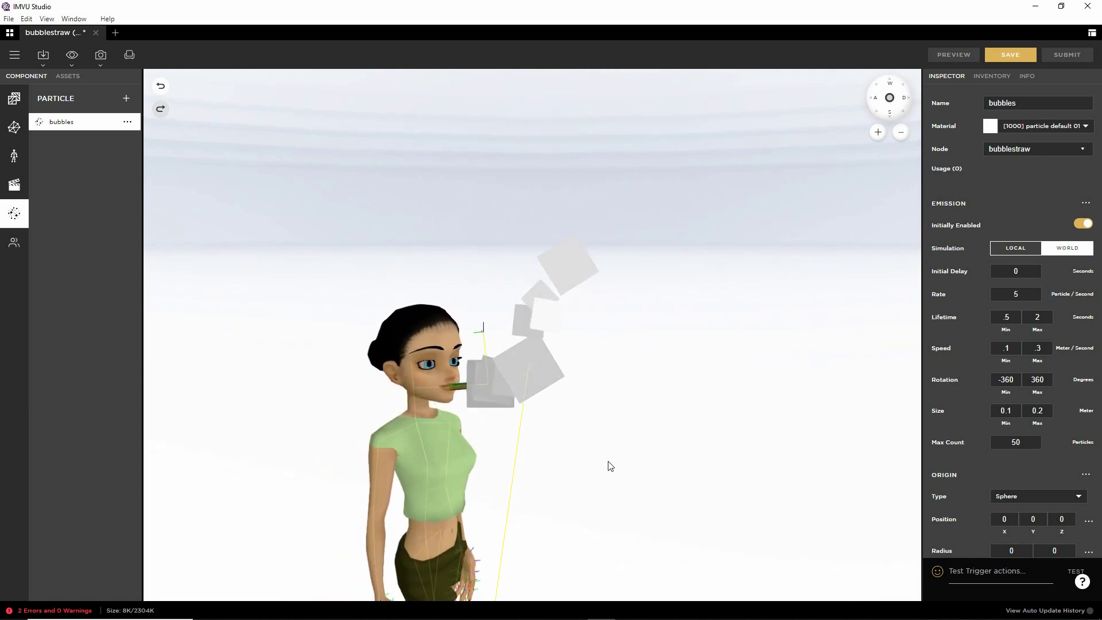
pyautogui.moveTo(608, 463); pyautogui.dragTo(596, 454, button='right')
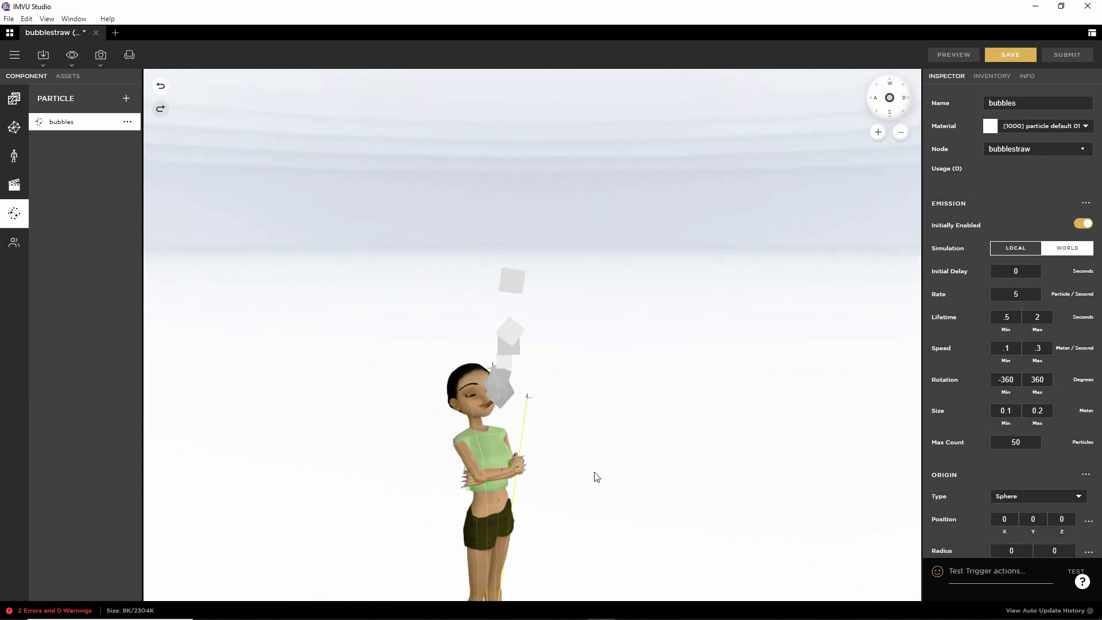
pyautogui.click(592, 455)
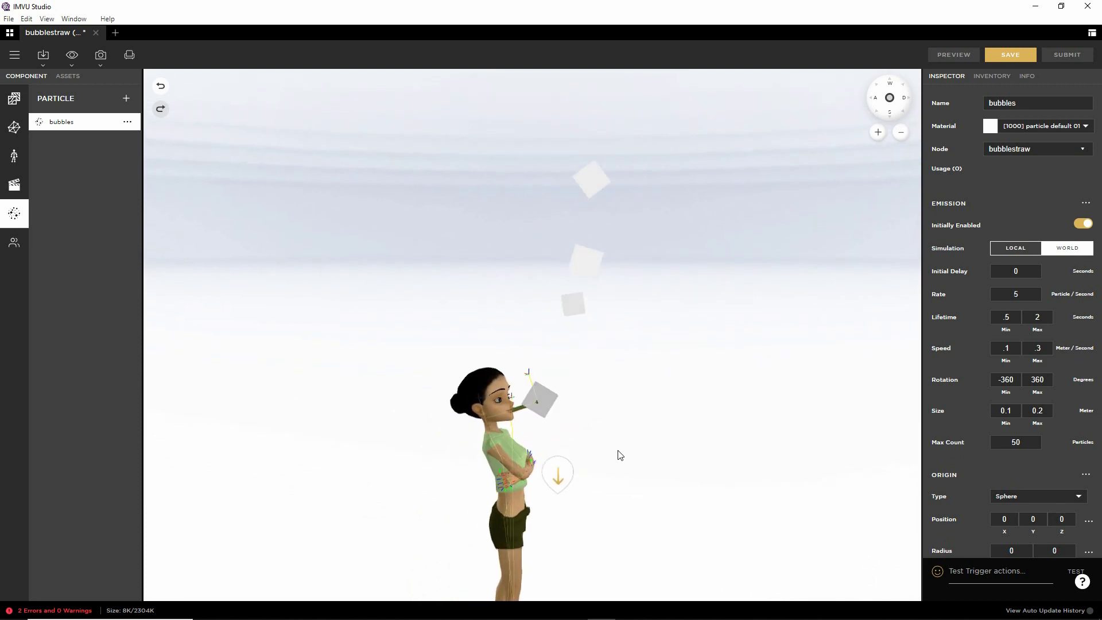
pyautogui.scroll(-1, 612, 455)
# Step: Review the bubbles' origin, radius, direction and gravity settings against the path they take from the straw
pyautogui.scroll(-6, 944, 405)
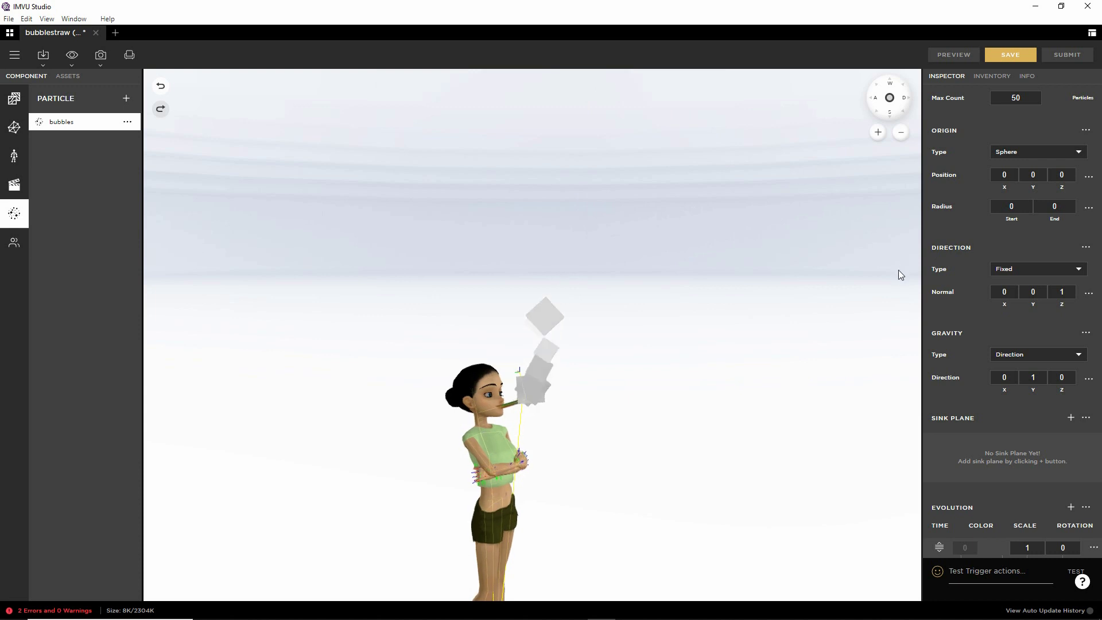
pyautogui.moveTo(924, 144)
pyautogui.mouseDown()
pyautogui.moveTo(920, 129)
pyautogui.moveTo(915, 219)
pyautogui.mouseUp()
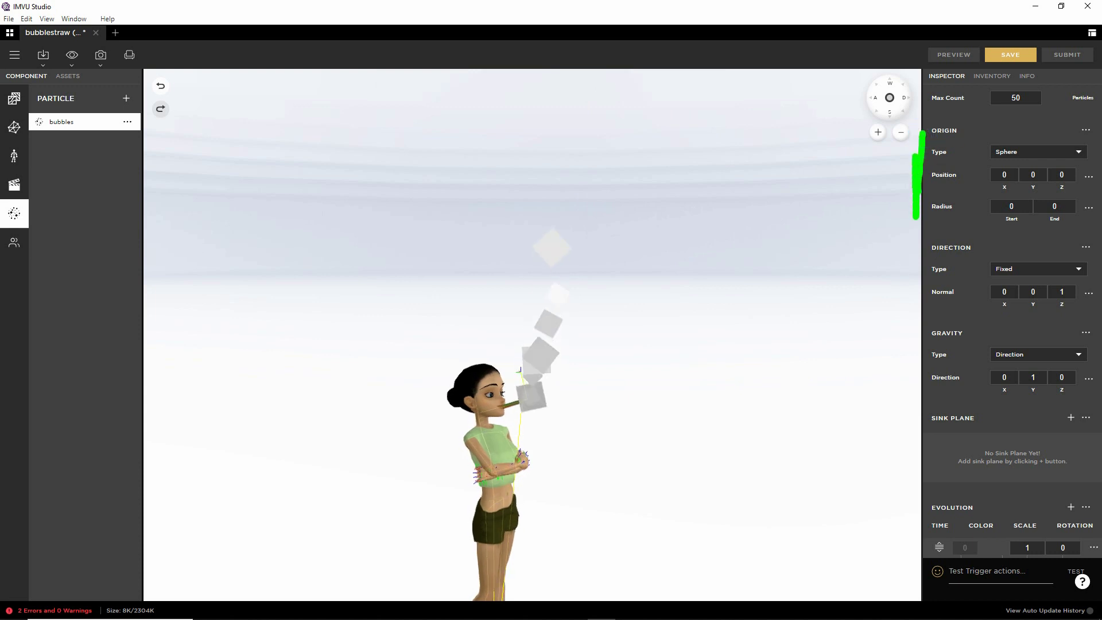
pyautogui.moveTo(1006, 223); pyautogui.dragTo(1066, 224)
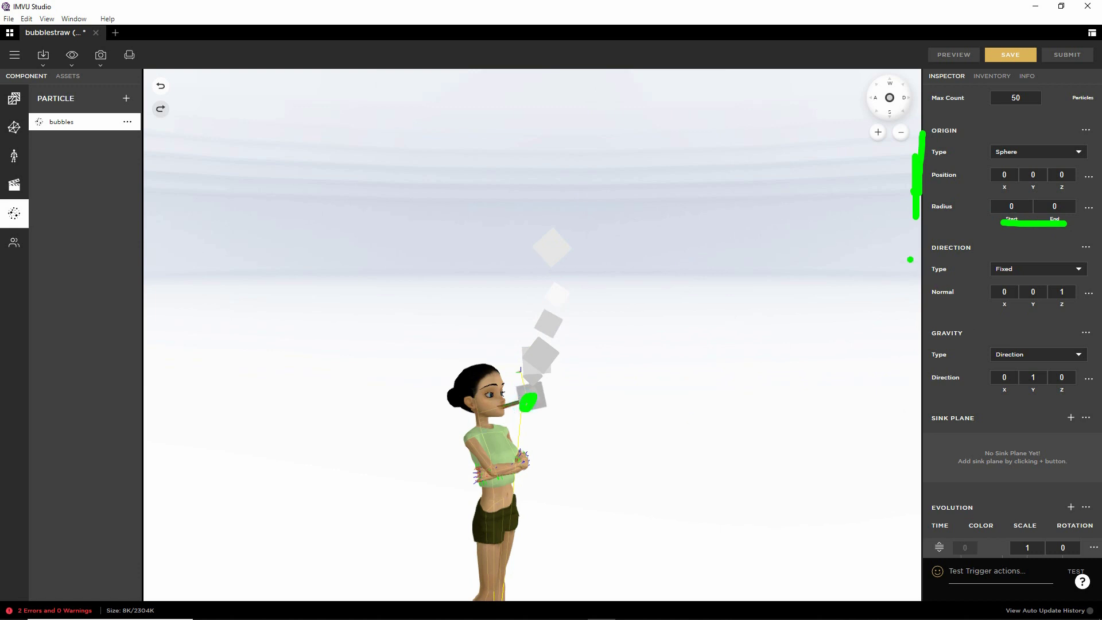
pyautogui.moveTo(910, 260); pyautogui.dragTo(918, 308)
pyautogui.moveTo(527, 404)
pyautogui.mouseDown()
pyautogui.moveTo(650, 382)
pyautogui.moveTo(667, 391)
pyautogui.mouseUp()
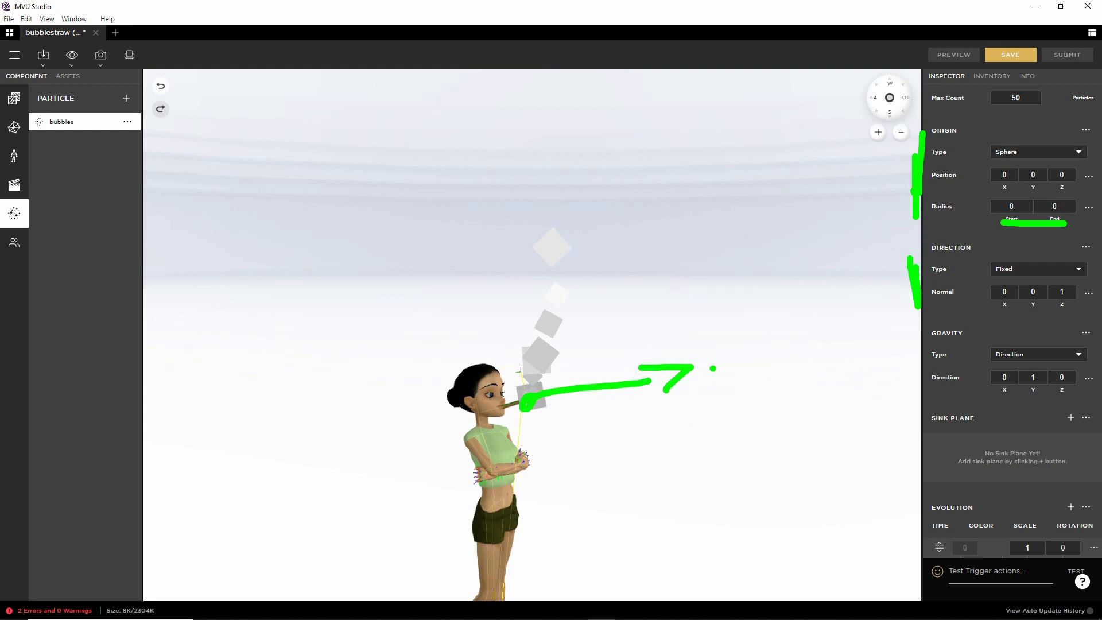
pyautogui.moveTo(917, 349)
pyautogui.mouseDown()
pyautogui.moveTo(914, 395)
pyautogui.moveTo(915, 339)
pyautogui.mouseUp()
pyautogui.moveTo(527, 397)
pyautogui.mouseDown()
pyautogui.moveTo(639, 212)
pyautogui.moveTo(665, 236)
pyautogui.mouseUp()
pyautogui.press('Escape')
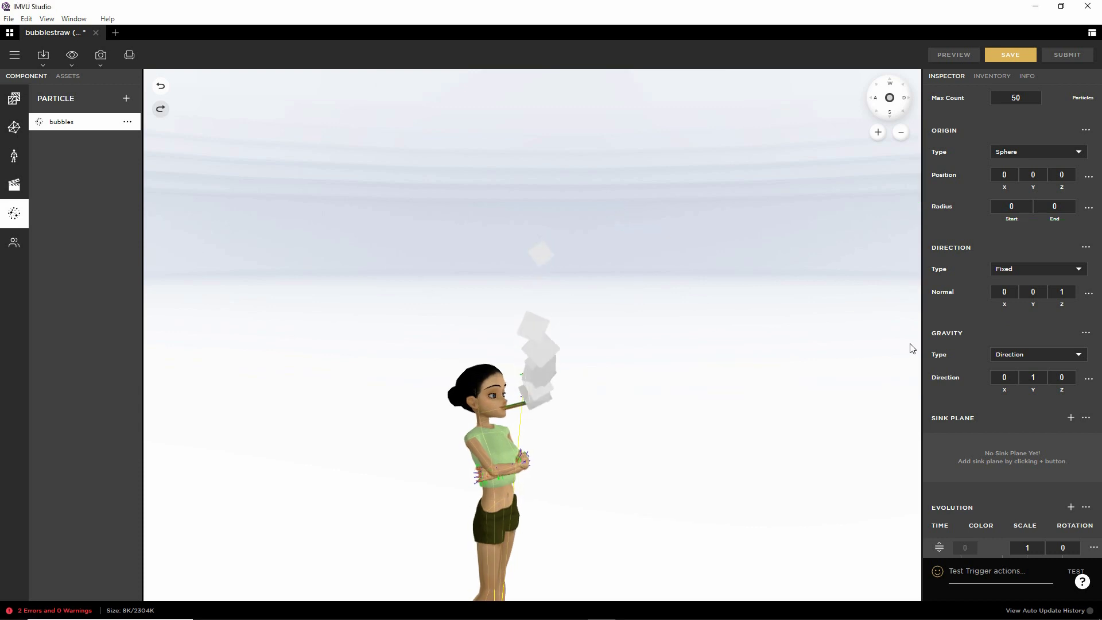
# Step: Review how the bubbles' lifetime, rate, max count and speed settings shape the stream rising from the straw
pyautogui.scroll(6, 983, 353)
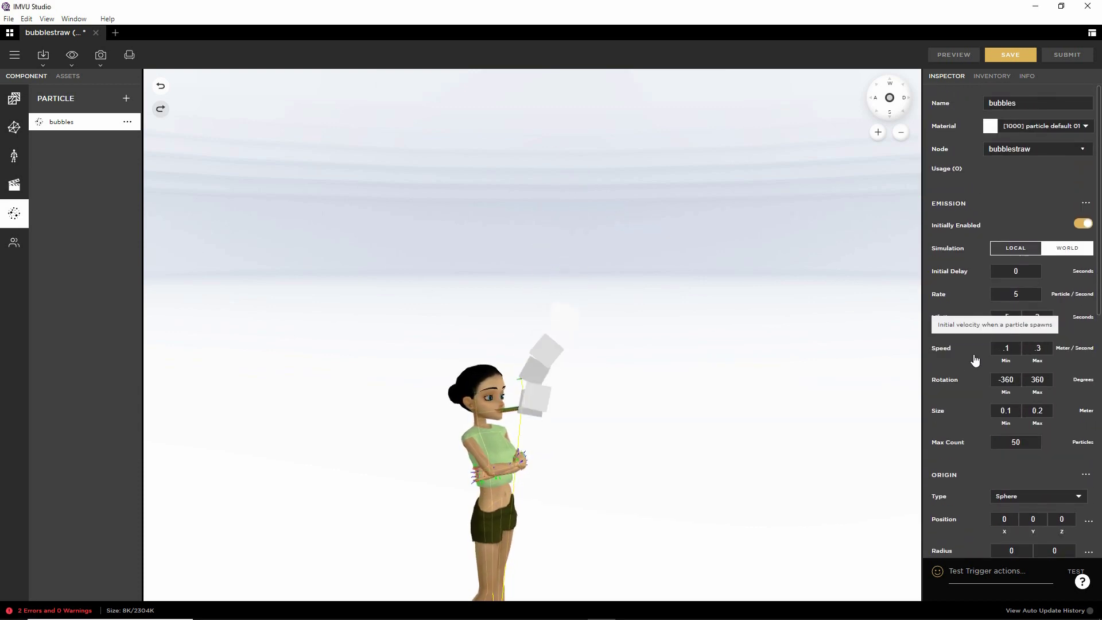
pyautogui.moveTo(913, 217)
pyautogui.mouseDown()
pyautogui.moveTo(893, 455)
pyautogui.moveTo(900, 277)
pyautogui.mouseUp()
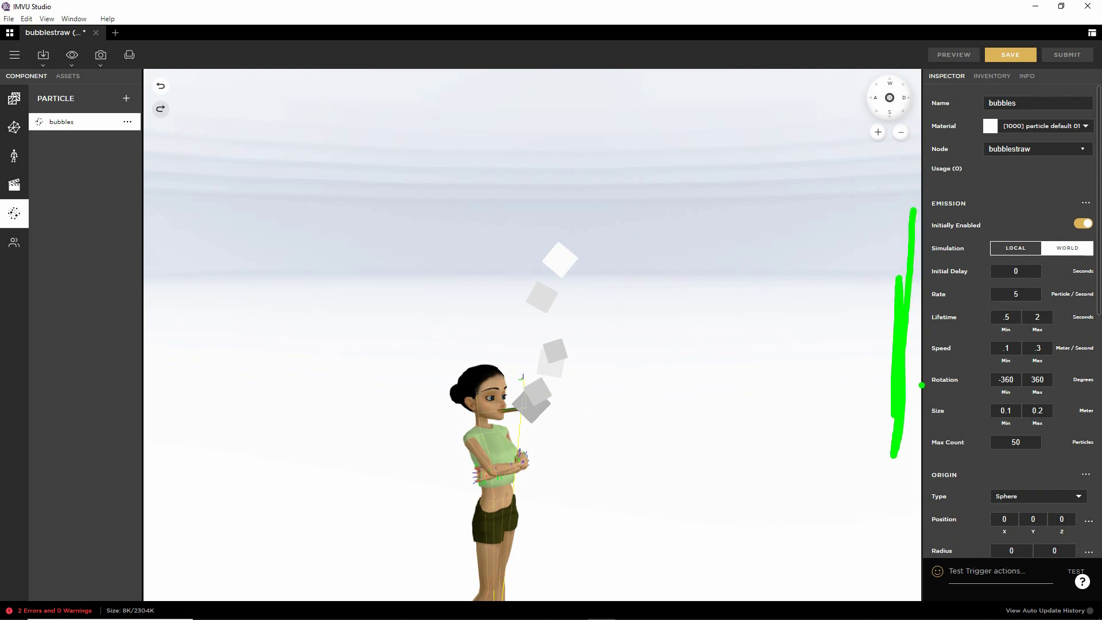
pyautogui.moveTo(934, 328); pyautogui.dragTo(951, 330)
pyautogui.moveTo(506, 409)
pyautogui.mouseDown()
pyautogui.moveTo(542, 379)
pyautogui.moveTo(541, 170)
pyautogui.mouseUp()
pyautogui.moveTo(529, 204)
pyautogui.mouseDown()
pyautogui.moveTo(538, 171)
pyautogui.moveTo(560, 201)
pyautogui.mouseUp()
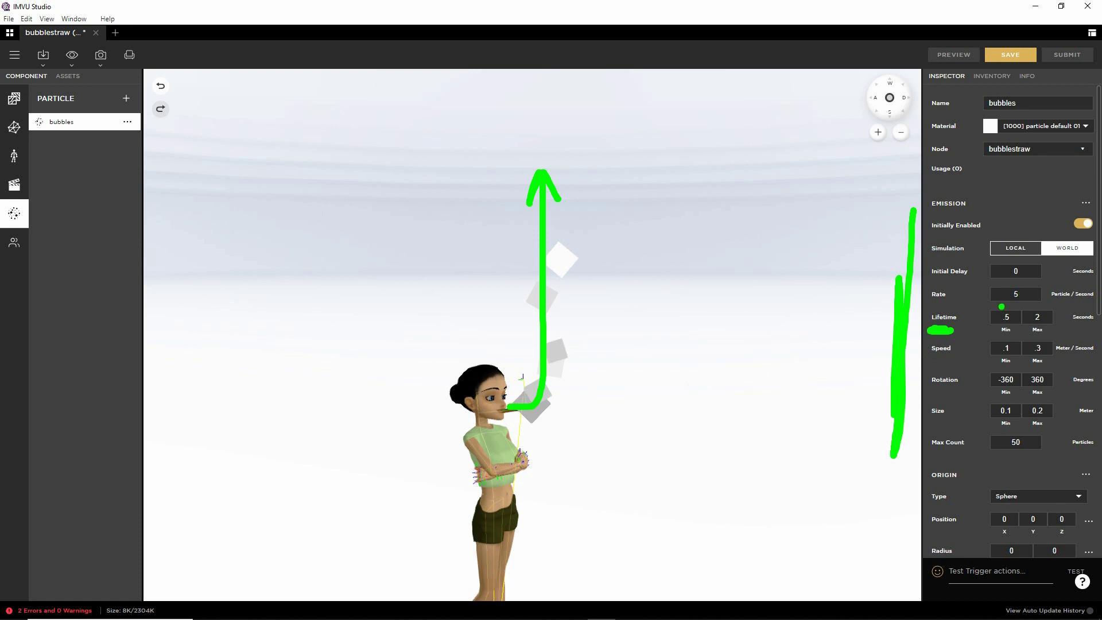
pyautogui.moveTo(1002, 306); pyautogui.dragTo(1037, 305)
pyautogui.moveTo(549, 411)
pyautogui.mouseDown()
pyautogui.moveTo(563, 402)
pyautogui.moveTo(581, 344)
pyautogui.moveTo(591, 238)
pyautogui.mouseUp()
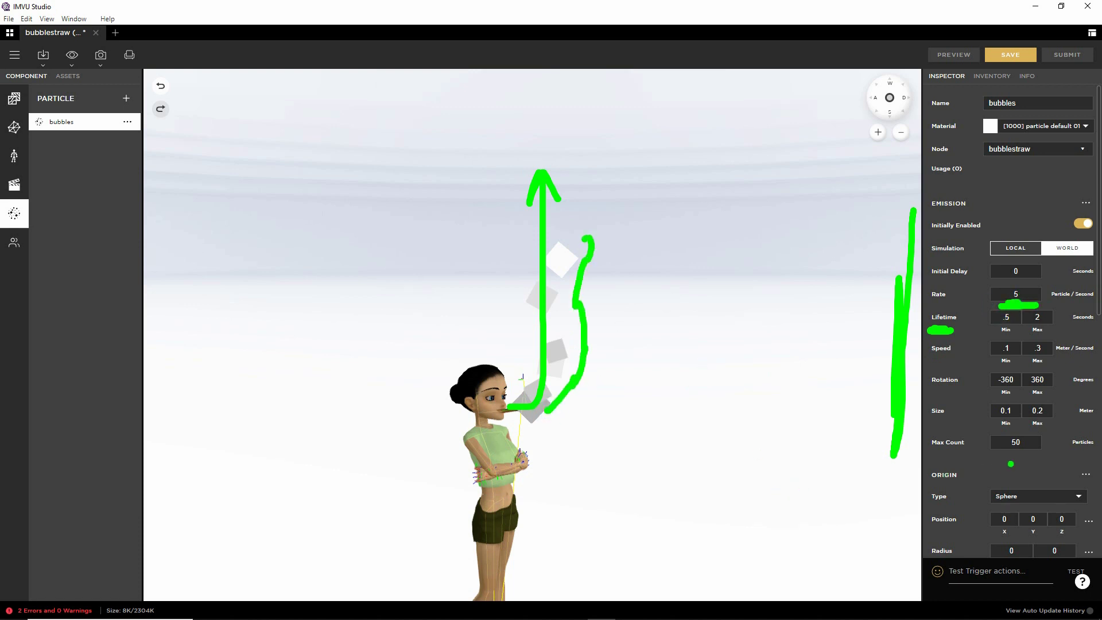
pyautogui.moveTo(1002, 454)
pyautogui.mouseDown()
pyautogui.moveTo(1027, 456)
pyautogui.moveTo(1016, 459)
pyautogui.mouseUp()
pyautogui.moveTo(571, 411)
pyautogui.mouseDown()
pyautogui.moveTo(551, 413)
pyautogui.moveTo(592, 293)
pyautogui.moveTo(585, 188)
pyautogui.mouseUp()
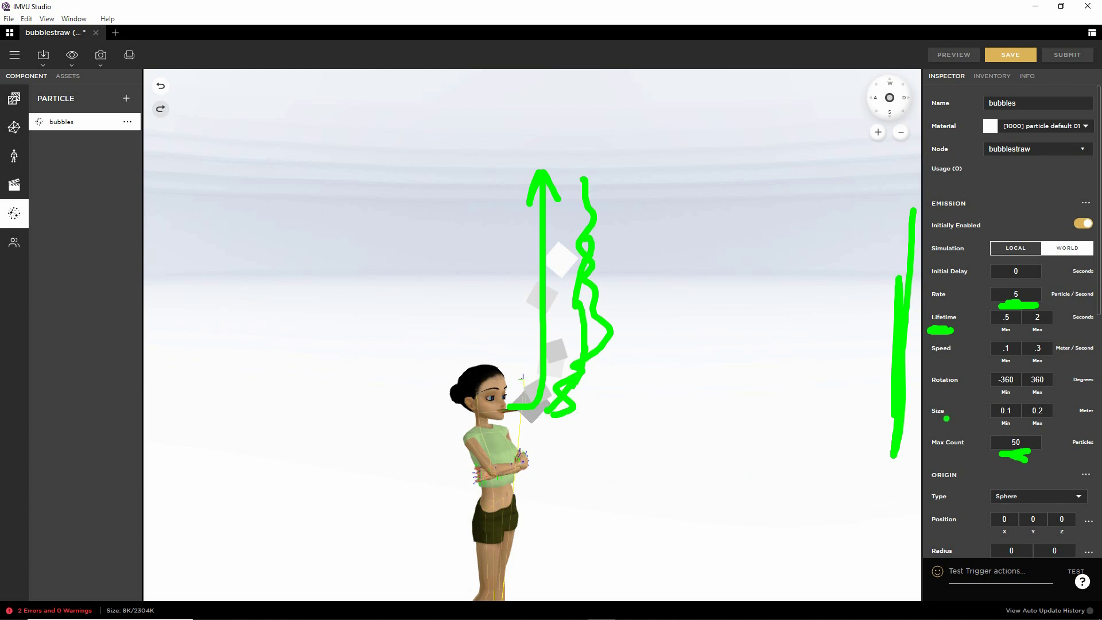
pyautogui.moveTo(929, 359); pyautogui.dragTo(956, 362)
pyautogui.moveTo(537, 412)
pyautogui.mouseDown()
pyautogui.moveTo(573, 186)
pyautogui.moveTo(563, 171)
pyautogui.moveTo(591, 196)
pyautogui.mouseUp()
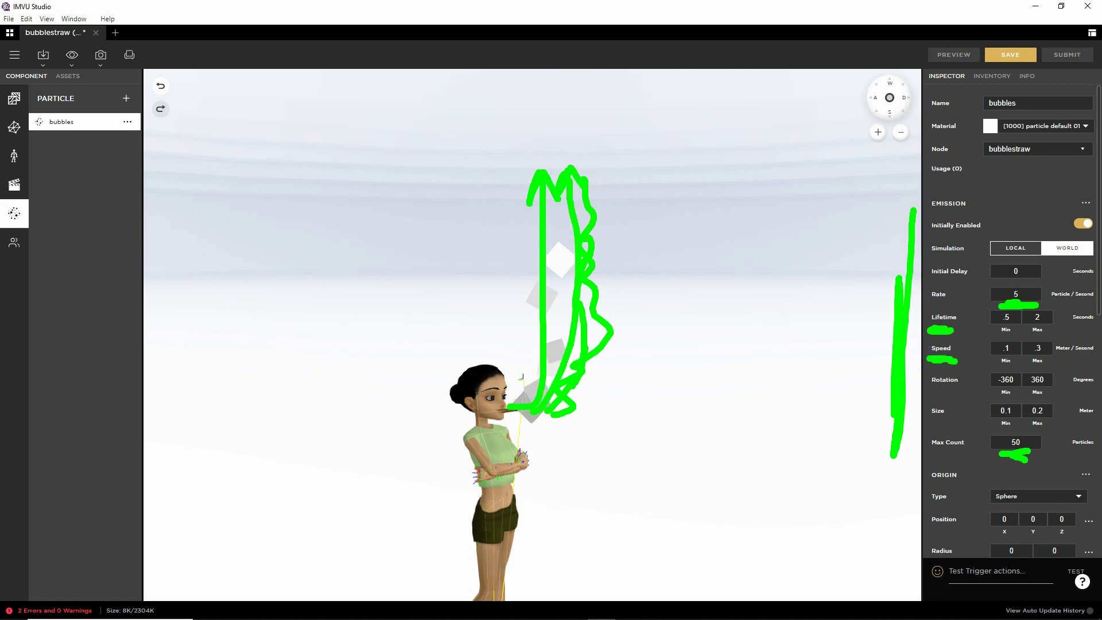
pyautogui.moveTo(662, 349)
pyautogui.mouseDown()
pyautogui.moveTo(546, 522)
pyautogui.moveTo(444, 511)
pyautogui.moveTo(580, 501)
pyautogui.mouseUp()
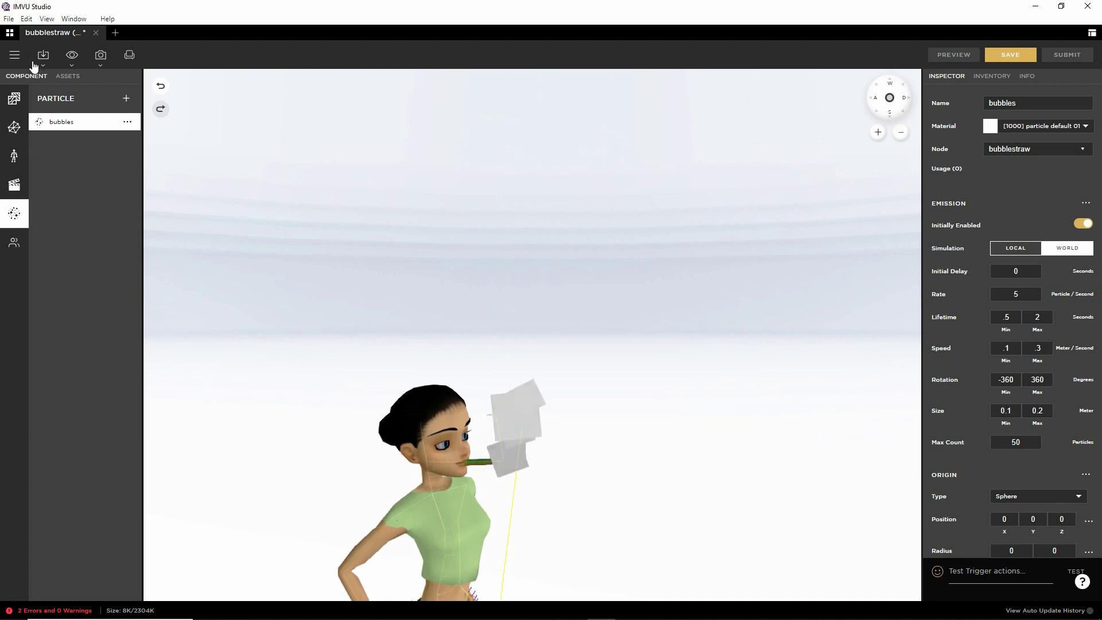
# Step: Save the project as a new product named bubblestraw (3)
pyautogui.click(14, 54)
pyautogui.moveTo(29, 78)
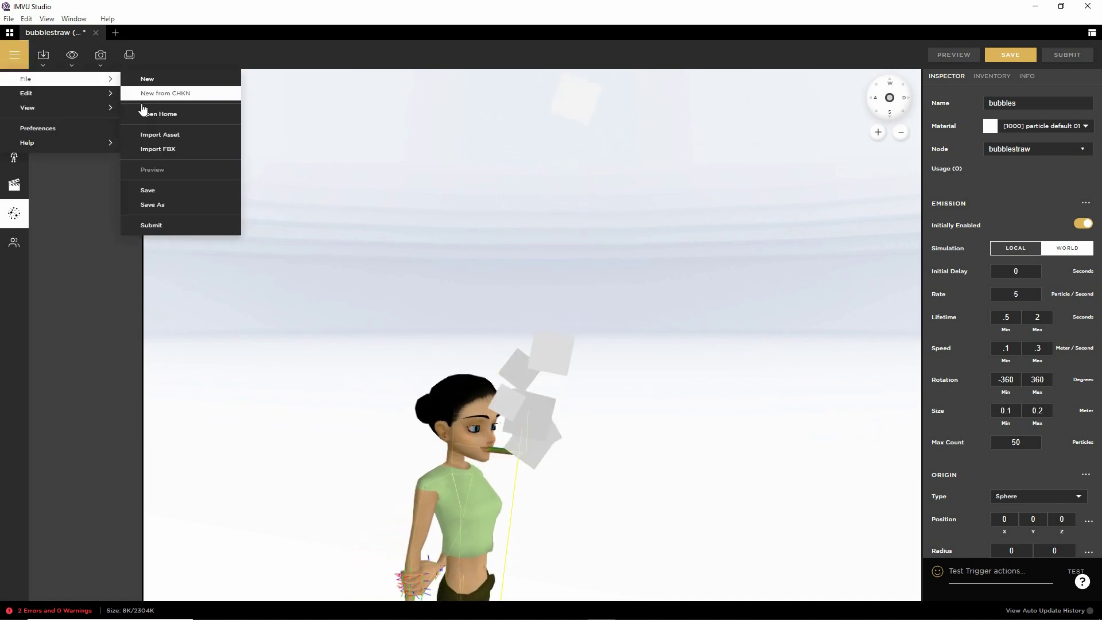
pyautogui.click(151, 208)
pyautogui.click(518, 340)
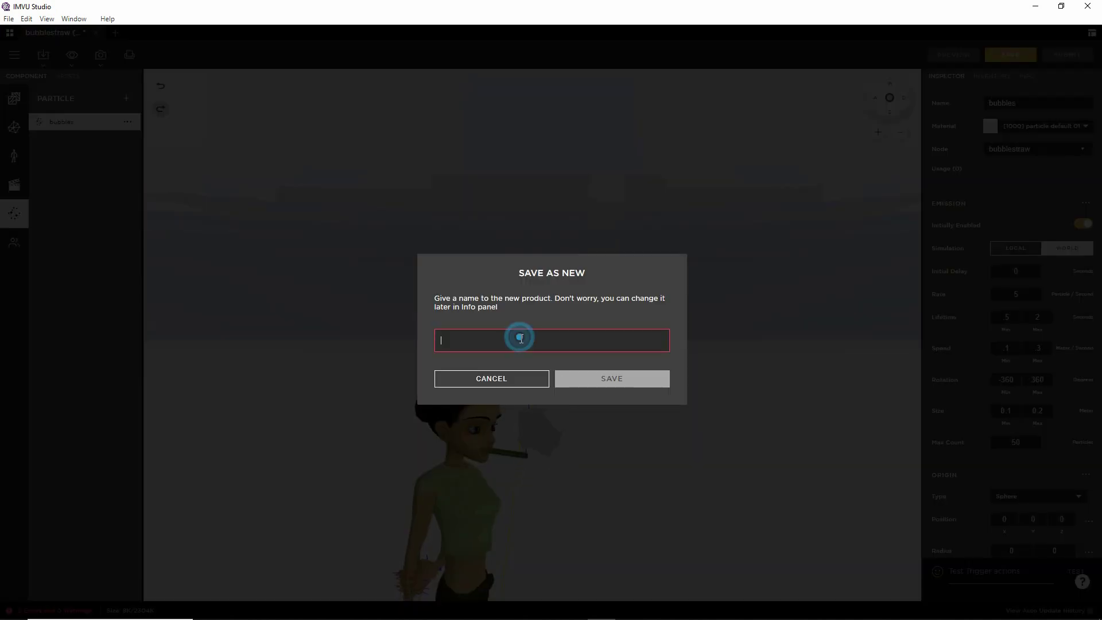
pyautogui.write('bubble')
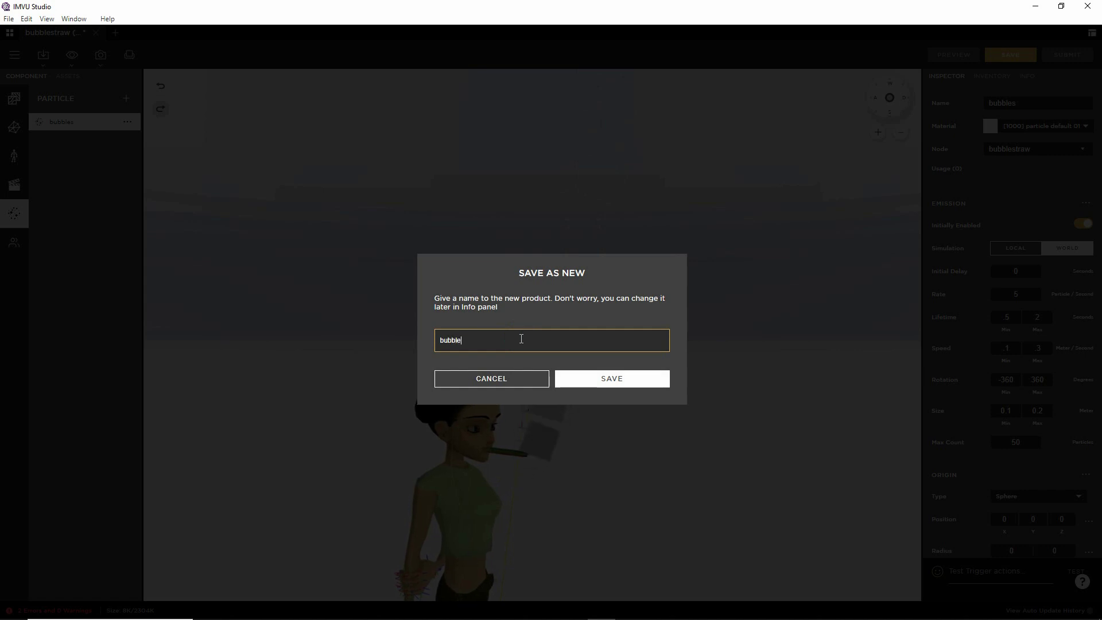
pyautogui.write('straw (3)')
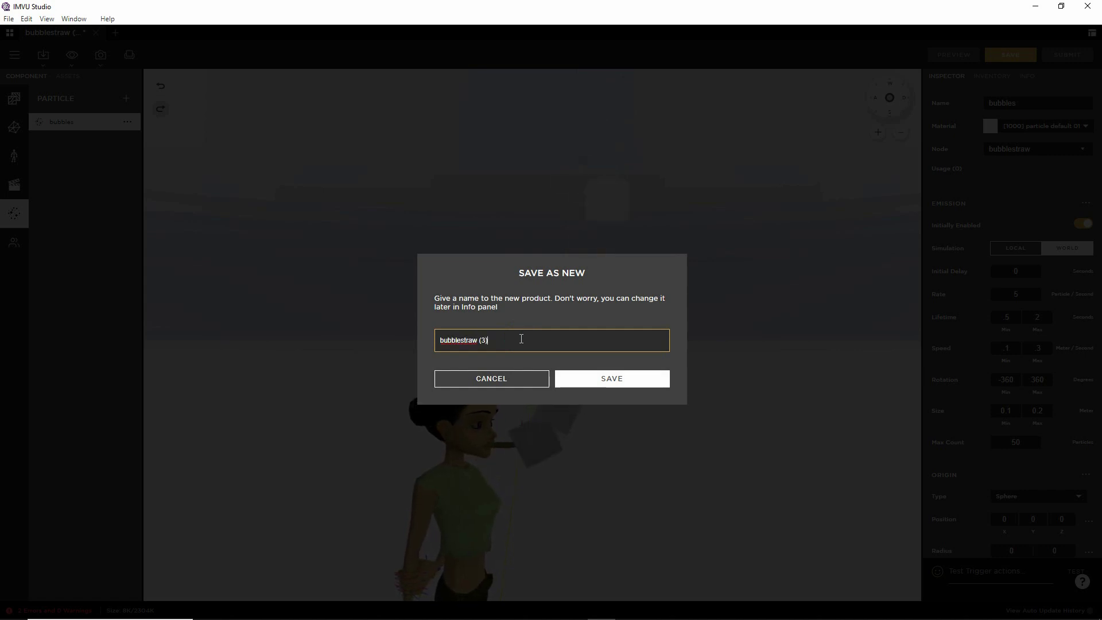
pyautogui.click(611, 379)
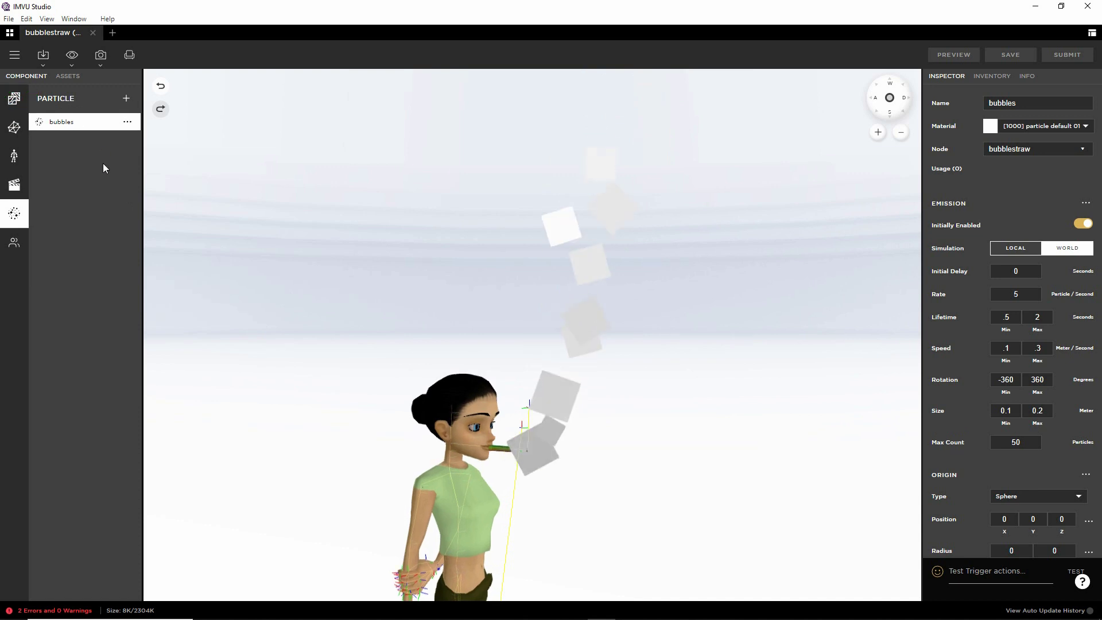
# Step: Open the particle default 01 material and review its texture and transparency settings
pyautogui.click(13, 99)
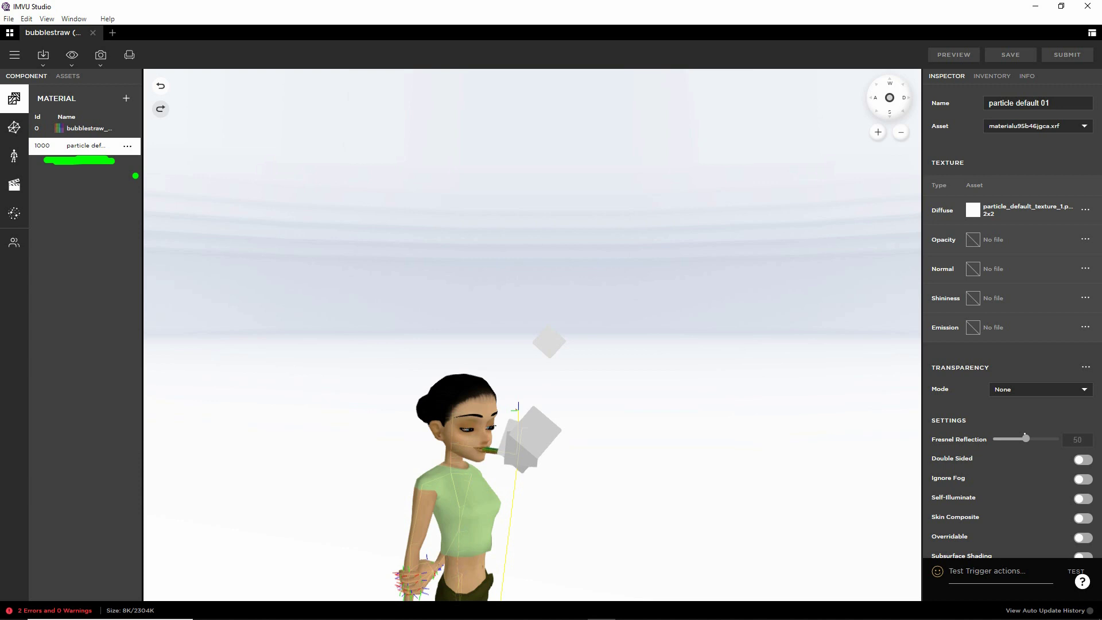
pyautogui.moveTo(121, 127); pyautogui.dragTo(146, 126)
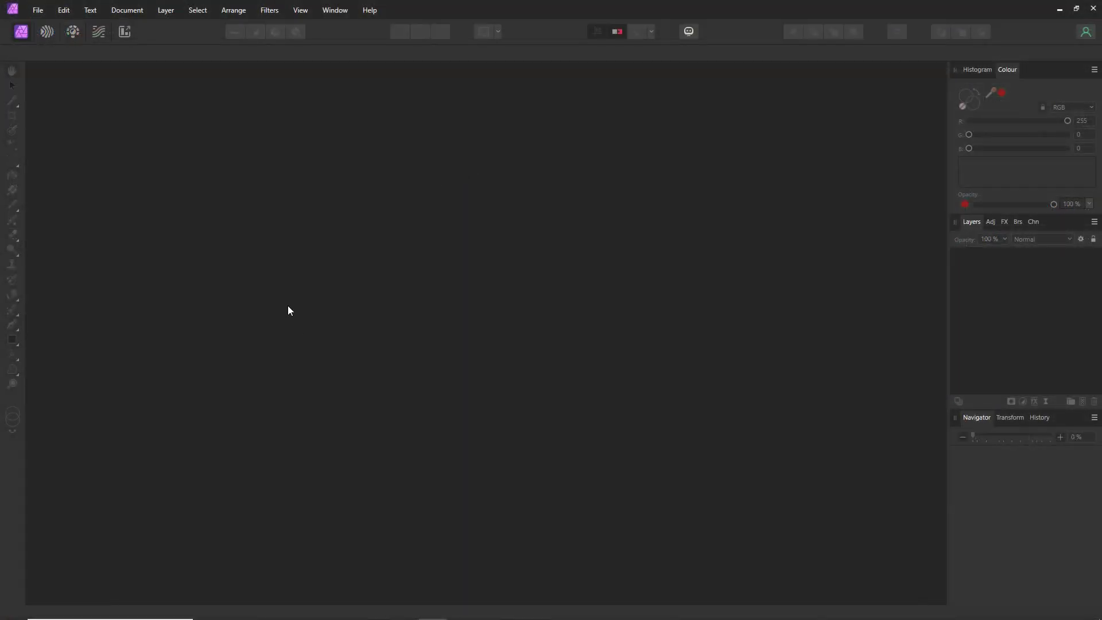
# Step: Switch to Affinity Photo and create a new 64 x 64 px document for the bubble texture
pyautogui.click(35, 9)
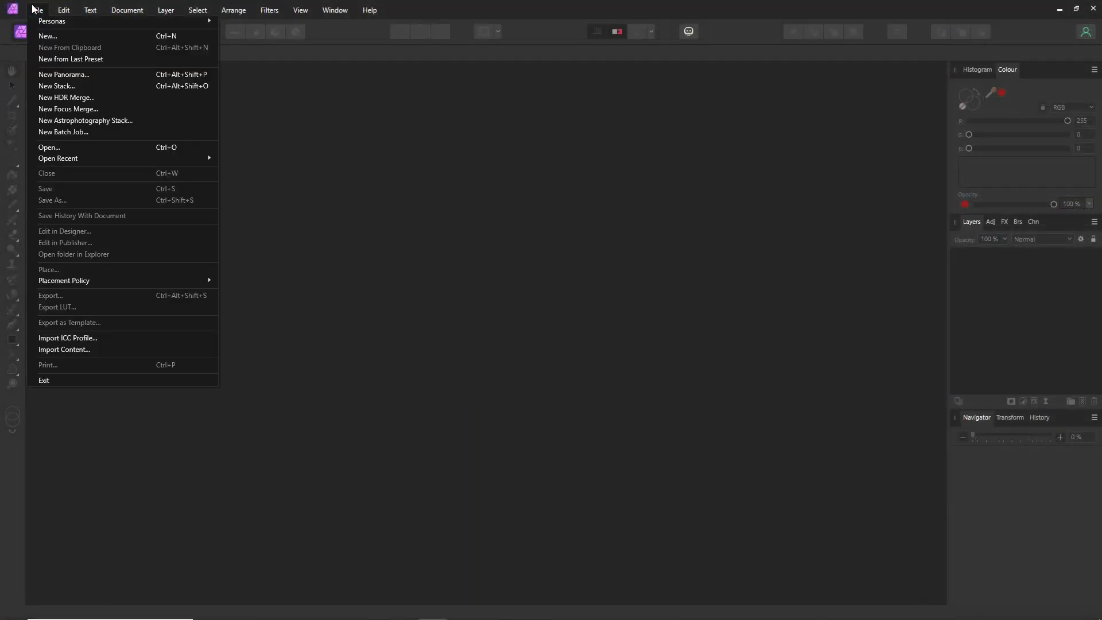
pyautogui.click(49, 35)
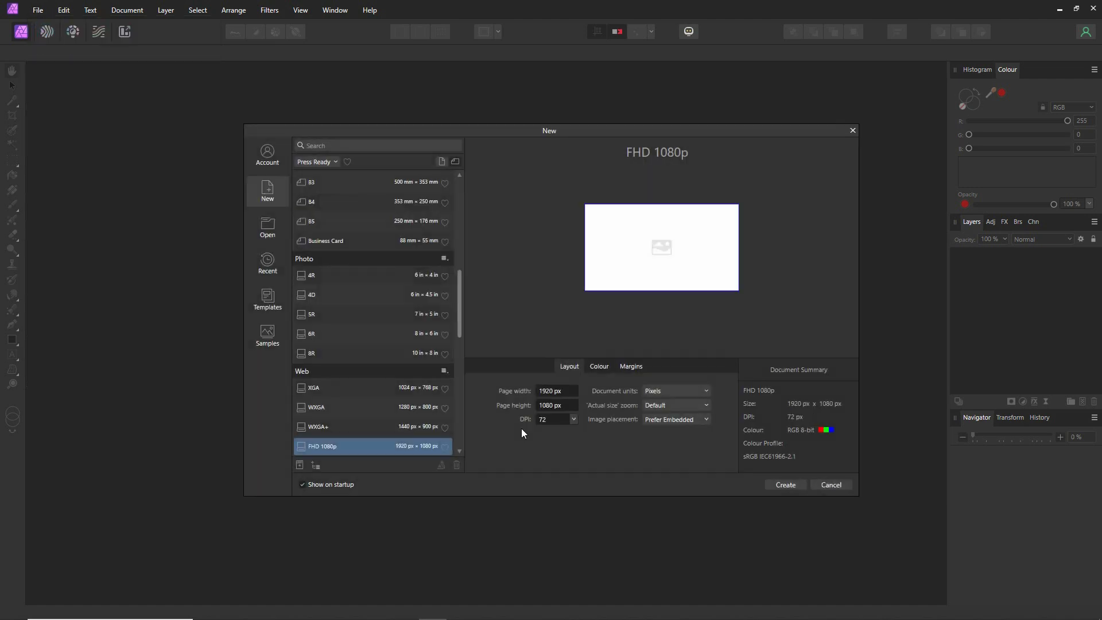
pyautogui.write('64')
pyautogui.click(553, 405)
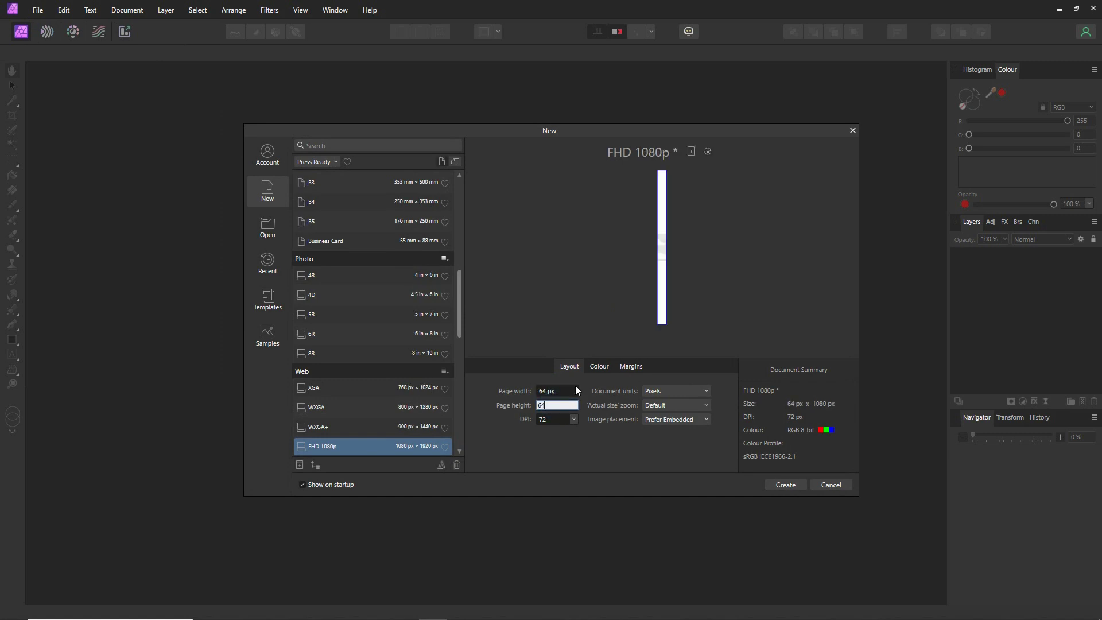
pyautogui.click(566, 392)
pyautogui.click(784, 484)
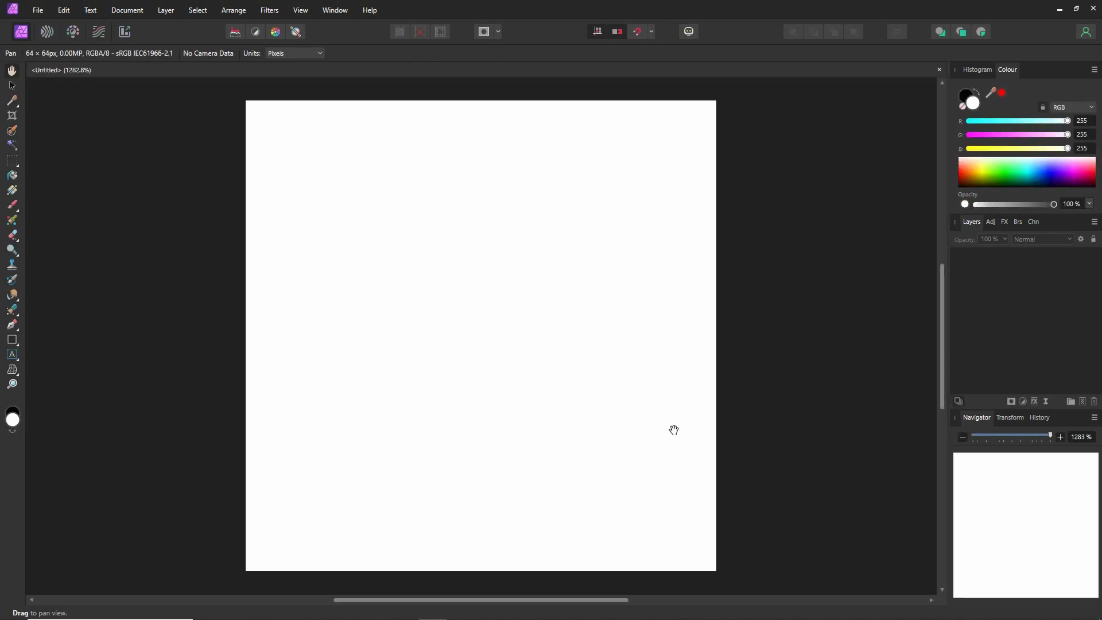
# Step: Add a pixel layer and flood fill it with black, RGB 0, 0, 0
pyautogui.click(1082, 402)
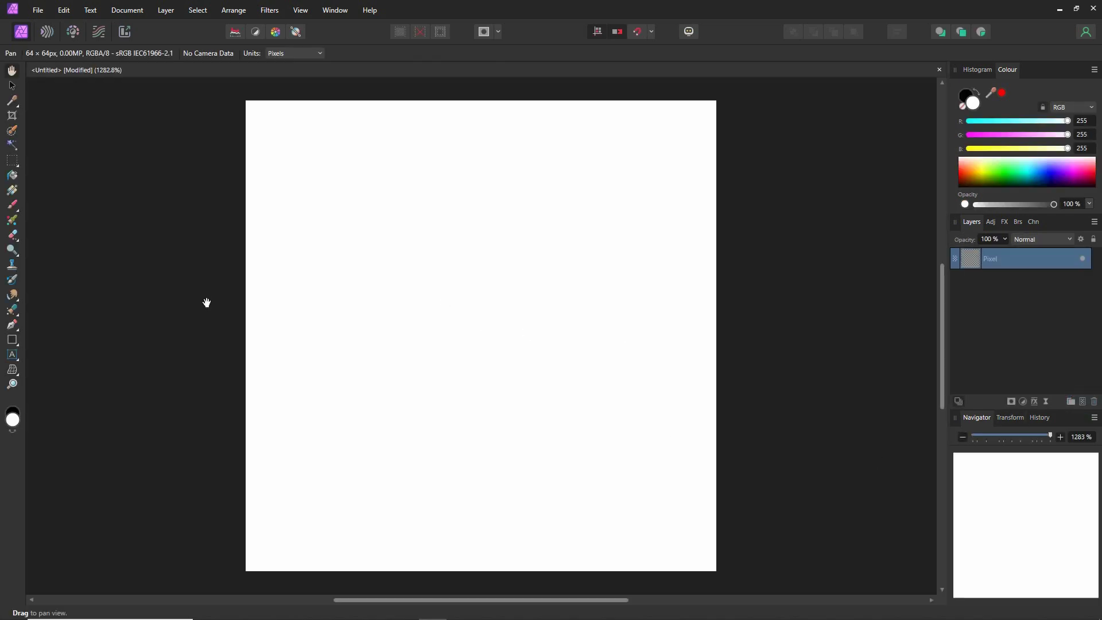
pyautogui.click(12, 173)
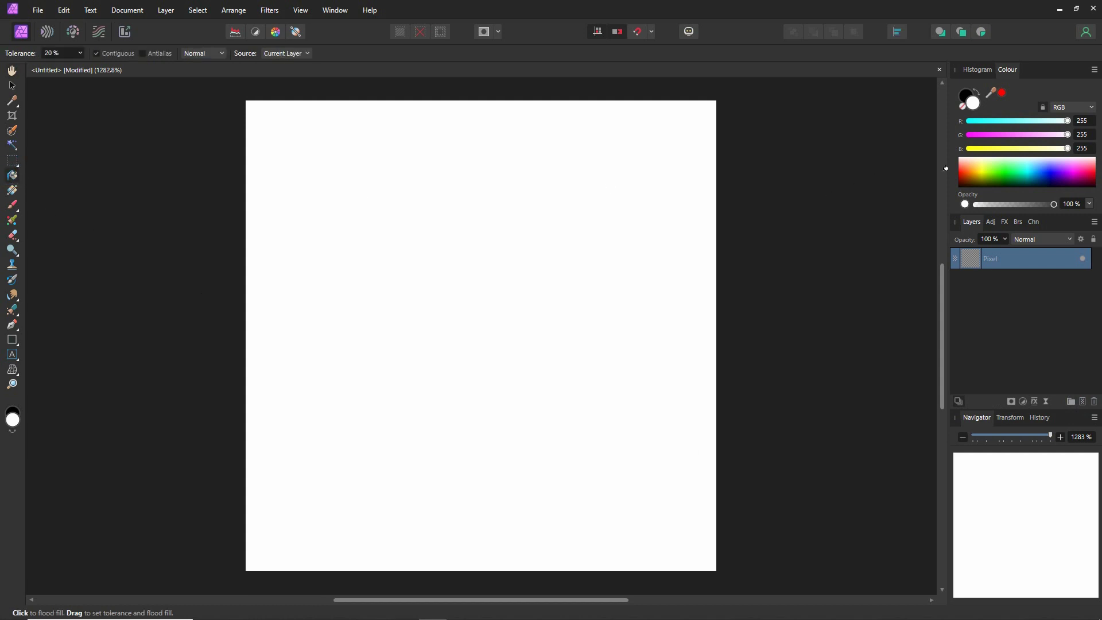
pyautogui.click(969, 121)
pyautogui.click(970, 134)
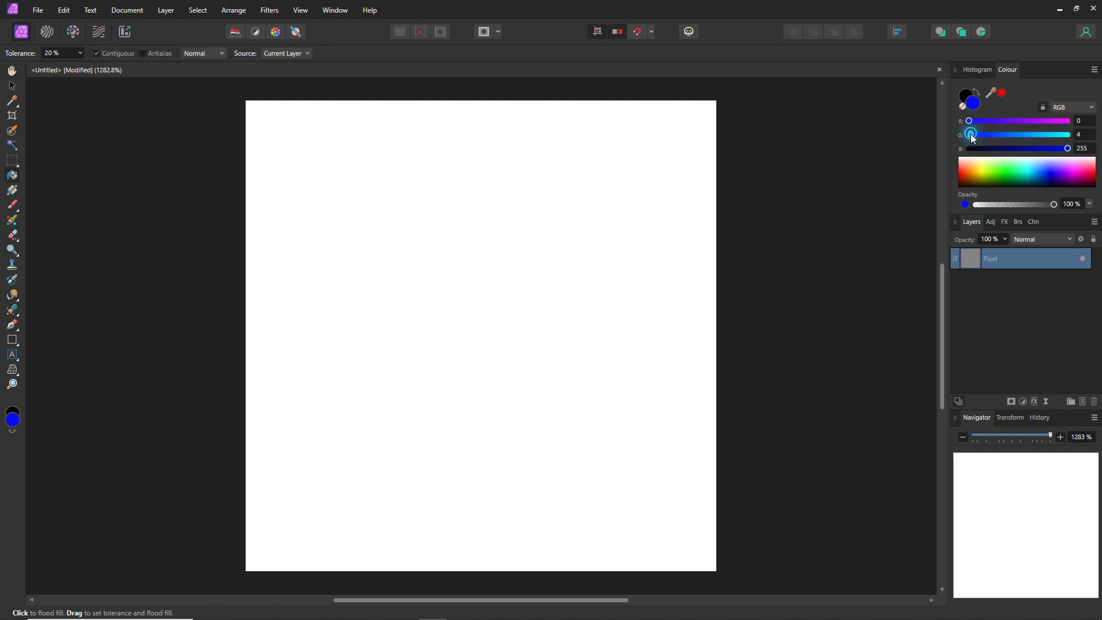
pyautogui.click(971, 148)
pyautogui.click(612, 175)
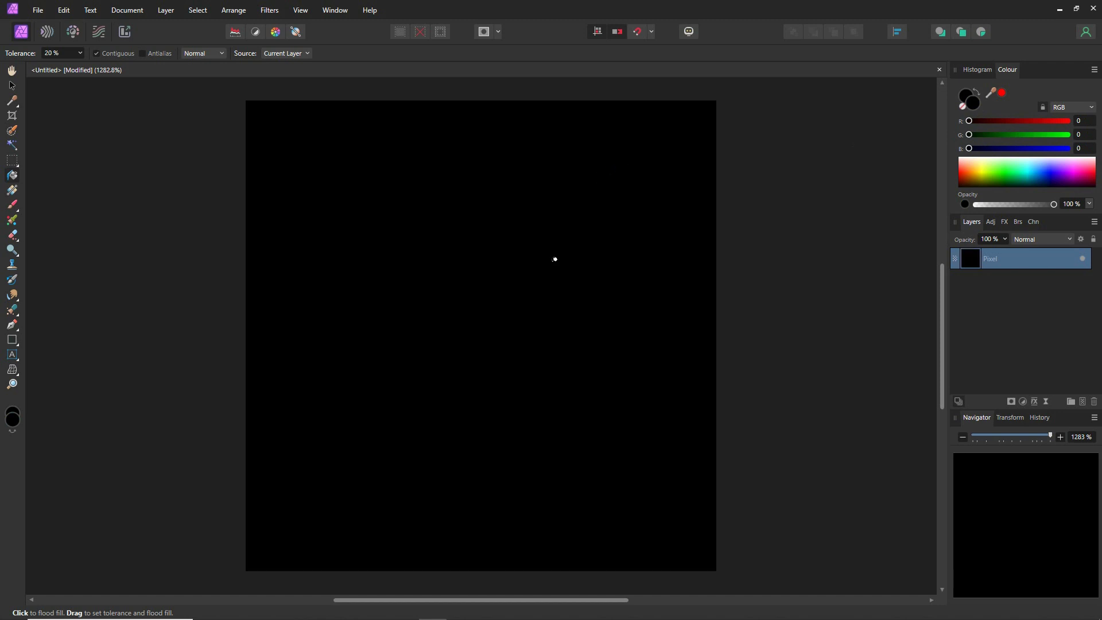
# Step: Draw a large circle with the Ellipse Tool, covering most of the black canvas
pyautogui.click(18, 349)
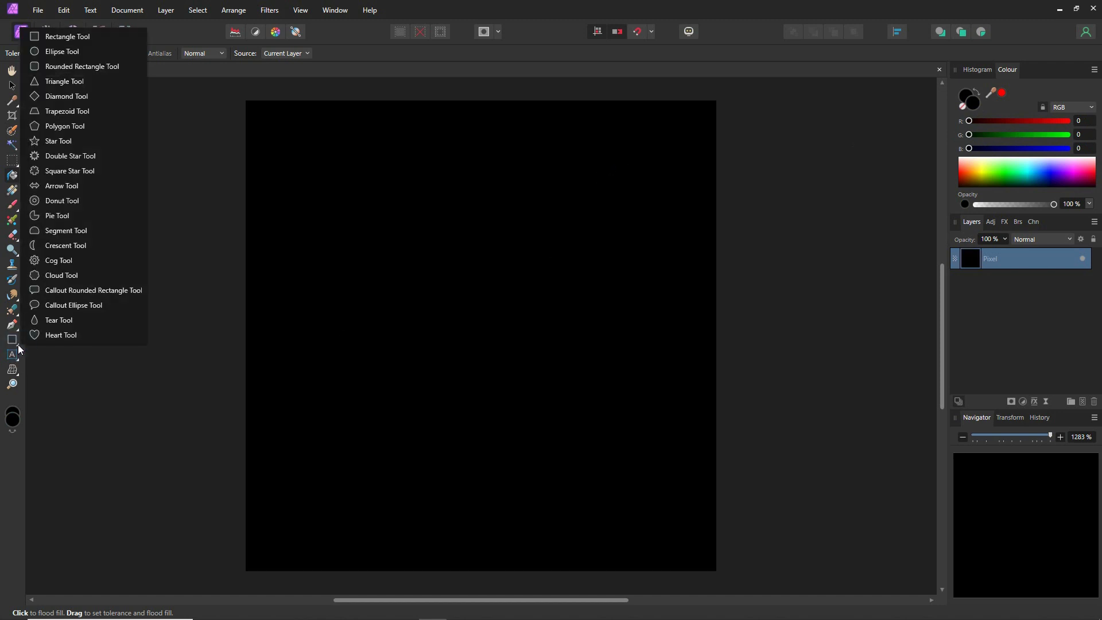
pyautogui.click(62, 51)
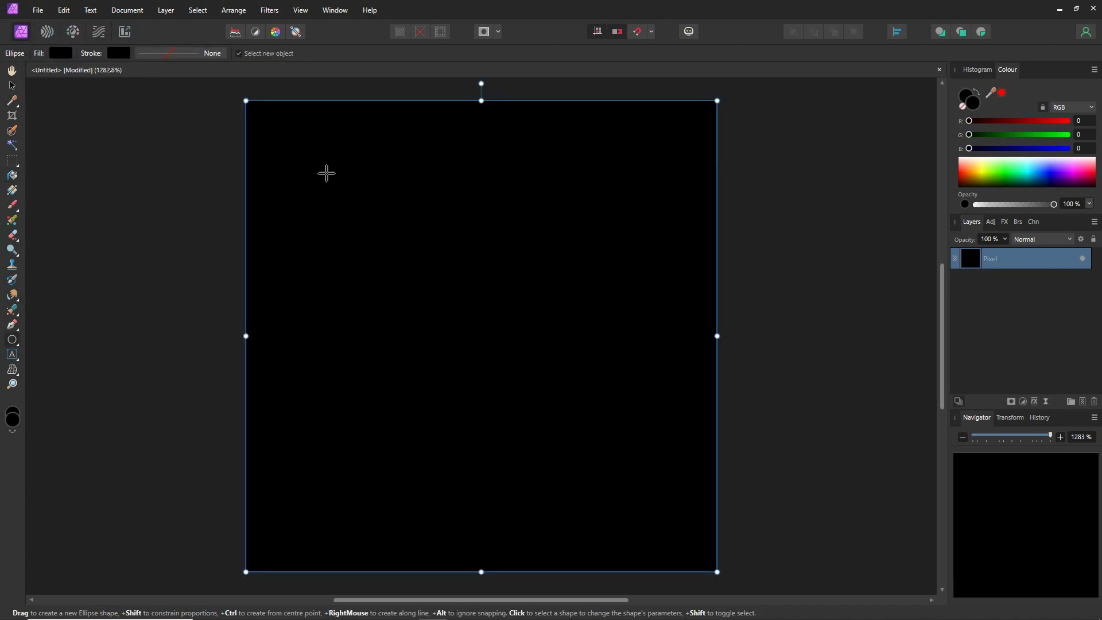
pyautogui.keyDown('shift'); pyautogui.moveTo(302, 165); pyautogui.dragTo(706, 518); pyautogui.keyUp('shift')
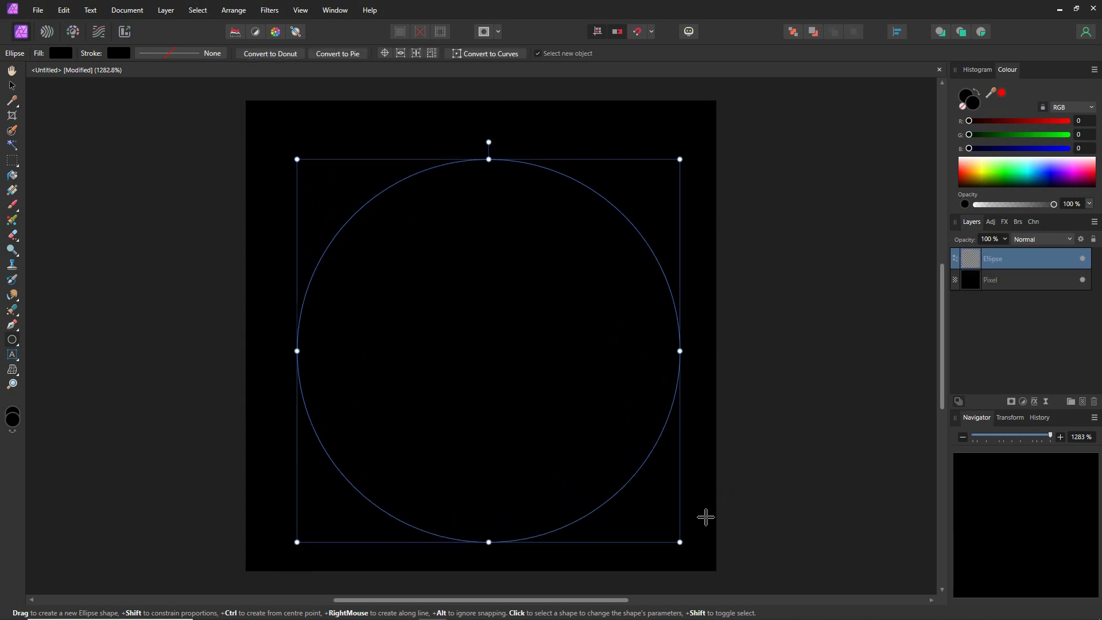
# Step: Set the circle's fill to white, RGB 255, 255, 255
pyautogui.click(1071, 121)
pyautogui.click(1068, 135)
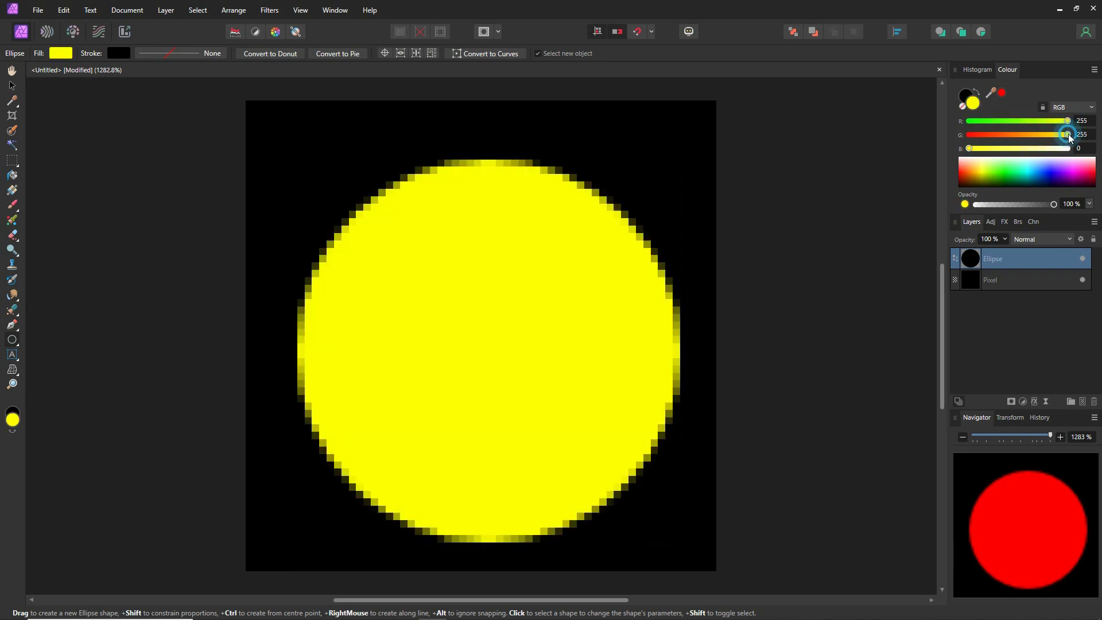
pyautogui.click(1069, 149)
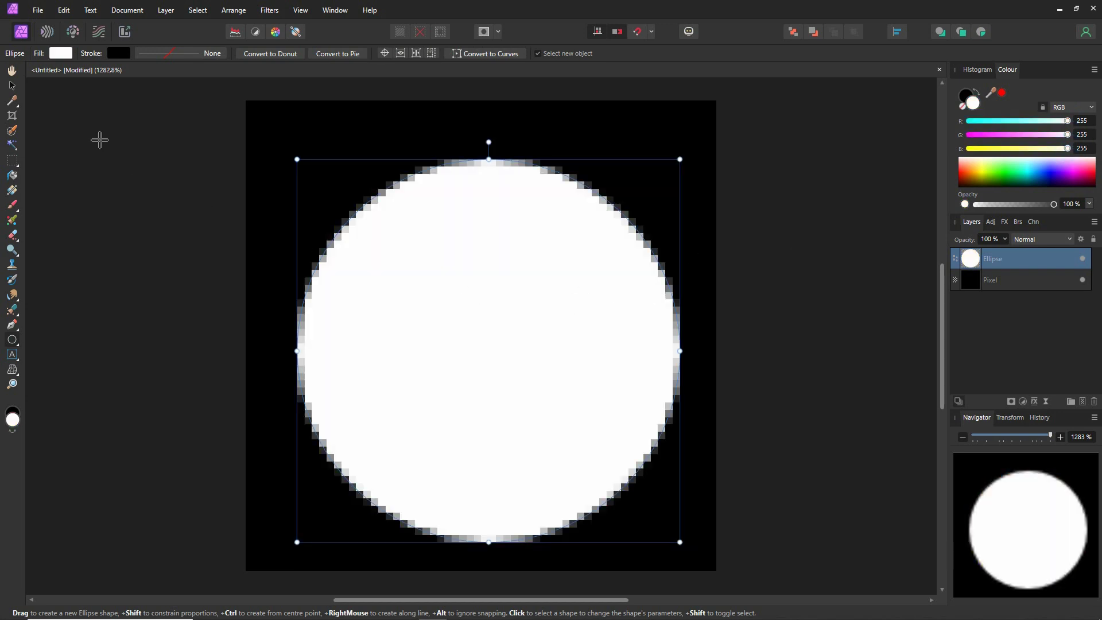
# Step: Move the circle up to centre it vertically on the canvas and widen it slightly on its left side
pyautogui.click(17, 90)
pyautogui.moveTo(503, 357); pyautogui.dragTo(503, 342)
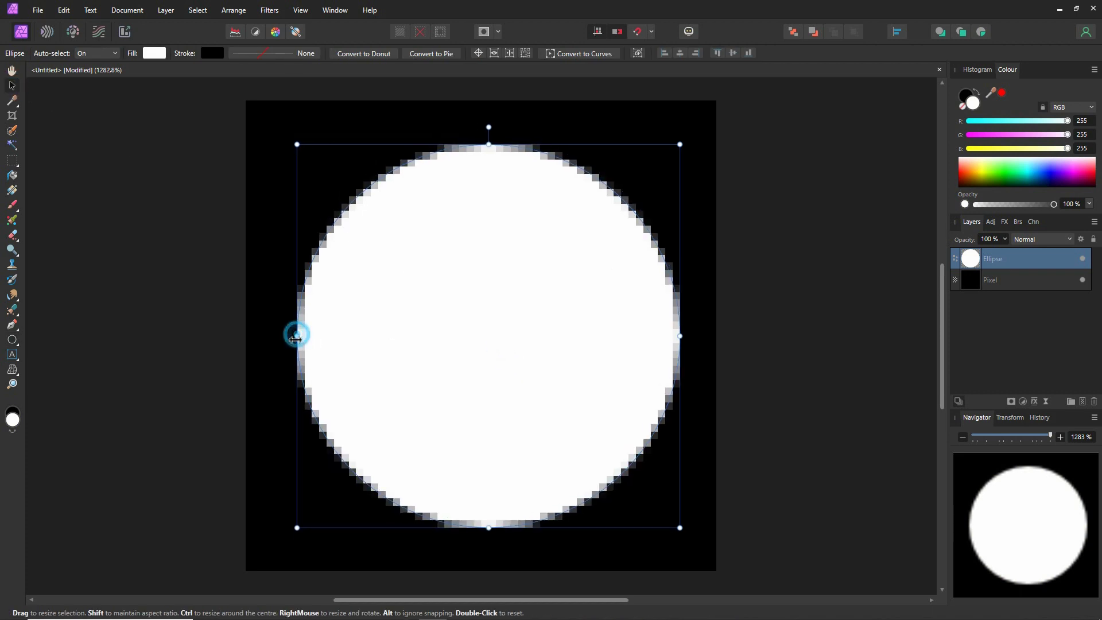
pyautogui.moveTo(296, 336); pyautogui.dragTo(291, 338)
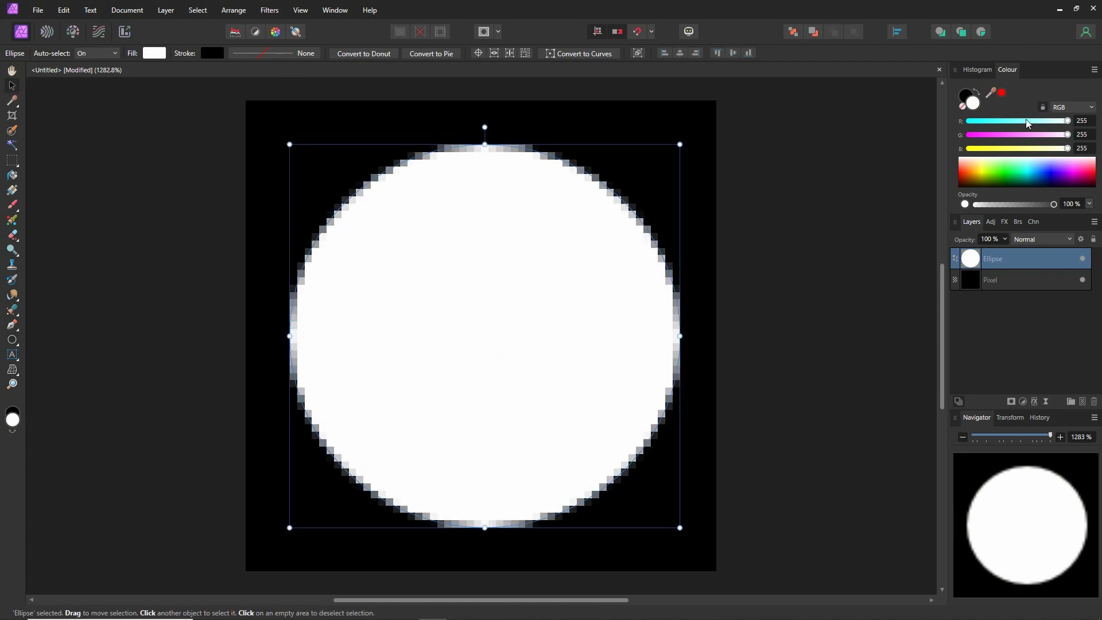
# Step: Change the circle's fill to a neutral mid grey, RGB 140, 140, 140
pyautogui.click(1025, 120)
pyautogui.click(1024, 134)
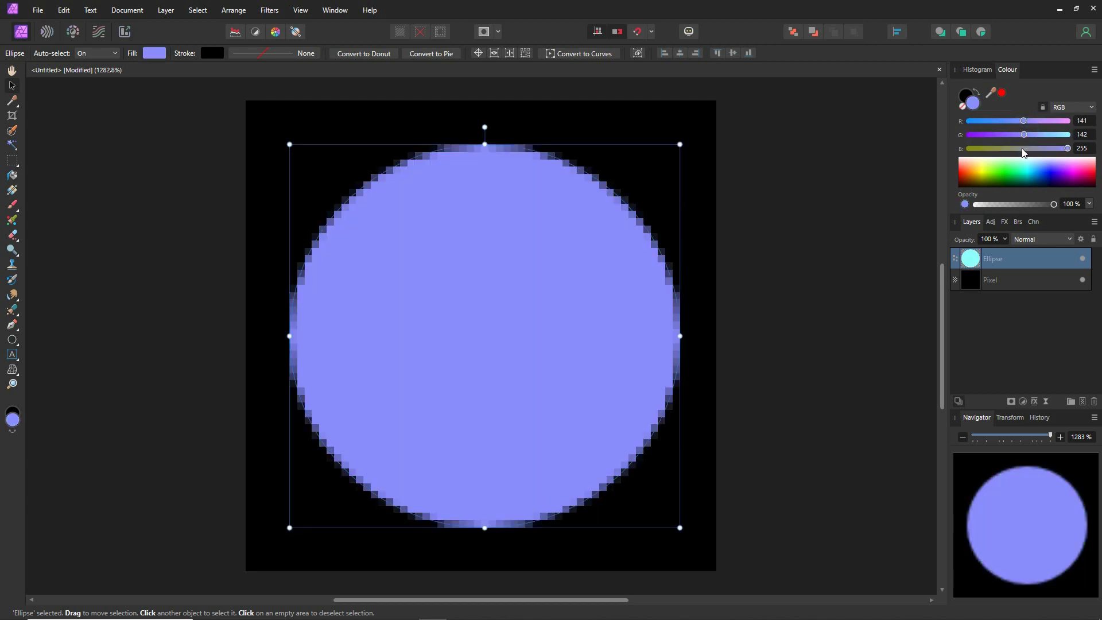
pyautogui.click(1023, 148)
pyautogui.click(1090, 149)
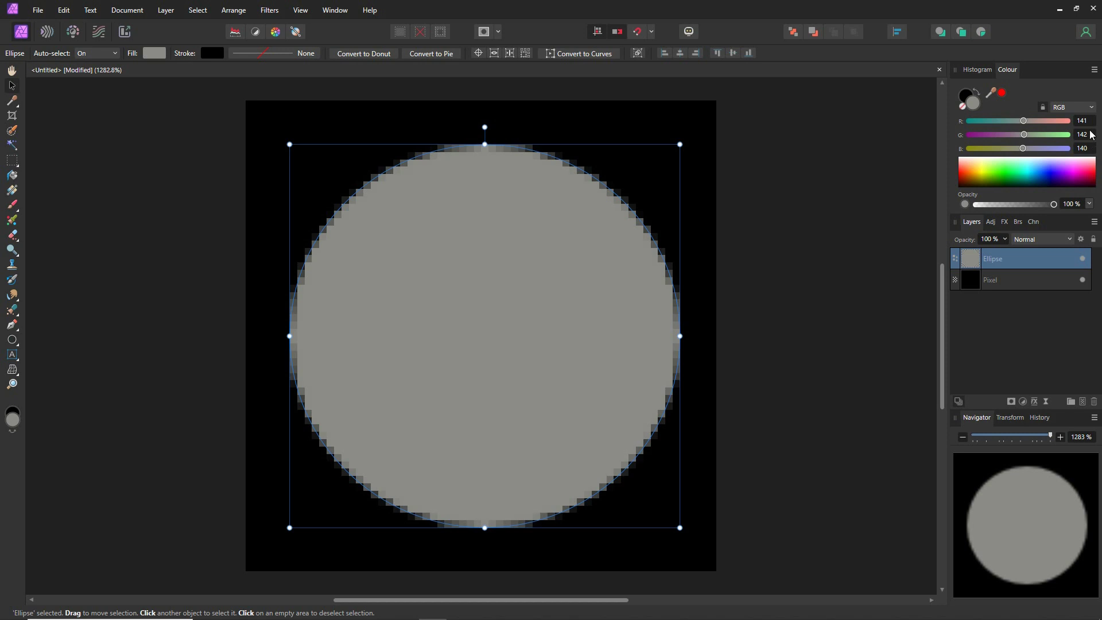
pyautogui.click(1089, 135)
pyautogui.click(1090, 121)
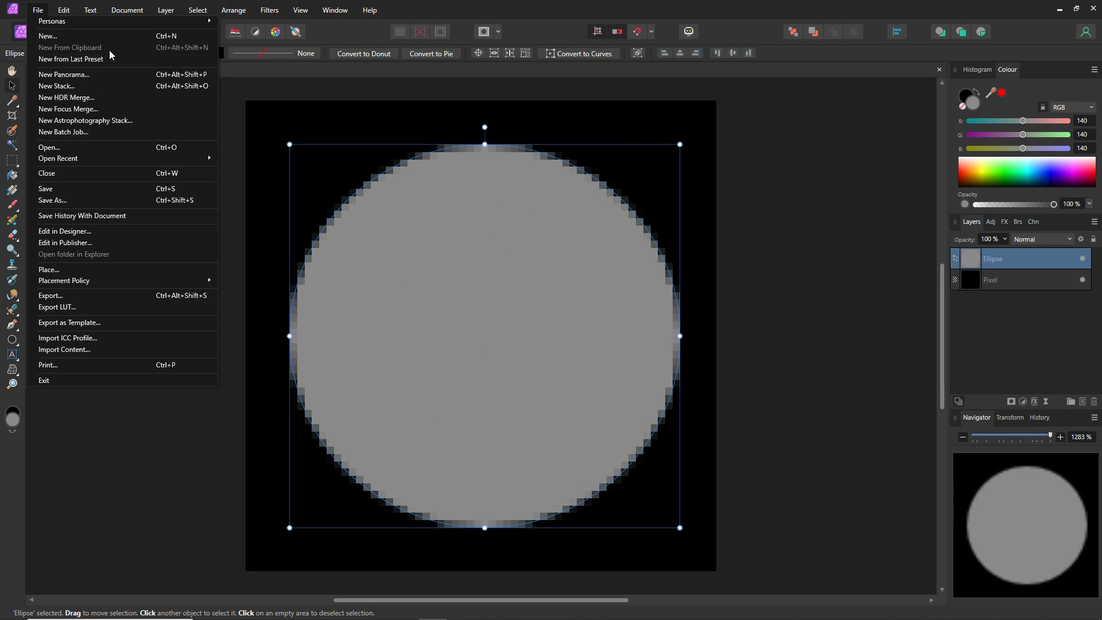
# Step: Save the document as bubblestraw-bubble in Affinity format in the Blender 2.8 folder
pyautogui.click(58, 201)
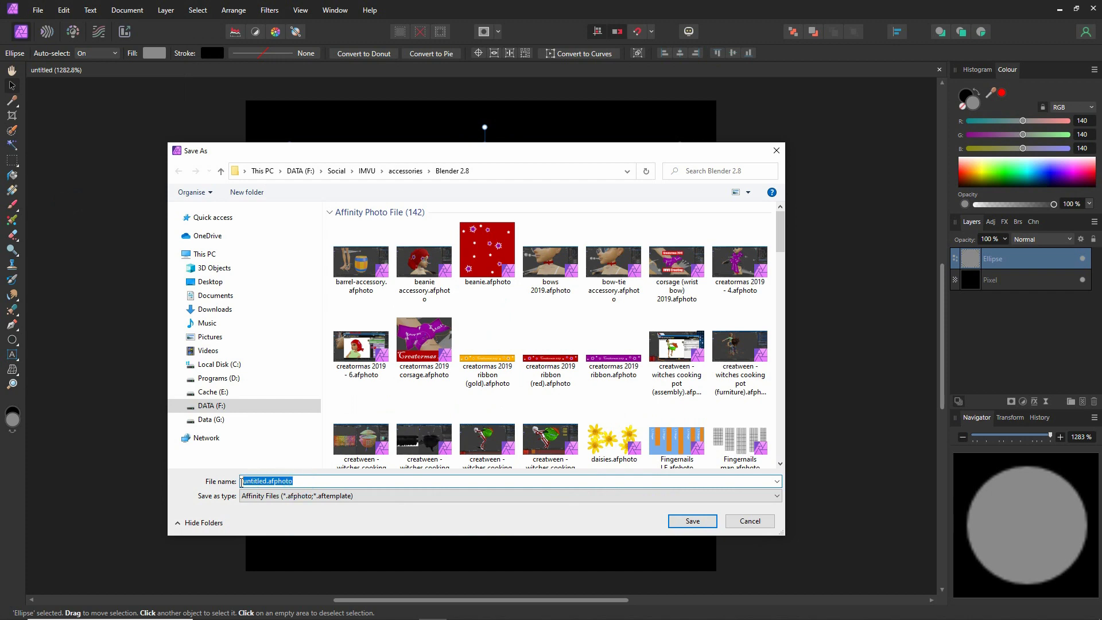
pyautogui.write('bubbl')
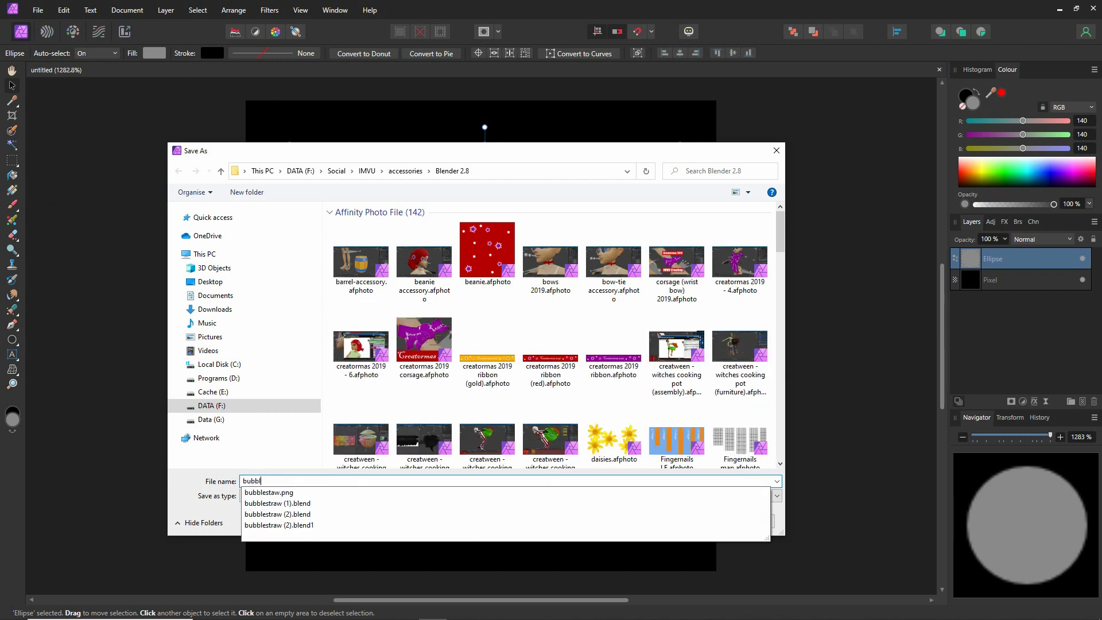
pyautogui.write('estraw-bubble')
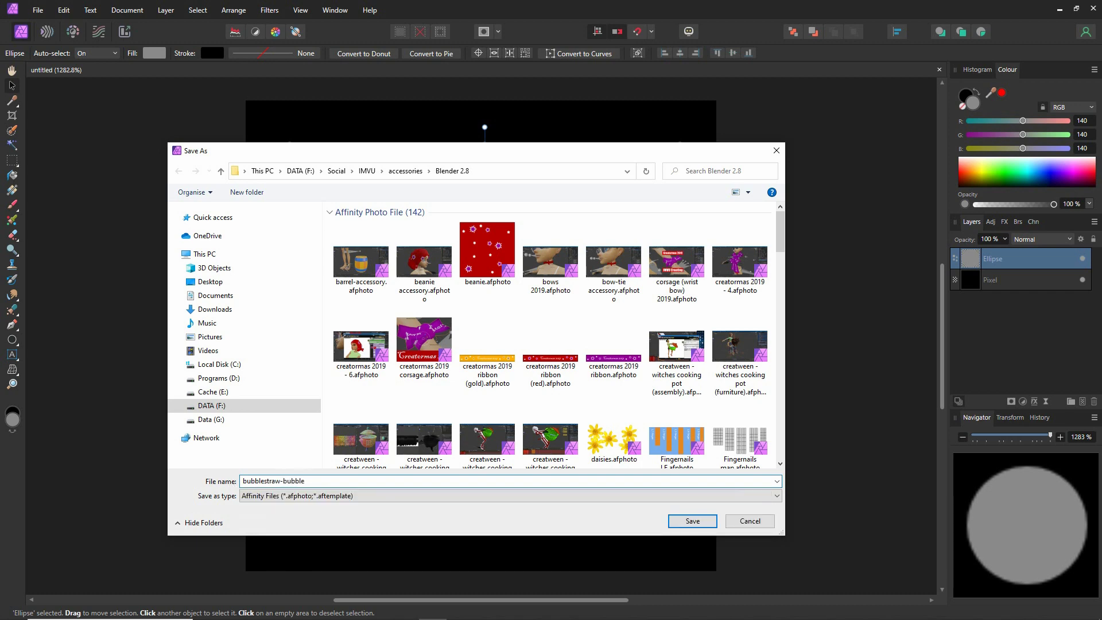
pyautogui.click(692, 521)
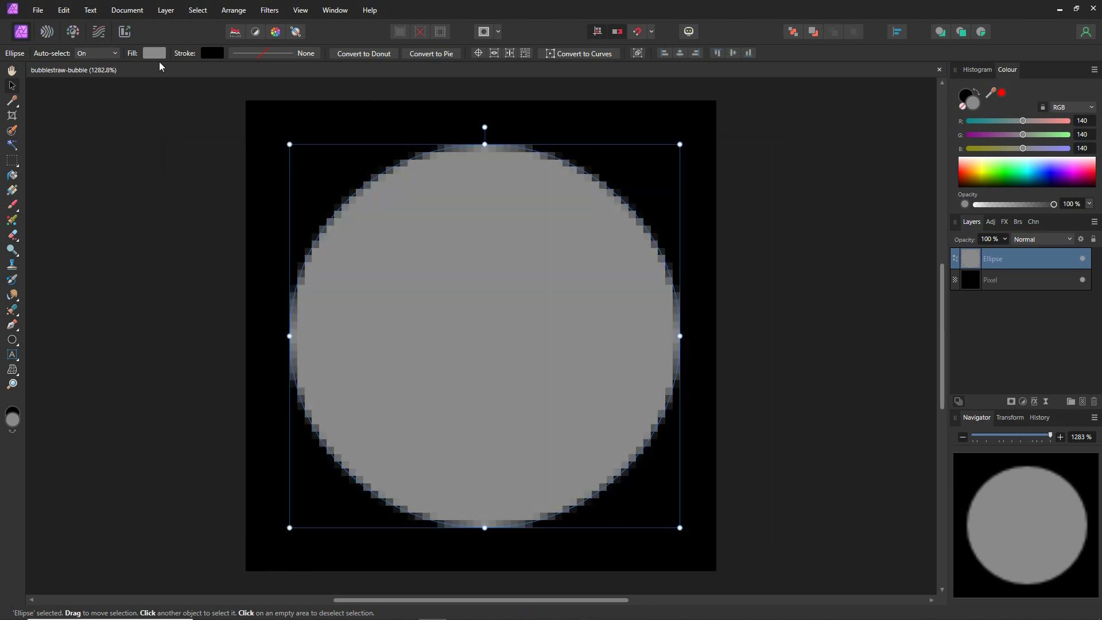
# Step: Export the whole document as the high-quality JPEG bubblestraw-bubble.jpg at 64 x 64 px
pyautogui.click(39, 10)
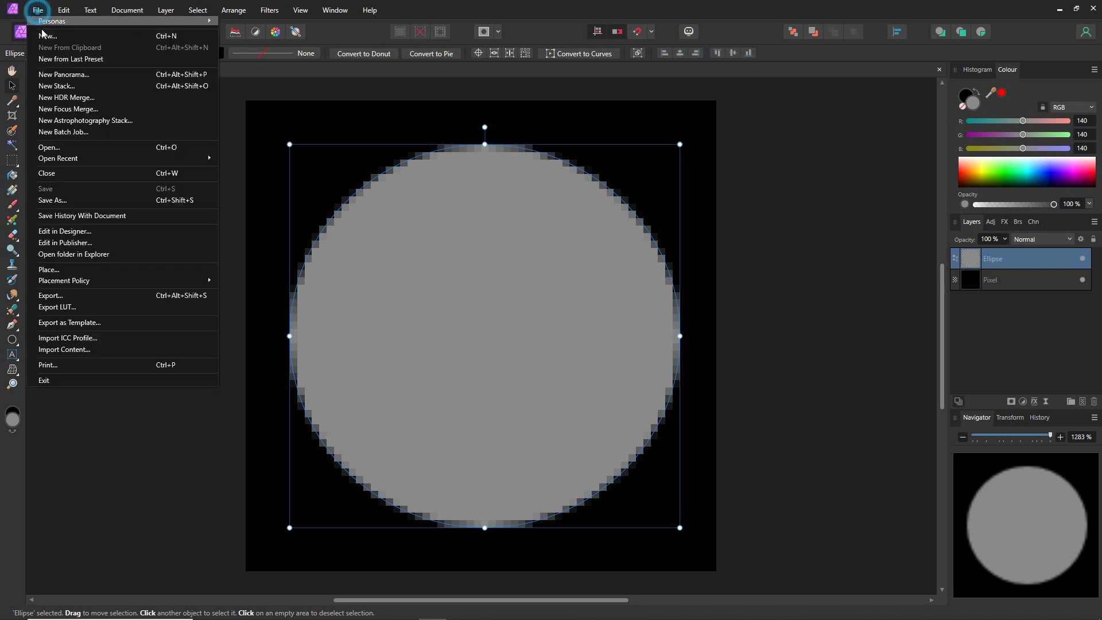
pyautogui.click(49, 295)
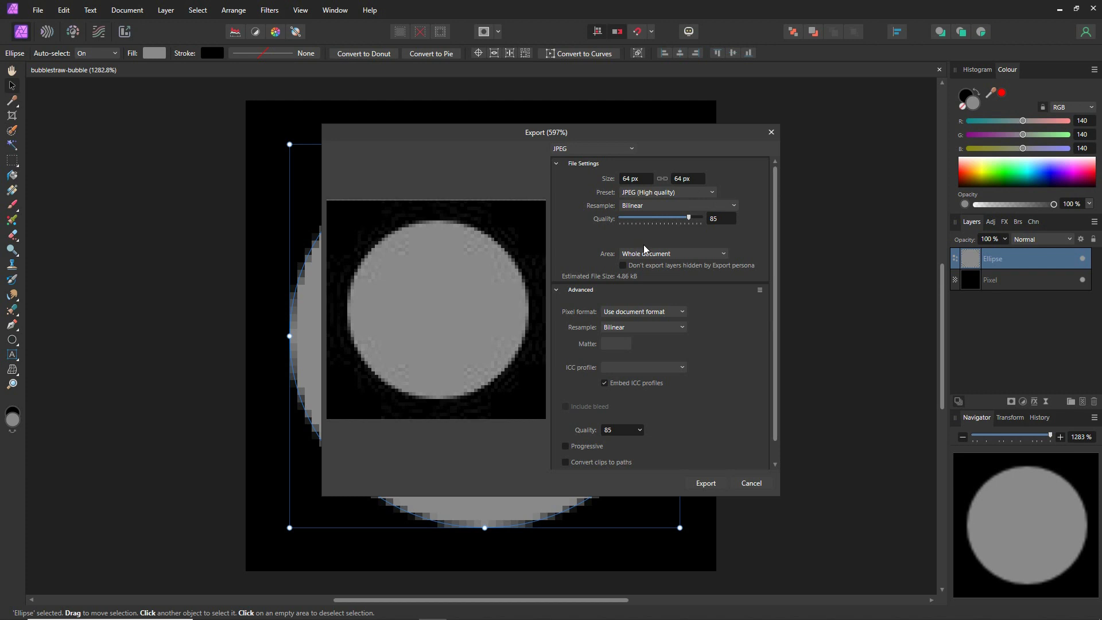
pyautogui.click(706, 484)
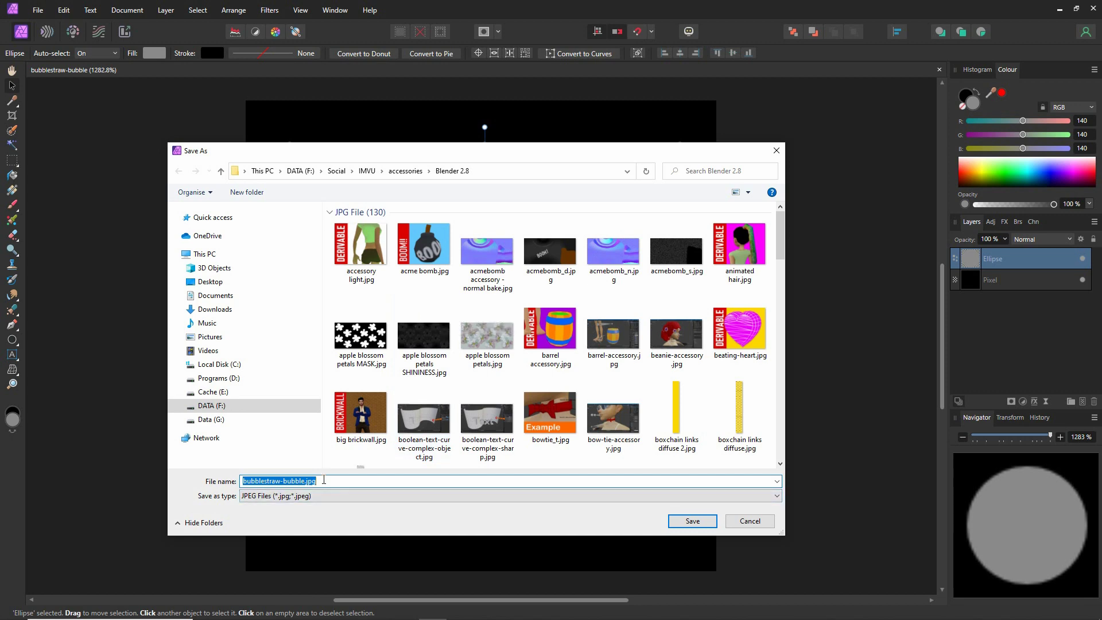
pyautogui.click(693, 522)
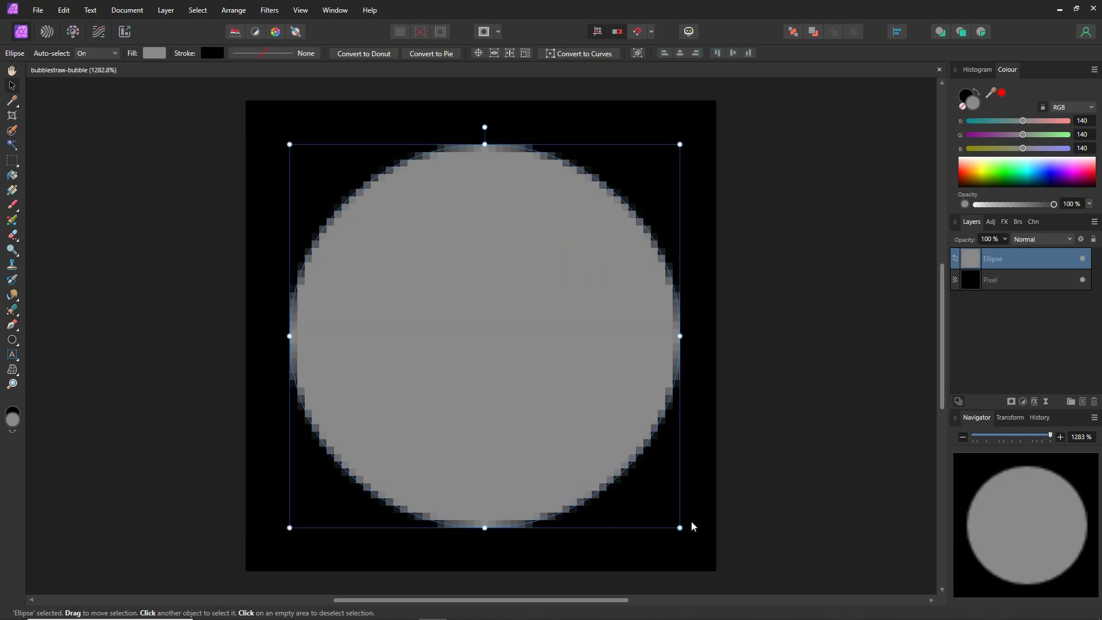
# Step: Export the whole document again as a high-quality 64 x 64 px JPEG named bubblestraw-bubble_opacity.jpg in the Blender 2.8 folder
pyautogui.click(33, 8)
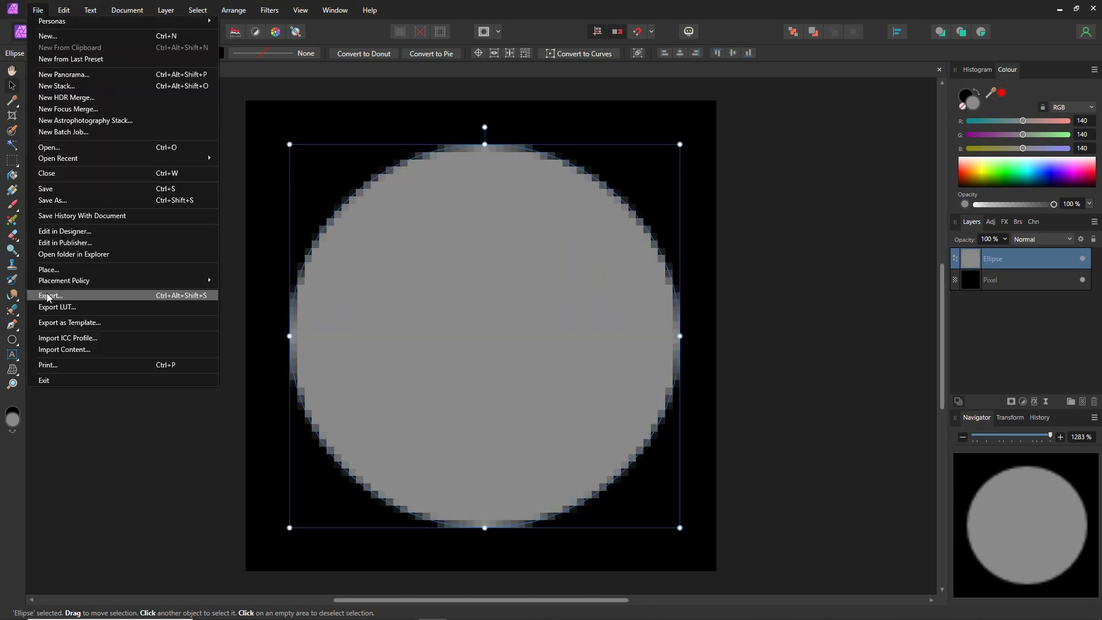
pyautogui.click(49, 291)
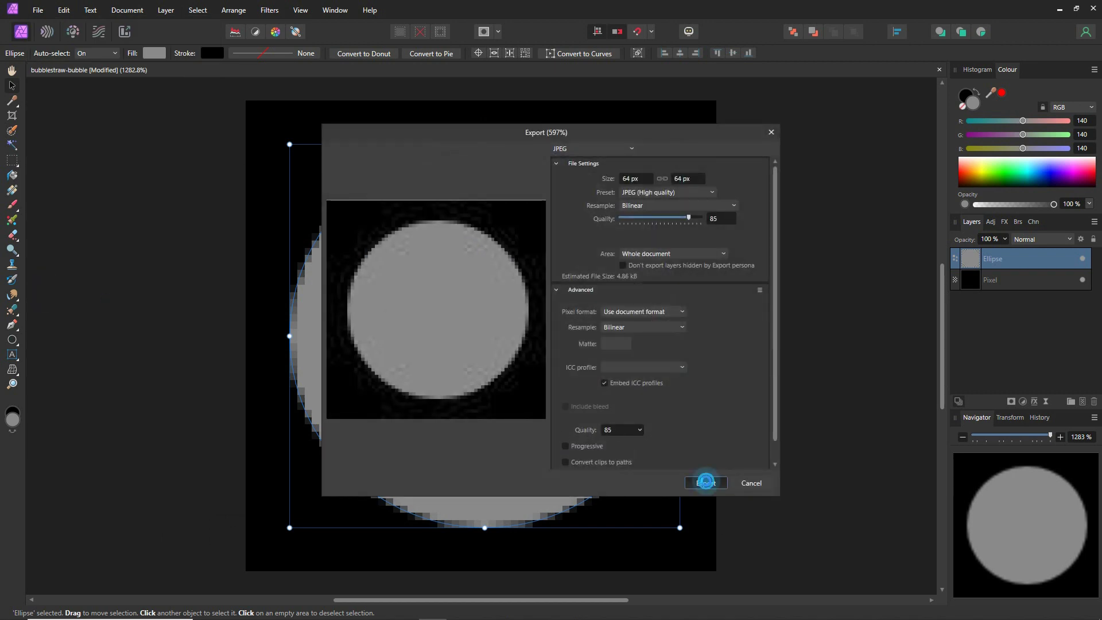
pyautogui.click(706, 483)
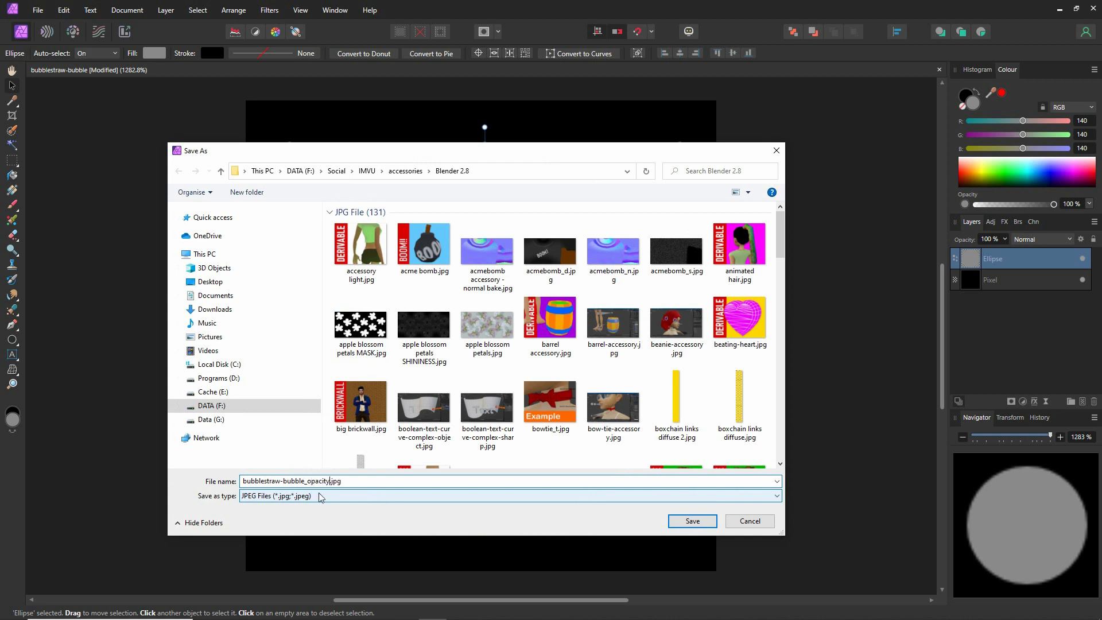
pyautogui.click(692, 522)
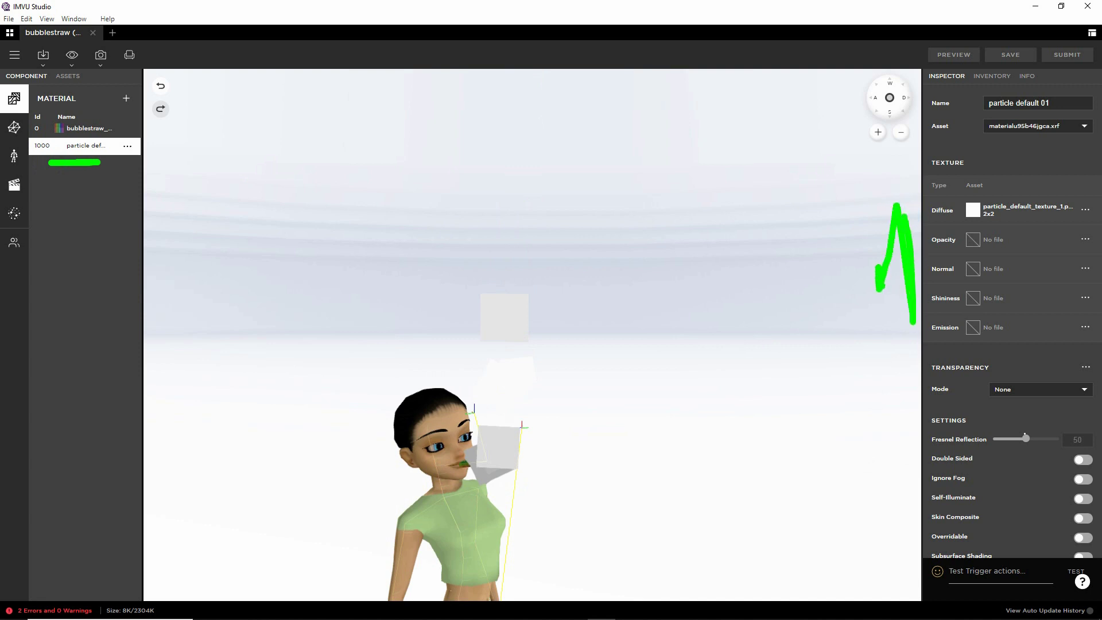
# Step: In IMVU Studio, replace the particle material's diffuse texture with bubblestraw-bubble.jpg from the Blender 2.8 folder
pyautogui.click(973, 210)
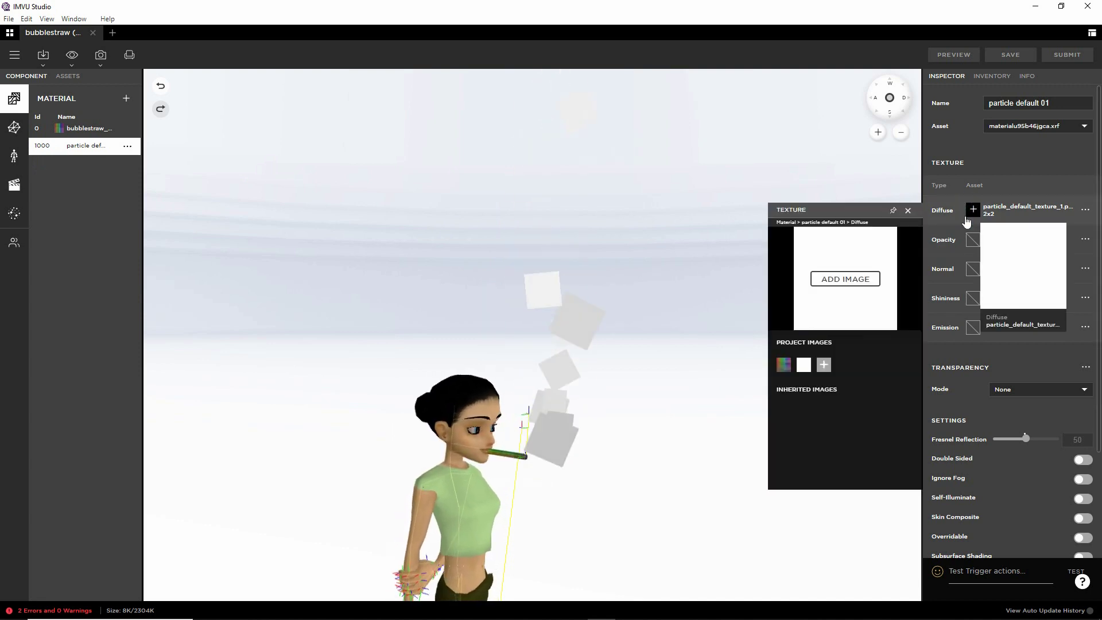
pyautogui.click(846, 279)
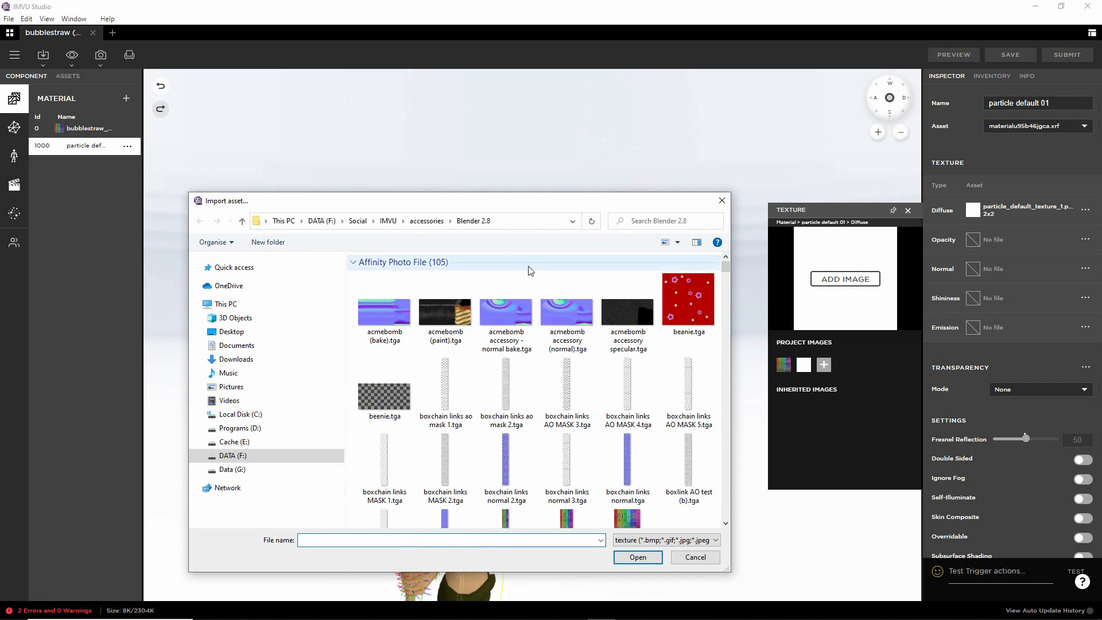
pyautogui.scroll(-10, 505, 382)
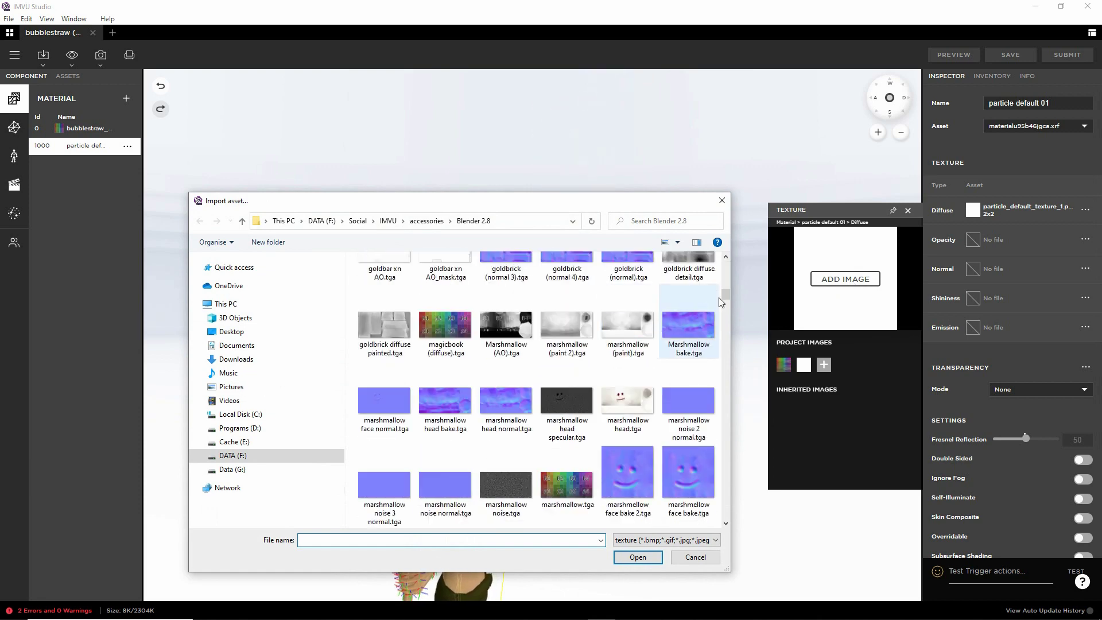
pyautogui.moveTo(731, 300); pyautogui.dragTo(726, 336)
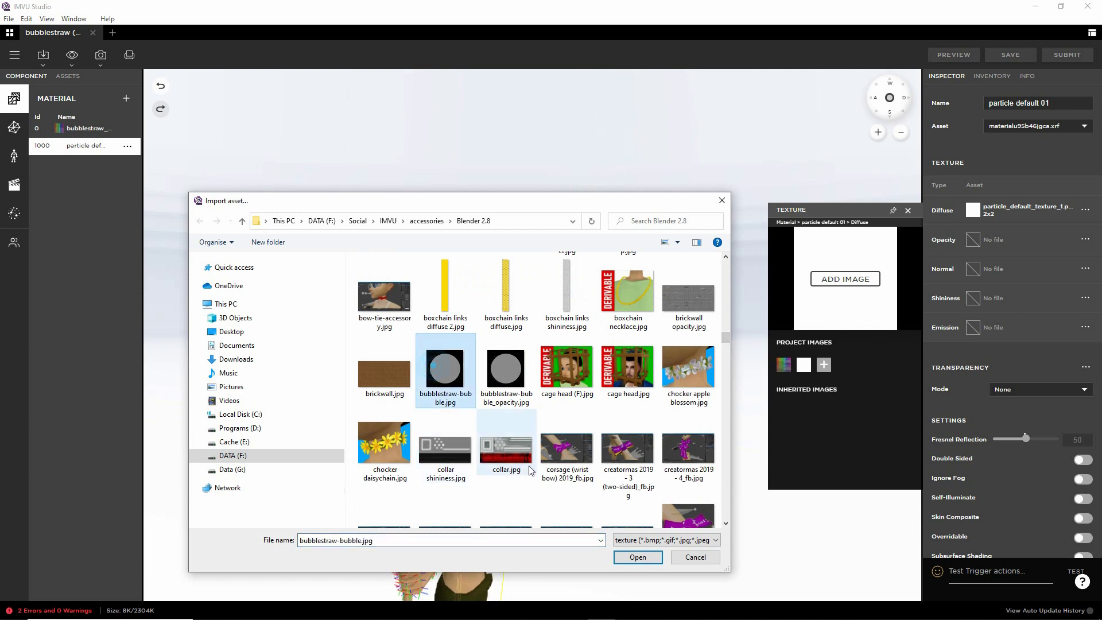
pyautogui.click(635, 558)
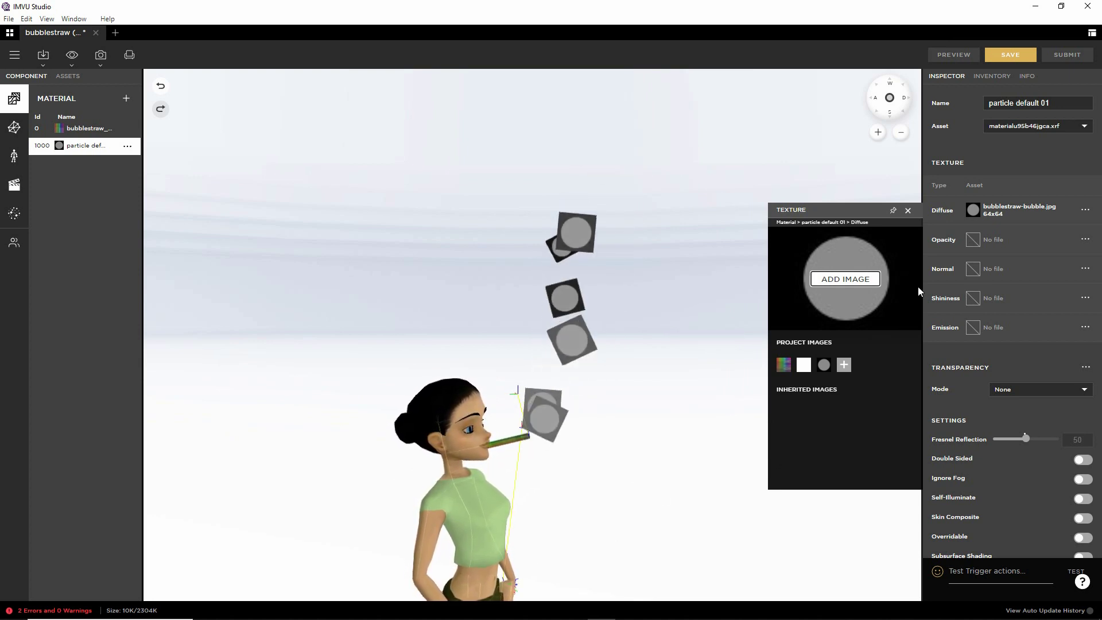
# Step: Add bubblestraw-bubble_opacity.jpg as the particle material's opacity texture and refresh the preview
pyautogui.click(975, 240)
pyautogui.click(845, 310)
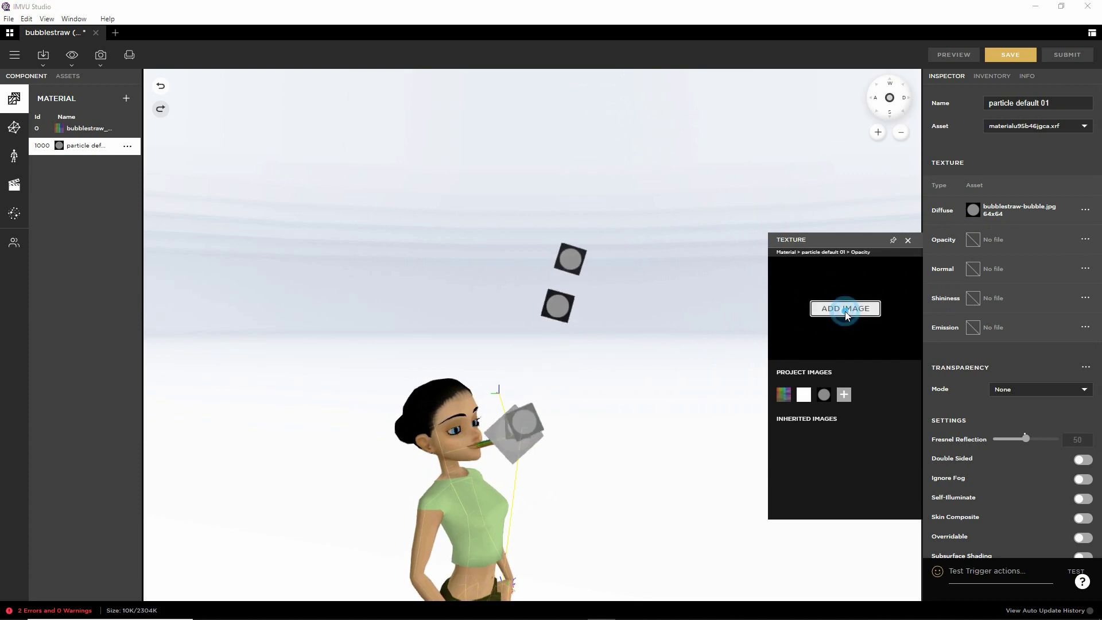
pyautogui.scroll(-20, 565, 401)
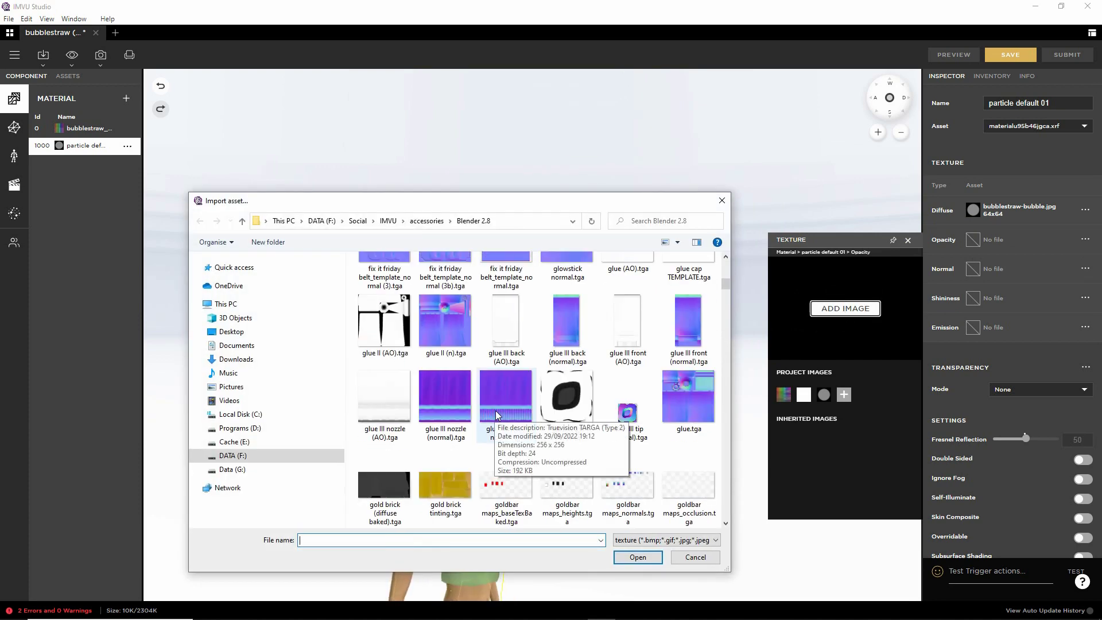
pyautogui.scroll(-8, 566, 403)
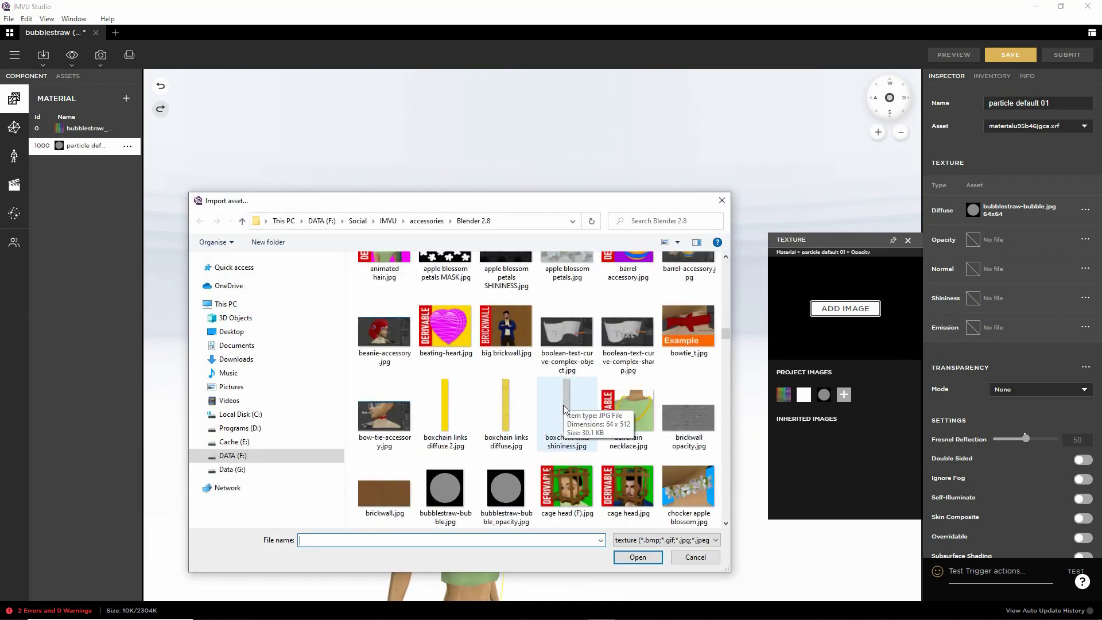
pyautogui.click(506, 491)
pyautogui.click(638, 557)
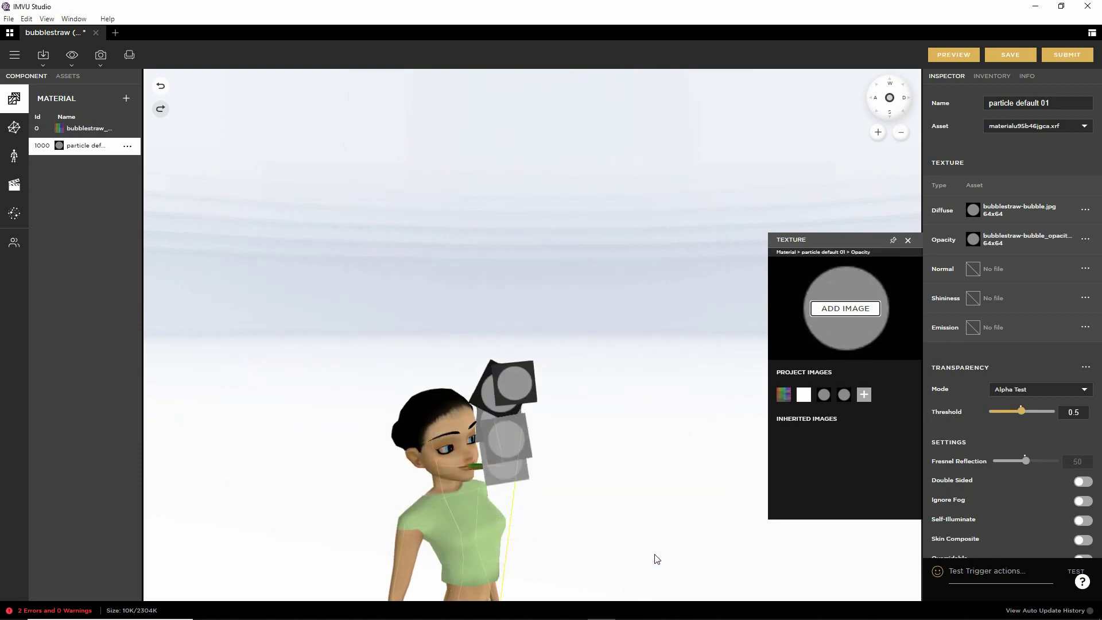
pyautogui.click(935, 56)
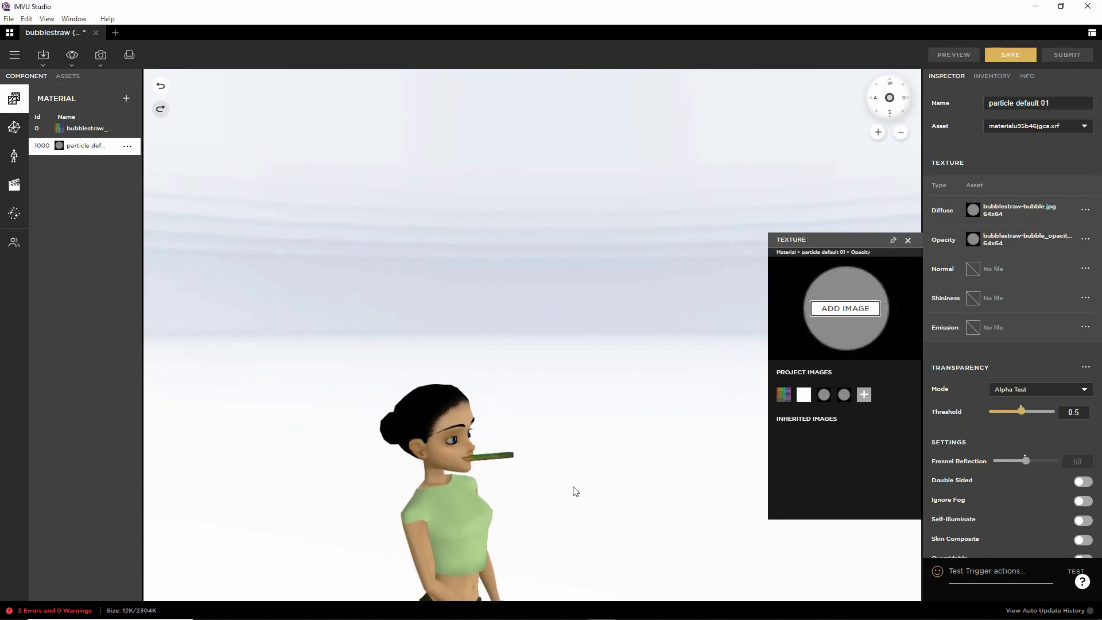
# Step: Set the particle material's transparency mode to Composite Blend, then preview the bubbles and inspect them around the straw's tip
pyautogui.click(1010, 390)
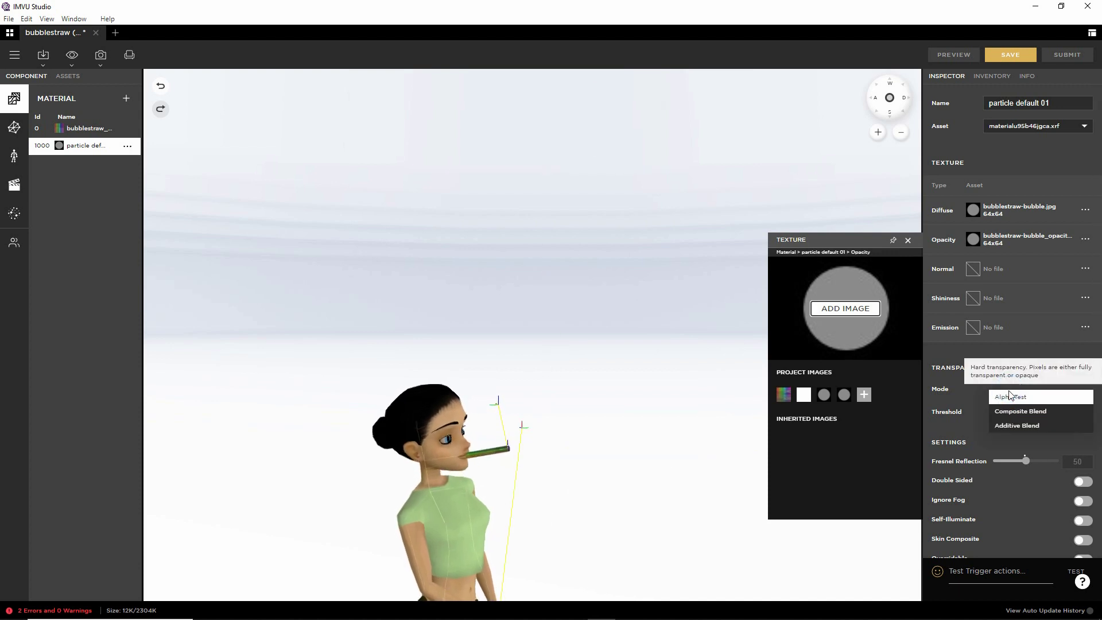
pyautogui.click(1013, 411)
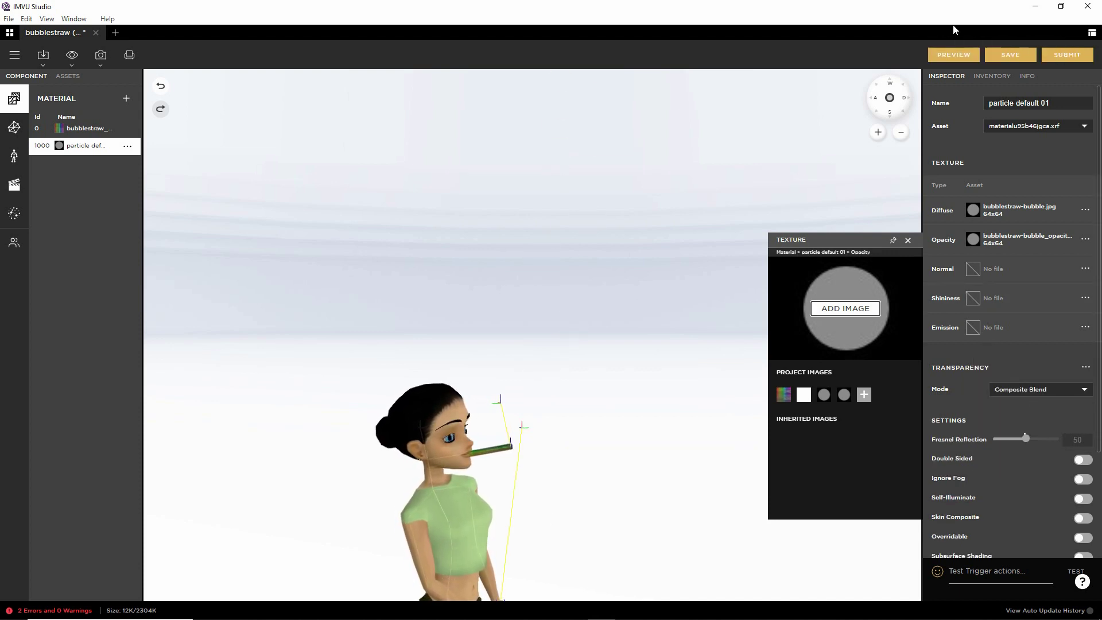
pyautogui.click(950, 54)
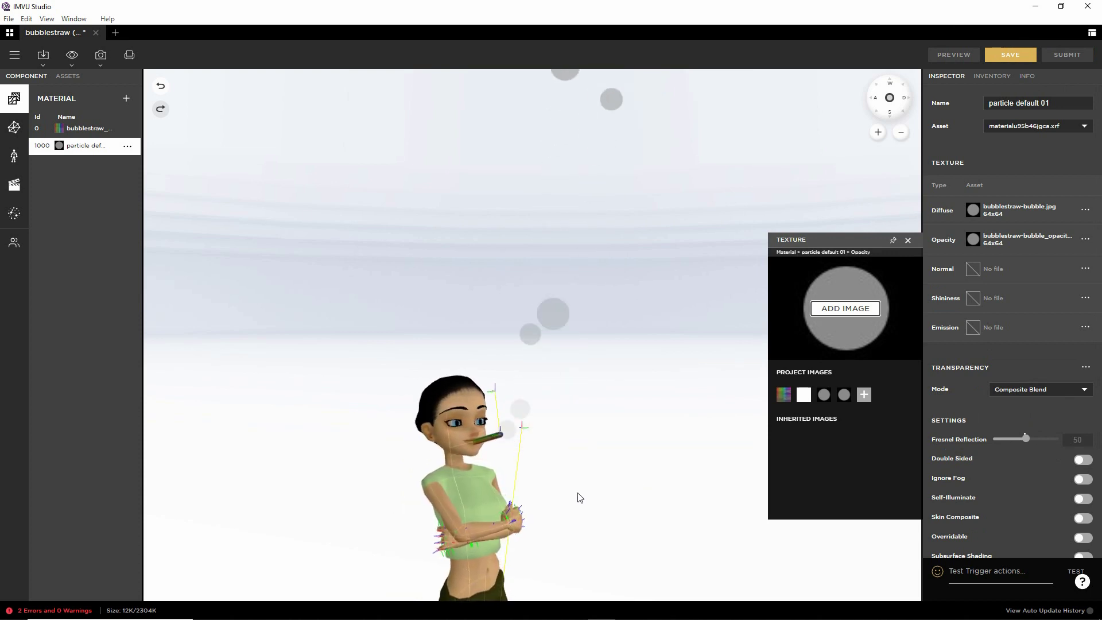
pyautogui.scroll(5, 536, 419)
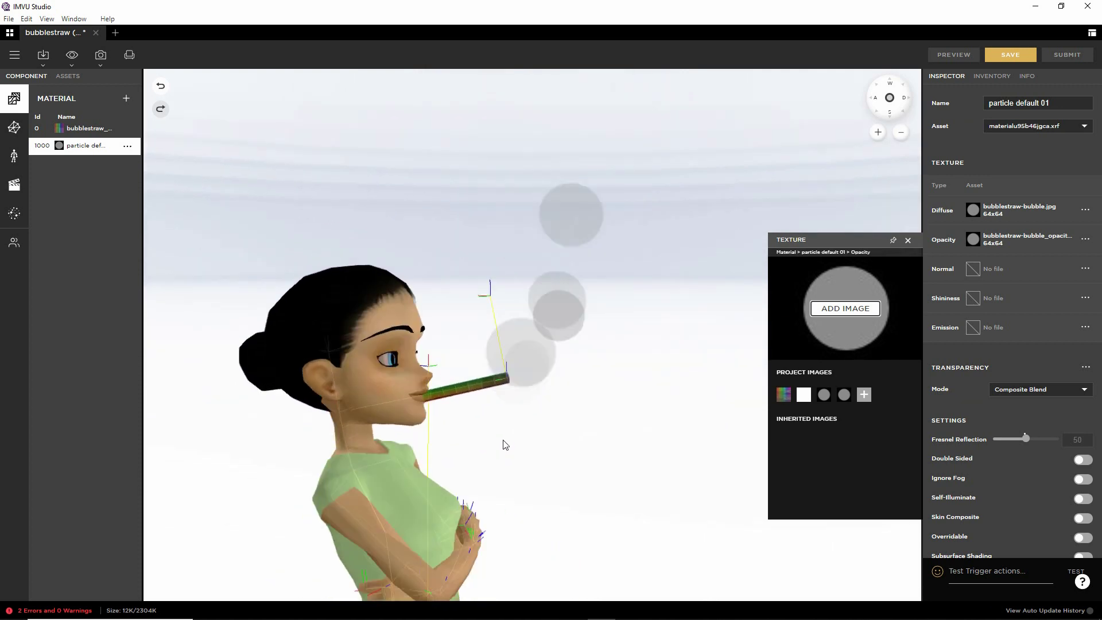
pyautogui.scroll(2, 503, 446)
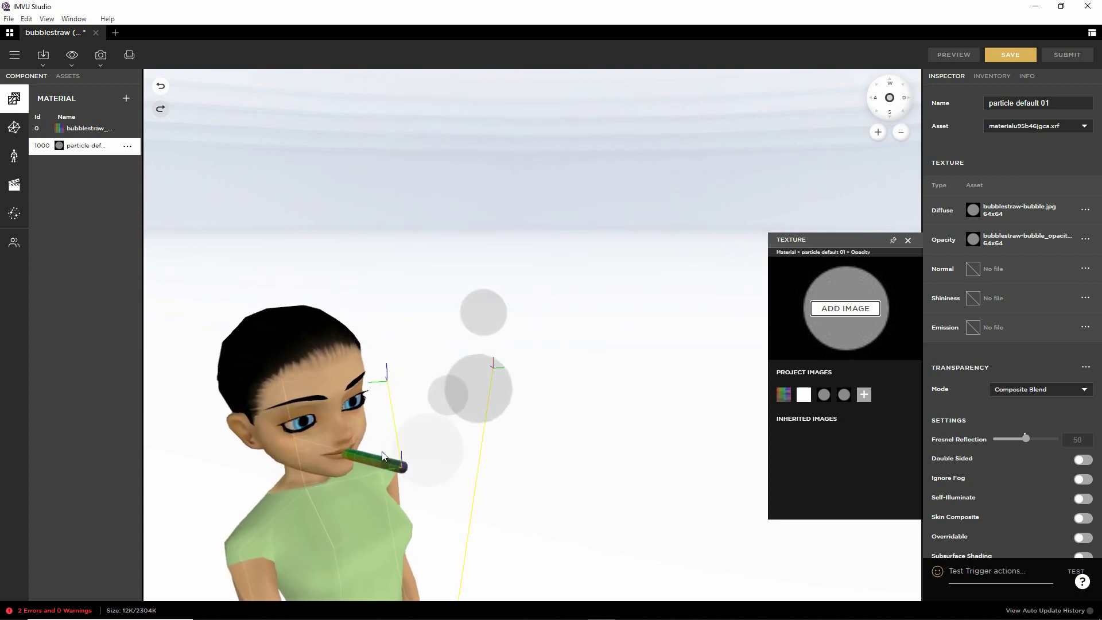
pyautogui.moveTo(350, 463); pyautogui.dragTo(393, 421)
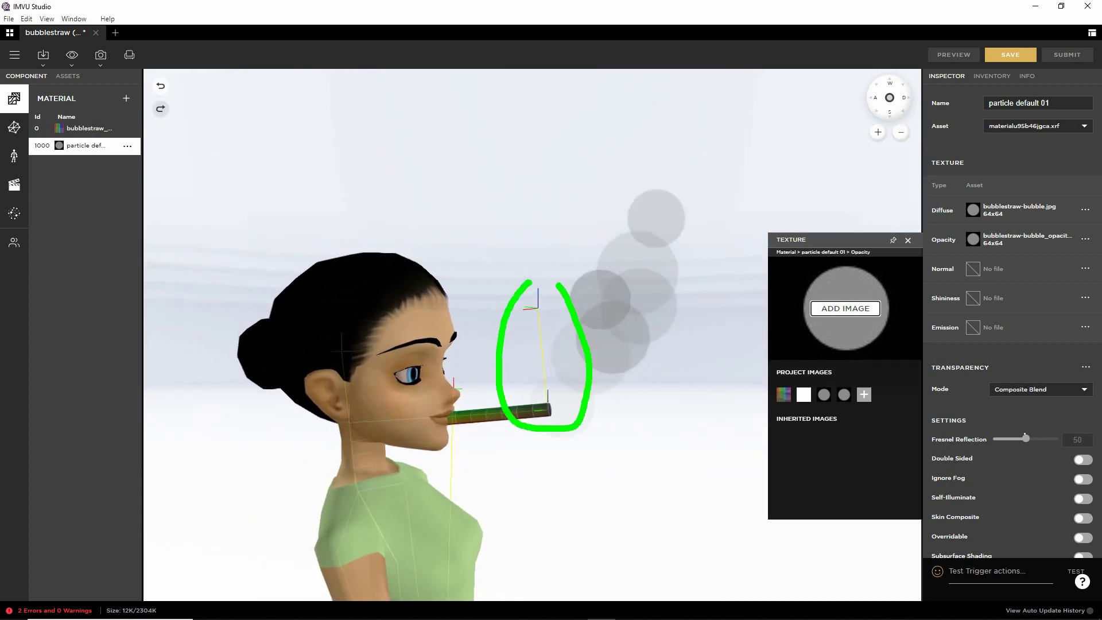
pyautogui.moveTo(566, 475)
pyautogui.mouseDown()
pyautogui.moveTo(525, 376)
pyautogui.moveTo(505, 446)
pyautogui.mouseUp()
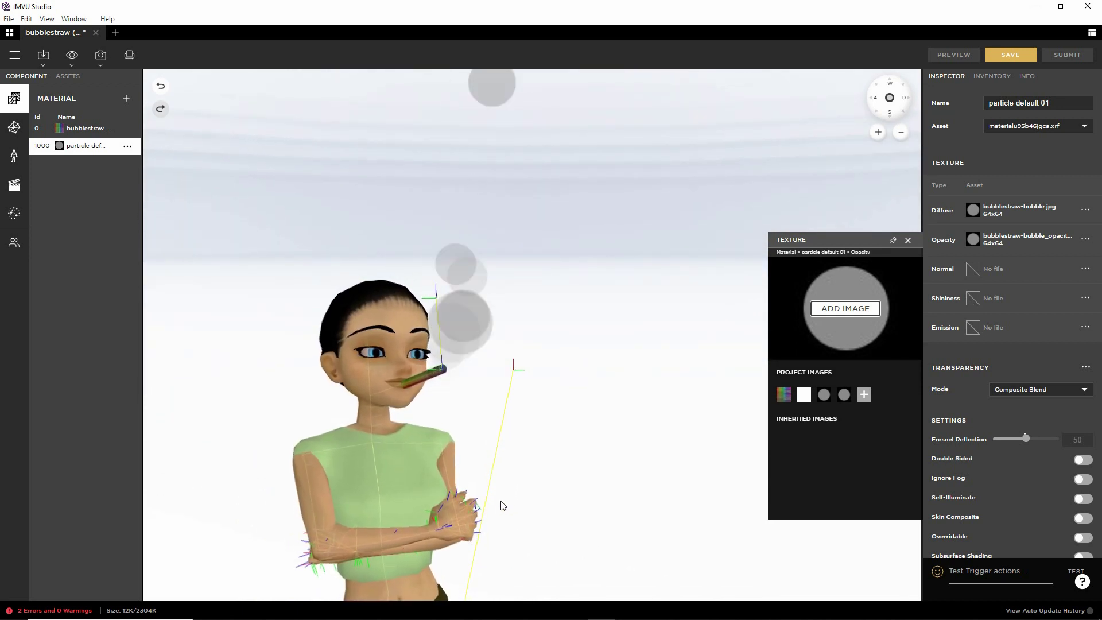
# Step: Save the project as a new product named bubblestraw (4)
pyautogui.click(14, 54)
pyautogui.moveTo(32, 83)
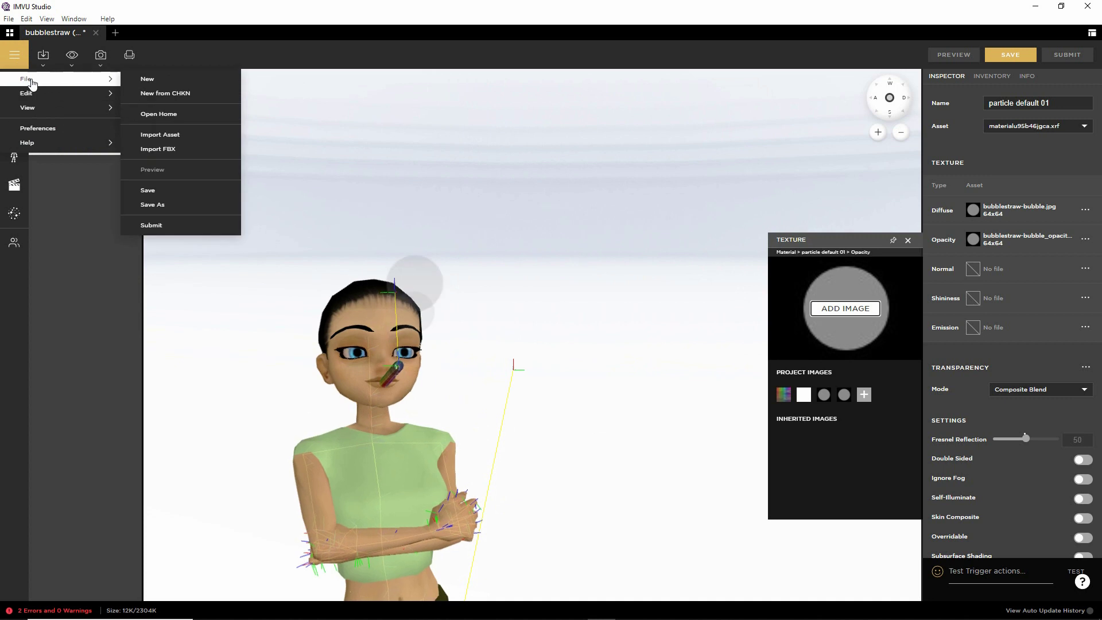
pyautogui.click(169, 205)
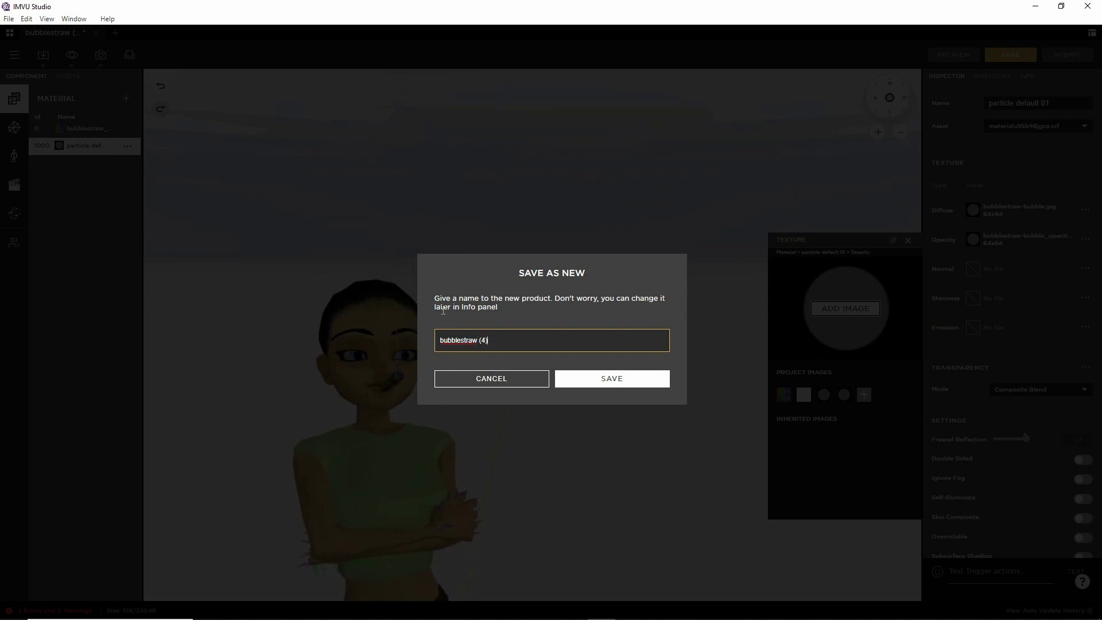
pyautogui.click(599, 378)
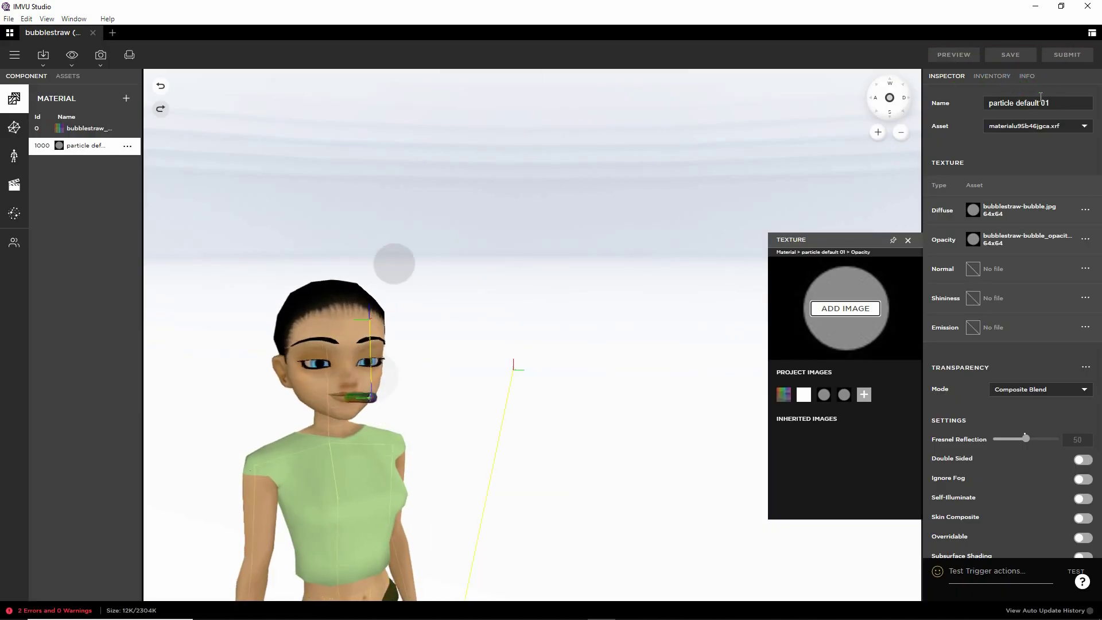
# Step: Review the product's submission details, from shop images and general data to price, fees, keywords and controls
pyautogui.click(1027, 76)
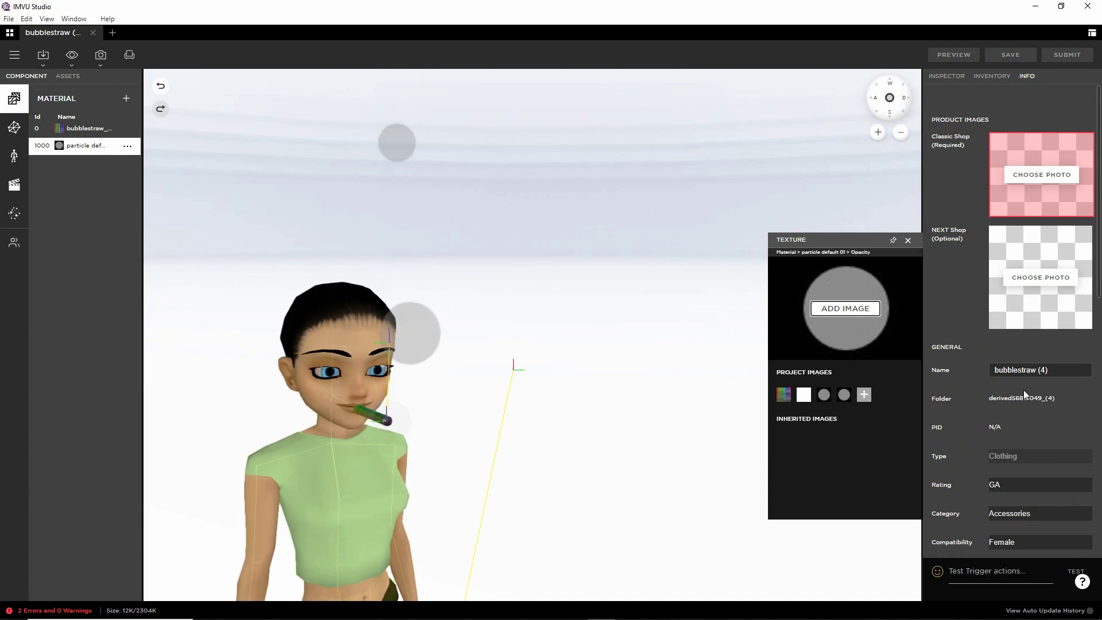
pyautogui.scroll(-10, 1029, 422)
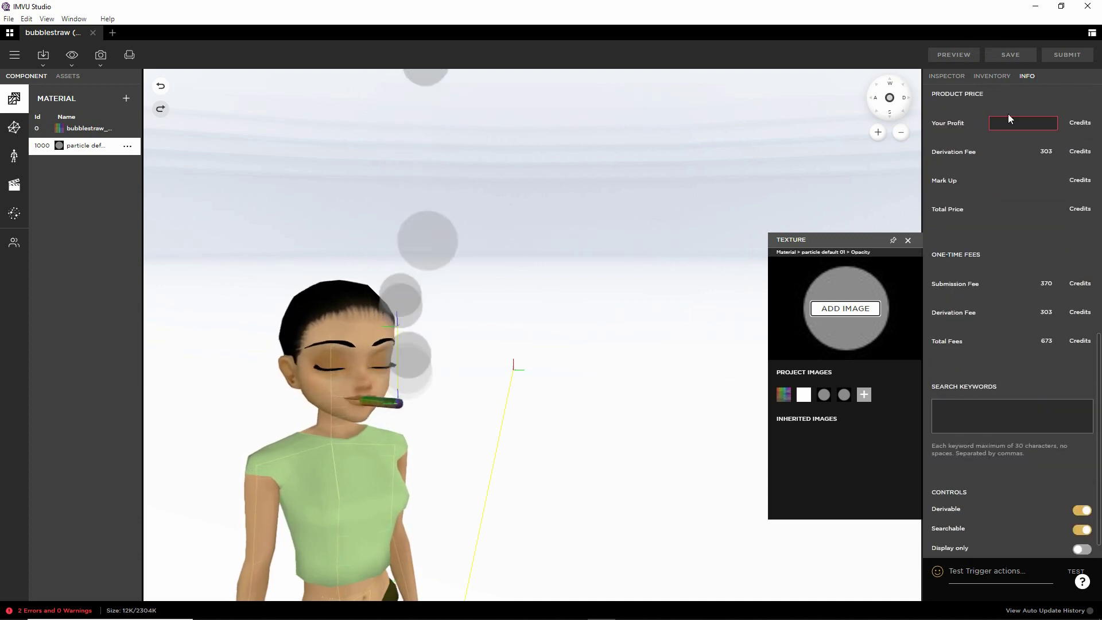
pyautogui.scroll(5, 1002, 328)
pyautogui.scroll(5, 994, 315)
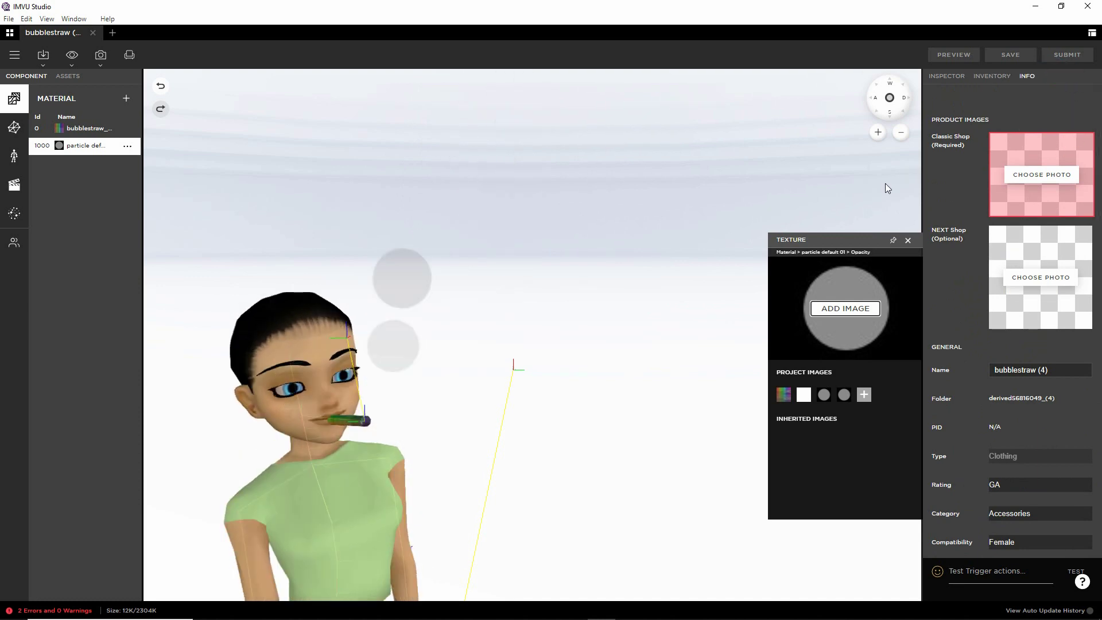
pyautogui.moveTo(449, 450); pyautogui.dragTo(490, 413)
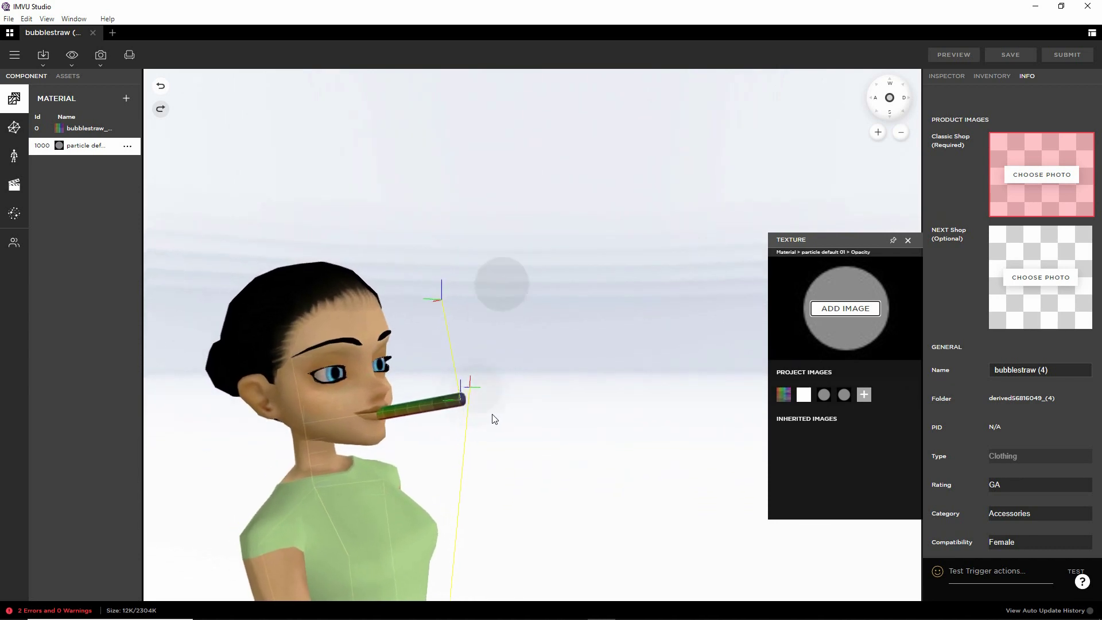